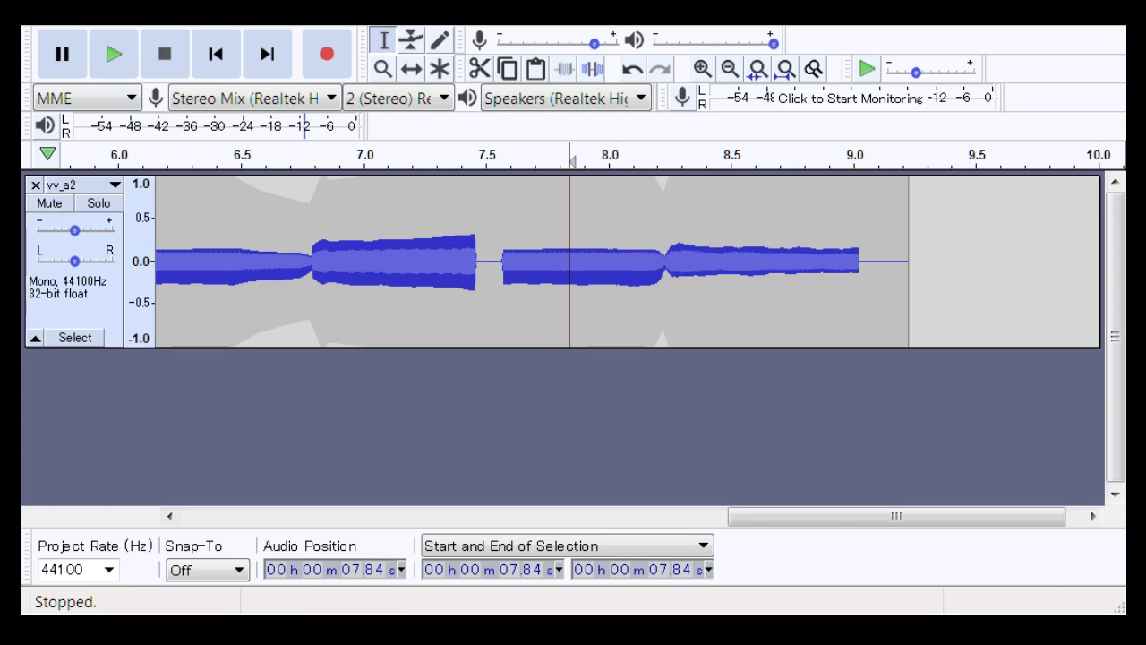
Remove the vv_a2 track from the project and load the vv_e2 audio in its place
{"action": "left_click", "coordinate": [173, 33]}
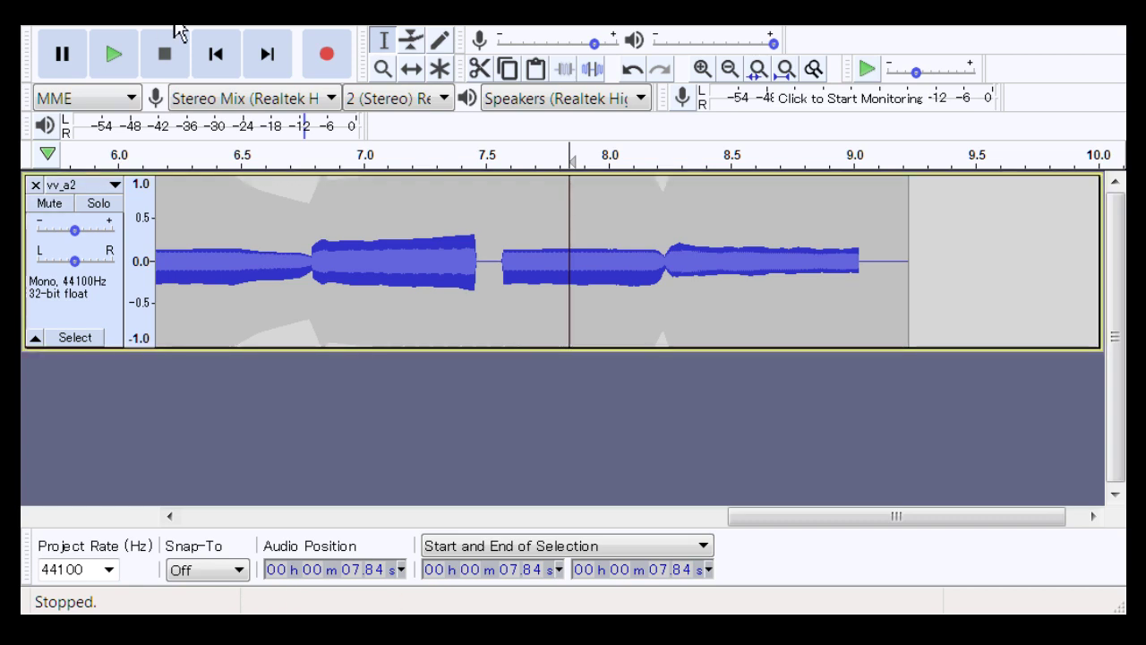
{"action": "left_click", "coordinate": [35, 186]}
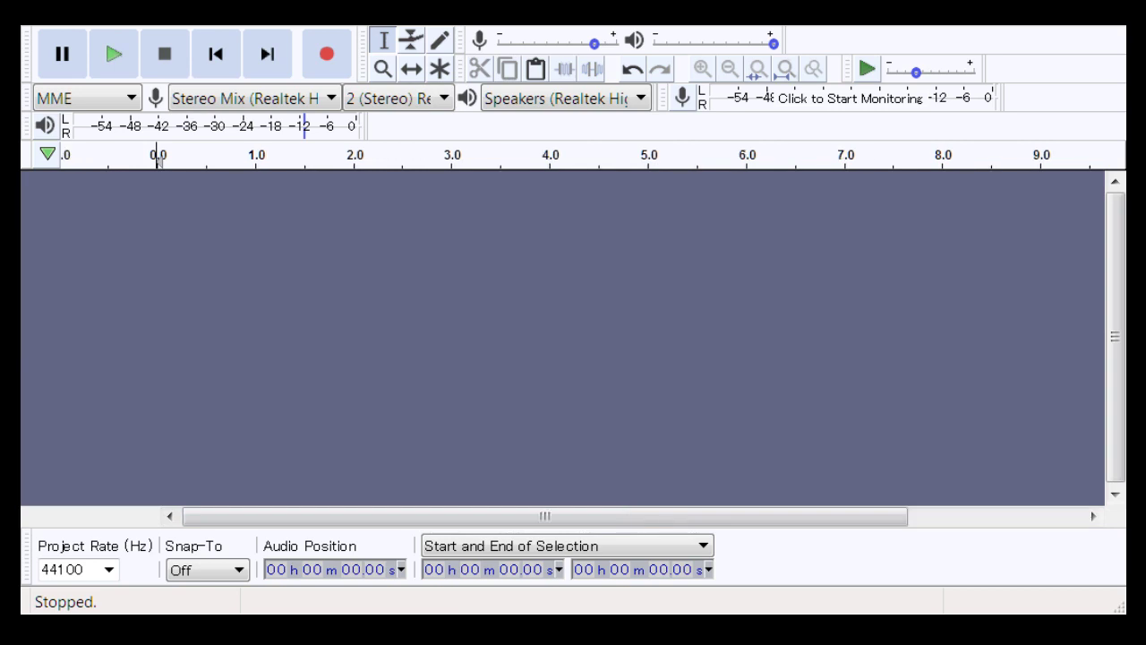
{"action": "key", "text": "ctrl+z"}
{"action": "left_click", "coordinate": [421, 313]}
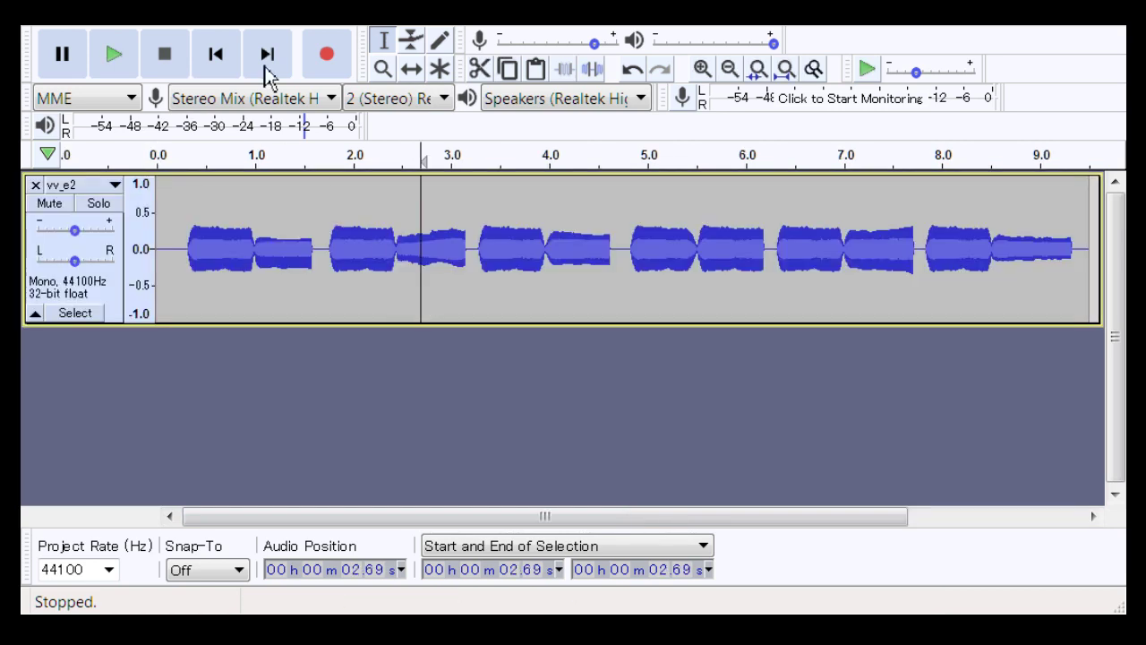
Play the first note transition of vv_e2 from about 0.80 to 1.19 s
{"action": "left_click", "coordinate": [382, 69]}
{"action": "left_click_drag", "start_coordinate": [215, 282], "coordinate": [291, 266]}
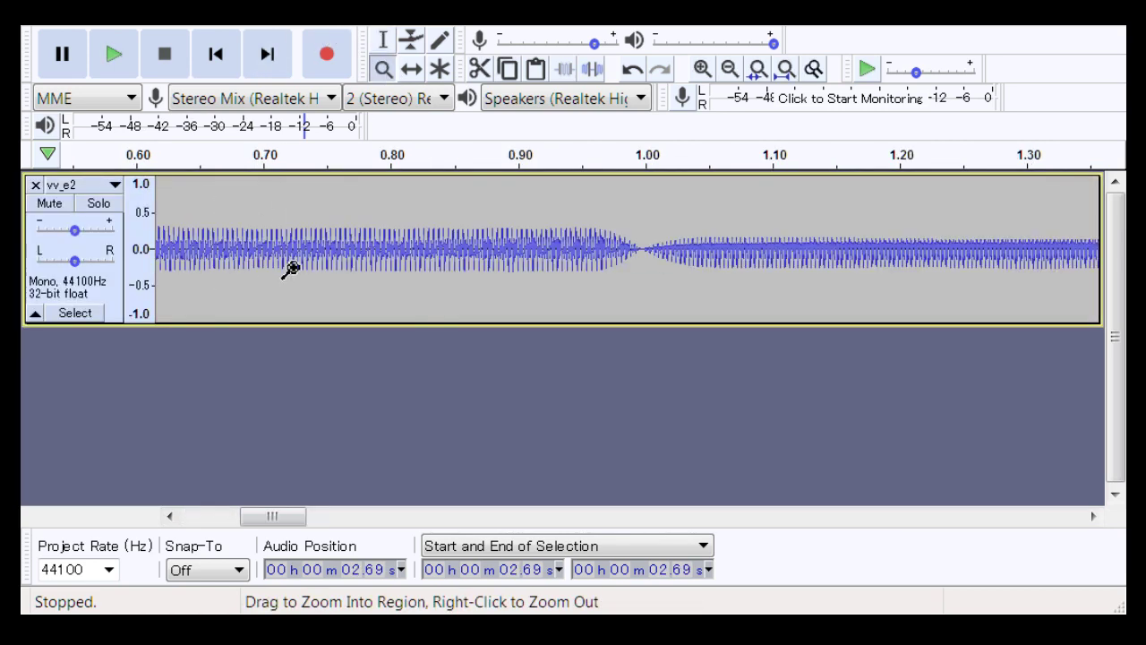
{"action": "left_click", "coordinate": [383, 40]}
{"action": "left_click_drag", "start_coordinate": [391, 184], "coordinate": [882, 300]}
{"action": "key", "text": "space"}
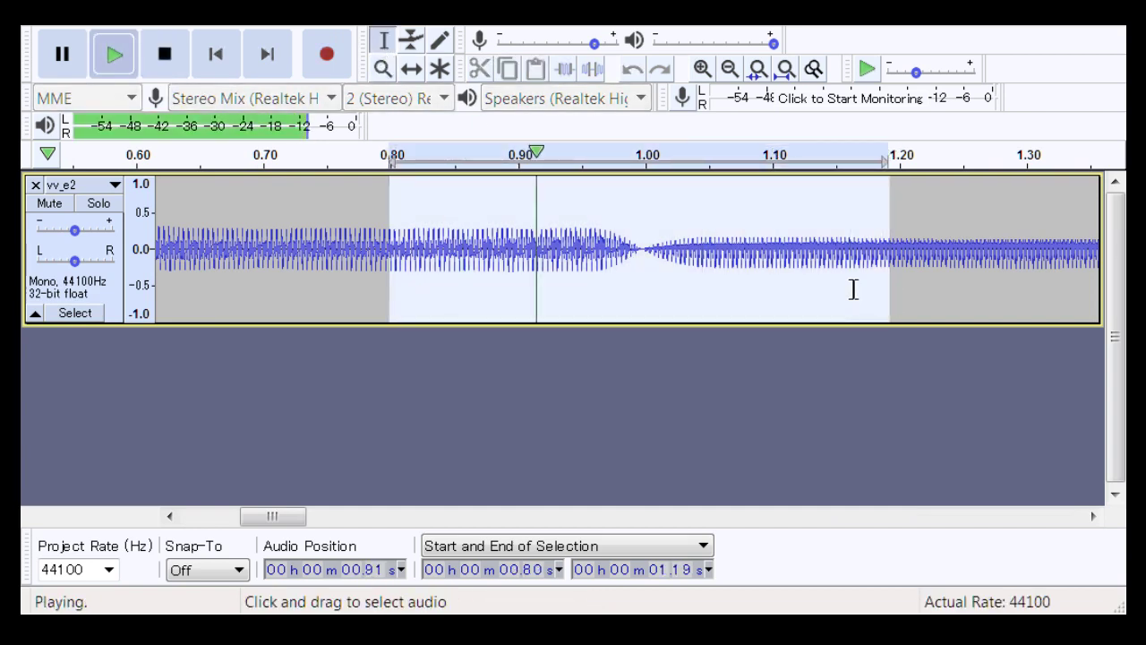
{"action": "key", "text": "space"}
Play a tighter range around the first note transition, from about 0.90 to 1.13 s
{"action": "left_click", "coordinate": [382, 69]}
{"action": "right_click", "coordinate": [507, 267]}
{"action": "right_click", "coordinate": [507, 267]}
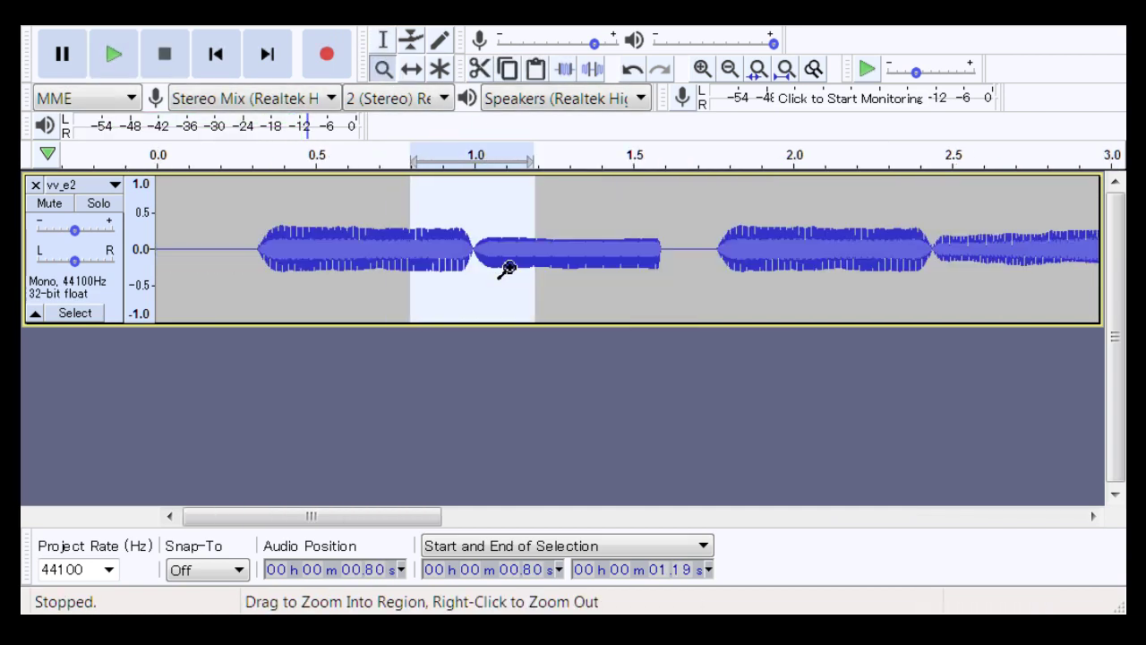
{"action": "left_click", "coordinate": [384, 39]}
{"action": "left_click_drag", "start_coordinate": [444, 265], "coordinate": [517, 265]}
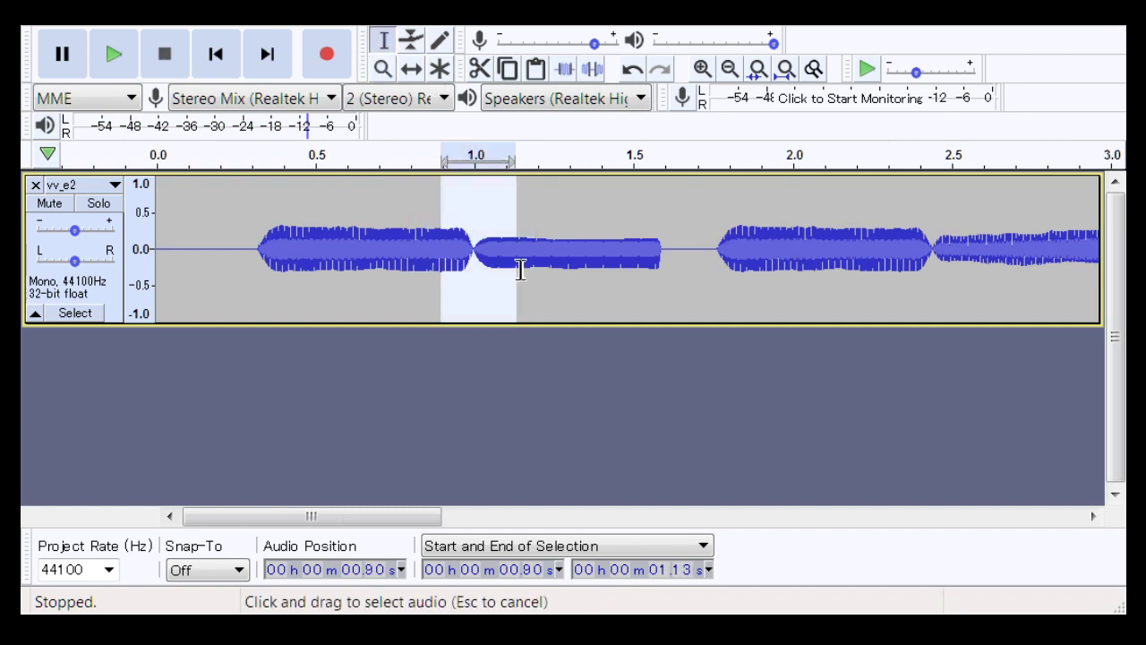
{"action": "key", "text": "space"}
Delete the near-silent dip at the first note transition, from about 0.986 to 1.013 s
{"action": "left_click", "coordinate": [382, 69]}
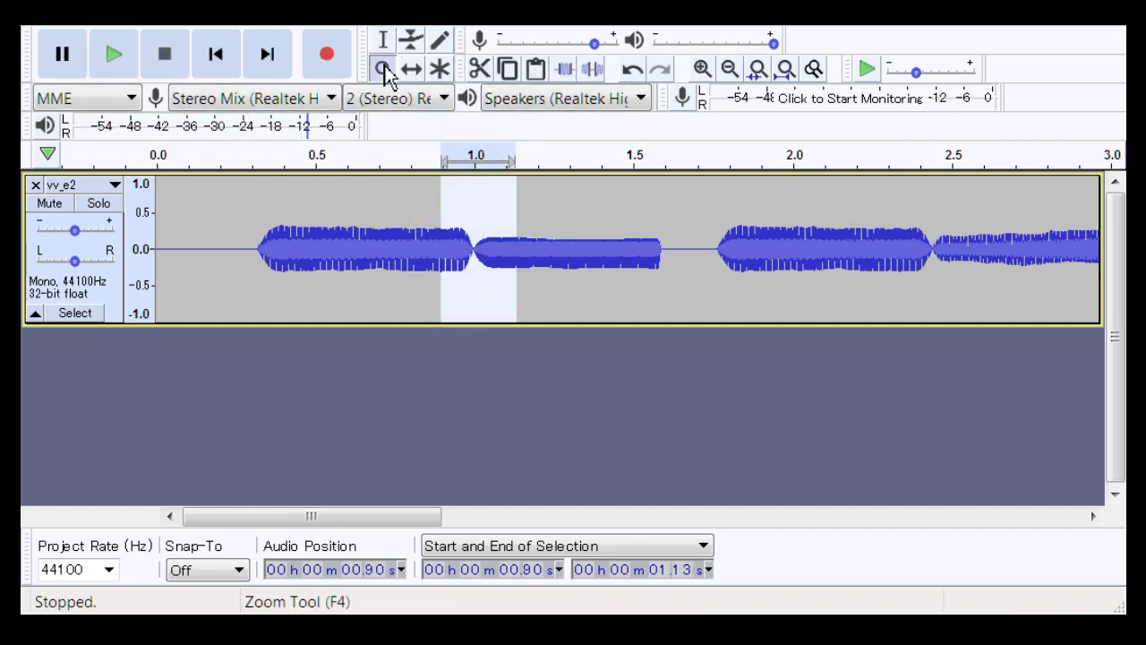
{"action": "left_click_drag", "start_coordinate": [425, 267], "coordinate": [526, 289]}
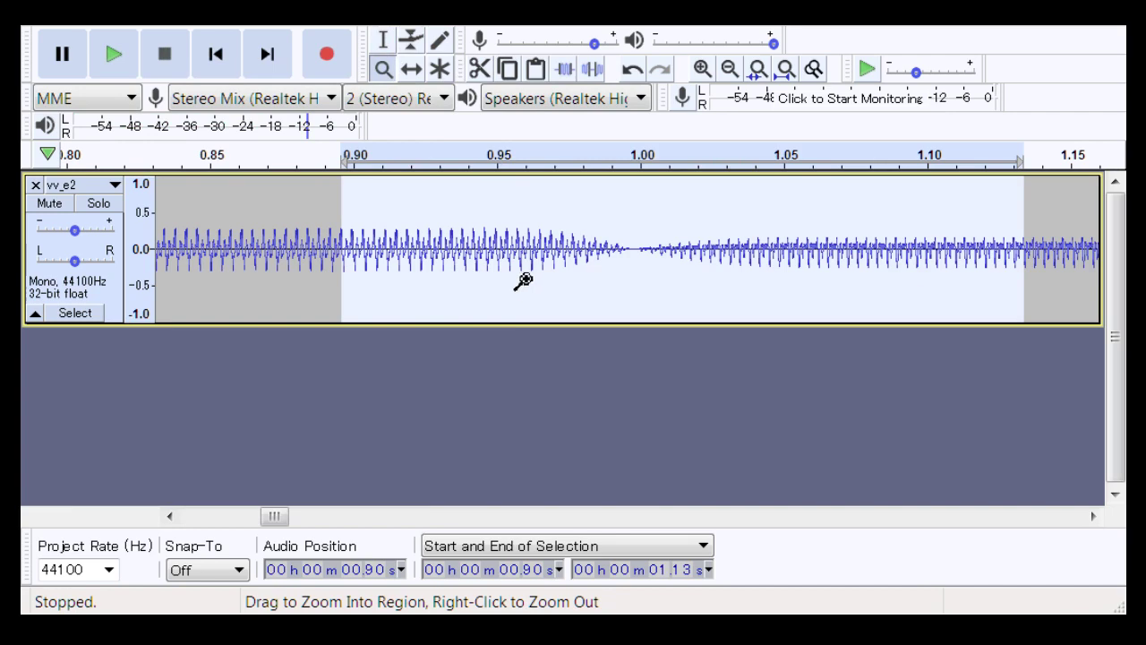
{"action": "left_click", "coordinate": [678, 263]}
{"action": "right_click", "coordinate": [675, 263]}
{"action": "left_click", "coordinate": [668, 261]}
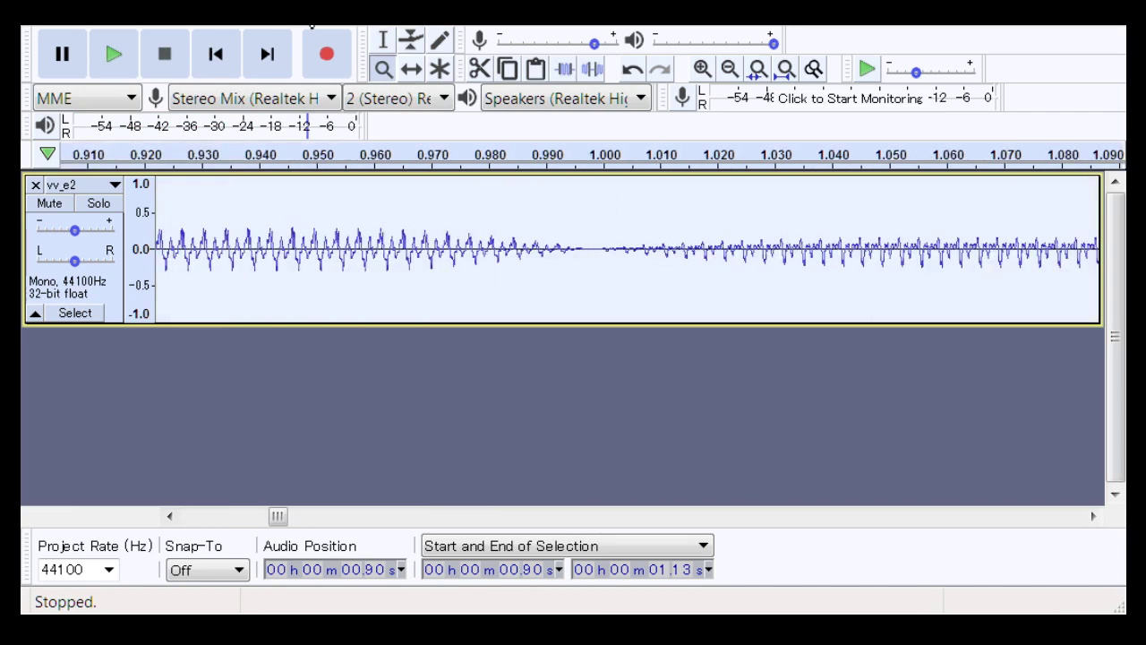
{"action": "left_click", "coordinate": [384, 41]}
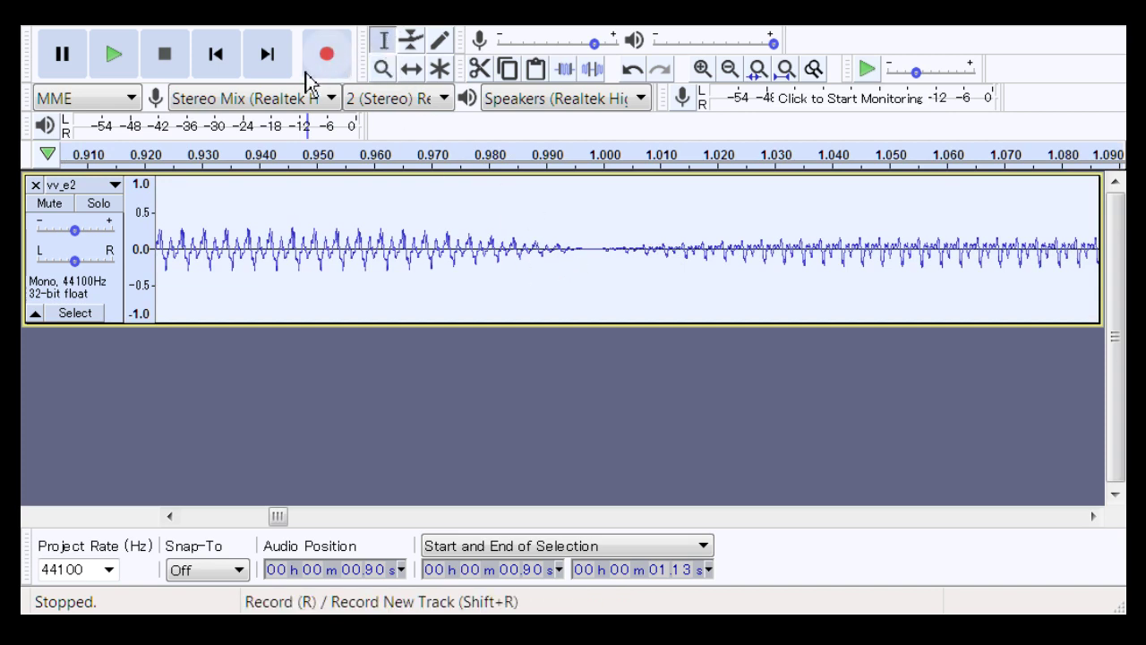
{"action": "left_click", "coordinate": [382, 69]}
{"action": "left_click_drag", "start_coordinate": [488, 251], "coordinate": [737, 271]}
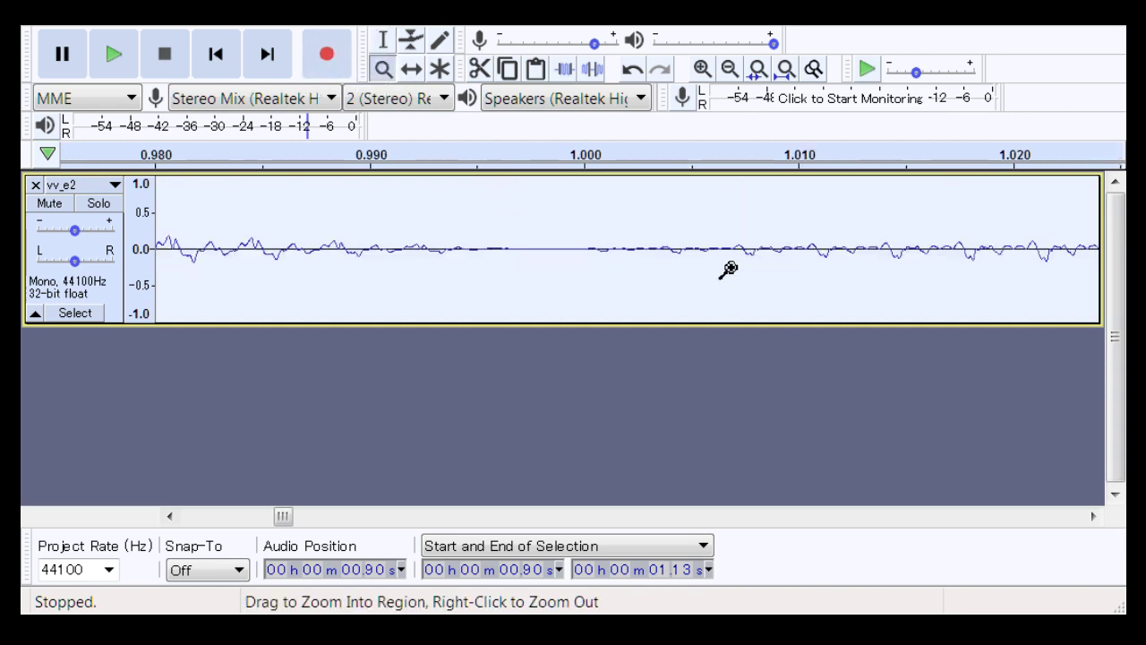
{"action": "right_click", "coordinate": [729, 269]}
{"action": "left_click", "coordinate": [720, 269]}
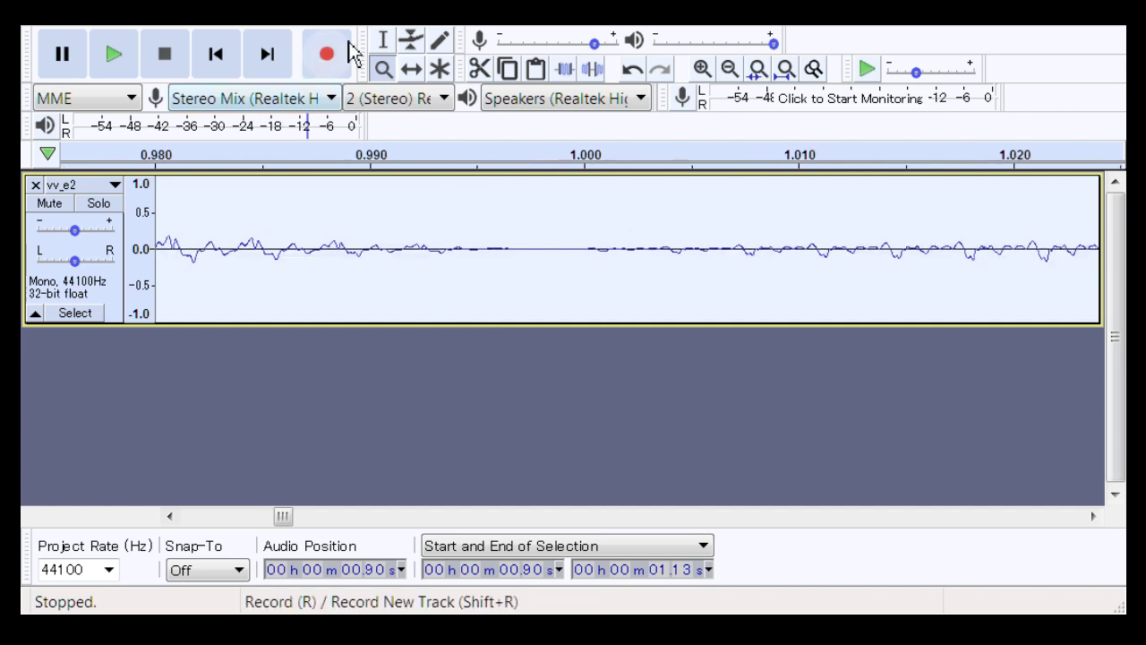
{"action": "left_click", "coordinate": [384, 41]}
{"action": "left_click", "coordinate": [281, 291]}
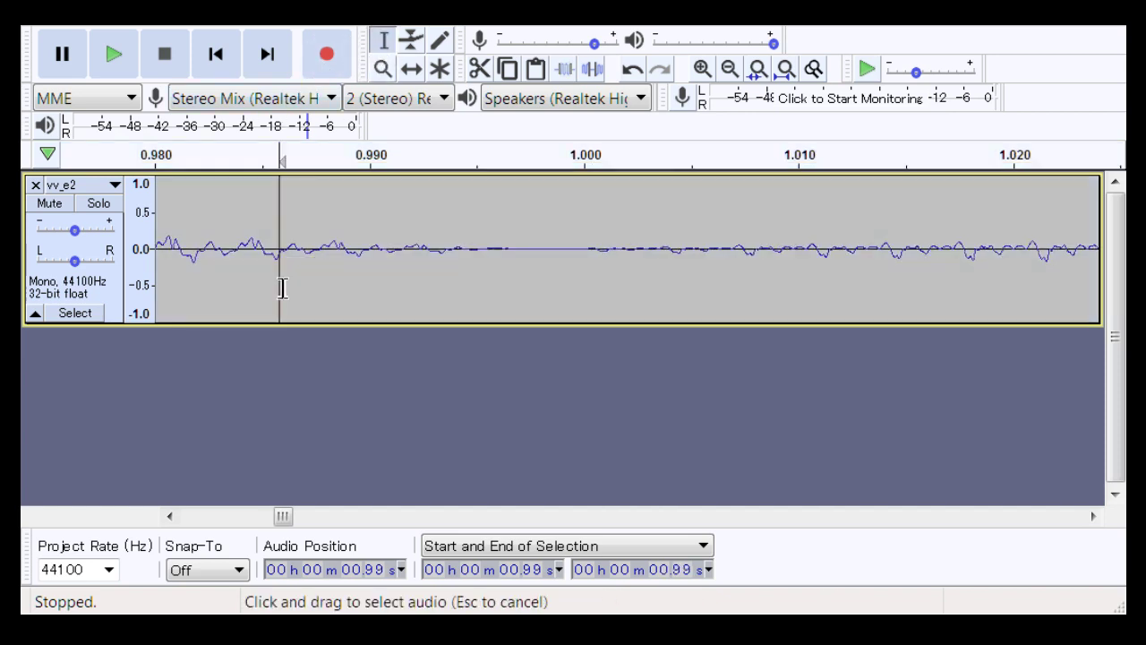
{"action": "double_click", "coordinate": [280, 292]}
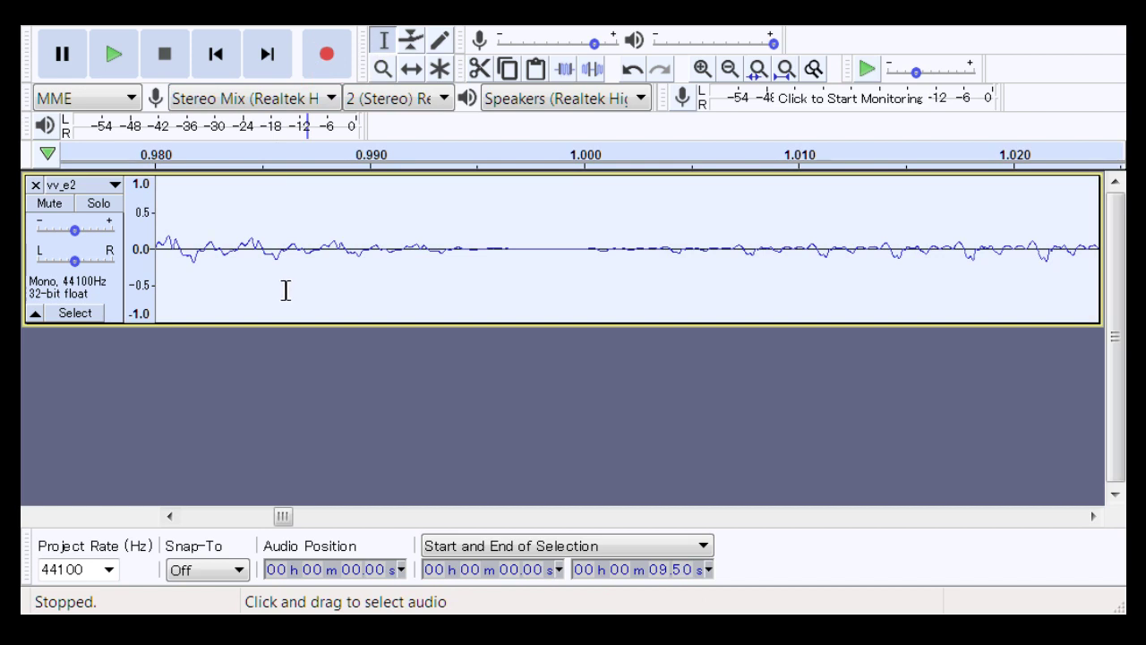
{"action": "left_click_drag", "start_coordinate": [278, 290], "coordinate": [855, 307]}
{"action": "left_click", "coordinate": [815, 304]}
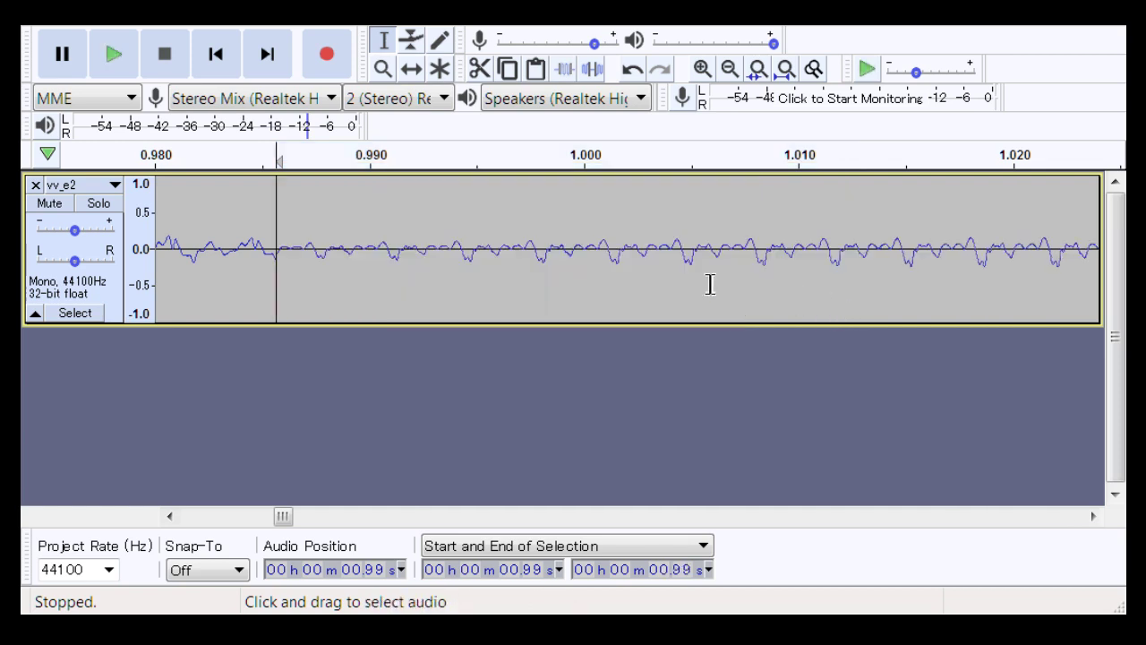
Play the shortened first transition from about 0.98 to 1.00 s, and again from about 0.86 to 1.15 s
{"action": "left_click_drag", "start_coordinate": [203, 264], "coordinate": [629, 256]}
{"action": "key", "text": "space"}
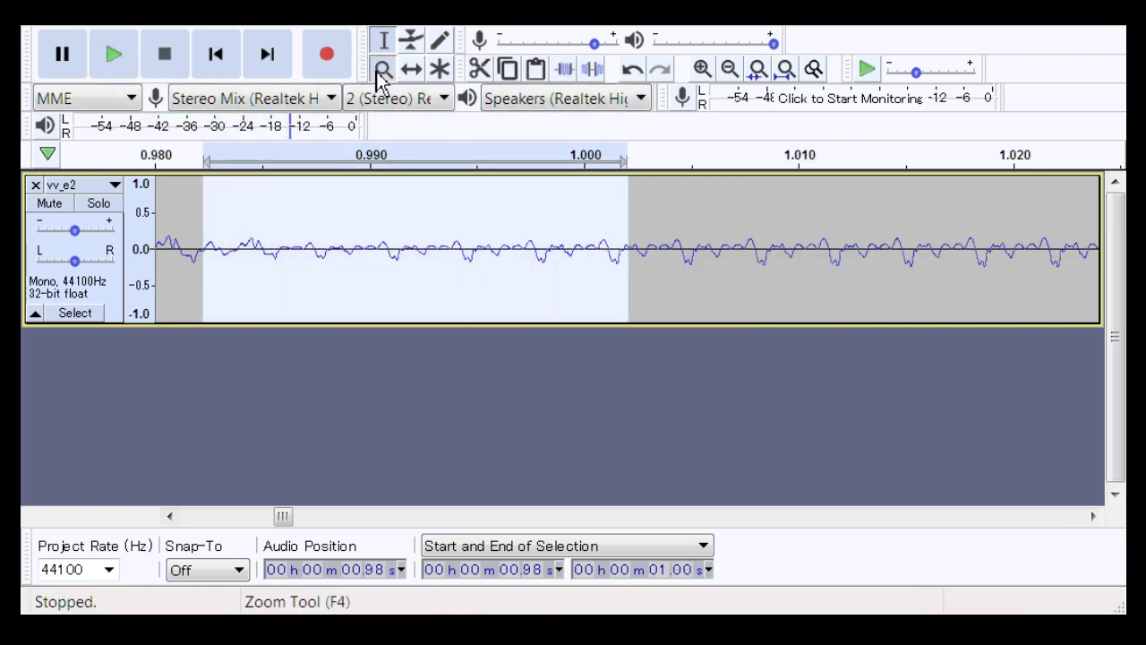
{"action": "left_click", "coordinate": [382, 69]}
{"action": "right_click", "coordinate": [450, 225]}
{"action": "right_click", "coordinate": [451, 230]}
{"action": "right_click", "coordinate": [450, 229]}
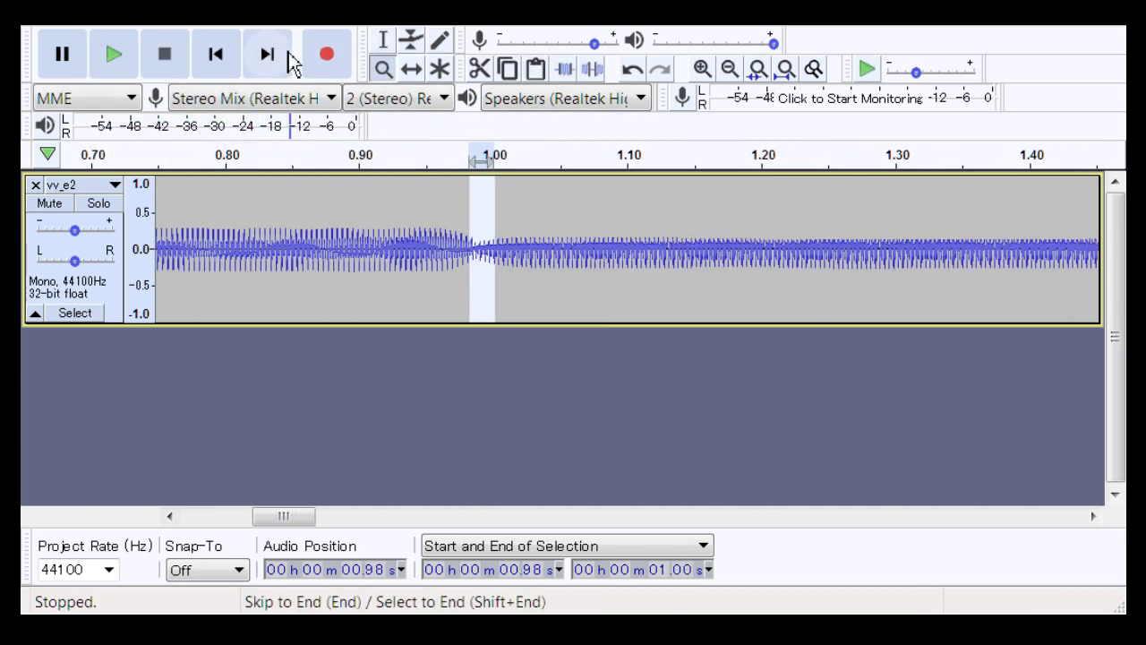
{"action": "left_click", "coordinate": [383, 41]}
{"action": "left_click_drag", "start_coordinate": [306, 284], "coordinate": [691, 281]}
{"action": "key", "text": "space"}
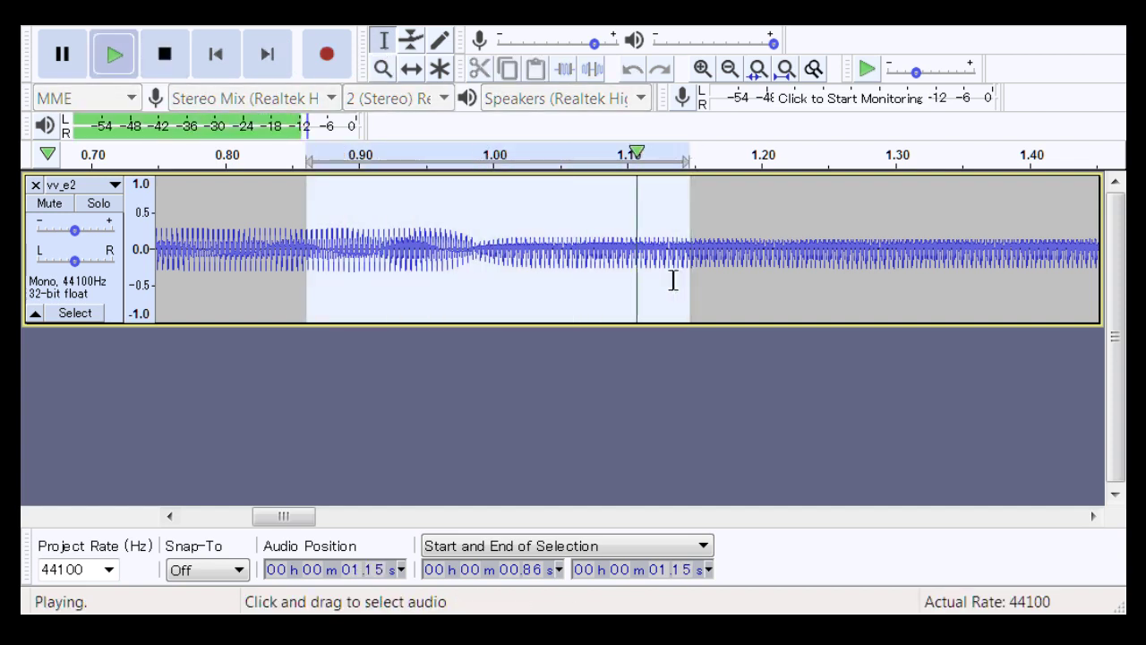
Add amplitude envelope control points around the first transition at about 0.92, 0.93 and 1.04 s
{"action": "left_click", "coordinate": [397, 72]}
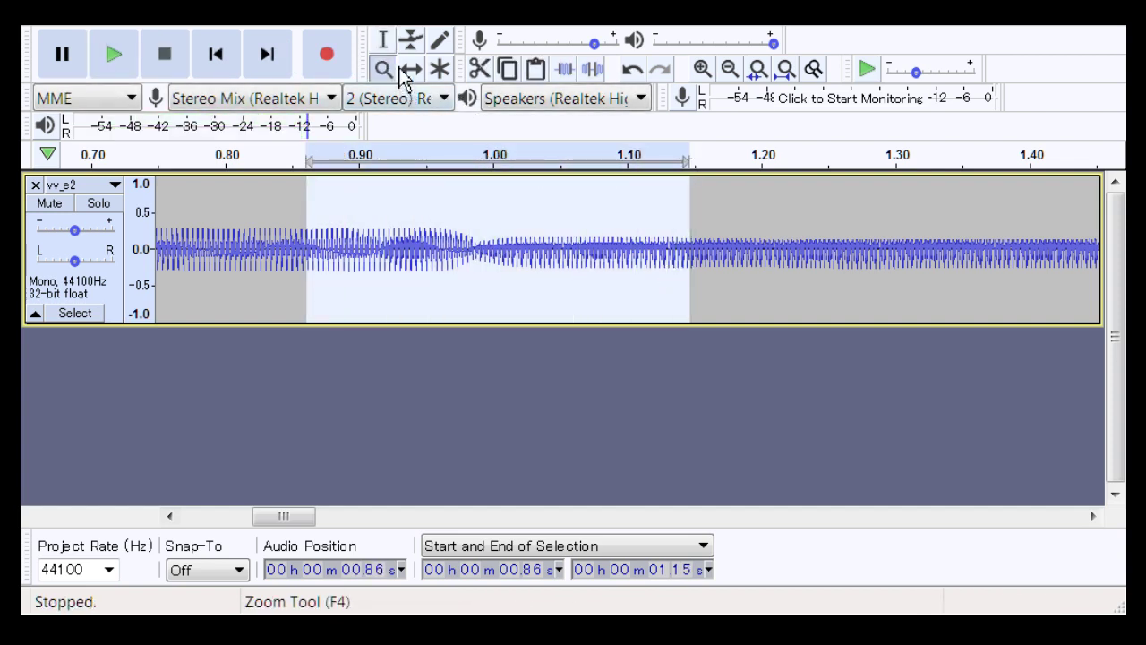
{"action": "left_click_drag", "start_coordinate": [338, 266], "coordinate": [612, 269]}
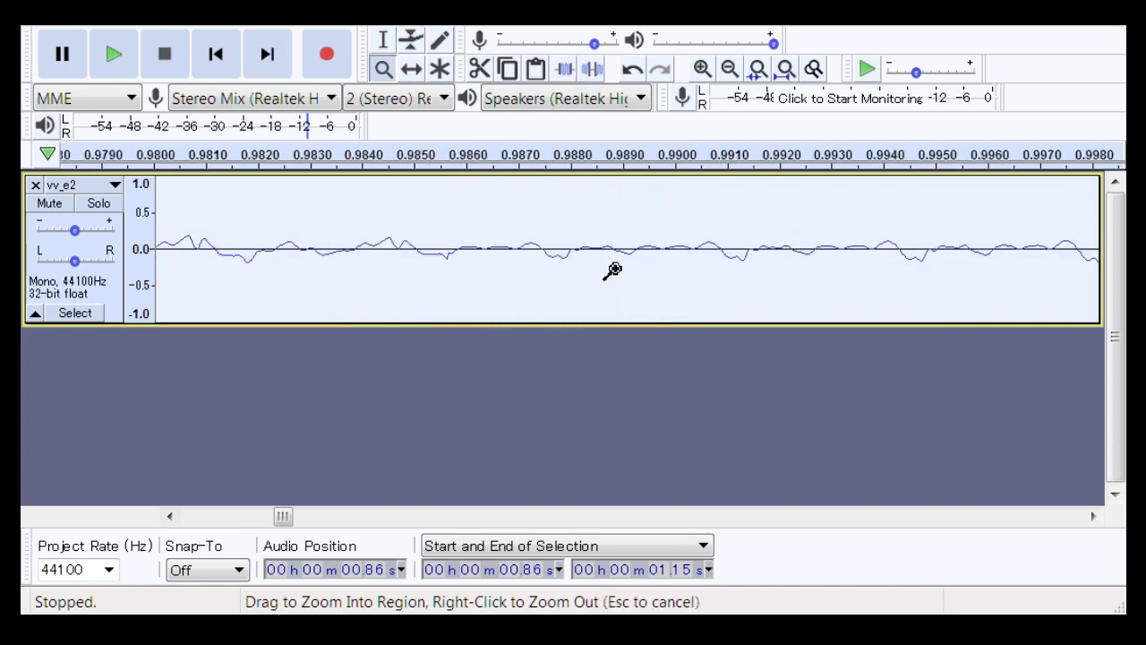
{"action": "right_click", "coordinate": [612, 269]}
{"action": "right_click", "coordinate": [601, 269]}
{"action": "left_click_drag", "start_coordinate": [515, 233], "coordinate": [683, 243]}
{"action": "right_click", "coordinate": [684, 243]}
{"action": "right_click", "coordinate": [683, 242]}
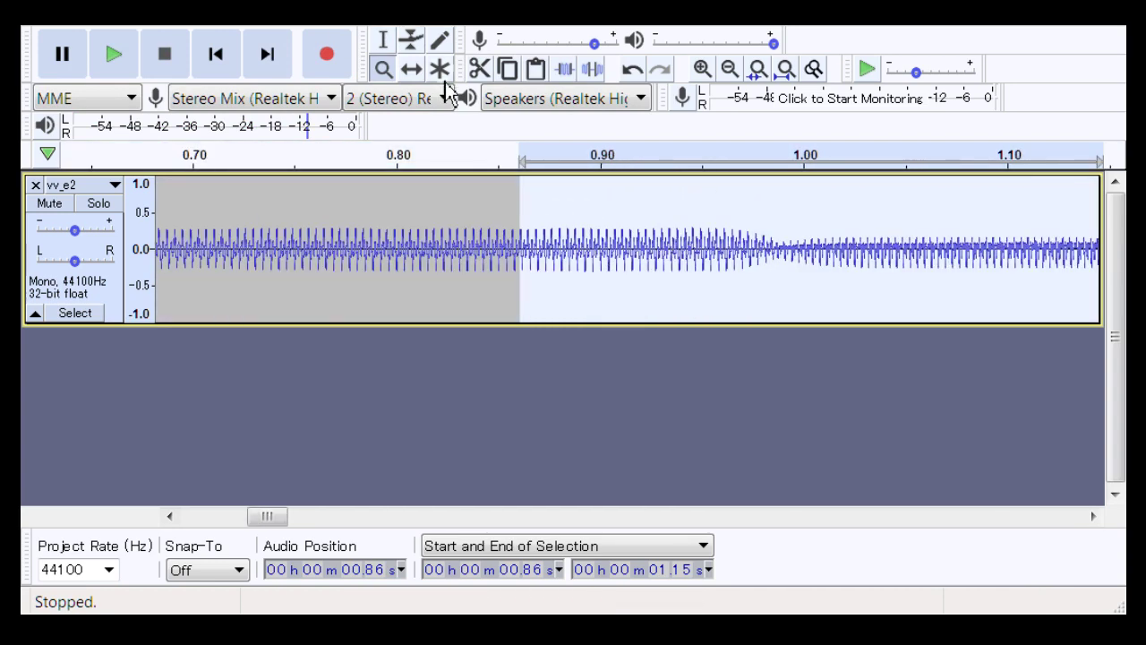
{"action": "left_click", "coordinate": [411, 39]}
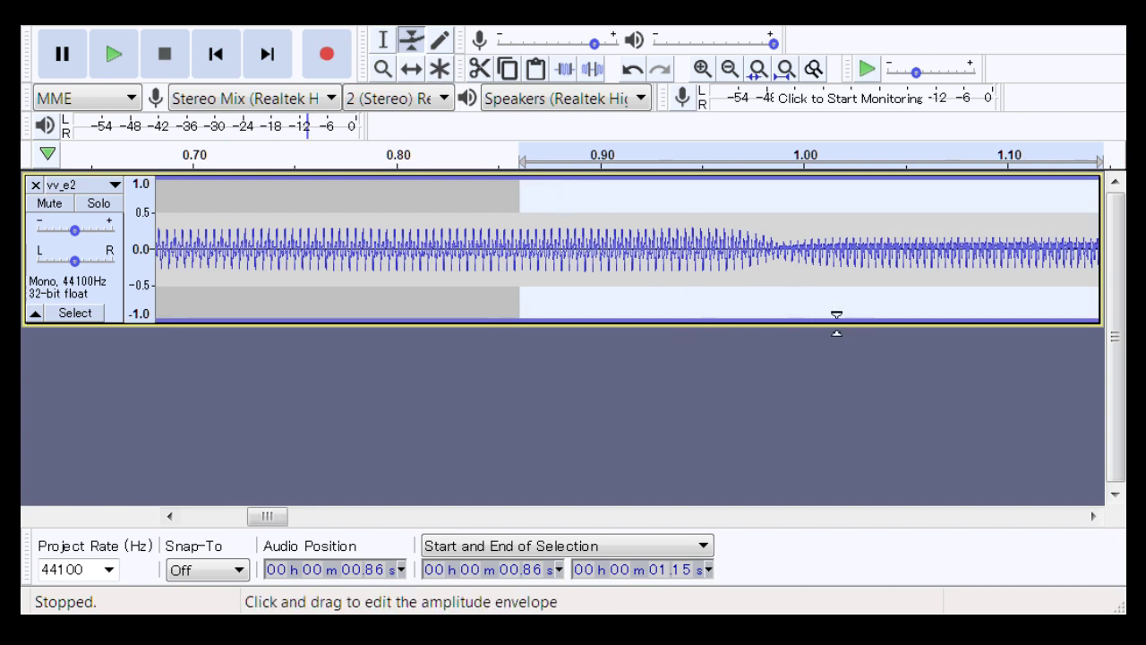
{"action": "left_click", "coordinate": [887, 320]}
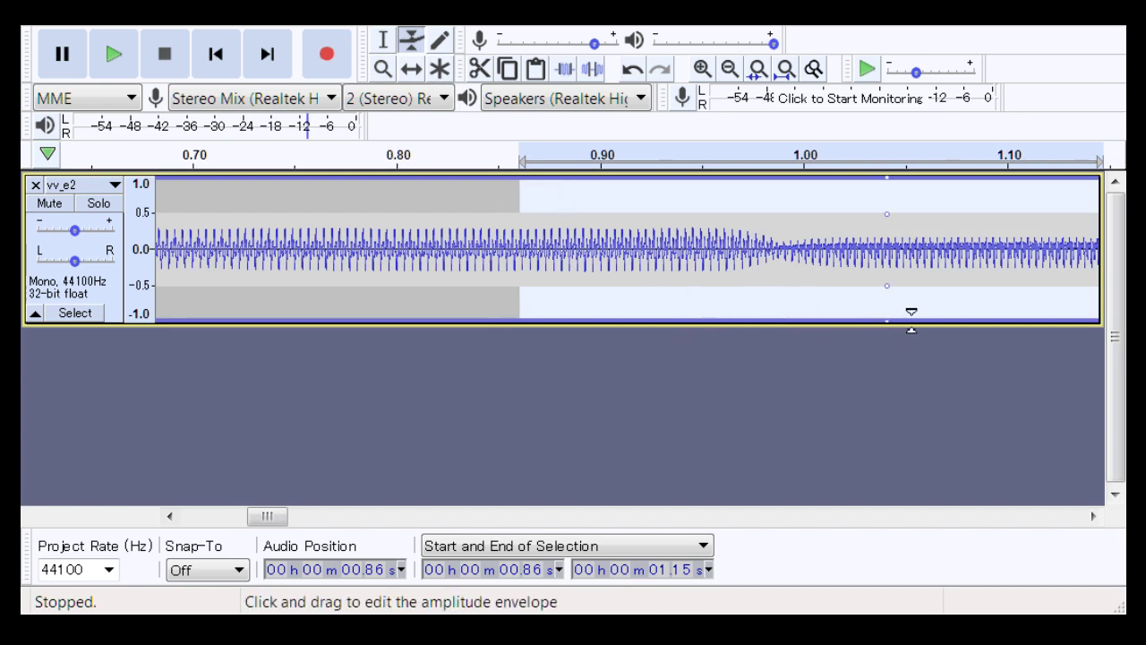
{"action": "left_click", "coordinate": [665, 321]}
{"action": "left_click_drag", "start_coordinate": [637, 324], "coordinate": [642, 338]}
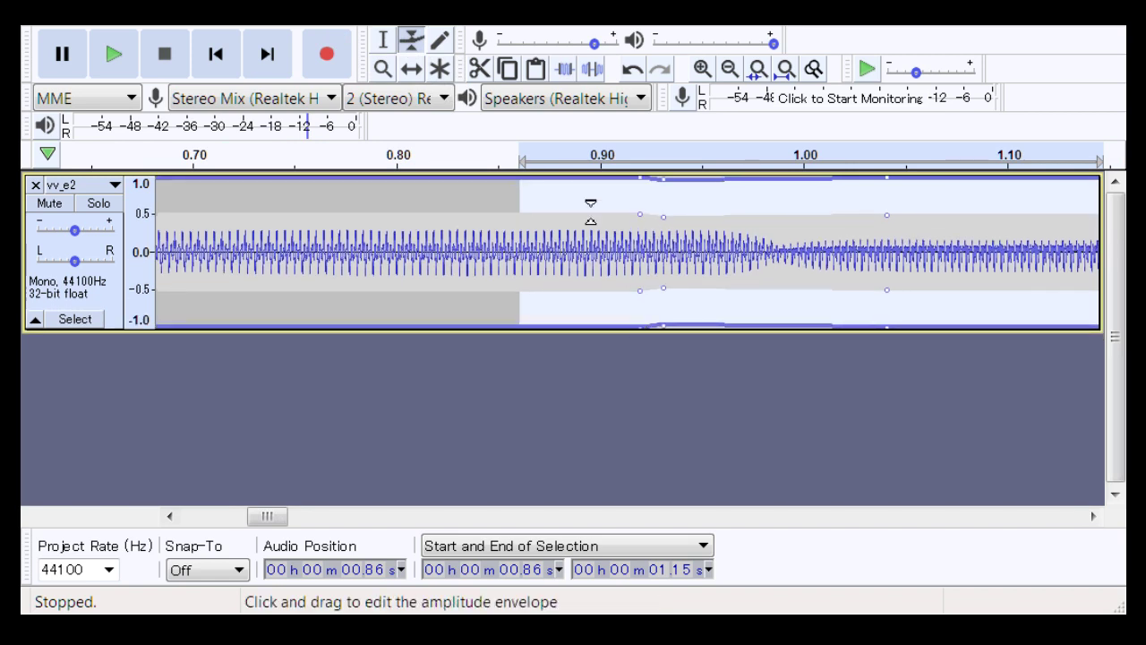
Shape the envelope to fade down from about 0.87 s to a low point near 0.98 s and return to full level by 0.99 s
{"action": "left_click_drag", "start_coordinate": [653, 288], "coordinate": [546, 186]}
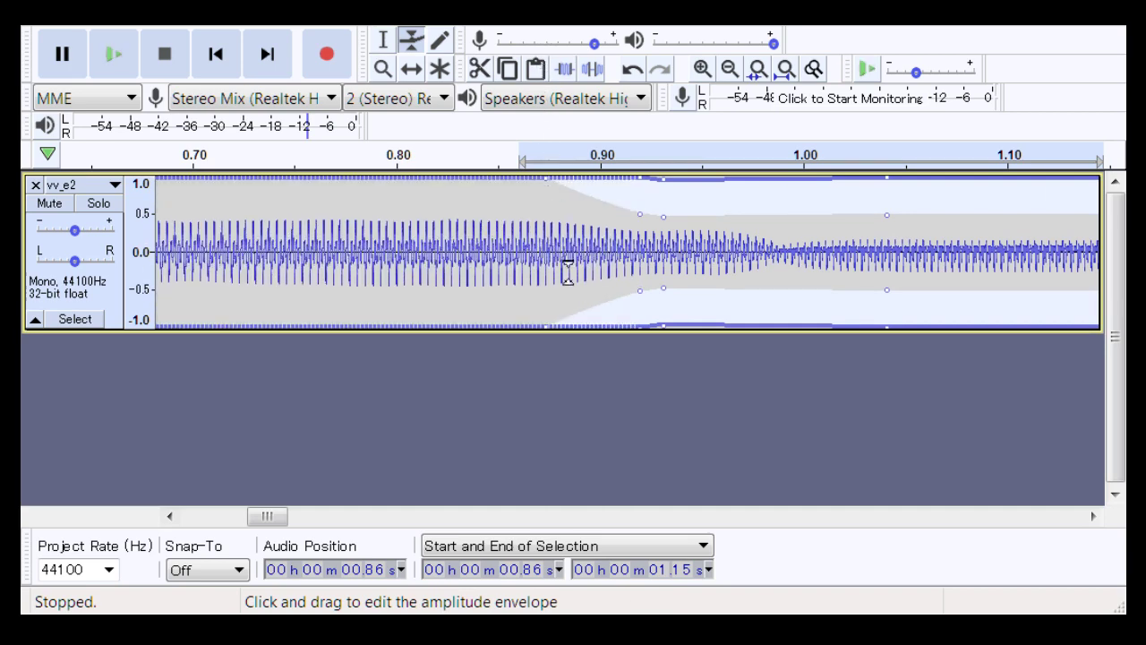
{"action": "left_click_drag", "start_coordinate": [549, 334], "coordinate": [512, 365]}
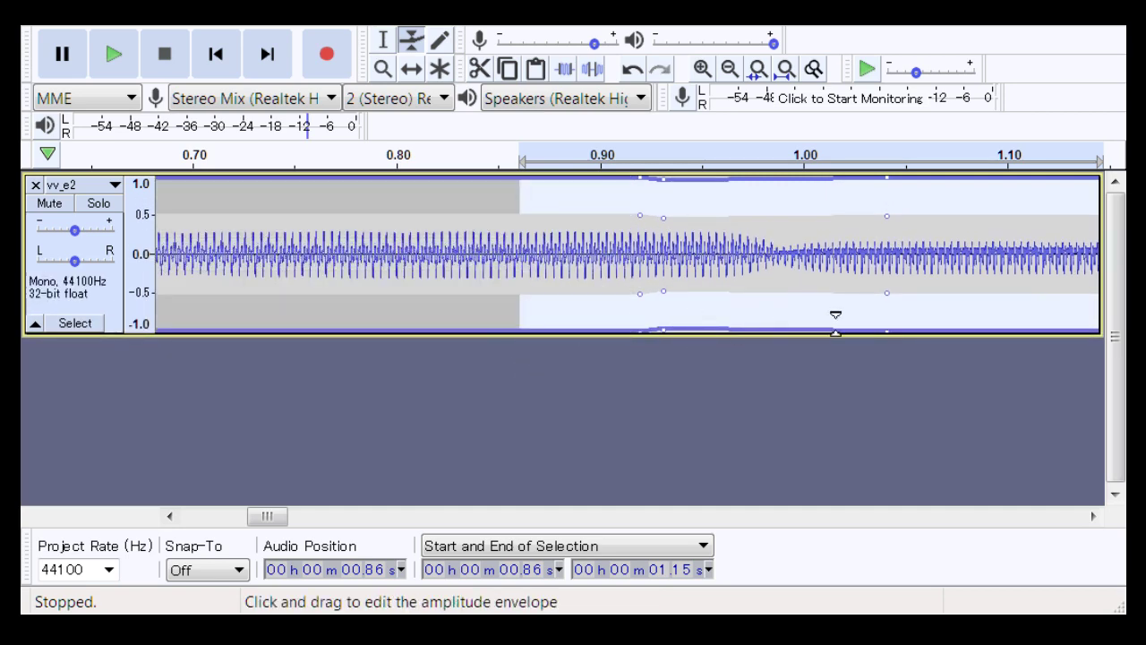
{"action": "left_click_drag", "start_coordinate": [758, 233], "coordinate": [792, 331]}
{"action": "left_click_drag", "start_coordinate": [793, 226], "coordinate": [790, 186]}
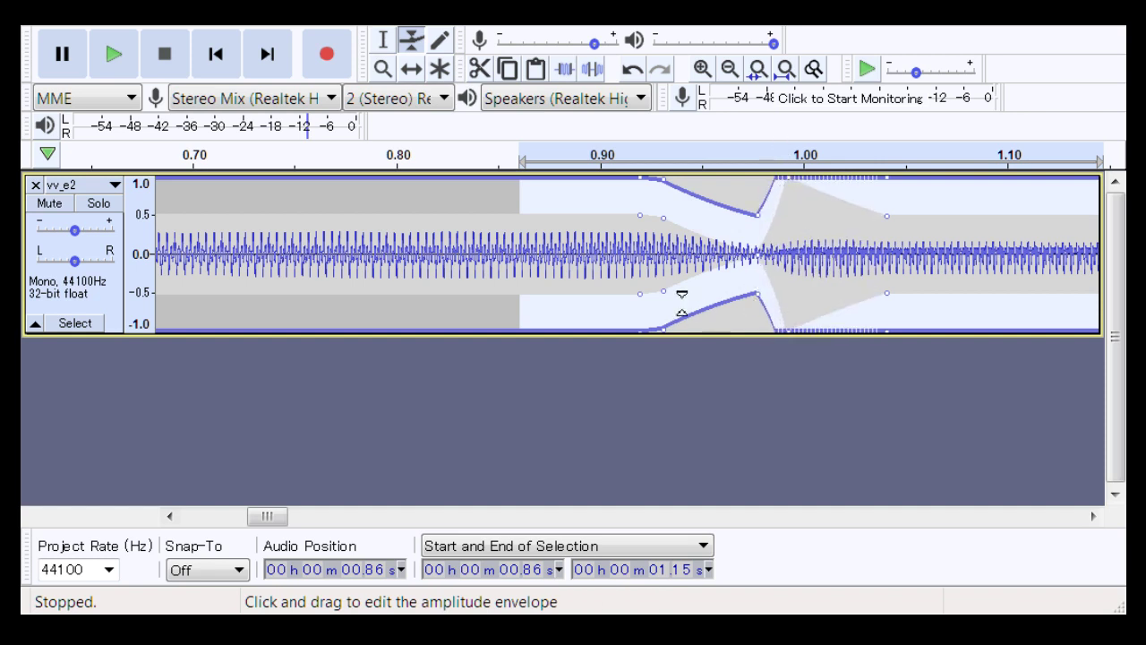
{"action": "left_click_drag", "start_coordinate": [675, 288], "coordinate": [718, 259]}
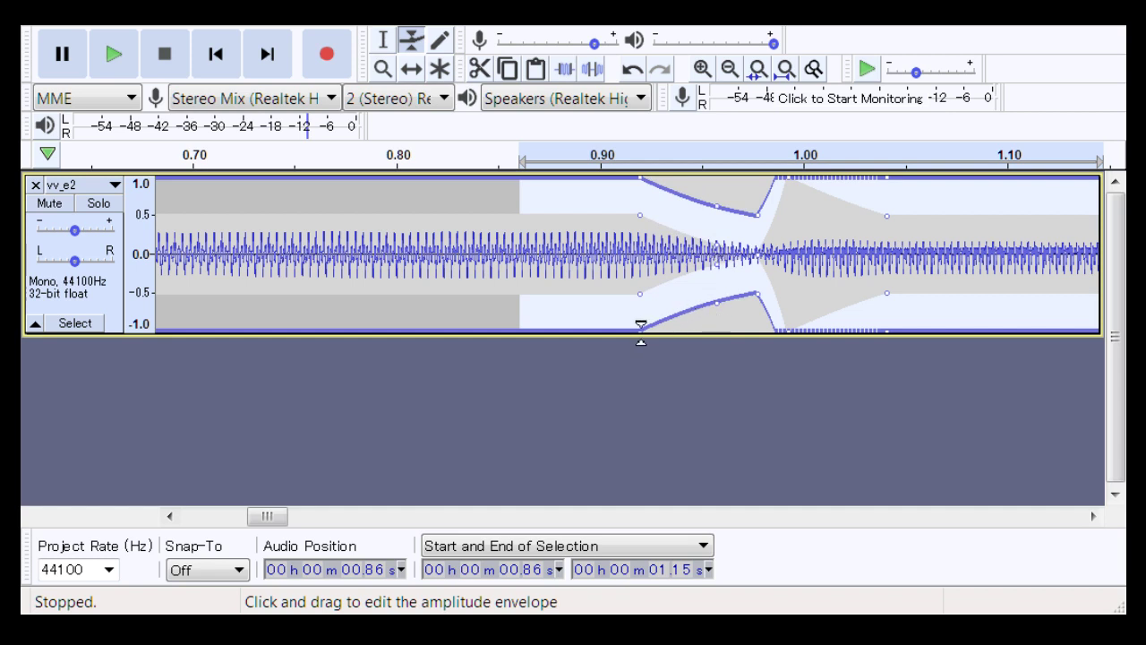
{"action": "left_click_drag", "start_coordinate": [641, 328], "coordinate": [537, 343]}
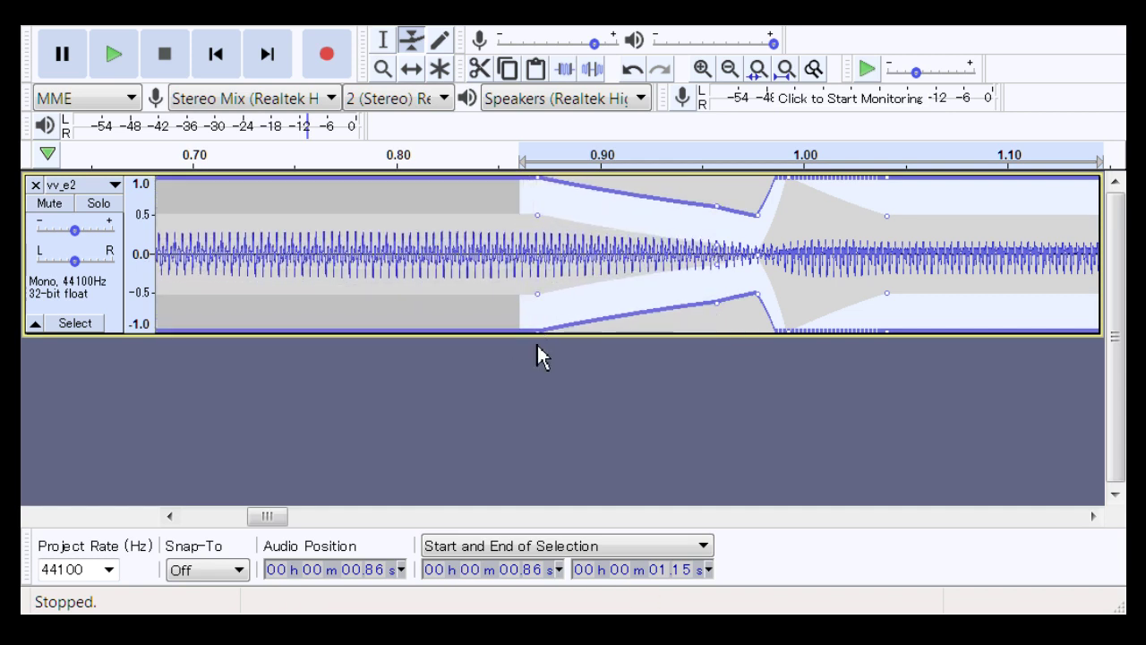
Play the reshaped first transition from about 0.69 to 1.33 s
{"action": "left_click", "coordinate": [383, 69]}
{"action": "right_click", "coordinate": [525, 287]}
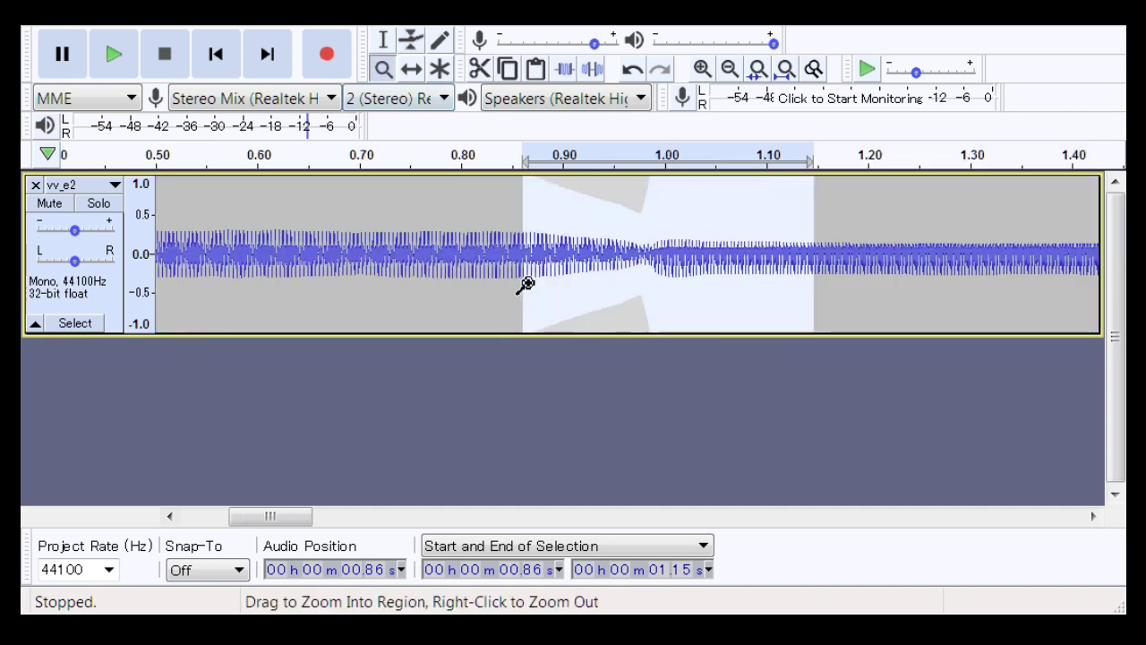
{"action": "left_click", "coordinate": [383, 40]}
{"action": "left_click_drag", "start_coordinate": [353, 250], "coordinate": [1002, 247]}
{"action": "key", "text": "space"}
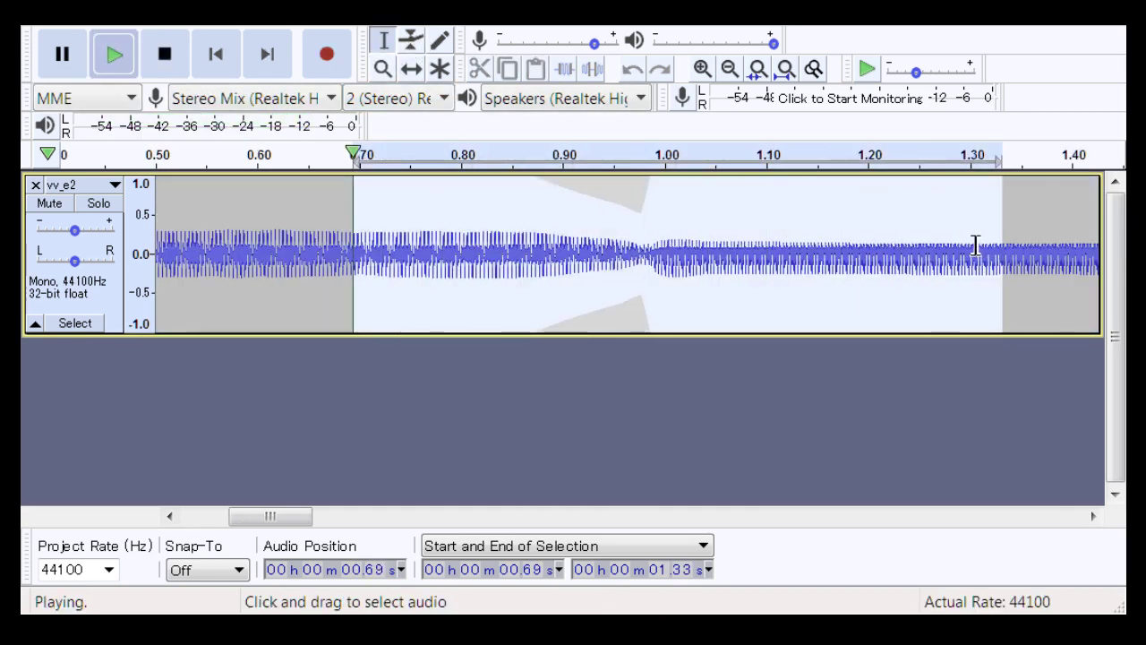
{"action": "key", "text": "space"}
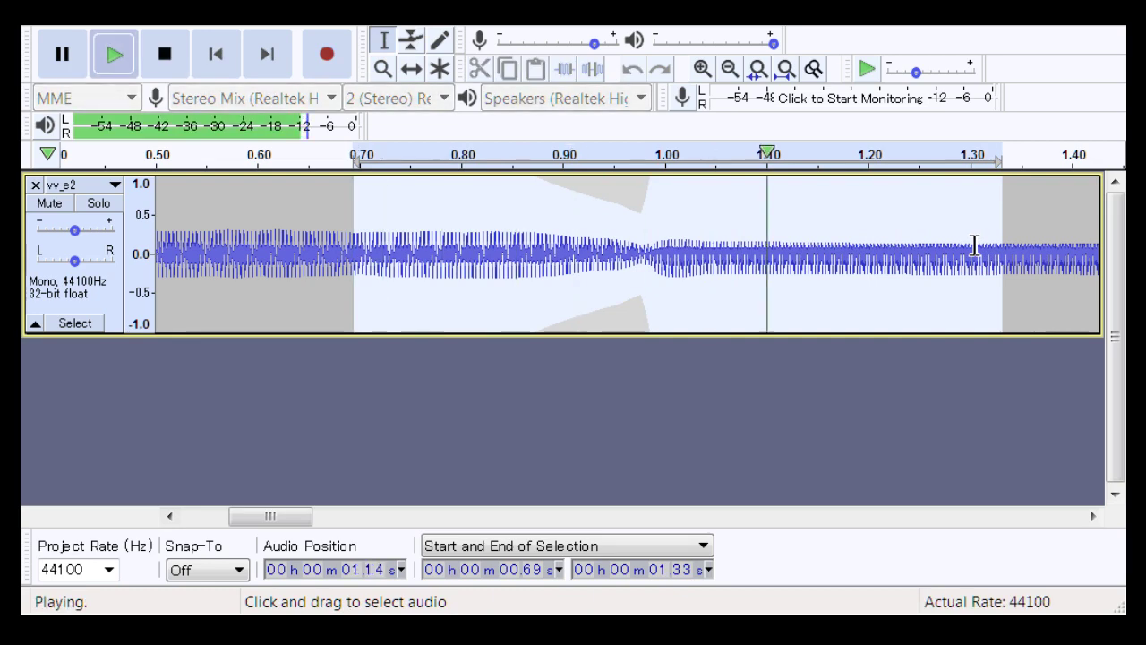
{"action": "key", "text": "space"}
Delete the near-silent dip in the second vowel transition, from about 2.40 to 2.44 s
{"action": "left_click_drag", "start_coordinate": [285, 520], "coordinate": [422, 540]}
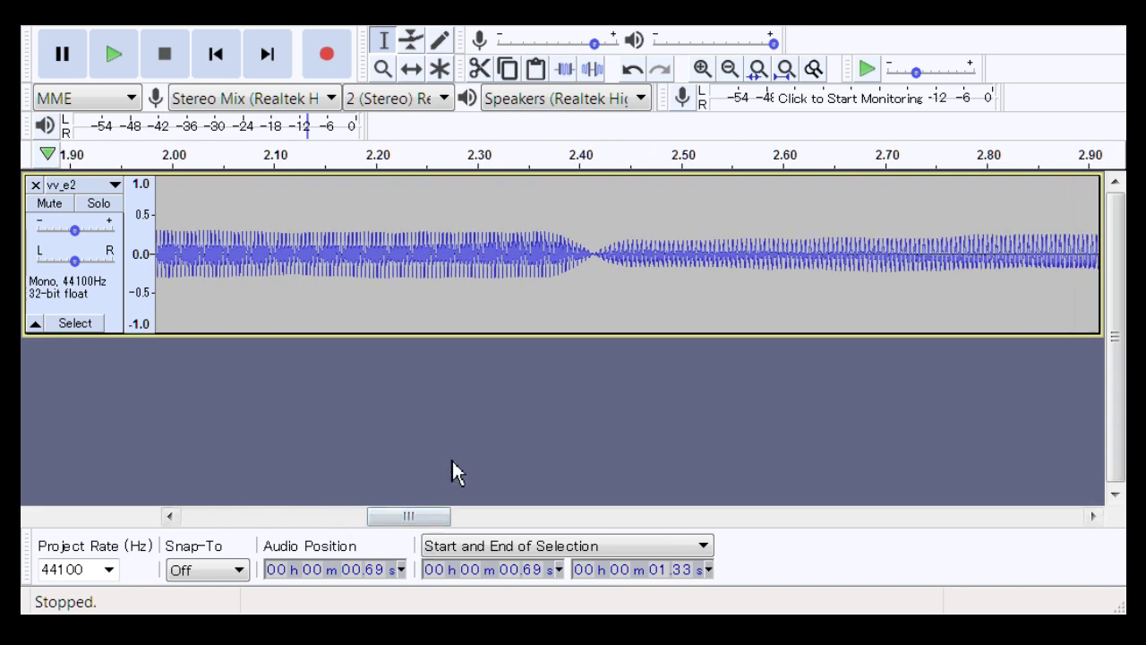
{"action": "left_click", "coordinate": [384, 69]}
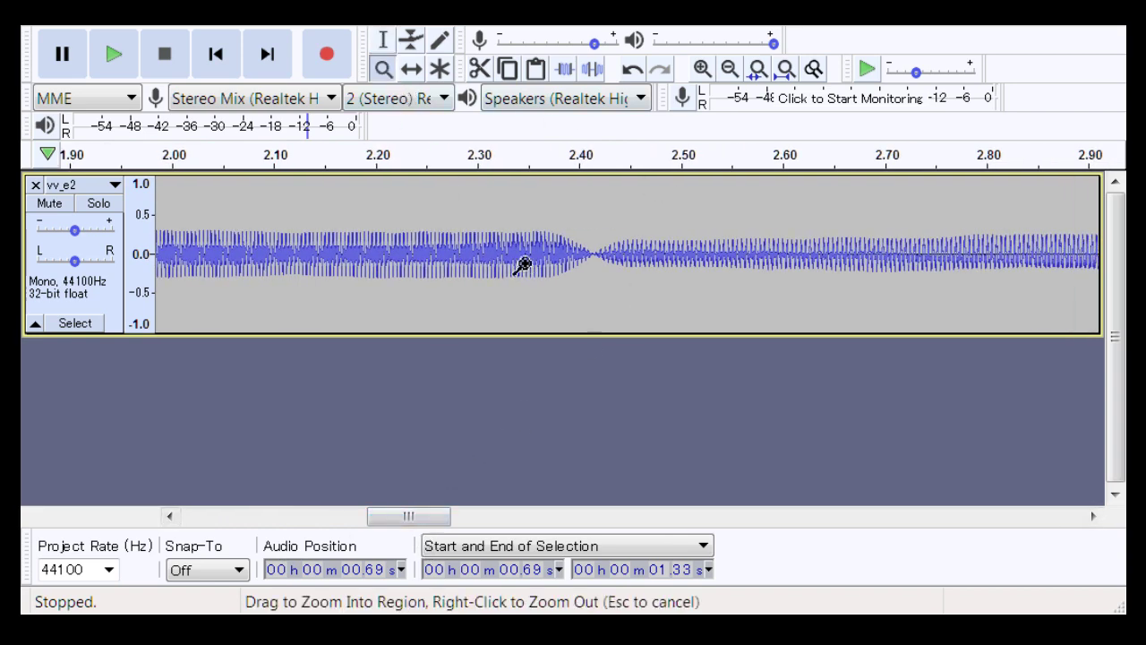
{"action": "left_click", "coordinate": [680, 264]}
{"action": "right_click", "coordinate": [680, 263]}
{"action": "left_click_drag", "start_coordinate": [680, 263], "coordinate": [671, 275]}
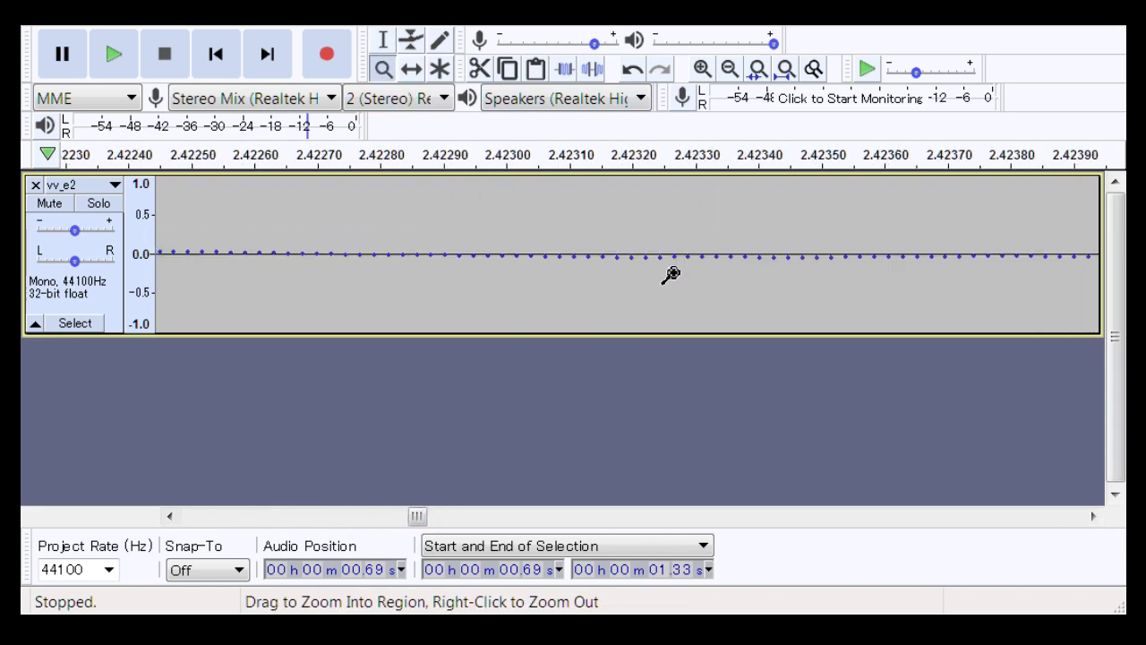
{"action": "right_click", "coordinate": [492, 281]}
{"action": "right_click", "coordinate": [491, 281]}
{"action": "right_click", "coordinate": [485, 286]}
{"action": "right_click", "coordinate": [482, 301]}
{"action": "left_click_drag", "start_coordinate": [485, 312], "coordinate": [475, 312]}
{"action": "right_click", "coordinate": [475, 312]}
{"action": "right_click", "coordinate": [475, 313]}
{"action": "right_click", "coordinate": [475, 312]}
{"action": "right_click", "coordinate": [475, 317]}
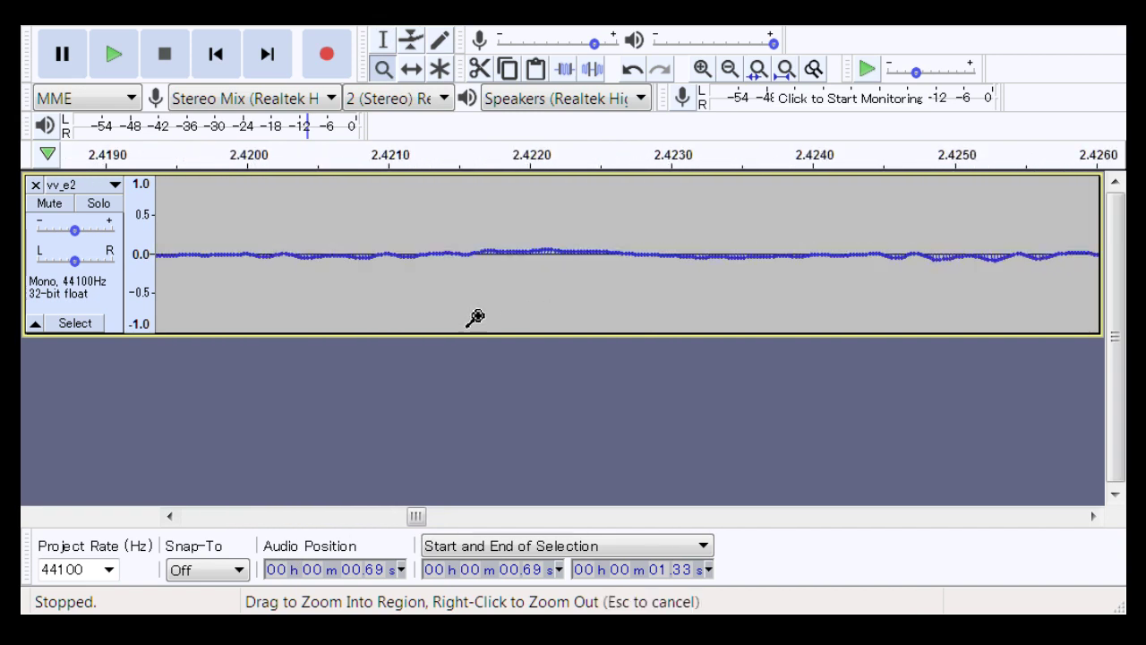
{"action": "right_click", "coordinate": [475, 317]}
{"action": "right_click", "coordinate": [476, 317]}
{"action": "right_click", "coordinate": [474, 318]}
{"action": "right_click", "coordinate": [474, 318]}
{"action": "right_click", "coordinate": [474, 318]}
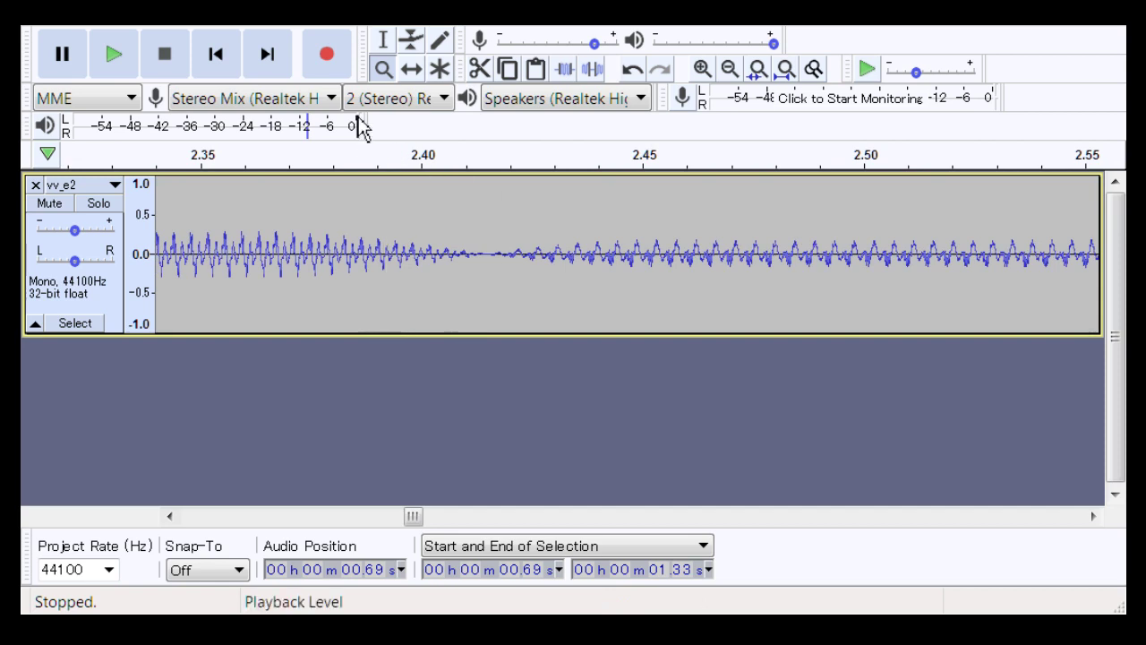
{"action": "left_click", "coordinate": [383, 41]}
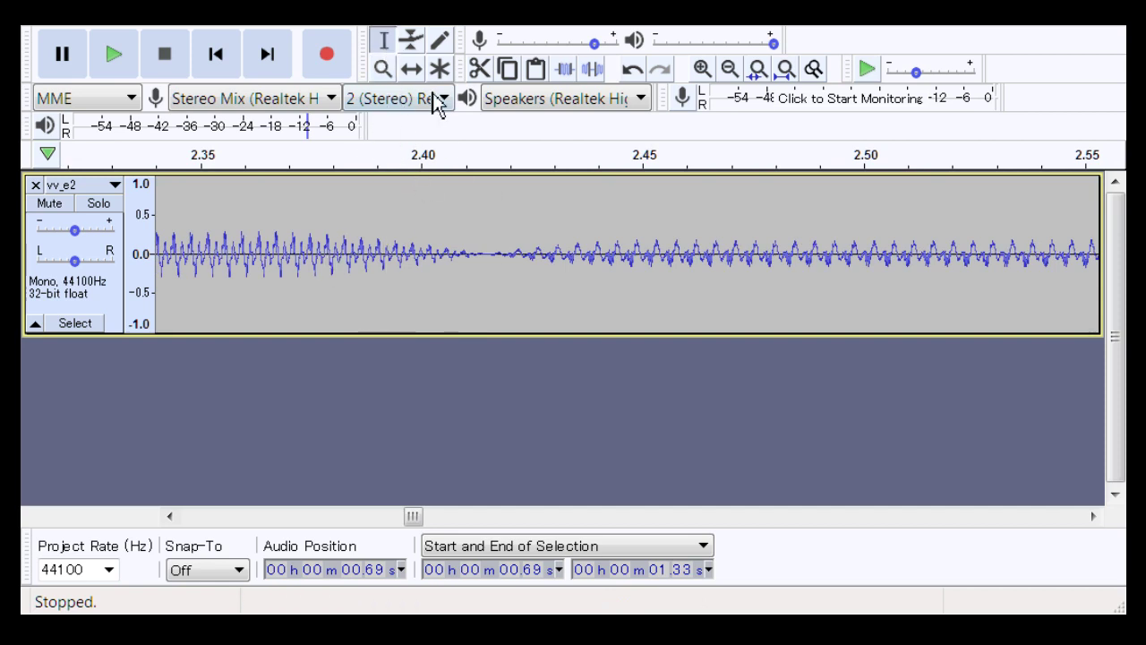
{"action": "left_click", "coordinate": [383, 72]}
{"action": "left_click_drag", "start_coordinate": [308, 251], "coordinate": [674, 255]}
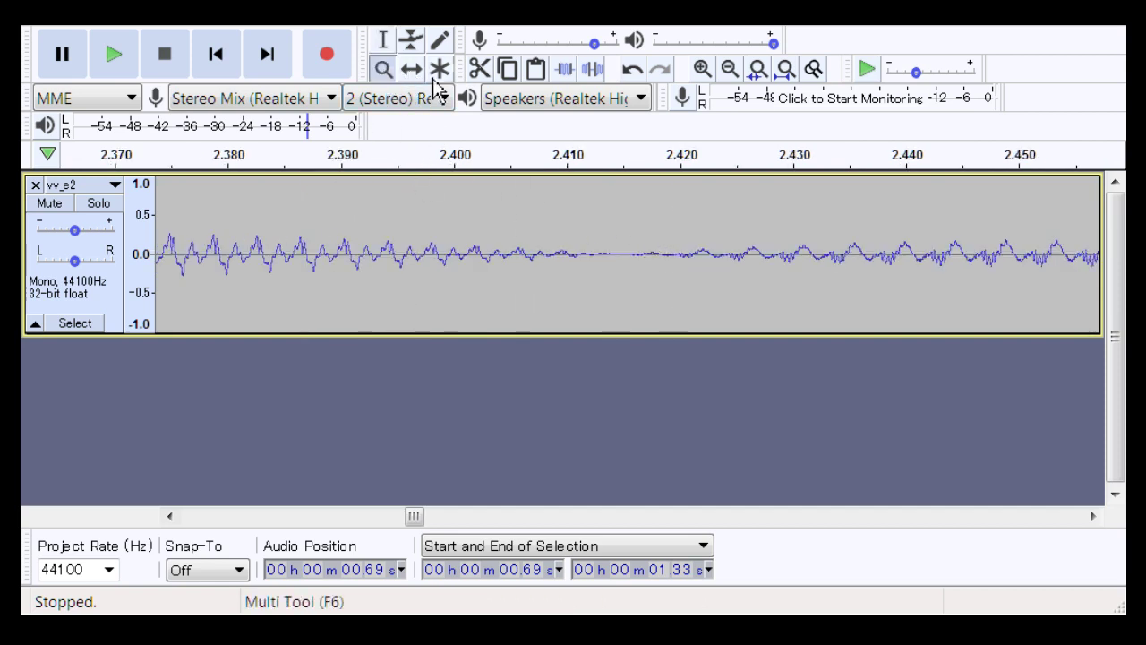
{"action": "left_click", "coordinate": [383, 41]}
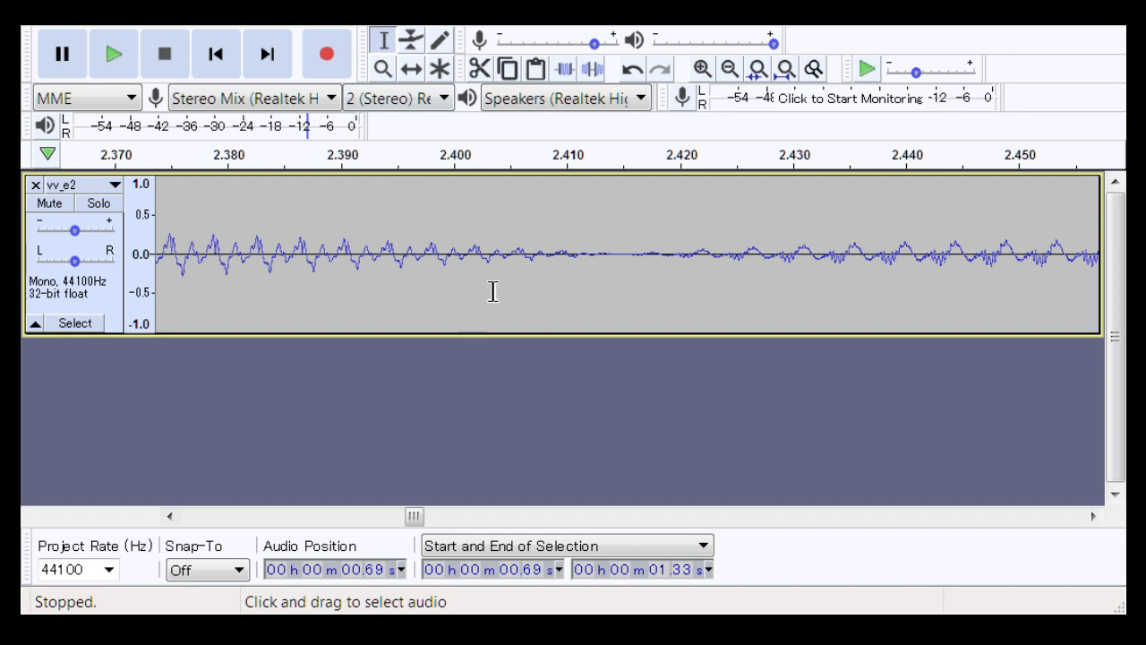
{"action": "left_click_drag", "start_coordinate": [518, 295], "coordinate": [655, 326]}
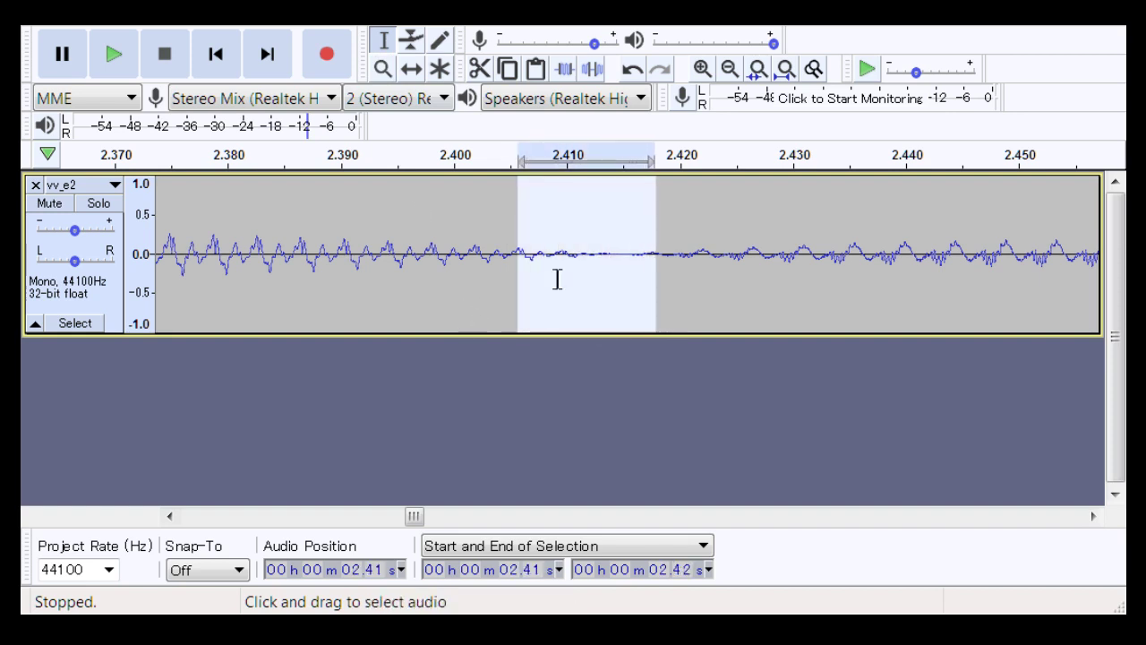
{"action": "left_click_drag", "start_coordinate": [516, 292], "coordinate": [866, 332]}
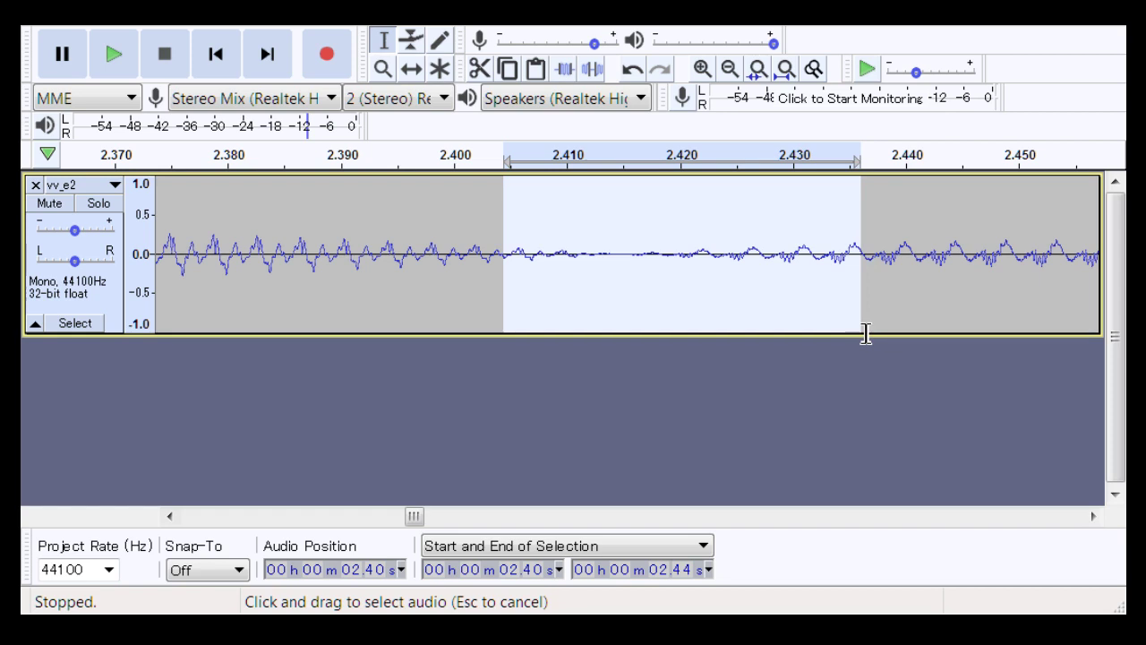
{"action": "key", "text": "Delete"}
Play the shortened second transition from about 2.38 to 2.45 s, and again from about 2.33 to 2.49 s
{"action": "left_click_drag", "start_coordinate": [261, 231], "coordinate": [968, 287]}
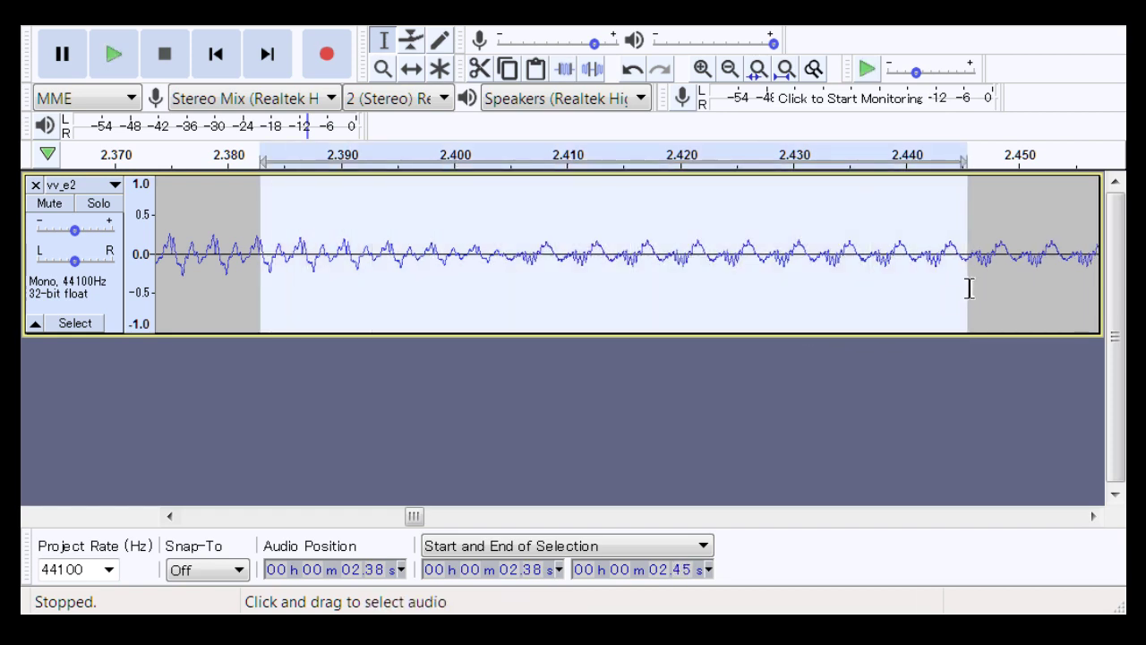
{"action": "left_click", "coordinate": [383, 69]}
{"action": "left_click", "coordinate": [546, 300]}
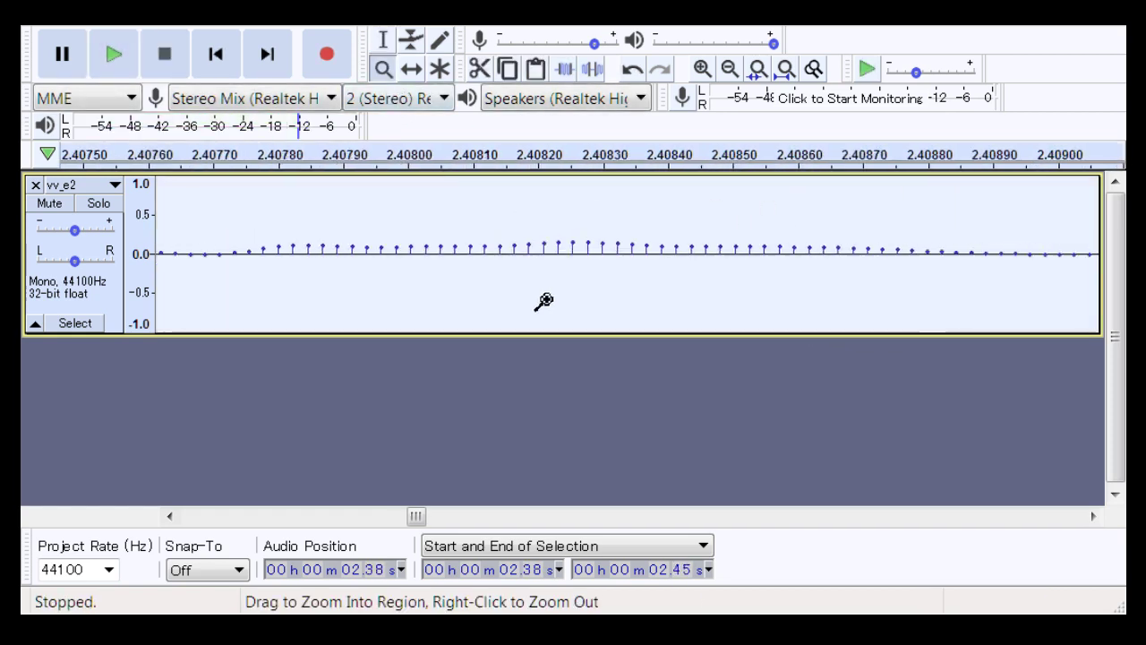
{"action": "right_click", "coordinate": [542, 296]}
{"action": "right_click", "coordinate": [543, 291]}
{"action": "right_click", "coordinate": [542, 292]}
{"action": "right_click", "coordinate": [540, 292]}
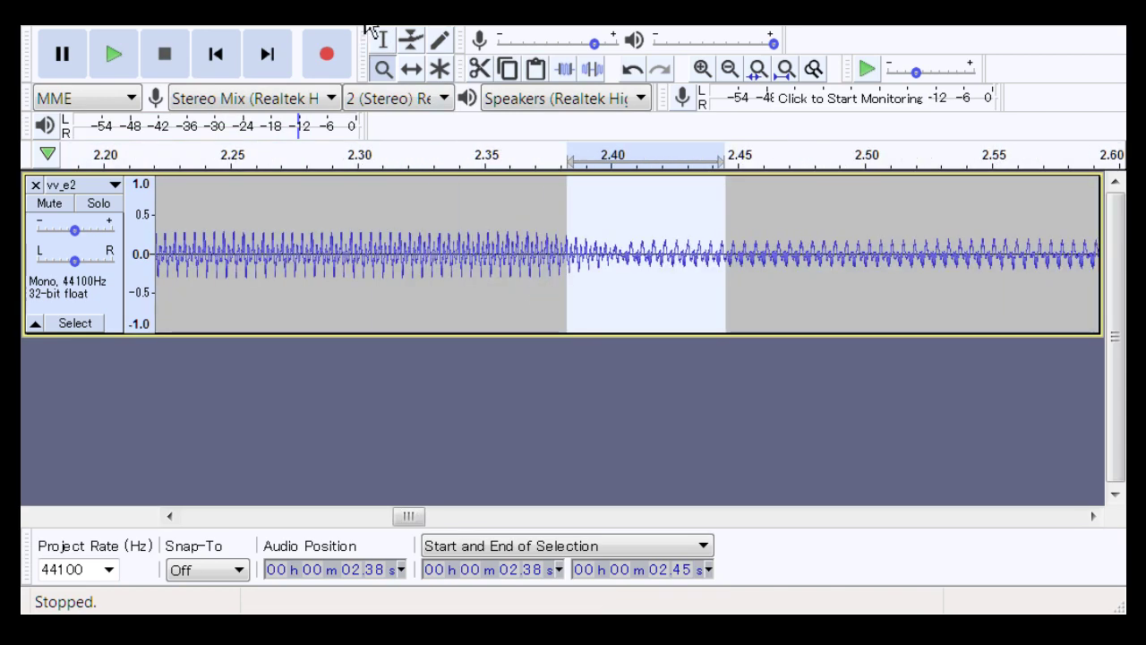
{"action": "left_click", "coordinate": [384, 40]}
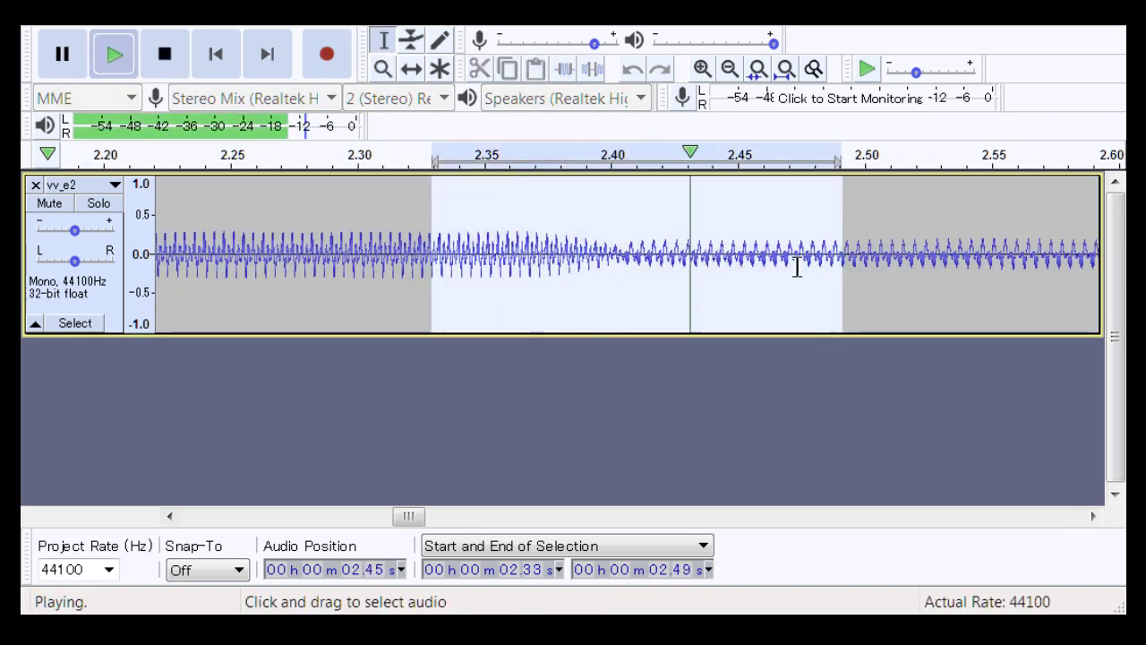
{"action": "key", "text": "space"}
Shape the second transition's amplitude envelope to fade from about 2.33 s to a low near 2.40 s, with a boost at 2.41 s tapering by 2.52 s
{"action": "left_click", "coordinate": [409, 47]}
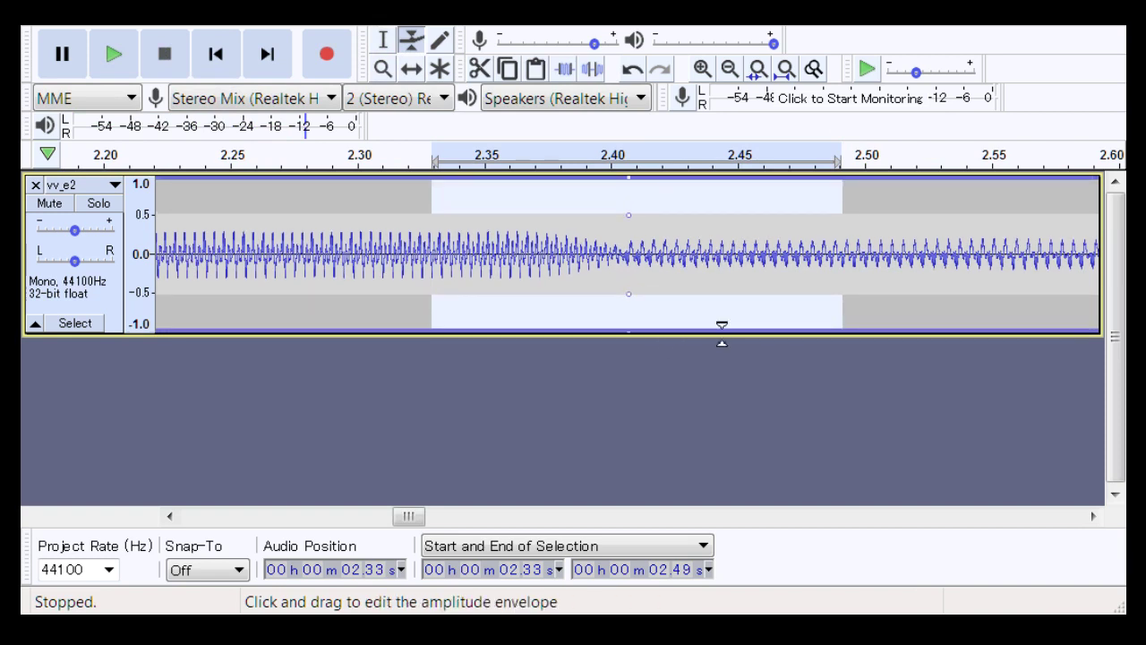
{"action": "left_click_drag", "start_coordinate": [826, 298], "coordinate": [920, 333]}
{"action": "left_click", "coordinate": [465, 326]}
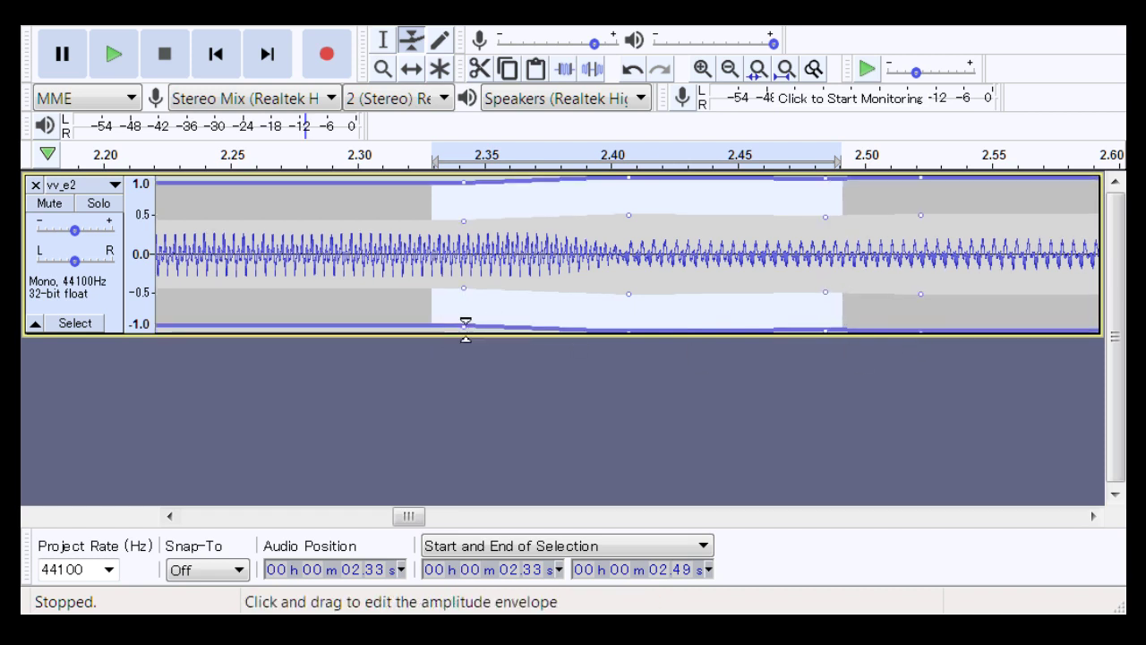
{"action": "left_click", "coordinate": [442, 351]}
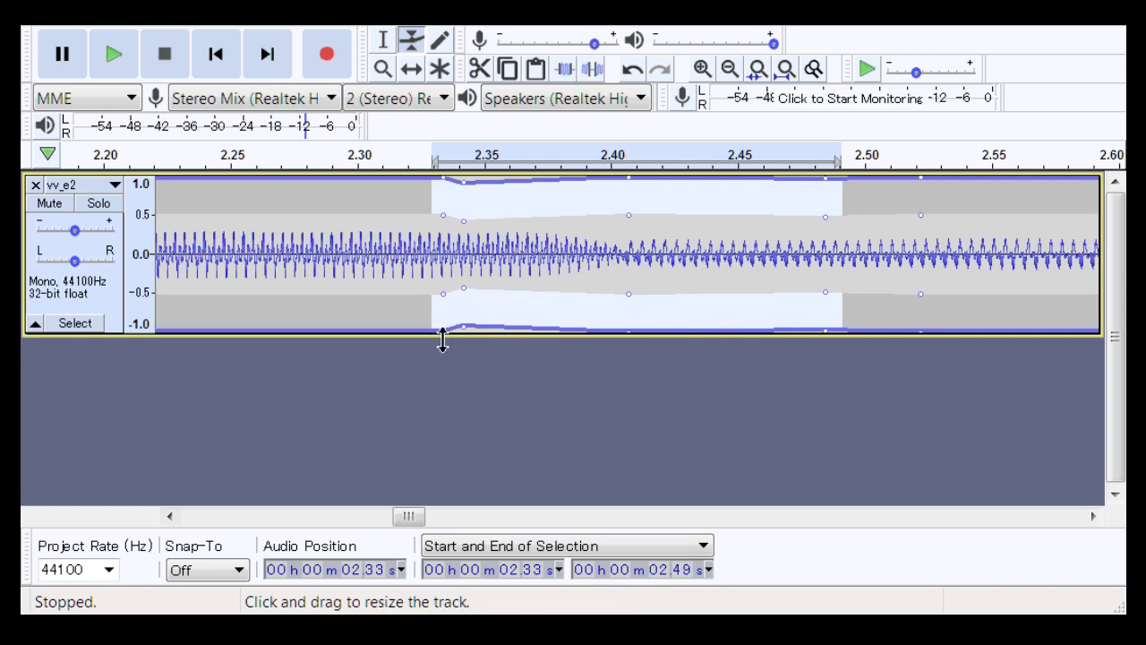
{"action": "left_click_drag", "start_coordinate": [468, 289], "coordinate": [637, 327]}
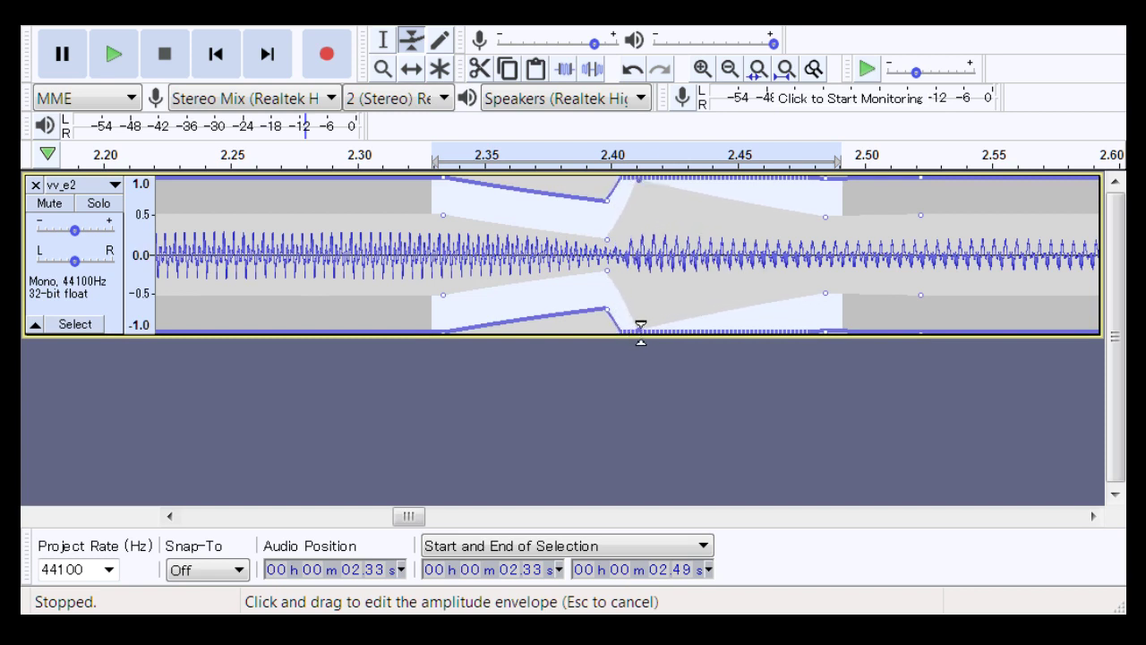
{"action": "left_click_drag", "start_coordinate": [830, 302], "coordinate": [823, 306]}
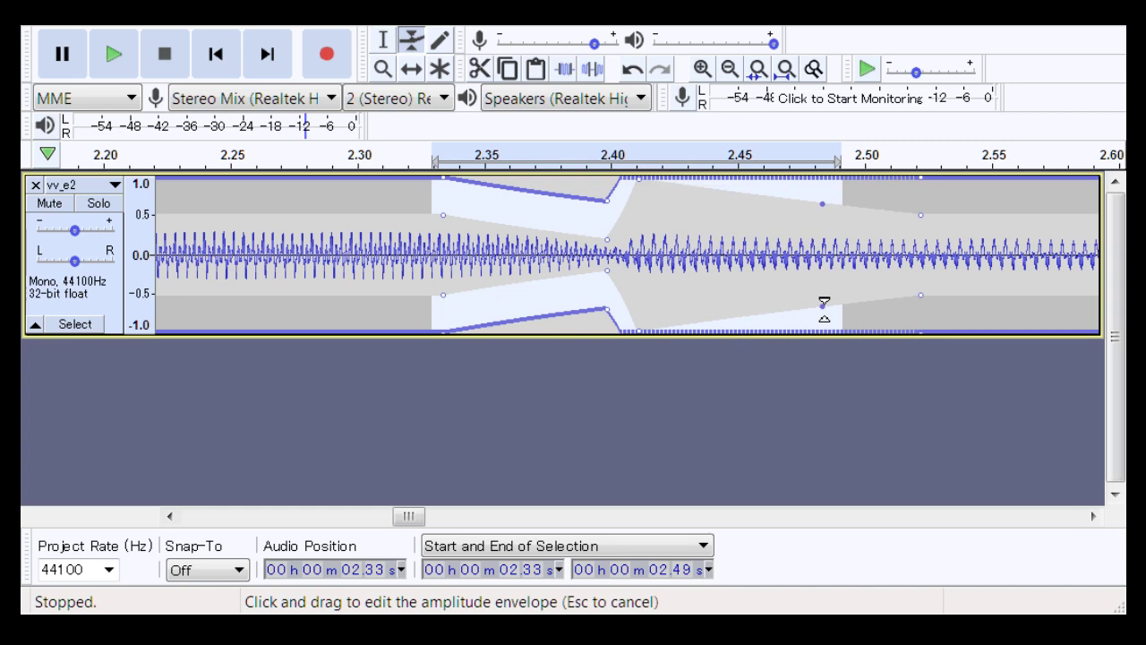
Play the reshaped second transition from about 2.14 to 2.65 s
{"action": "left_click", "coordinate": [382, 69]}
{"action": "right_click", "coordinate": [511, 230]}
{"action": "right_click", "coordinate": [511, 231]}
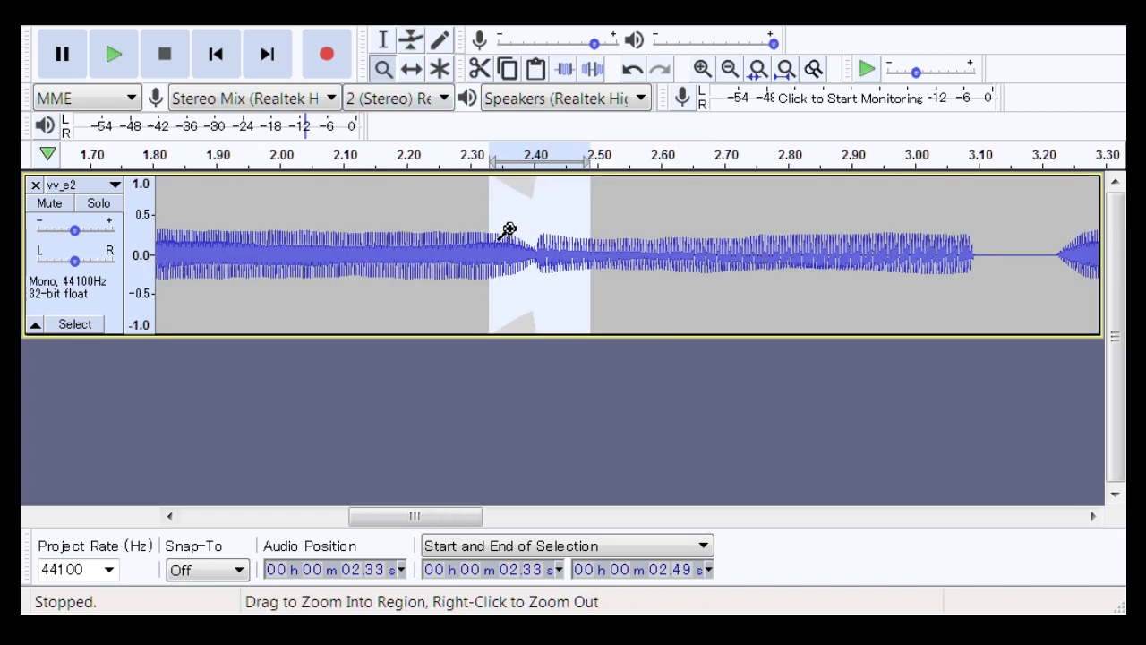
{"action": "left_click", "coordinate": [383, 40]}
{"action": "left_click_drag", "start_coordinate": [367, 259], "coordinate": [686, 263]}
{"action": "key", "text": "space"}
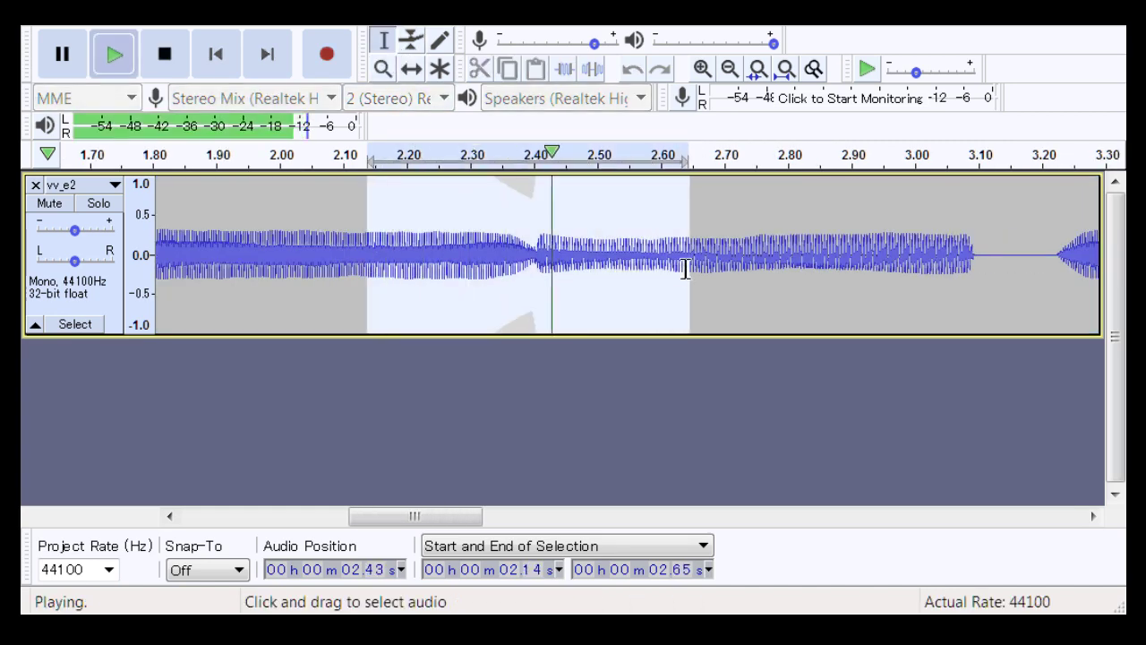
{"action": "key", "text": "space"}
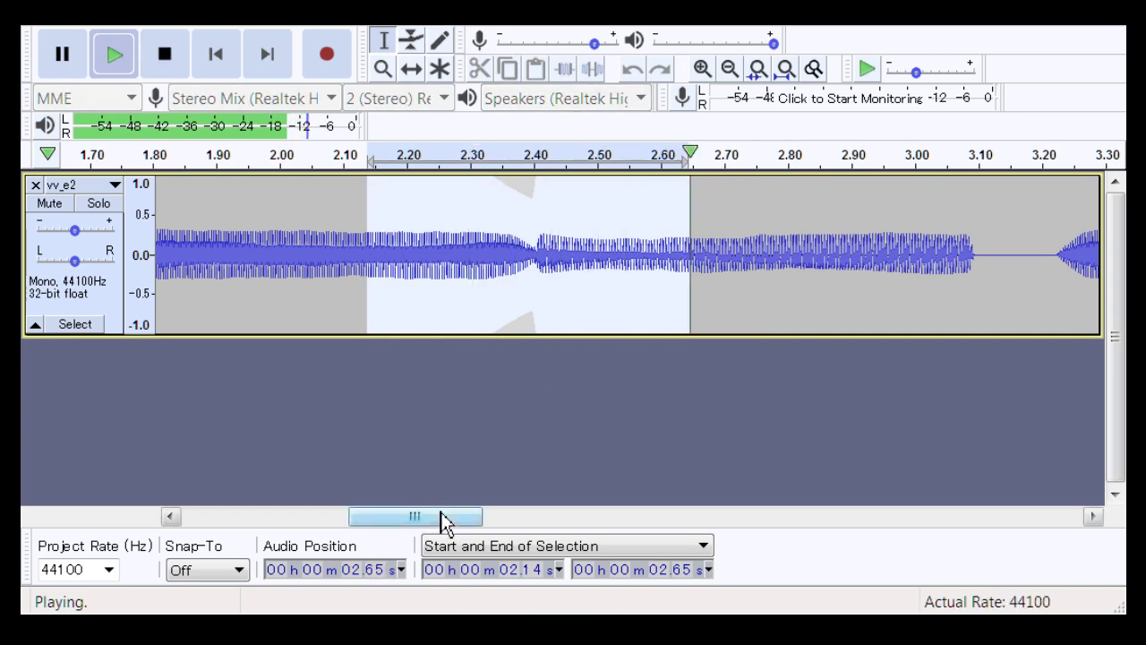
Delete the near-silent dip in the third transition from about 3.88 to 3.96 s, and play the cut from about 3.83 to 3.93 s
{"action": "left_click_drag", "start_coordinate": [439, 522], "coordinate": [586, 529]}
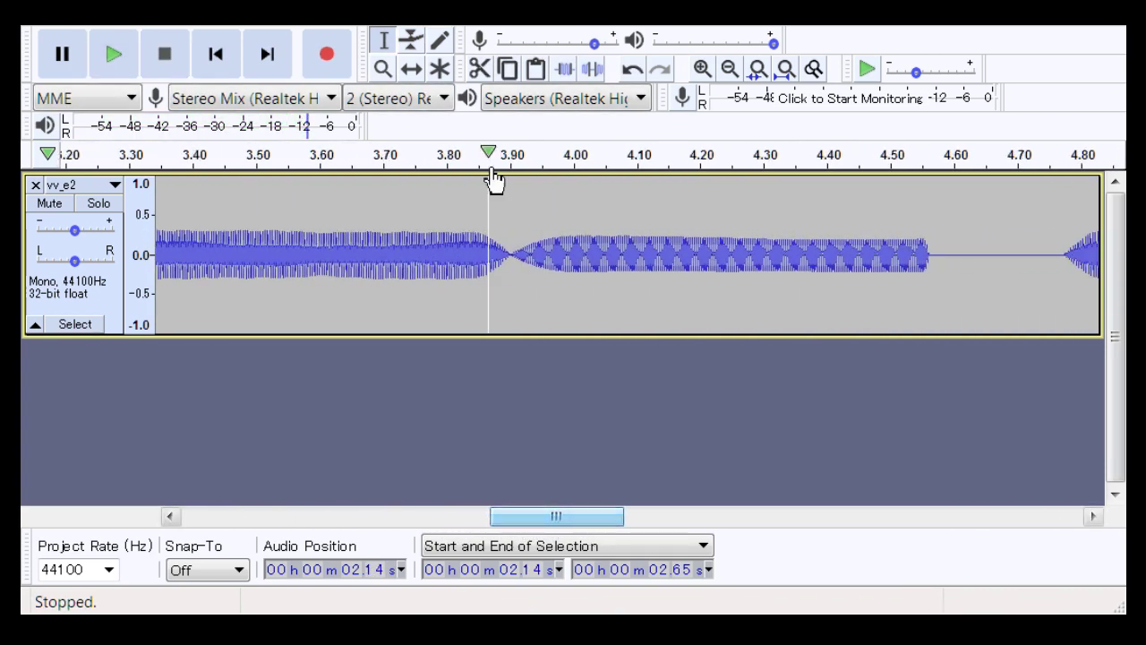
{"action": "left_click", "coordinate": [382, 69]}
{"action": "left_click_drag", "start_coordinate": [415, 262], "coordinate": [615, 263]}
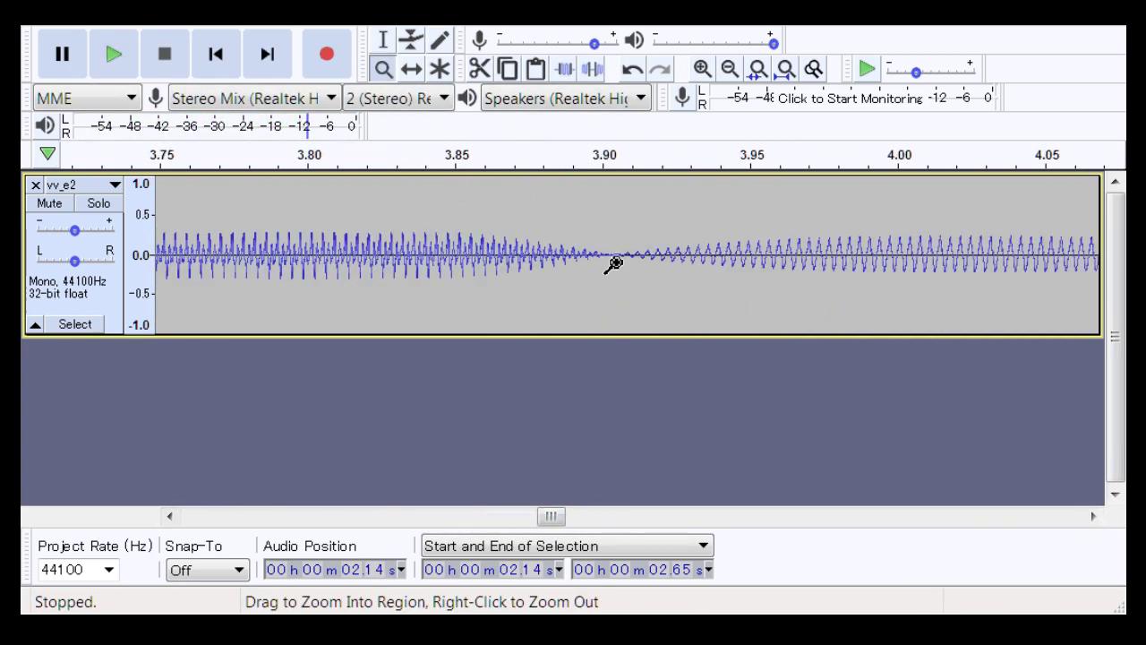
{"action": "left_click", "coordinate": [389, 45]}
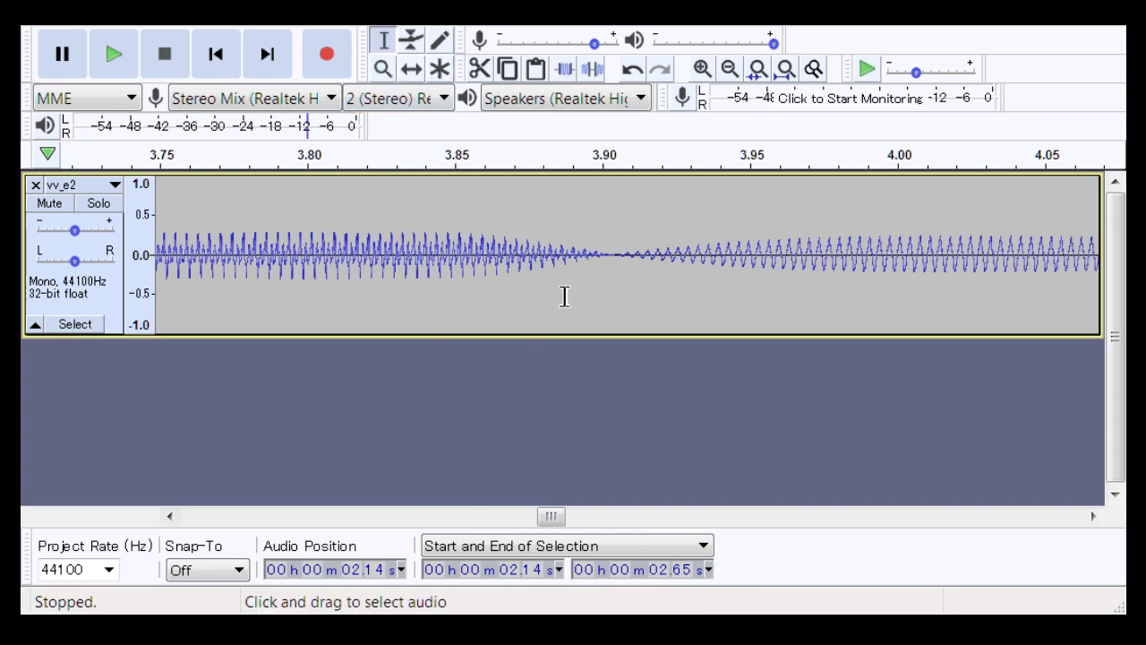
{"action": "left_click", "coordinate": [383, 69]}
{"action": "left_click", "coordinate": [568, 248]}
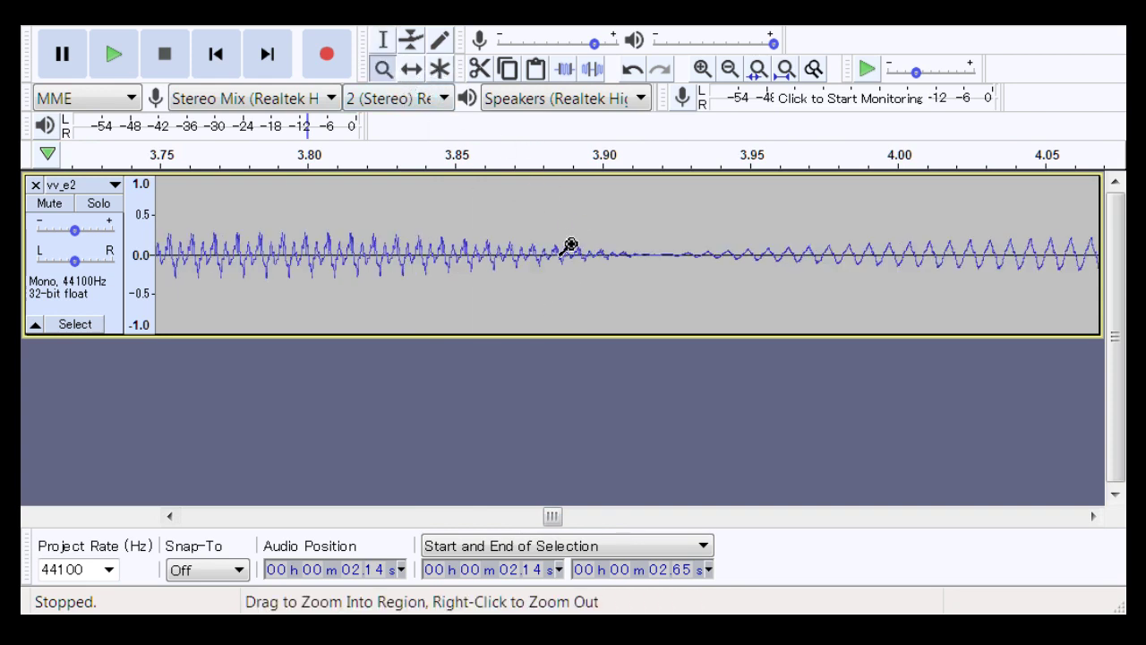
{"action": "left_click", "coordinate": [383, 42]}
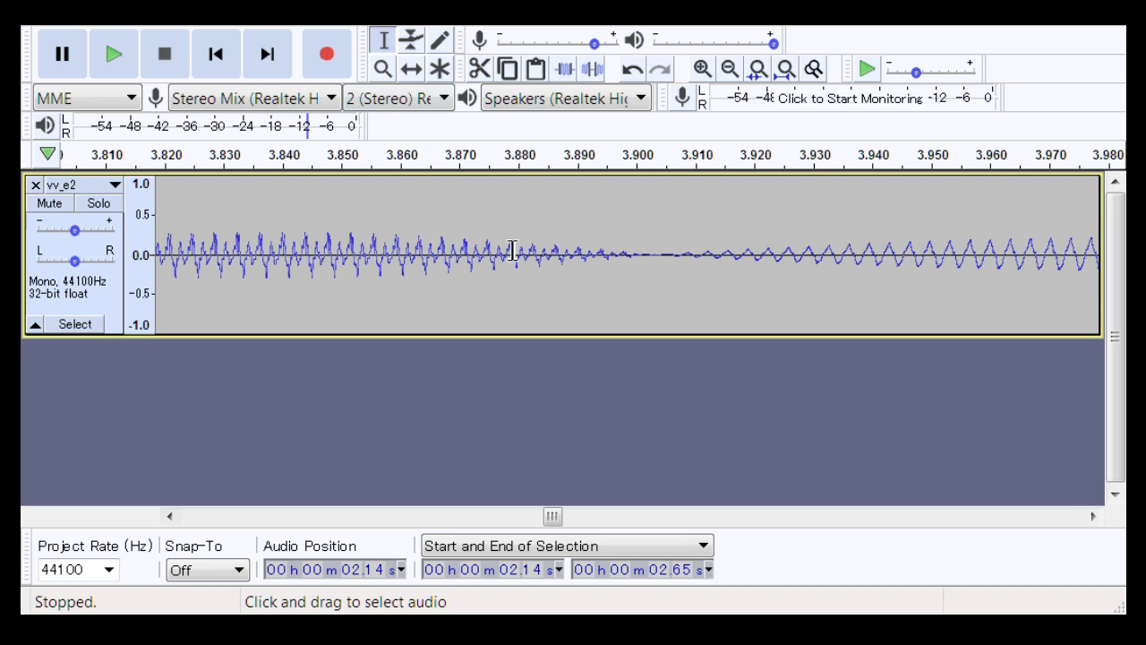
{"action": "left_click", "coordinate": [491, 309]}
{"action": "left_click_drag", "start_coordinate": [498, 305], "coordinate": [998, 309]}
{"action": "key", "text": "Delete"}
{"action": "left_click_drag", "start_coordinate": [248, 296], "coordinate": [806, 282]}
{"action": "key", "text": "space"}
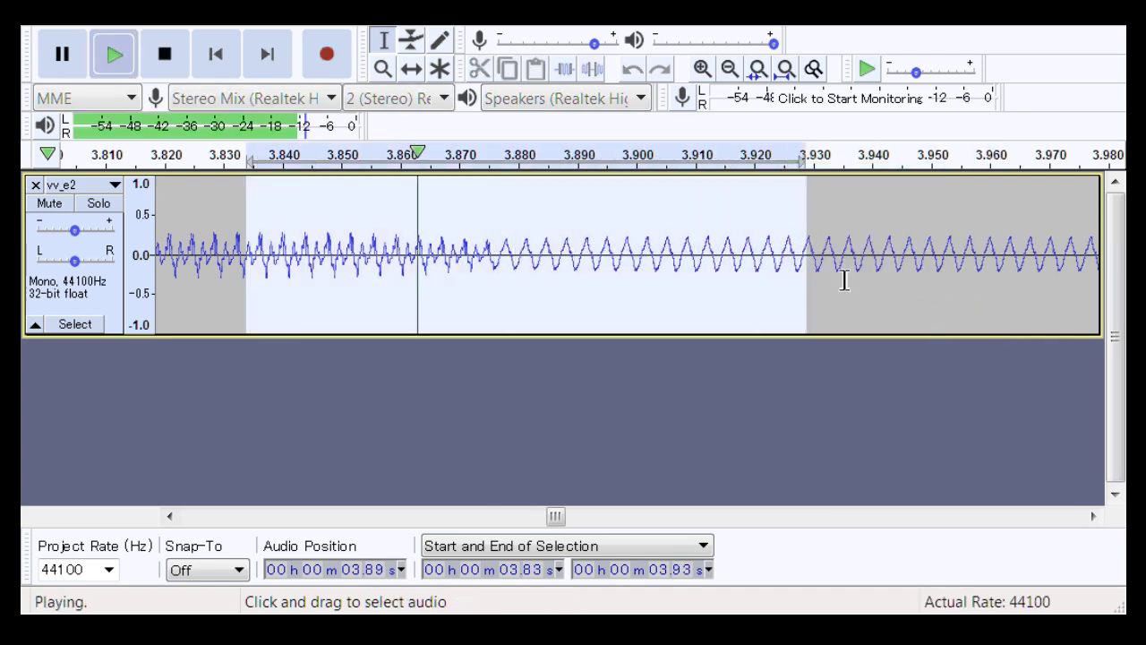
Shape the third transition's amplitude envelope to fade from about 3.826 s to a low point near 3.876 s and return to full level by 3.880 s
{"action": "left_click", "coordinate": [405, 52]}
{"action": "mouse_move", "coordinate": [501, 315]}
{"action": "left_mouse_down"}
{"action": "mouse_move", "coordinate": [509, 341]}
{"action": "mouse_move", "coordinate": [502, 335]}
{"action": "left_mouse_up"}
{"action": "left_click", "coordinate": [225, 329]}
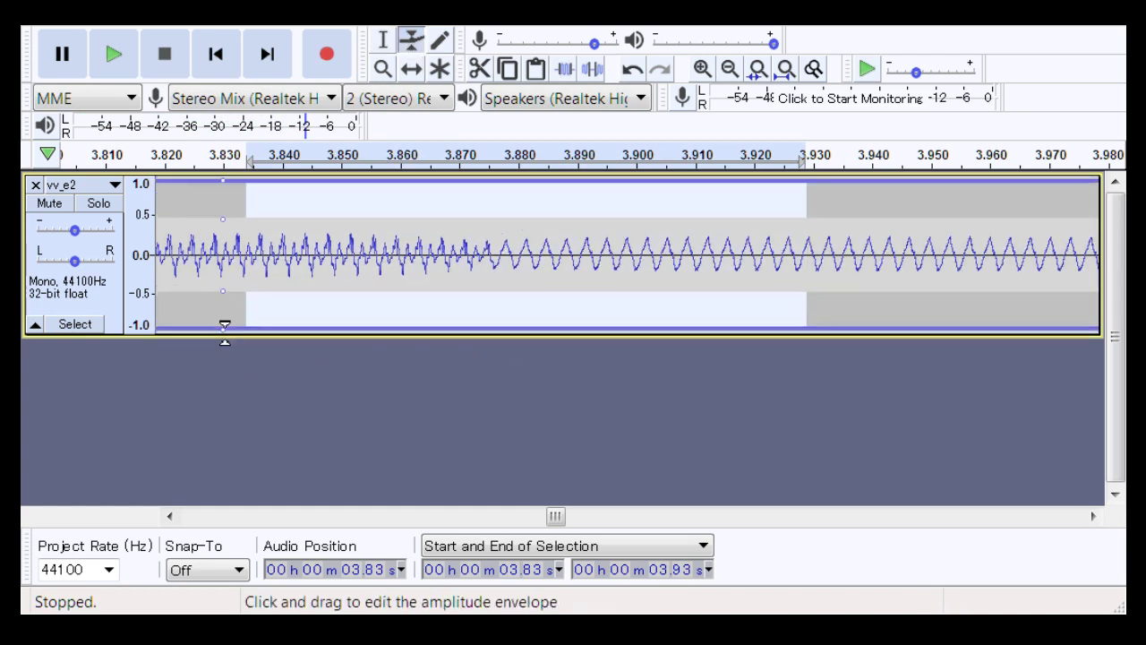
{"action": "left_click_drag", "start_coordinate": [205, 337], "coordinate": [521, 338]}
{"action": "left_click", "coordinate": [198, 333]}
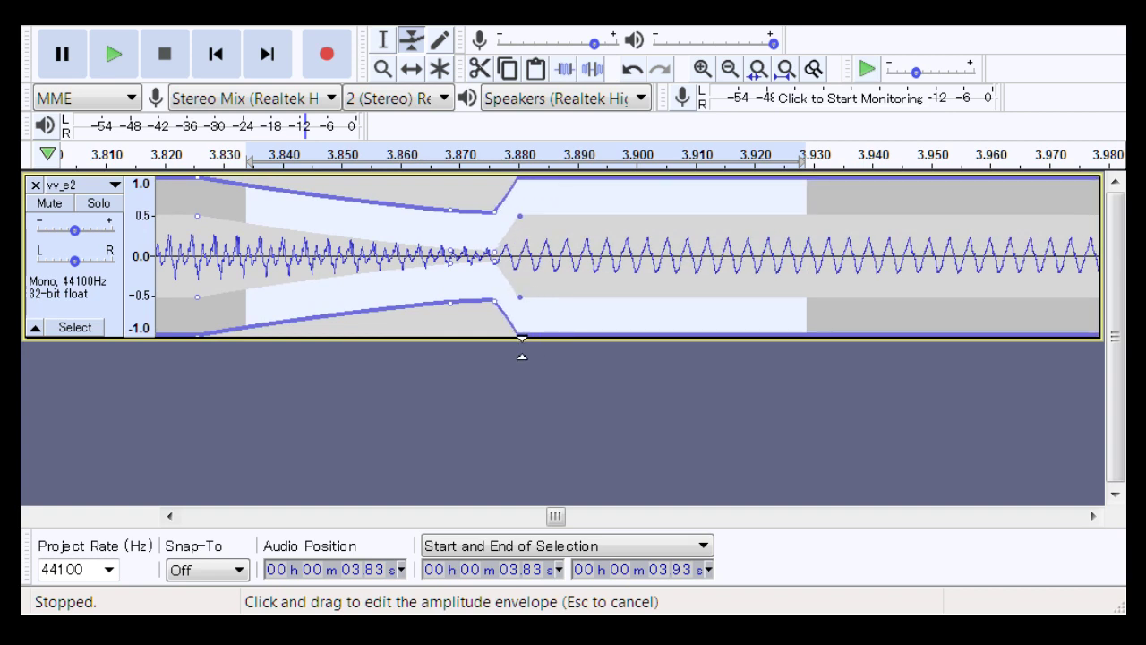
Move the envelope's low point to about 3.874 s and boost the level at about 3.880 s, tapering to normal by about 3.933 s
{"action": "mouse_move", "coordinate": [501, 262]}
{"action": "left_mouse_down"}
{"action": "mouse_move", "coordinate": [498, 285]}
{"action": "mouse_move", "coordinate": [482, 256]}
{"action": "mouse_move", "coordinate": [469, 256]}
{"action": "mouse_move", "coordinate": [485, 257]}
{"action": "left_mouse_up"}
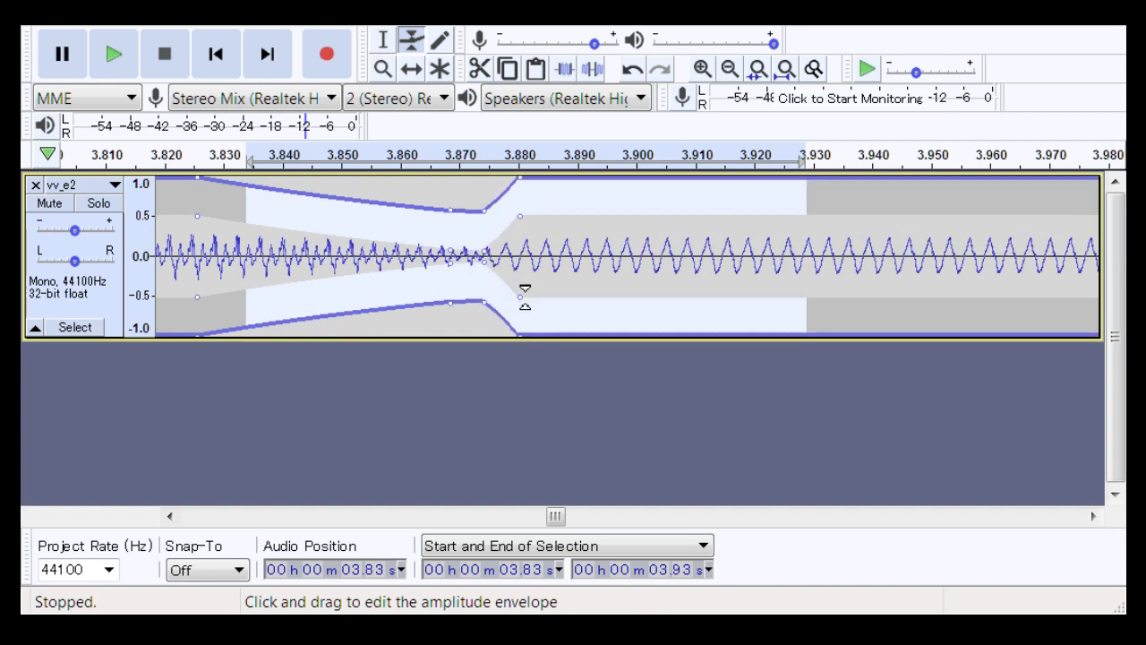
{"action": "left_click_drag", "start_coordinate": [524, 295], "coordinate": [519, 311]}
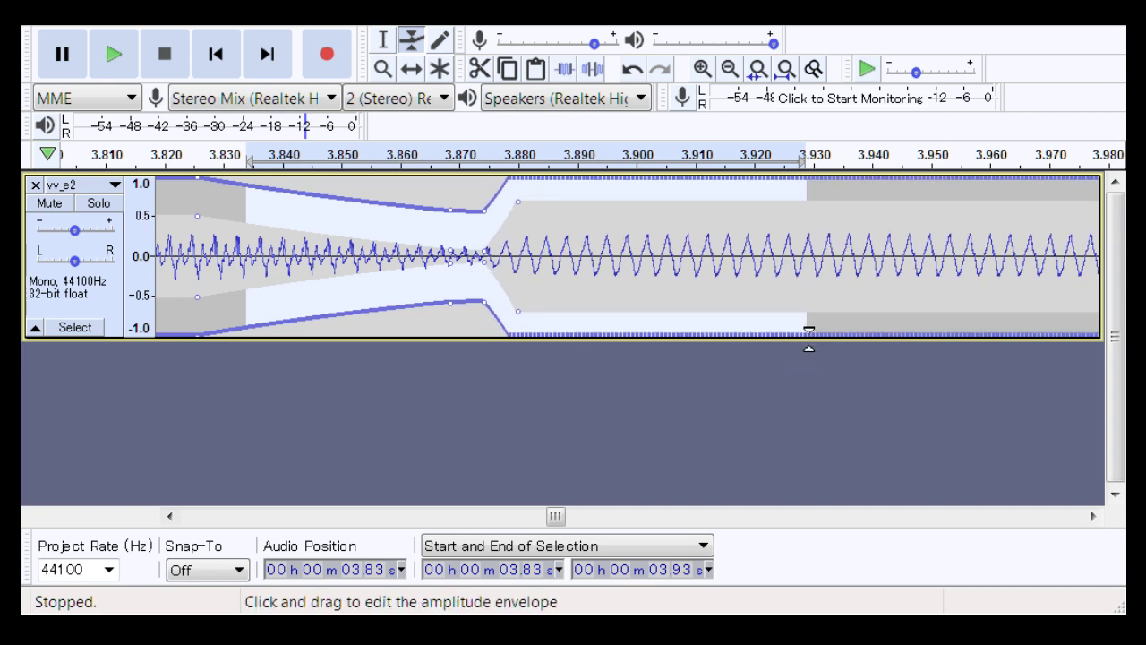
{"action": "left_click_drag", "start_coordinate": [808, 331], "coordinate": [773, 342]}
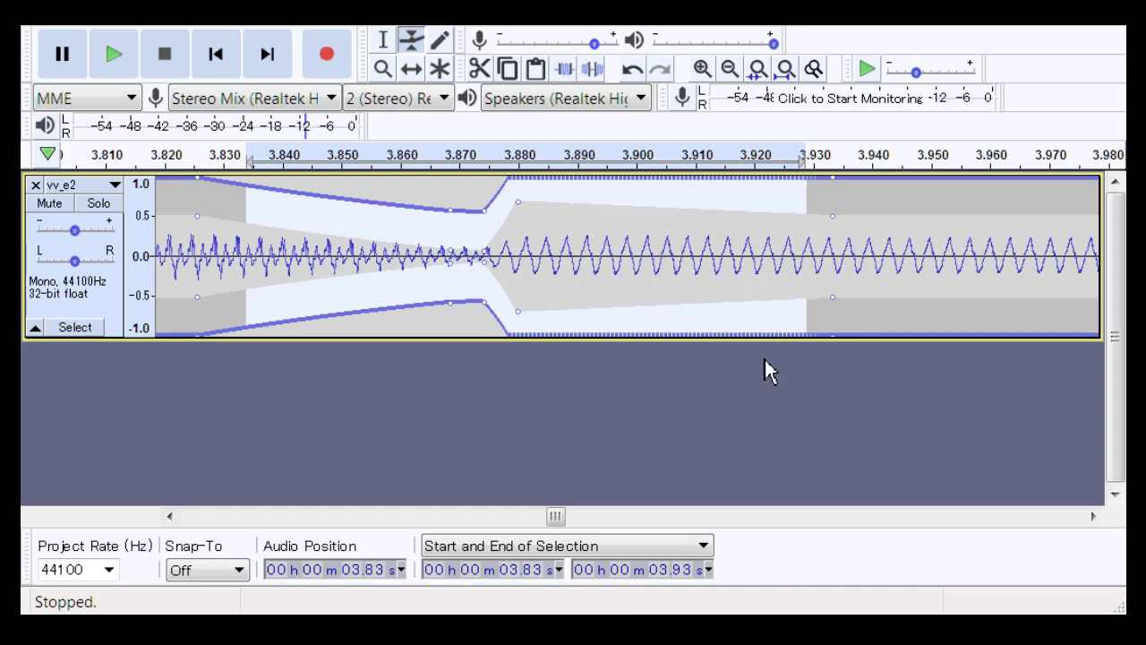
Play the reshaped third transition starting from about 3.58 s
{"action": "left_click", "coordinate": [391, 76]}
{"action": "right_click", "coordinate": [442, 289]}
{"action": "right_click", "coordinate": [440, 286]}
{"action": "right_click", "coordinate": [440, 287]}
{"action": "left_click", "coordinate": [383, 41]}
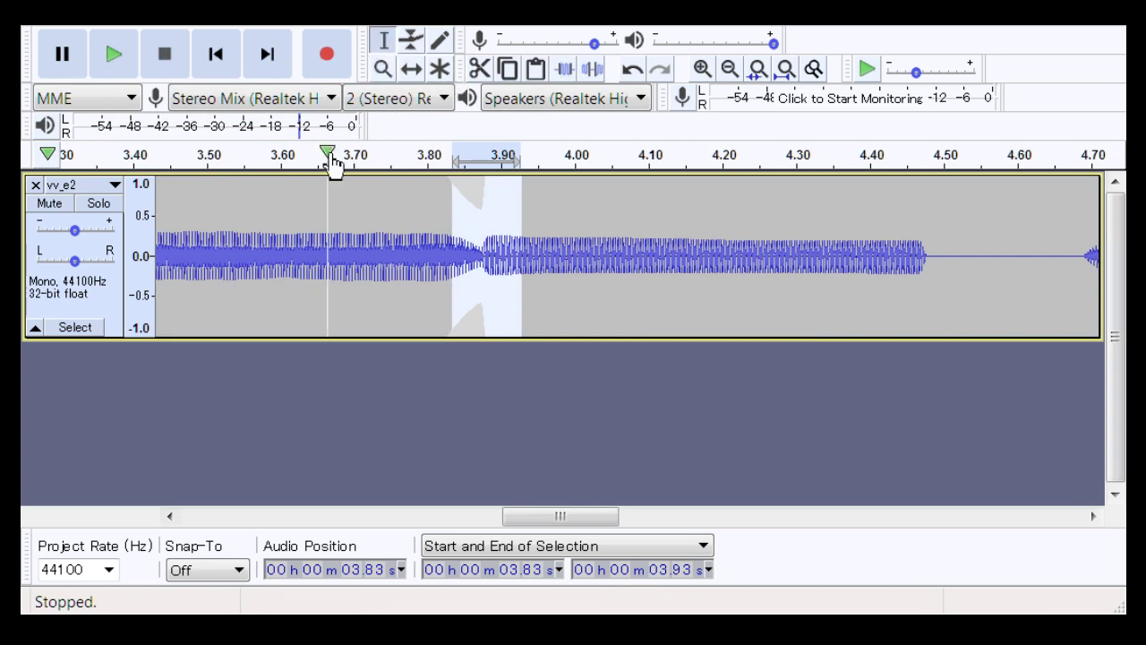
{"action": "left_click", "coordinate": [266, 225]}
{"action": "key", "text": "space"}
{"action": "key", "text": "space"}
{"action": "key", "text": "space"}
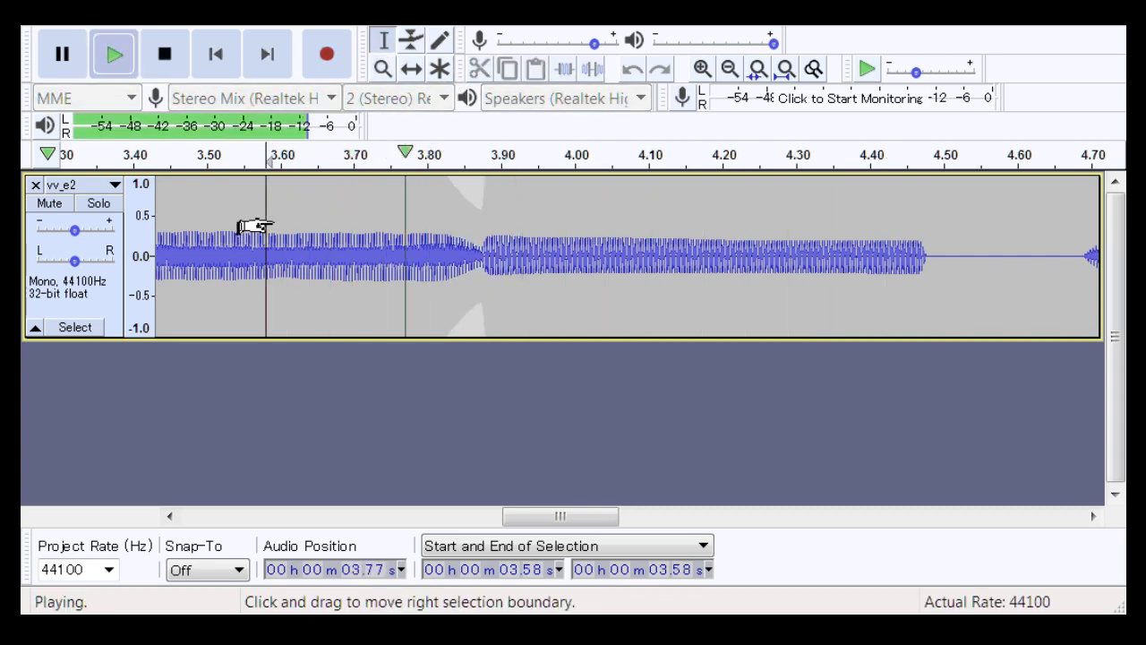
Replay the reshaped third transition from about 3.58 s and stop playback
{"action": "key", "text": "space"}
{"action": "key", "text": "space"}
{"action": "key", "text": "space"}
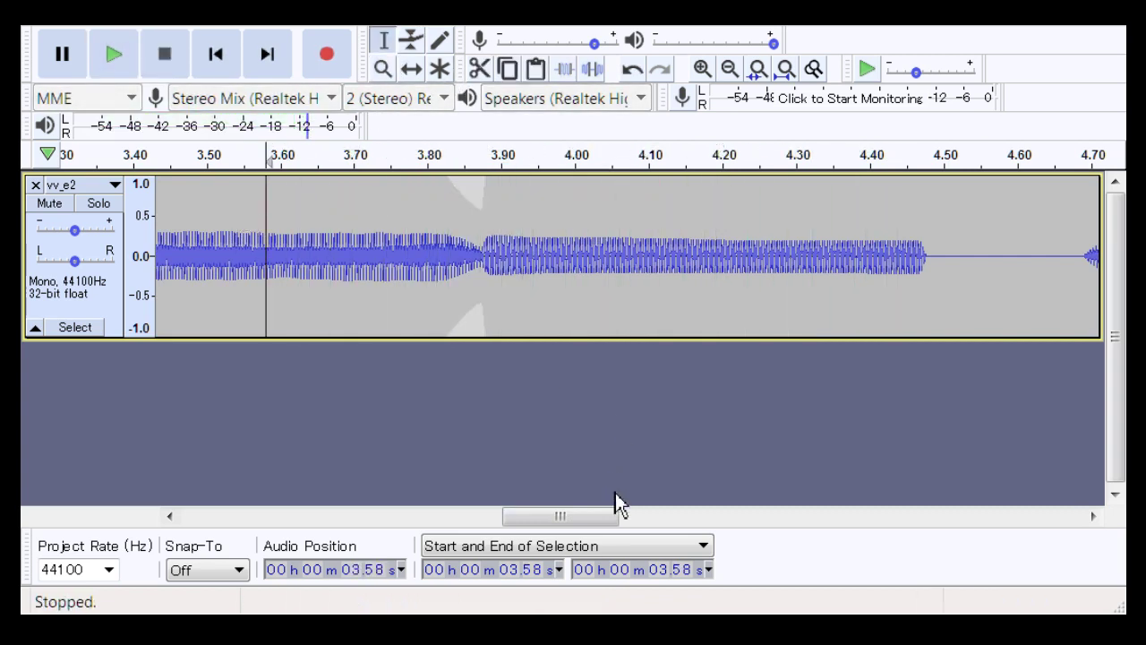
Delete the near-silent dip in the fourth transition from about 5.352 to 5.394 s
{"action": "left_click_drag", "start_coordinate": [613, 517], "coordinate": [747, 518]}
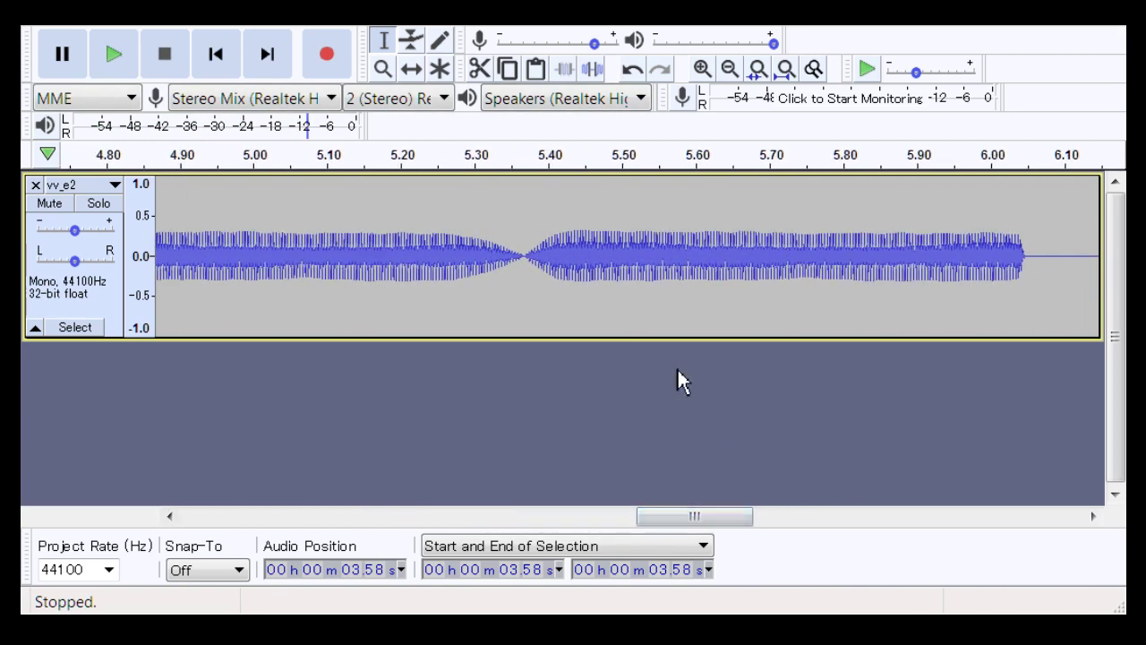
{"action": "left_click", "coordinate": [391, 66]}
{"action": "left_click_drag", "start_coordinate": [409, 277], "coordinate": [636, 300]}
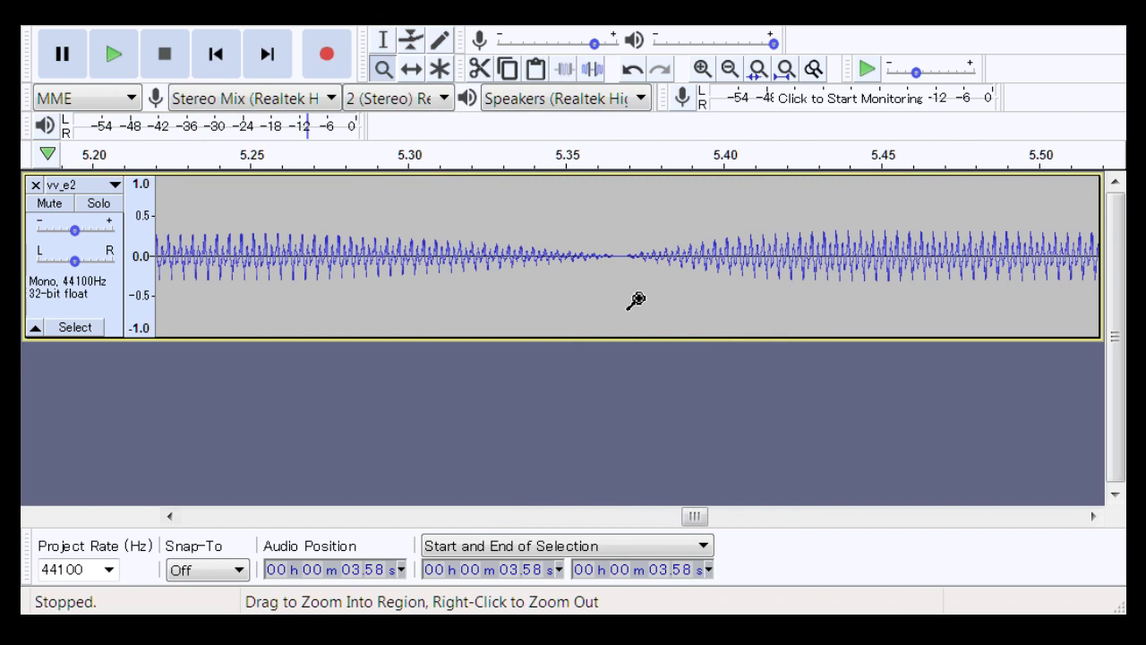
{"action": "left_click", "coordinate": [381, 68]}
{"action": "left_click_drag", "start_coordinate": [761, 293], "coordinate": [761, 293]}
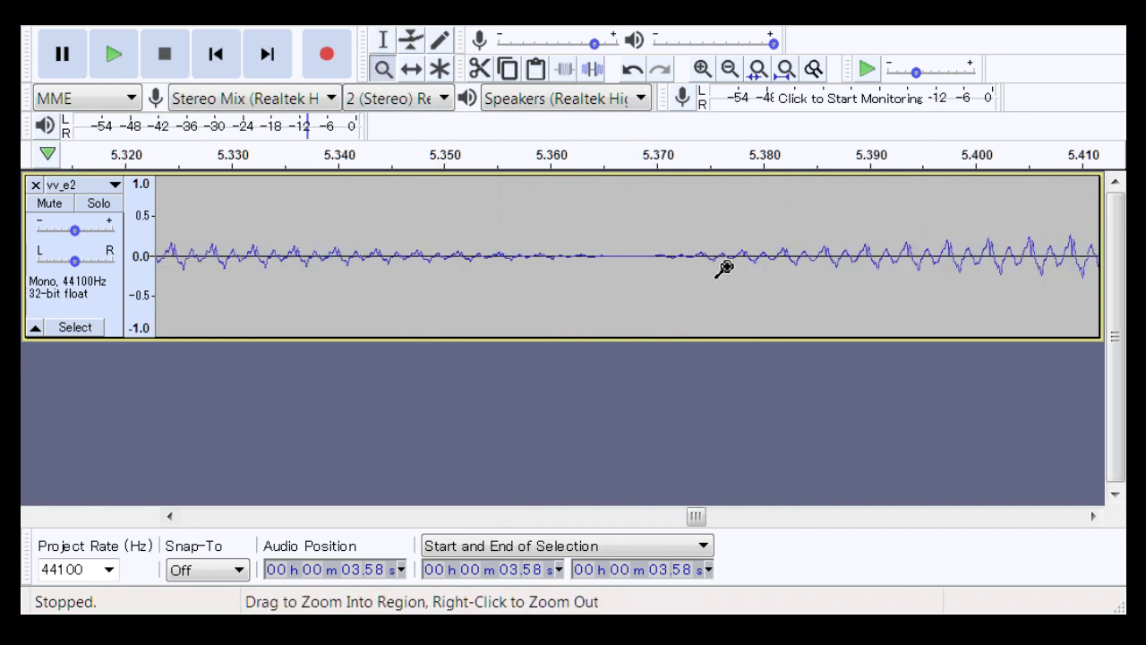
{"action": "right_click", "coordinate": [724, 269]}
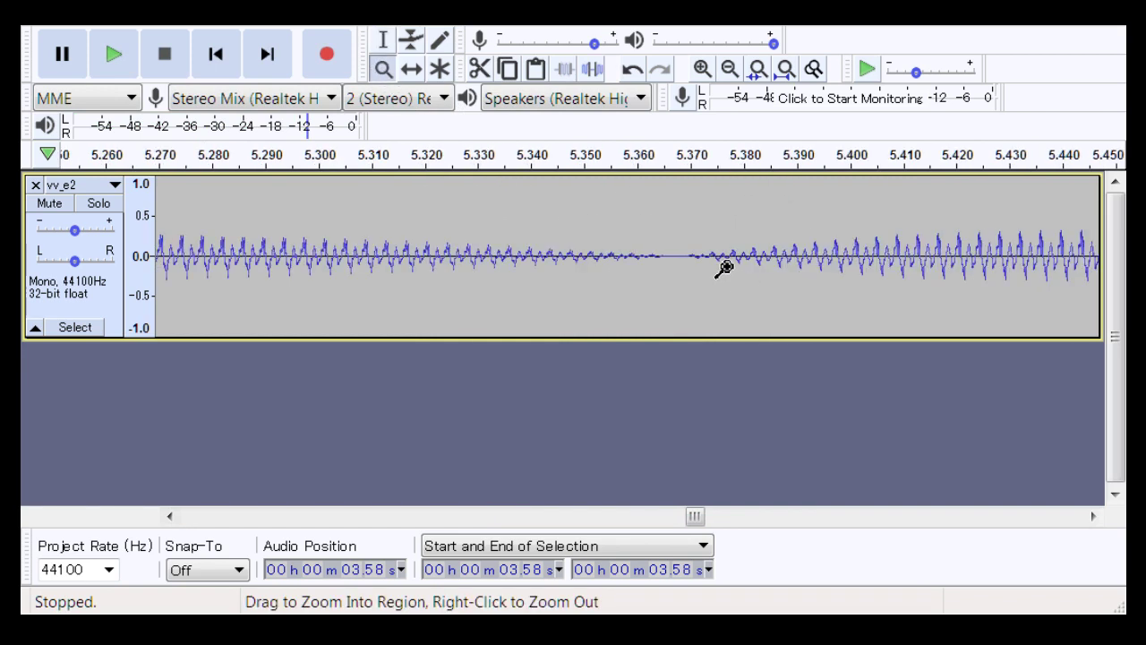
{"action": "left_click", "coordinate": [383, 40]}
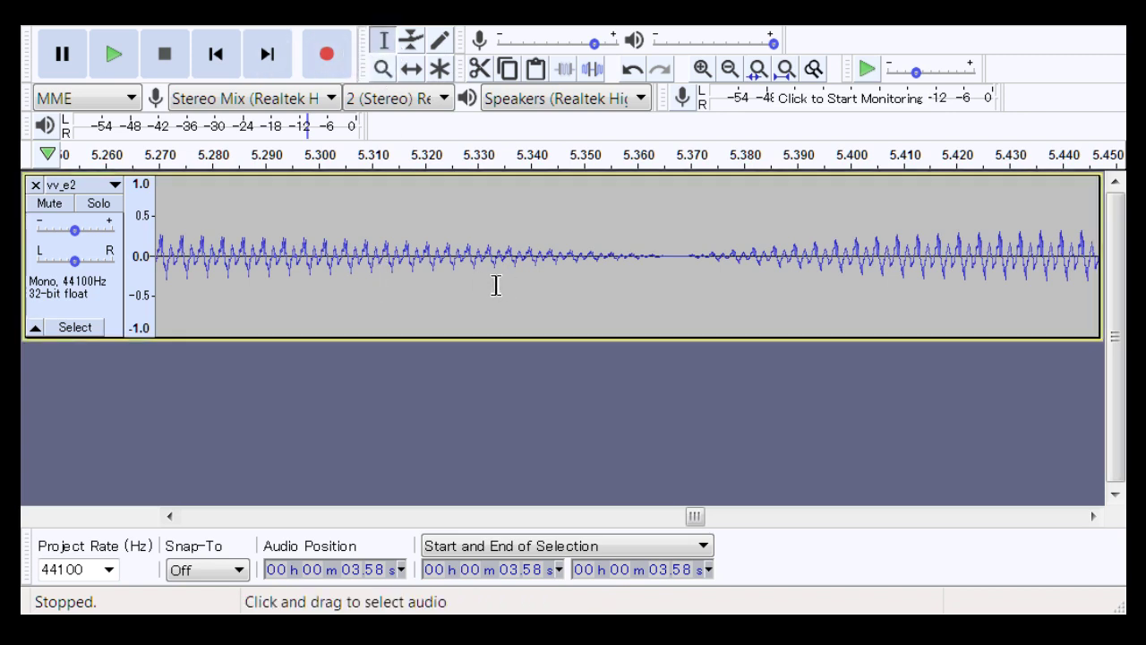
{"action": "left_click_drag", "start_coordinate": [492, 286], "coordinate": [609, 302]}
{"action": "left_click", "coordinate": [383, 69]}
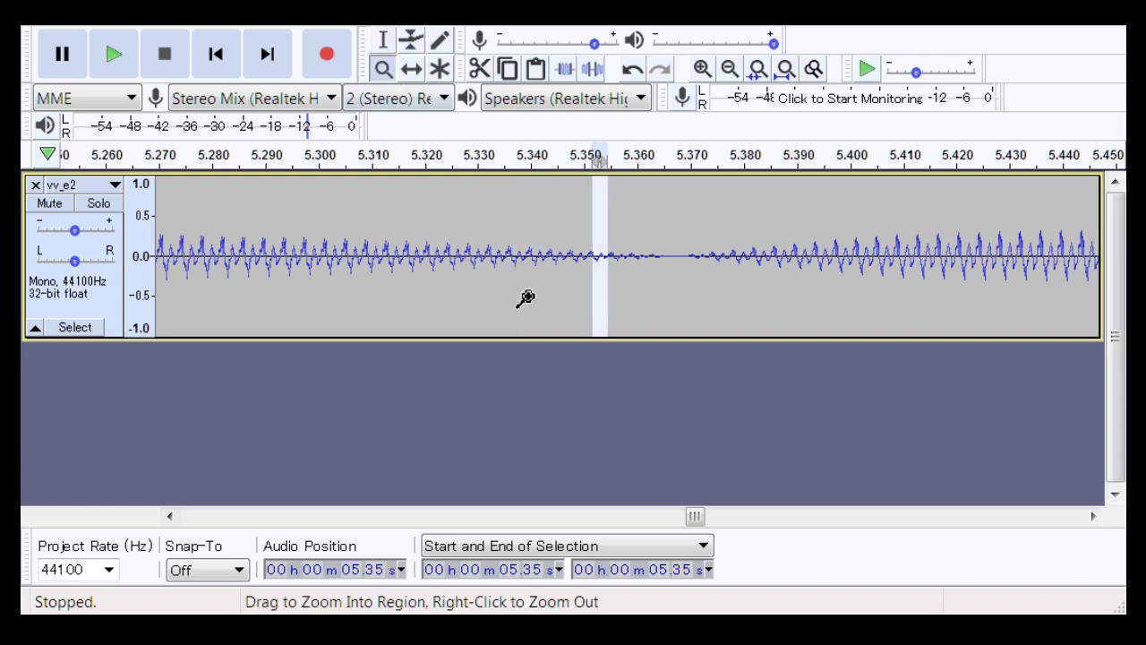
{"action": "left_click_drag", "start_coordinate": [525, 298], "coordinate": [850, 324]}
{"action": "right_click", "coordinate": [850, 324]}
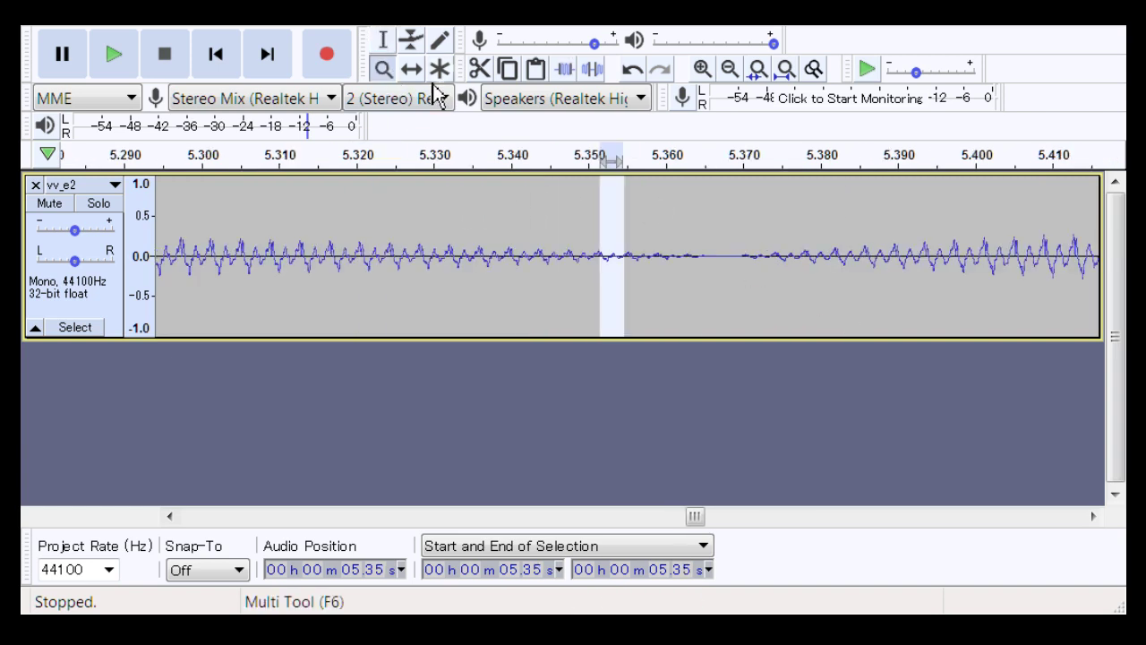
{"action": "left_click", "coordinate": [385, 45]}
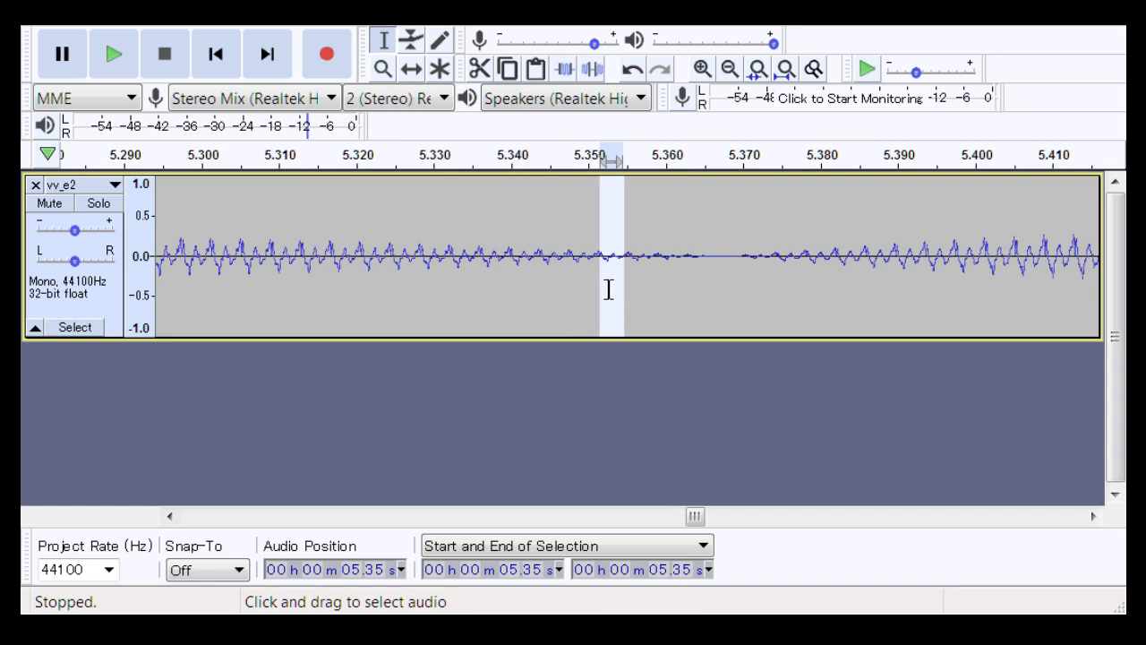
{"action": "left_click_drag", "start_coordinate": [608, 290], "coordinate": [934, 315]}
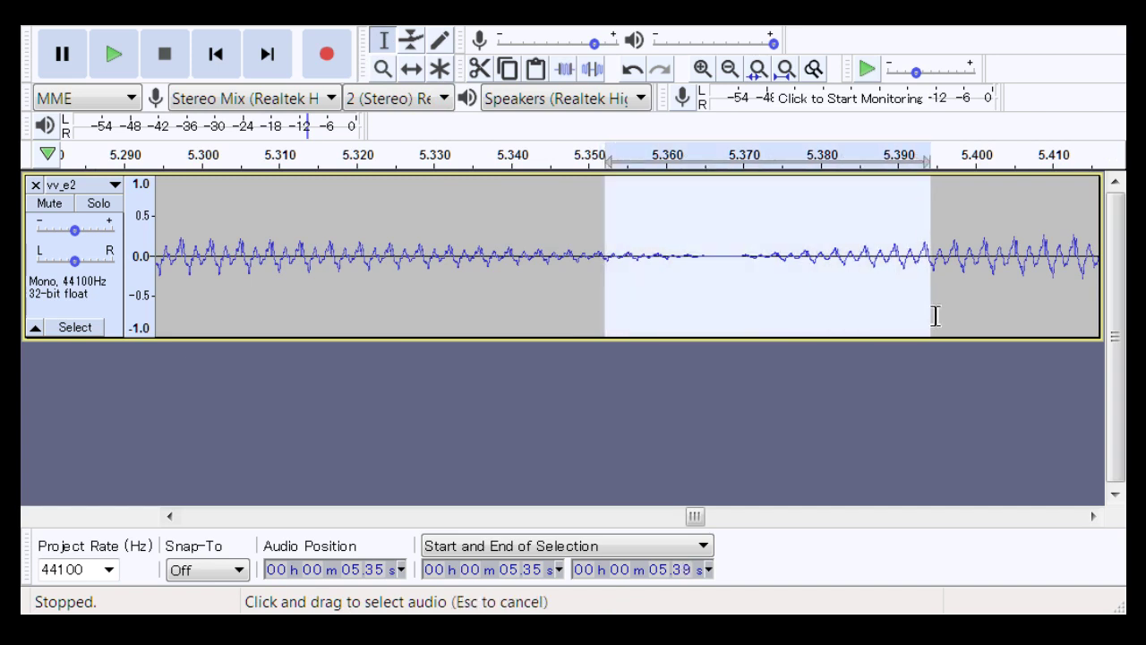
{"action": "left_click", "coordinate": [606, 295]}
Play the cut fourth transition from about 5.15 to 5.61 s
{"action": "left_click_drag", "start_coordinate": [284, 284], "coordinate": [907, 305]}
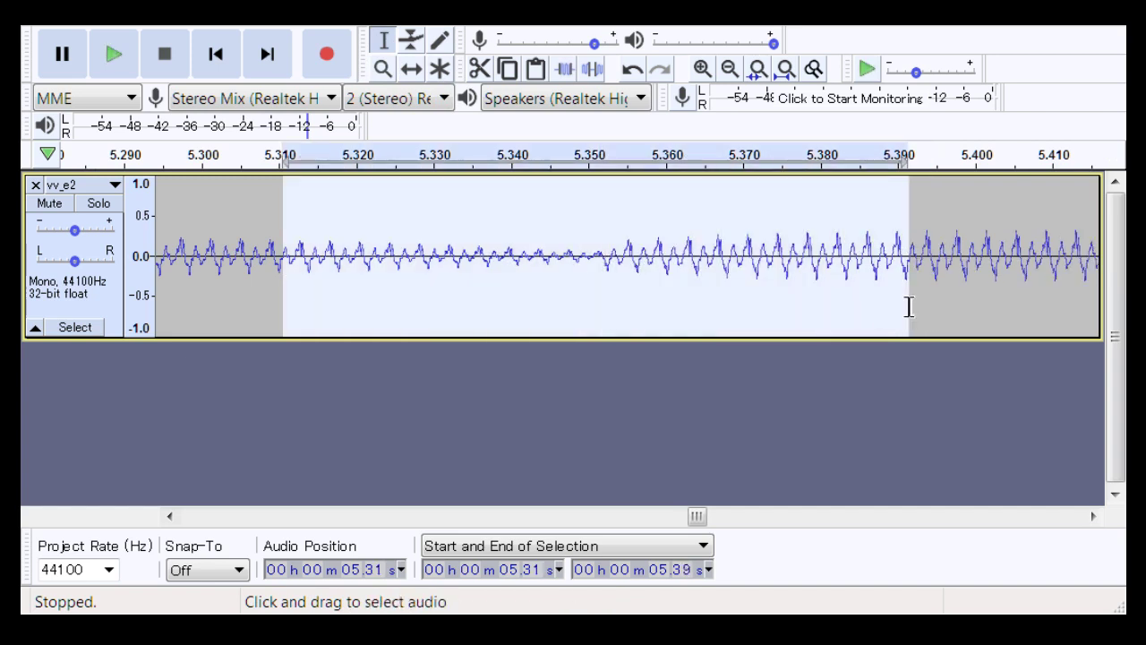
{"action": "left_click", "coordinate": [382, 69]}
{"action": "right_click", "coordinate": [475, 255]}
{"action": "right_click", "coordinate": [474, 254]}
{"action": "left_click", "coordinate": [382, 40]}
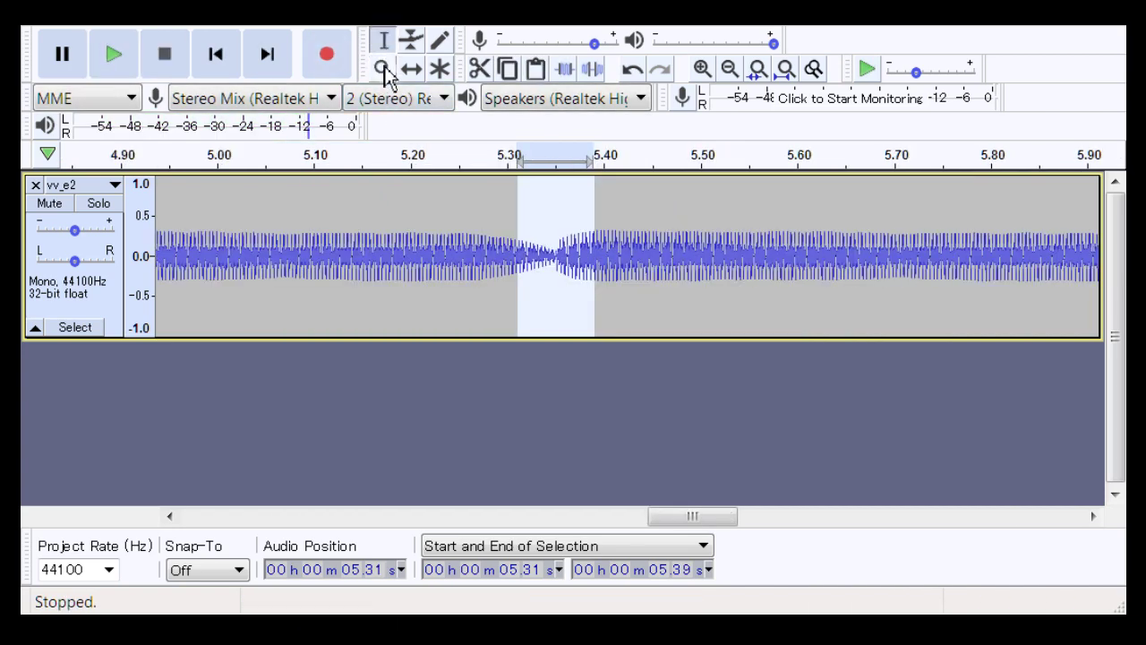
{"action": "left_click_drag", "start_coordinate": [366, 259], "coordinate": [808, 263]}
{"action": "key", "text": "space"}
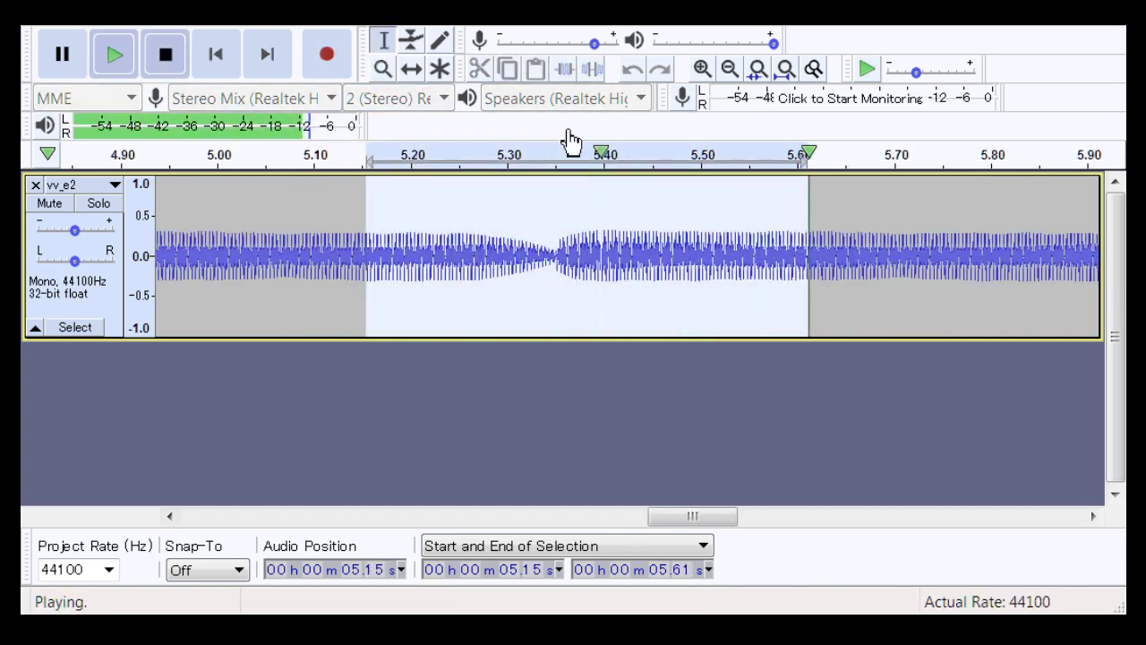
{"action": "key", "text": "space"}
Add amplitude envelope points to the fourth transition at about 5.35, 5.39, 5.48 and 5.60 s, rising to full level at the last one
{"action": "left_click", "coordinate": [412, 41]}
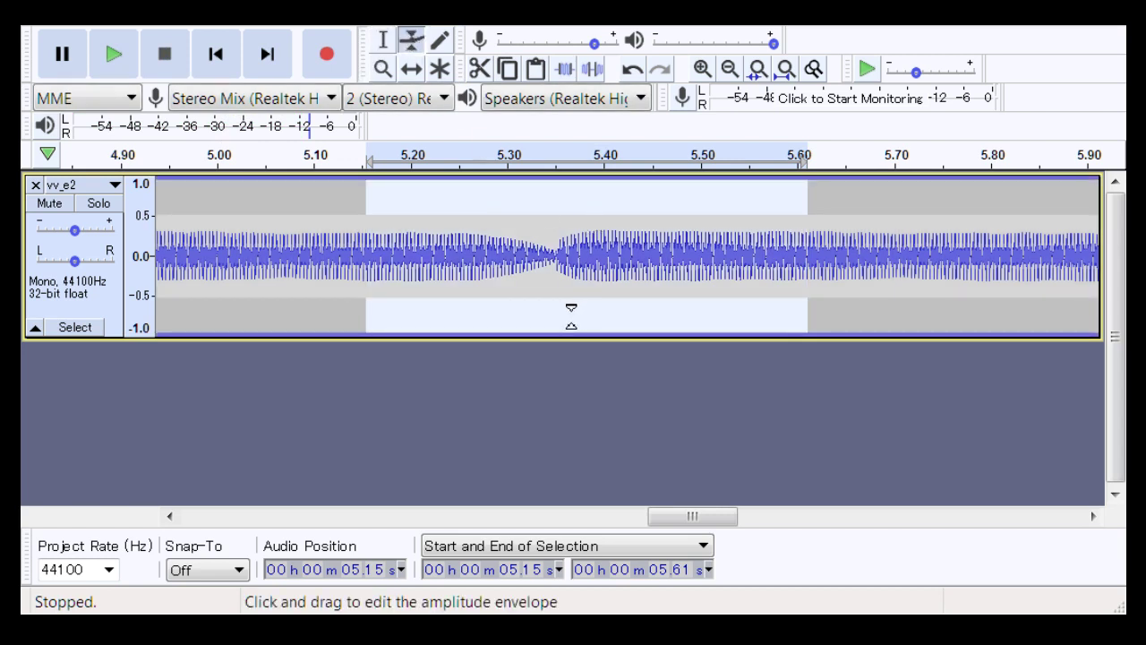
{"action": "left_click", "coordinate": [560, 328]}
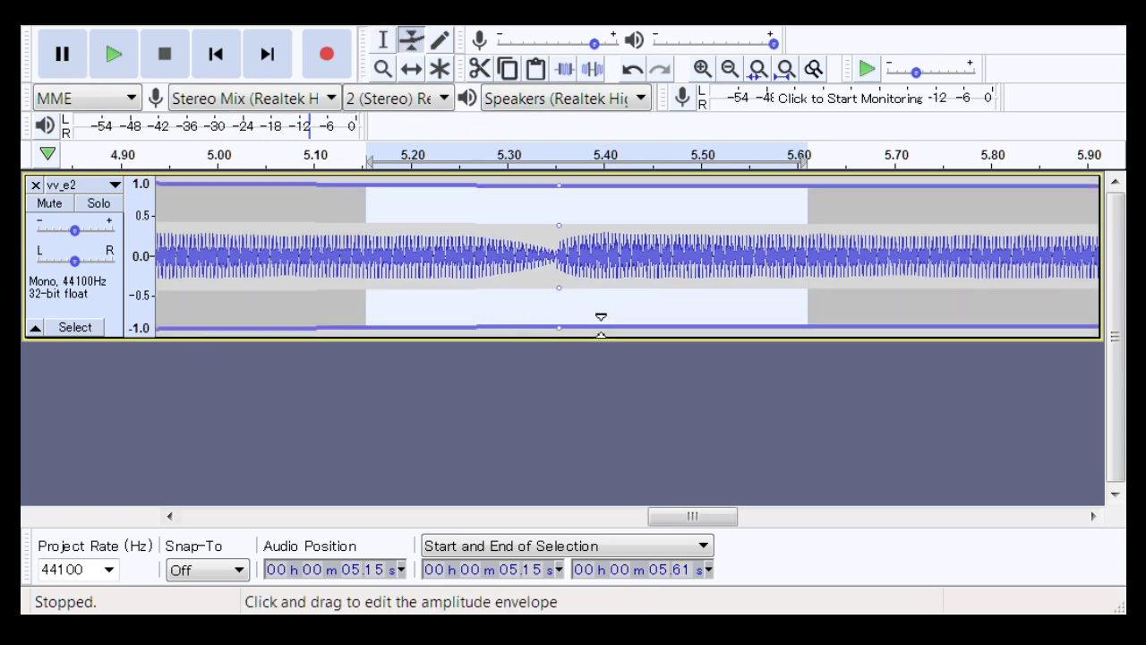
{"action": "left_click_drag", "start_coordinate": [601, 325], "coordinate": [602, 335]}
{"action": "left_click_drag", "start_coordinate": [676, 323], "coordinate": [800, 333]}
{"action": "left_click_drag", "start_coordinate": [607, 319], "coordinate": [688, 329]}
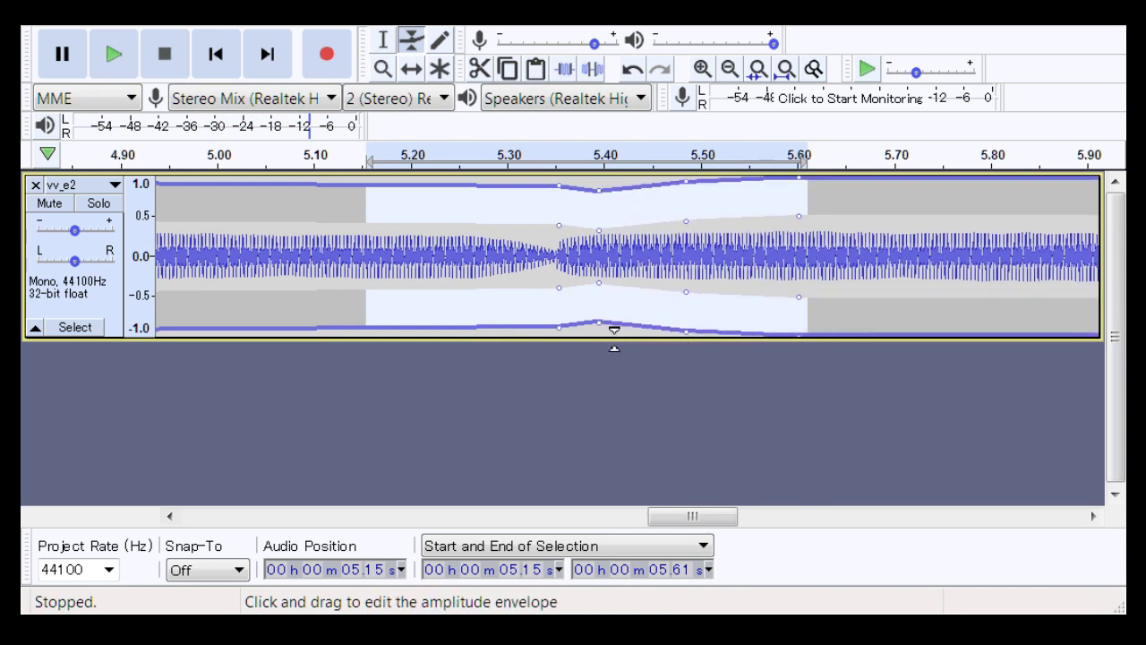
Fade the envelope from about 5.16 s to a low point near 5.34 s, then boost it near 5.37 s, tapering to normal by 5.60 s
{"action": "left_click_drag", "start_coordinate": [601, 324], "coordinate": [566, 304]}
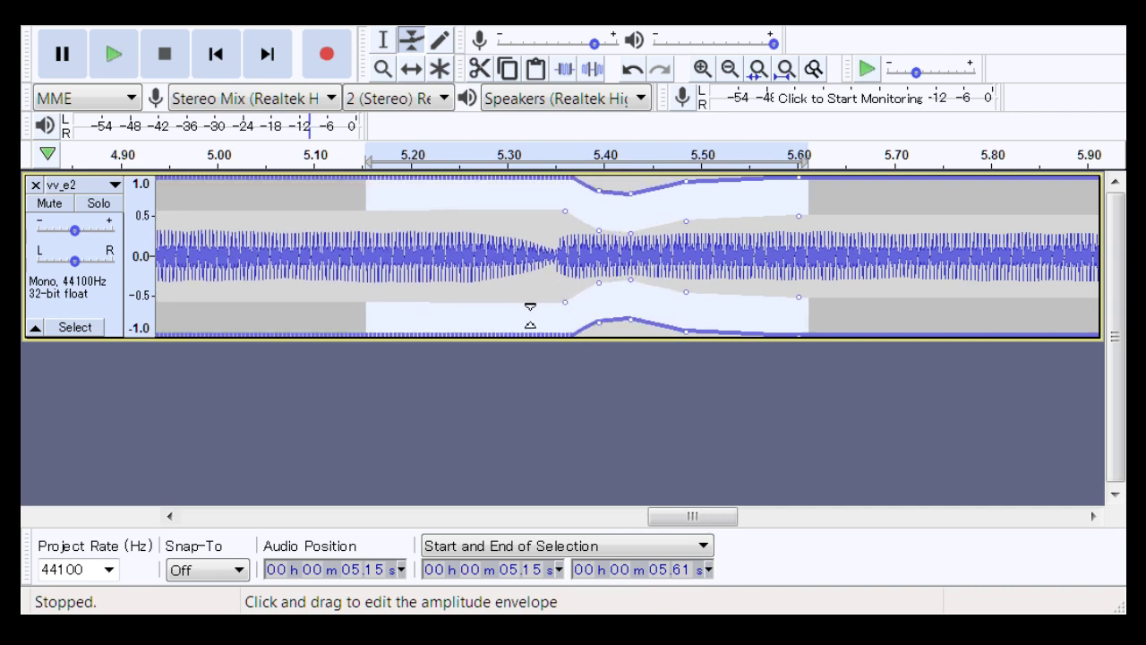
{"action": "left_click_drag", "start_coordinate": [525, 305], "coordinate": [389, 343]}
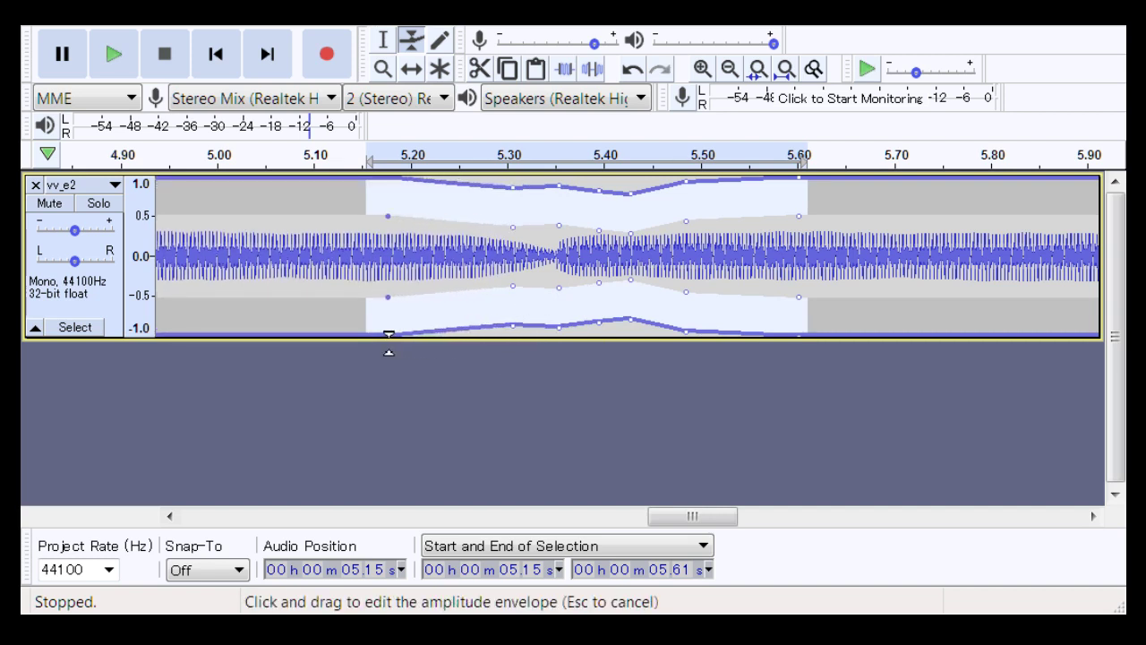
{"action": "left_click_drag", "start_coordinate": [512, 286], "coordinate": [551, 282]}
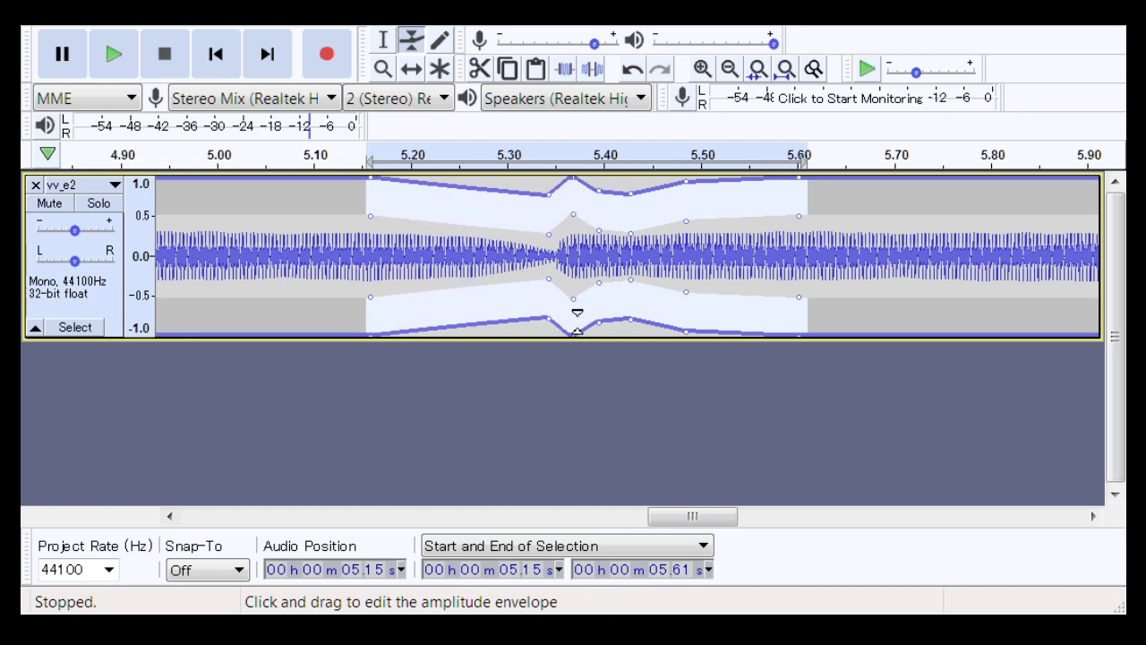
{"action": "left_click_drag", "start_coordinate": [577, 322], "coordinate": [645, 334]}
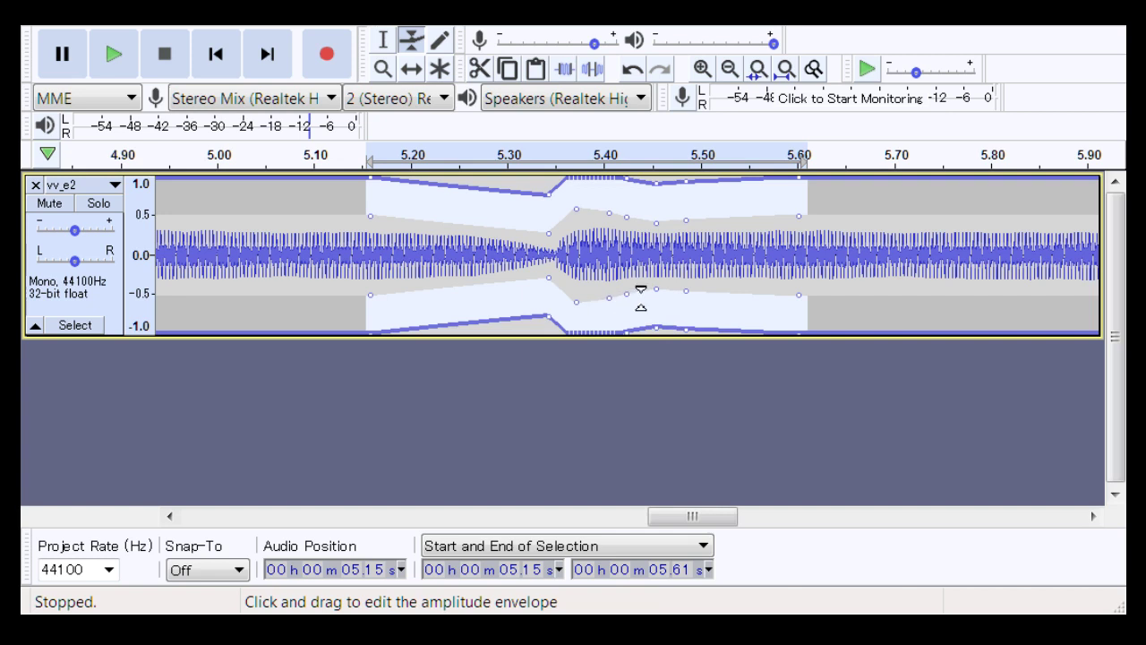
{"action": "left_click_drag", "start_coordinate": [657, 284], "coordinate": [661, 301]}
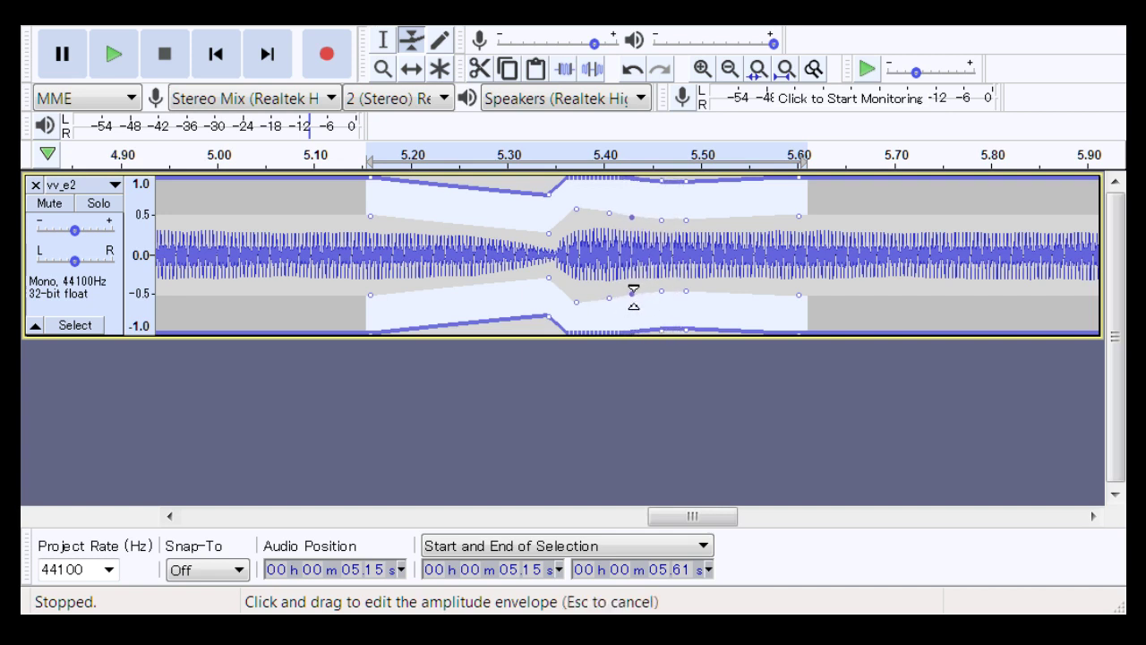
Play the reshaped fourth transition from about 5.03 to 5.67 s
{"action": "left_click", "coordinate": [384, 41]}
{"action": "left_click_drag", "start_coordinate": [249, 221], "coordinate": [862, 297]}
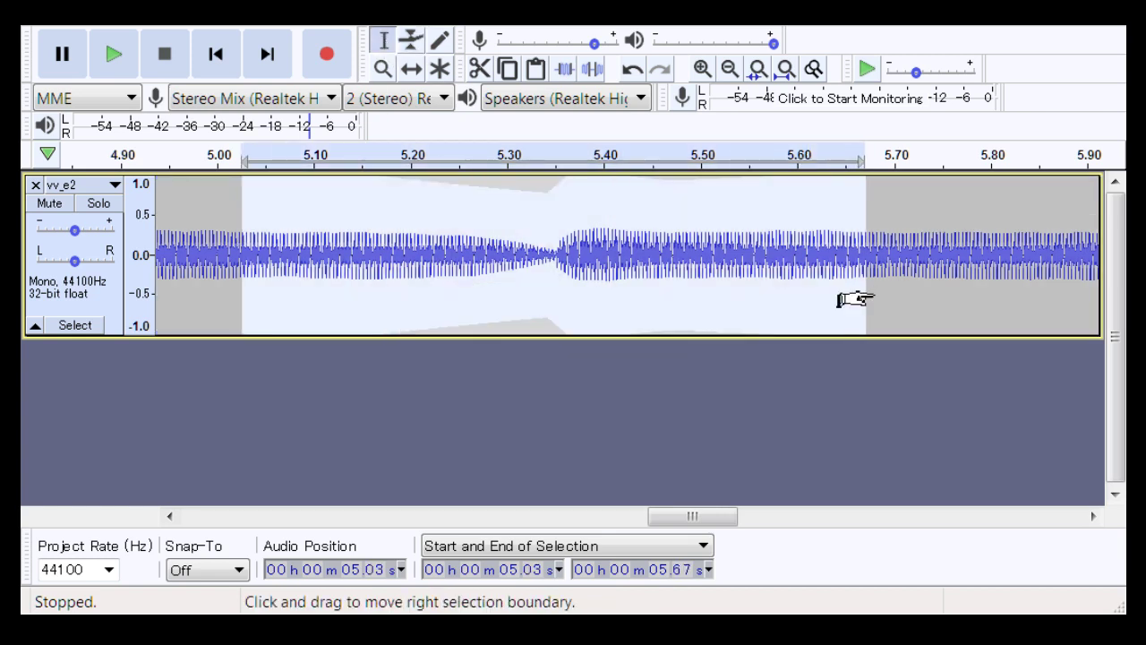
{"action": "key", "text": "space"}
{"action": "key", "text": "space"}
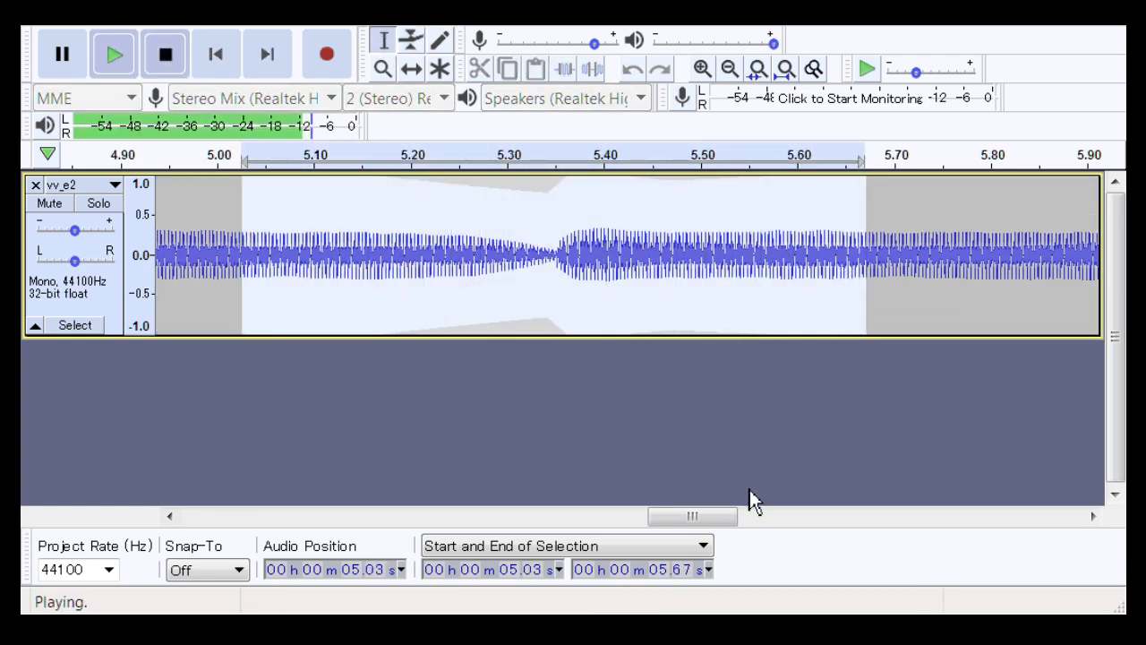
{"action": "key", "text": "space"}
{"action": "key", "text": "space"}
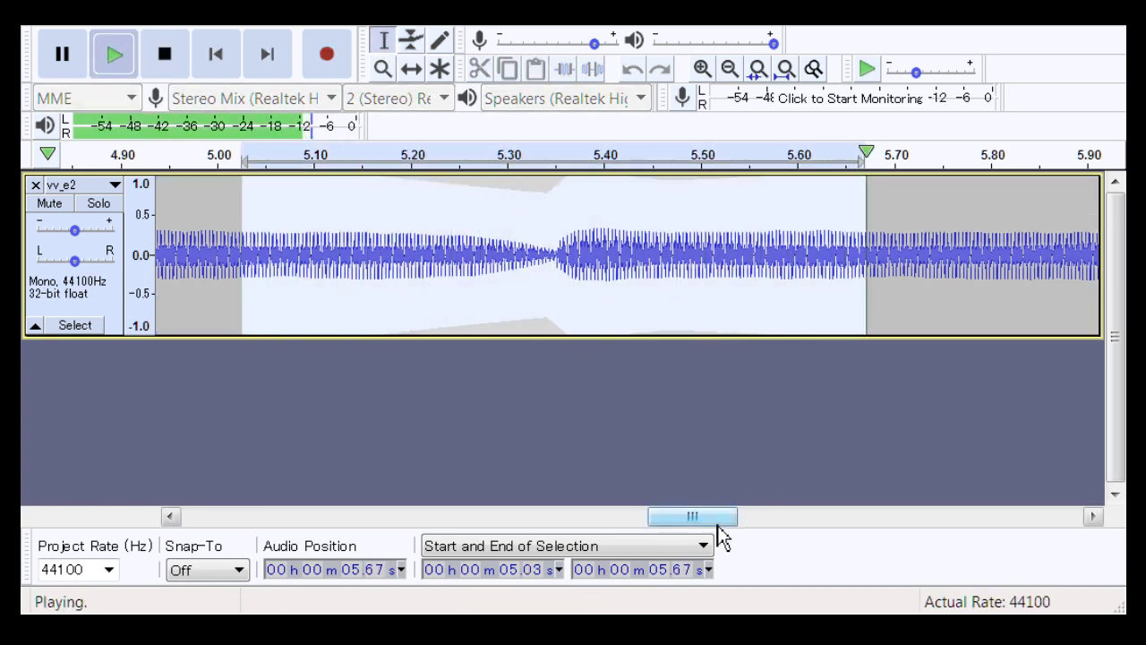
Delete the near-silent dip in the fifth transition from about 6.794 to 6.844 s
{"action": "left_click_drag", "start_coordinate": [718, 524], "coordinate": [857, 520]}
{"action": "left_click", "coordinate": [382, 69]}
{"action": "left_click_drag", "start_coordinate": [402, 269], "coordinate": [694, 308]}
{"action": "left_click_drag", "start_coordinate": [526, 273], "coordinate": [801, 275]}
{"action": "left_click", "coordinate": [615, 259]}
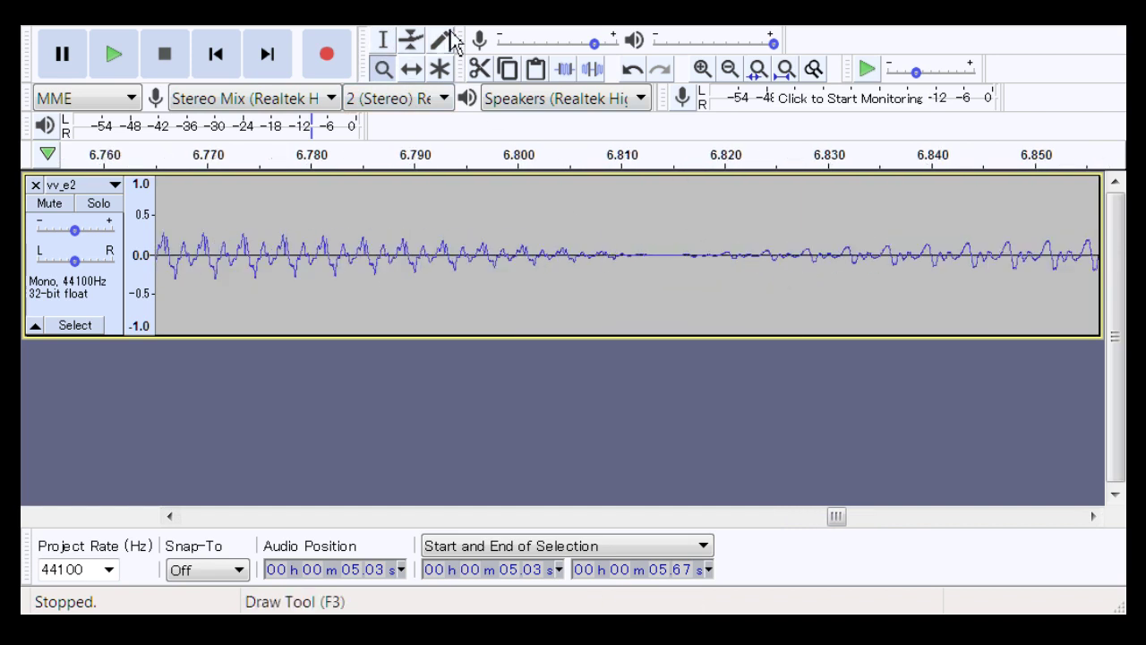
{"action": "left_click_drag", "start_coordinate": [455, 281], "coordinate": [975, 303]}
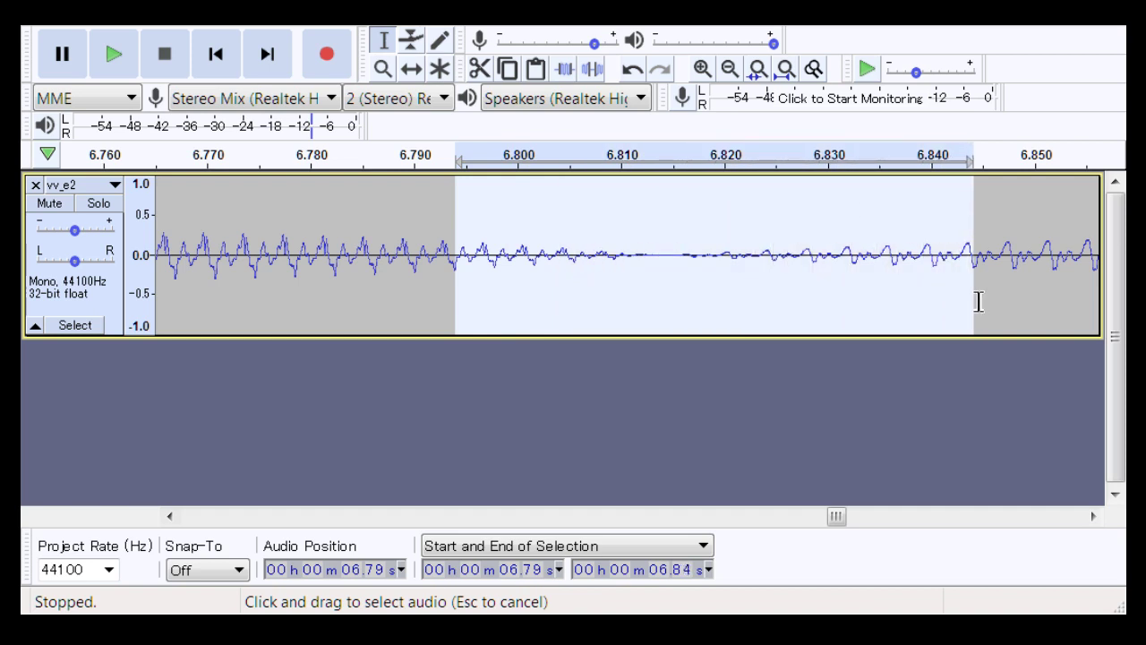
{"action": "key", "text": "ctrl+z"}
Play the cut fifth transition from about 6.59 to 7.05 s
{"action": "left_click_drag", "start_coordinate": [215, 255], "coordinate": [913, 274]}
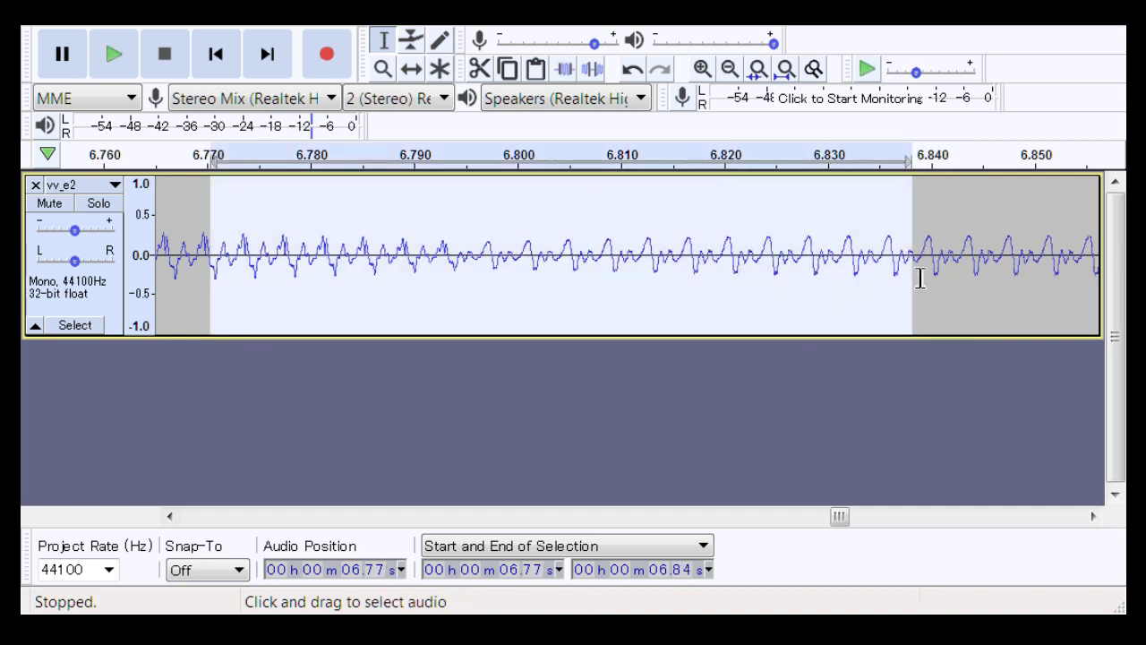
{"action": "key", "text": "F5"}
{"action": "left_click", "coordinate": [382, 69]}
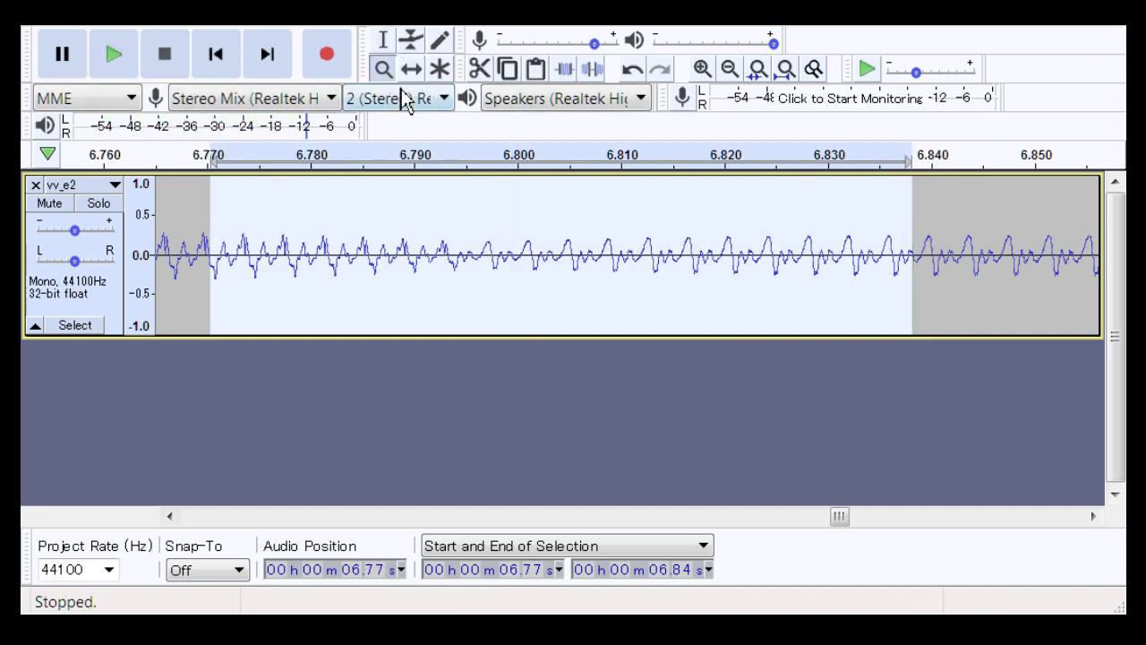
{"action": "right_click", "coordinate": [525, 274]}
{"action": "right_click", "coordinate": [525, 274]}
{"action": "left_click", "coordinate": [392, 42]}
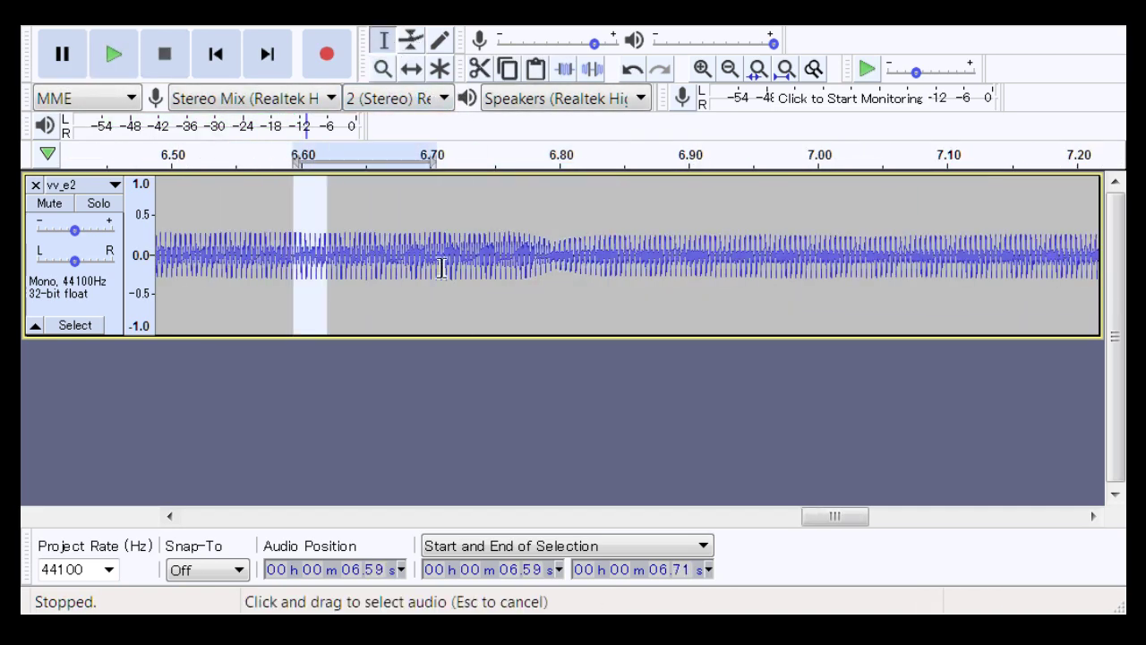
{"action": "left_click_drag", "start_coordinate": [293, 260], "coordinate": [878, 273]}
{"action": "key", "text": "space"}
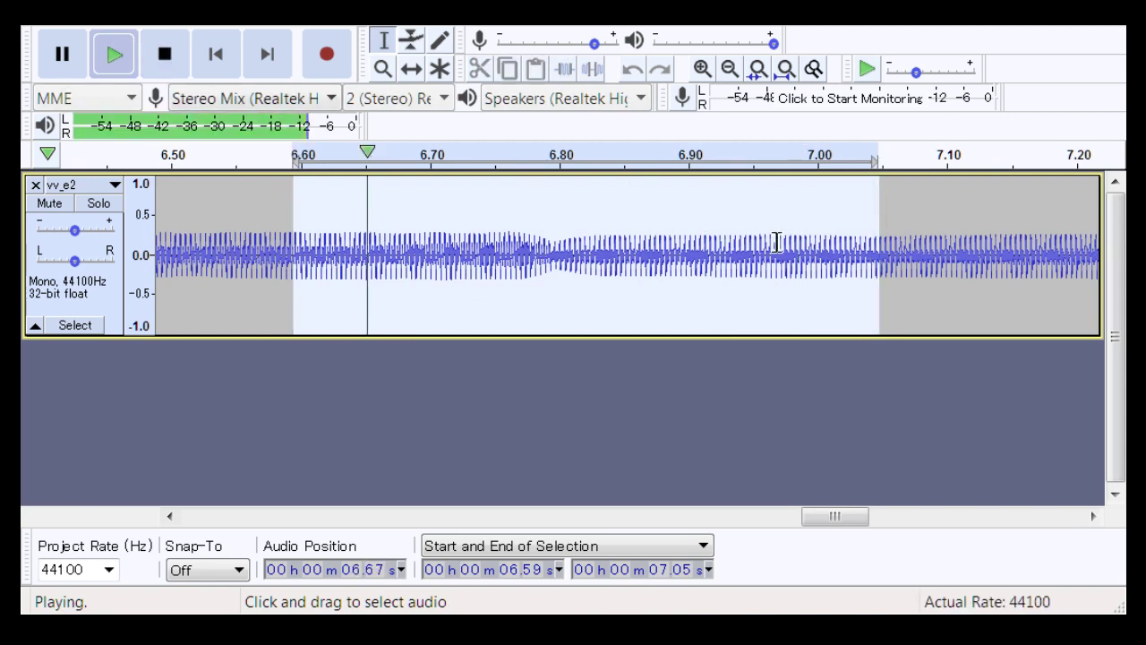
{"action": "key", "text": "space"}
Fade the fifth transition's envelope from about 6.57 s to a low near 6.79 s, with a boost near 6.80 s tapering to normal by 6.92 s
{"action": "left_click", "coordinate": [412, 42]}
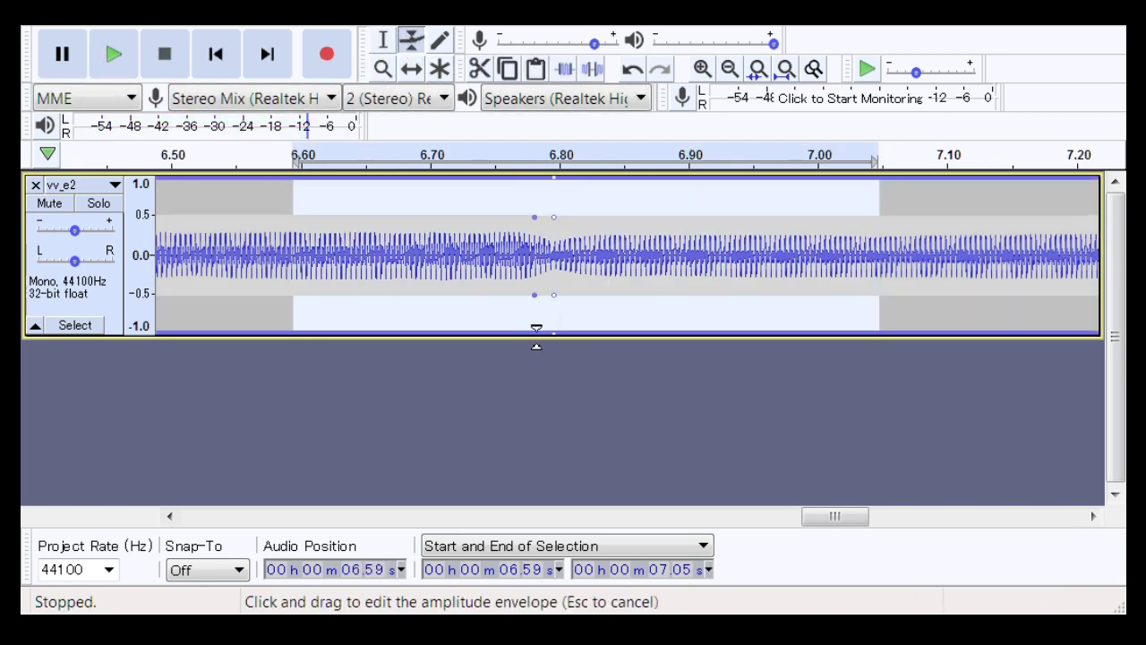
{"action": "mouse_move", "coordinate": [199, 326]}
{"action": "left_mouse_down"}
{"action": "mouse_move", "coordinate": [268, 328]}
{"action": "mouse_move", "coordinate": [200, 332]}
{"action": "left_mouse_up"}
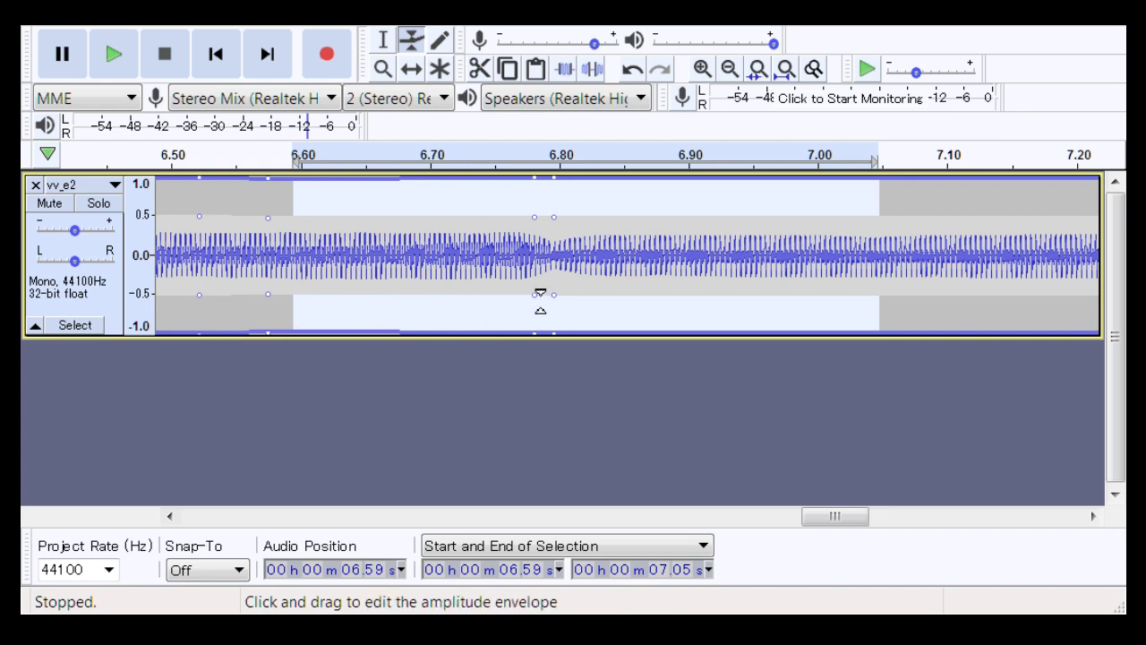
{"action": "left_click_drag", "start_coordinate": [540, 301], "coordinate": [550, 271]}
{"action": "left_click_drag", "start_coordinate": [549, 271], "coordinate": [580, 286]}
{"action": "left_click_drag", "start_coordinate": [699, 329], "coordinate": [712, 336]}
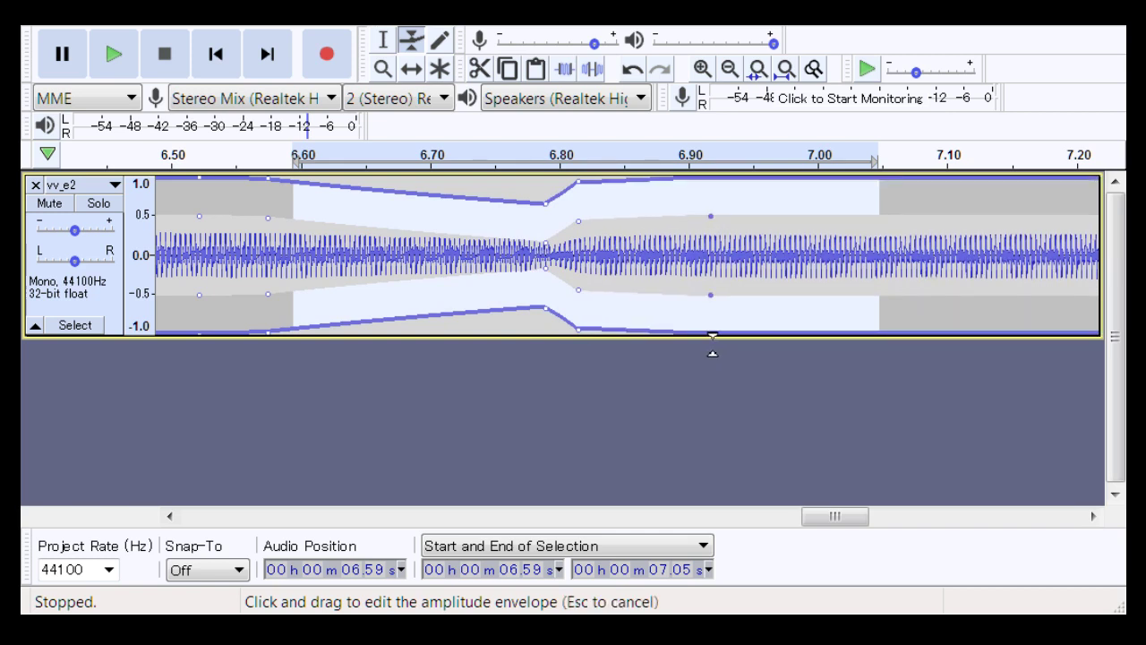
{"action": "left_click_drag", "start_coordinate": [589, 306], "coordinate": [561, 307]}
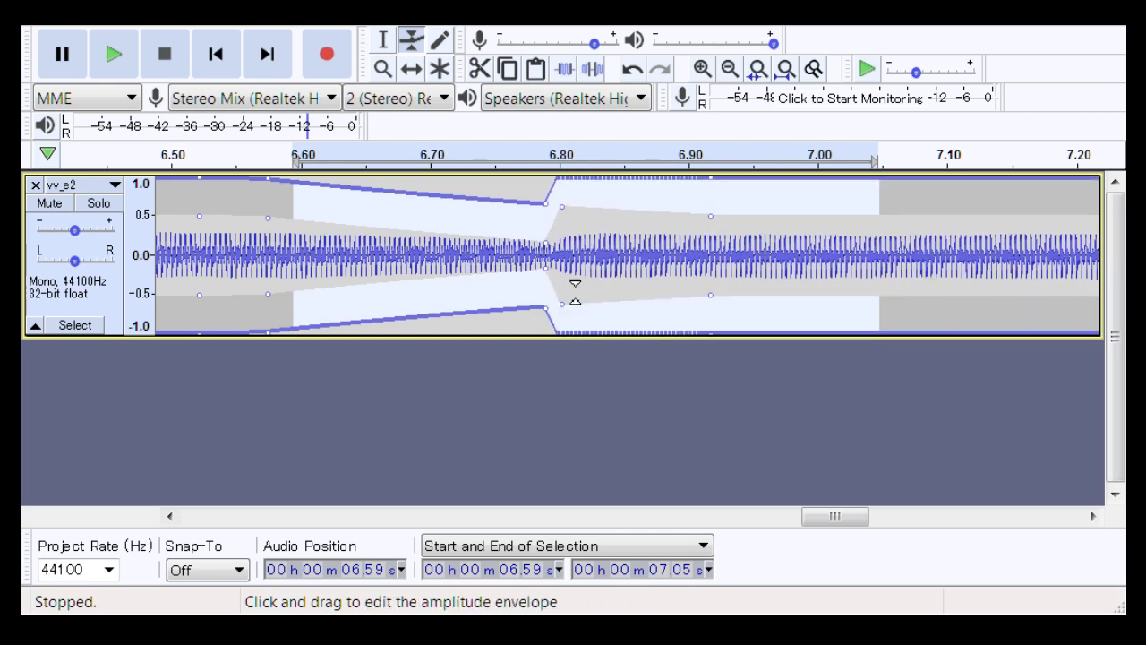
Play the reshaped fifth transition from about 6.56 to 6.97 s
{"action": "left_click", "coordinate": [382, 69]}
{"action": "left_click_drag", "start_coordinate": [260, 286], "coordinate": [921, 271]}
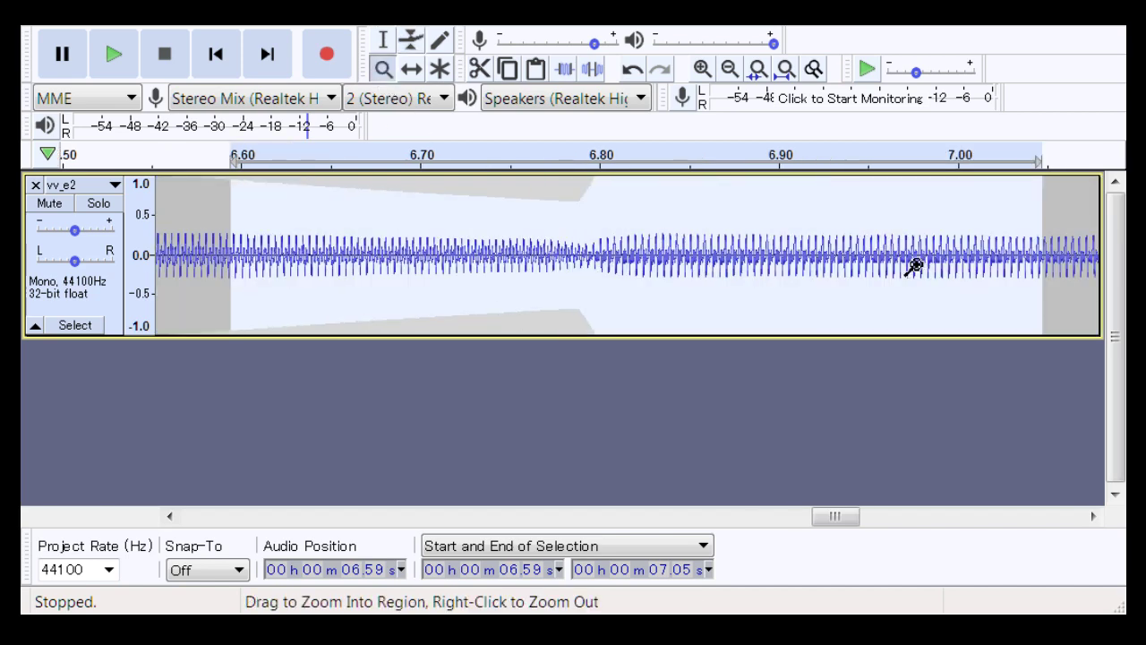
{"action": "left_click", "coordinate": [384, 41]}
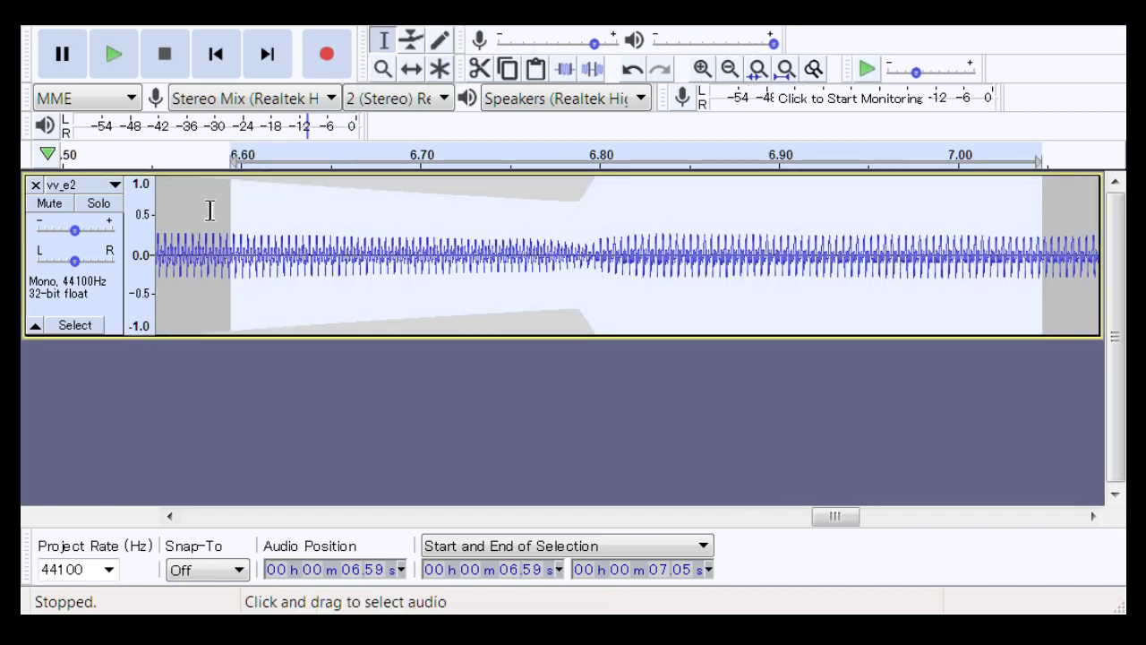
{"action": "left_click_drag", "start_coordinate": [165, 215], "coordinate": [900, 215]}
{"action": "key", "text": "space"}
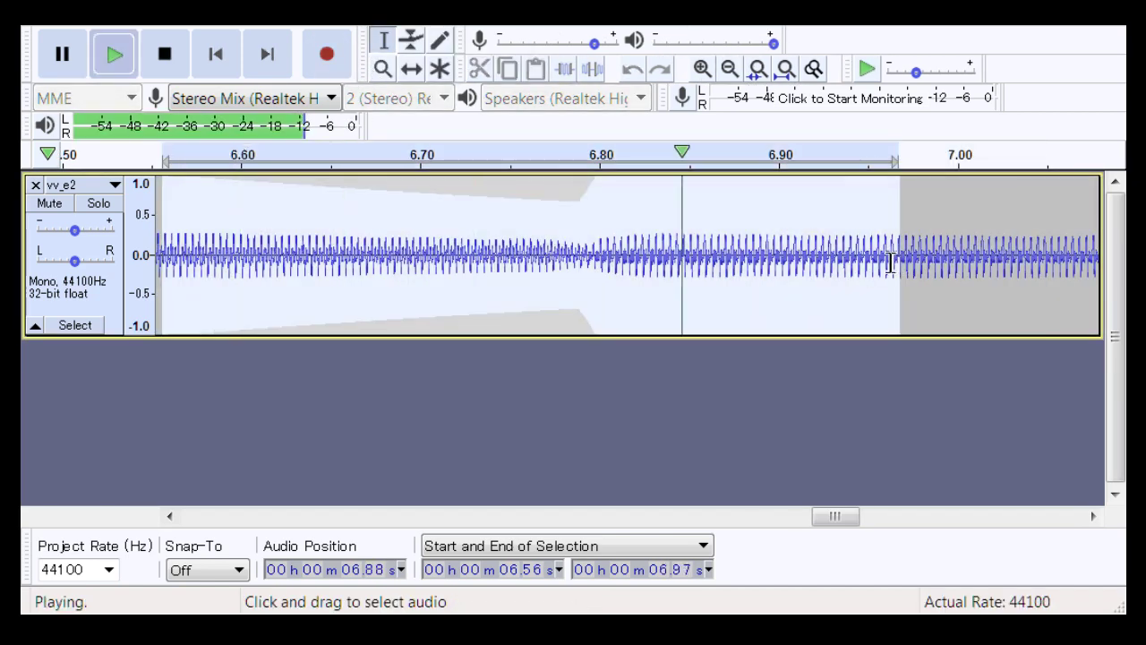
Delete the near-silent dip in the sixth transition from about 8.265 to 8.294 s
{"action": "left_click", "coordinate": [382, 69]}
{"action": "right_click", "coordinate": [598, 288]}
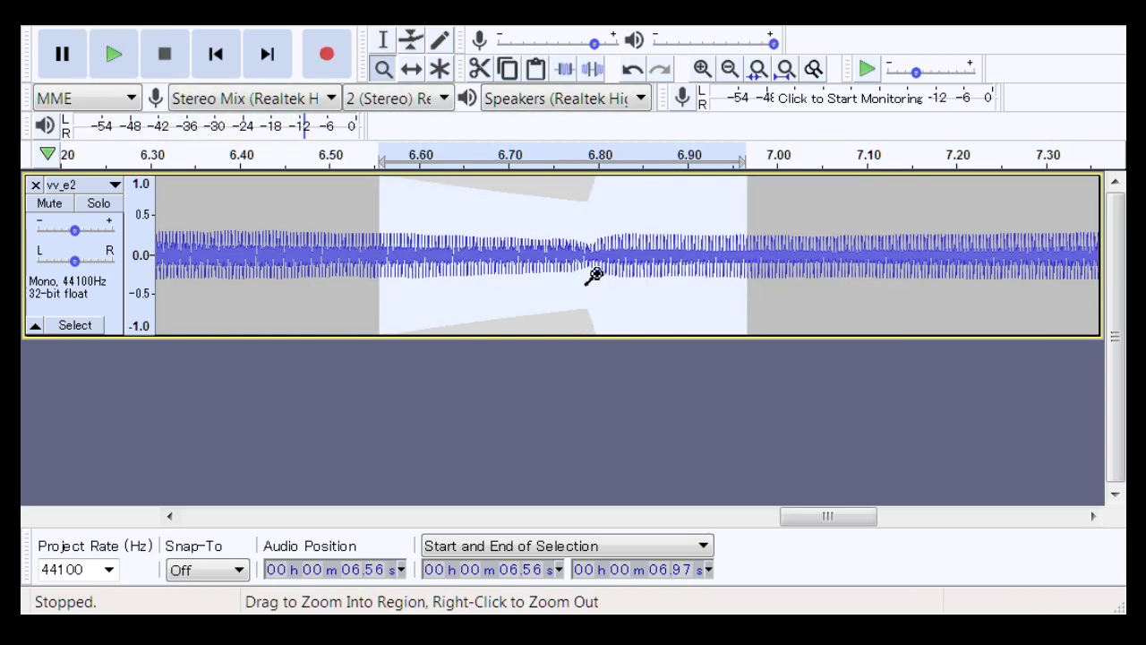
{"action": "left_click_drag", "start_coordinate": [850, 516], "coordinate": [959, 545]}
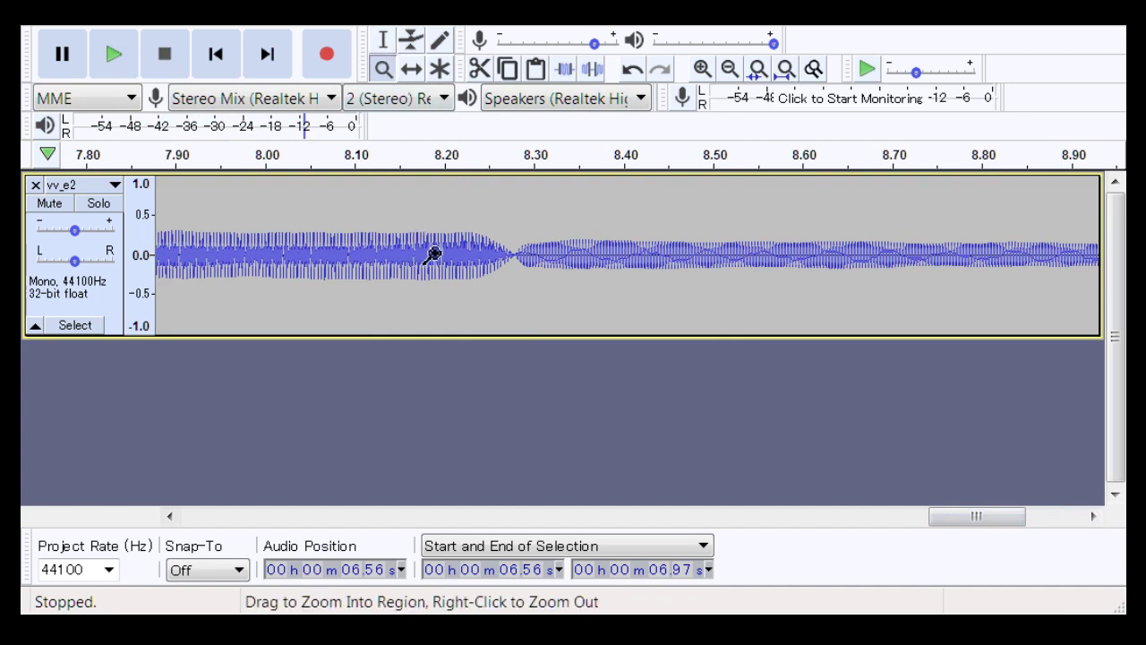
{"action": "left_click_drag", "start_coordinate": [443, 253], "coordinate": [618, 256]}
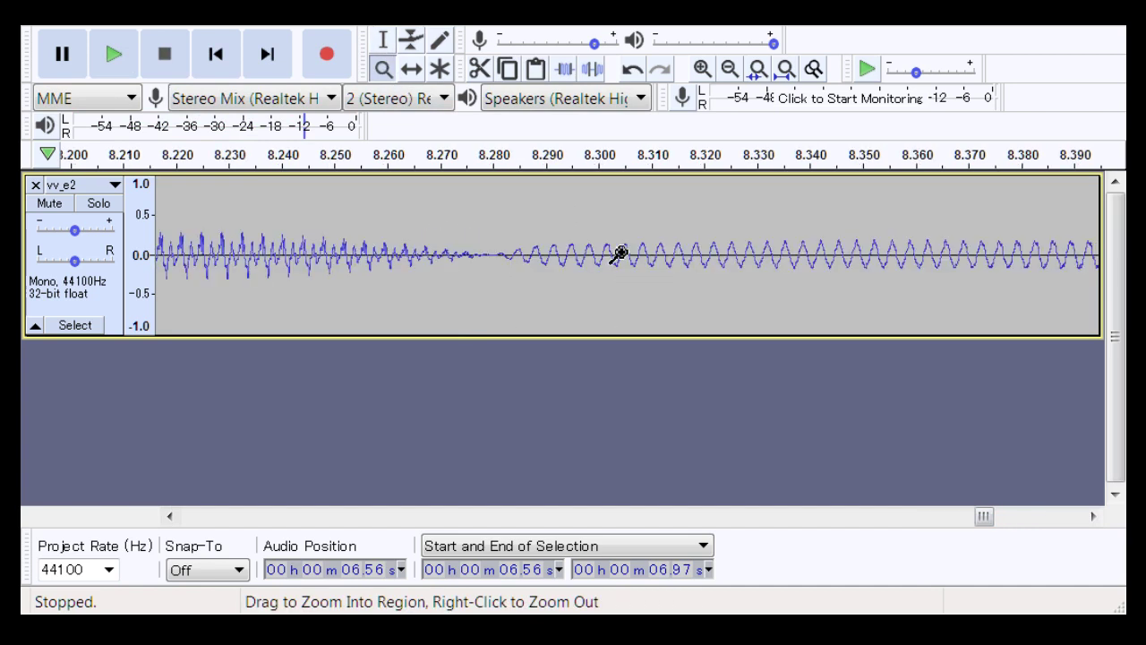
{"action": "left_click", "coordinate": [382, 40]}
{"action": "left_click", "coordinate": [414, 304]}
{"action": "left_click_drag", "start_coordinate": [413, 307], "coordinate": [566, 315]}
{"action": "key", "text": "Delete"}
Play the cut sixth transition from about 8.24 to 8.34 s, and again from about 8.06 to 8.50 s
{"action": "left_click_drag", "start_coordinate": [258, 273], "coordinate": [797, 239]}
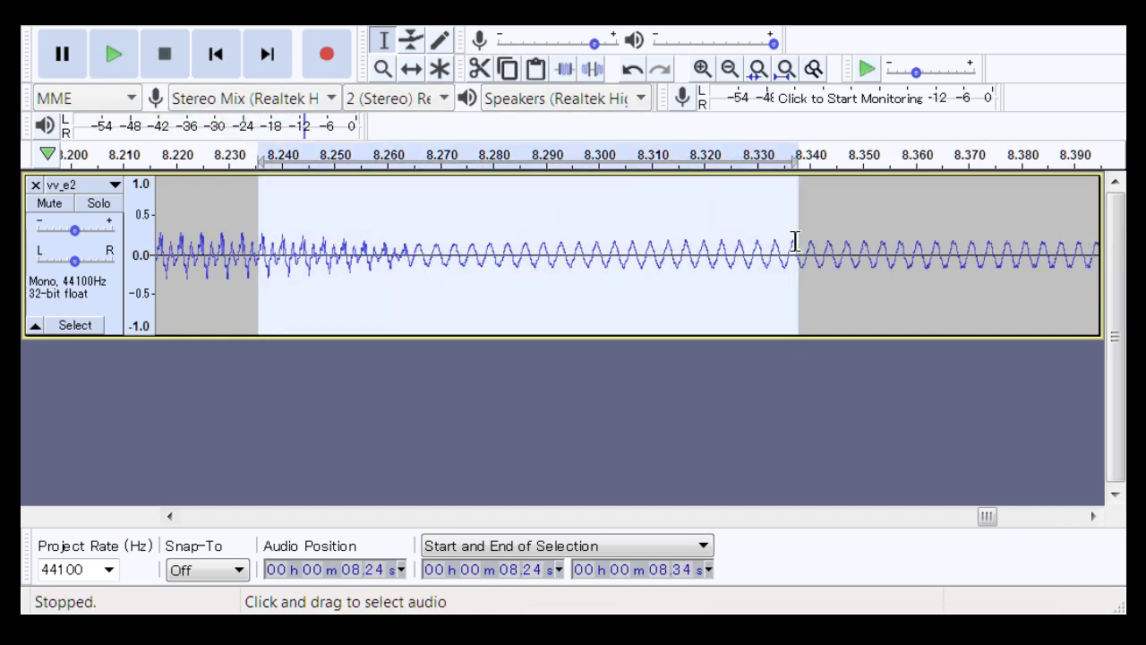
{"action": "key", "text": "space"}
{"action": "left_click", "coordinate": [382, 69]}
{"action": "right_click", "coordinate": [475, 242]}
{"action": "right_click", "coordinate": [476, 242]}
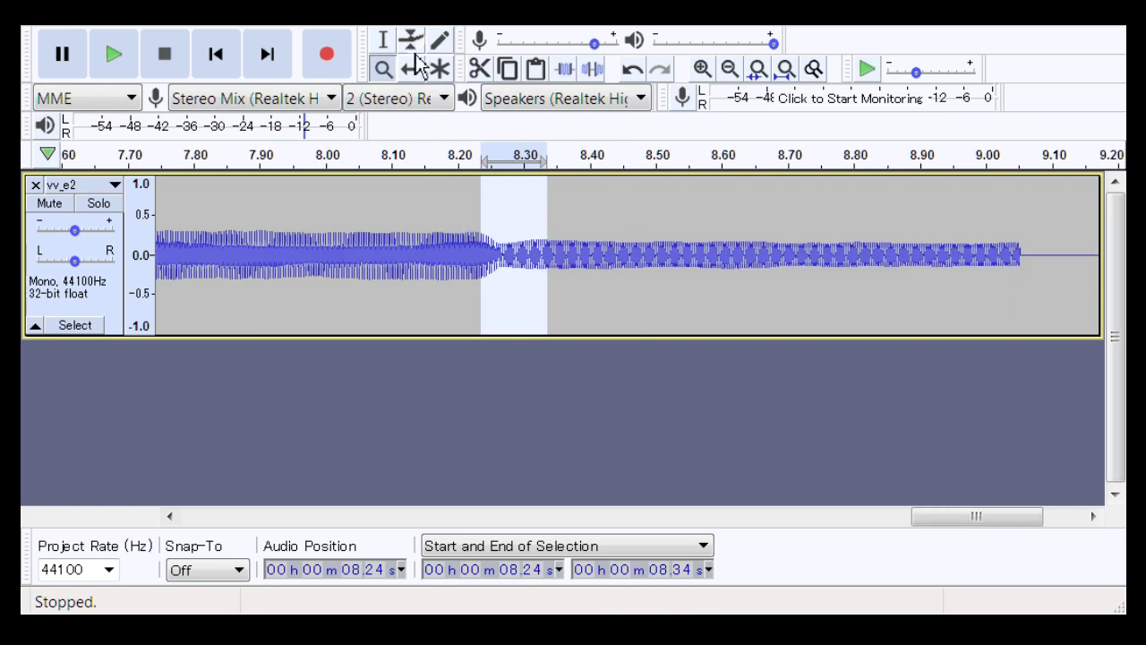
{"action": "left_click", "coordinate": [383, 40]}
{"action": "left_click_drag", "start_coordinate": [367, 259], "coordinate": [658, 266]}
{"action": "key", "text": "space"}
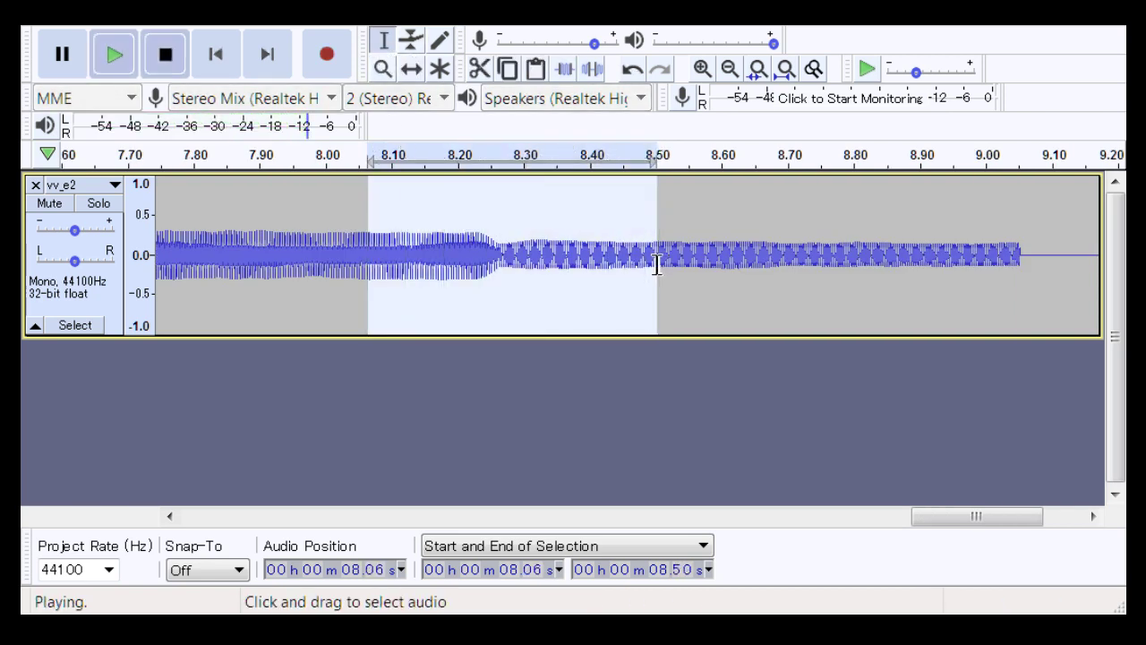
{"action": "key", "text": "space"}
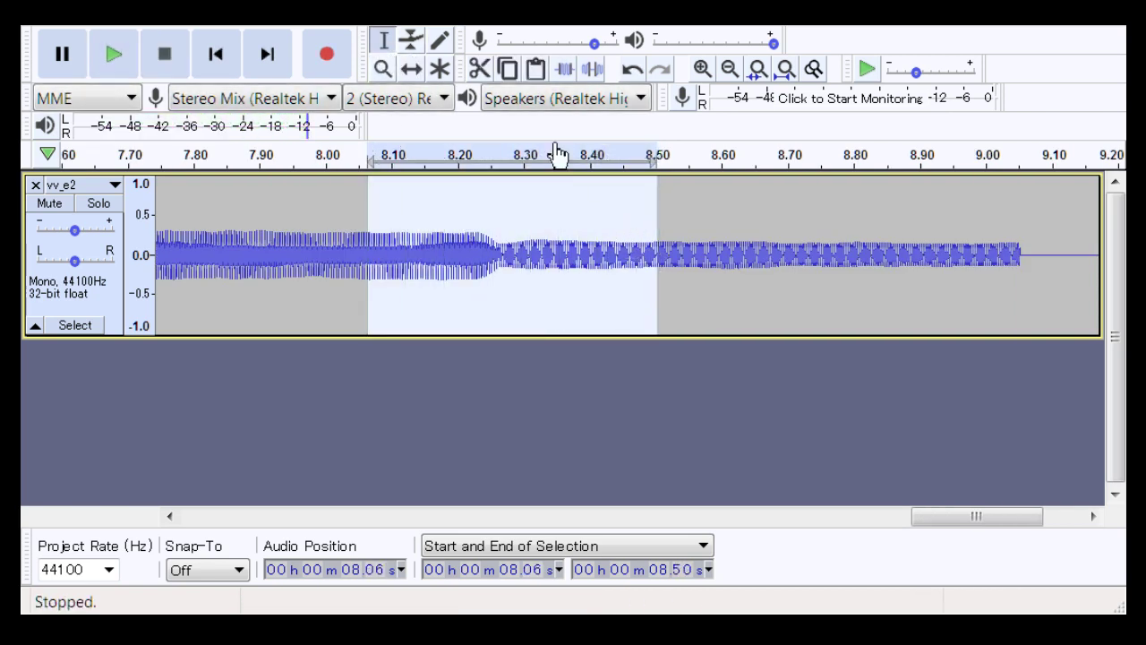
{"action": "left_click", "coordinate": [411, 40]}
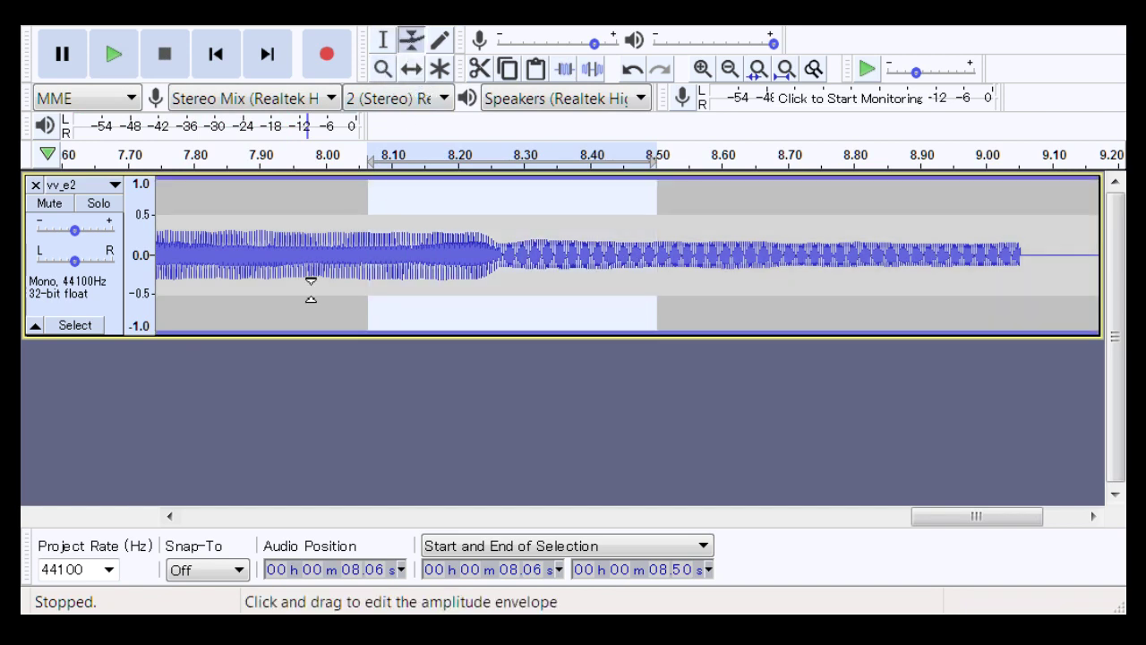
{"action": "left_click", "coordinate": [308, 358]}
{"action": "left_click_drag", "start_coordinate": [306, 331], "coordinate": [300, 363]}
{"action": "left_click_drag", "start_coordinate": [453, 312], "coordinate": [463, 274]}
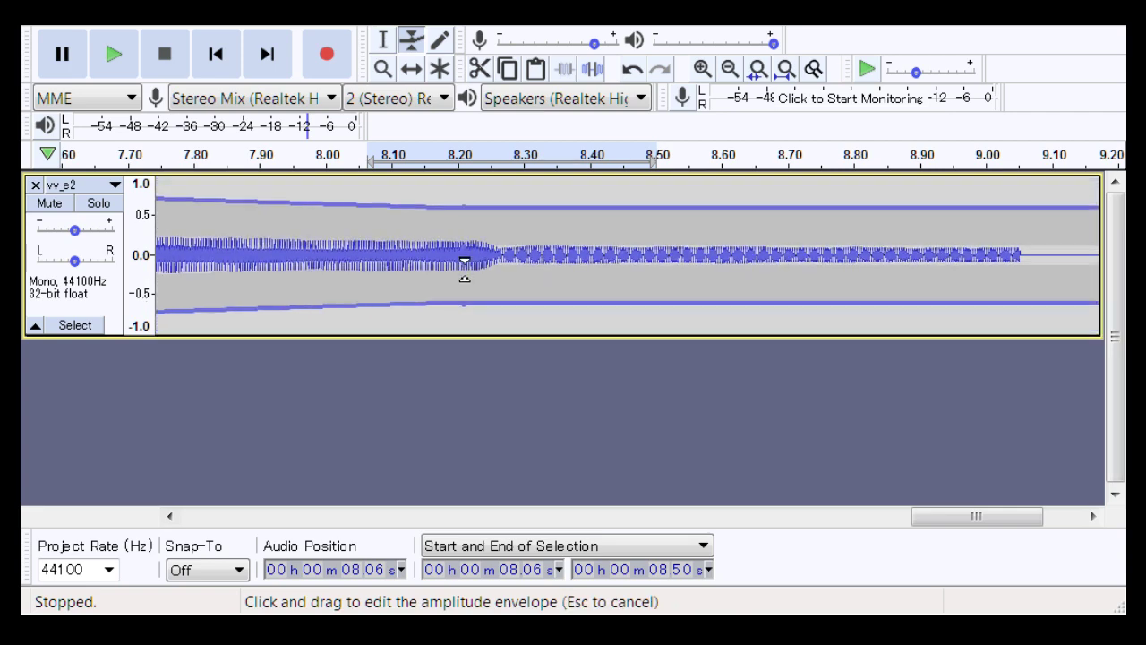
{"action": "key", "text": "ctrl+z"}
Fade the sixth transition's envelope from about 8.05 s to a low near 8.26 s, returning to normal by about 8.28 s
{"action": "left_click_drag", "start_coordinate": [936, 528], "coordinate": [910, 530]}
{"action": "left_click_drag", "start_coordinate": [560, 314], "coordinate": [536, 330]}
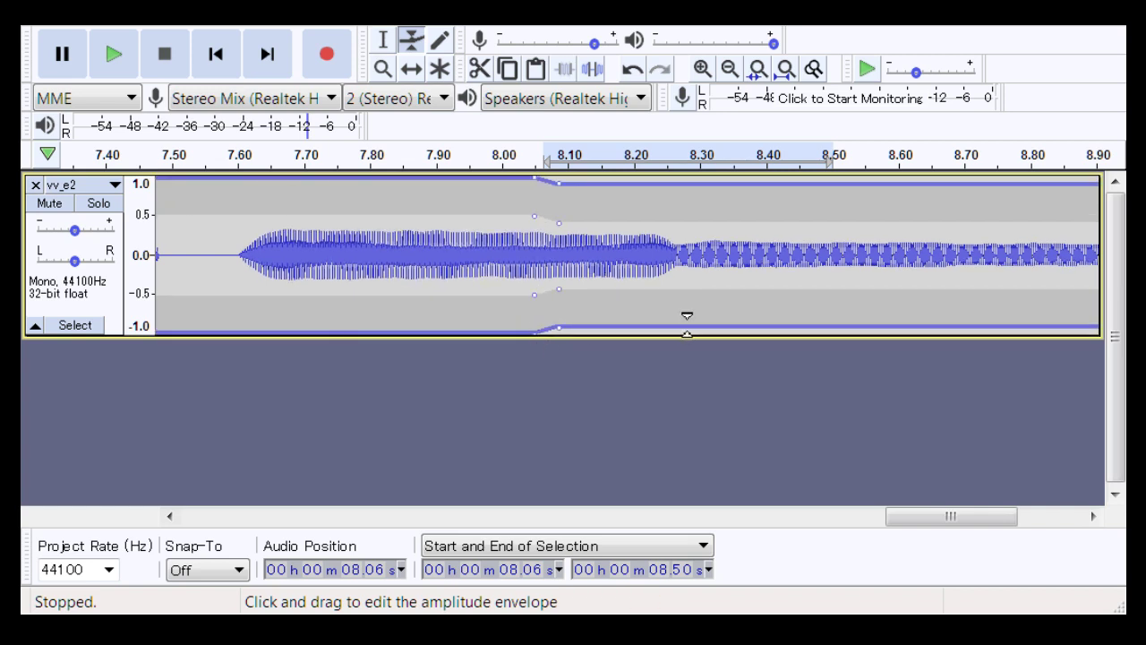
{"action": "left_click_drag", "start_coordinate": [687, 327], "coordinate": [693, 297]}
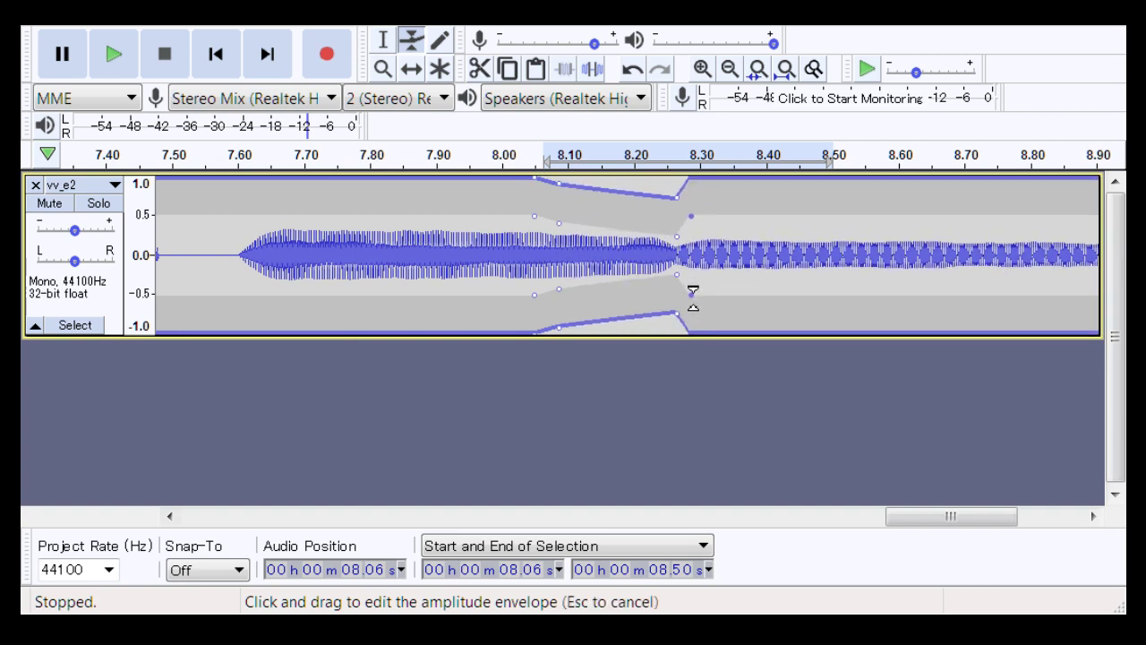
Play the reshaped sixth transition from about 7.71 to 8.62 s and close the vv_e2 track
{"action": "left_click", "coordinate": [384, 40]}
{"action": "left_click_drag", "start_coordinate": [312, 269], "coordinate": [910, 295]}
{"action": "key", "text": "space"}
{"action": "key", "text": "space"}
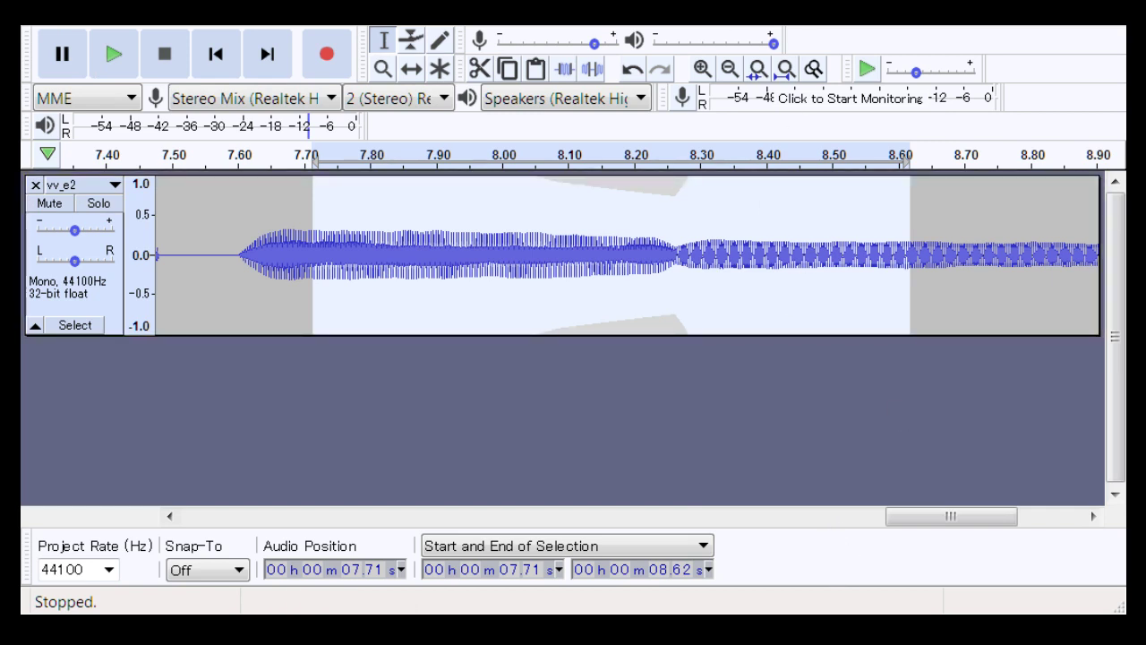
{"action": "left_click", "coordinate": [36, 187]}
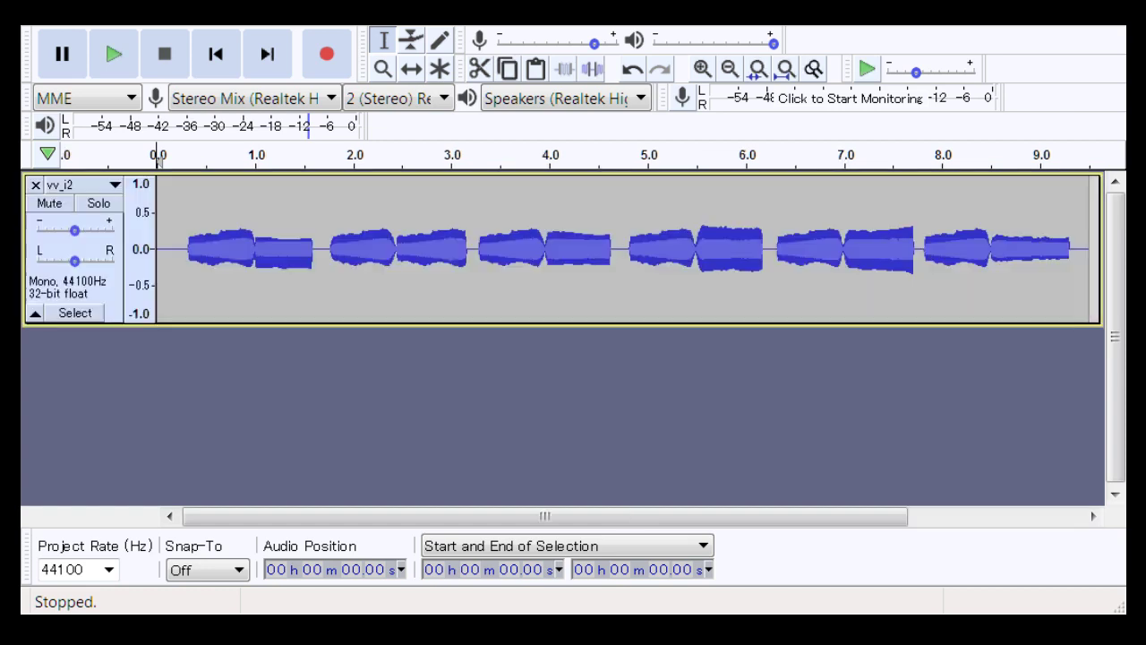
Try deleting the near-silent dip in the first vv_i2 transition from about 0.991 to 1.023 s, and undo the cut
{"action": "left_click", "coordinate": [383, 69]}
{"action": "left_click_drag", "start_coordinate": [237, 284], "coordinate": [282, 288]}
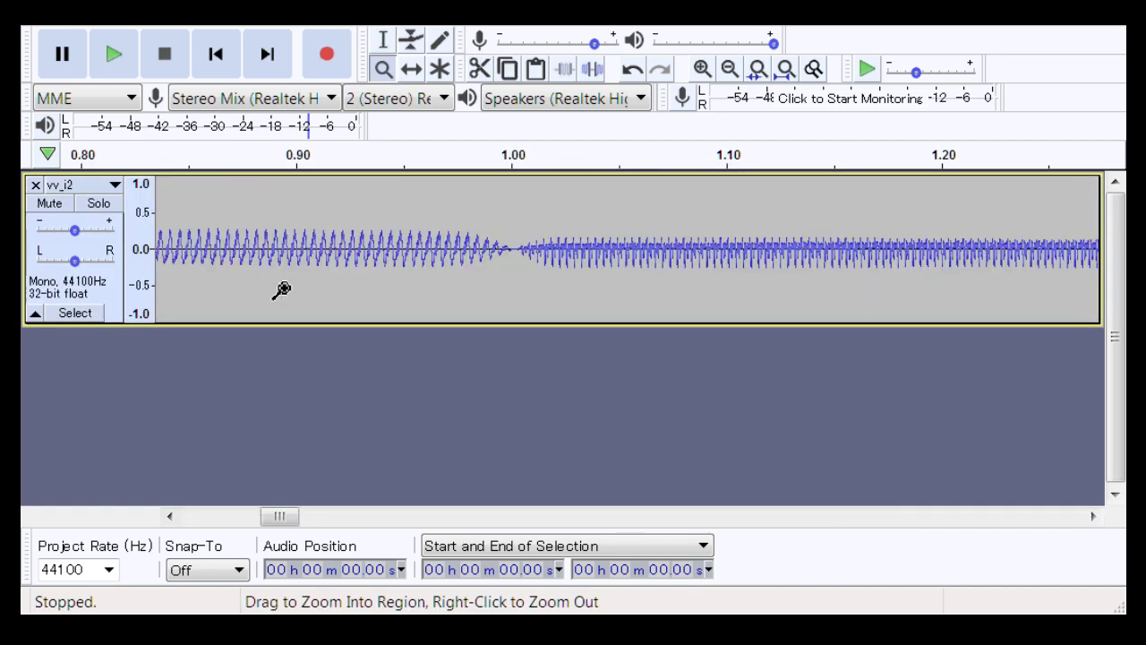
{"action": "left_click", "coordinate": [814, 297]}
{"action": "right_click", "coordinate": [814, 296]}
{"action": "left_click_drag", "start_coordinate": [429, 298], "coordinate": [719, 299]}
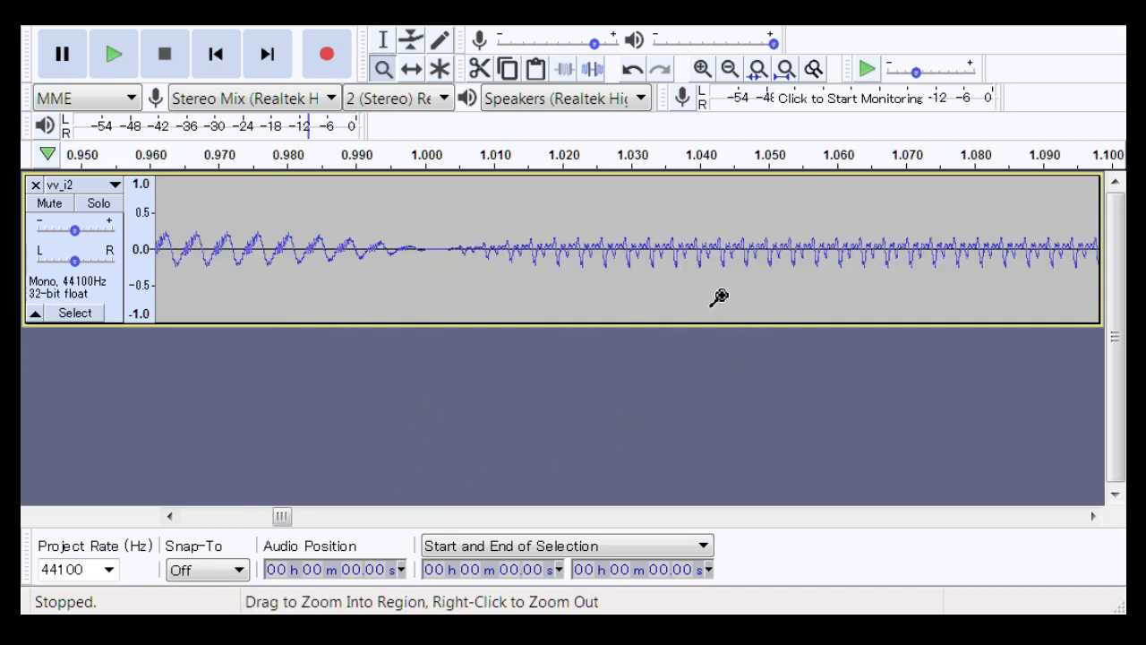
{"action": "left_click", "coordinate": [383, 41]}
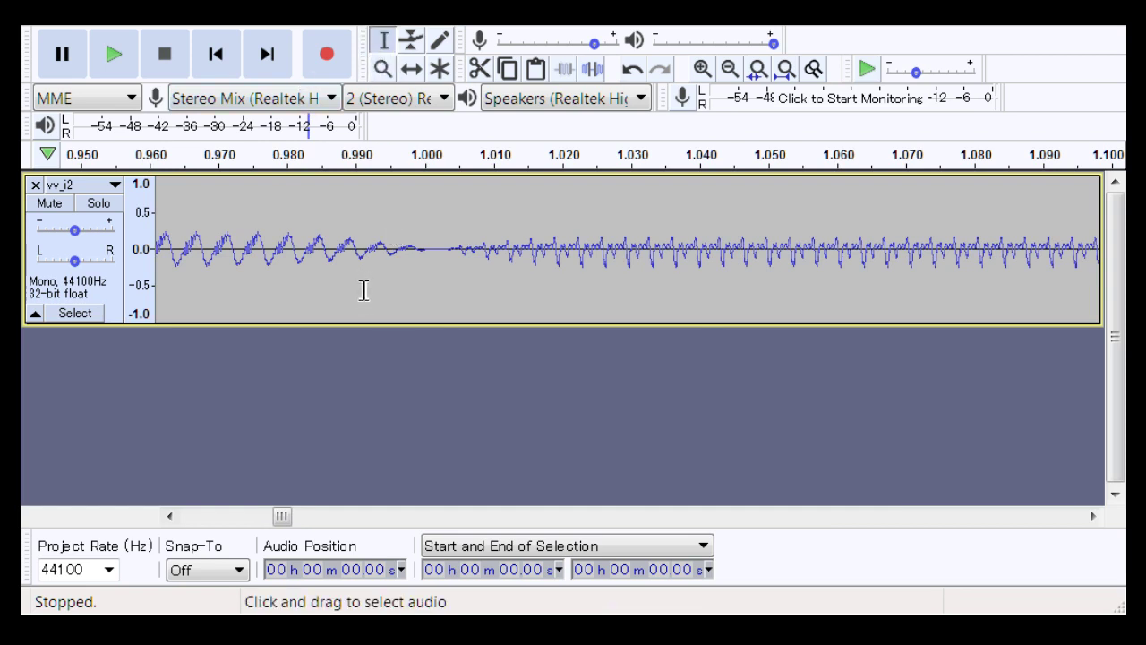
{"action": "left_click_drag", "start_coordinate": [363, 290], "coordinate": [583, 315]}
{"action": "left_click_drag", "start_coordinate": [364, 251], "coordinate": [794, 241]}
{"action": "key", "text": "space"}
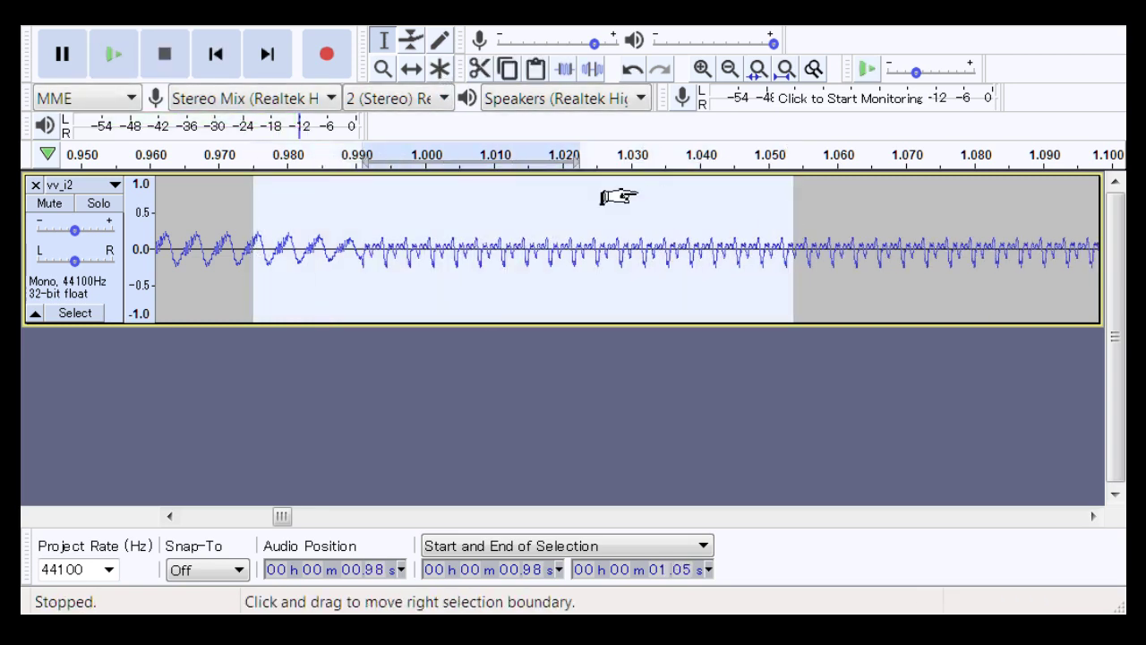
{"action": "key", "text": "ctrl+z"}
Delete the near-silent dip in the first vv_i2 transition from about 0.989 to 1.022 s
{"action": "left_click", "coordinate": [385, 70]}
{"action": "left_click_drag", "start_coordinate": [285, 226], "coordinate": [916, 235]}
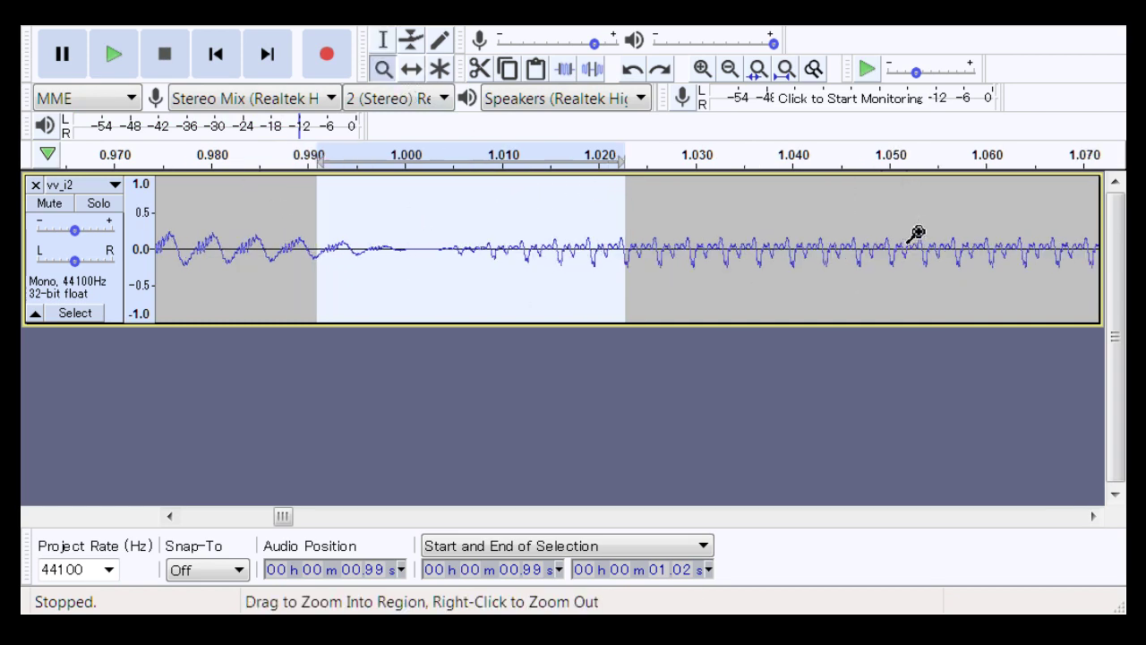
{"action": "left_click", "coordinate": [384, 42]}
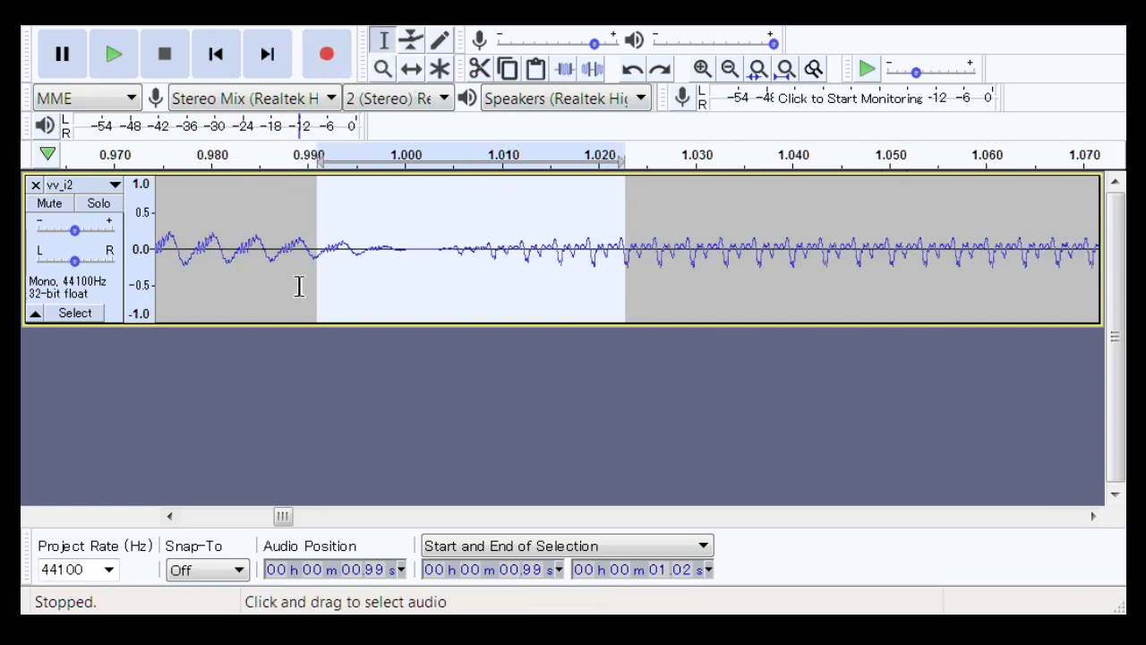
{"action": "left_click_drag", "start_coordinate": [299, 286], "coordinate": [625, 278]}
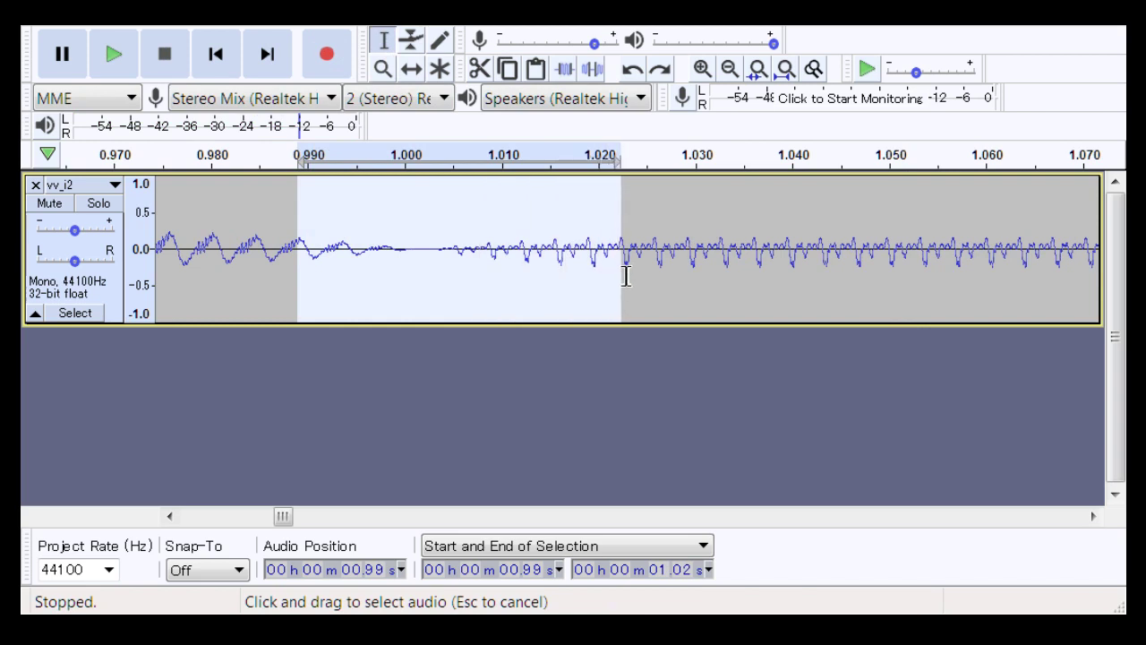
{"action": "key", "text": "Delete"}
Play the cut first transition from about 0.98 to 1.03 s, and again from about 0.81 to 1.27 s
{"action": "left_click_drag", "start_coordinate": [205, 266], "coordinate": [715, 237]}
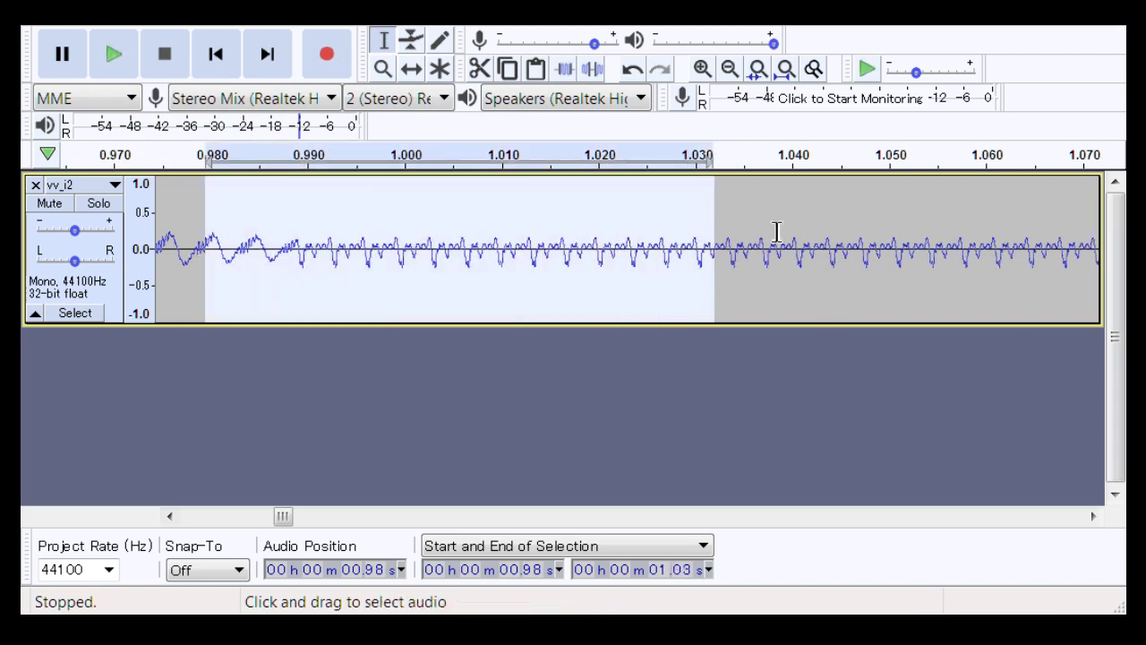
{"action": "key", "text": "space"}
{"action": "left_click", "coordinate": [383, 69]}
{"action": "right_click", "coordinate": [498, 246]}
{"action": "right_click", "coordinate": [499, 245]}
{"action": "right_click", "coordinate": [499, 246]}
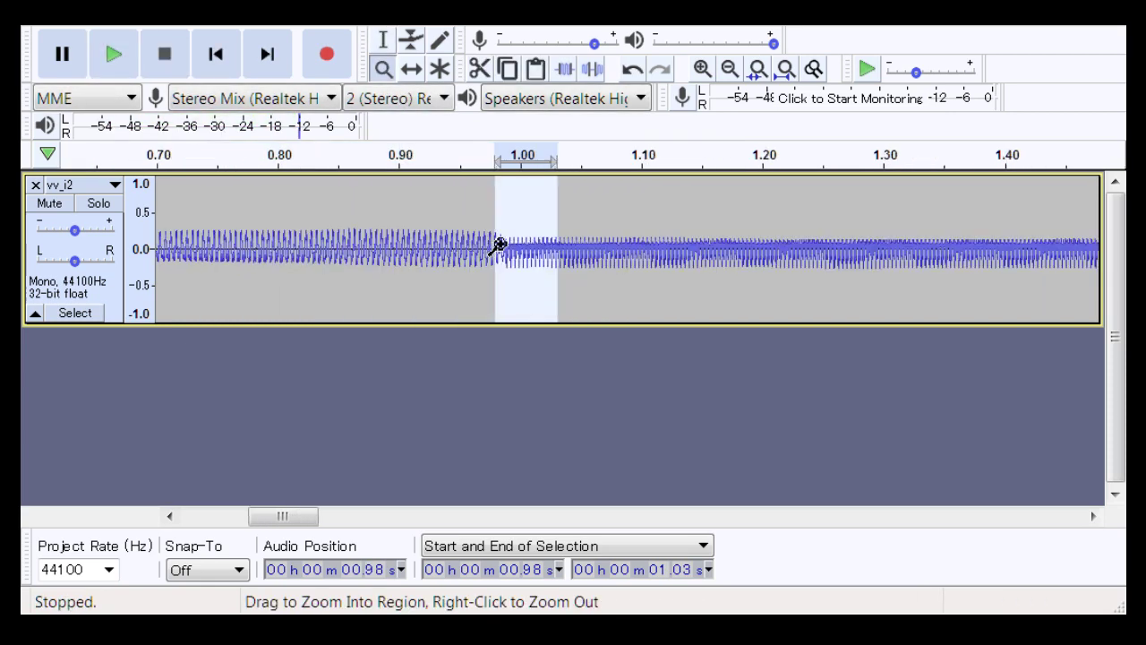
{"action": "left_click", "coordinate": [384, 39]}
{"action": "left_click_drag", "start_coordinate": [290, 251], "coordinate": [847, 255]}
{"action": "key", "text": "space"}
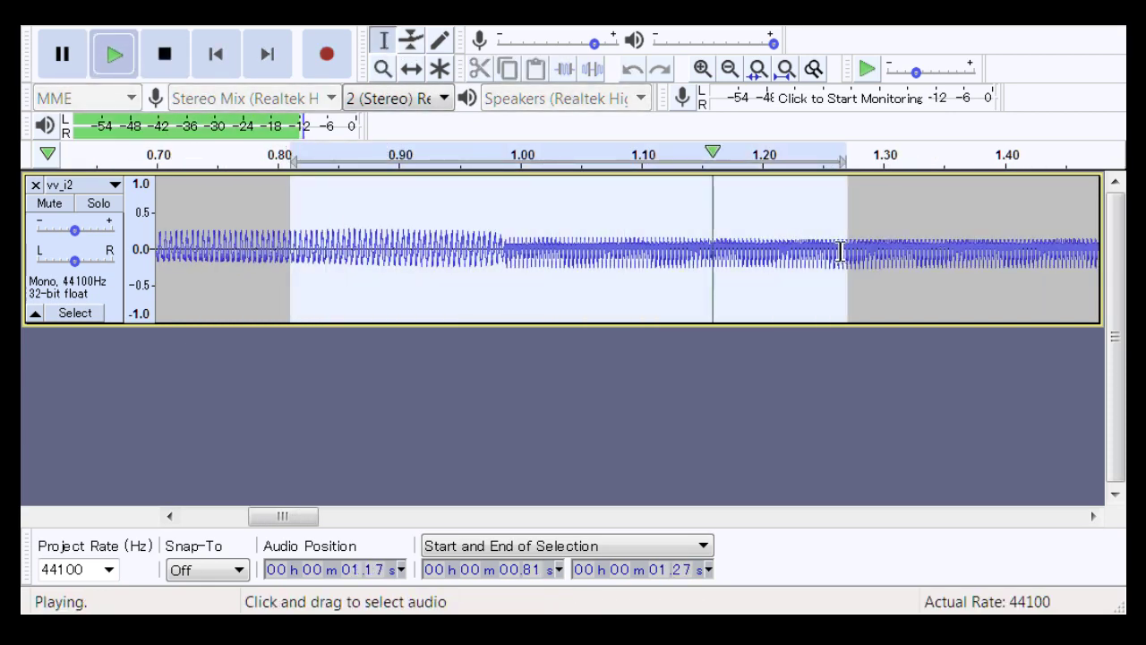
{"action": "key", "text": "space"}
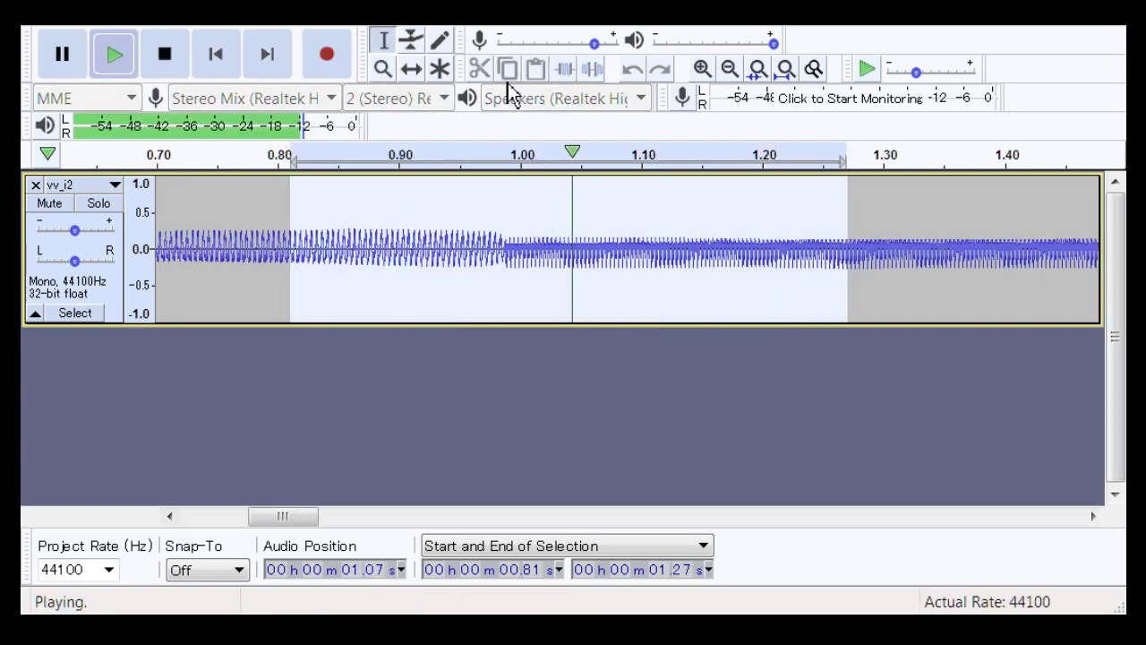
Lower the first transition's envelope before about 0.98 s, with a boost near 1.02 s tapering to normal by about 1.22 s
{"action": "left_click", "coordinate": [411, 39]}
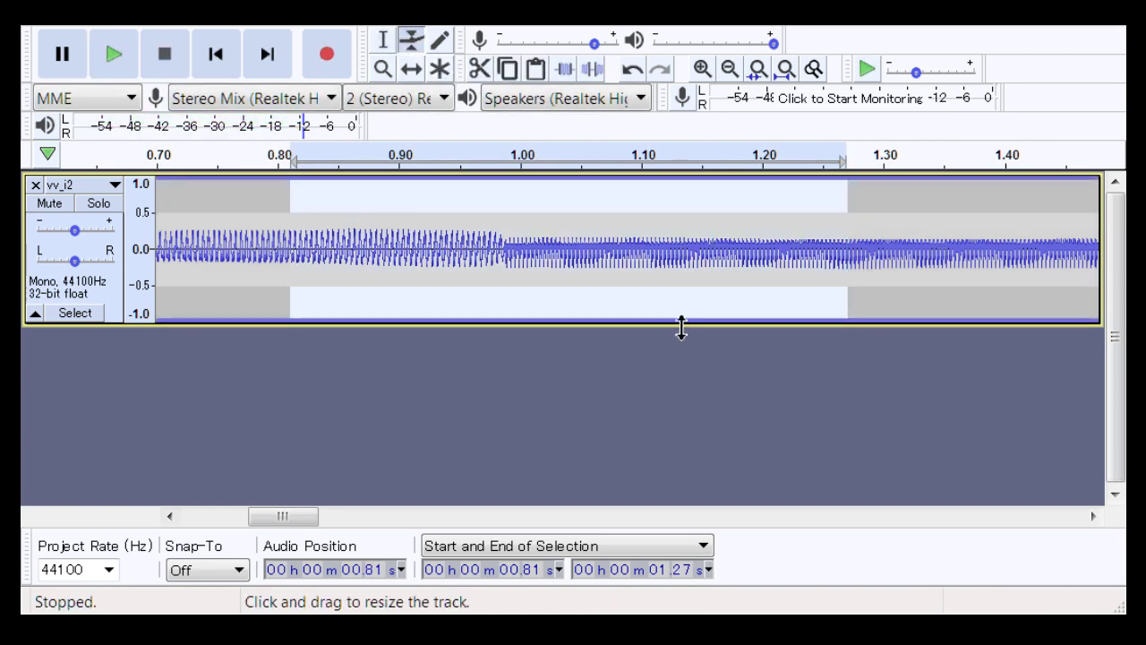
{"action": "left_click", "coordinate": [747, 314]}
{"action": "left_click_drag", "start_coordinate": [749, 314], "coordinate": [789, 332]}
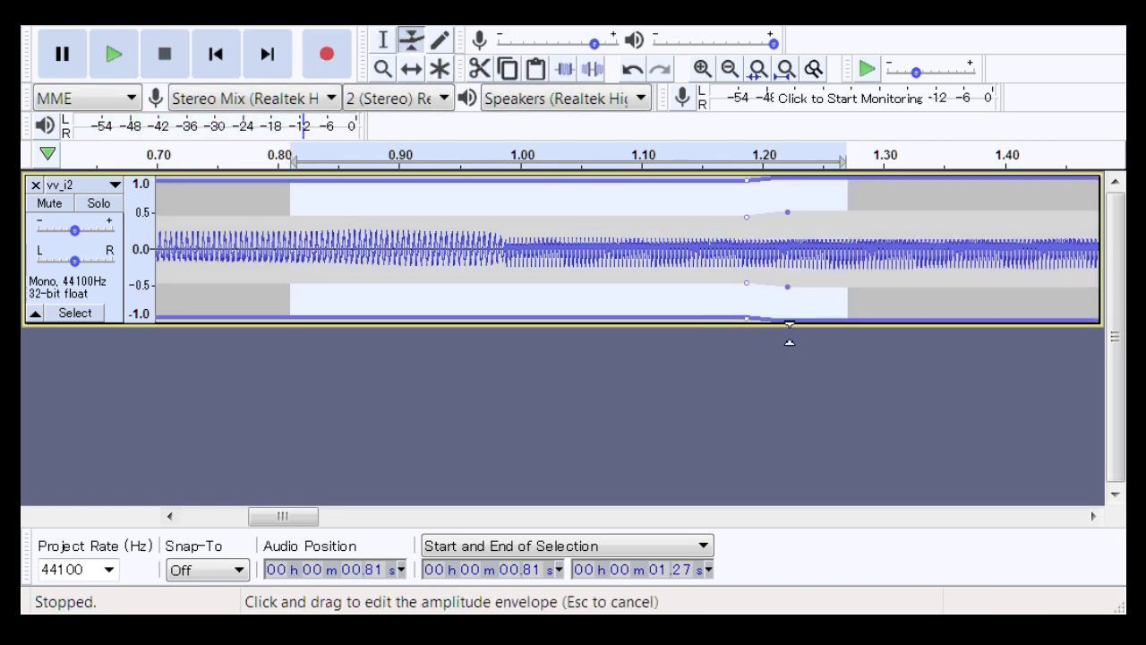
{"action": "left_click", "coordinate": [515, 317]}
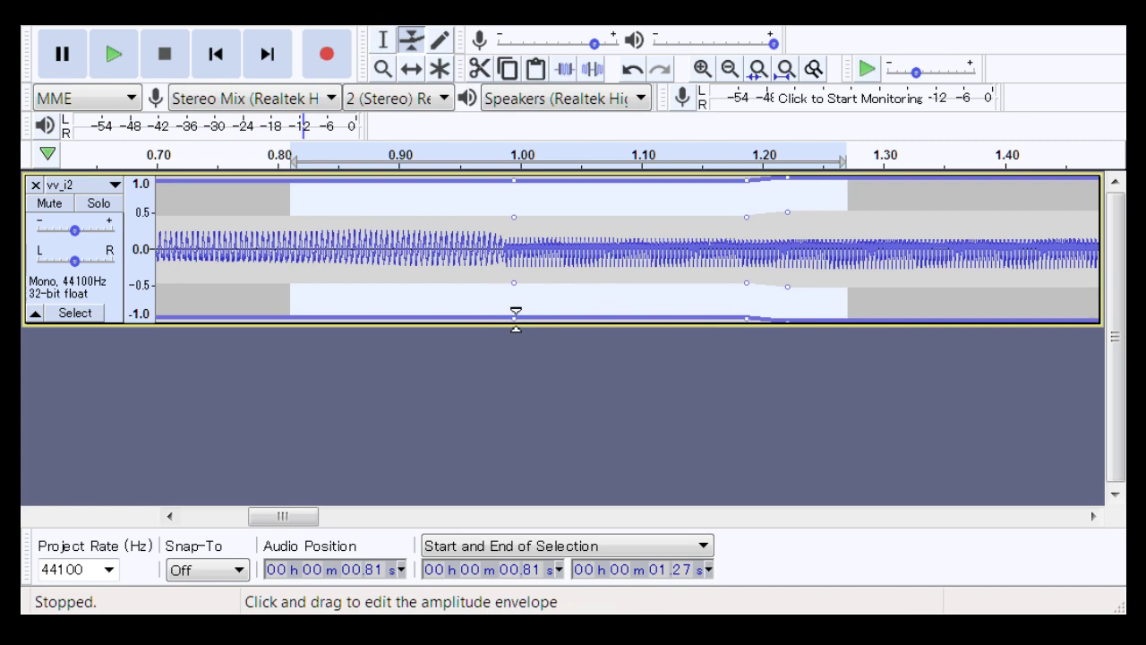
{"action": "left_click_drag", "start_coordinate": [511, 289], "coordinate": [468, 274]}
{"action": "left_click", "coordinate": [277, 299]}
Try a gradual envelope fade from about 0.77 s to a low near 0.98 s with a shorter boost near 0.99 s, and undo these edits
{"action": "left_click_drag", "start_coordinate": [241, 302], "coordinate": [432, 306]}
{"action": "left_click_drag", "start_coordinate": [493, 262], "coordinate": [559, 296]}
{"action": "left_click_drag", "start_coordinate": [606, 324], "coordinate": [643, 324]}
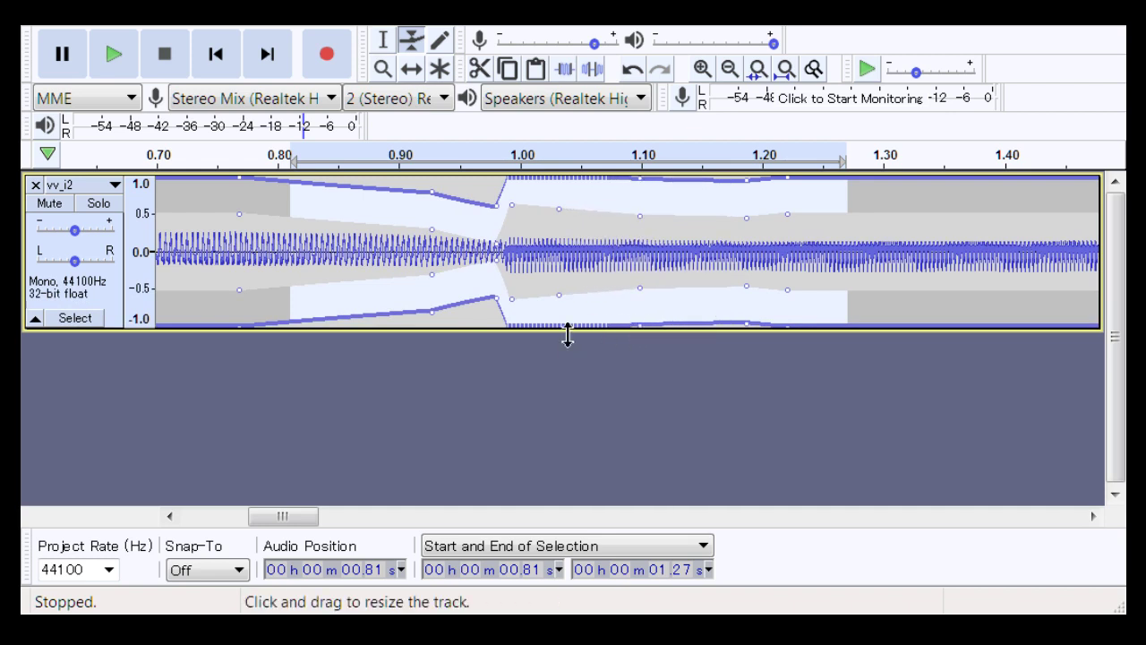
{"action": "mouse_move", "coordinate": [570, 326]}
{"action": "left_mouse_down"}
{"action": "mouse_move", "coordinate": [575, 312]}
{"action": "mouse_move", "coordinate": [584, 324]}
{"action": "left_mouse_up"}
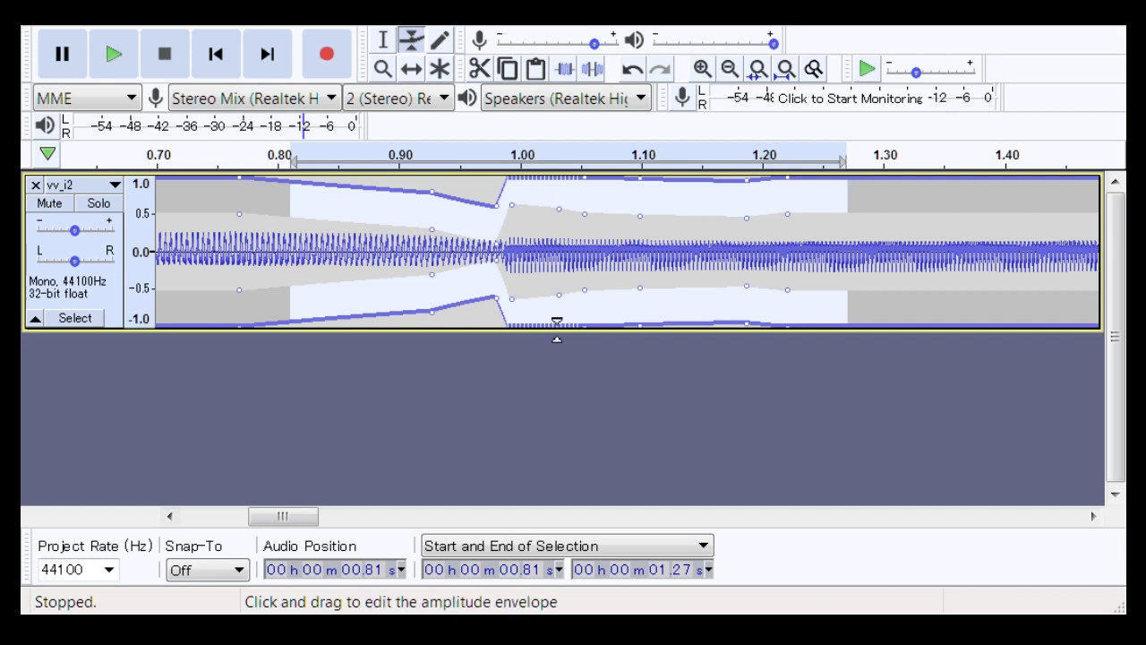
{"action": "left_click_drag", "start_coordinate": [553, 328], "coordinate": [540, 332]}
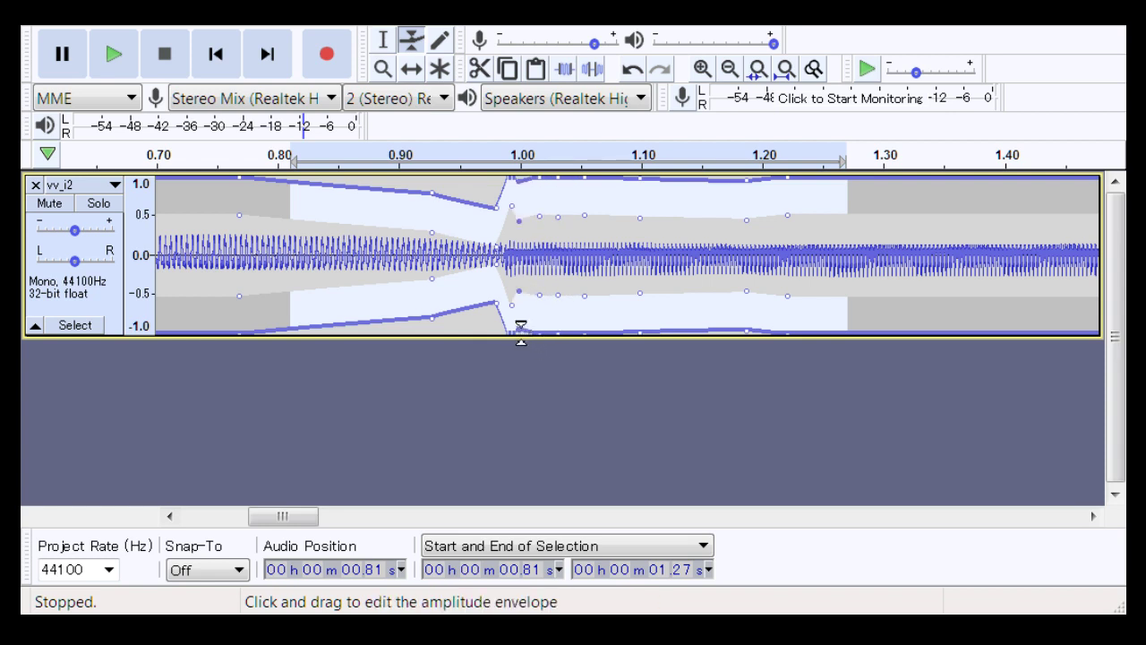
{"action": "key", "text": "ctrl+z"}
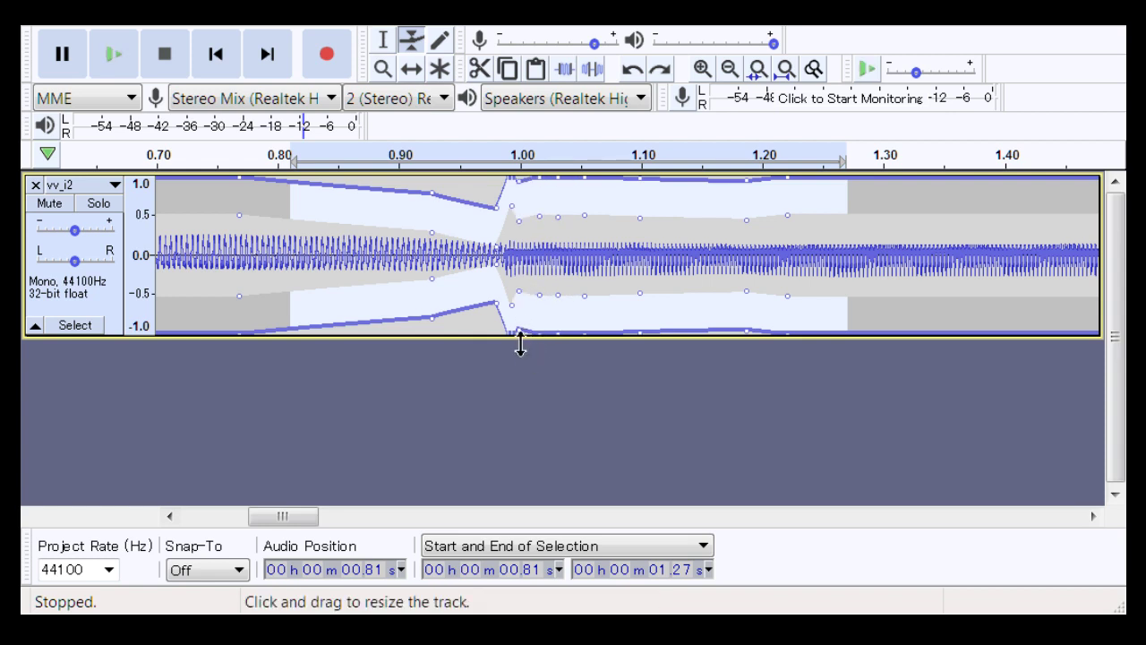
{"action": "left_click_drag", "start_coordinate": [520, 343], "coordinate": [521, 333]}
{"action": "key", "text": "ctrl+z"}
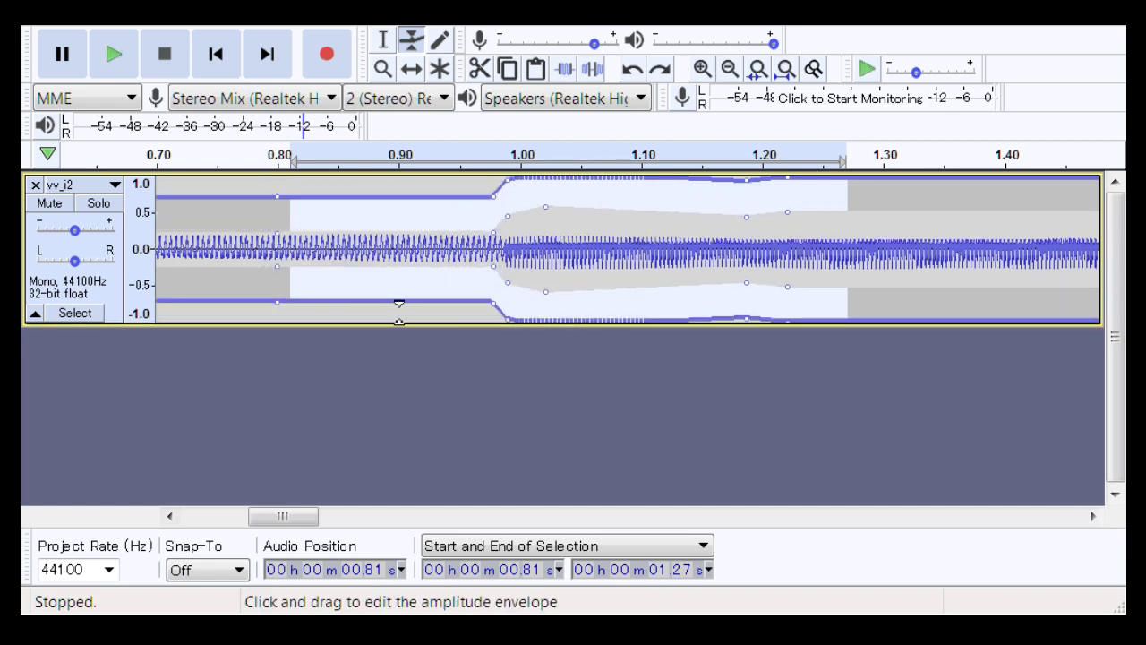
Undo the lowered section and the boost in the first transition's envelope, along with the stray envelope points near 1.15 s
{"action": "key", "text": "ctrl+z"}
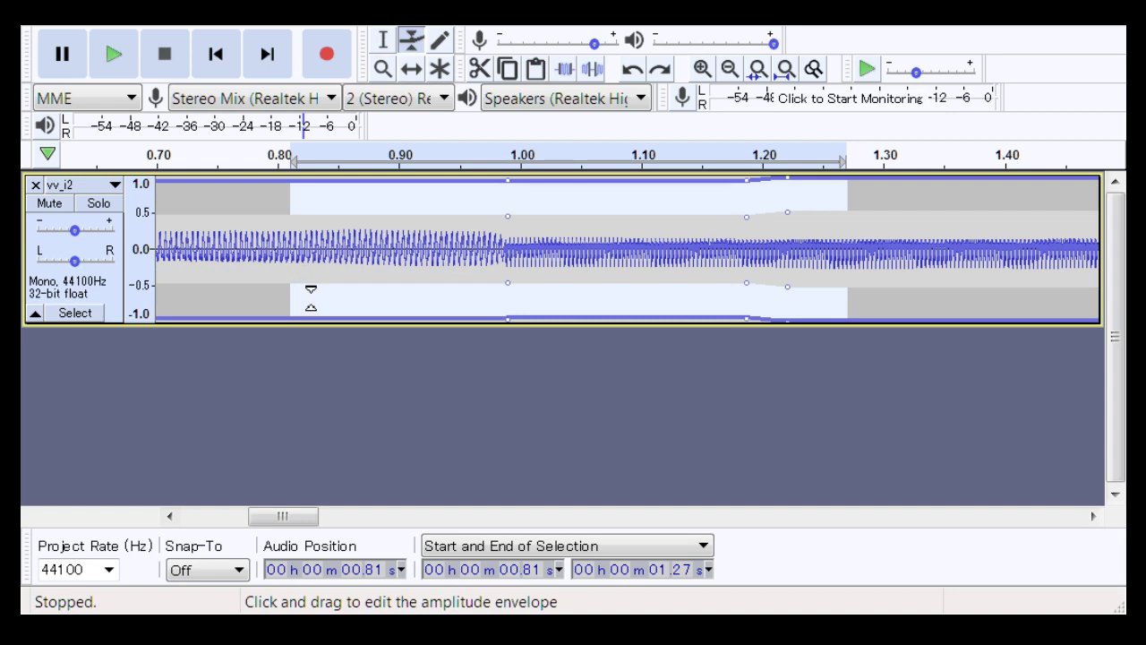
{"action": "left_click_drag", "start_coordinate": [684, 318], "coordinate": [652, 325]}
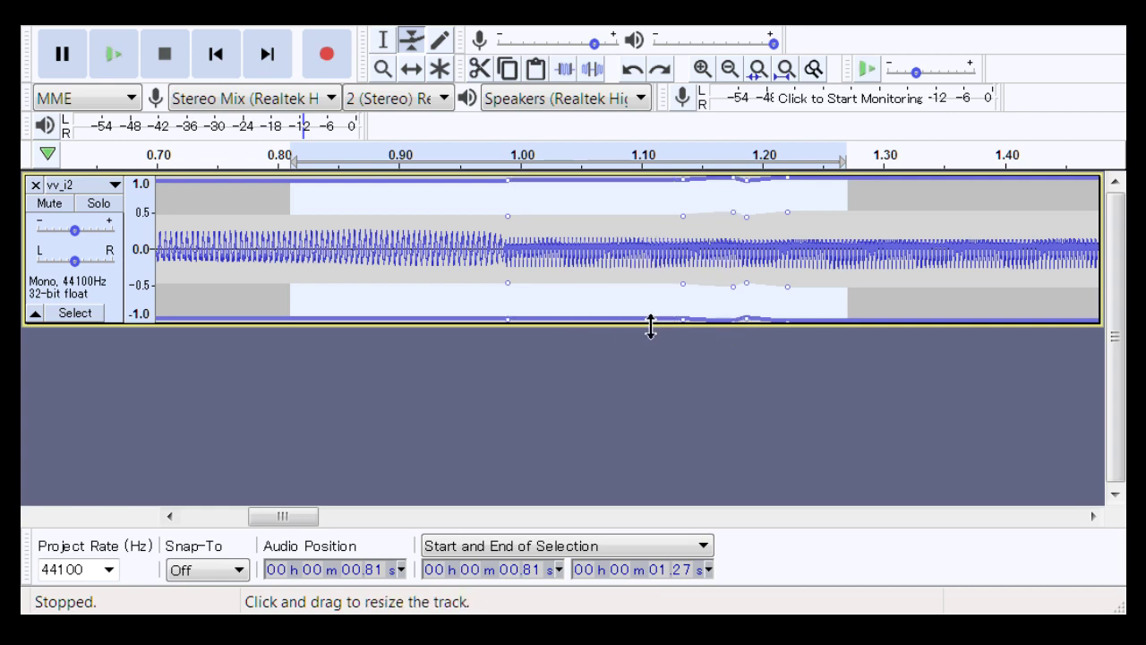
{"action": "key", "text": "ctrl+z"}
{"action": "key", "text": "ctrl+z"}
{"action": "key", "text": "ctrl+z"}
{"action": "key", "text": "ctrl+z"}
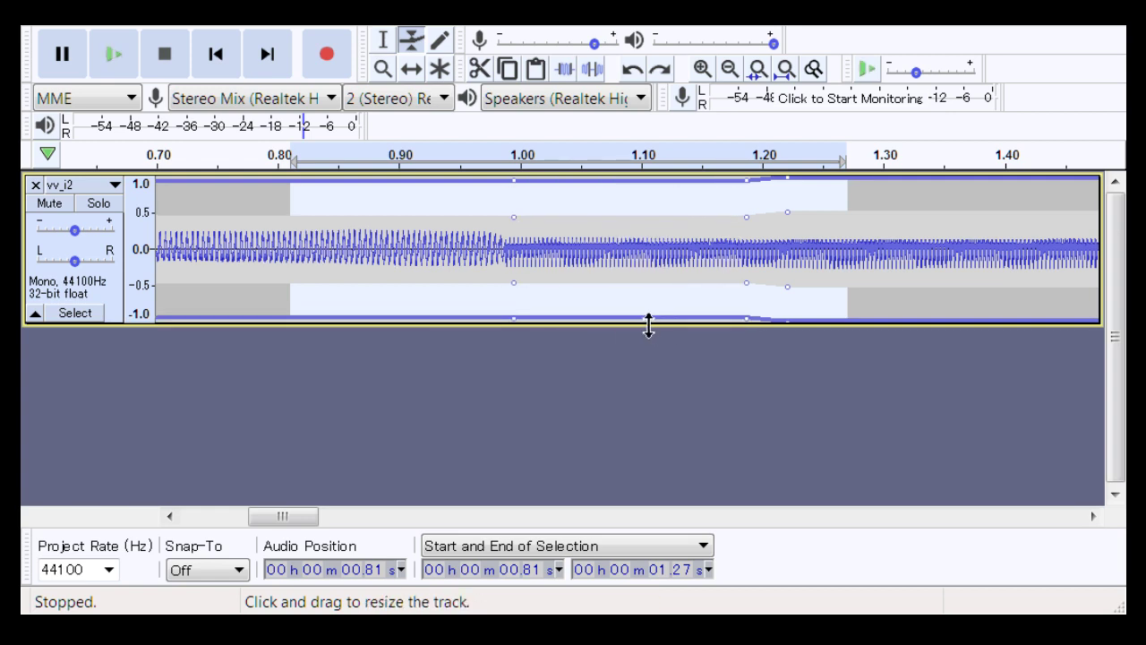
Fade the first transition's envelope from about 0.83 s to a low near 0.98 s, with a boost near 1.00 s tapering by about 1.19 s
{"action": "left_click_drag", "start_coordinate": [509, 283], "coordinate": [482, 326]}
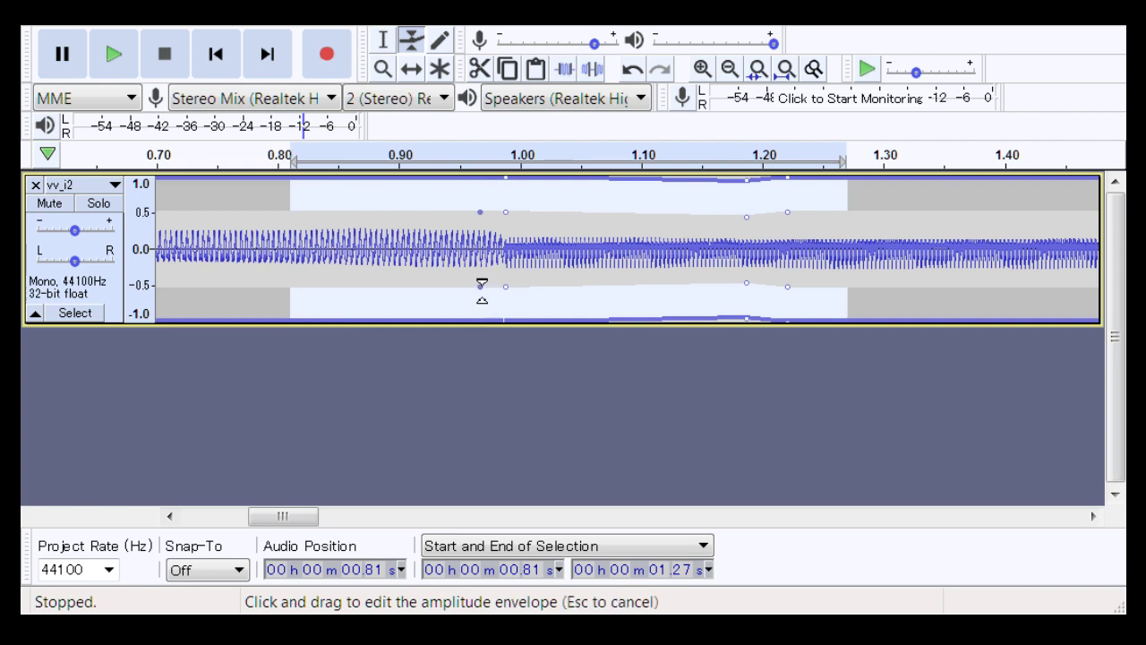
{"action": "left_click_drag", "start_coordinate": [482, 285], "coordinate": [486, 286]}
{"action": "left_click_drag", "start_coordinate": [332, 308], "coordinate": [362, 327]}
{"action": "left_click_drag", "start_coordinate": [483, 283], "coordinate": [496, 261]}
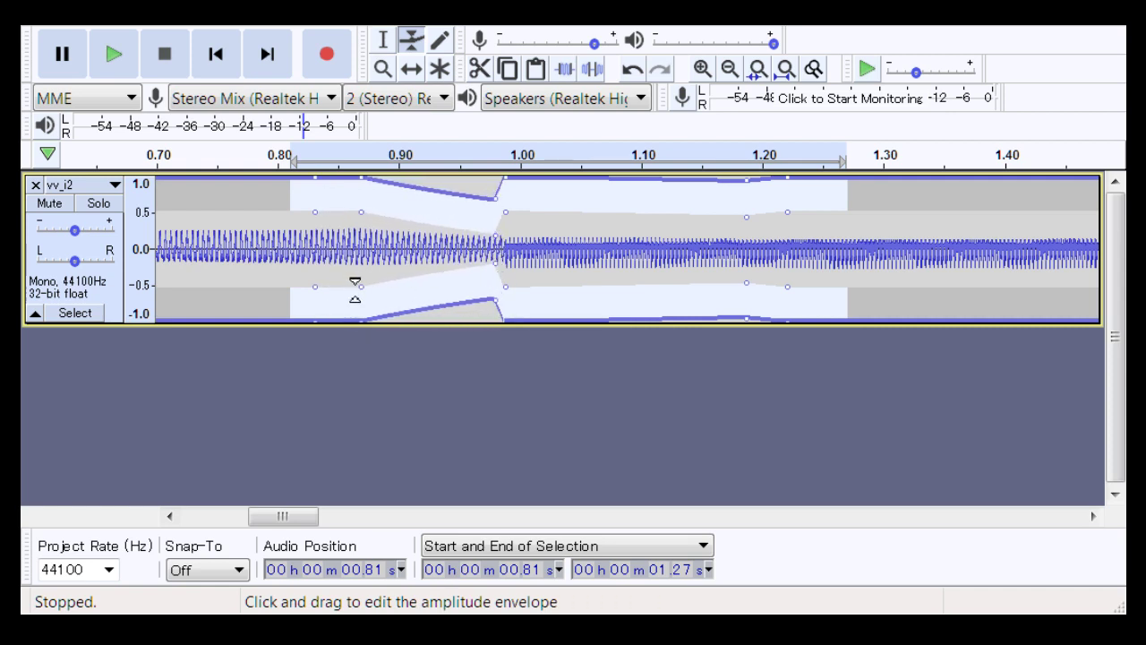
{"action": "left_click_drag", "start_coordinate": [355, 290], "coordinate": [371, 276]}
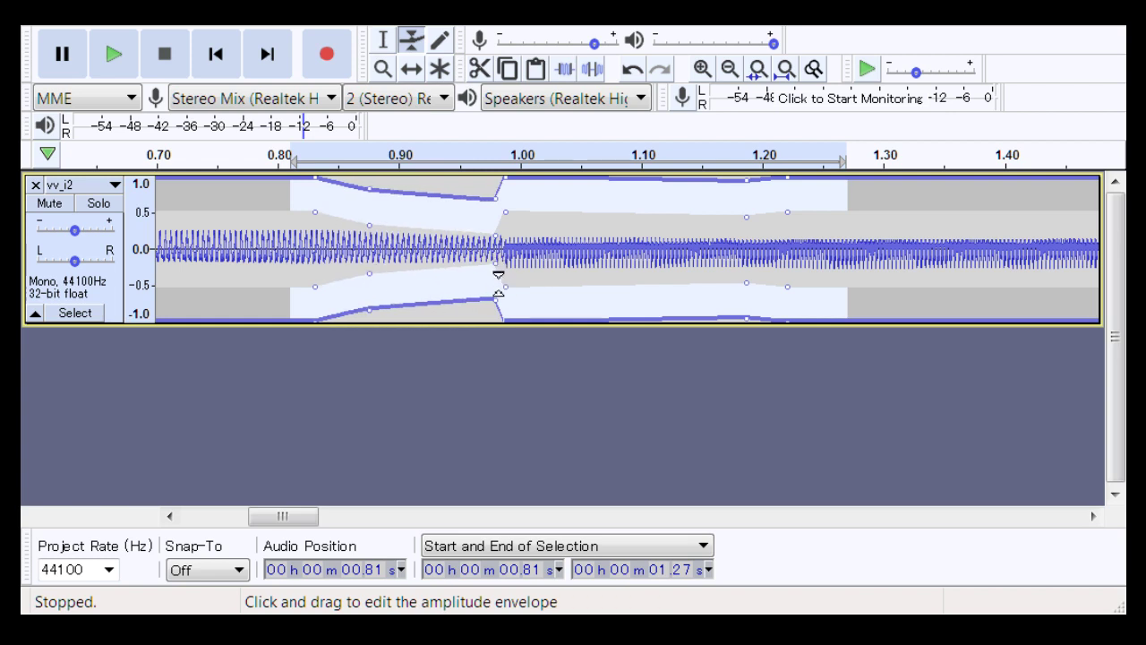
{"action": "left_click_drag", "start_coordinate": [514, 287], "coordinate": [525, 308]}
Play the reshaped first transition from about 0.58 to 1.52 s twice
{"action": "left_click", "coordinate": [383, 70]}
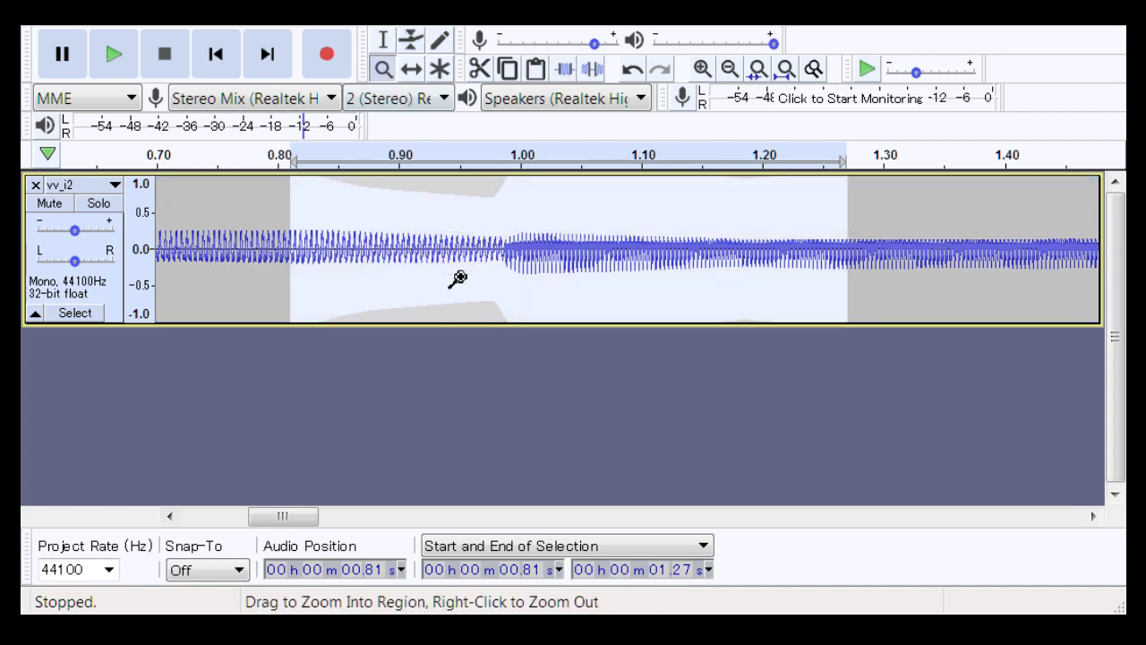
{"action": "right_click", "coordinate": [456, 277]}
{"action": "right_click", "coordinate": [456, 277]}
{"action": "right_click", "coordinate": [456, 277]}
{"action": "left_click", "coordinate": [384, 40]}
{"action": "left_click_drag", "start_coordinate": [247, 238], "coordinate": [387, 243]}
{"action": "key", "text": "space"}
{"action": "key", "text": "space"}
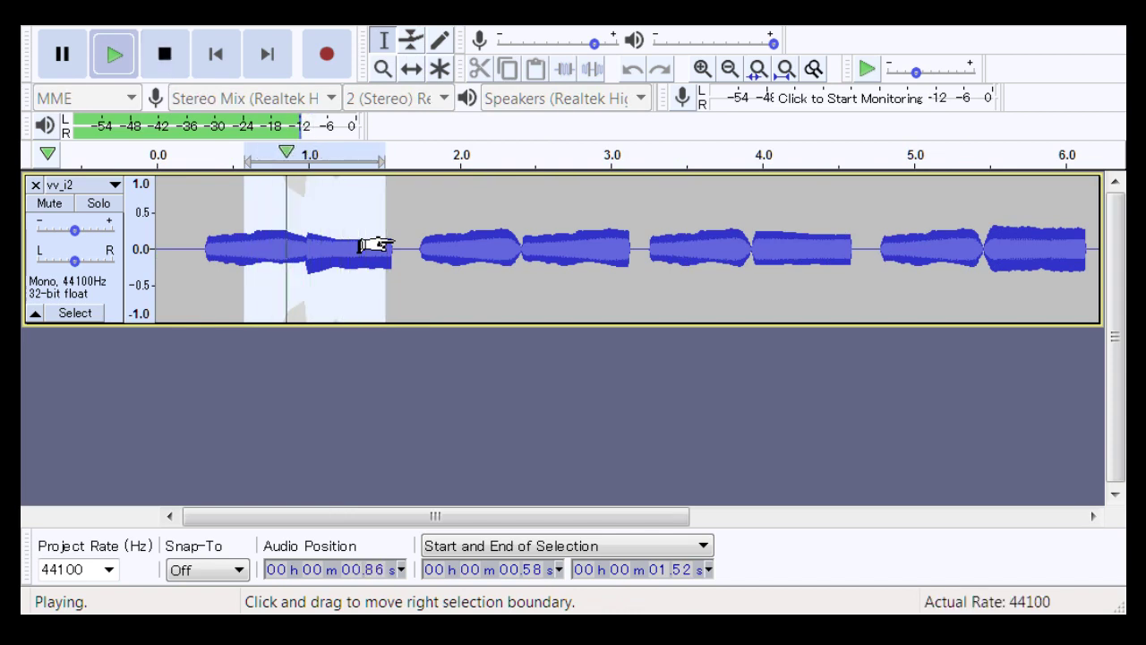
{"action": "key", "text": "space"}
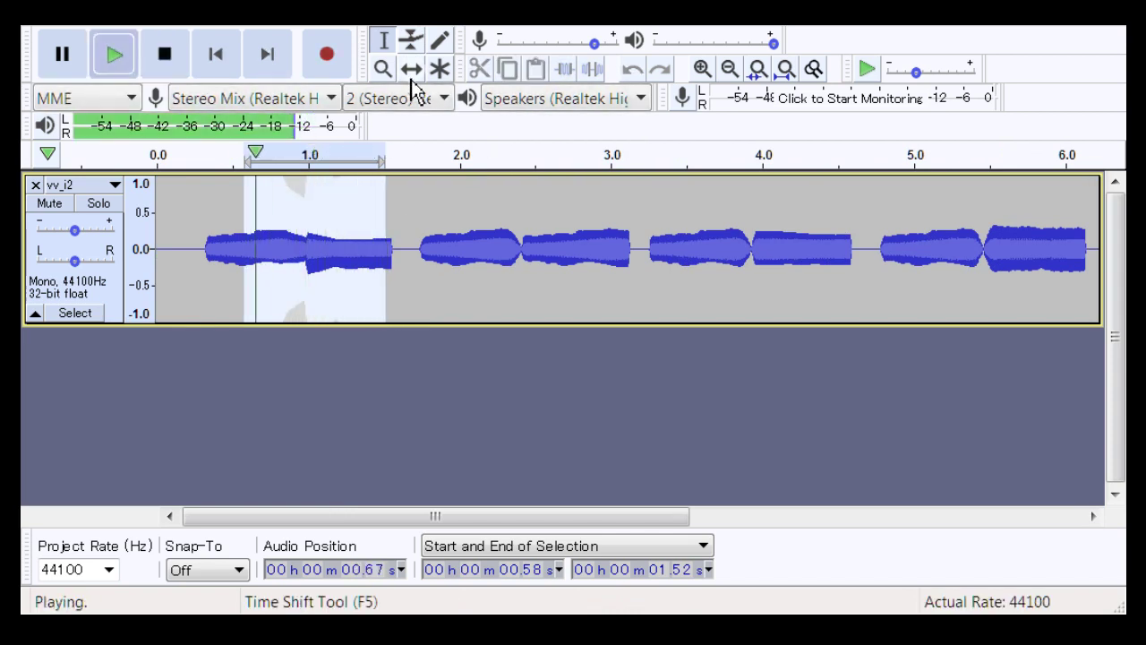
Reduce the envelope boost after the first transition slightly and shift its peak to about 1.01 s
{"action": "left_click", "coordinate": [383, 69]}
{"action": "left_click", "coordinate": [349, 243]}
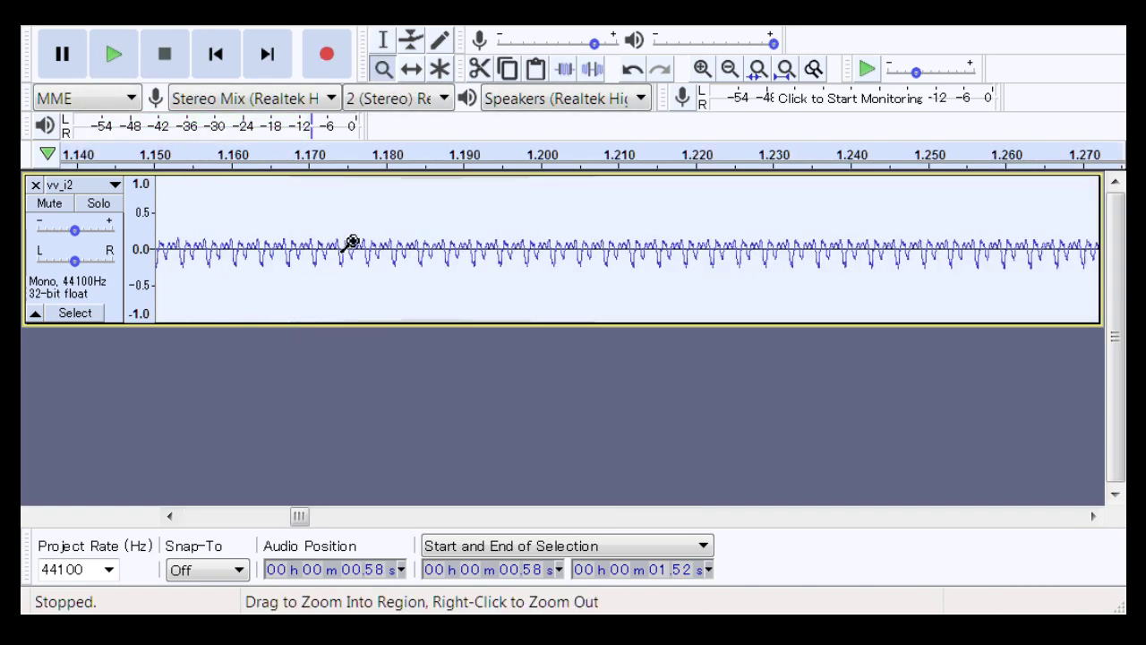
{"action": "right_click", "coordinate": [350, 242]}
{"action": "right_click", "coordinate": [350, 243]}
{"action": "right_click", "coordinate": [350, 243]}
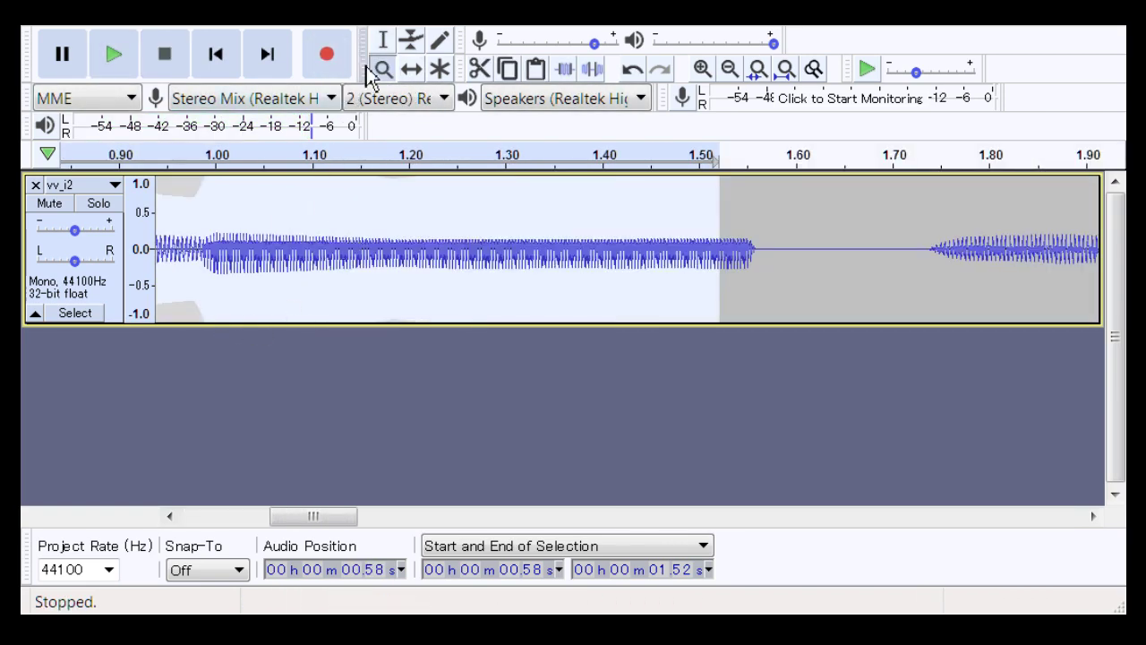
{"action": "left_click", "coordinate": [383, 41]}
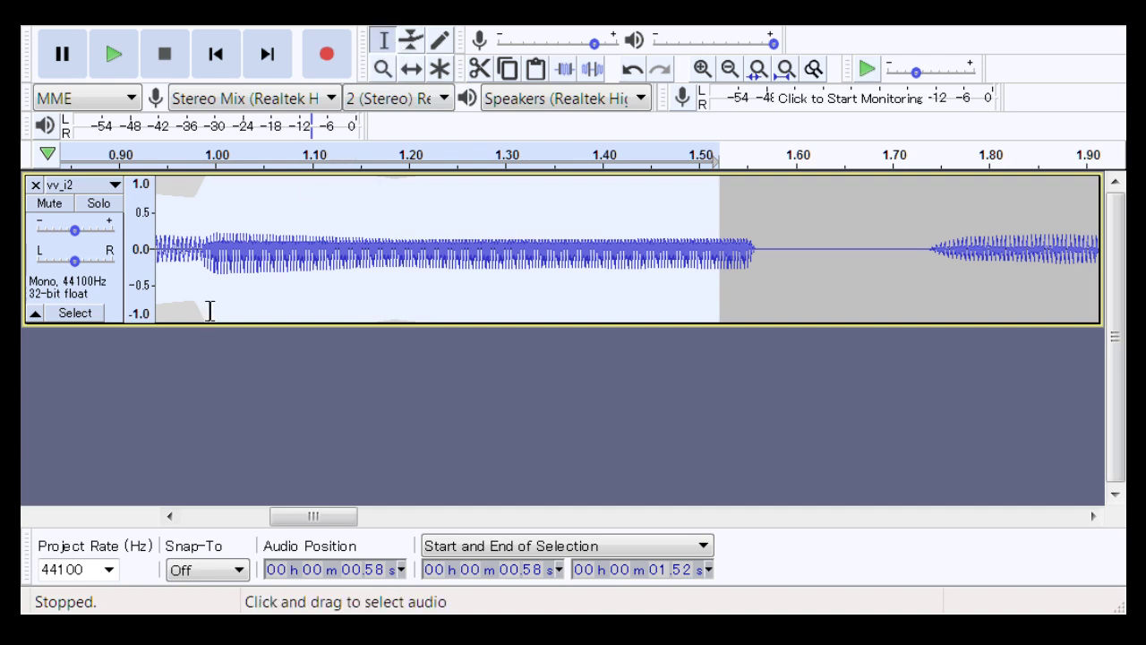
{"action": "left_click", "coordinate": [412, 41]}
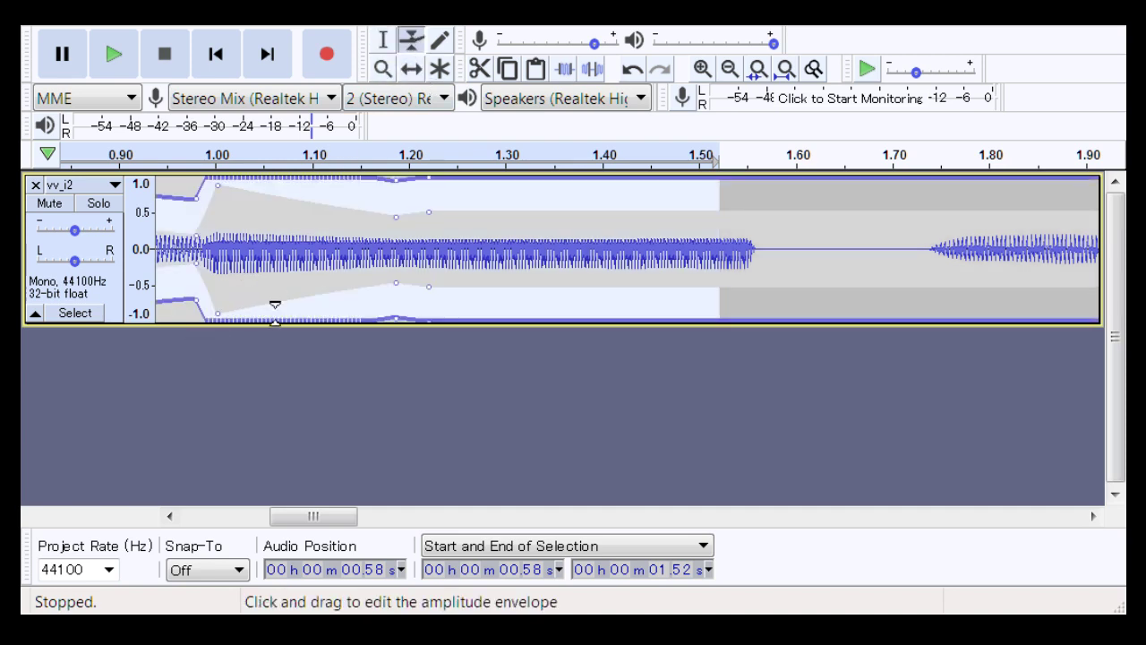
{"action": "left_click_drag", "start_coordinate": [223, 313], "coordinate": [227, 306]}
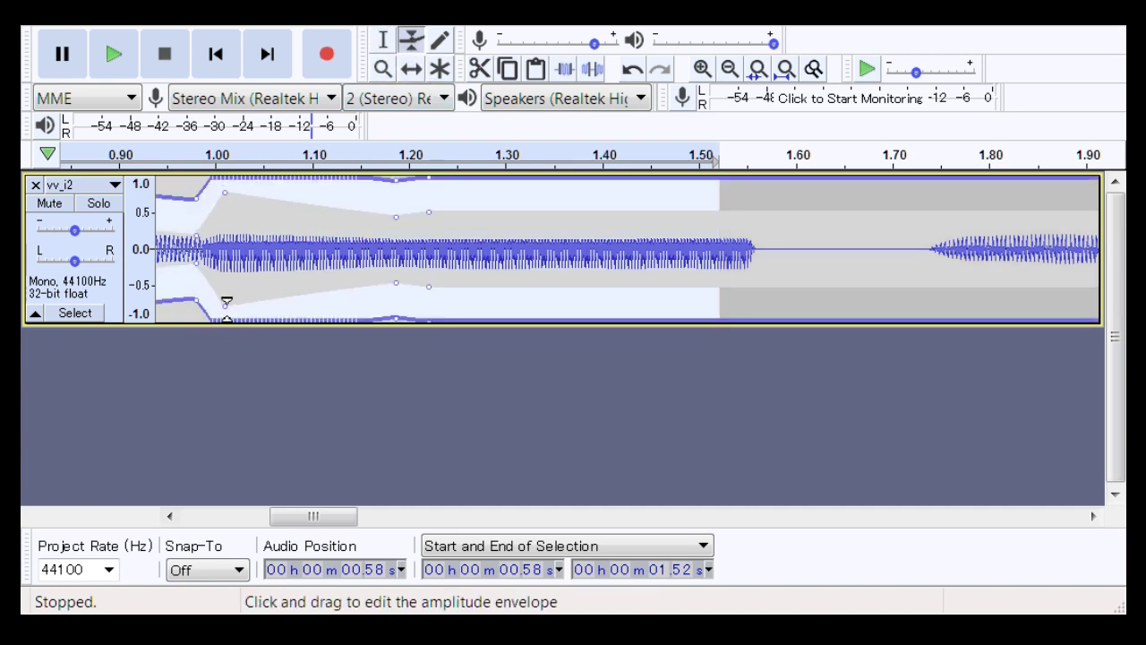
Play the first transition with the softened boost from about 0.65 to 1.51 s
{"action": "left_click", "coordinate": [383, 69]}
{"action": "right_click", "coordinate": [384, 274]}
{"action": "right_click", "coordinate": [384, 274]}
{"action": "left_click", "coordinate": [383, 41]}
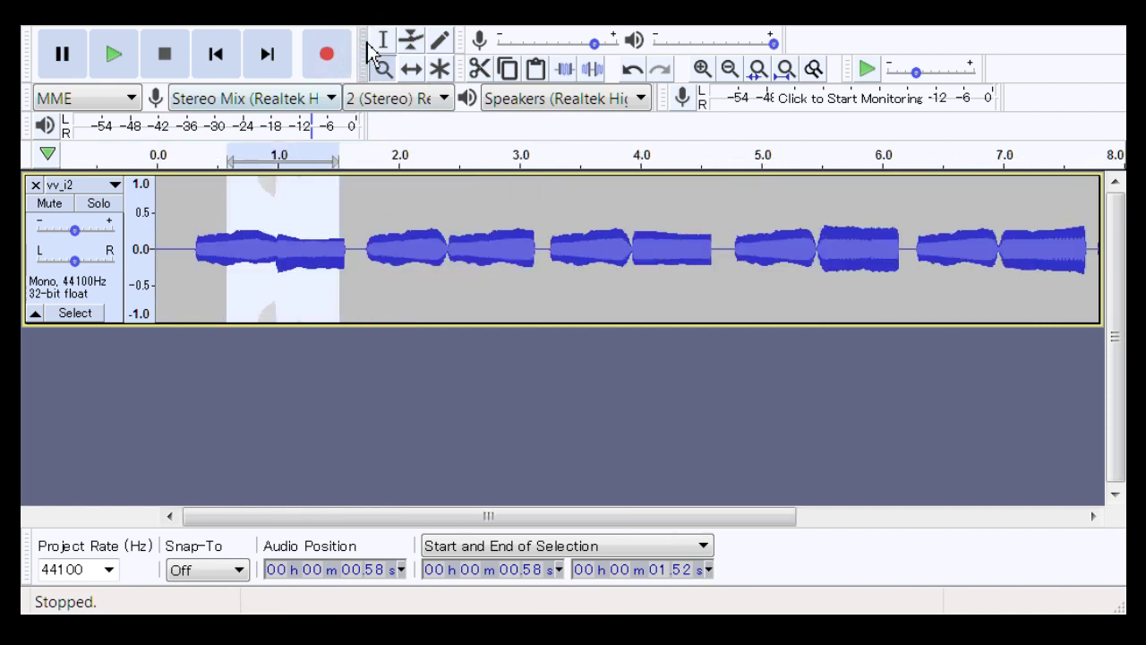
{"action": "left_click_drag", "start_coordinate": [236, 244], "coordinate": [339, 236]}
{"action": "key", "text": "space"}
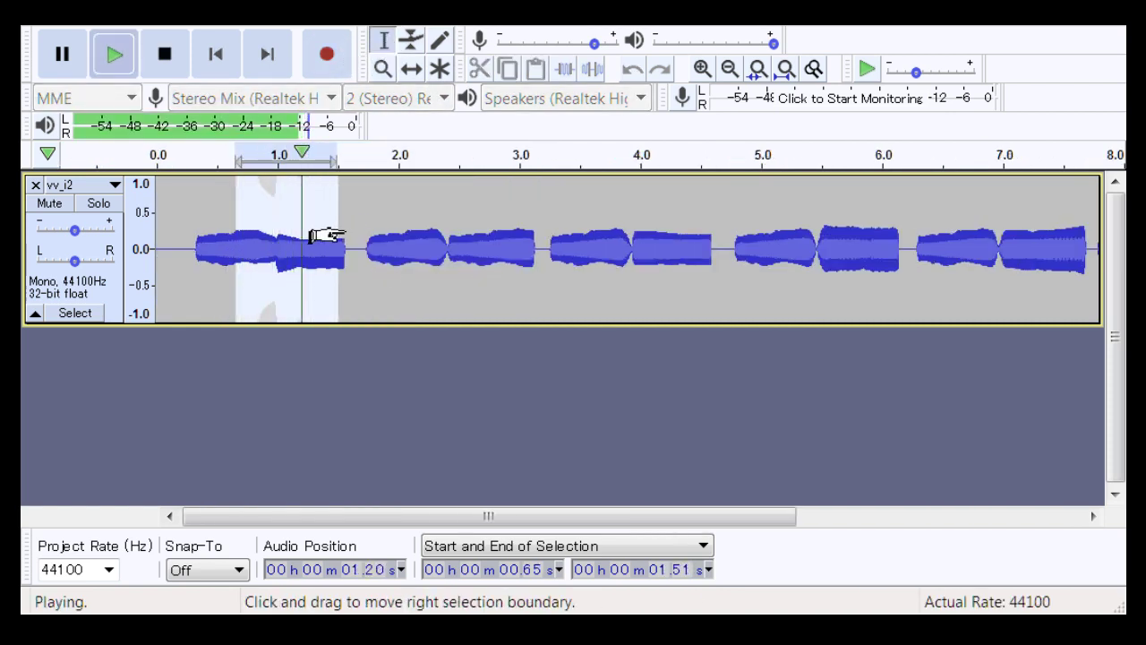
{"action": "key", "text": "space"}
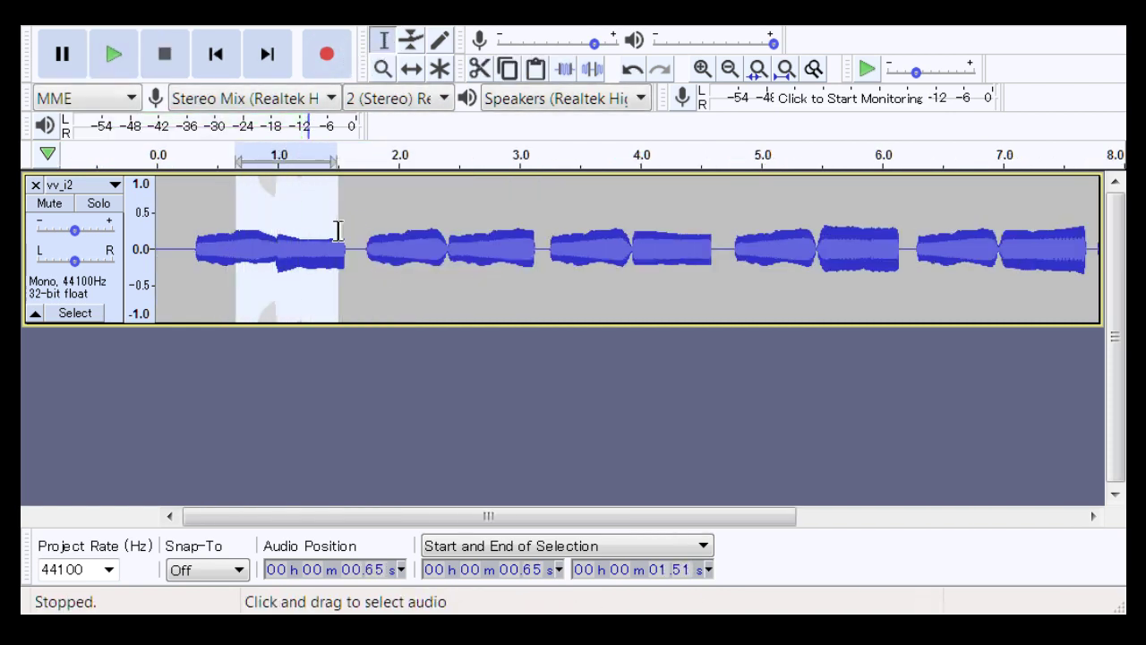
{"action": "key", "text": "space"}
Delete the near-silent dip in the second vv_i2 transition, starting the cut at about 2.376 s
{"action": "left_click", "coordinate": [385, 71]}
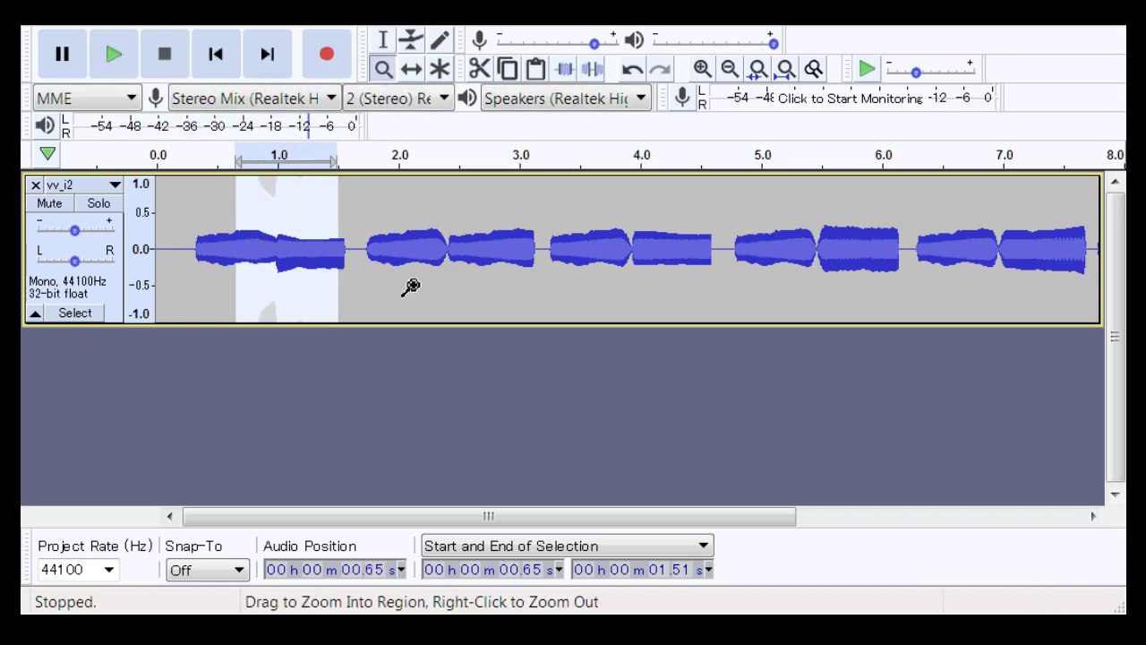
{"action": "left_click_drag", "start_coordinate": [474, 282], "coordinate": [474, 281]}
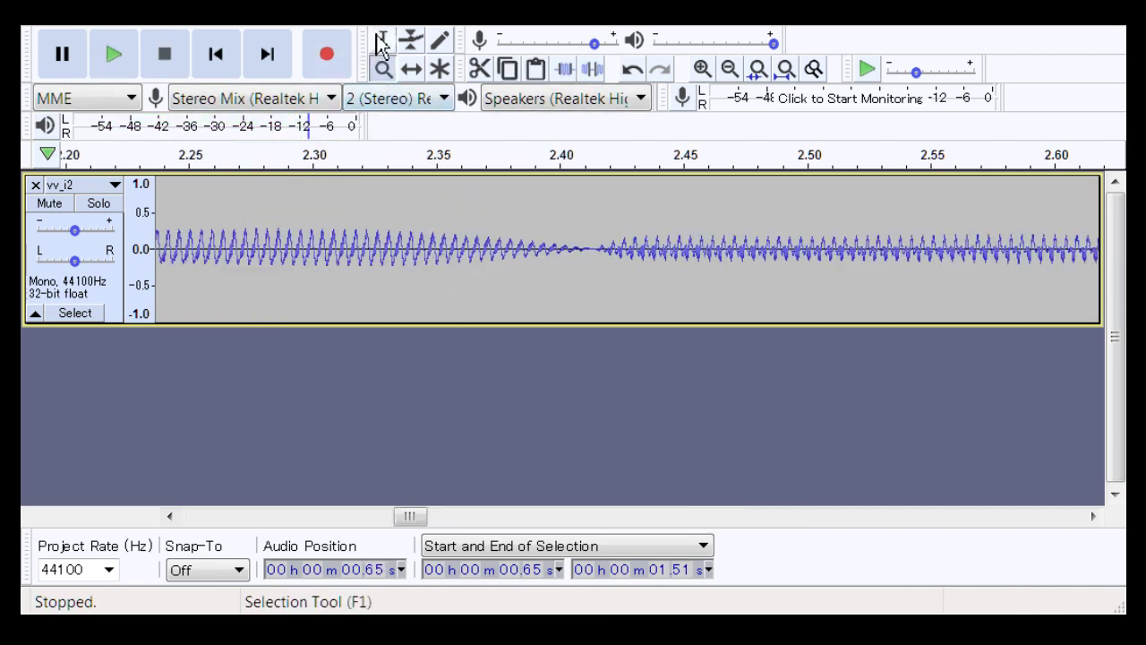
{"action": "left_click_drag", "start_coordinate": [394, 250], "coordinate": [690, 252]}
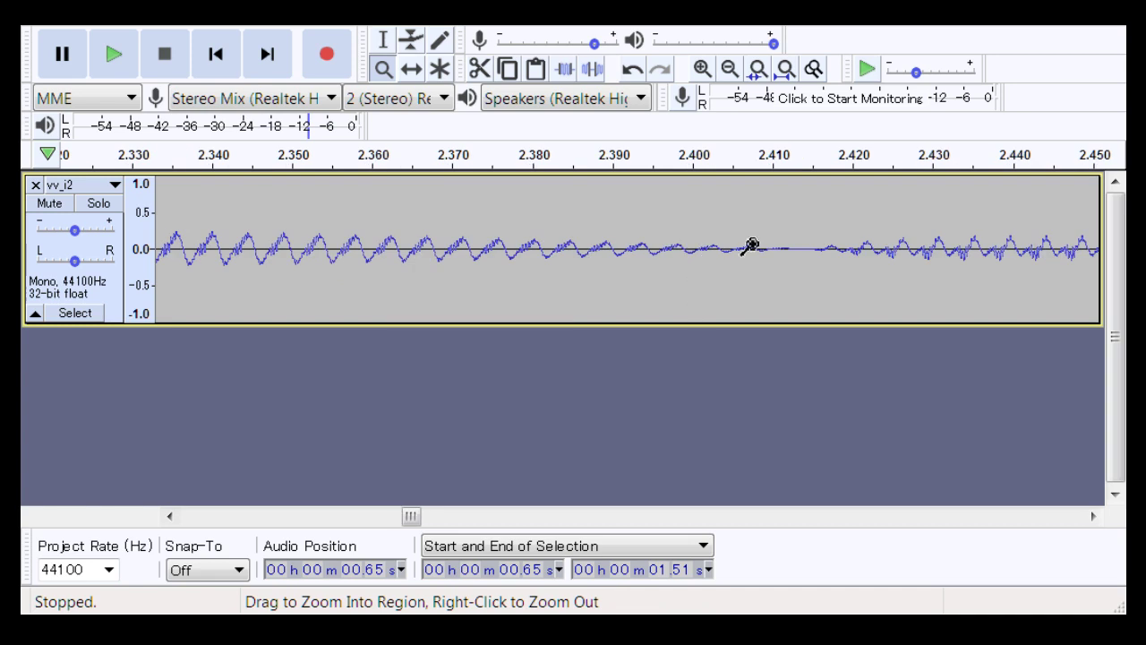
{"action": "left_click", "coordinate": [1094, 518]}
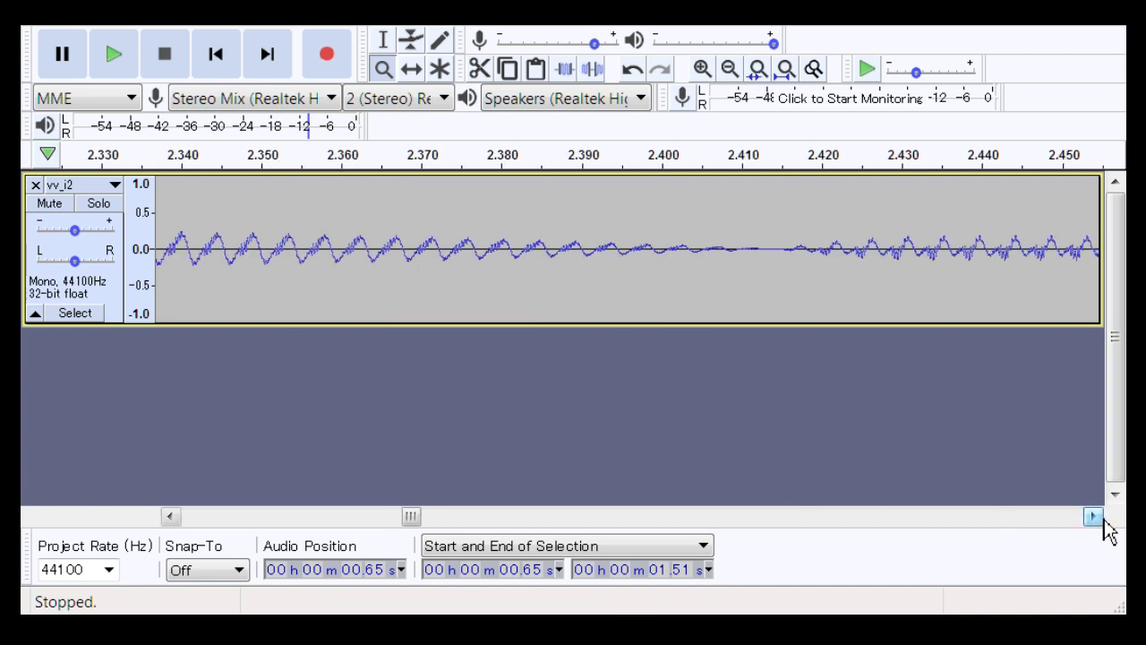
{"action": "left_click", "coordinate": [384, 45]}
{"action": "left_click_drag", "start_coordinate": [337, 271], "coordinate": [902, 296]}
{"action": "key", "text": "Left"}
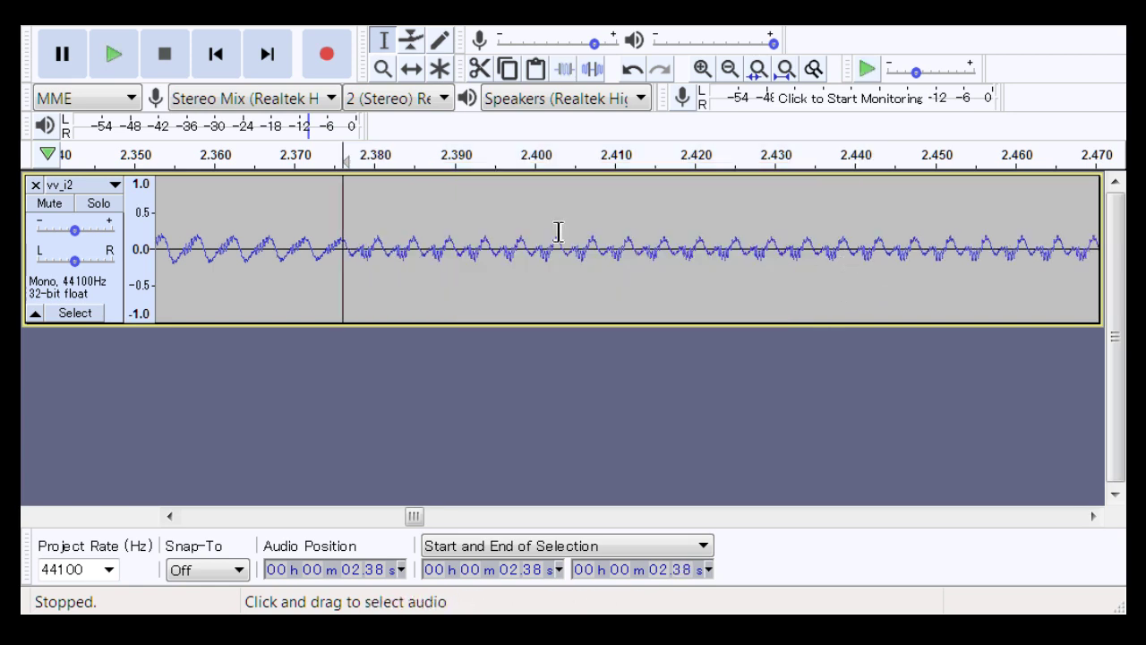
Play the cut second transition from about 2.36 to 2.44 s, and again from about 2.20 to 2.68 s
{"action": "left_click_drag", "start_coordinate": [205, 226], "coordinate": [822, 263]}
{"action": "key", "text": "space"}
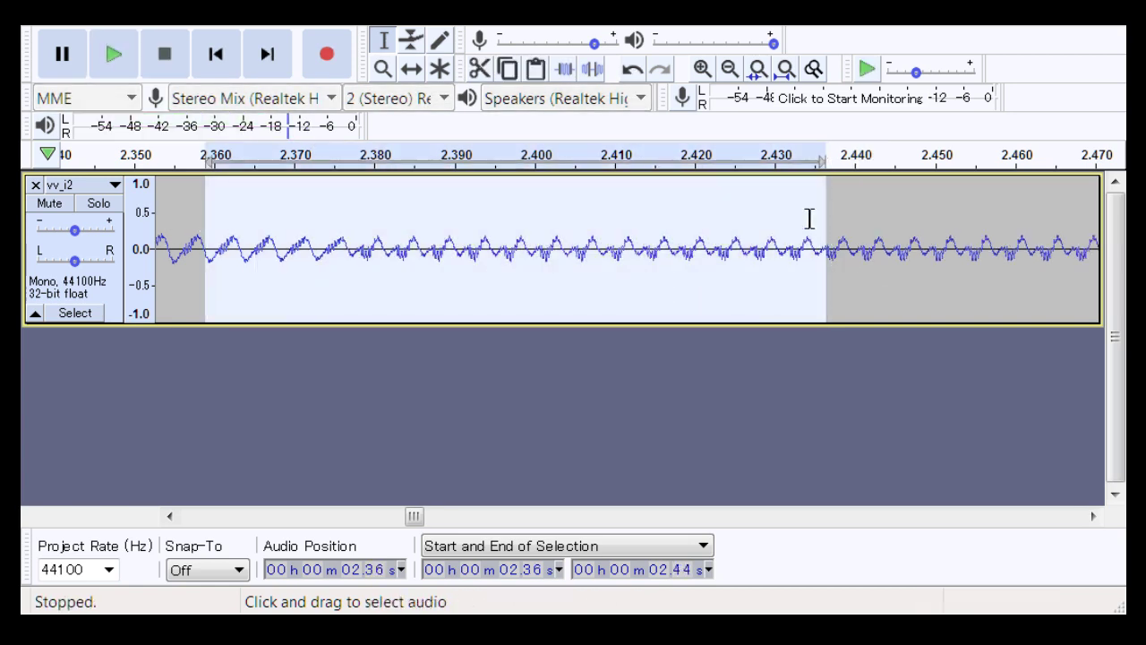
{"action": "key", "text": "space"}
{"action": "left_click", "coordinate": [383, 69]}
{"action": "right_click", "coordinate": [512, 238]}
{"action": "right_click", "coordinate": [511, 238]}
{"action": "right_click", "coordinate": [511, 238]}
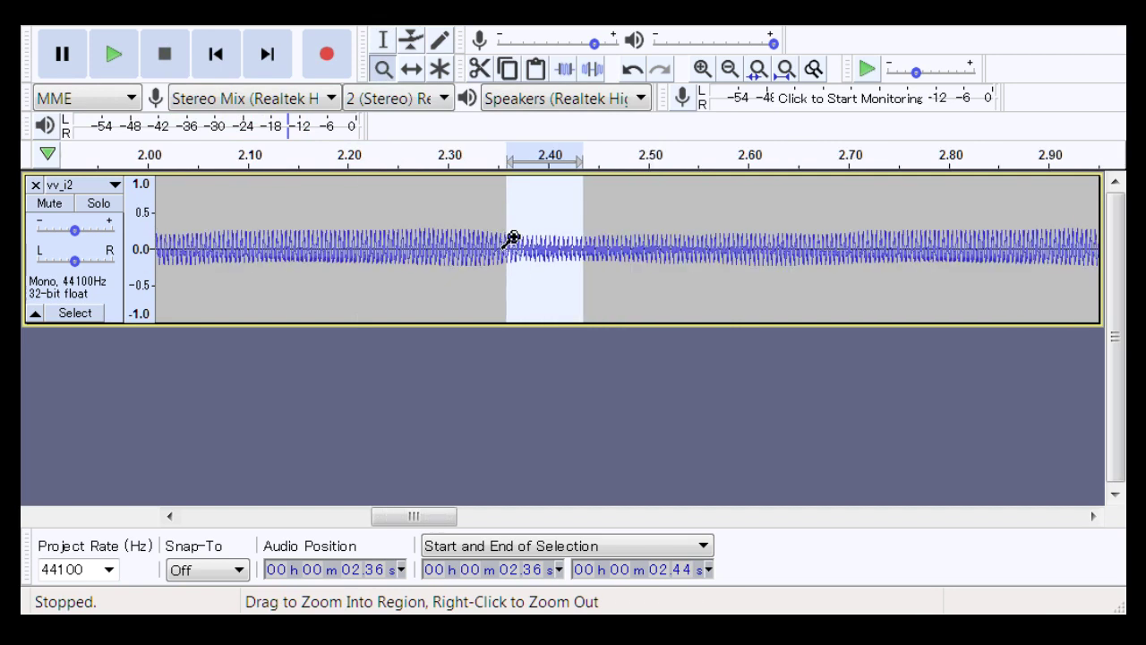
{"action": "left_click", "coordinate": [384, 40]}
{"action": "left_click_drag", "start_coordinate": [350, 241], "coordinate": [825, 256]}
{"action": "key", "text": "space"}
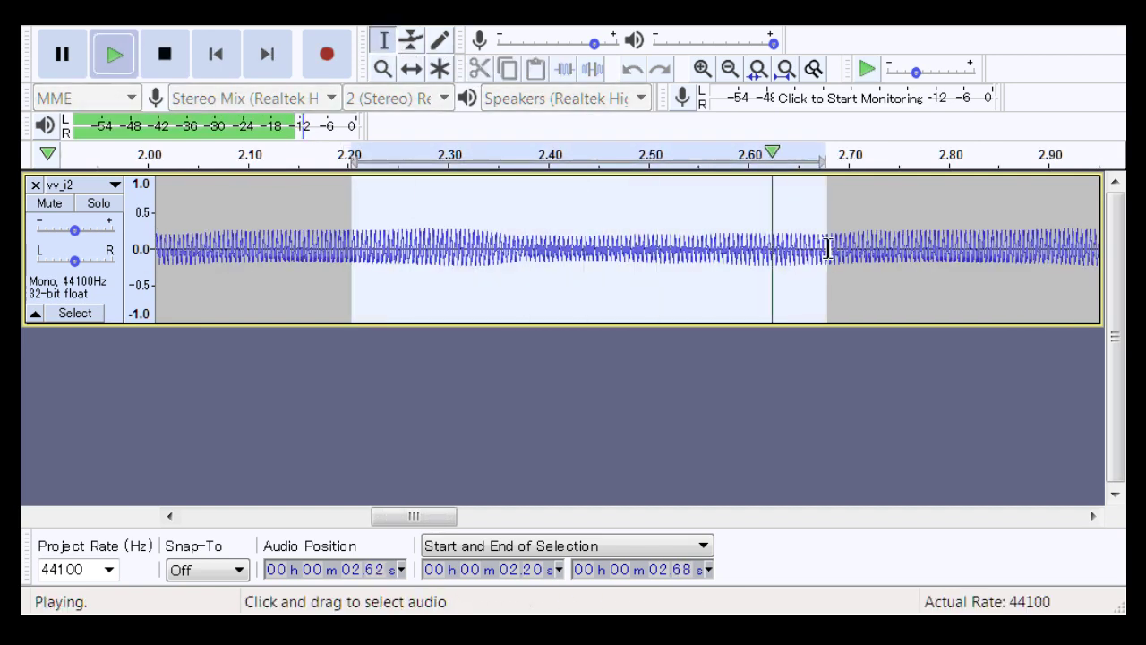
Fade the second transition's envelope from about 2.21 s to a low near 2.37 s, with a boost near 2.39 s tapering by about 2.46 s
{"action": "left_click", "coordinate": [411, 40]}
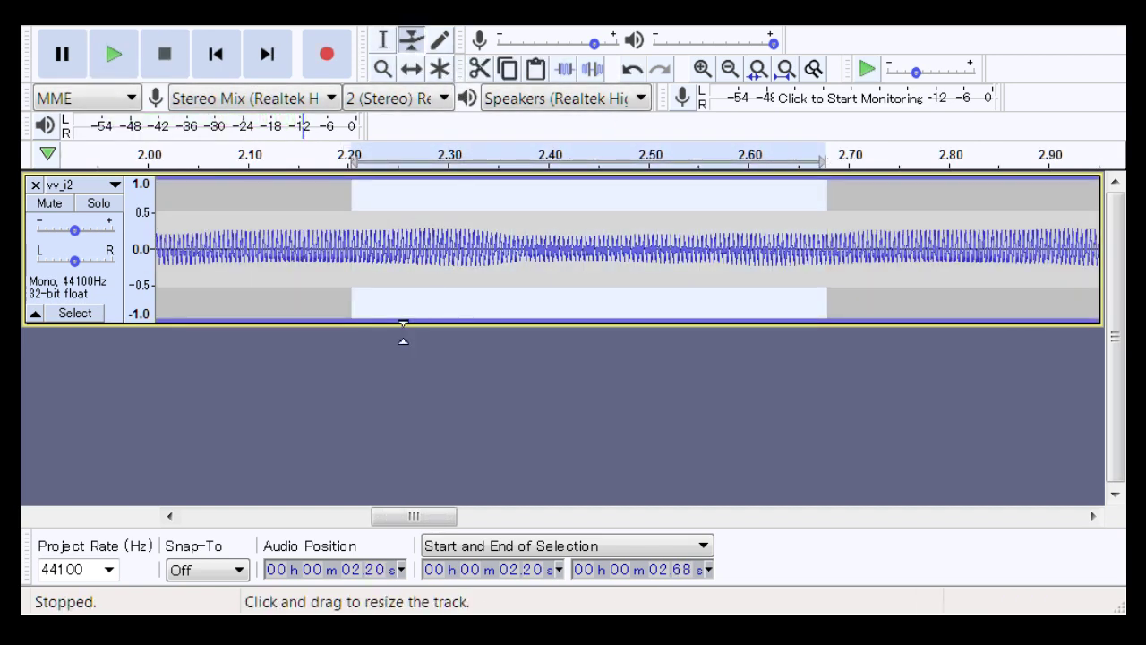
{"action": "left_click", "coordinate": [360, 320]}
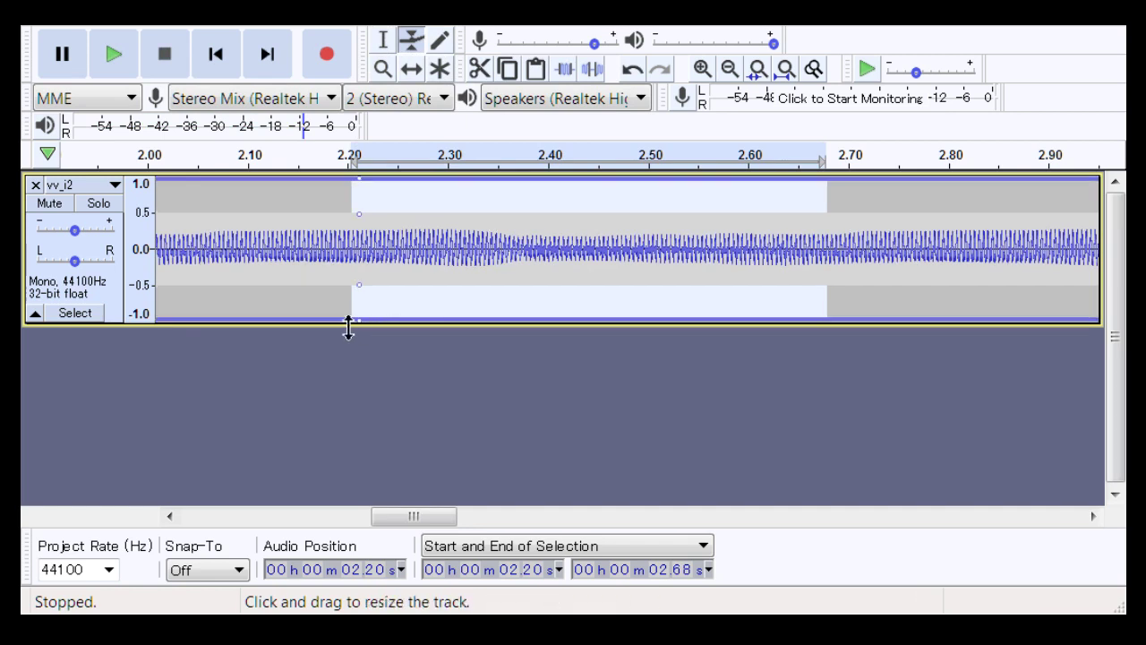
{"action": "left_click_drag", "start_coordinate": [337, 325], "coordinate": [339, 315]}
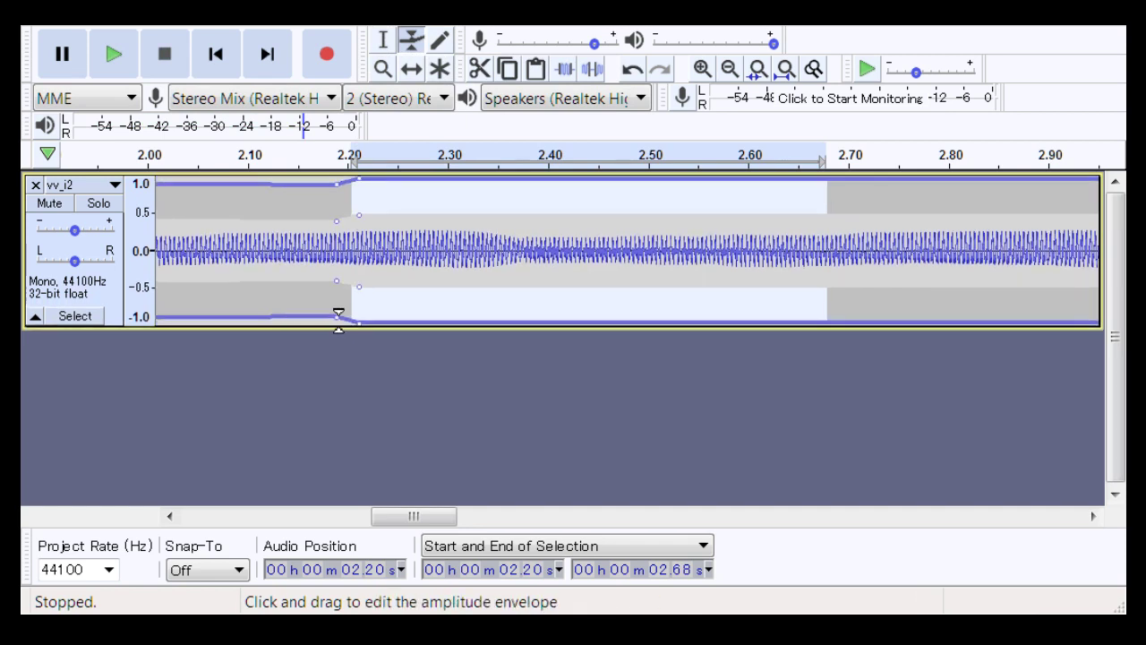
{"action": "key", "text": "ctrl+z"}
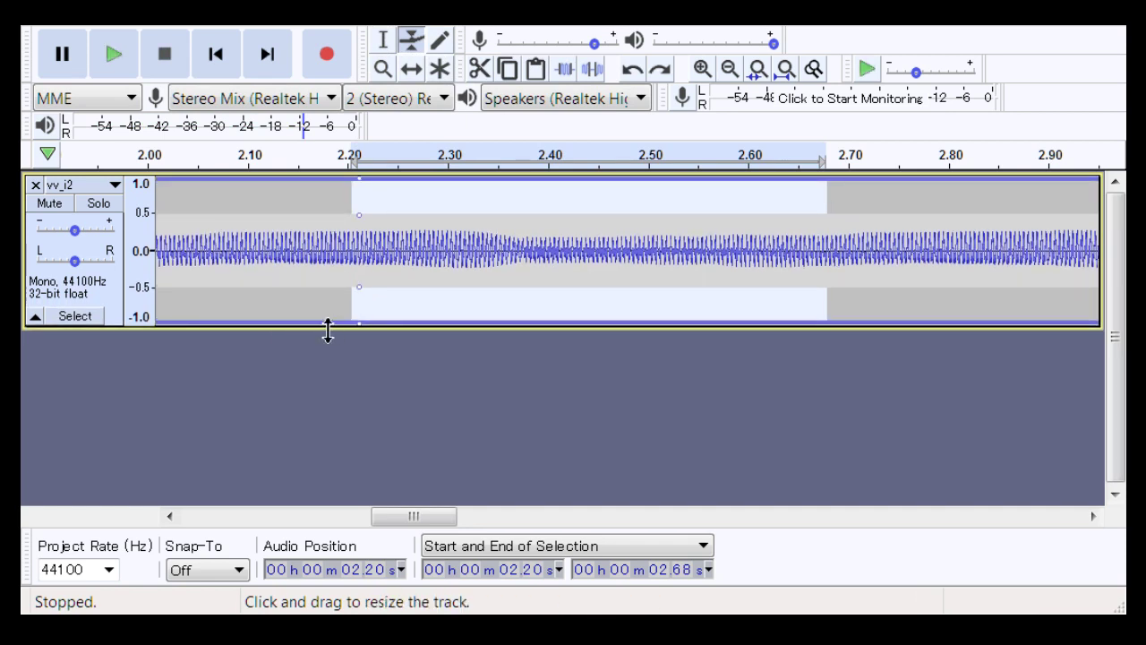
{"action": "left_click_drag", "start_coordinate": [328, 321], "coordinate": [326, 326]}
{"action": "left_click", "coordinate": [529, 316]}
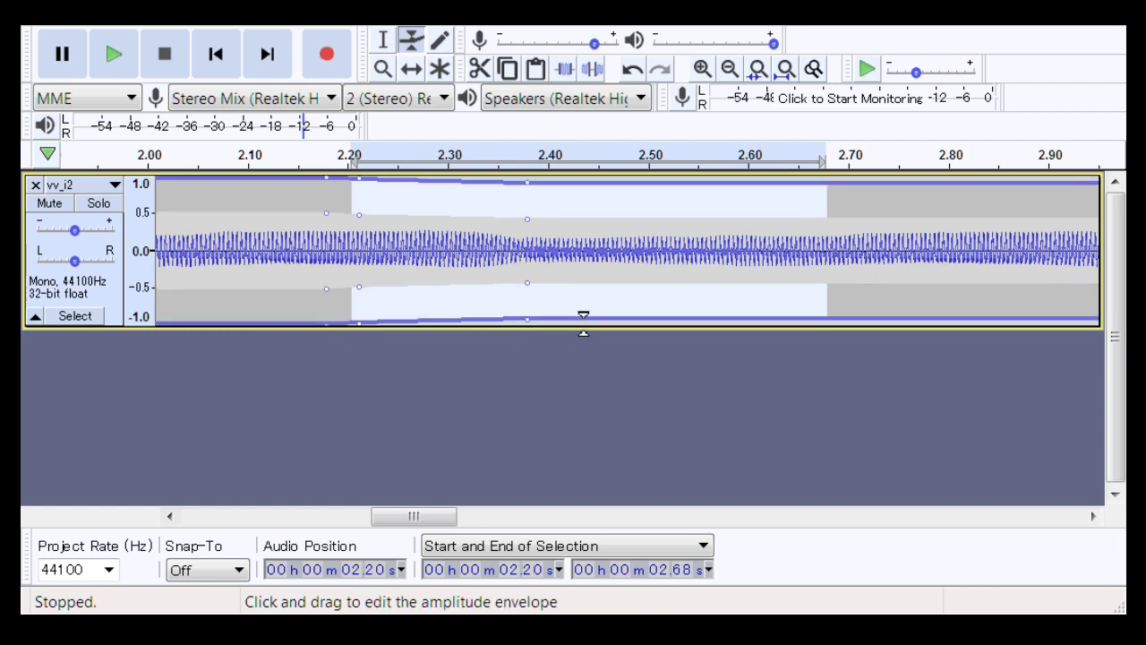
{"action": "left_click_drag", "start_coordinate": [583, 315], "coordinate": [589, 326]}
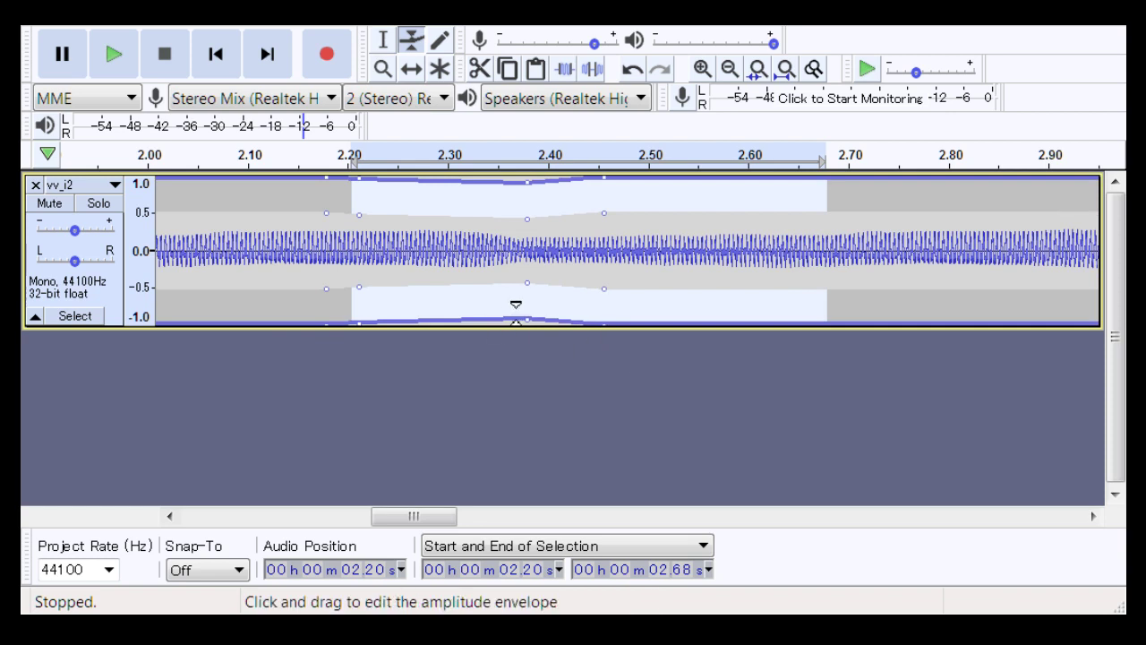
{"action": "left_click_drag", "start_coordinate": [515, 320], "coordinate": [541, 284]}
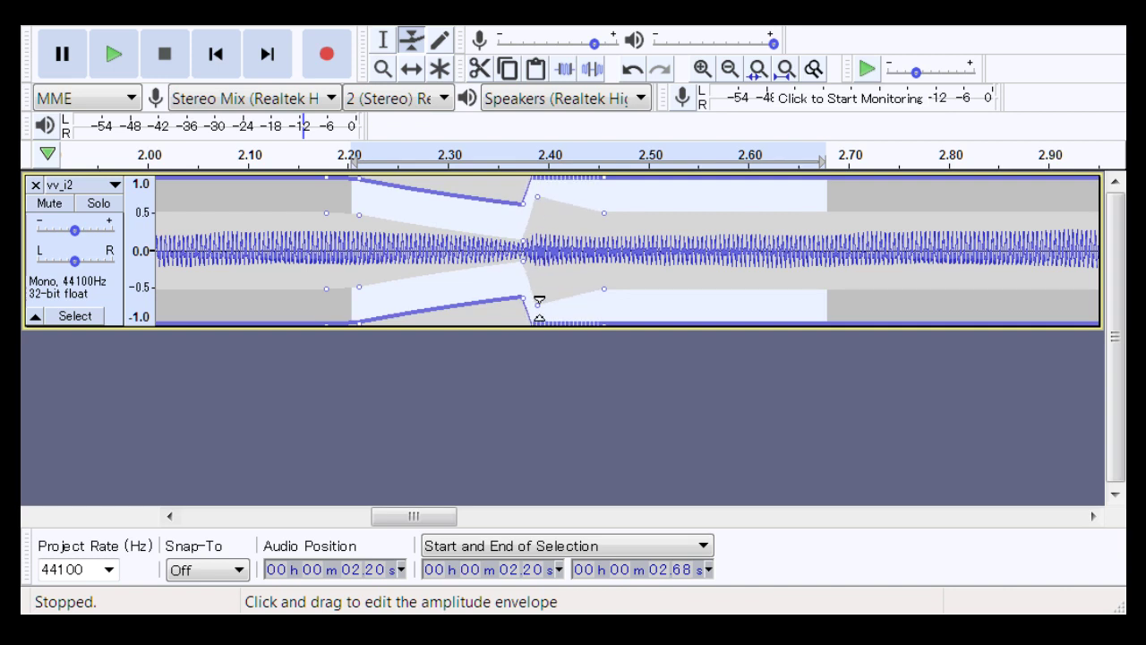
Play the reshaped second transition from about 2.20 to 2.68 s
{"action": "left_click", "coordinate": [382, 69]}
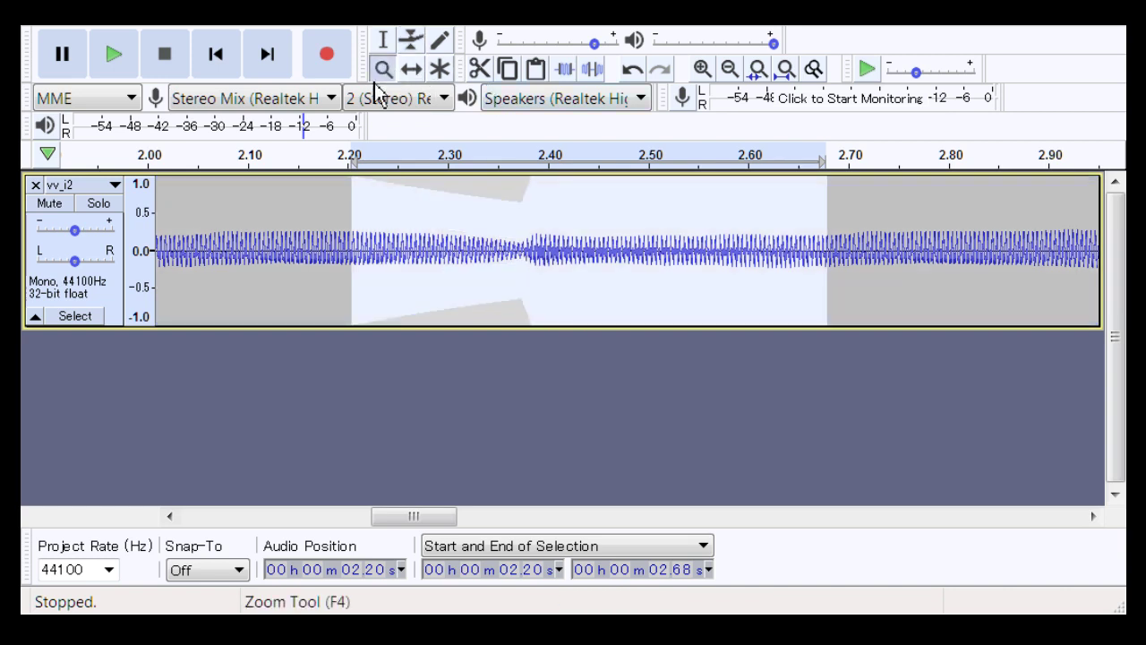
{"action": "left_click", "coordinate": [829, 266]}
{"action": "key", "text": "space"}
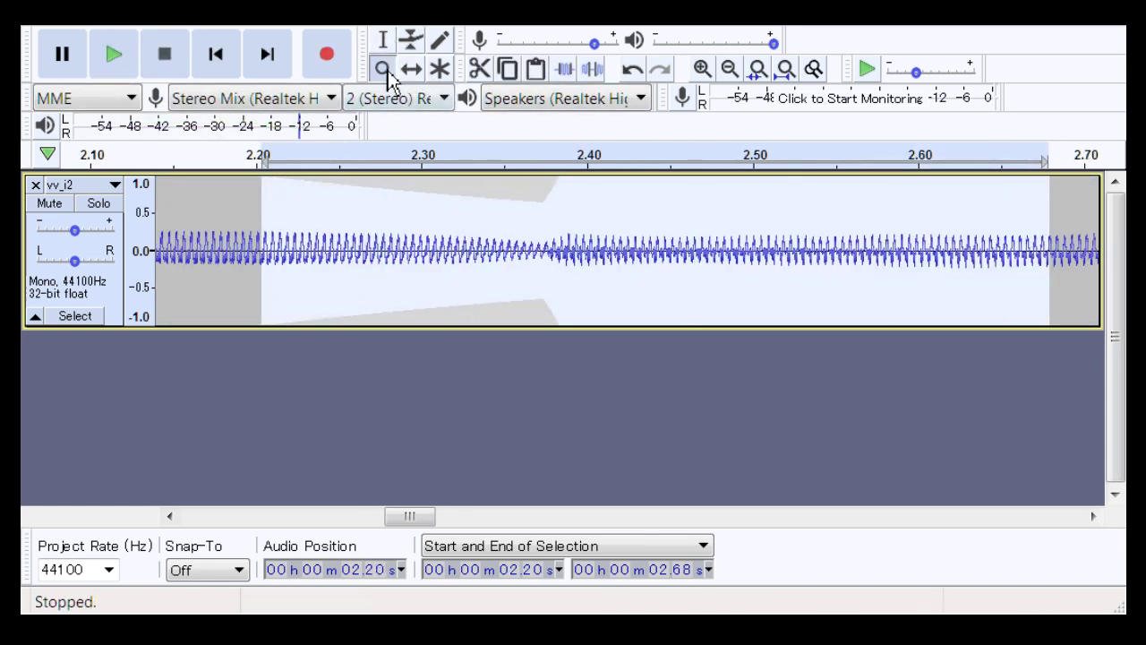
{"action": "left_click", "coordinate": [581, 259]}
{"action": "key", "text": "space"}
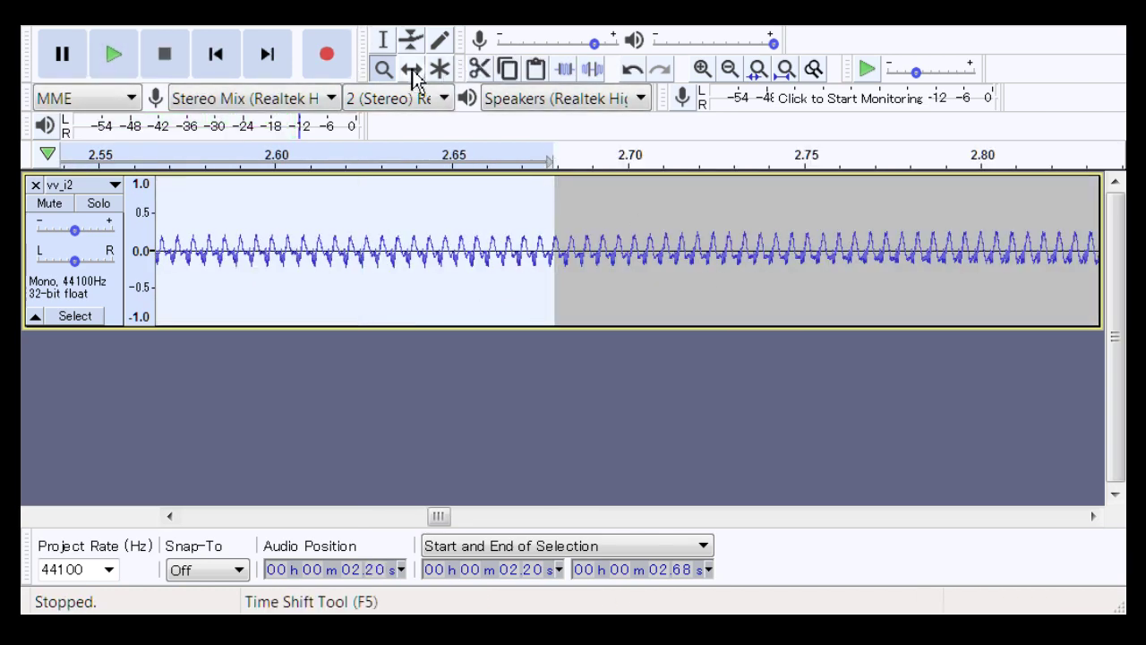
Reshape the low of the second transition's envelope, fading it further down around 2.37 s before the rise near 2.38 s
{"action": "right_click", "coordinate": [510, 322]}
{"action": "right_click", "coordinate": [499, 201]}
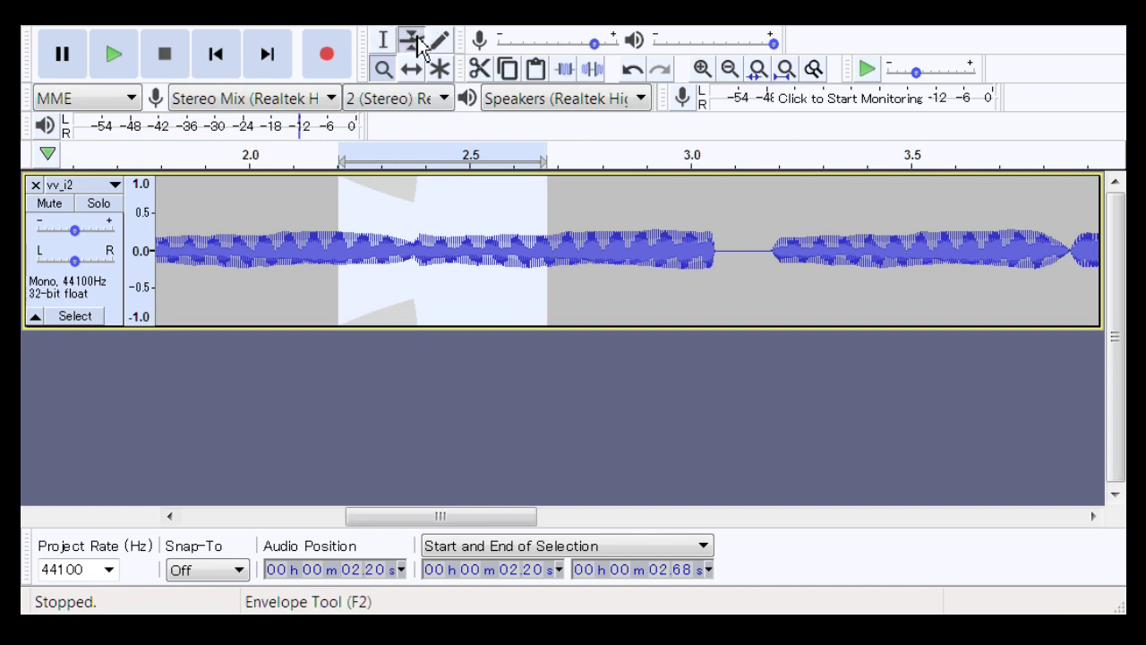
{"action": "left_click_drag", "start_coordinate": [296, 248], "coordinate": [459, 258]}
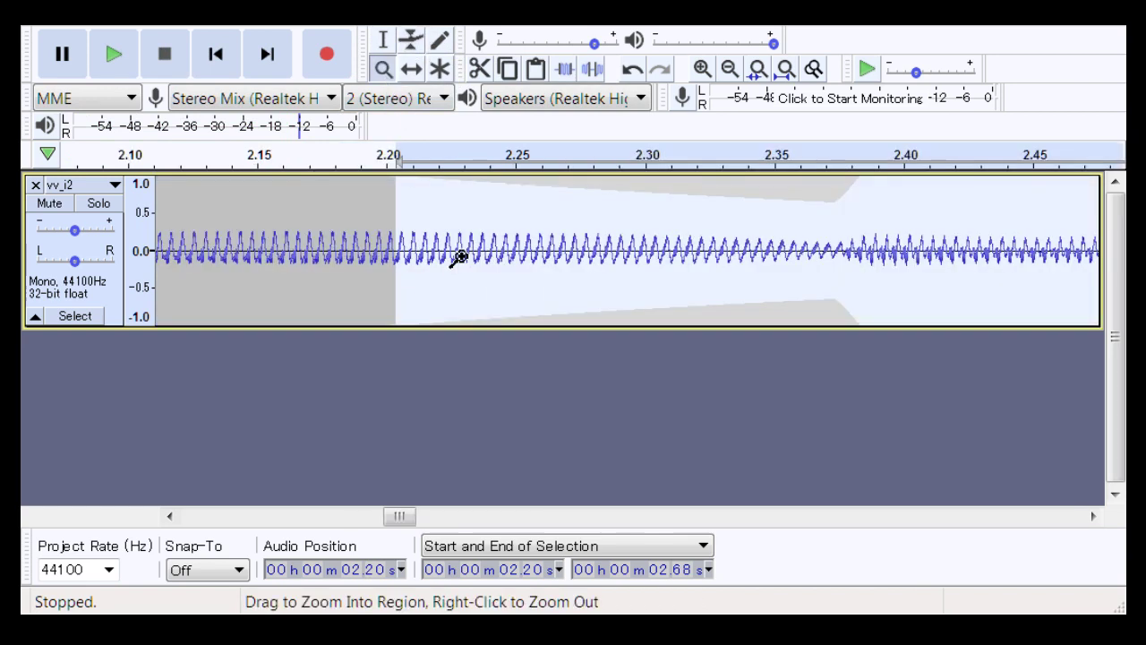
{"action": "left_click", "coordinate": [411, 39]}
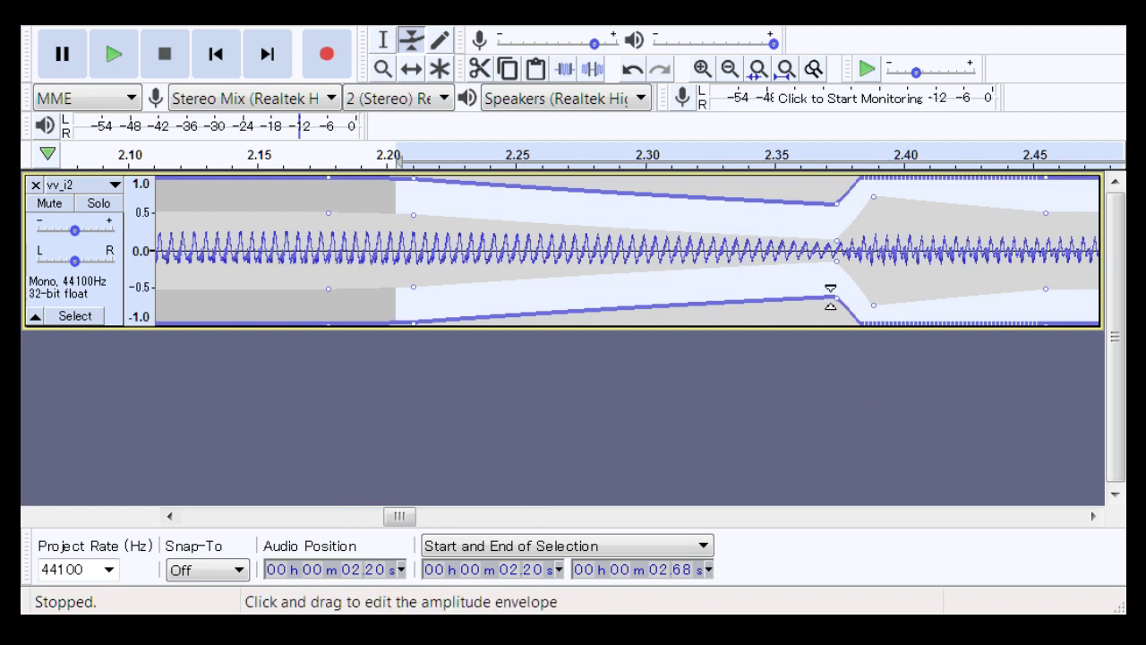
{"action": "mouse_move", "coordinate": [830, 296]}
{"action": "left_mouse_down"}
{"action": "mouse_move", "coordinate": [812, 295]}
{"action": "mouse_move", "coordinate": [845, 285]}
{"action": "left_mouse_up"}
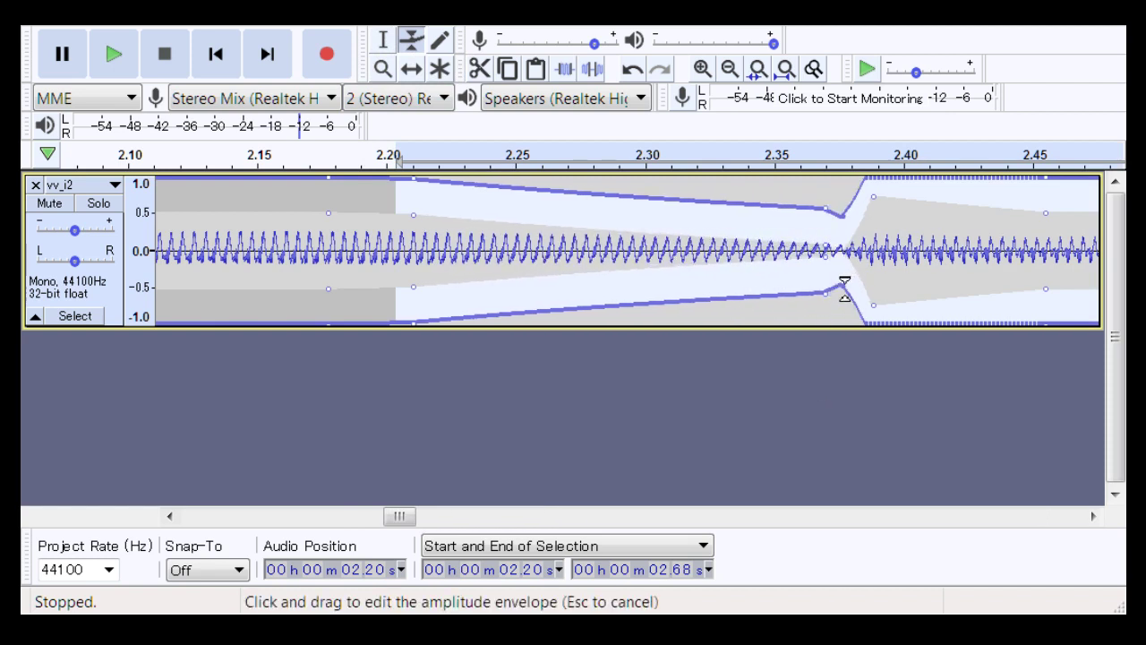
Play the reshaped second transition from about 2.06 to 2.59 s
{"action": "left_click", "coordinate": [385, 69]}
{"action": "right_click", "coordinate": [579, 269]}
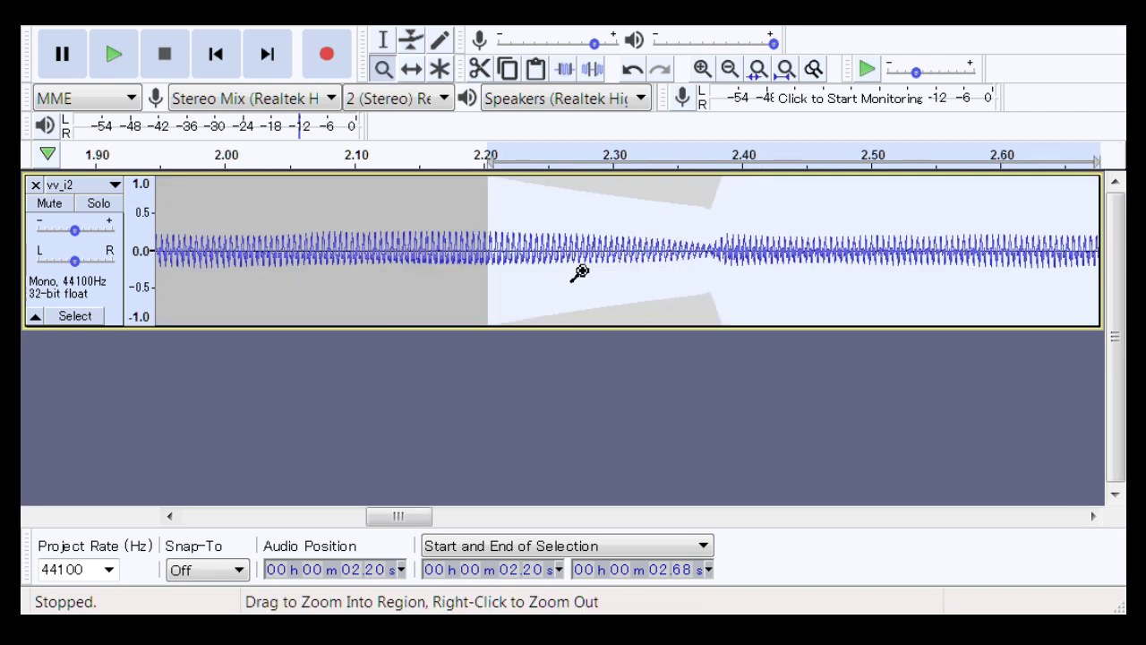
{"action": "left_click", "coordinate": [384, 40]}
{"action": "left_click_drag", "start_coordinate": [301, 206], "coordinate": [982, 313]}
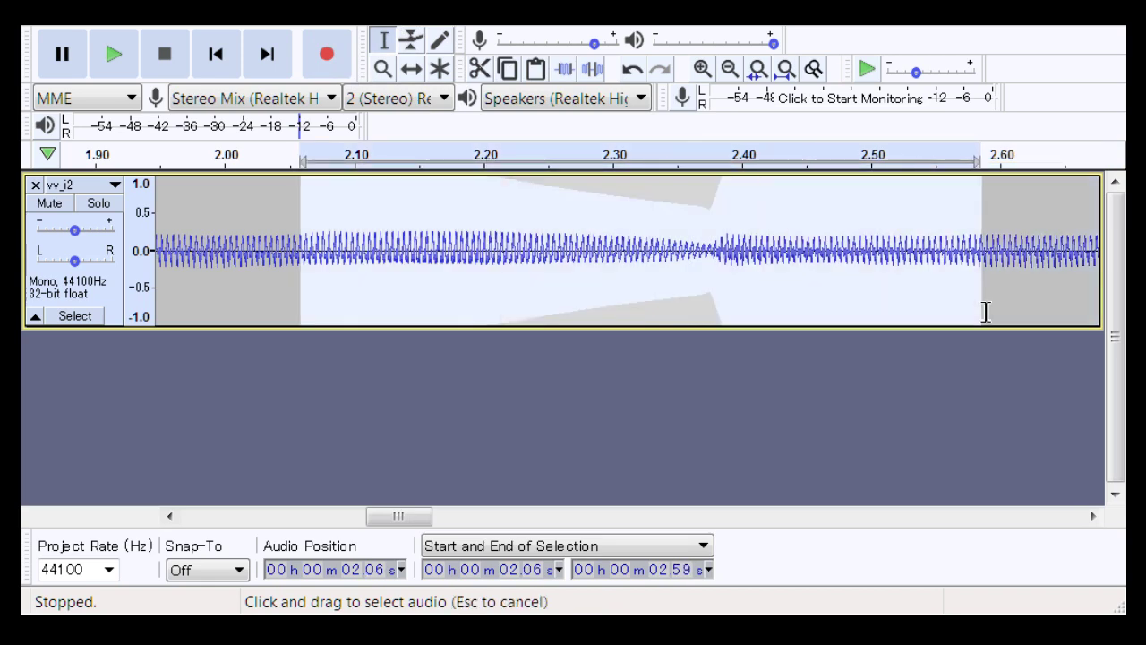
{"action": "key", "text": "space"}
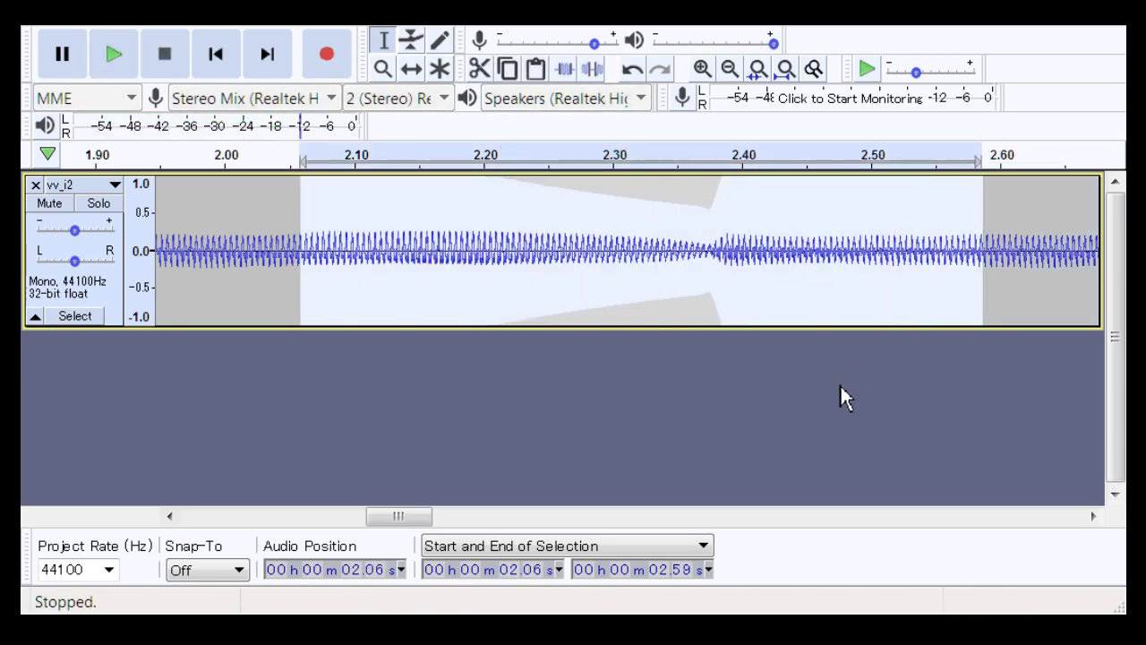
{"action": "key", "text": "space"}
Delete the near-silent dip in the third vv_i2 transition, from about 3.835 to 3.894 s
{"action": "left_click_drag", "start_coordinate": [405, 517], "coordinate": [567, 378]}
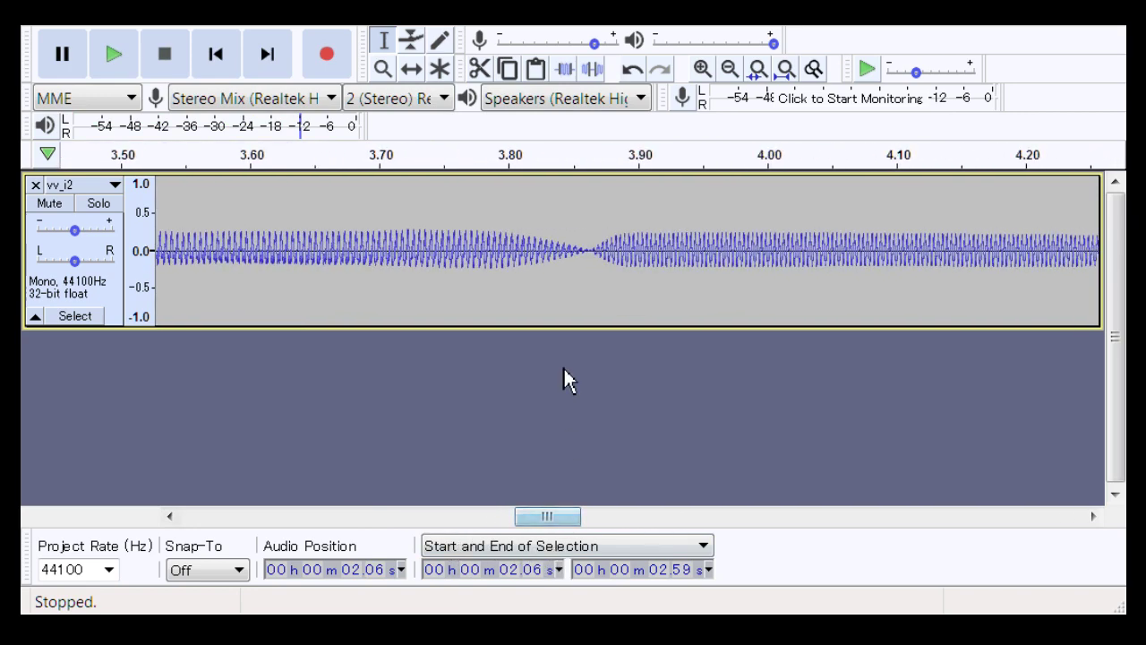
{"action": "left_click", "coordinate": [383, 69]}
{"action": "left_click_drag", "start_coordinate": [438, 268], "coordinate": [819, 284]}
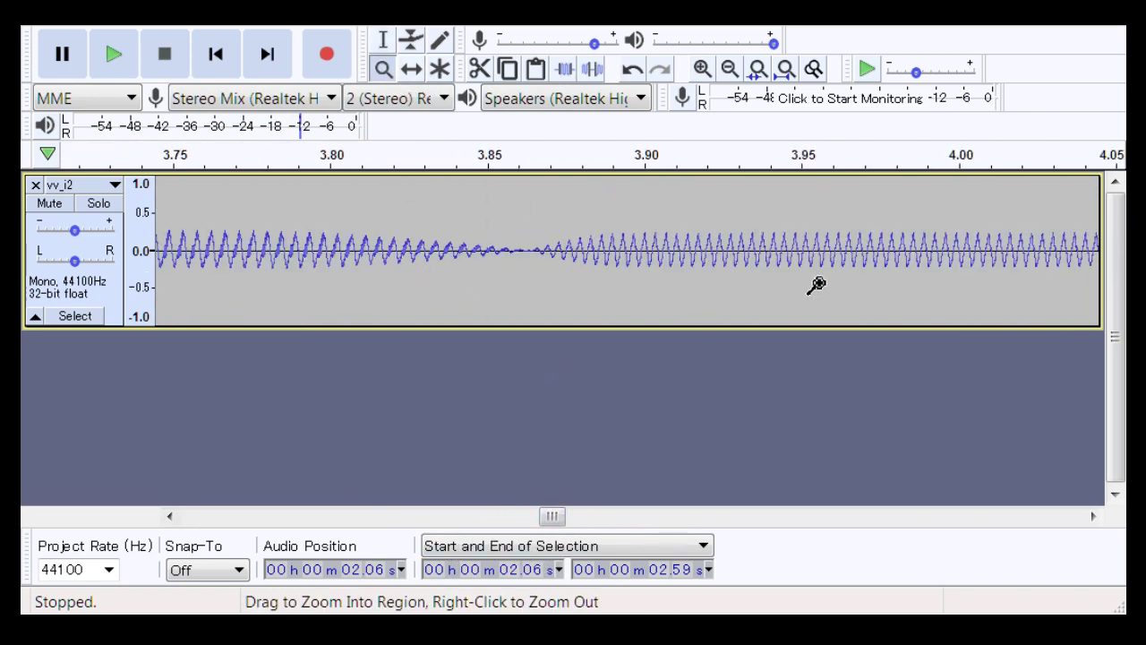
{"action": "left_click", "coordinate": [384, 40]}
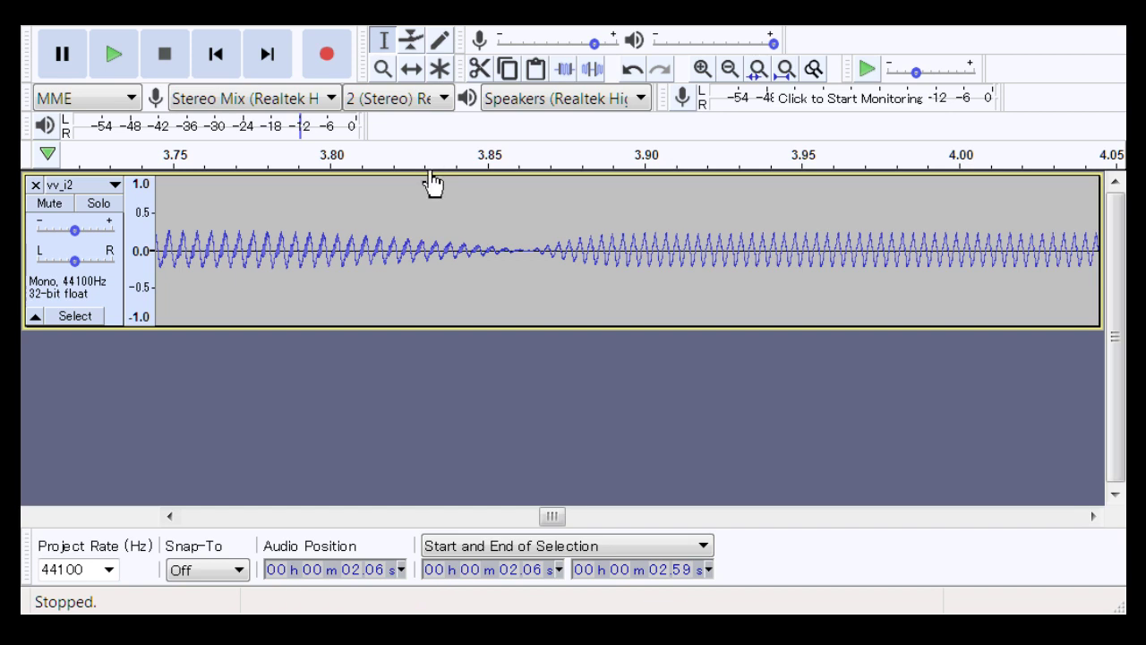
{"action": "left_click", "coordinate": [443, 300]}
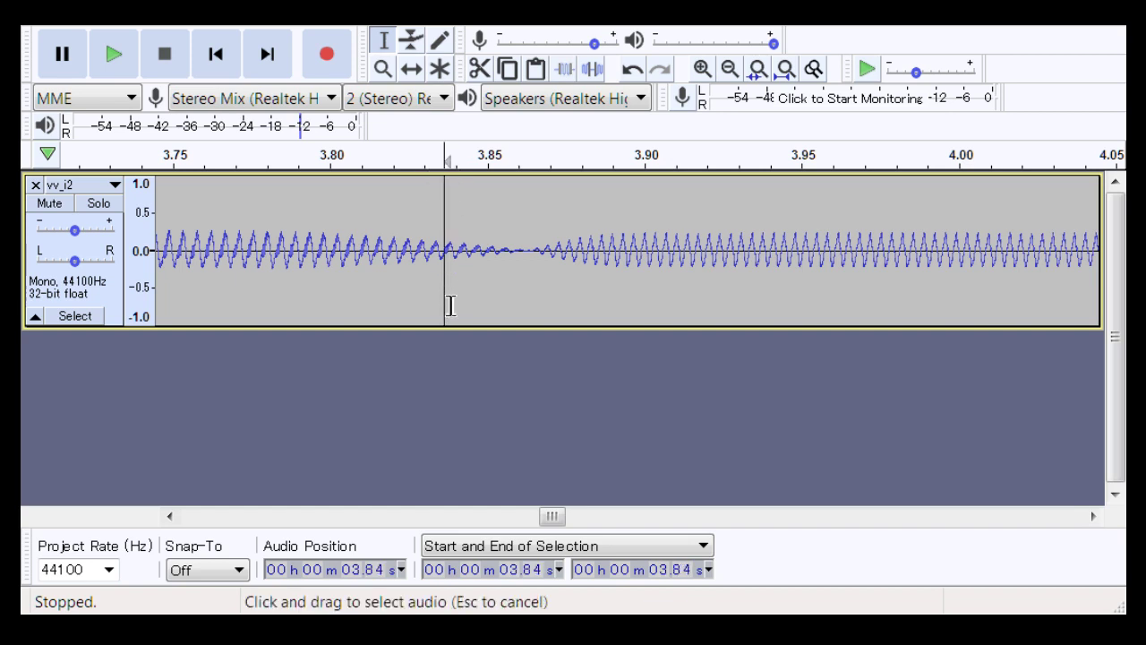
{"action": "left_click_drag", "start_coordinate": [440, 305], "coordinate": [637, 309]}
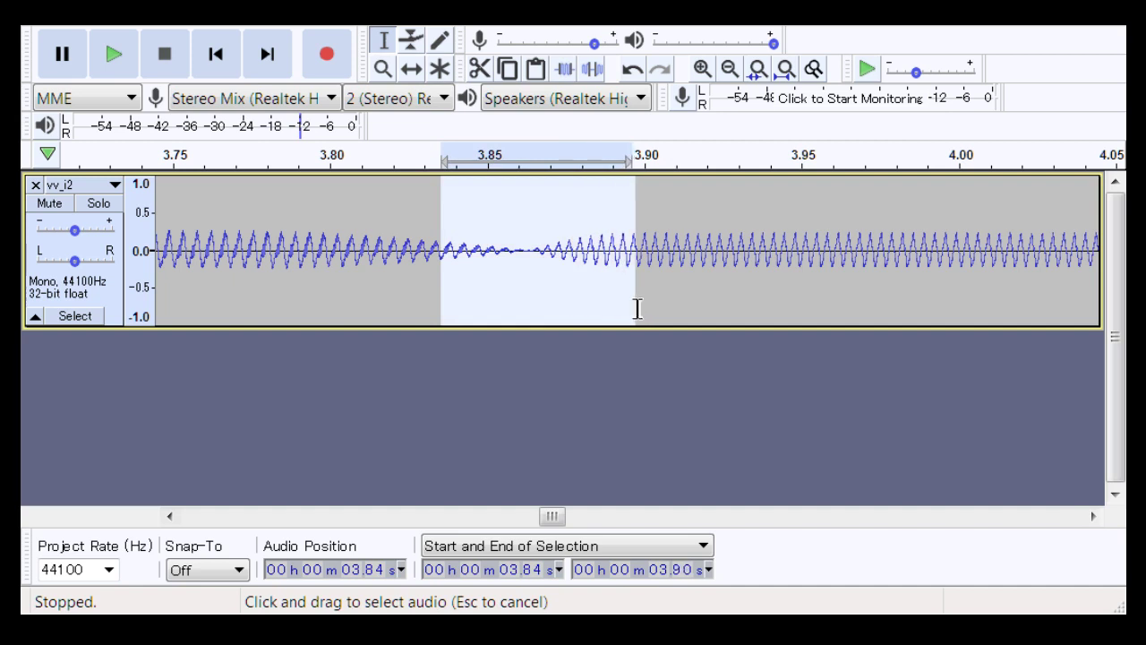
{"action": "left_click", "coordinate": [384, 69]}
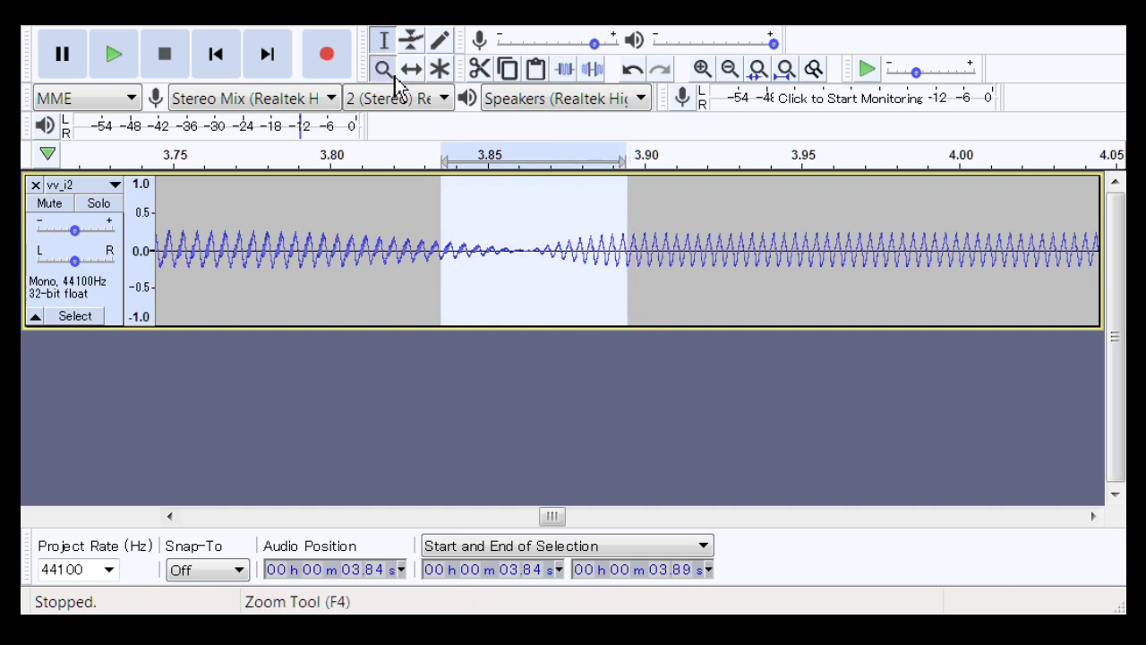
{"action": "left_click_drag", "start_coordinate": [383, 251], "coordinate": [721, 266]}
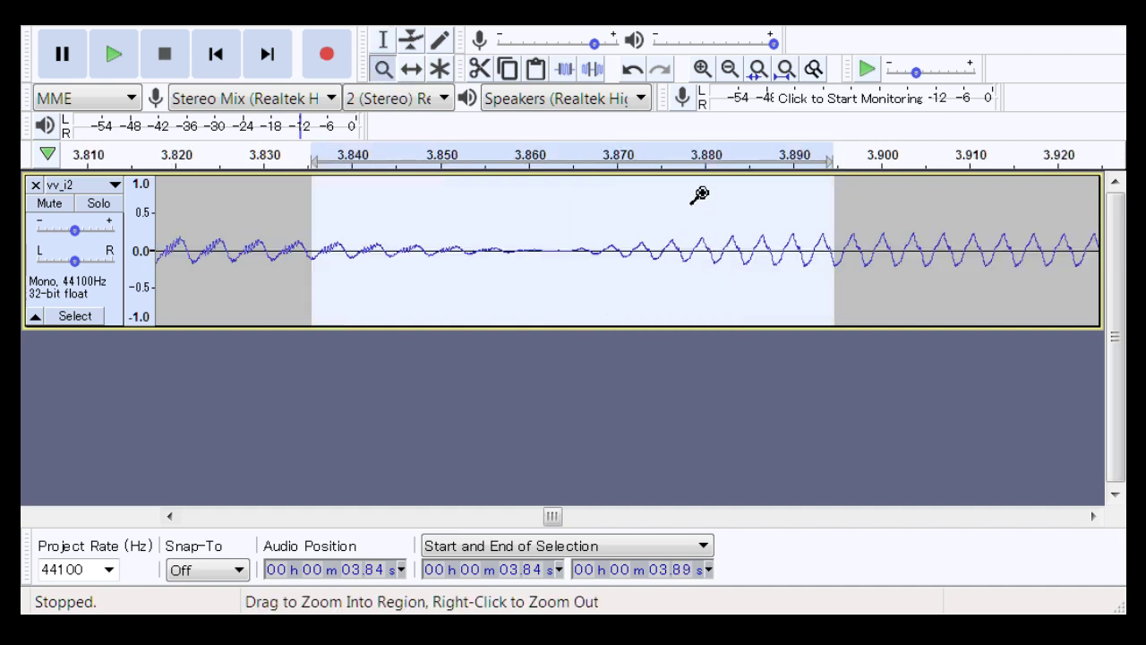
{"action": "key", "text": "Delete"}
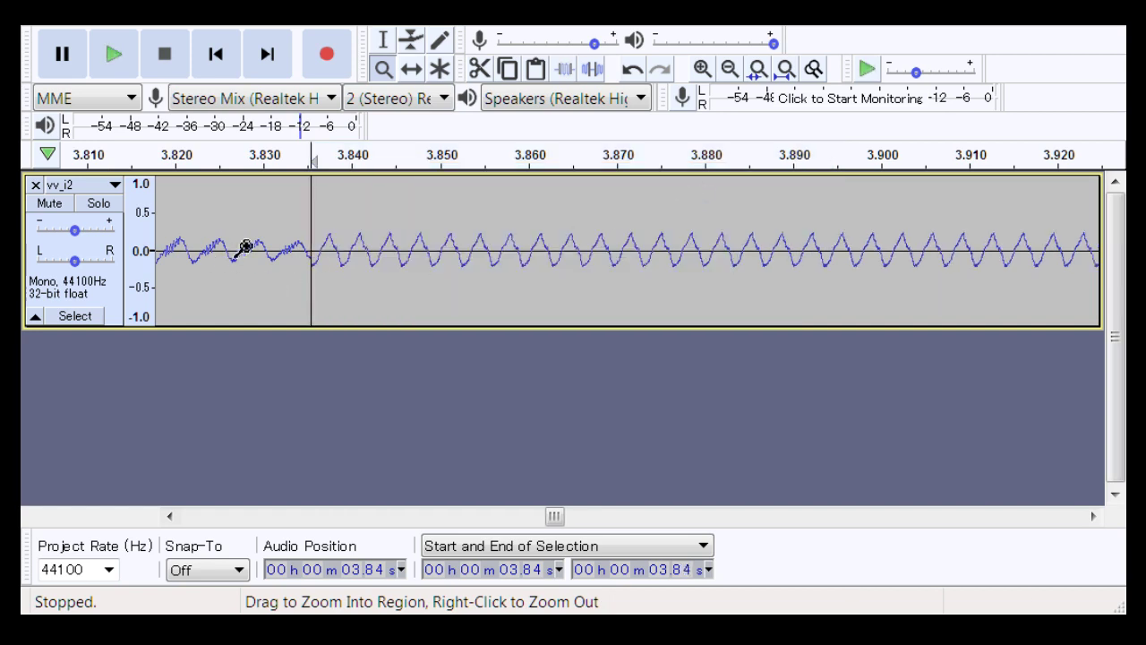
Play the cut third transition from about 3.82 to 3.87 s, and again from about 3.71 to 4.03 s
{"action": "key", "text": "F1"}
{"action": "left_click_drag", "start_coordinate": [610, 251], "coordinate": [215, 250]}
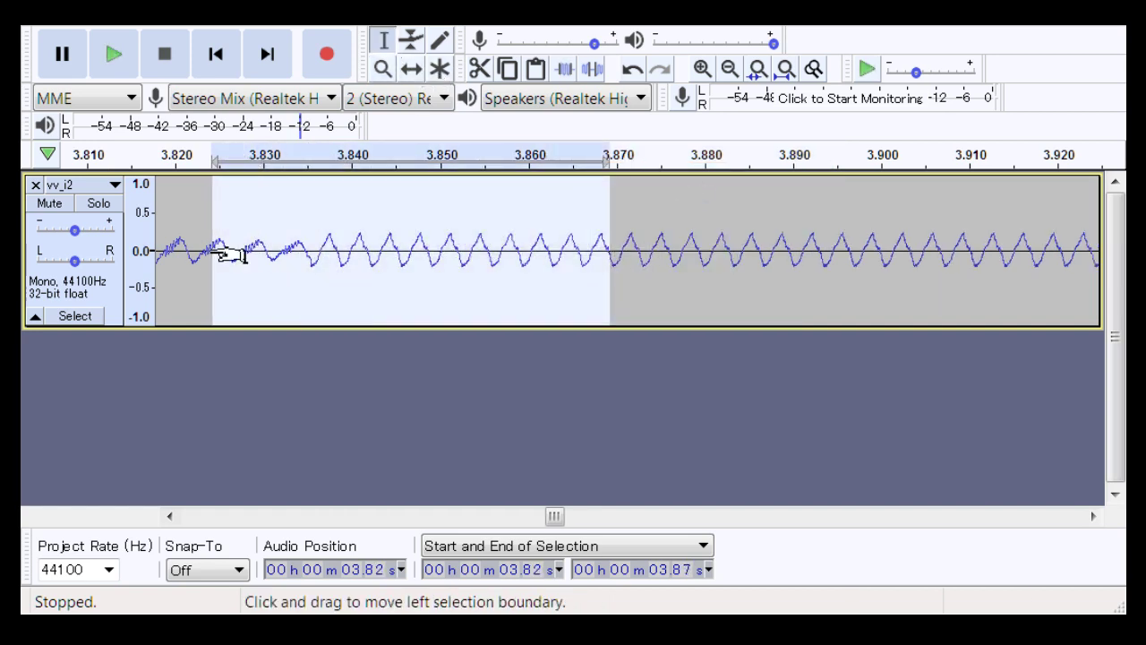
{"action": "left_click", "coordinate": [383, 70]}
{"action": "right_click", "coordinate": [420, 264]}
{"action": "key", "text": "F1"}
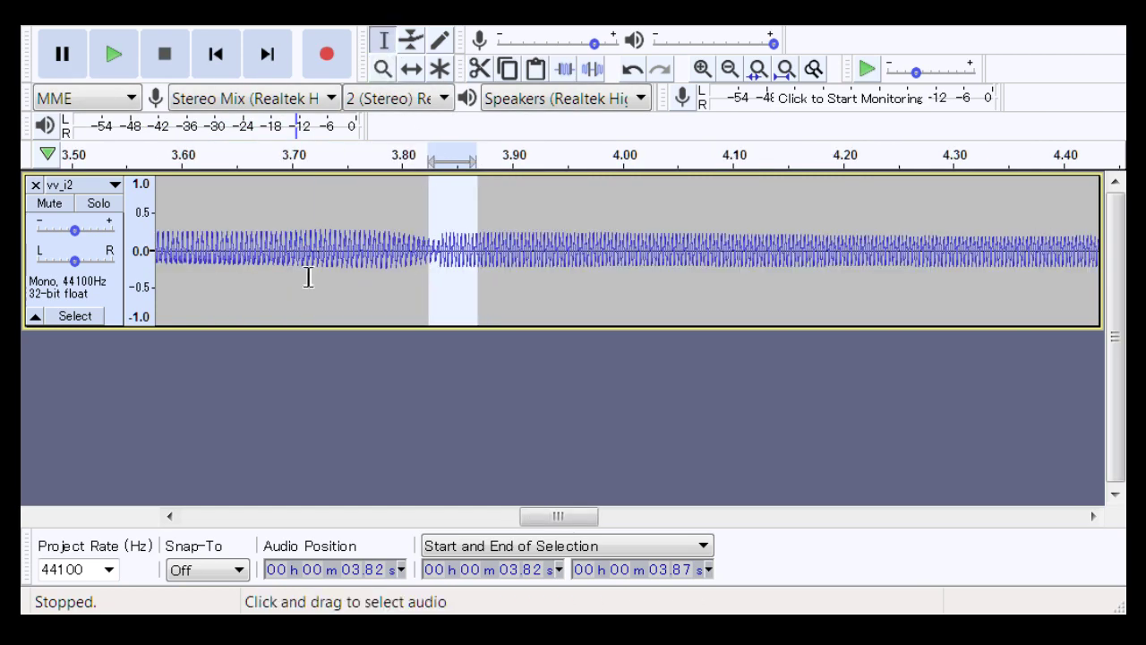
{"action": "left_click_drag", "start_coordinate": [301, 273], "coordinate": [658, 287]}
{"action": "key", "text": "space"}
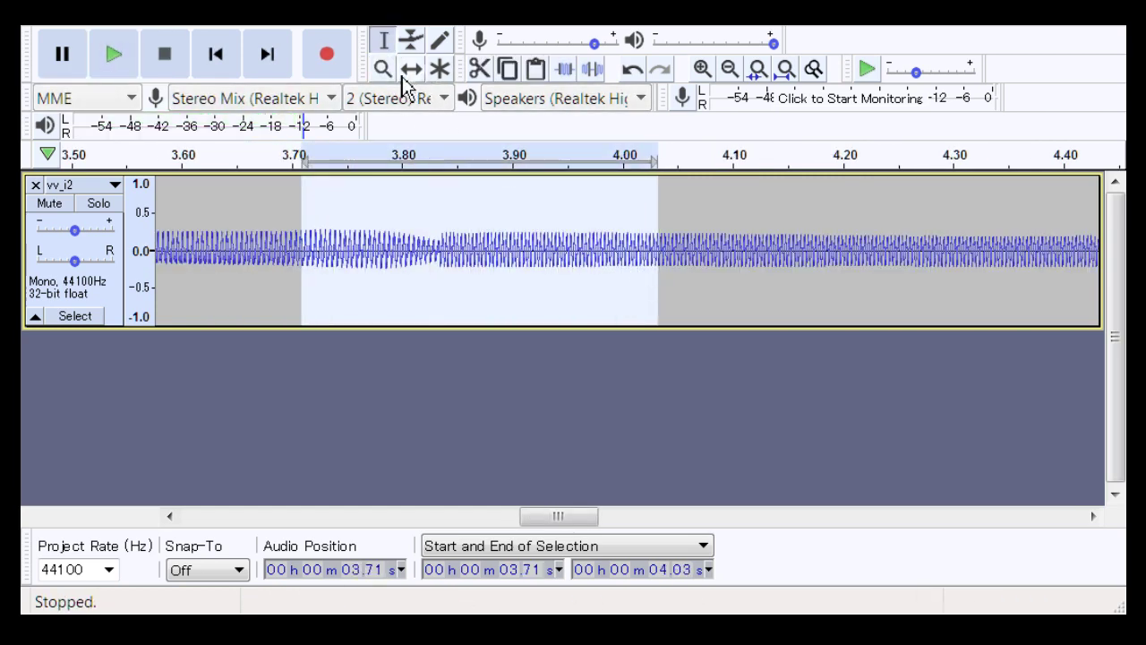
Fade the third transition's envelope from about 3.72 s to a low near 3.83 s, returning to full level by about 3.84 s
{"action": "left_click", "coordinate": [382, 69]}
{"action": "left_click_drag", "start_coordinate": [349, 241], "coordinate": [538, 244]}
{"action": "right_click", "coordinate": [327, 243]}
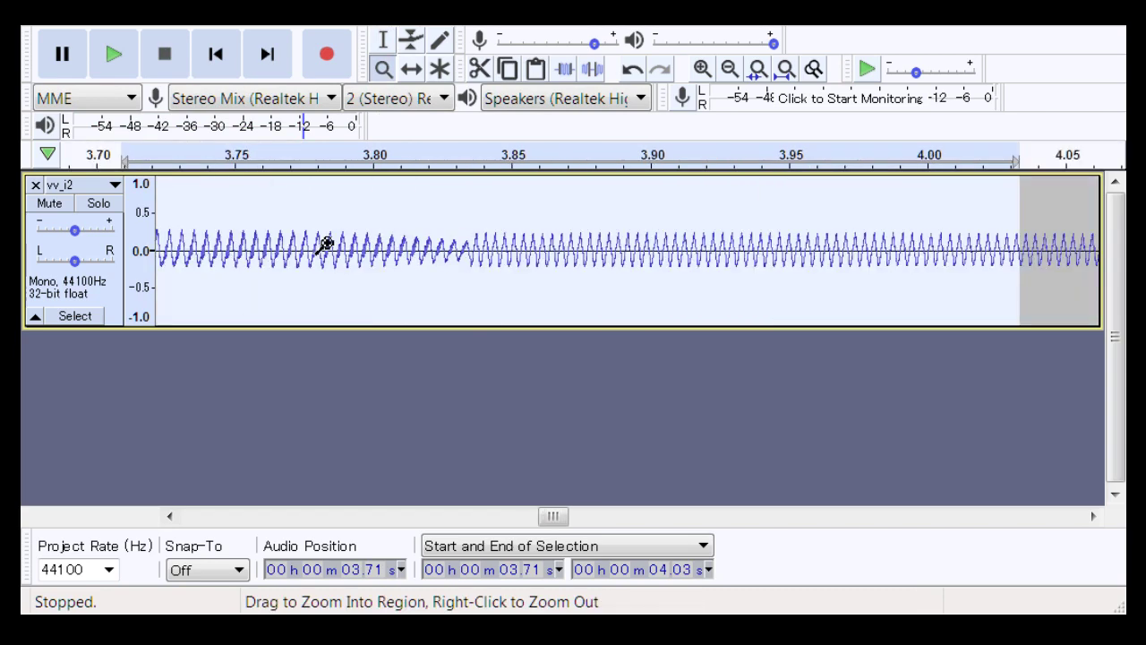
{"action": "middle_click", "coordinate": [457, 220]}
{"action": "left_click_drag", "start_coordinate": [513, 264], "coordinate": [514, 265]}
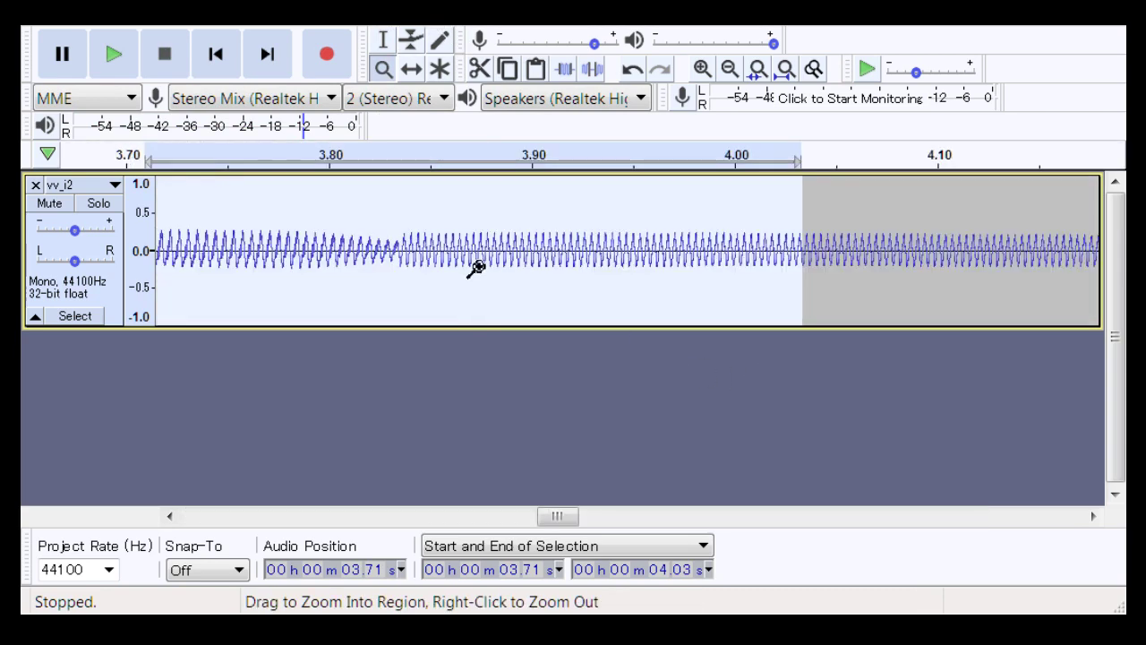
{"action": "left_click", "coordinate": [408, 43]}
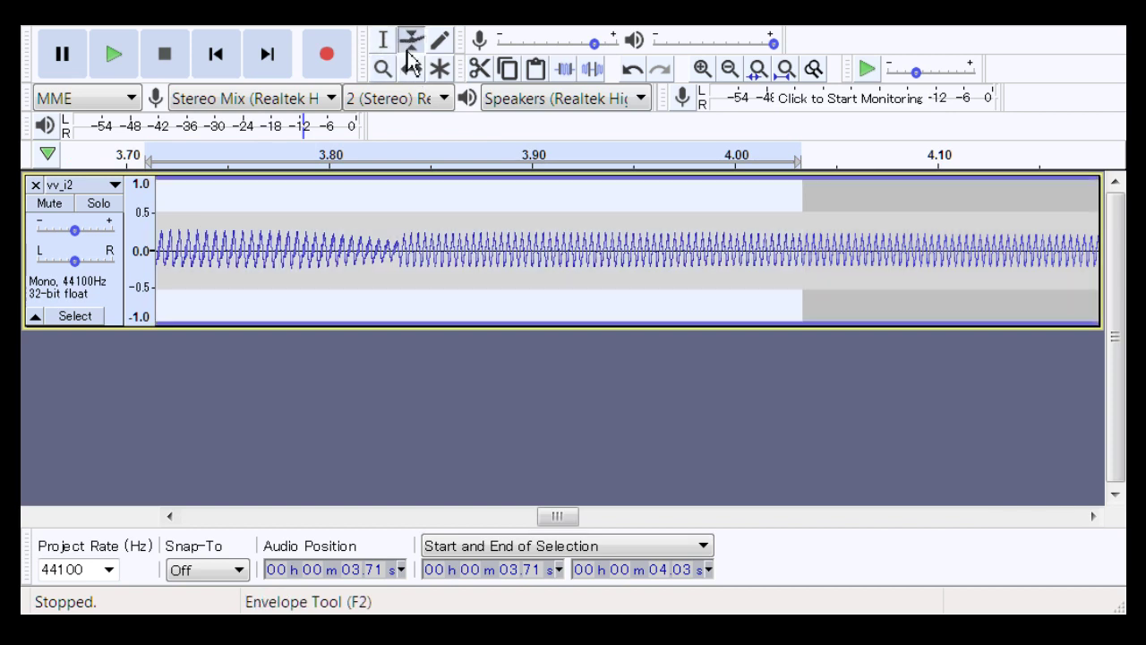
{"action": "left_click_drag", "start_coordinate": [366, 316], "coordinate": [302, 309]}
{"action": "left_click_drag", "start_coordinate": [229, 310], "coordinate": [178, 318]}
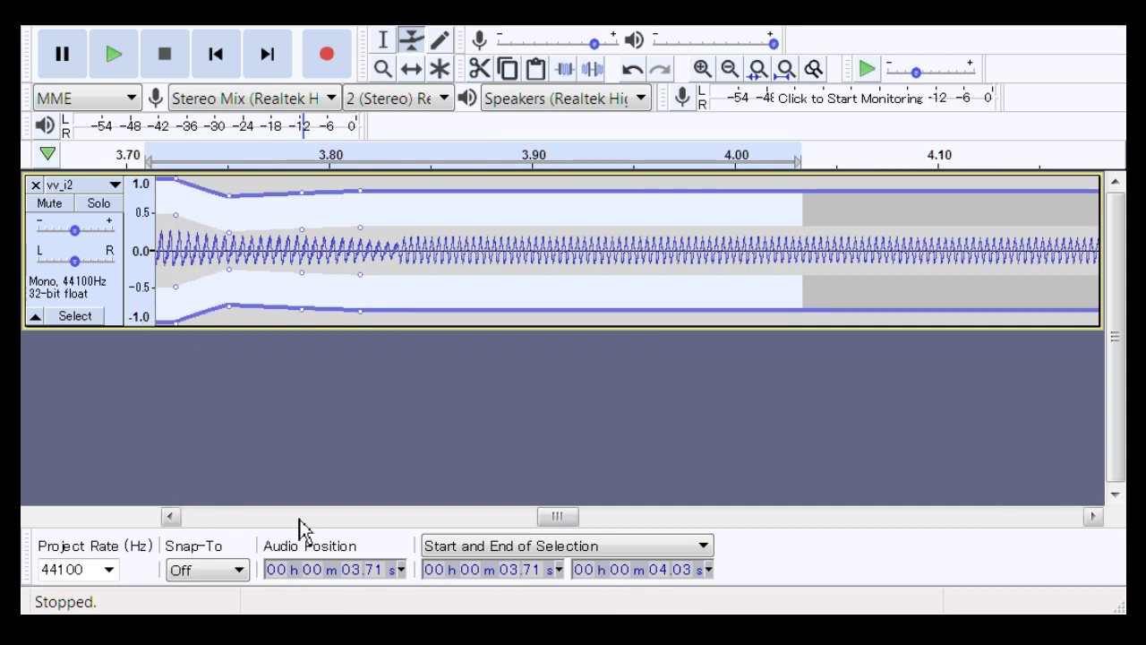
{"action": "left_click_drag", "start_coordinate": [548, 517], "coordinate": [541, 517]}
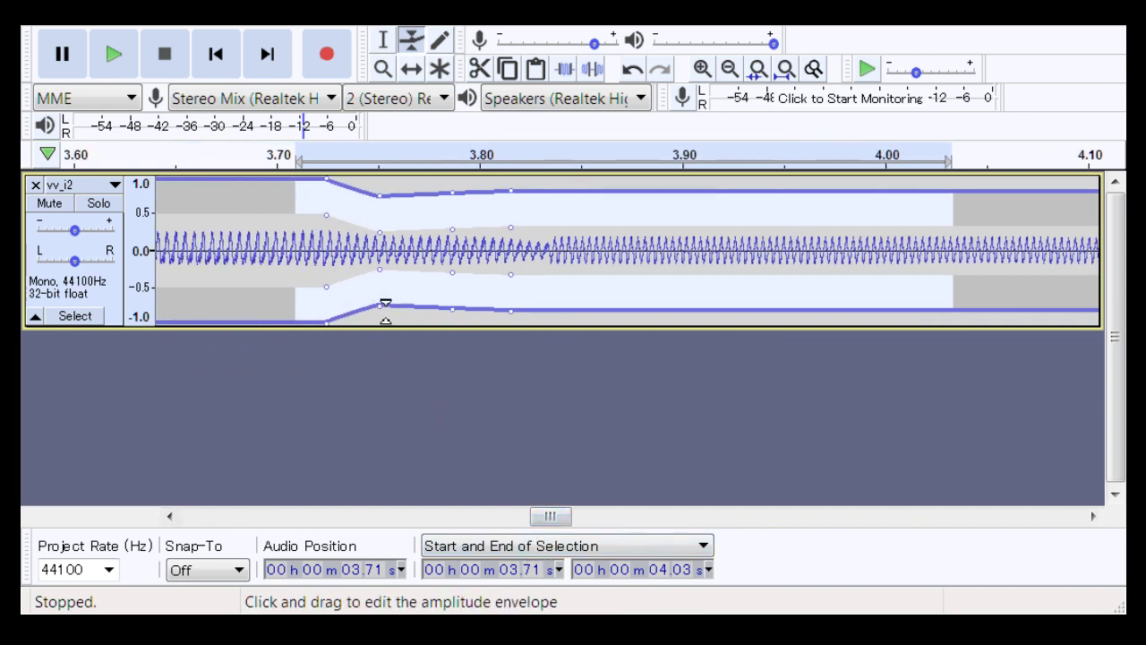
{"action": "left_click_drag", "start_coordinate": [385, 304], "coordinate": [575, 320]}
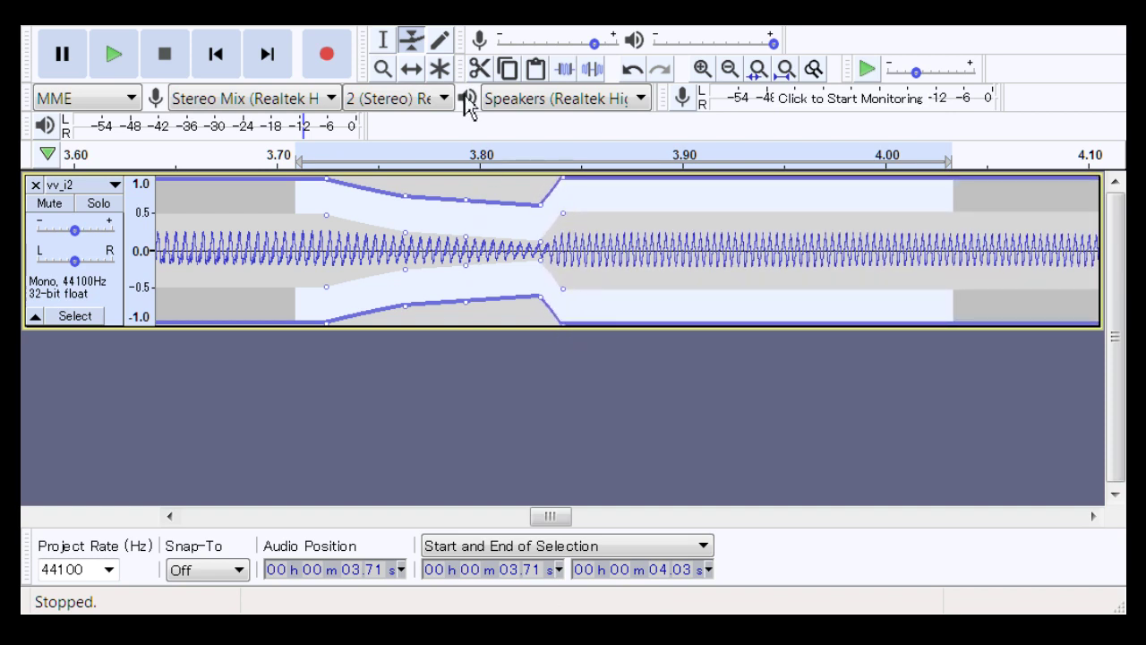
Play the reshaped third transition from about 3.66 to 4.03 s
{"action": "left_click", "coordinate": [385, 41]}
{"action": "left_click_drag", "start_coordinate": [951, 267], "coordinate": [188, 261]}
{"action": "key", "text": "space"}
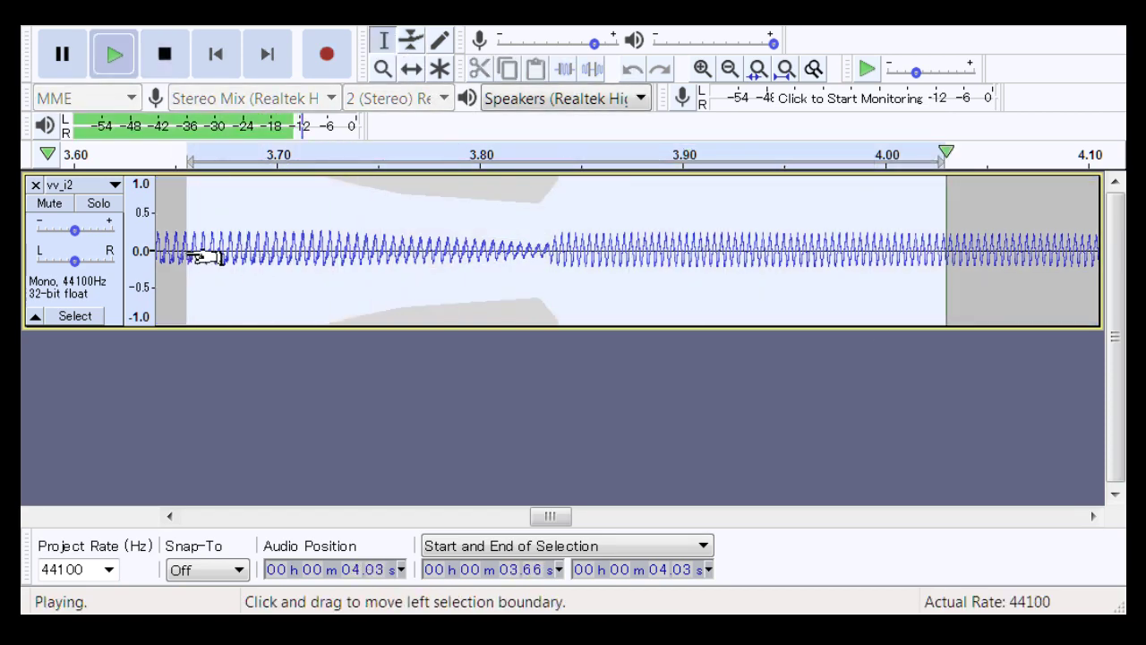
Play the uncut fourth vv_i2 transition from about 5.25 to 5.41 s
{"action": "left_click_drag", "start_coordinate": [570, 516], "coordinate": [716, 528]}
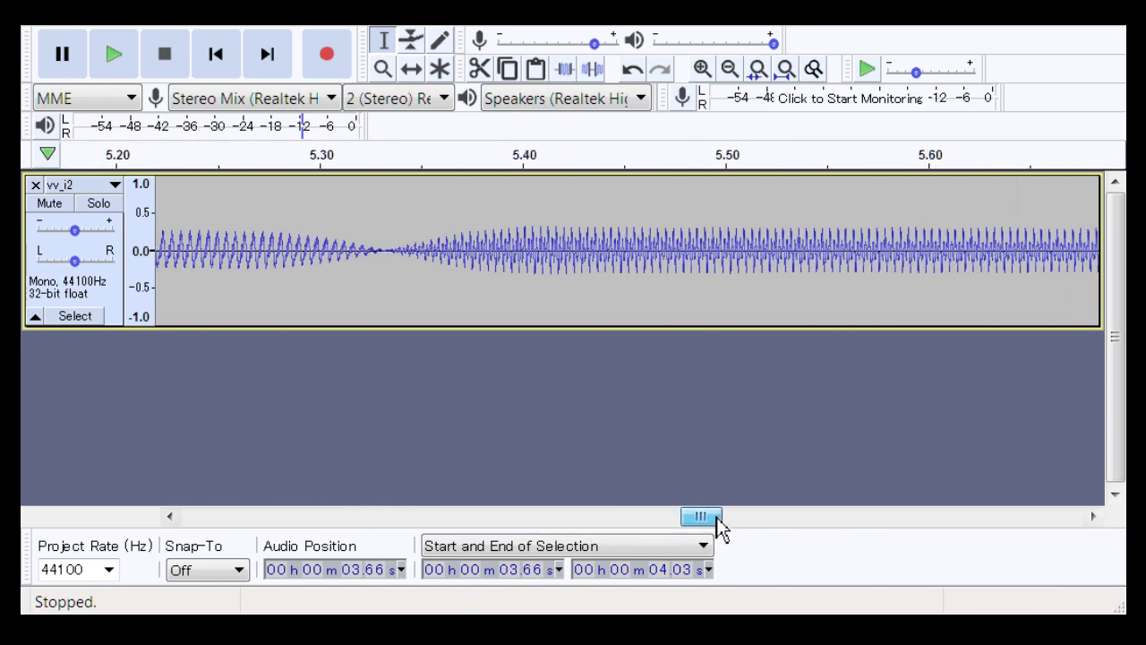
{"action": "left_click", "coordinate": [383, 69]}
{"action": "left_click", "coordinate": [837, 308]}
{"action": "key", "text": "space"}
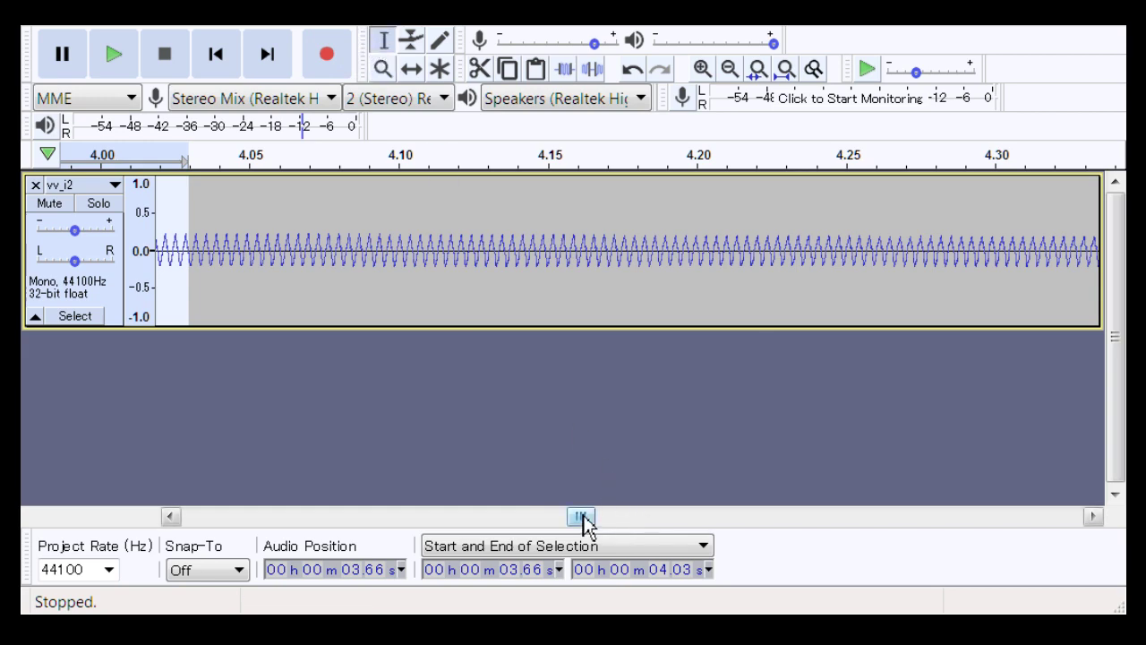
{"action": "left_click_drag", "start_coordinate": [583, 519], "coordinate": [699, 517]}
{"action": "left_click_drag", "start_coordinate": [225, 256], "coordinate": [708, 260]}
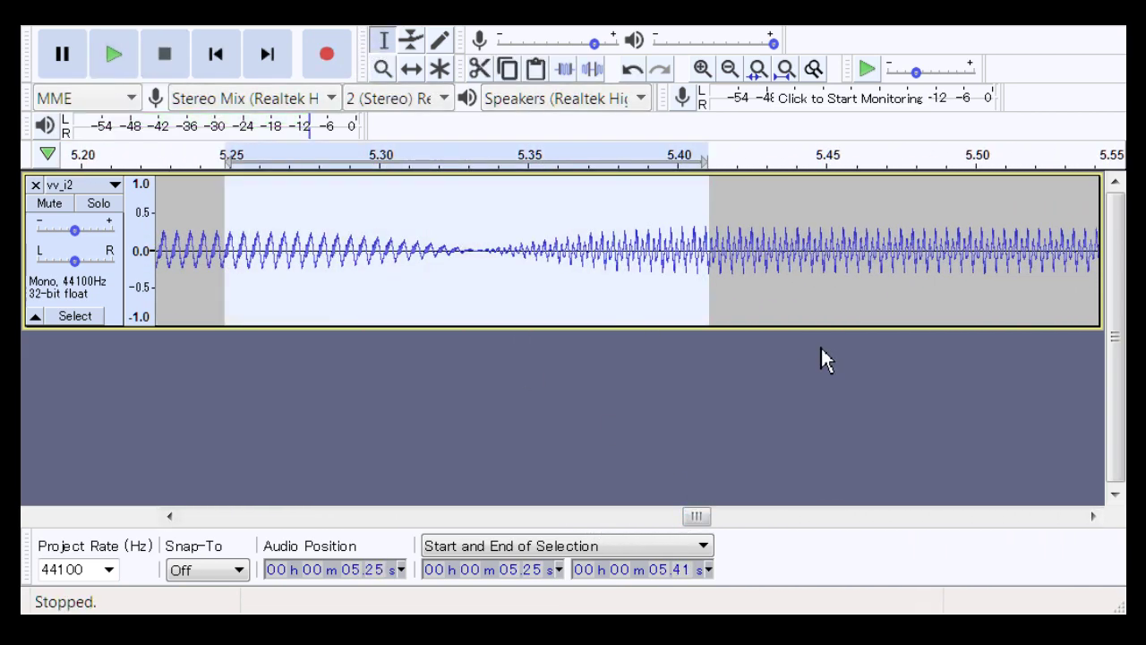
{"action": "key", "text": "space"}
Delete the near-silent dip in the fourth transition, from about 5.32 to 5.37 s
{"action": "left_click", "coordinate": [383, 69]}
{"action": "left_click_drag", "start_coordinate": [819, 316], "coordinate": [820, 315]}
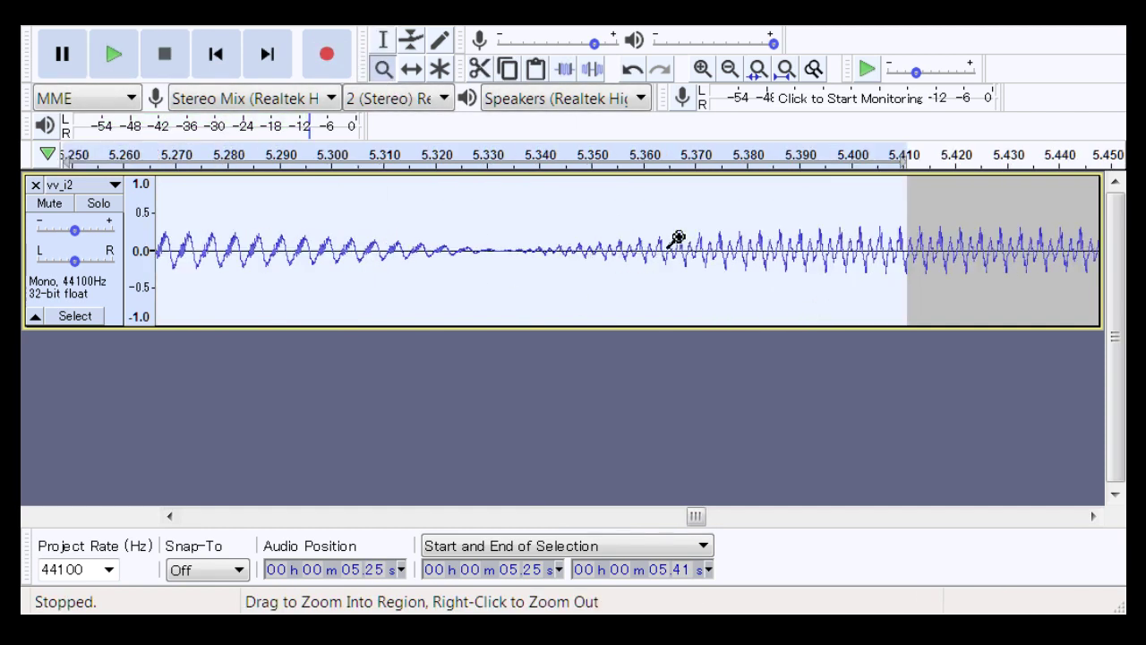
{"action": "left_click", "coordinate": [383, 43]}
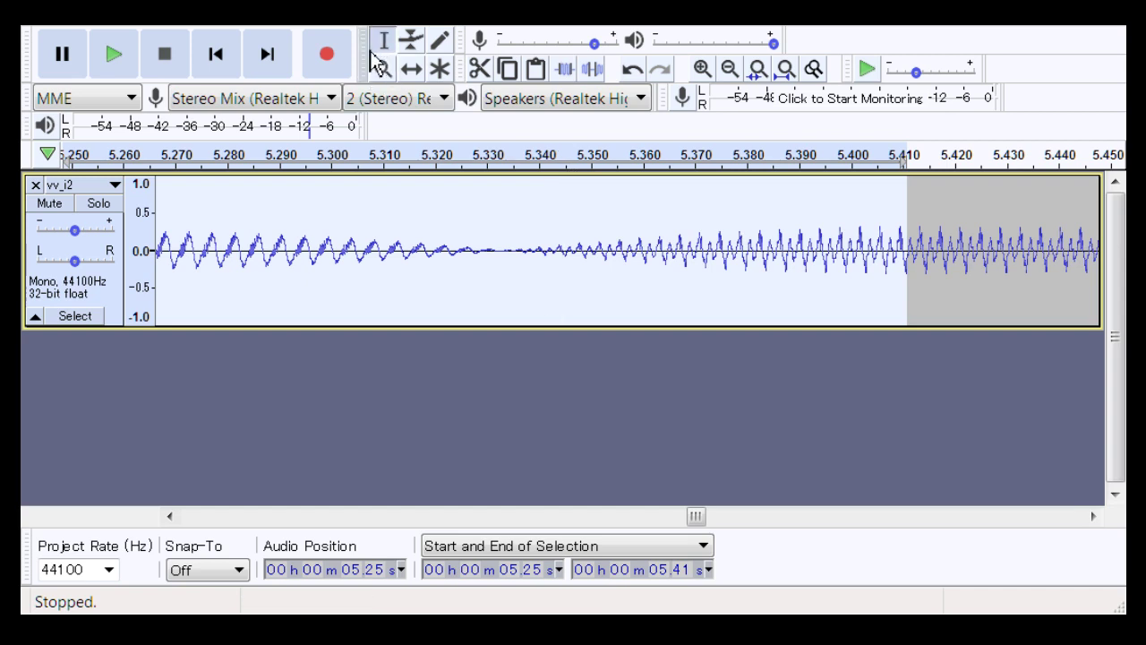
{"action": "left_click", "coordinate": [432, 283]}
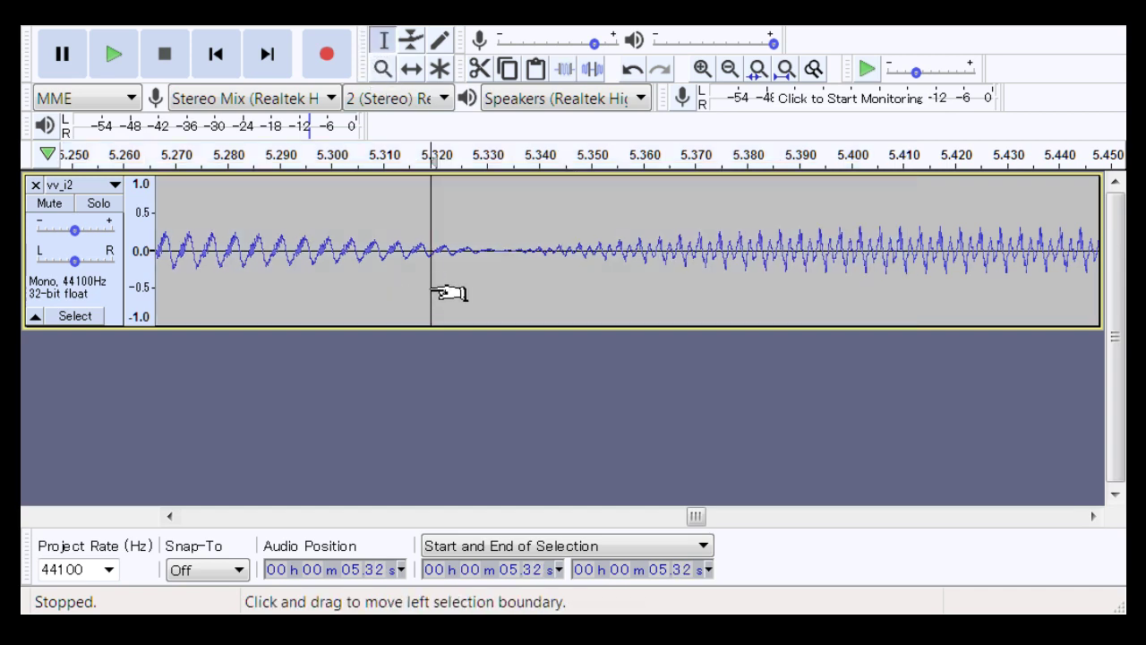
{"action": "left_click_drag", "start_coordinate": [445, 291], "coordinate": [629, 295]}
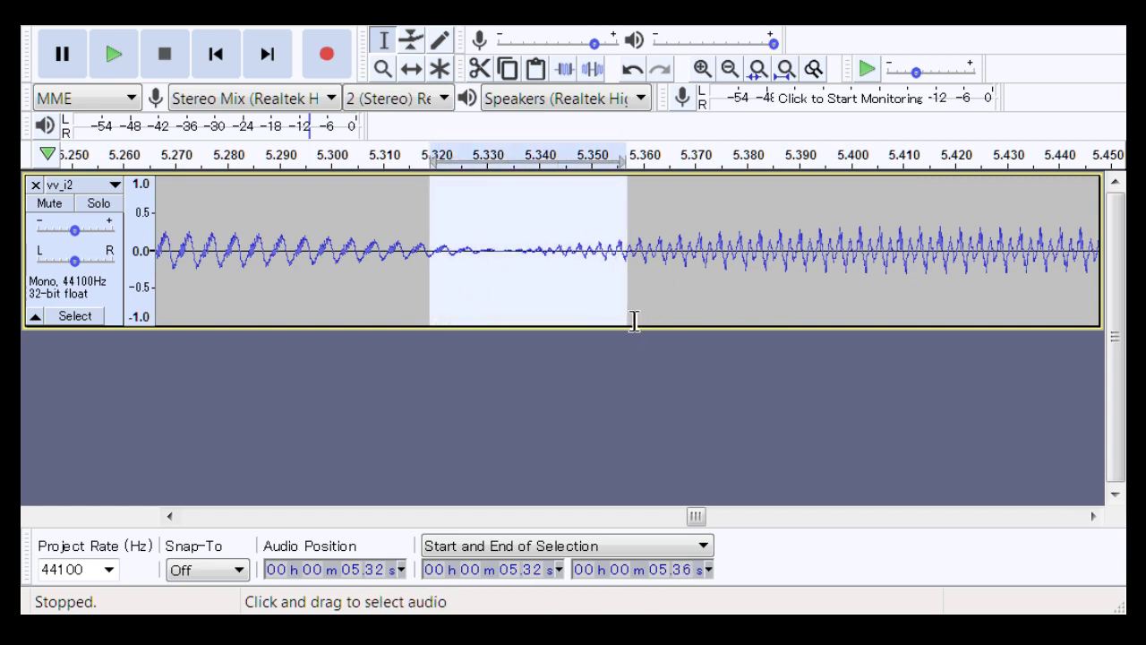
{"action": "left_click_drag", "start_coordinate": [627, 325], "coordinate": [690, 329]}
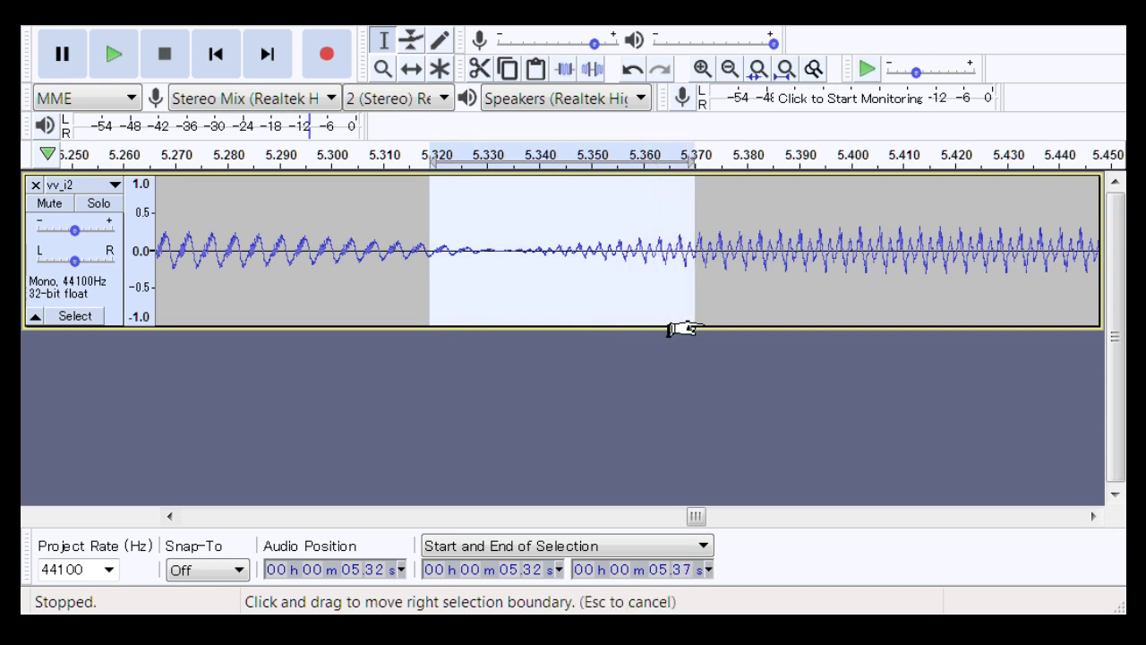
{"action": "left_click", "coordinate": [683, 331]}
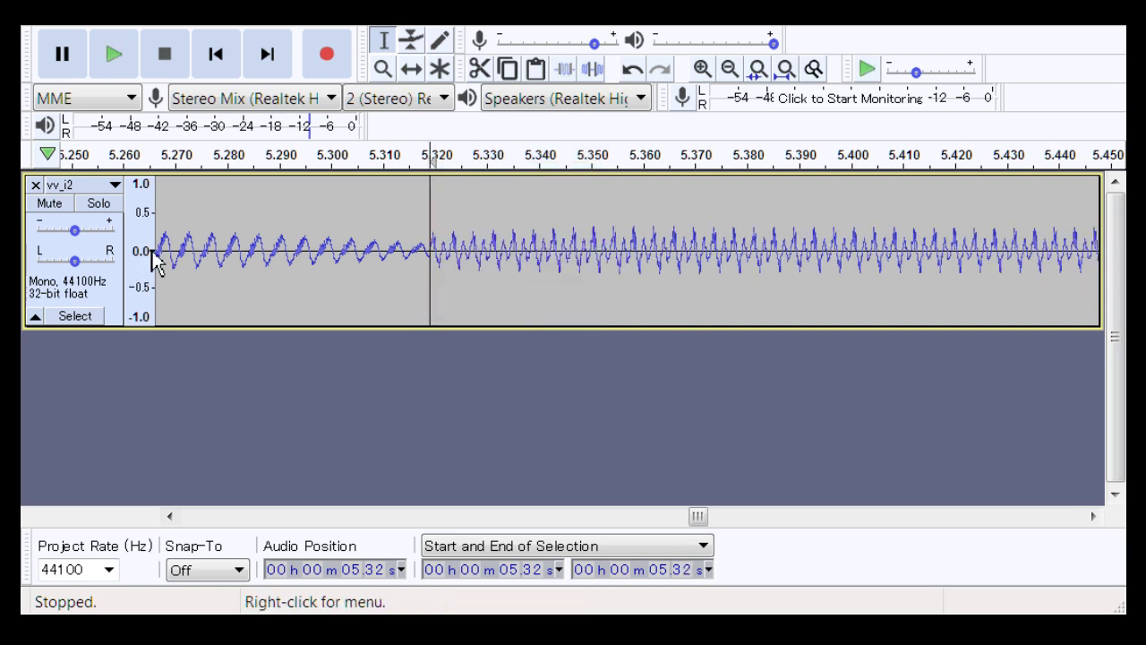
Play the trimmed fourth vv_i2 transition from about 5.27 to 5.40 s
{"action": "left_click_drag", "start_coordinate": [192, 239], "coordinate": [526, 259]}
{"action": "left_click_drag", "start_coordinate": [618, 291], "coordinate": [824, 286]}
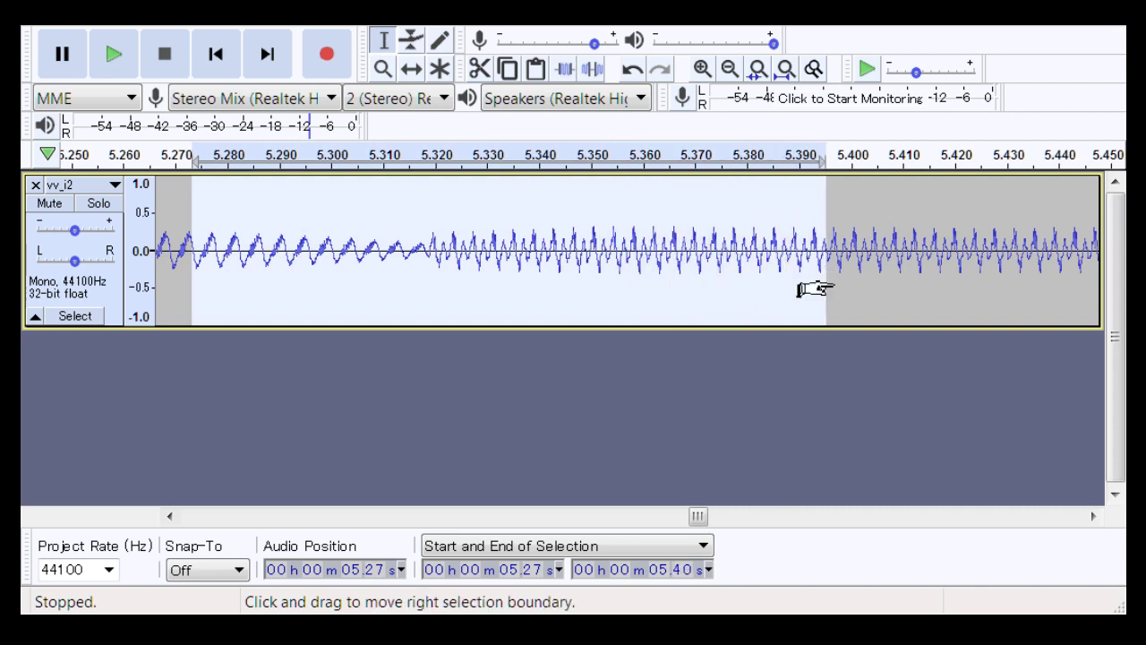
{"action": "key", "text": "space"}
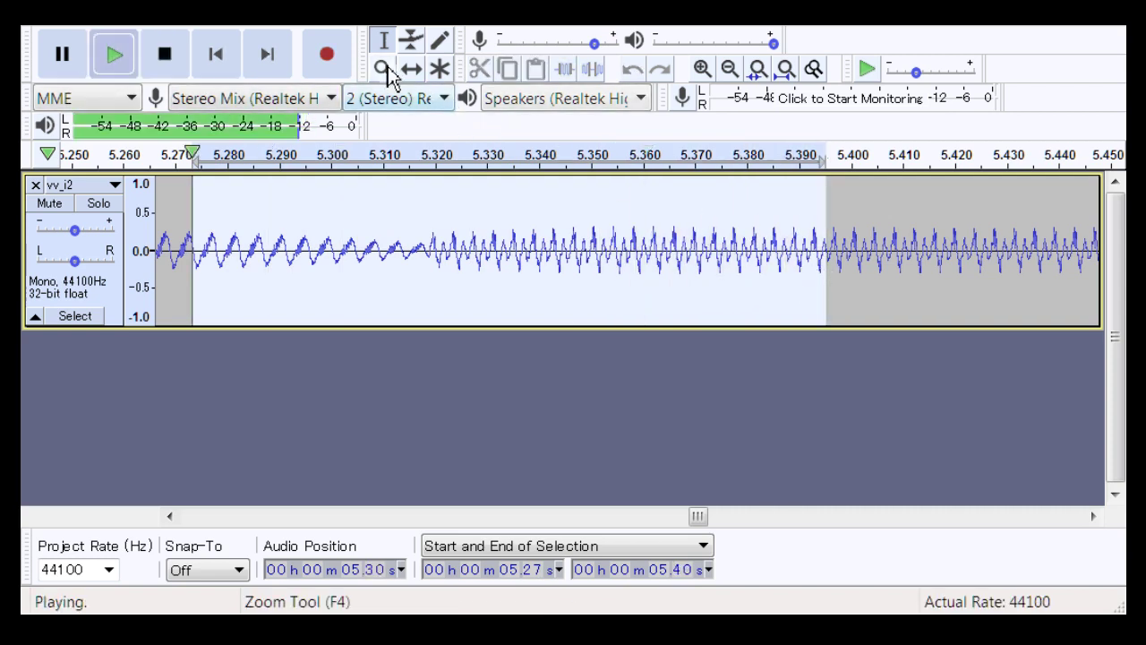
Fade the fourth transition's envelope from about 5.27 s to a low near 5.315 s, boost it near 5.32 s, and settle at full level by 5.35 s
{"action": "left_click", "coordinate": [411, 40]}
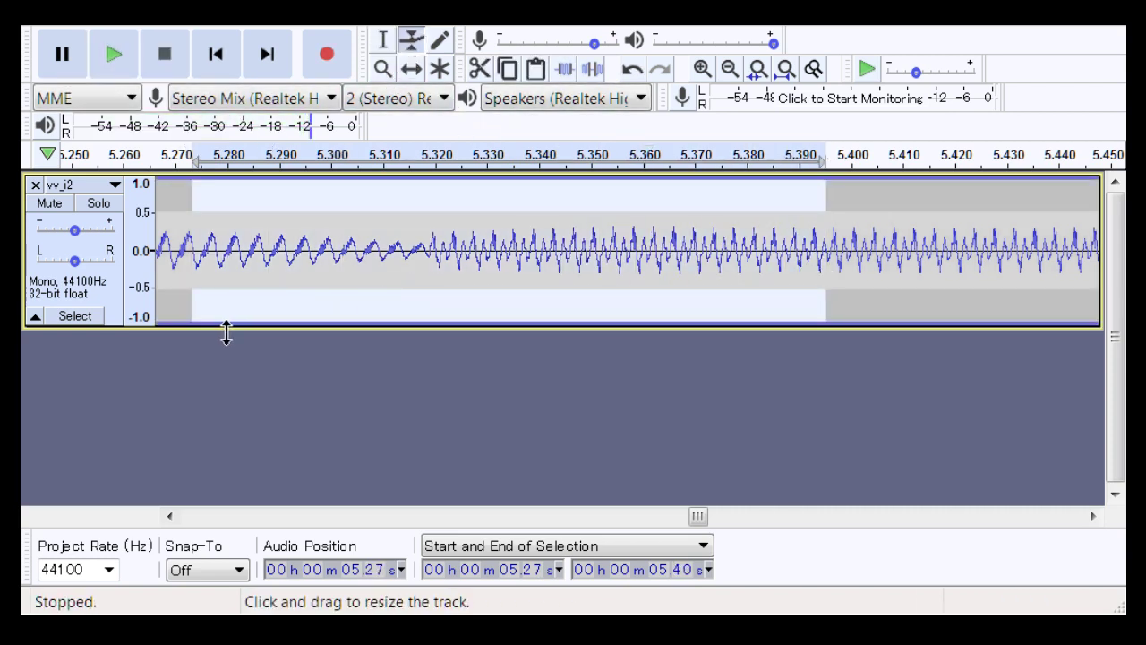
{"action": "left_click", "coordinate": [202, 319]}
{"action": "left_click", "coordinate": [194, 319]}
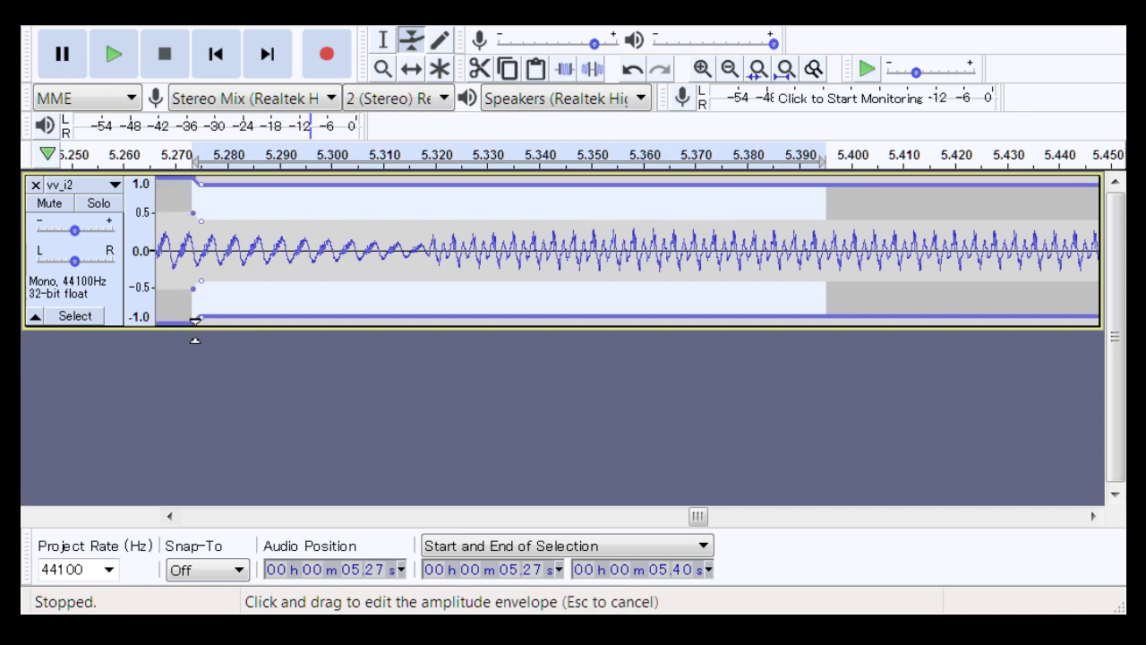
{"action": "left_click_drag", "start_coordinate": [201, 318], "coordinate": [441, 300]}
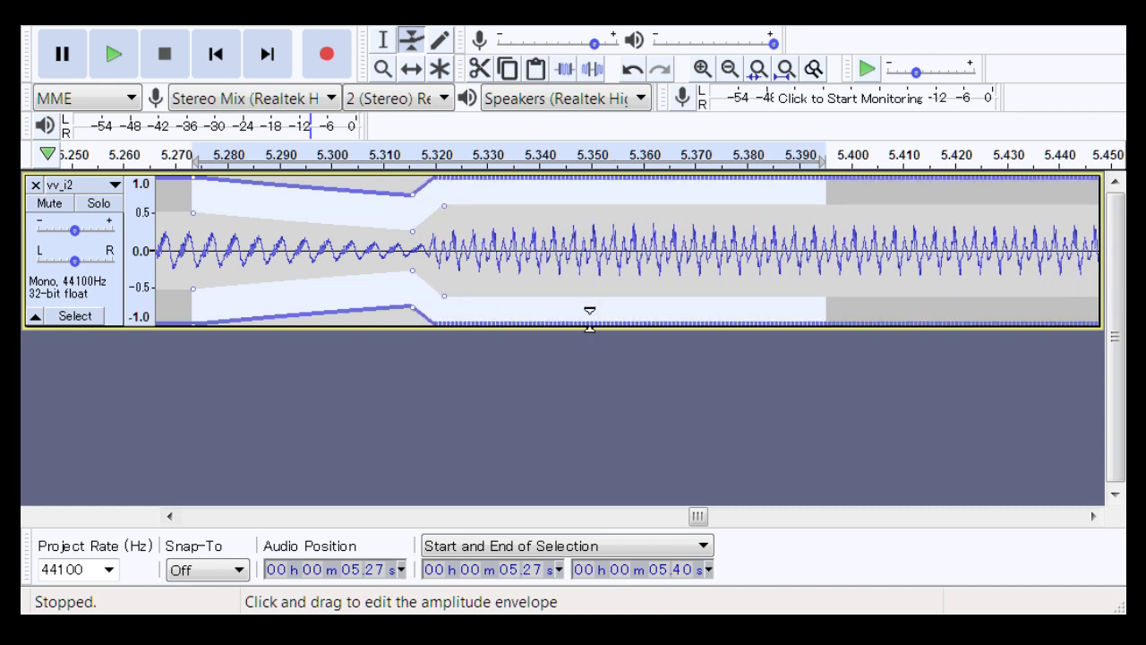
{"action": "left_click", "coordinate": [589, 319]}
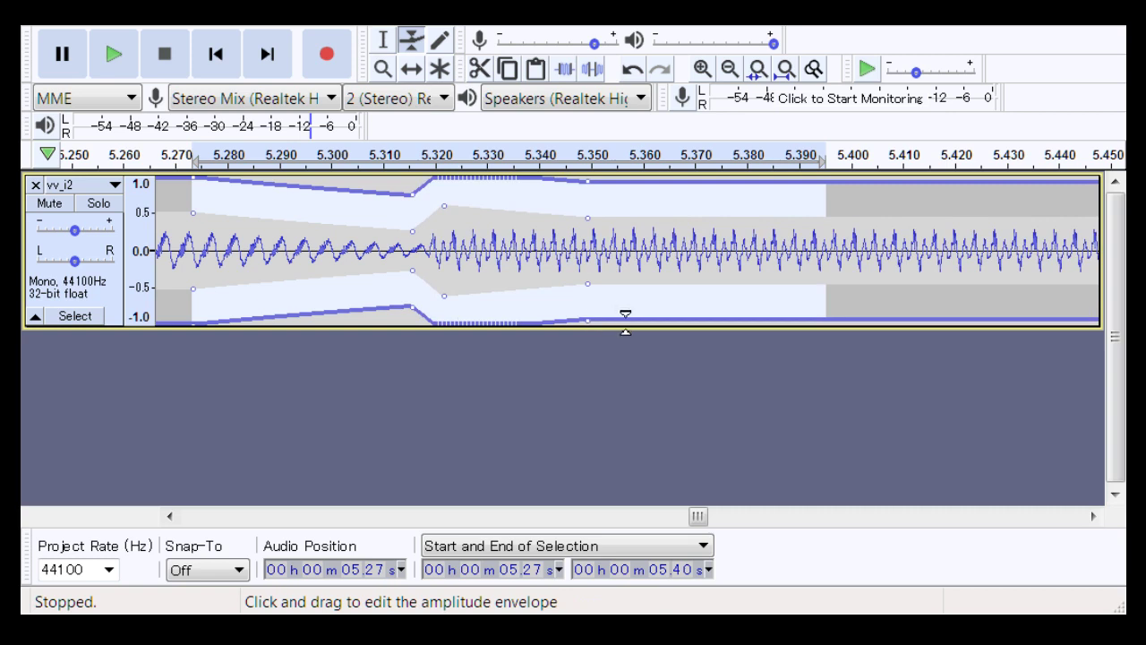
{"action": "left_click_drag", "start_coordinate": [625, 323], "coordinate": [594, 333]}
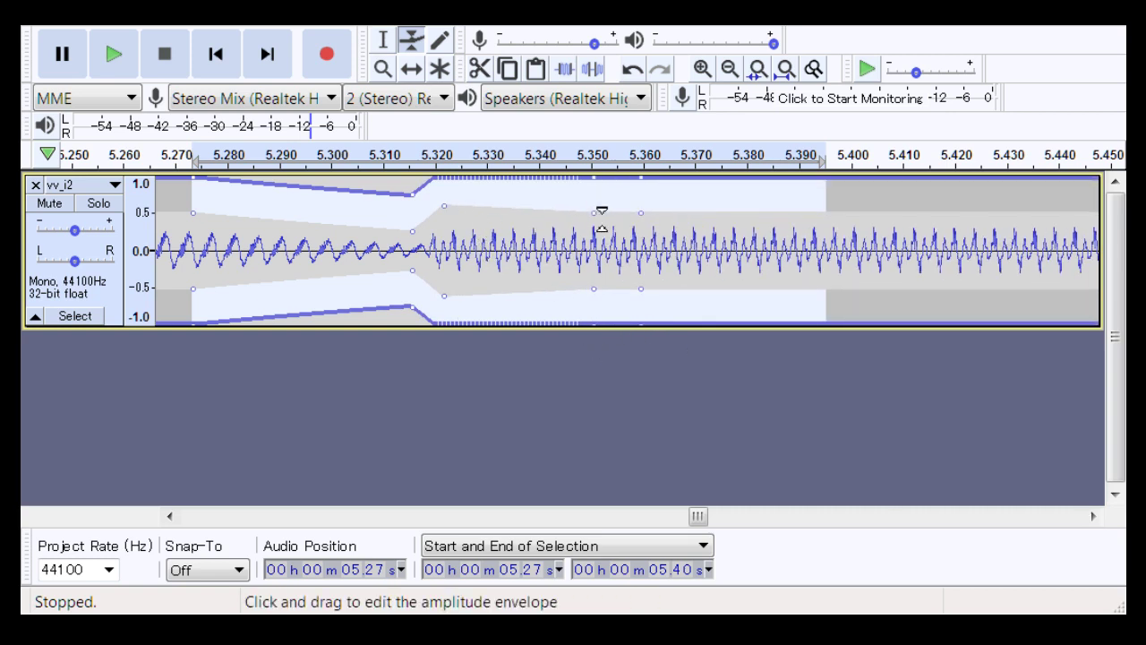
Play the reshaped fourth transition from about 5.17 to 5.51 s
{"action": "left_click", "coordinate": [384, 69]}
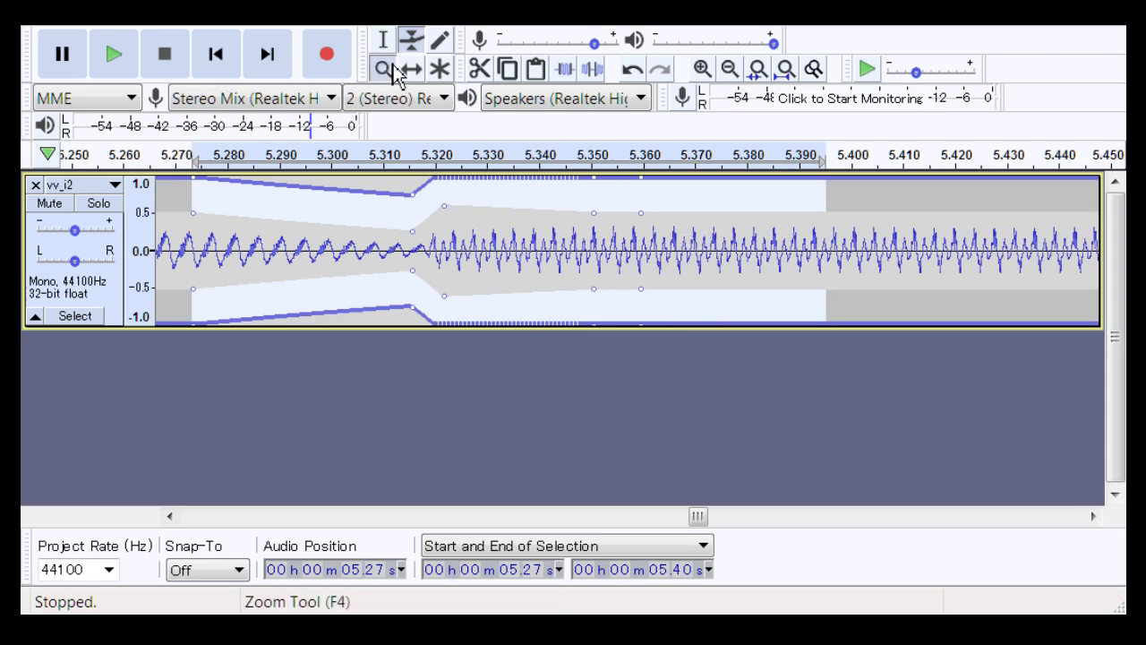
{"action": "right_click", "coordinate": [479, 236]}
{"action": "left_click", "coordinate": [384, 40]}
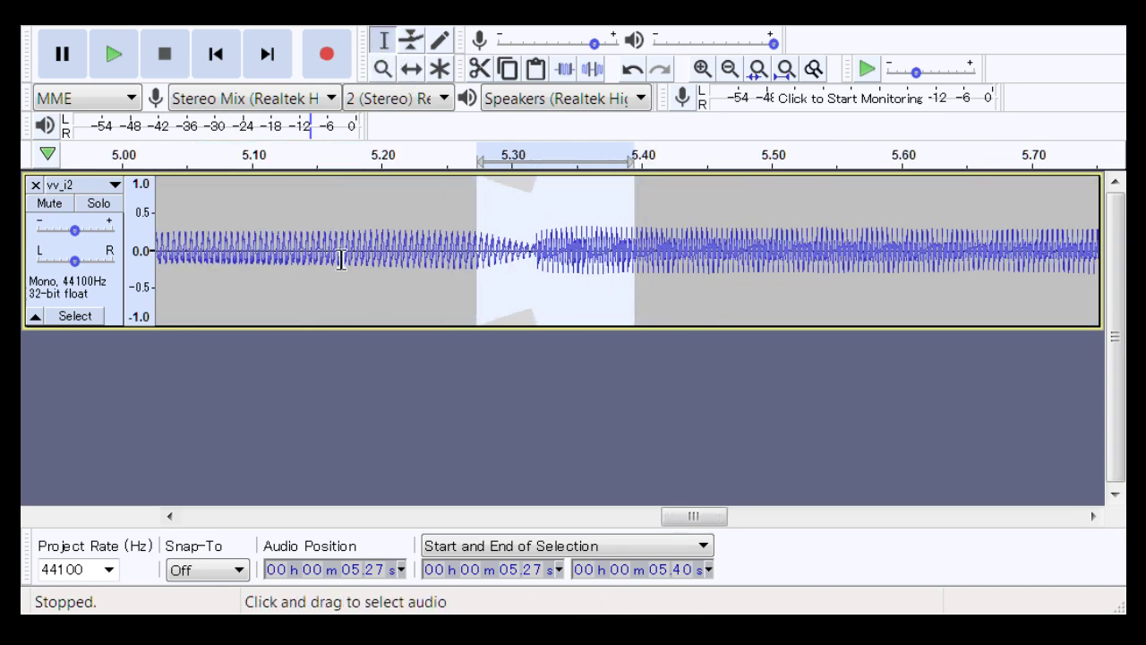
{"action": "left_click_drag", "start_coordinate": [339, 256], "coordinate": [788, 263]}
{"action": "key", "text": "space"}
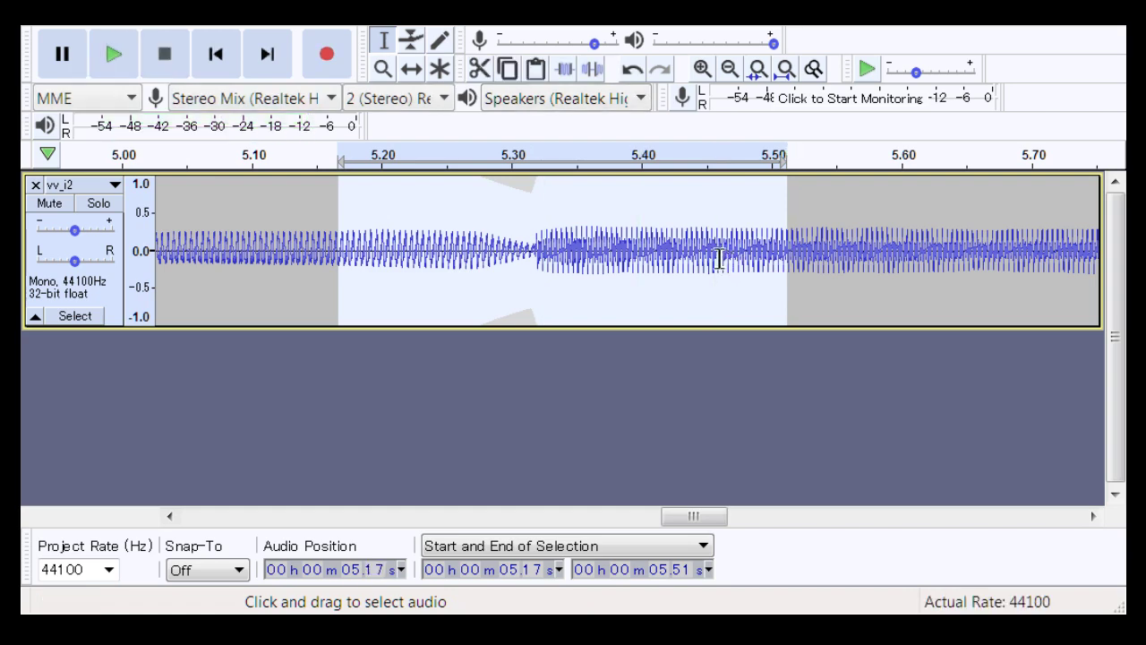
{"action": "key", "text": "space"}
Try cutting the near-silent dip in the fifth vv_i2 transition from about 6.76 to 6.82 s and check the join
{"action": "left_click_drag", "start_coordinate": [710, 526], "coordinate": [848, 529]}
{"action": "left_click", "coordinate": [381, 69]}
{"action": "left_click_drag", "start_coordinate": [471, 260], "coordinate": [691, 269]}
{"action": "left_click", "coordinate": [385, 41]}
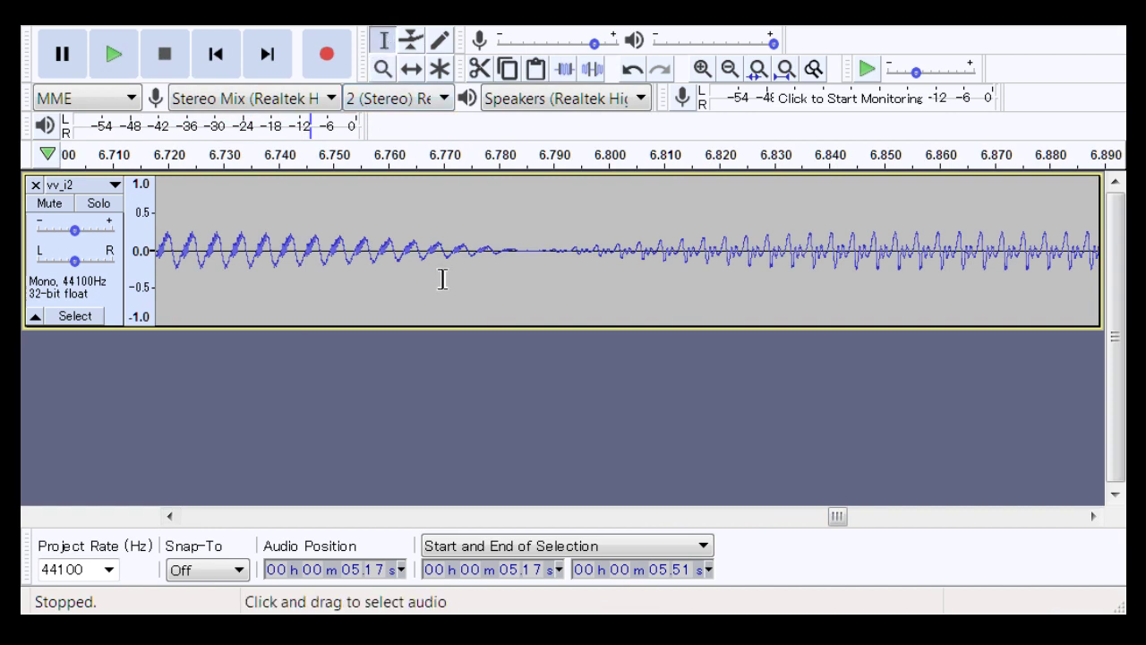
{"action": "left_click_drag", "start_coordinate": [402, 285], "coordinate": [731, 310]}
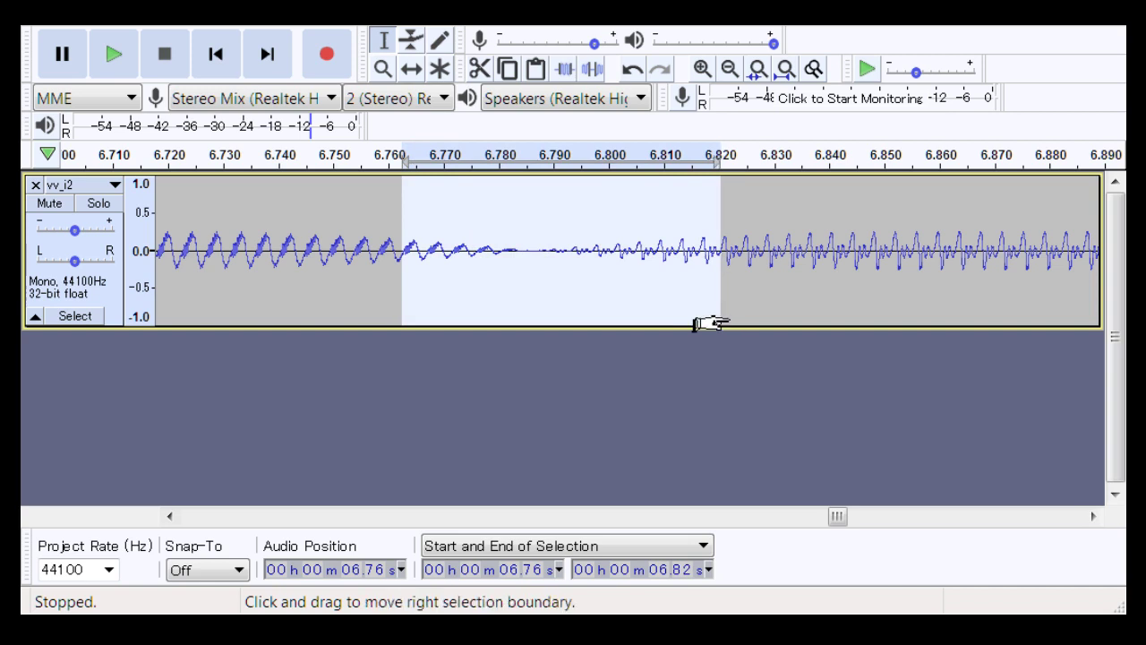
{"action": "key", "text": "Left"}
{"action": "left_click_drag", "start_coordinate": [240, 251], "coordinate": [927, 310]}
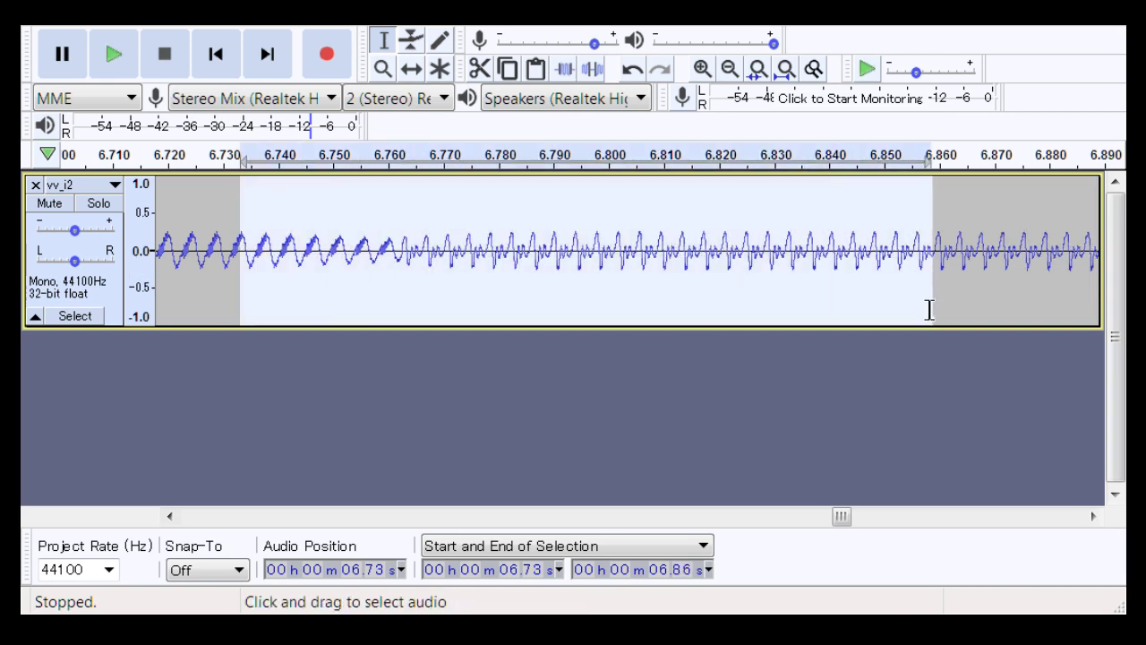
{"action": "key", "text": "ctrl+z"}
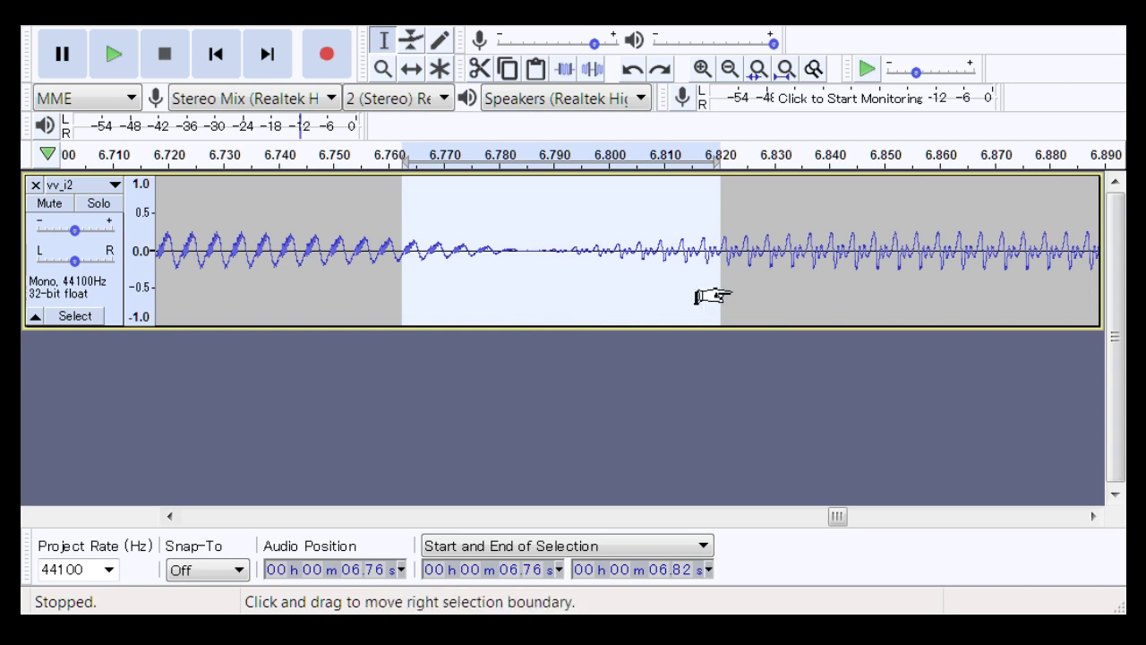
Try a wider selection of the fifth transition's dip, from about 6.76 to 6.83 s
{"action": "left_click_drag", "start_coordinate": [714, 295], "coordinate": [738, 312]}
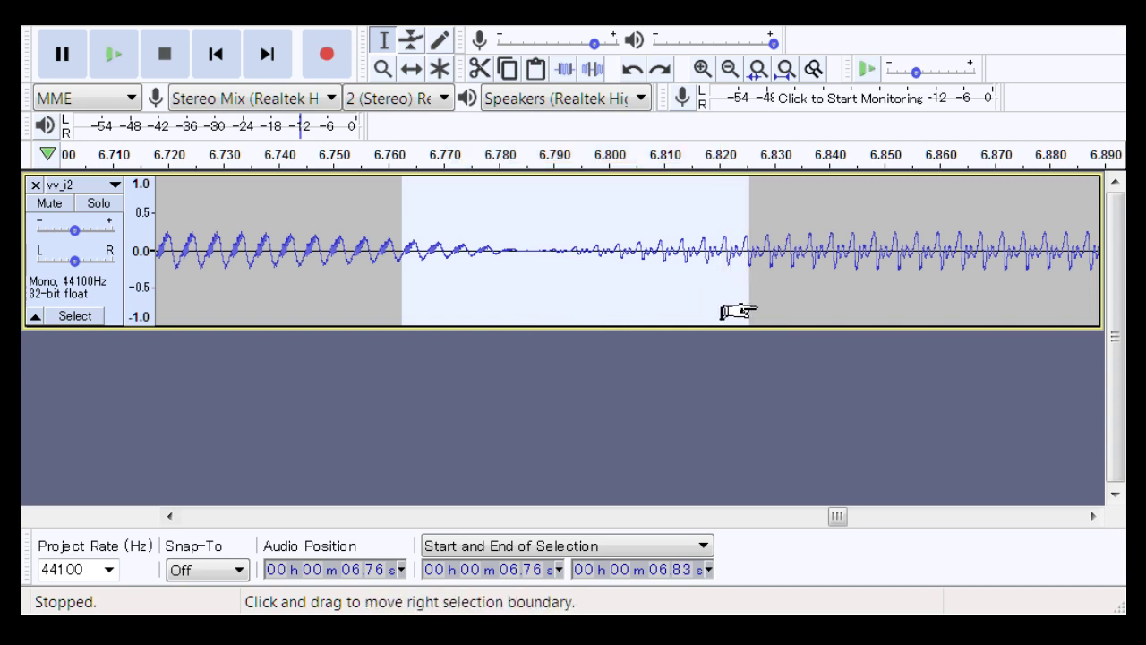
{"action": "key", "text": "ctrl+z"}
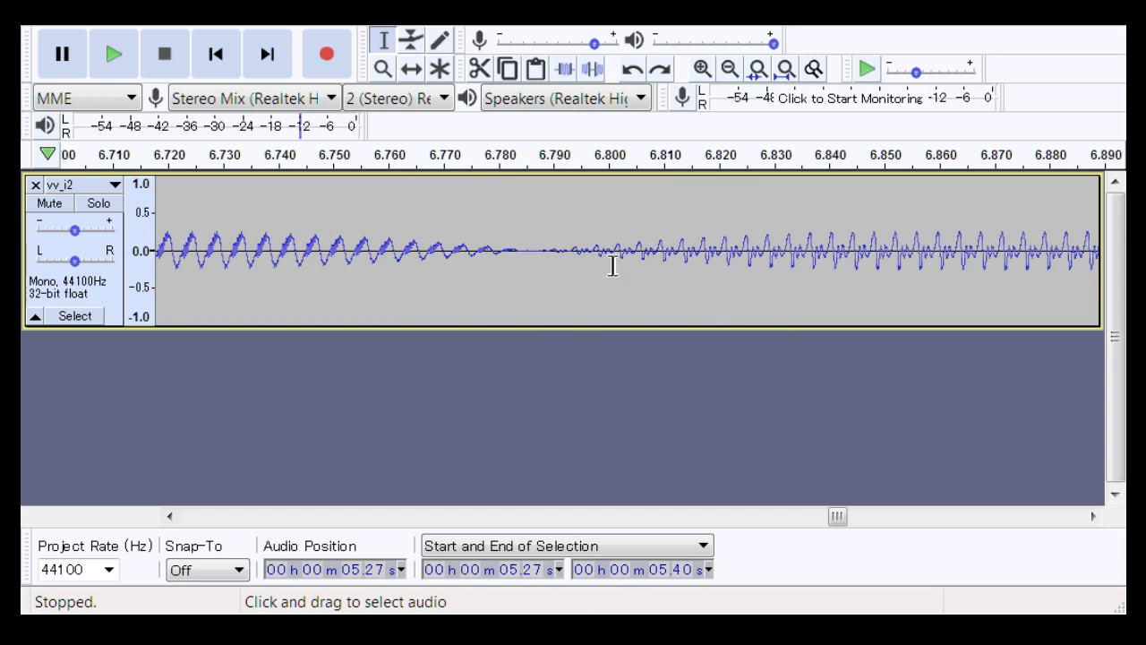
{"action": "key", "text": "ctrl+y"}
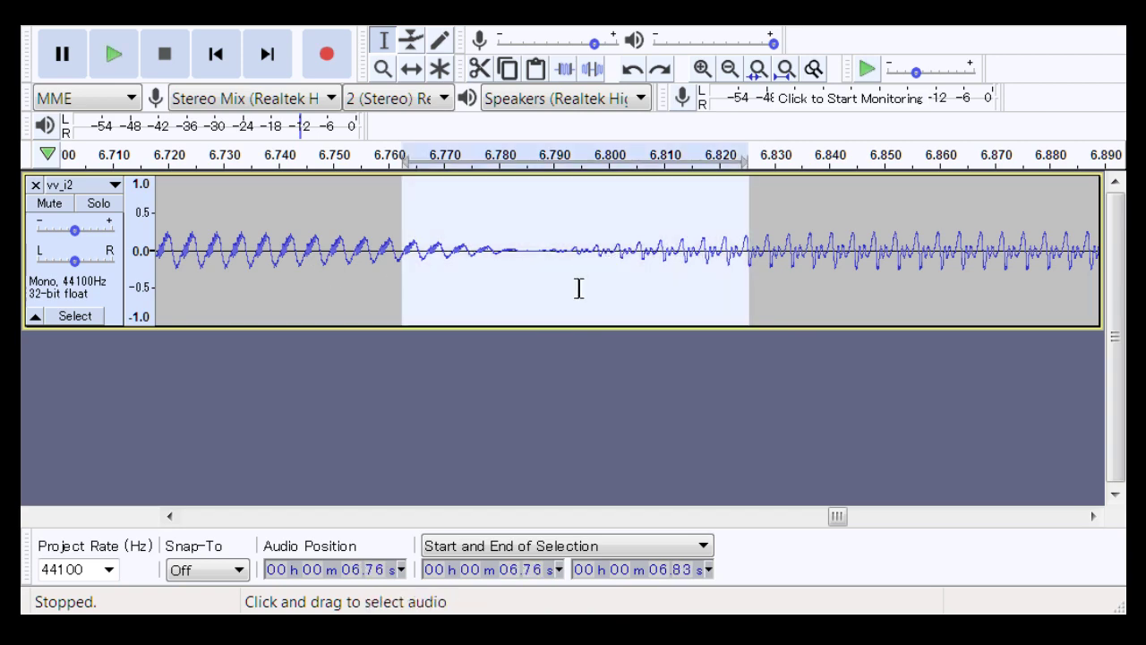
{"action": "mouse_move", "coordinate": [838, 516]}
{"action": "left_mouse_down"}
{"action": "mouse_move", "coordinate": [696, 543]}
{"action": "mouse_move", "coordinate": [900, 539]}
{"action": "mouse_move", "coordinate": [832, 545]}
{"action": "mouse_move", "coordinate": [841, 535]}
{"action": "left_mouse_up"}
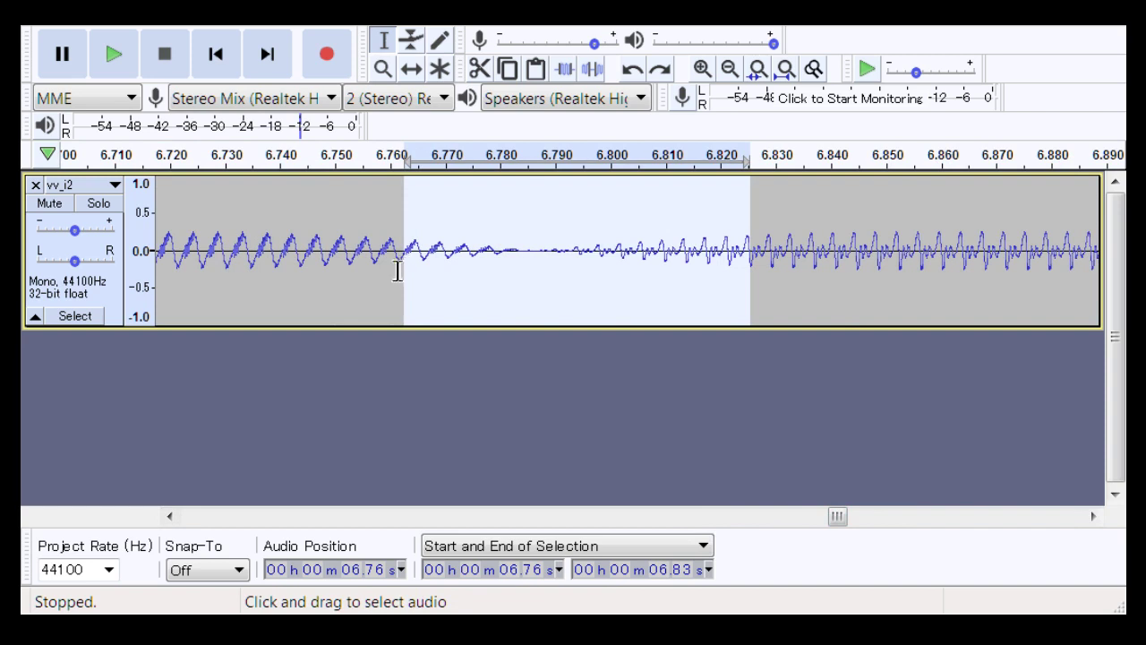
Delete the fifth transition's near-silent dip from about 6.76 to 6.82 s and play the join from about 6.73 to 6.84 s
{"action": "left_click_drag", "start_coordinate": [397, 272], "coordinate": [747, 336]}
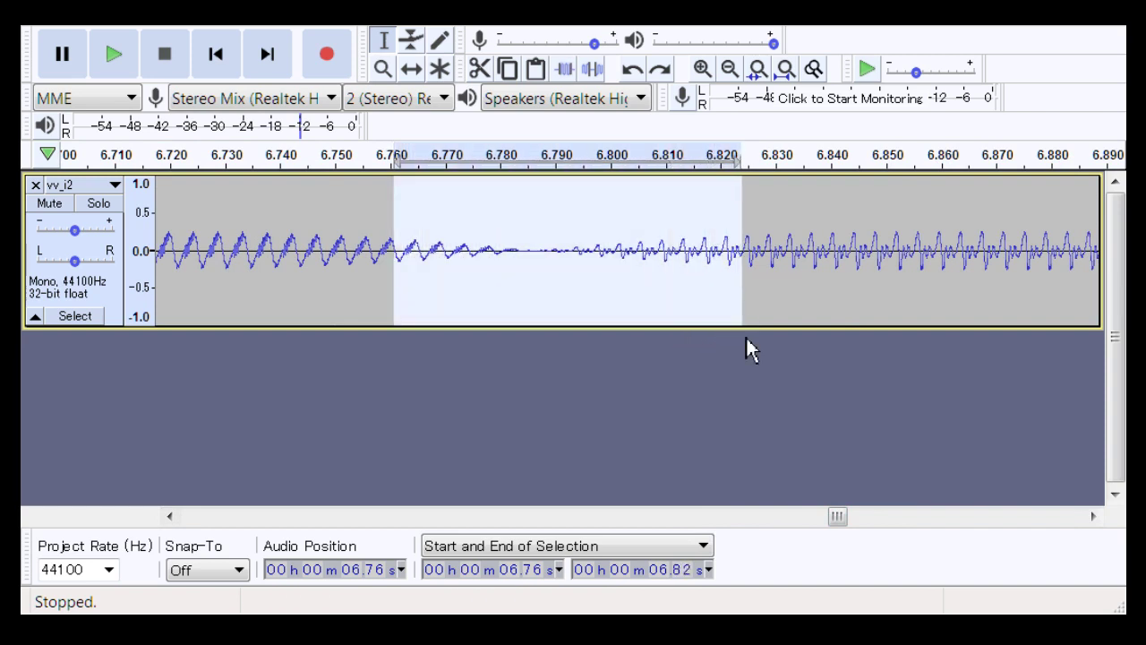
{"action": "key", "text": "Delete"}
{"action": "left_click", "coordinate": [217, 275]}
{"action": "left_click_drag", "start_coordinate": [217, 275], "coordinate": [822, 302]}
{"action": "key", "text": "space"}
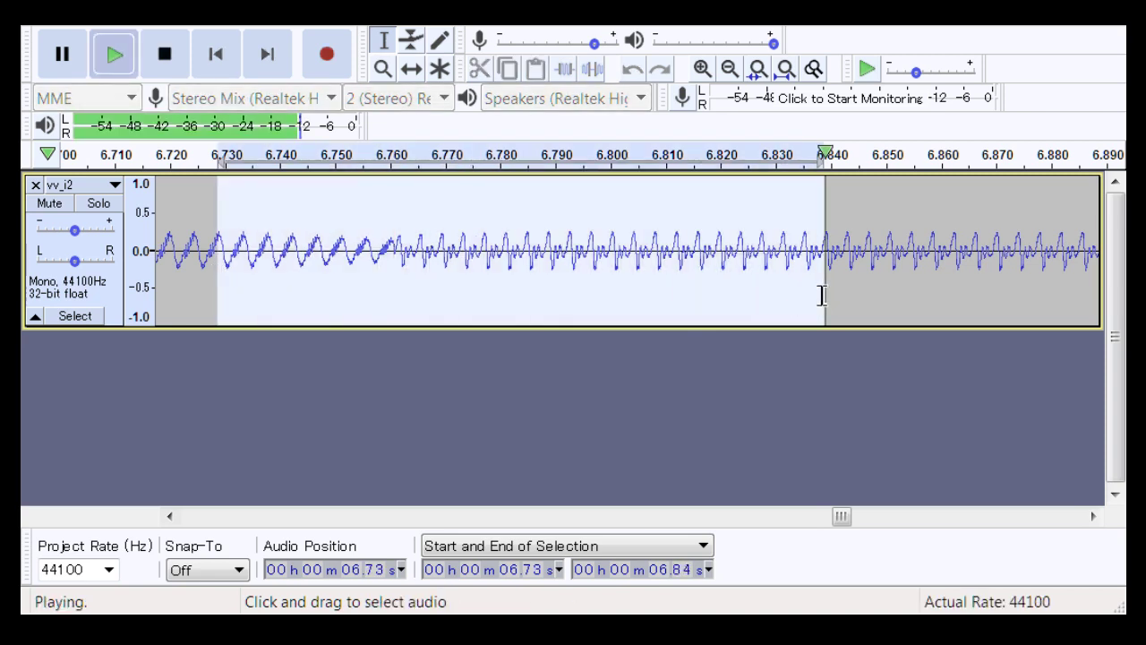
Delete the uneven wave cycles at the fifth transition's join, from about 6.757 to 6.770 s
{"action": "left_click", "coordinate": [384, 76]}
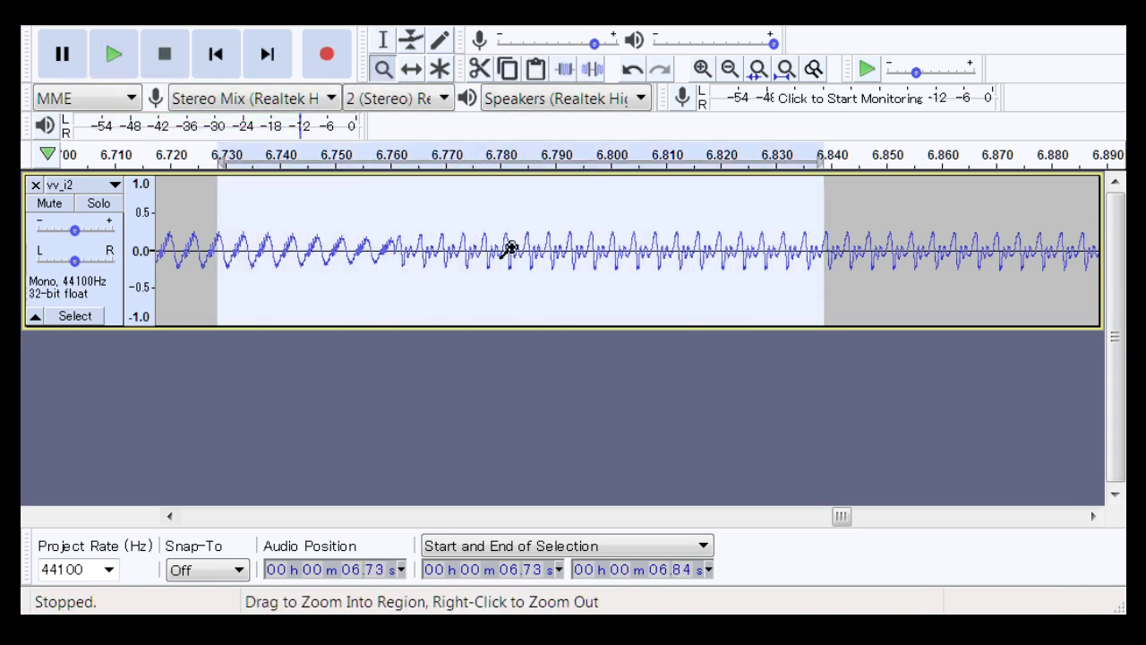
{"action": "left_click", "coordinate": [419, 245]}
{"action": "left_click", "coordinate": [383, 40]}
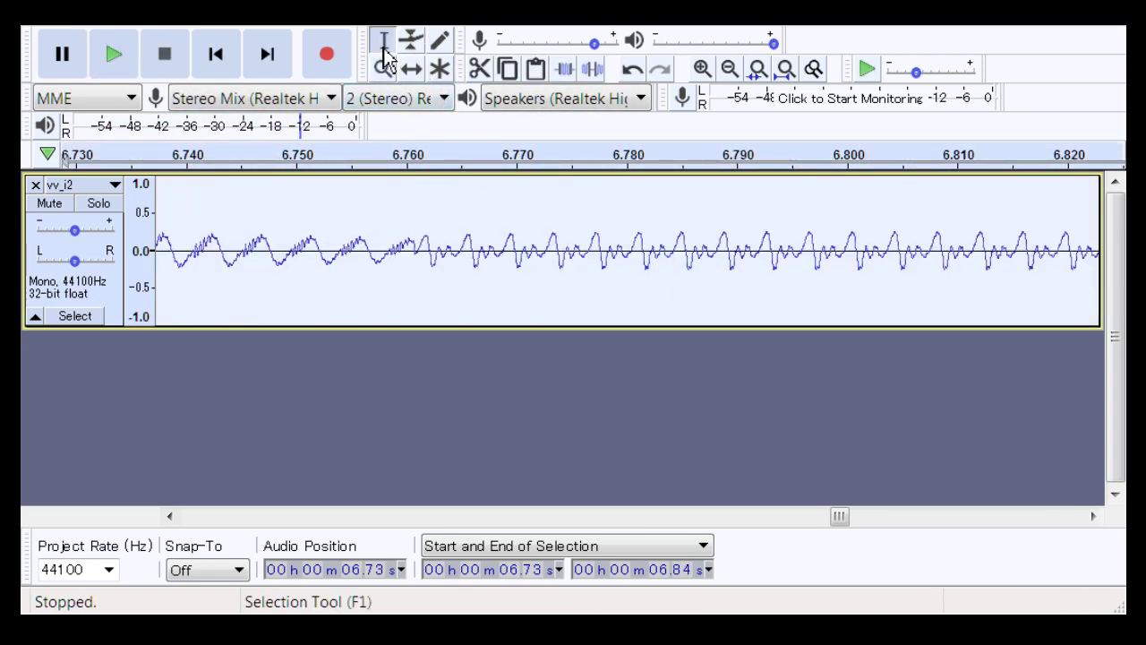
{"action": "left_click_drag", "start_coordinate": [366, 274], "coordinate": [421, 288]}
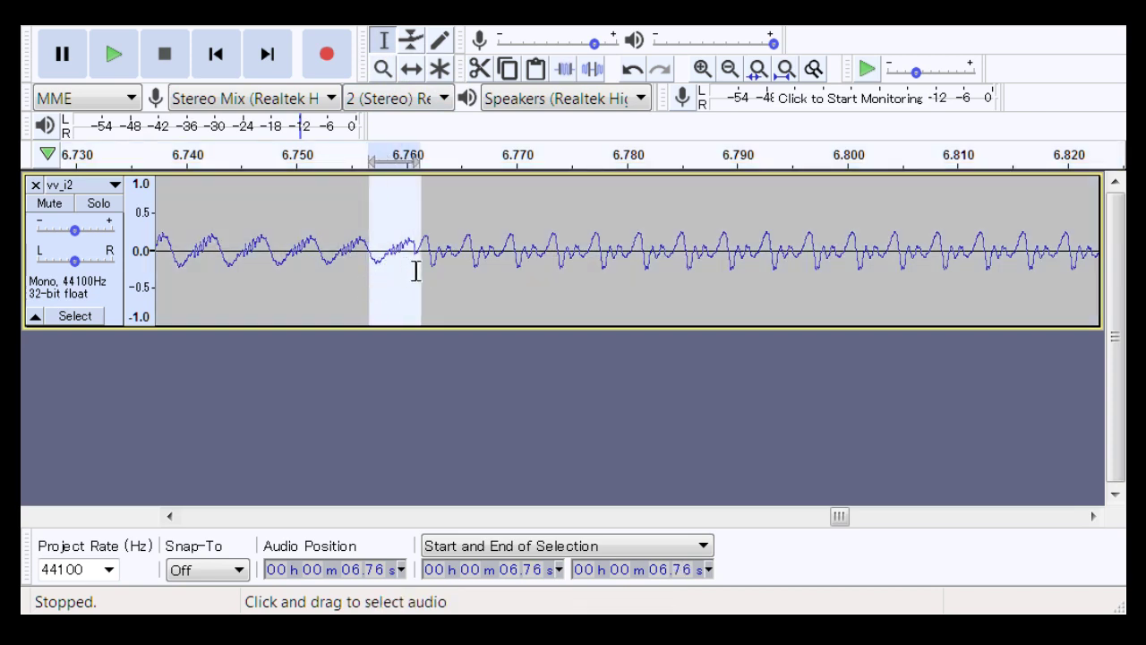
{"action": "left_click_drag", "start_coordinate": [421, 288], "coordinate": [512, 297]}
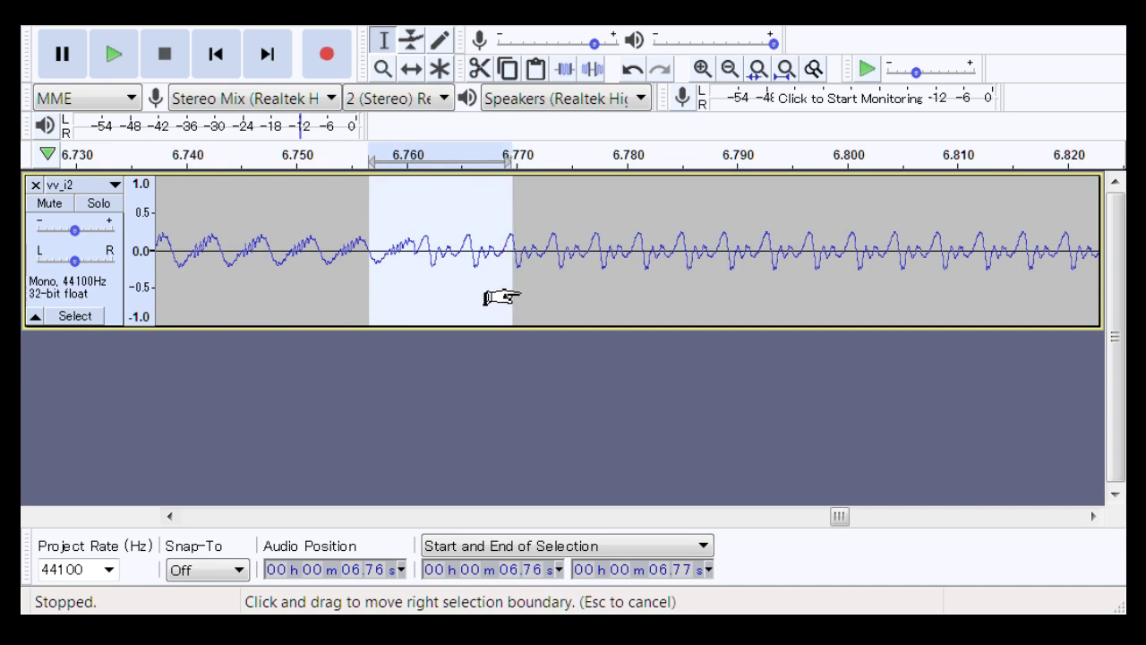
{"action": "key", "text": "ctrl+z"}
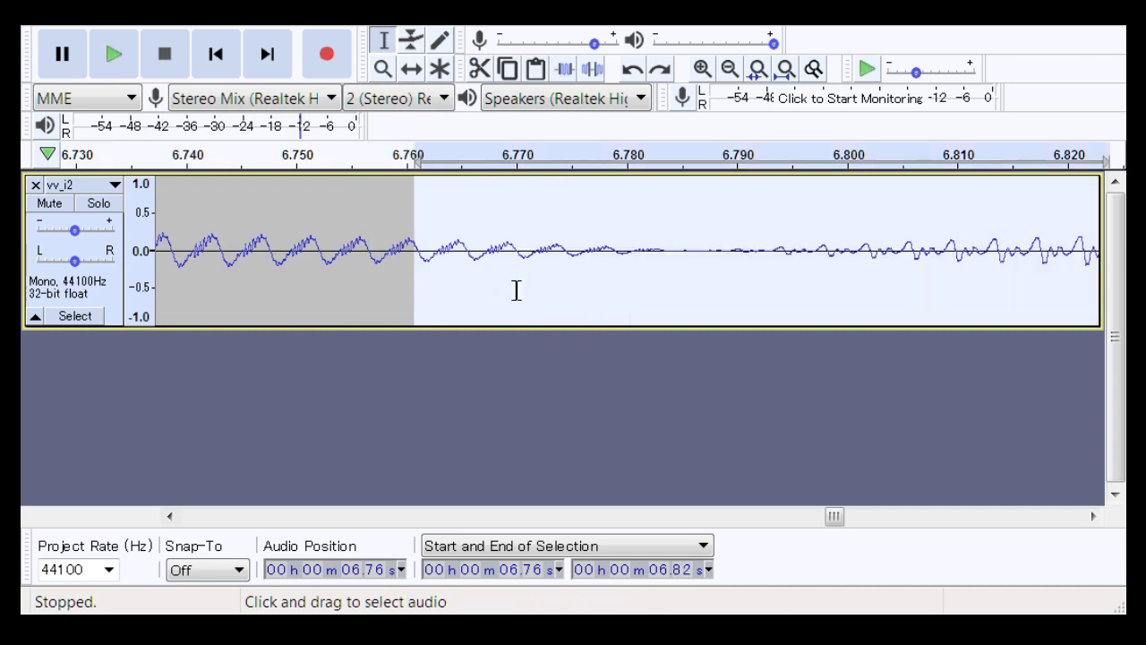
{"action": "key", "text": "ctrl+y"}
{"action": "left_click", "coordinate": [366, 327]}
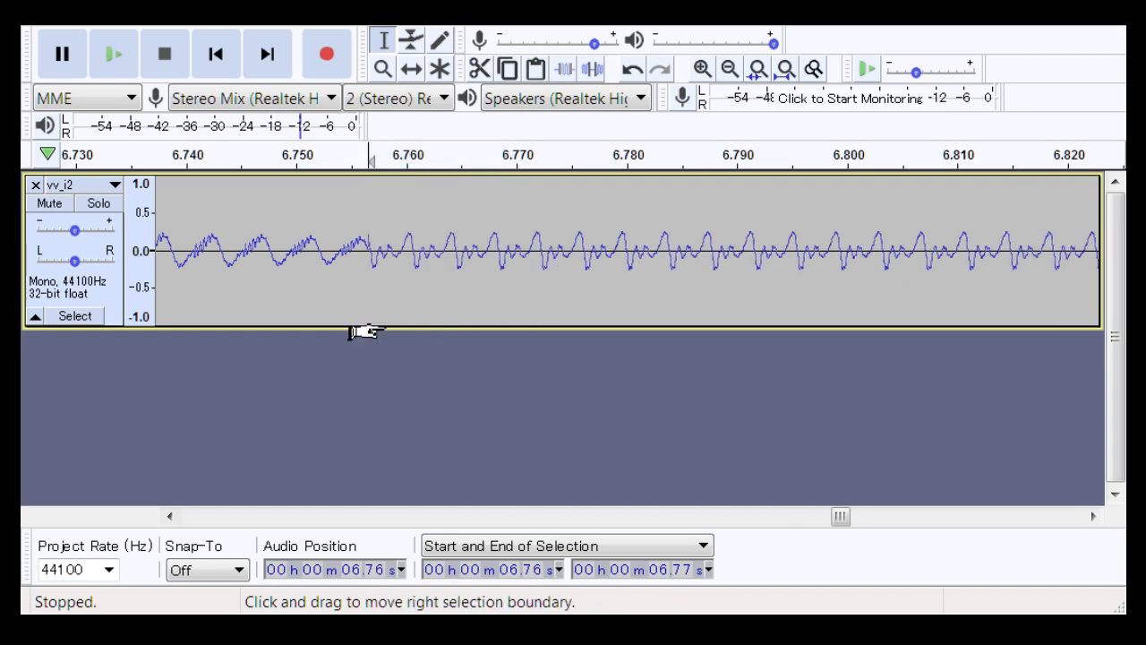
Check the join from about 6.75 to 6.80 s and delete one more cycle there, from about 6.756 to 6.760 s
{"action": "left_click_drag", "start_coordinate": [254, 260], "coordinate": [795, 263]}
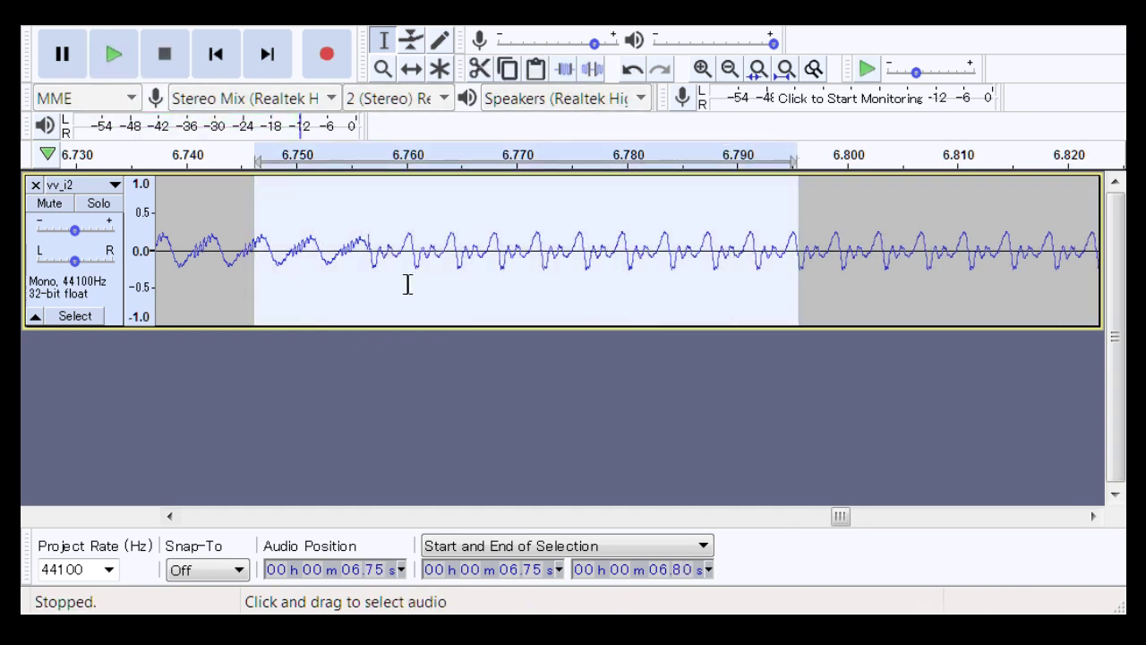
{"action": "left_click", "coordinate": [374, 287]}
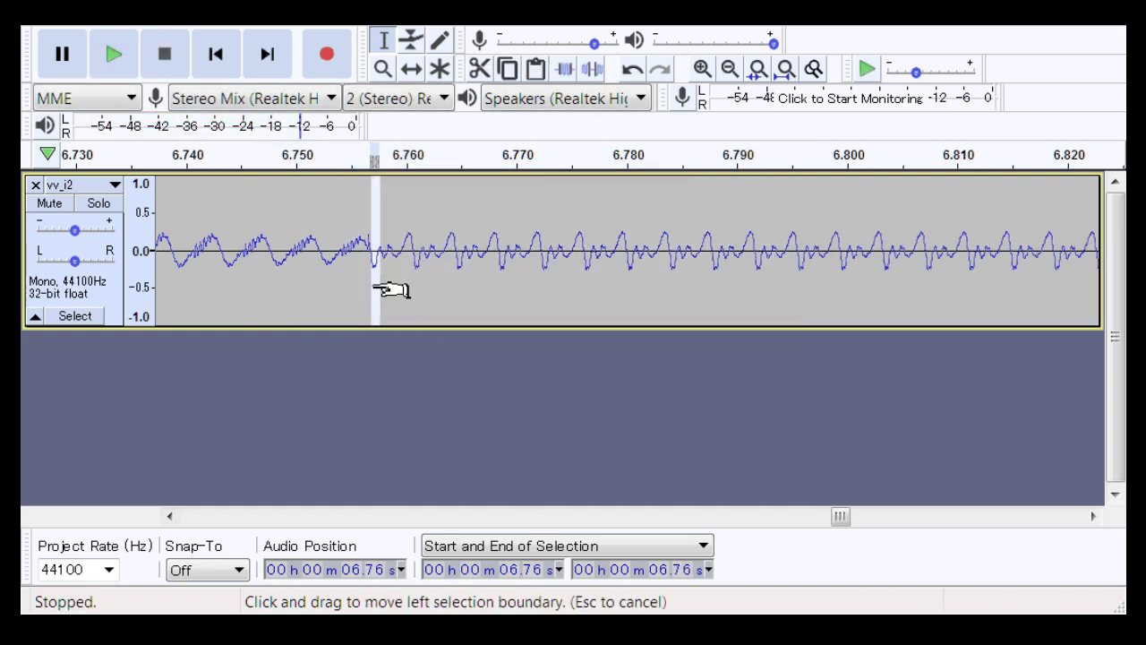
{"action": "left_click_drag", "start_coordinate": [374, 286], "coordinate": [412, 297]}
{"action": "key", "text": "Left"}
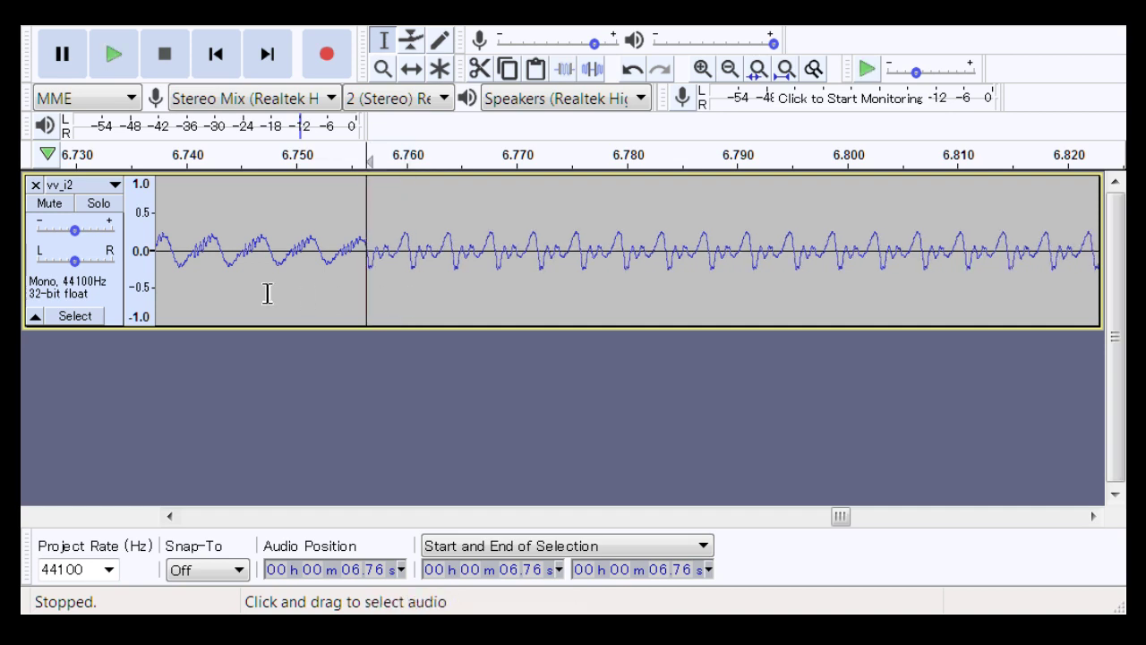
Play the trimmed fifth transition in wider context, from about 6.63 to 6.98 s
{"action": "left_click_drag", "start_coordinate": [263, 292], "coordinate": [882, 275]}
{"action": "left_click", "coordinate": [382, 69]}
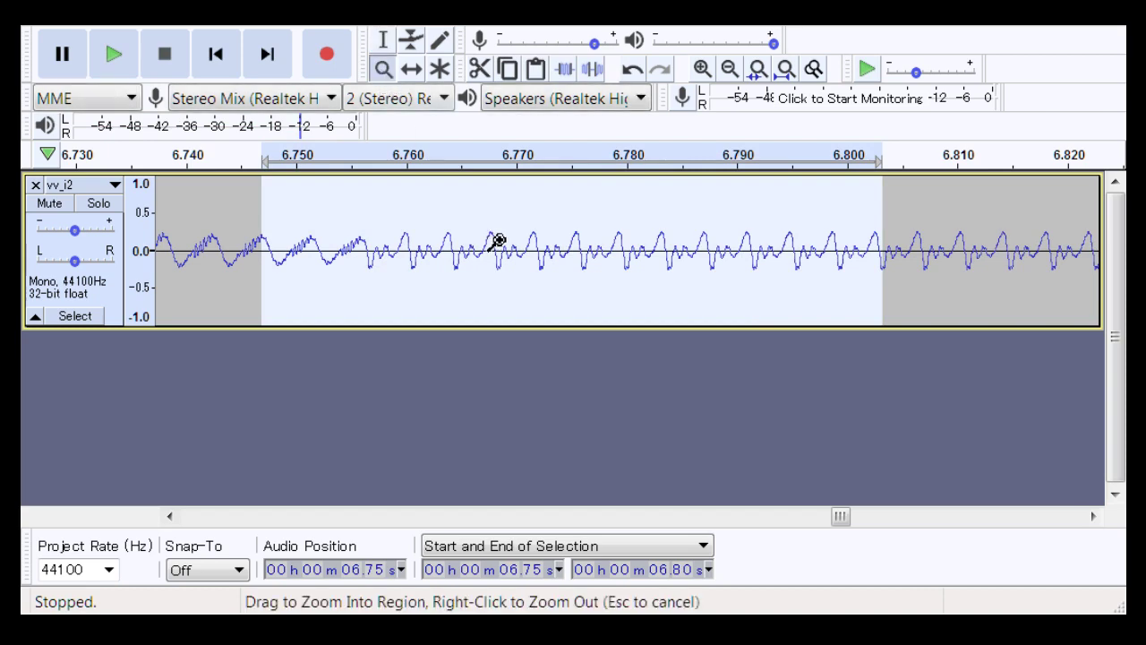
{"action": "right_click", "coordinate": [496, 243]}
{"action": "left_click", "coordinate": [382, 45]}
{"action": "left_click_drag", "start_coordinate": [347, 269], "coordinate": [827, 260]}
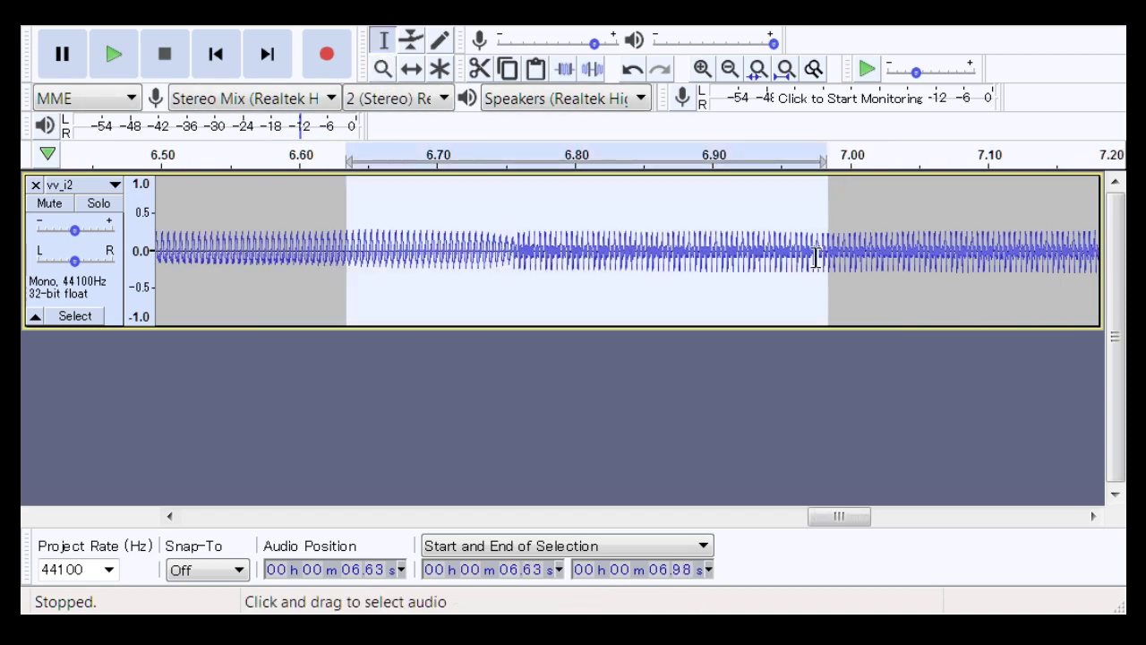
{"action": "key", "text": "space"}
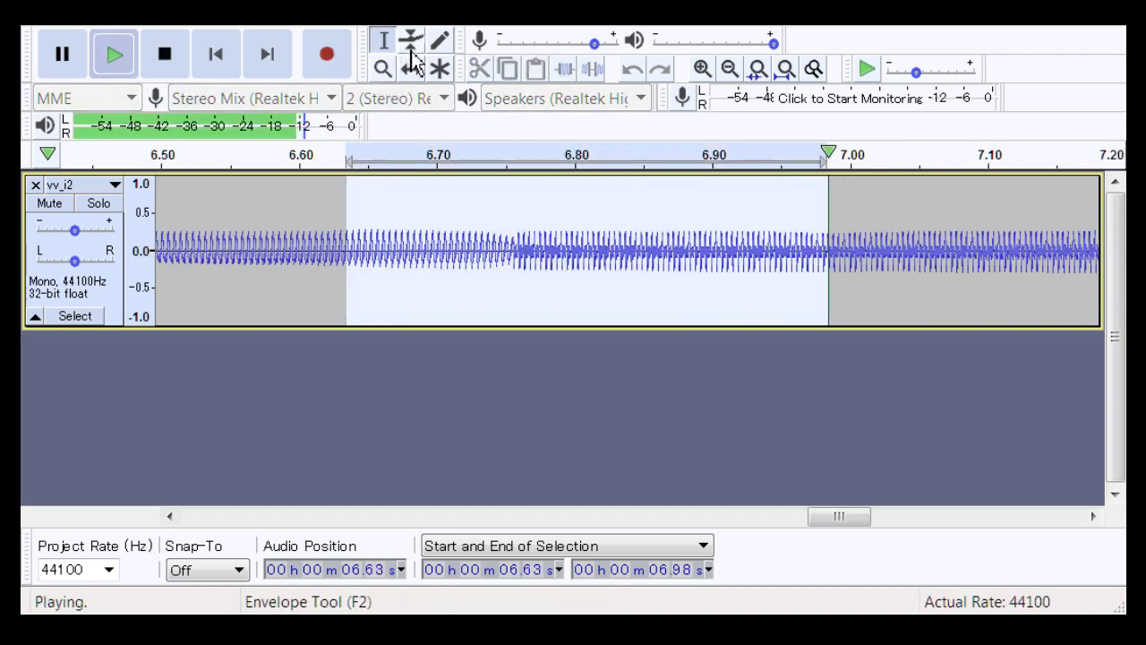
{"action": "key", "text": "space"}
Inspect the fifth transition's waveform around the join near 6.76 s and replay it from about 6.63 to 6.98 s
{"action": "left_click", "coordinate": [382, 69]}
{"action": "left_click", "coordinate": [801, 241]}
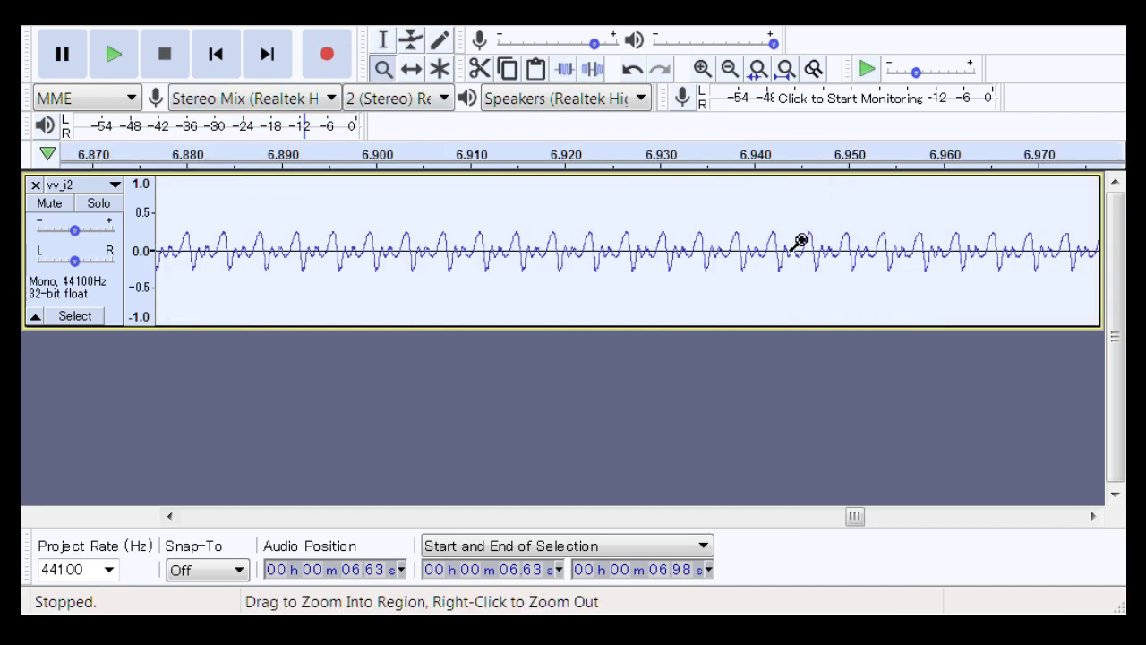
{"action": "left_click", "coordinate": [599, 263]}
{"action": "right_click", "coordinate": [605, 259]}
{"action": "right_click", "coordinate": [604, 259]}
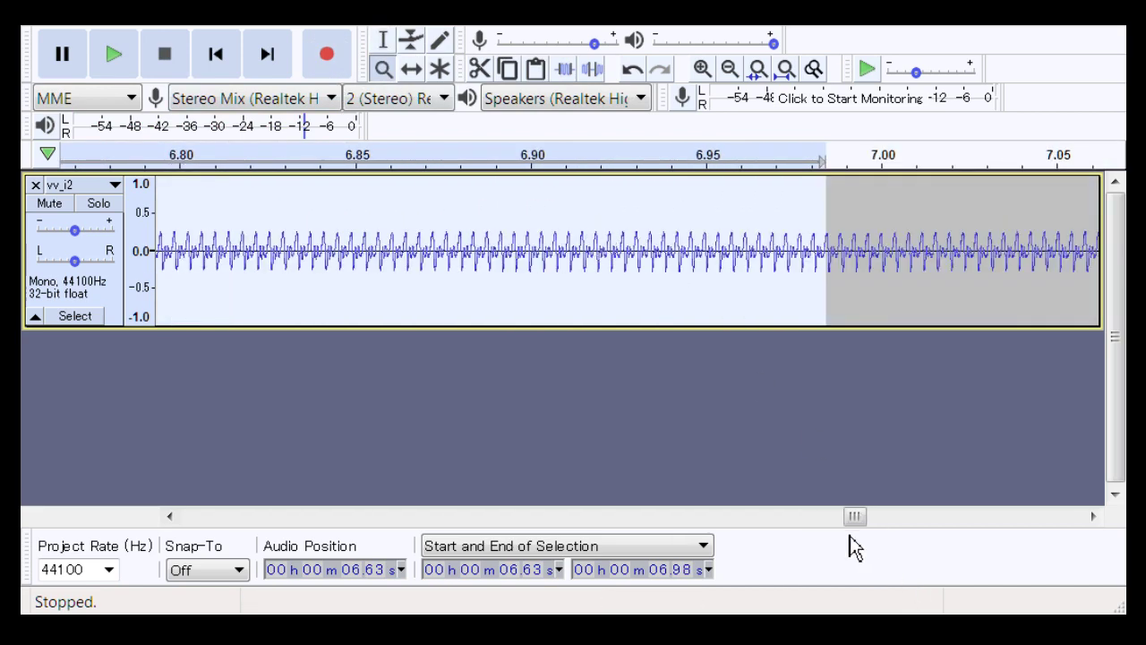
{"action": "left_click_drag", "start_coordinate": [850, 536], "coordinate": [847, 550]}
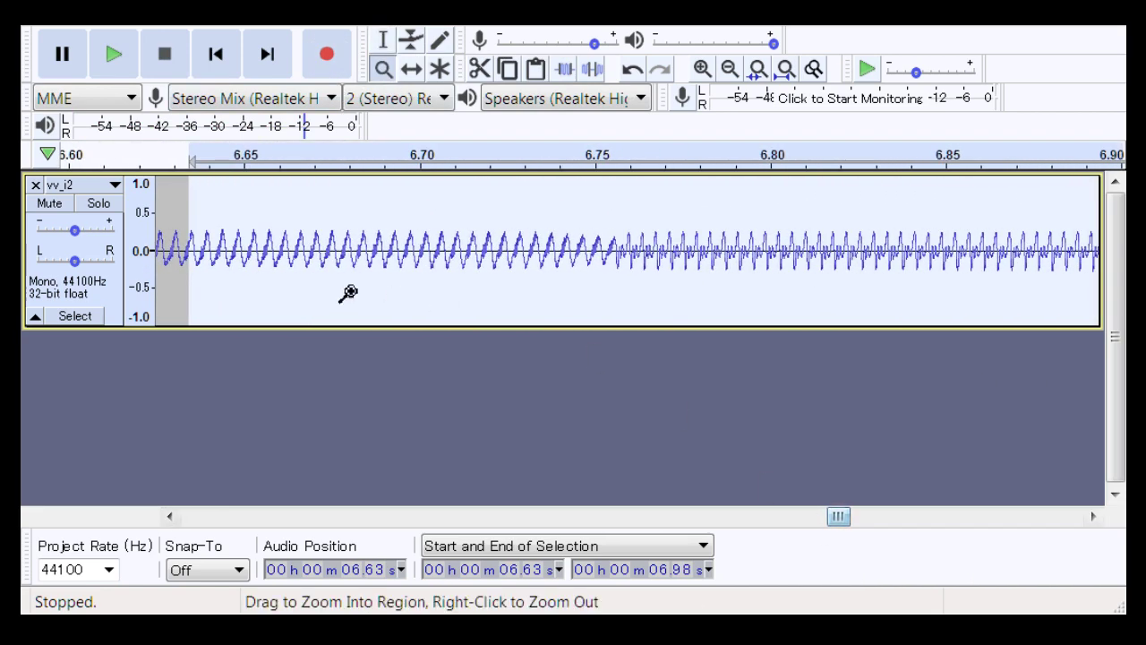
{"action": "key", "text": "space"}
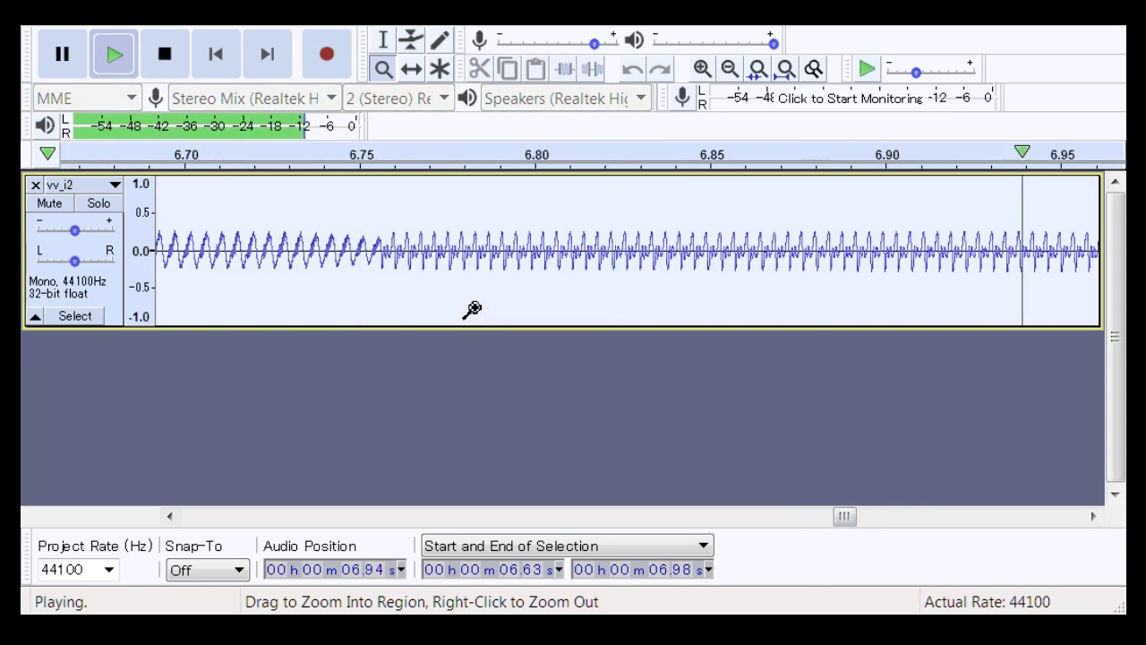
{"action": "left_click", "coordinate": [220, 516]}
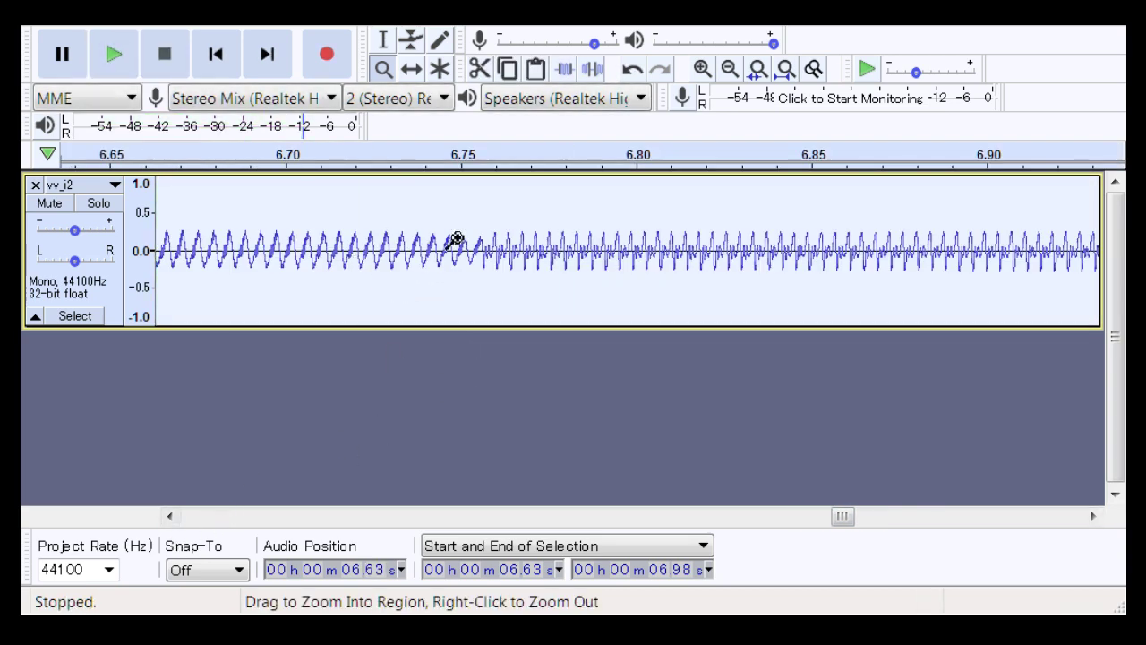
Shape the fifth transition's envelope: reduce volume from about 6.69 to 6.75 s, boost it near 6.76 s, and restore the original level by 6.79 s
{"action": "left_click", "coordinate": [411, 40]}
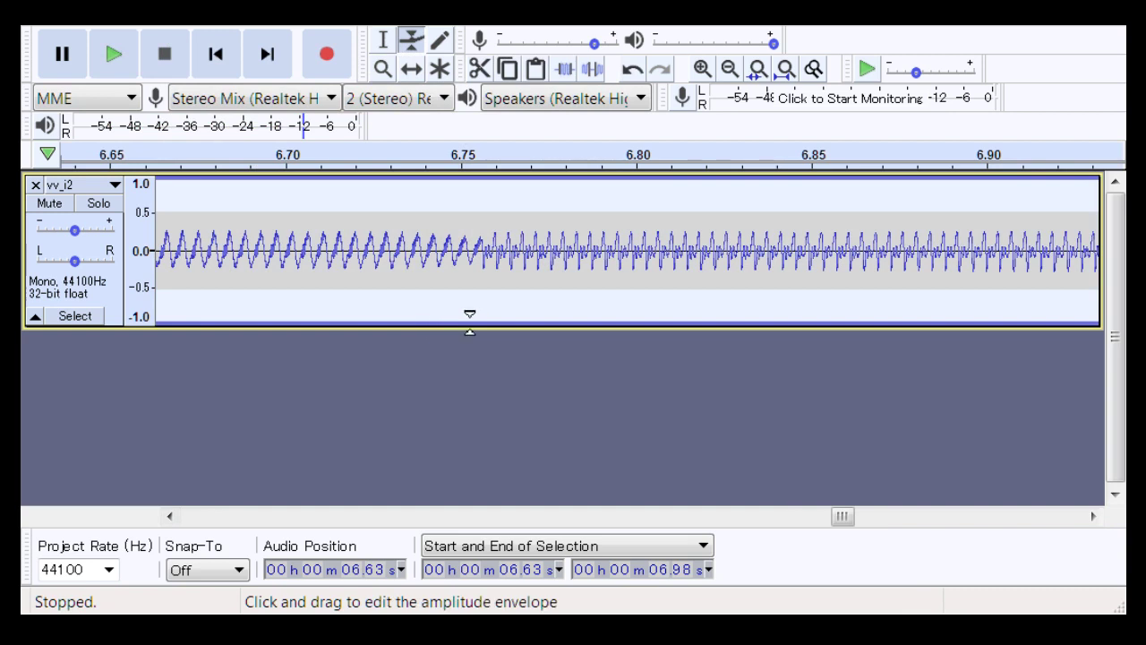
{"action": "left_click", "coordinate": [477, 320]}
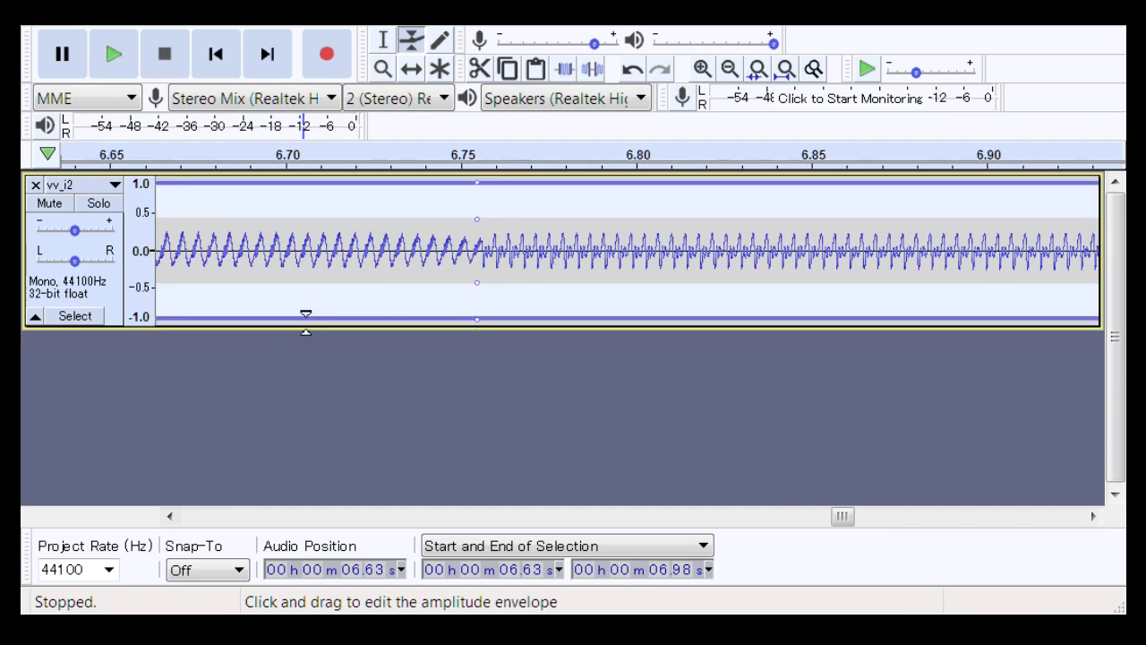
{"action": "left_click_drag", "start_coordinate": [257, 322], "coordinate": [252, 336]}
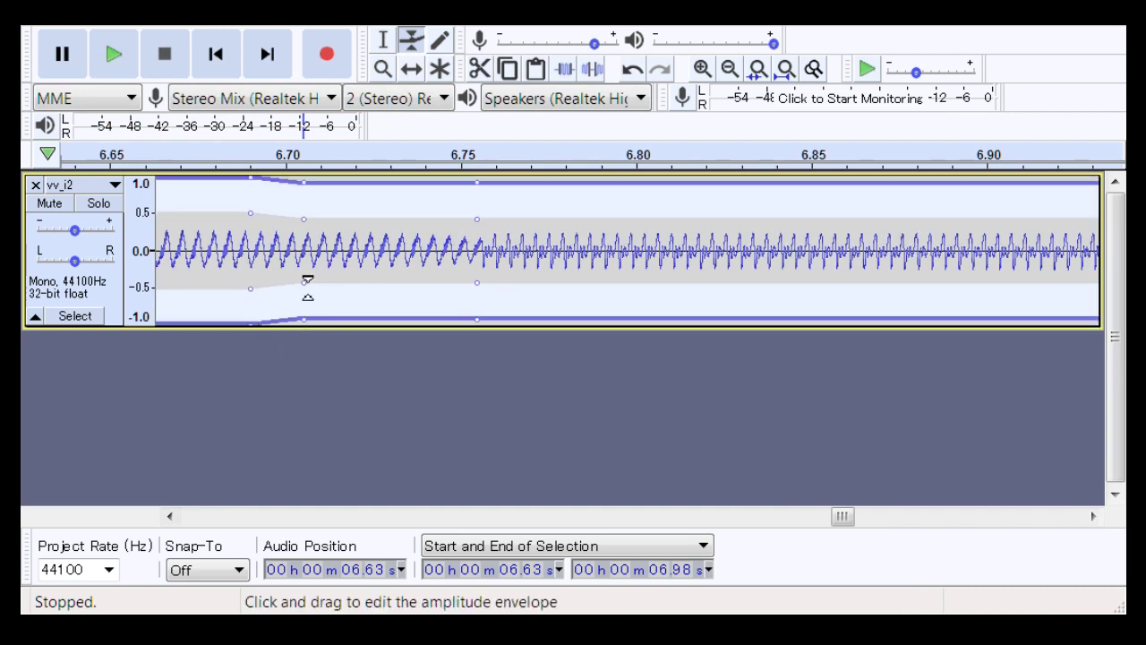
{"action": "left_click_drag", "start_coordinate": [310, 285], "coordinate": [597, 324]}
{"action": "key", "text": "ctrl+z"}
{"action": "left_click_drag", "start_coordinate": [425, 267], "coordinate": [451, 259]}
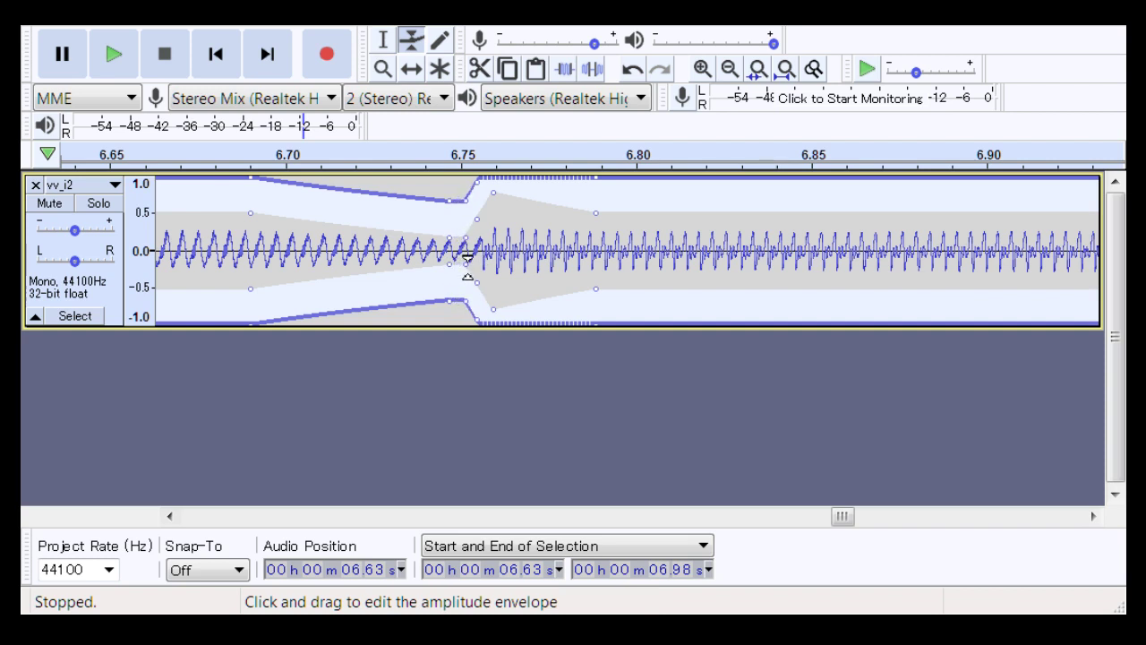
{"action": "left_click_drag", "start_coordinate": [467, 260], "coordinate": [488, 275]}
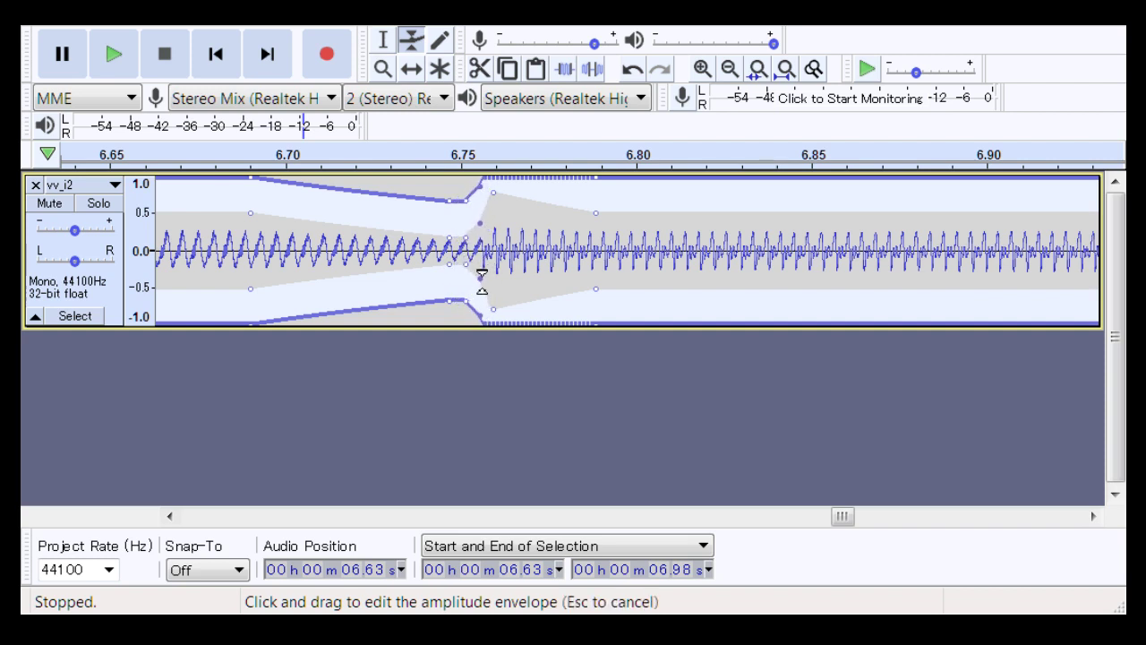
{"action": "left_click_drag", "start_coordinate": [465, 260], "coordinate": [478, 268]}
Play the envelope-shaped fifth transition in wider context, from about 6.58 to 7.04 s
{"action": "left_click", "coordinate": [384, 69]}
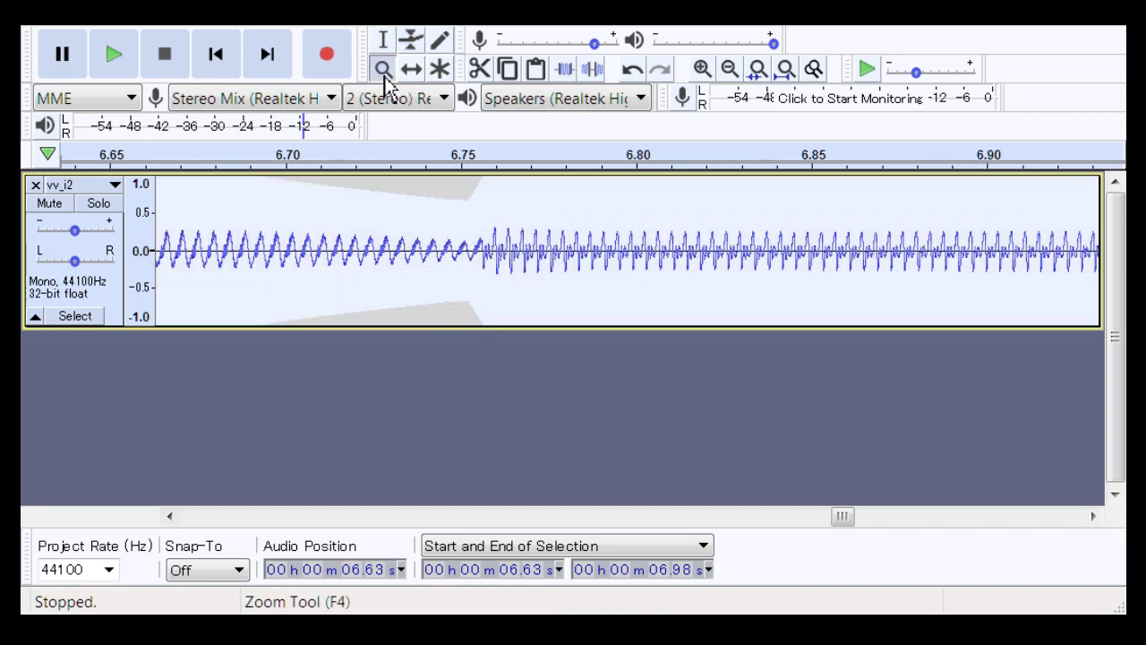
{"action": "right_click", "coordinate": [490, 271]}
{"action": "left_click", "coordinate": [383, 40]}
{"action": "left_click_drag", "start_coordinate": [402, 287], "coordinate": [801, 304]}
{"action": "key", "text": "space"}
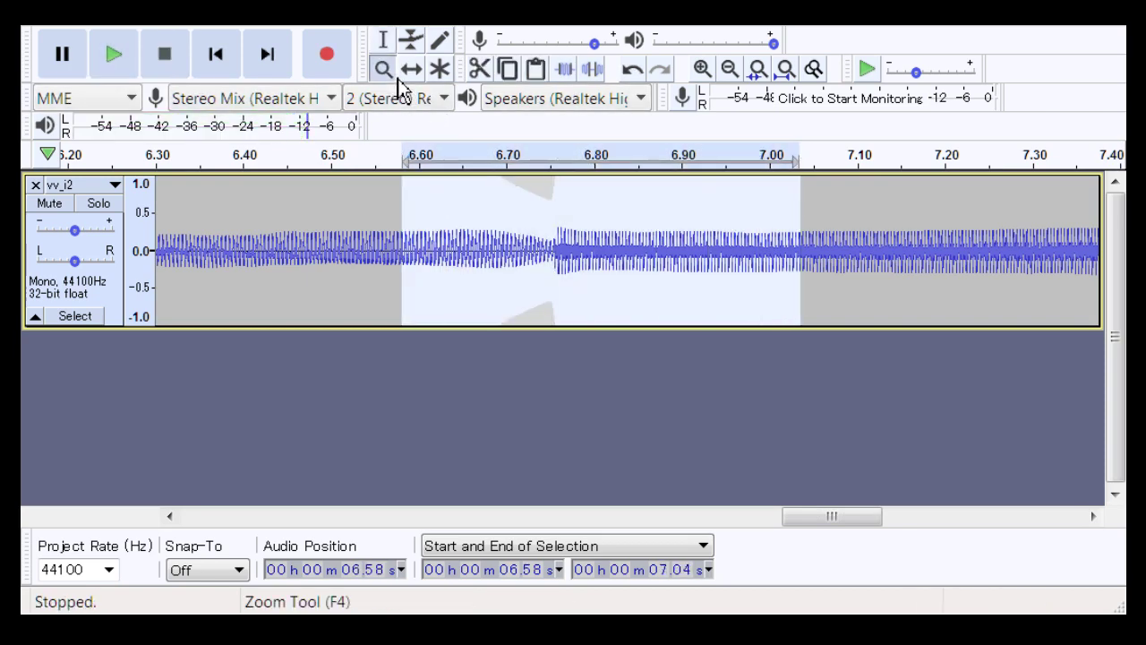
Soften the volume rise after the fifth transition's join by moving the envelope's boost point to about 6.775 s at a lower level
{"action": "left_click", "coordinate": [383, 69]}
{"action": "left_click_drag", "start_coordinate": [514, 267], "coordinate": [667, 275]}
{"action": "right_click", "coordinate": [606, 278]}
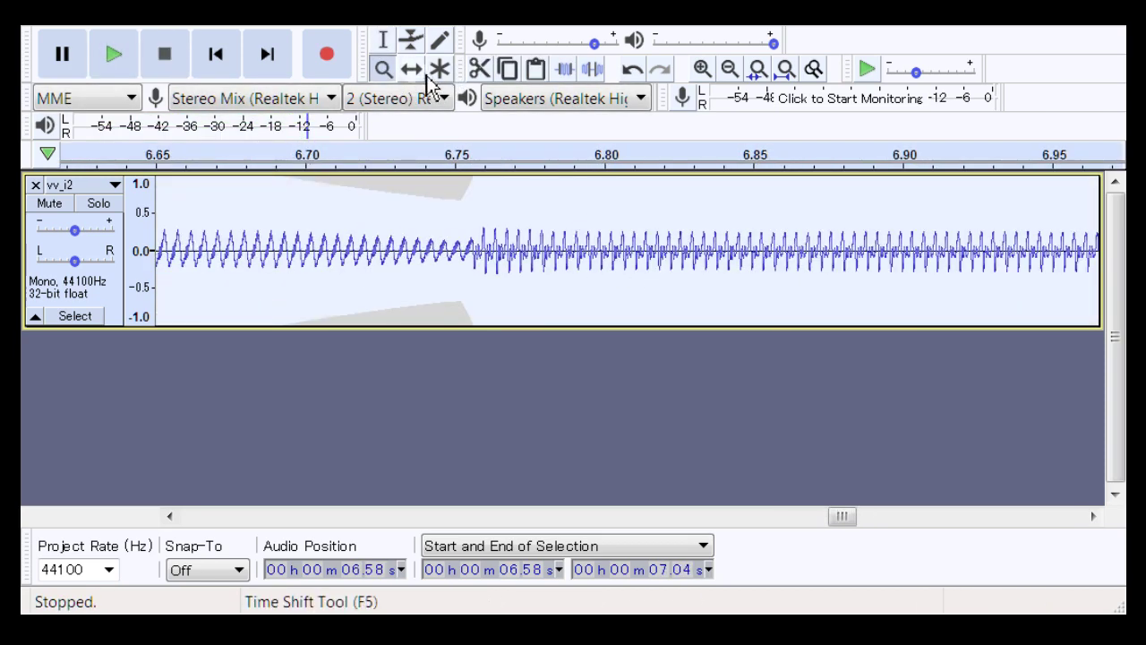
{"action": "left_click", "coordinate": [411, 40]}
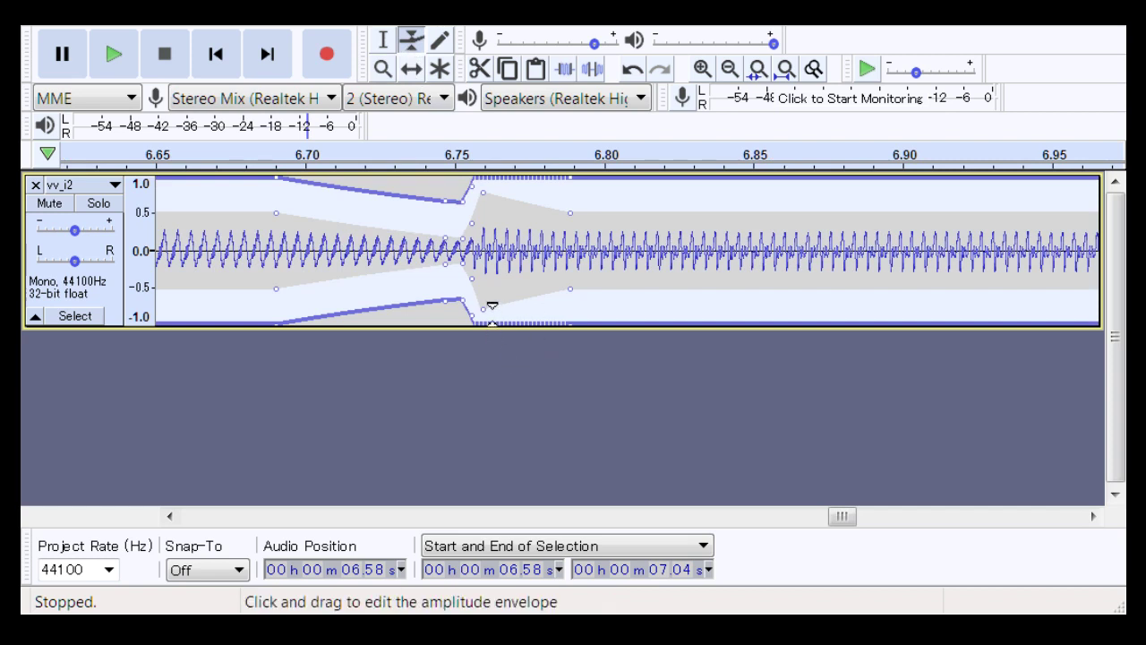
{"action": "left_click_drag", "start_coordinate": [492, 305], "coordinate": [516, 297]}
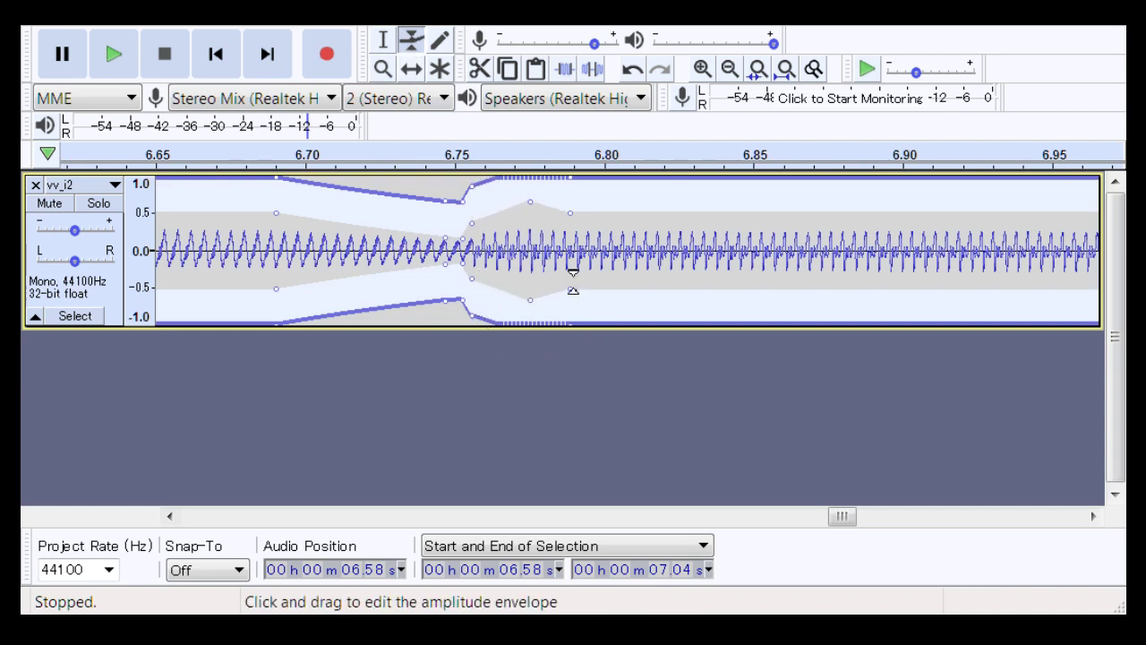
Play the fifth transition with the softened volume rise, from about 6.69 to 6.87 s
{"action": "left_click", "coordinate": [383, 69]}
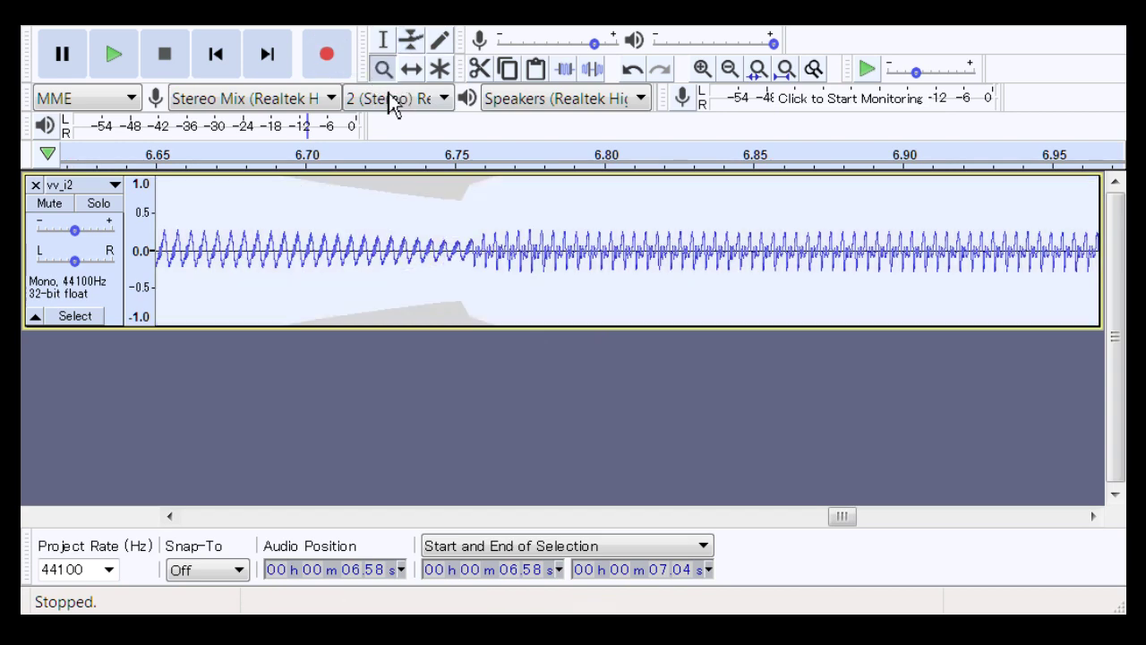
{"action": "left_click", "coordinate": [385, 41]}
{"action": "left_click_drag", "start_coordinate": [820, 251], "coordinate": [265, 250]}
{"action": "key", "text": "space"}
{"action": "key", "text": "space"}
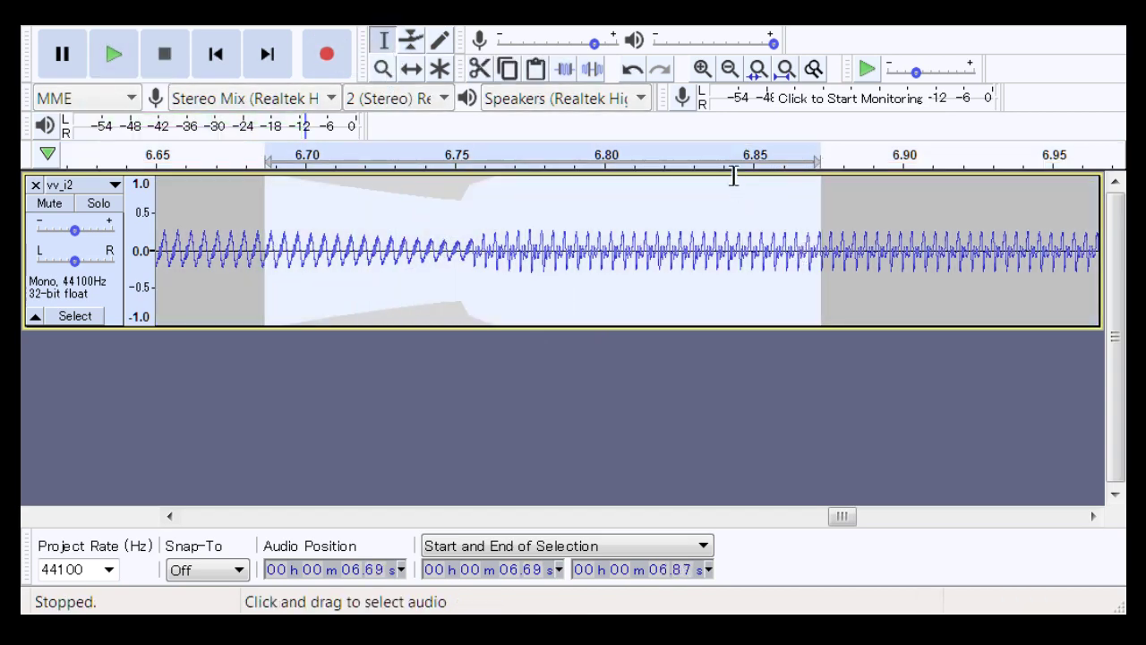
Lower the envelope further around 6.74 s before the fifth join and play the result from about 6.67 to 6.89 s
{"action": "left_click", "coordinate": [411, 41]}
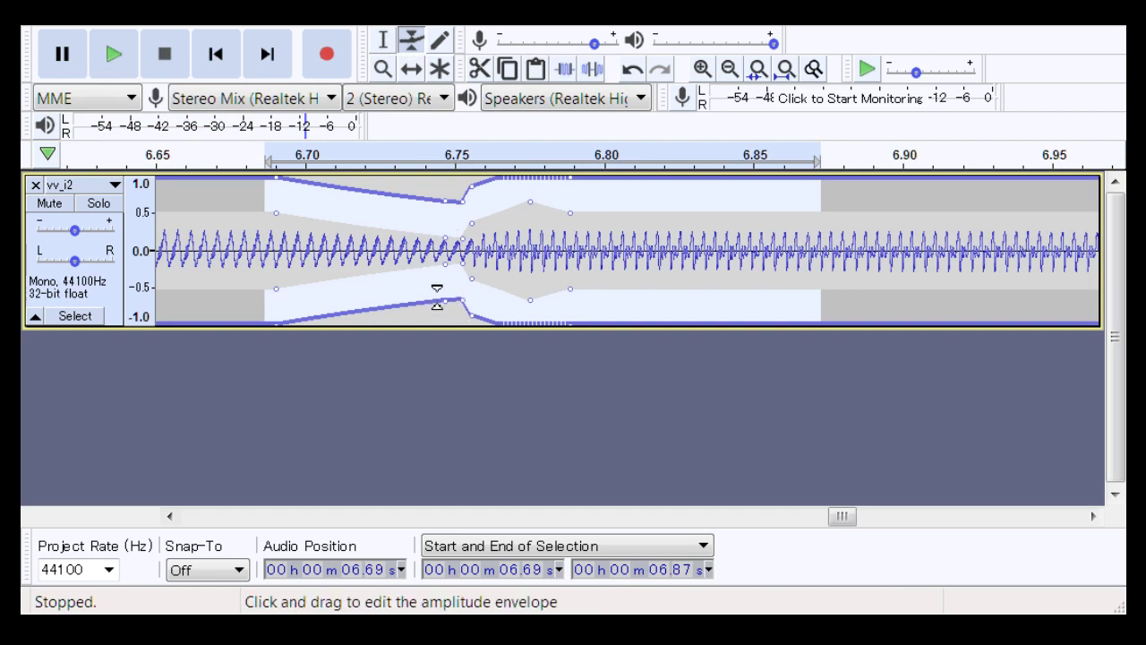
{"action": "mouse_move", "coordinate": [437, 296]}
{"action": "left_mouse_down"}
{"action": "mouse_move", "coordinate": [430, 273]}
{"action": "mouse_move", "coordinate": [418, 298]}
{"action": "mouse_move", "coordinate": [450, 301]}
{"action": "left_mouse_up"}
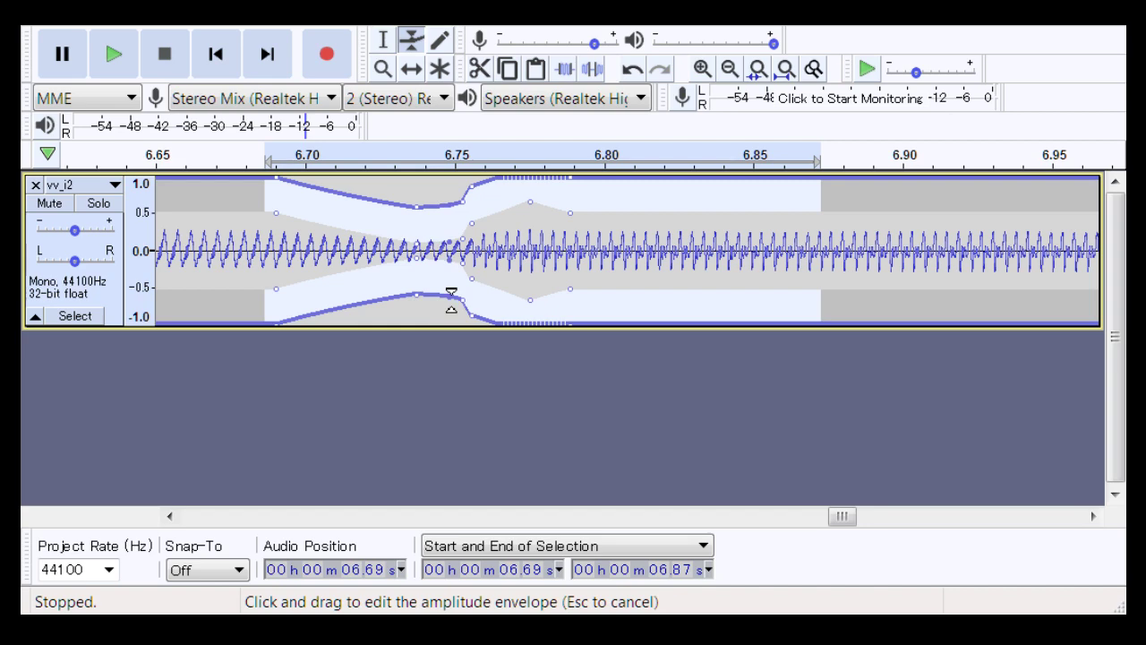
{"action": "left_click", "coordinate": [383, 41]}
{"action": "left_click_drag", "start_coordinate": [289, 266], "coordinate": [802, 269]}
{"action": "key", "text": "space"}
{"action": "left_click_drag", "start_coordinate": [216, 269], "coordinate": [862, 273]}
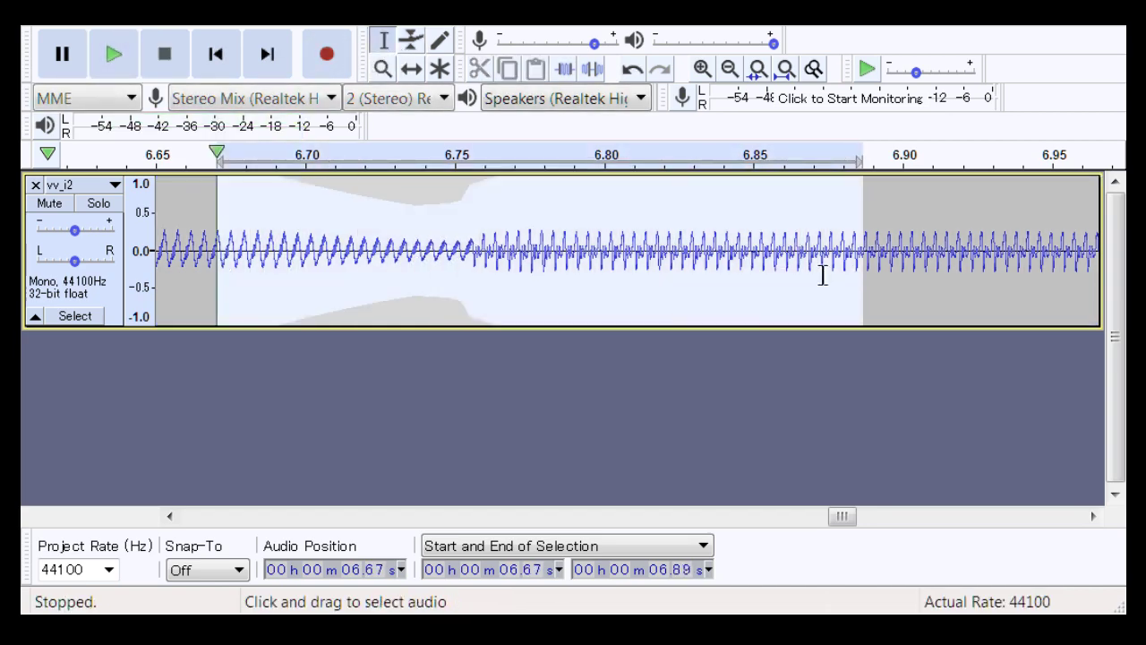
{"action": "key", "text": "space"}
Delete the near-silent dip at the sixth transition, from about 8.190 to 8.221 s
{"action": "left_click_drag", "start_coordinate": [839, 517], "coordinate": [981, 529]}
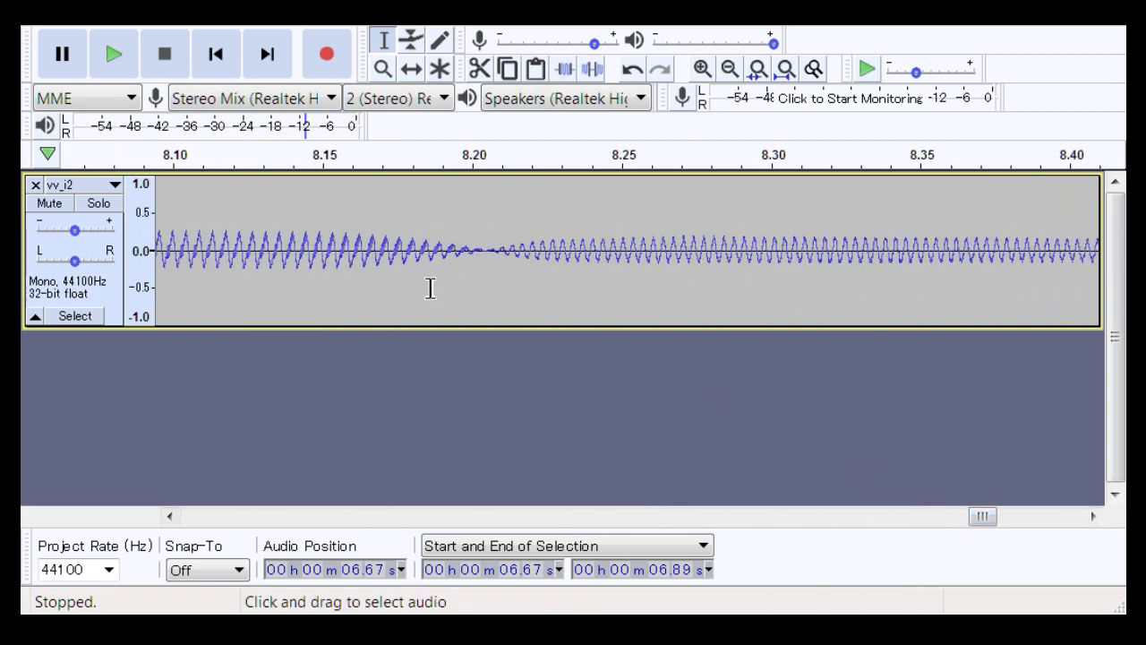
{"action": "left_click", "coordinate": [383, 69]}
{"action": "left_click_drag", "start_coordinate": [238, 249], "coordinate": [770, 282]}
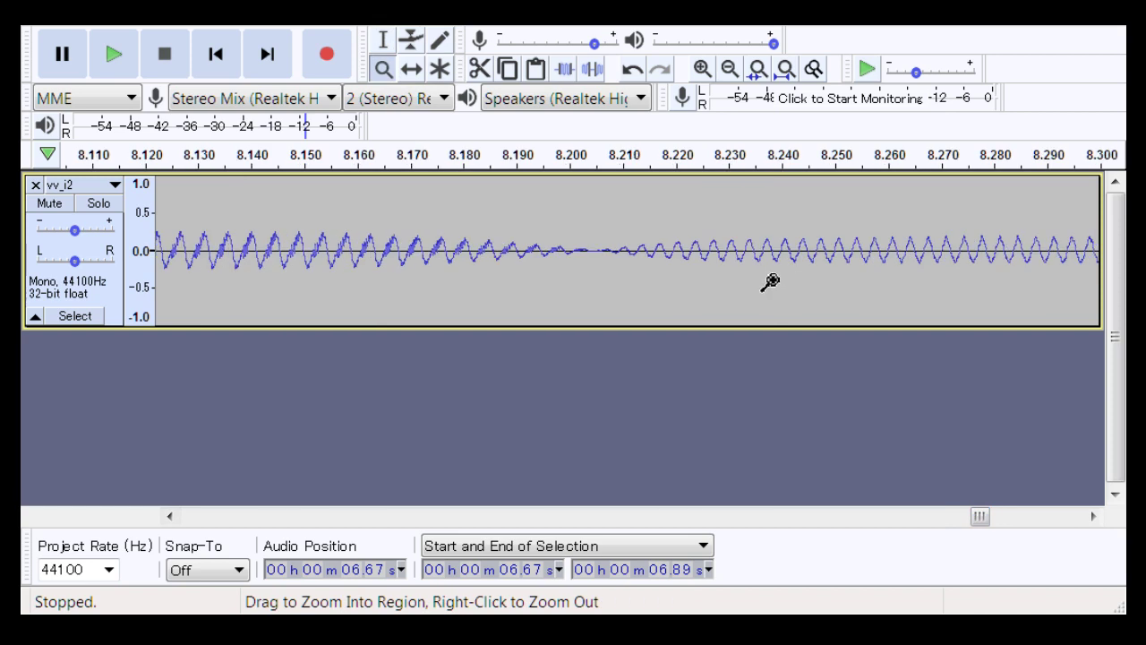
{"action": "left_click", "coordinate": [383, 40]}
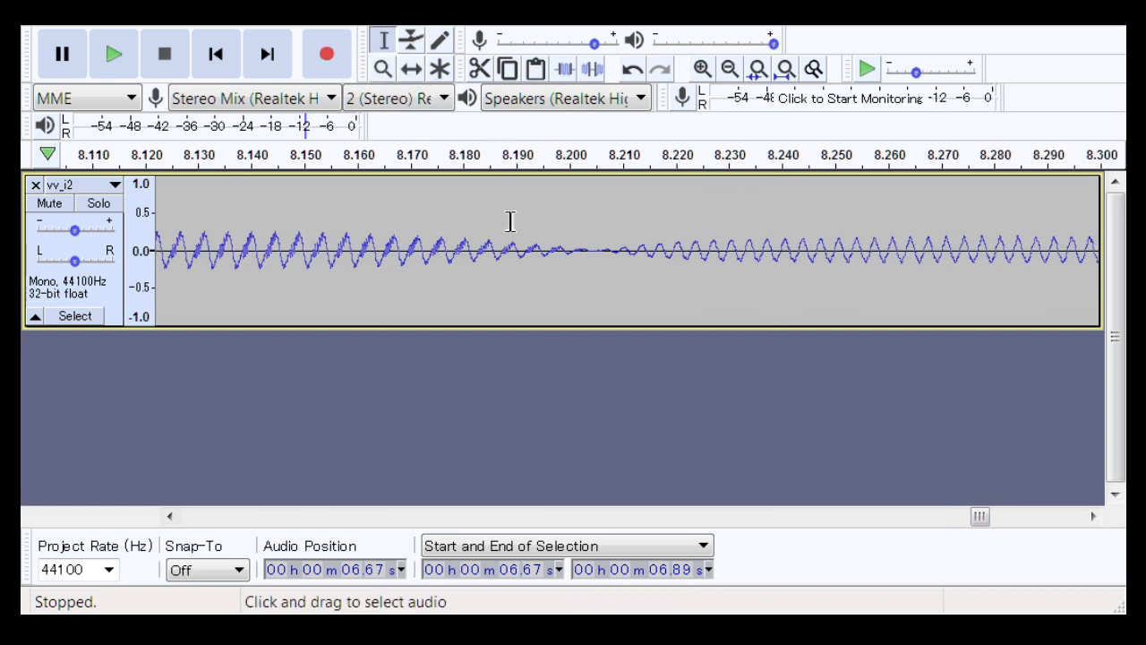
{"action": "left_click", "coordinate": [508, 280]}
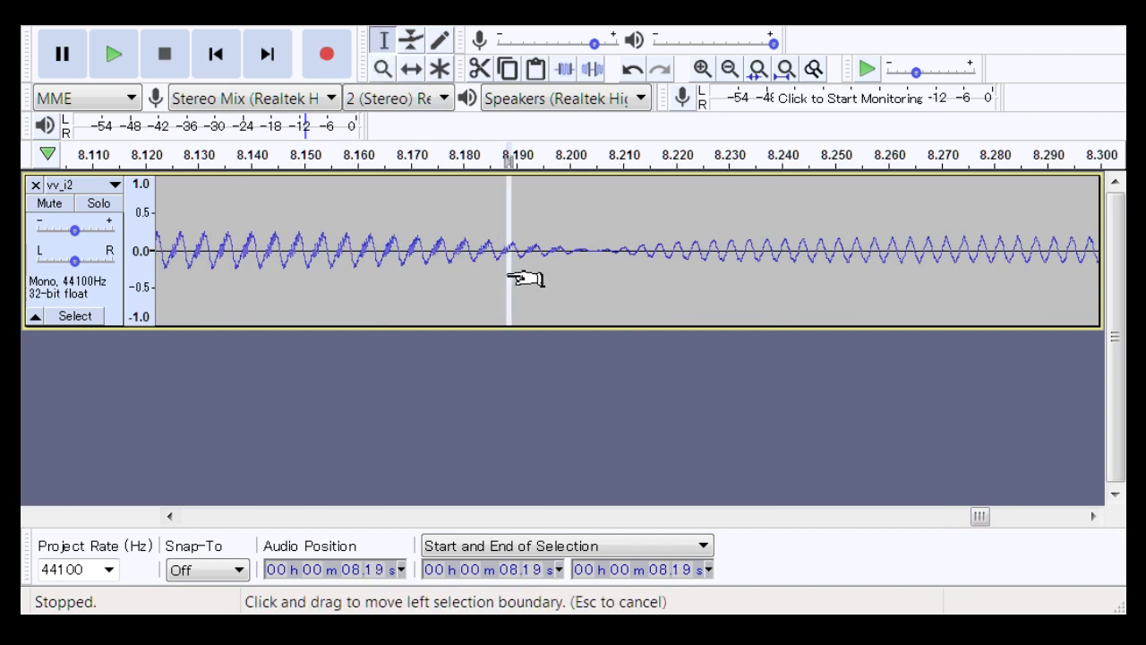
{"action": "left_click_drag", "start_coordinate": [504, 279], "coordinate": [736, 305]}
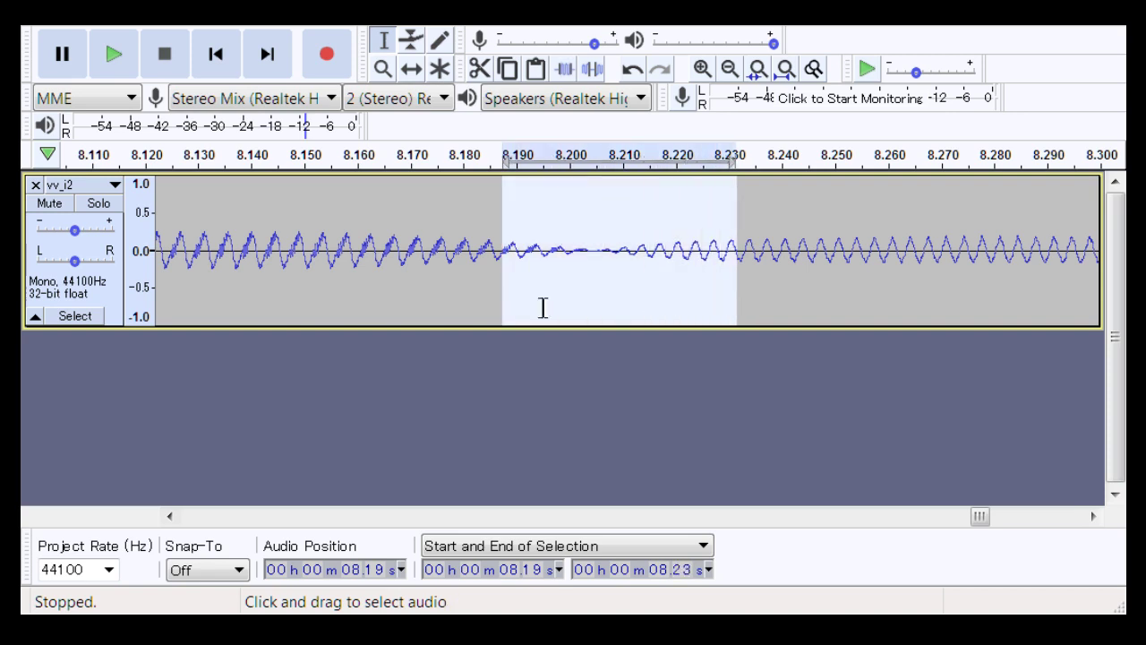
{"action": "left_click", "coordinate": [383, 69]}
{"action": "left_click_drag", "start_coordinate": [451, 247], "coordinate": [928, 285]}
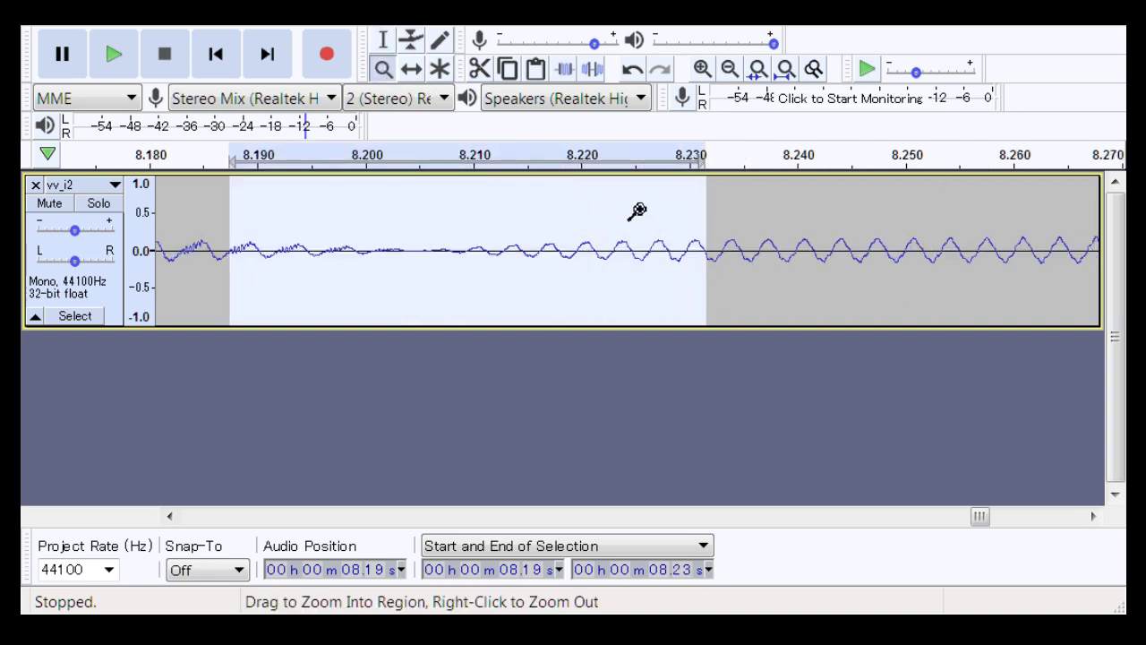
{"action": "left_click", "coordinate": [383, 40]}
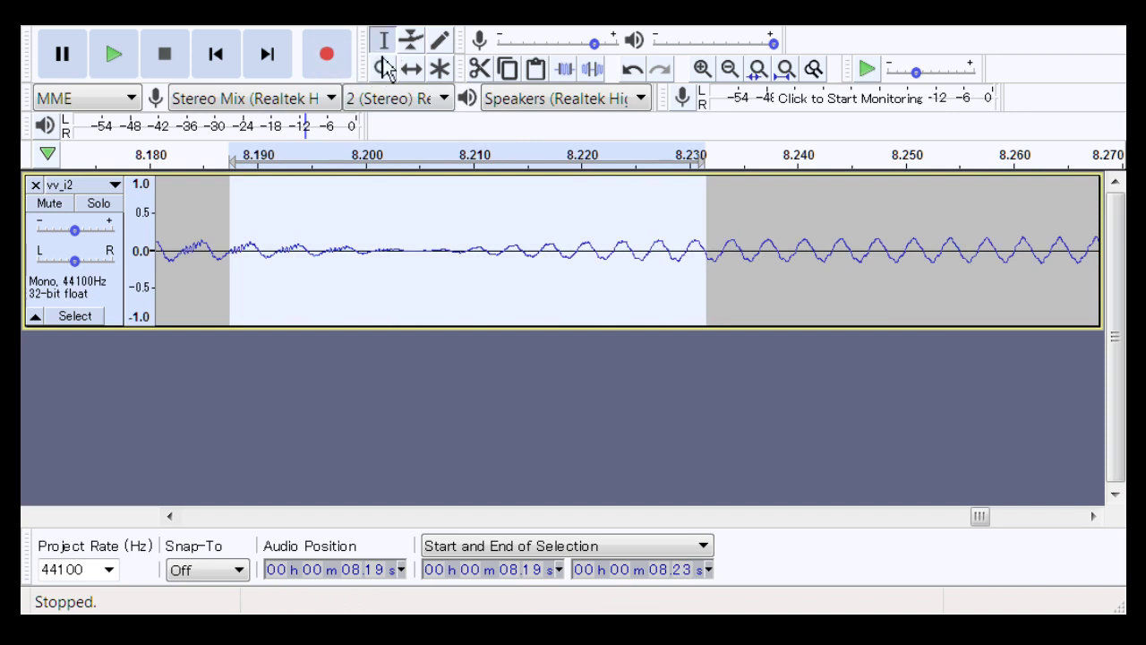
{"action": "left_click", "coordinate": [259, 280]}
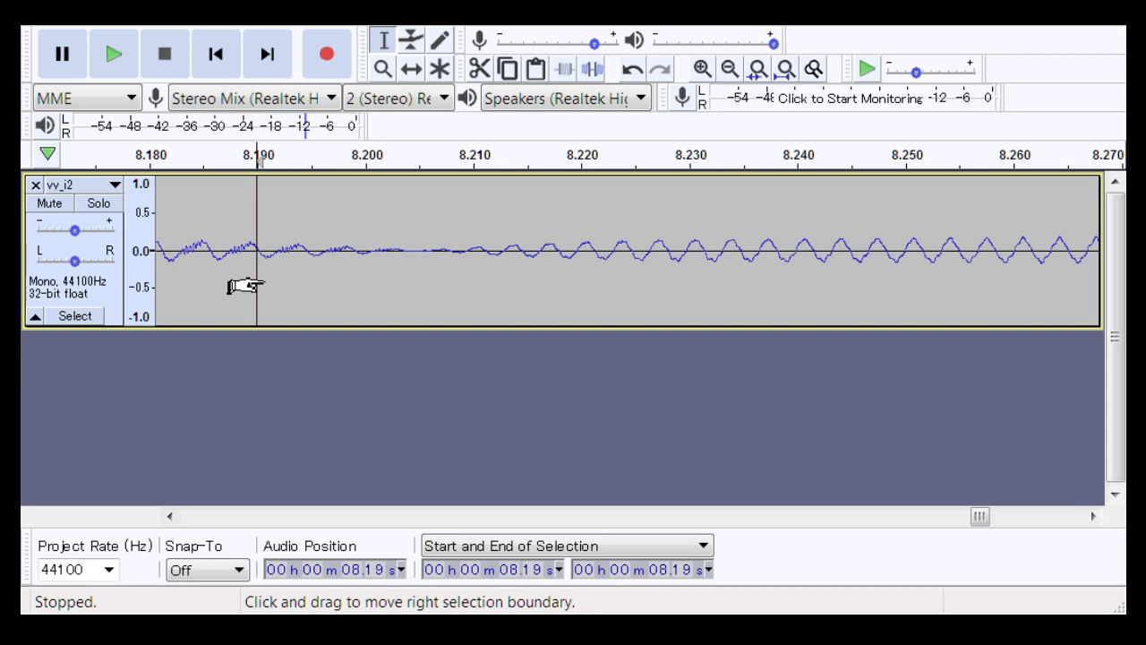
{"action": "left_click_drag", "start_coordinate": [246, 285], "coordinate": [596, 299]}
{"action": "key", "text": "Delete"}
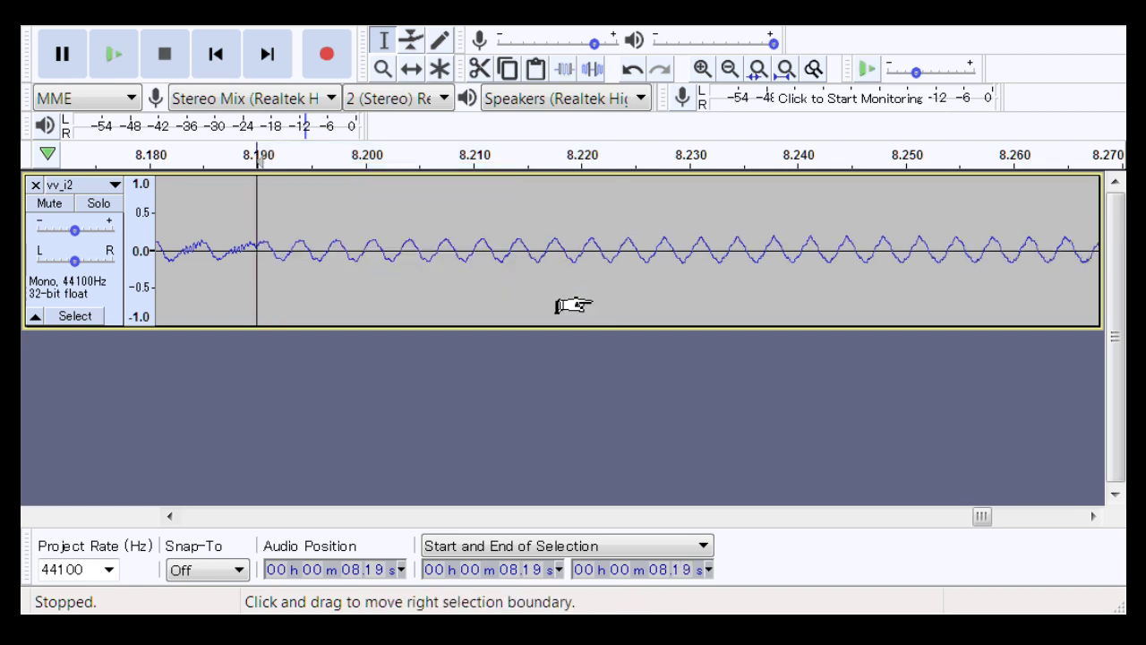
Play the sixth transition's new join closely, from about 8.18 to 8.23 s
{"action": "left_click_drag", "start_coordinate": [170, 274], "coordinate": [713, 297]}
{"action": "key", "text": "space"}
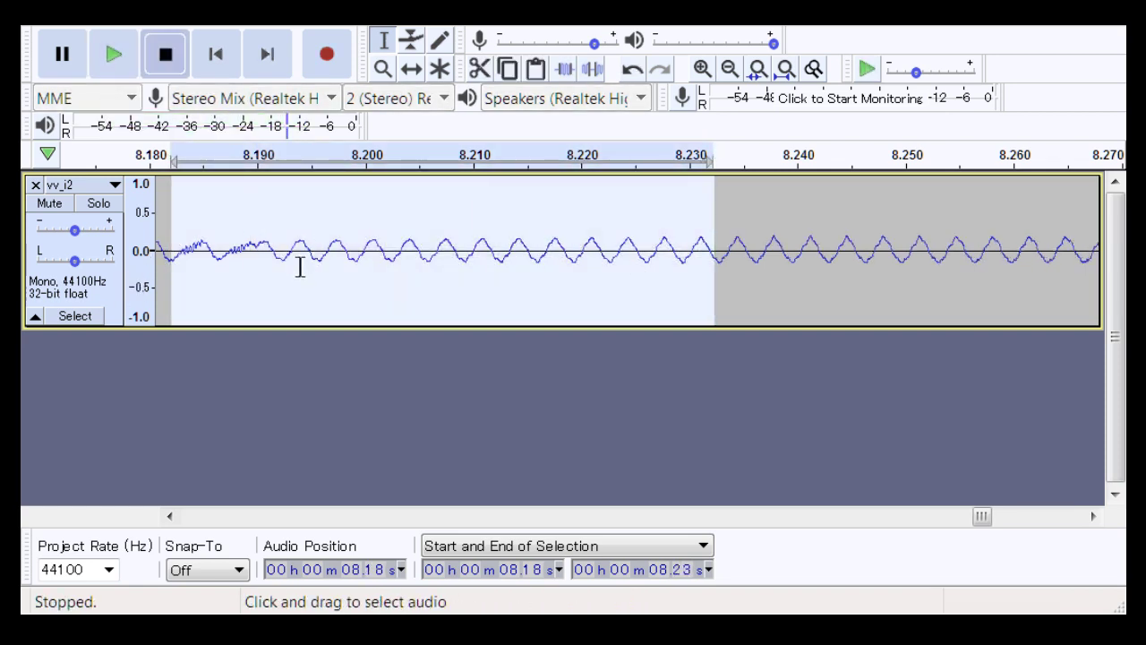
{"action": "key", "text": "space"}
Play the trimmed sixth transition in wider context, from about 8.05 to 8.51 s
{"action": "left_click", "coordinate": [383, 69]}
{"action": "right_click", "coordinate": [451, 239]}
{"action": "right_click", "coordinate": [450, 238]}
{"action": "right_click", "coordinate": [450, 238]}
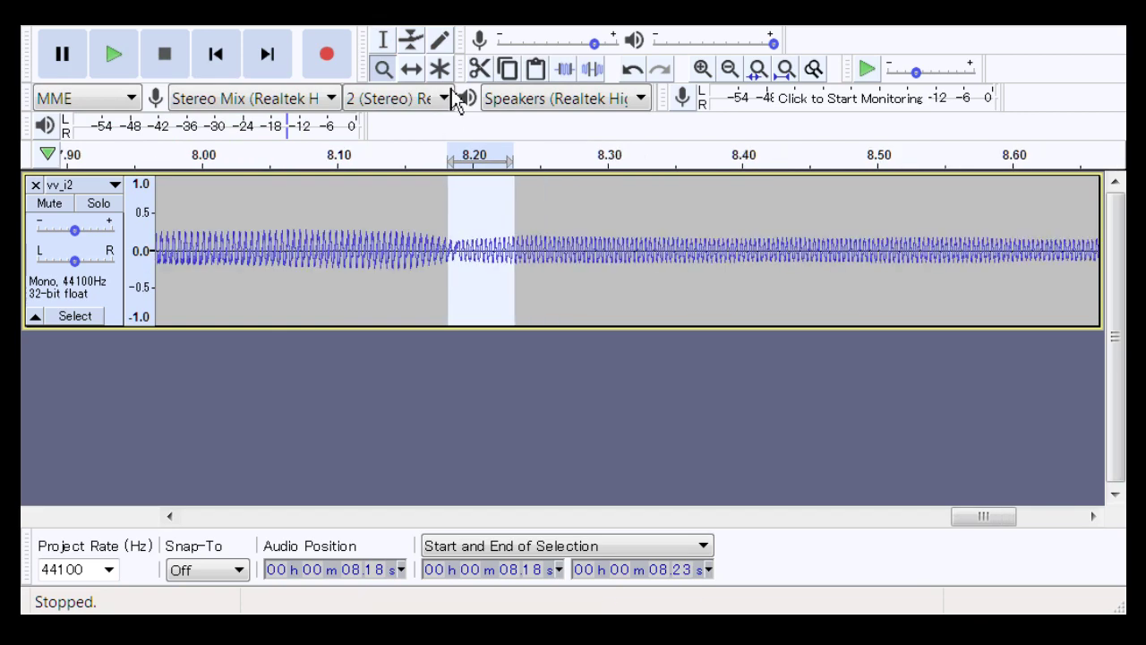
{"action": "left_click", "coordinate": [382, 39]}
{"action": "left_click_drag", "start_coordinate": [272, 234], "coordinate": [889, 226]}
{"action": "key", "text": "space"}
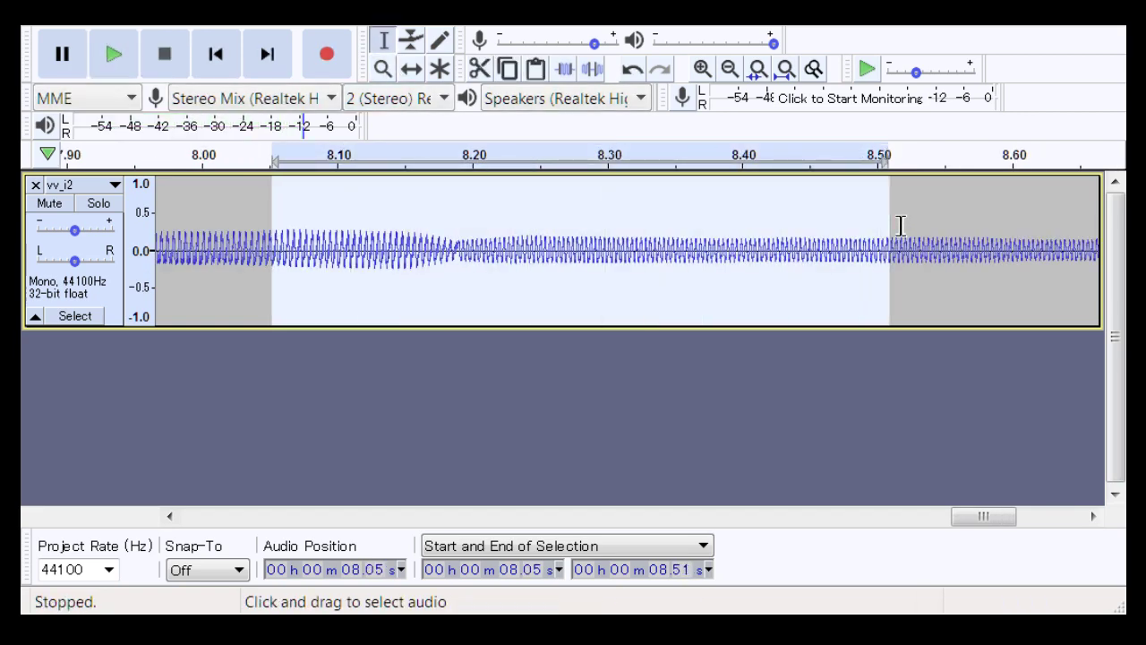
{"action": "key", "text": "space"}
Shape the volume envelope at the sixth transition into a dip lowest around 8.17 s, tapering from about 8.06 to 8.23 s
{"action": "left_click", "coordinate": [411, 46]}
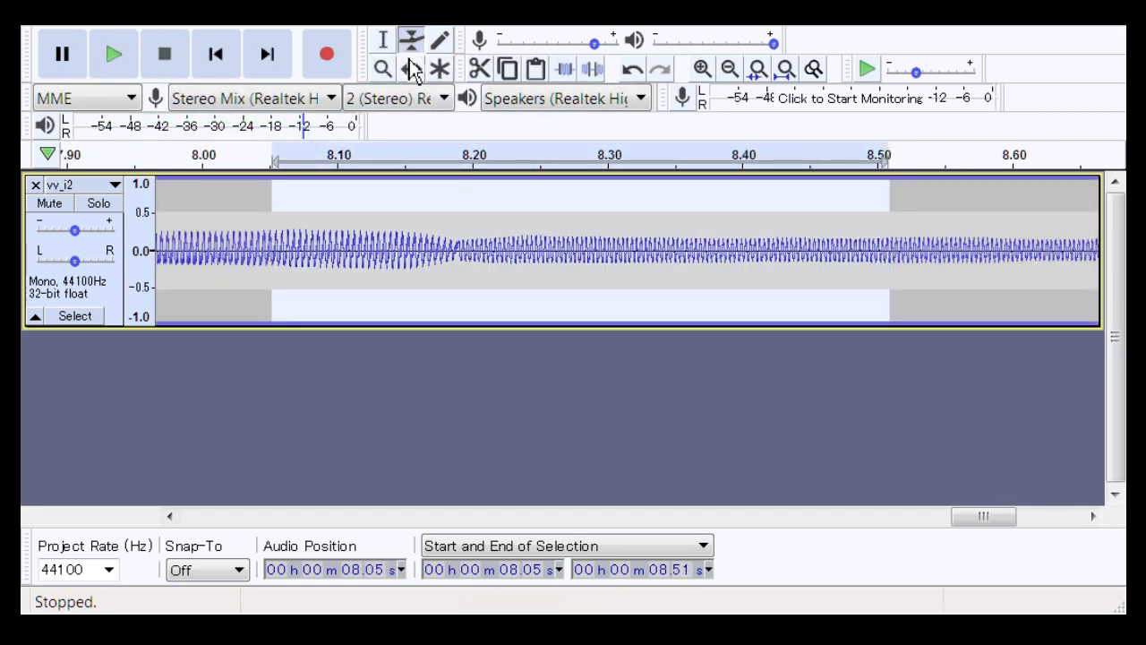
{"action": "left_click", "coordinate": [288, 320]}
{"action": "left_click_drag", "start_coordinate": [236, 325], "coordinate": [236, 335]}
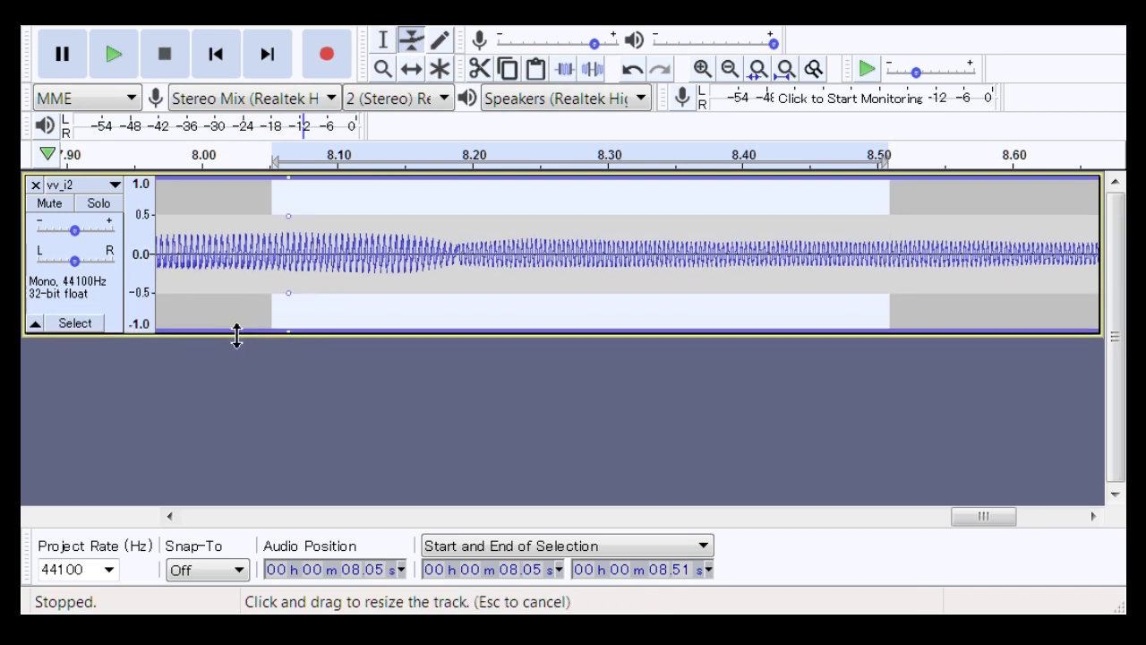
{"action": "left_click", "coordinate": [464, 326]}
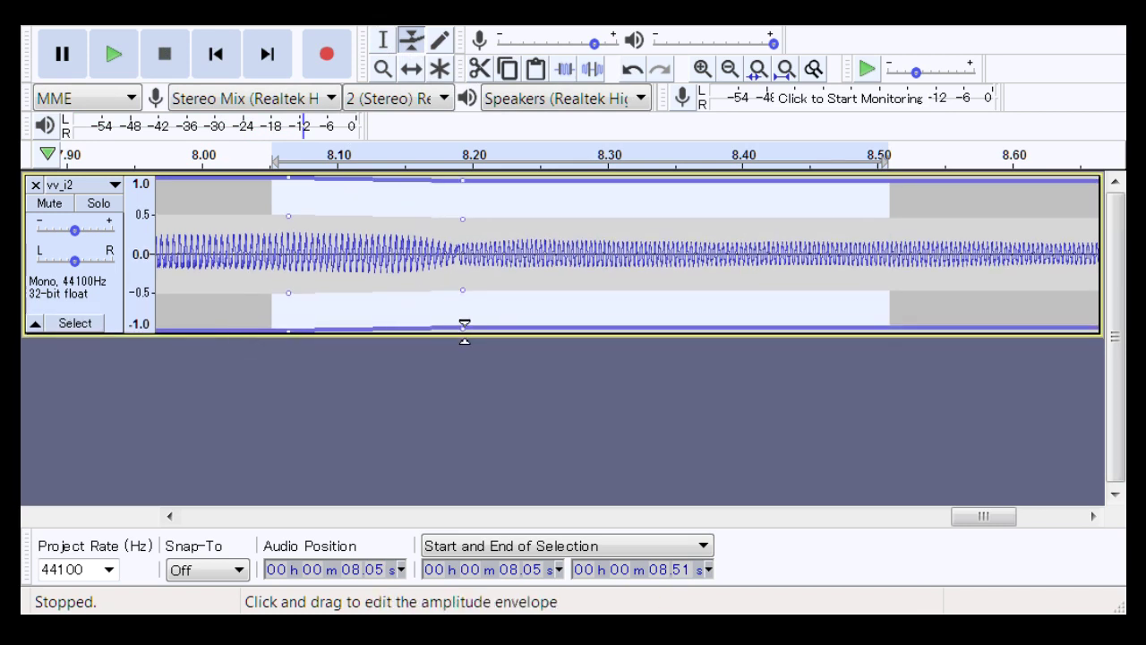
{"action": "left_click_drag", "start_coordinate": [464, 326], "coordinate": [435, 311]}
{"action": "left_click", "coordinate": [473, 305]}
{"action": "left_click_drag", "start_coordinate": [516, 305], "coordinate": [526, 332]}
{"action": "mouse_move", "coordinate": [472, 304]}
{"action": "left_mouse_down"}
{"action": "mouse_move", "coordinate": [462, 333]}
{"action": "mouse_move", "coordinate": [459, 314]}
{"action": "left_mouse_up"}
Play the envelope-shaped sixth transition in wider context, from about 7.84 to 8.58 s
{"action": "left_click", "coordinate": [384, 69]}
{"action": "right_click", "coordinate": [519, 289]}
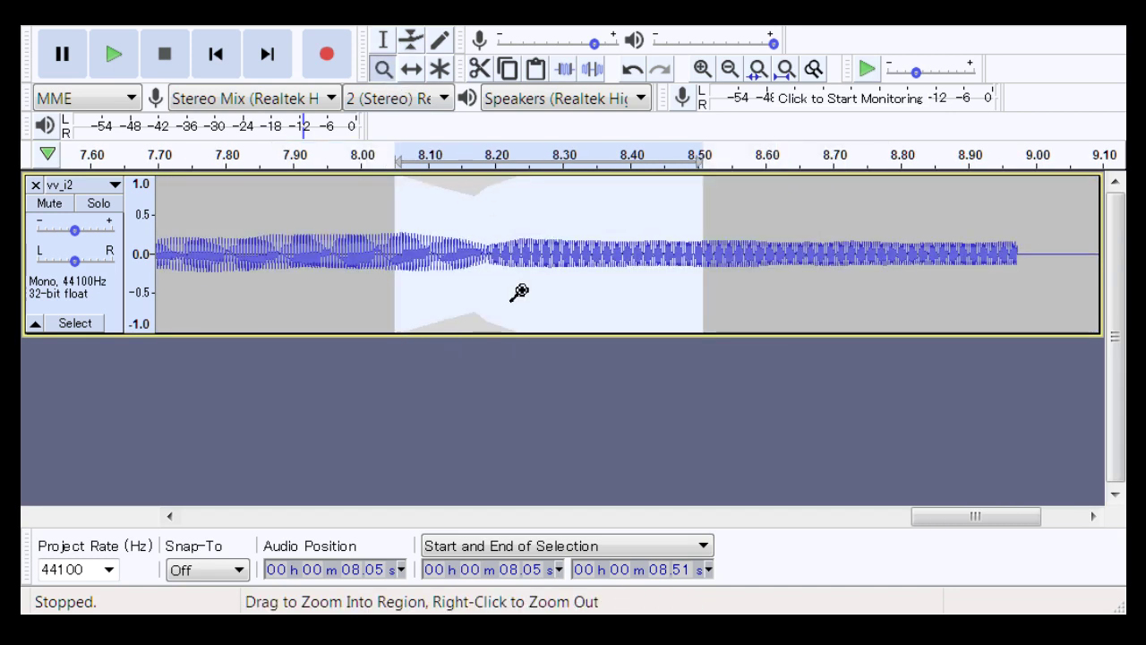
{"action": "right_click", "coordinate": [520, 289]}
{"action": "left_click", "coordinate": [384, 40]}
{"action": "left_click_drag", "start_coordinate": [455, 258], "coordinate": [704, 266]}
{"action": "key", "text": "space"}
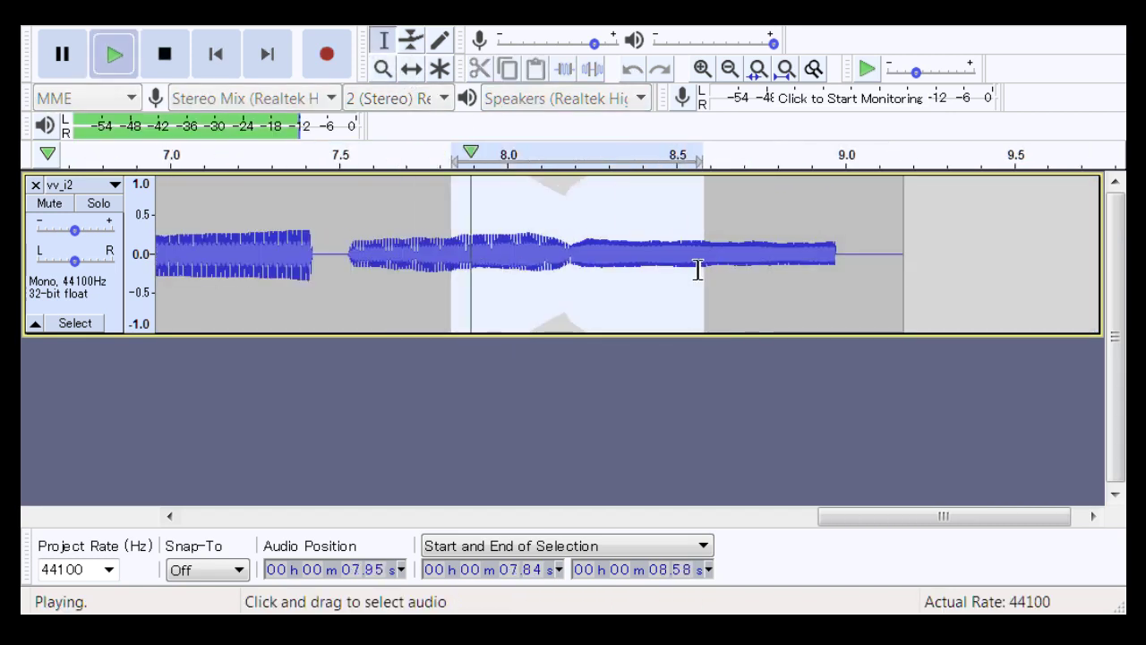
{"action": "key", "text": "space"}
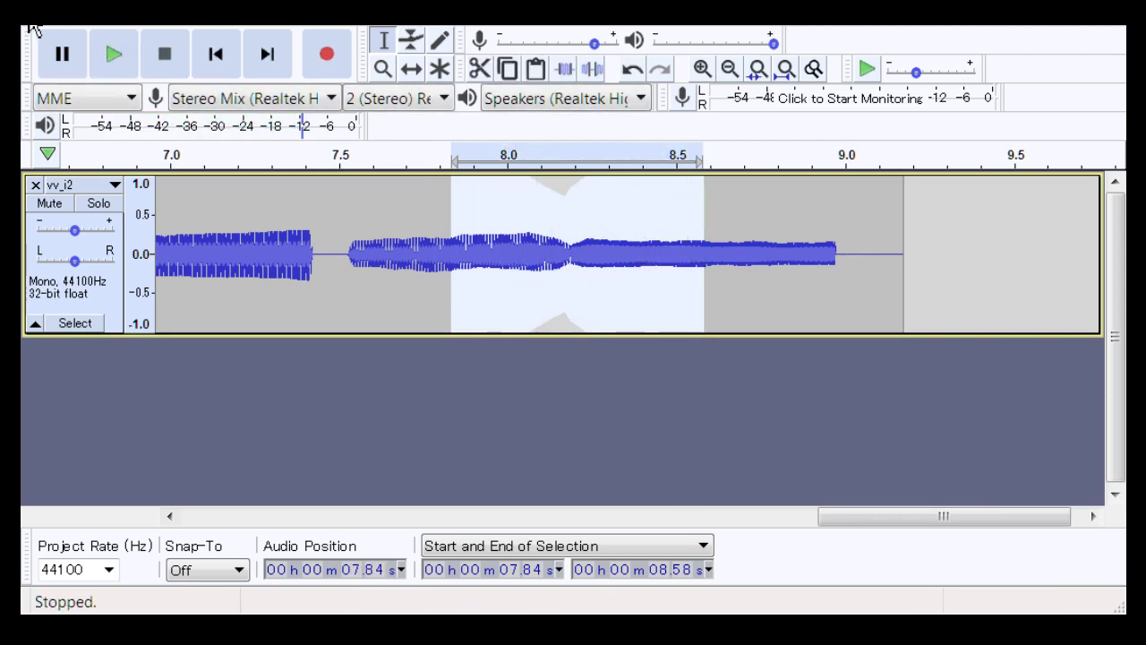
Play the edited vv_i2 recording from about 0.28 s onward, and close its track
{"action": "left_click_drag", "start_coordinate": [922, 516], "coordinate": [289, 484]}
{"action": "left_click", "coordinate": [249, 238]}
{"action": "key", "text": "space"}
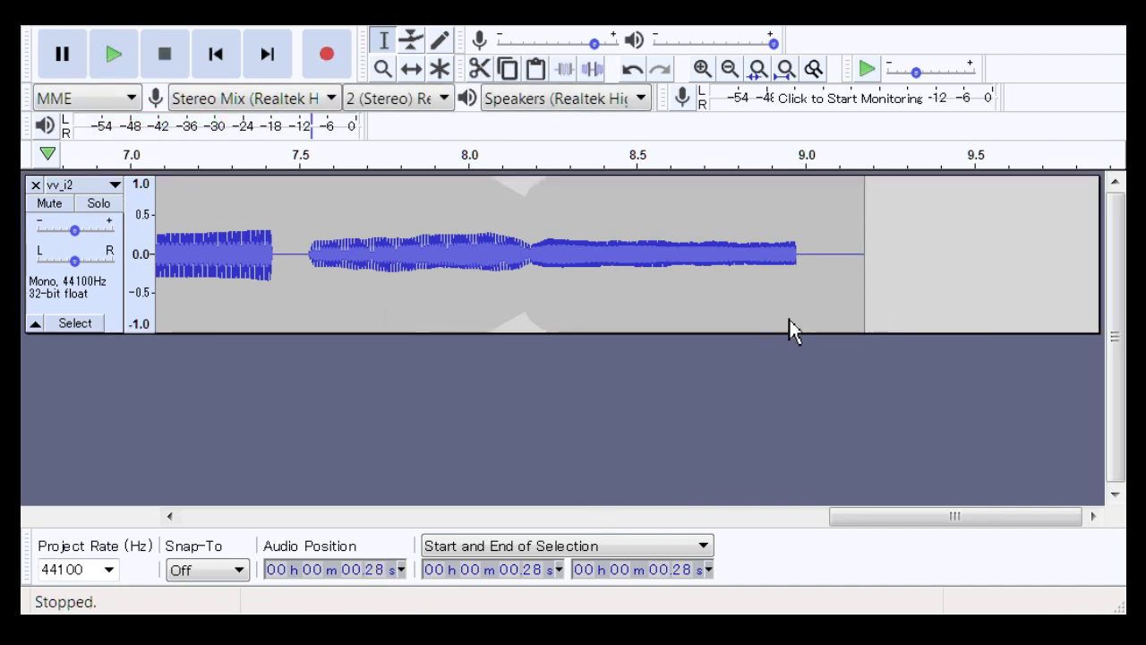
{"action": "left_click", "coordinate": [982, 385]}
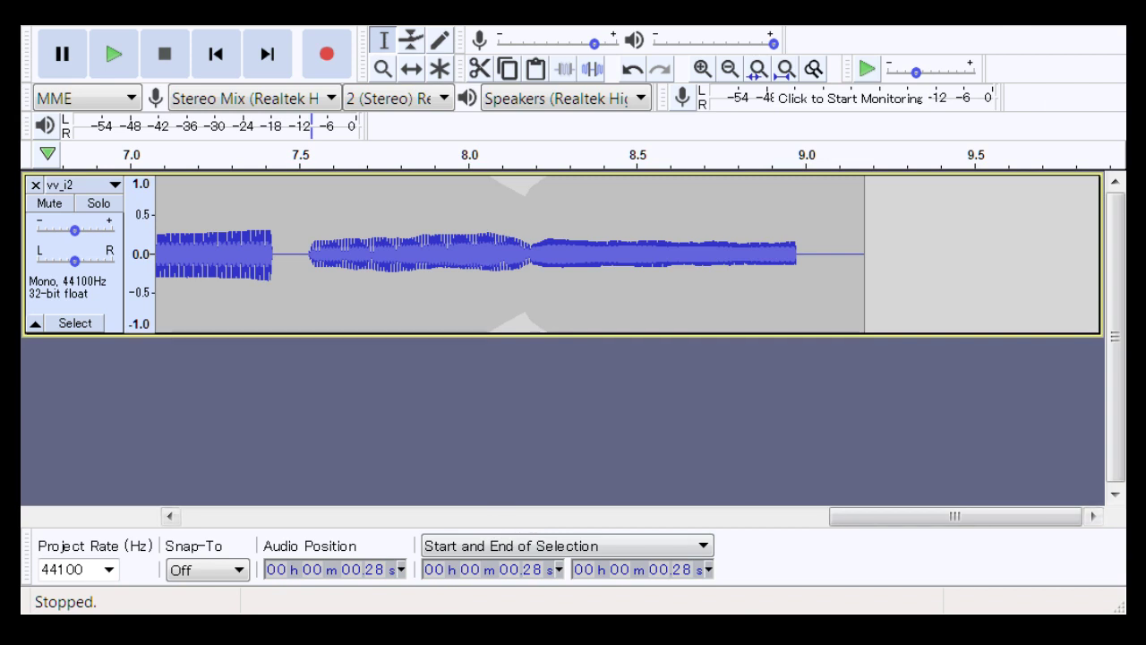
{"action": "left_click", "coordinate": [34, 184]}
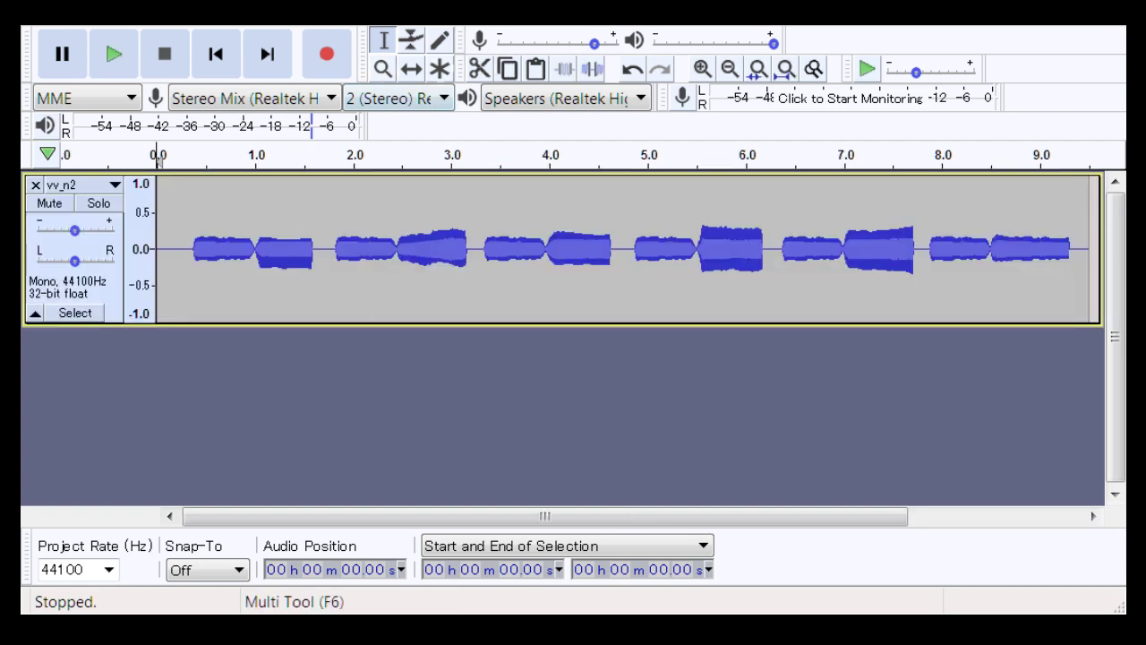
Delete the near-silent dip at vv_n2's first transition, from about 0.986 to 1.040 s
{"action": "left_click", "coordinate": [383, 68]}
{"action": "left_click_drag", "start_coordinate": [236, 266], "coordinate": [276, 270]}
{"action": "left_click_drag", "start_coordinate": [377, 248], "coordinate": [942, 248]}
{"action": "left_click", "coordinate": [383, 41]}
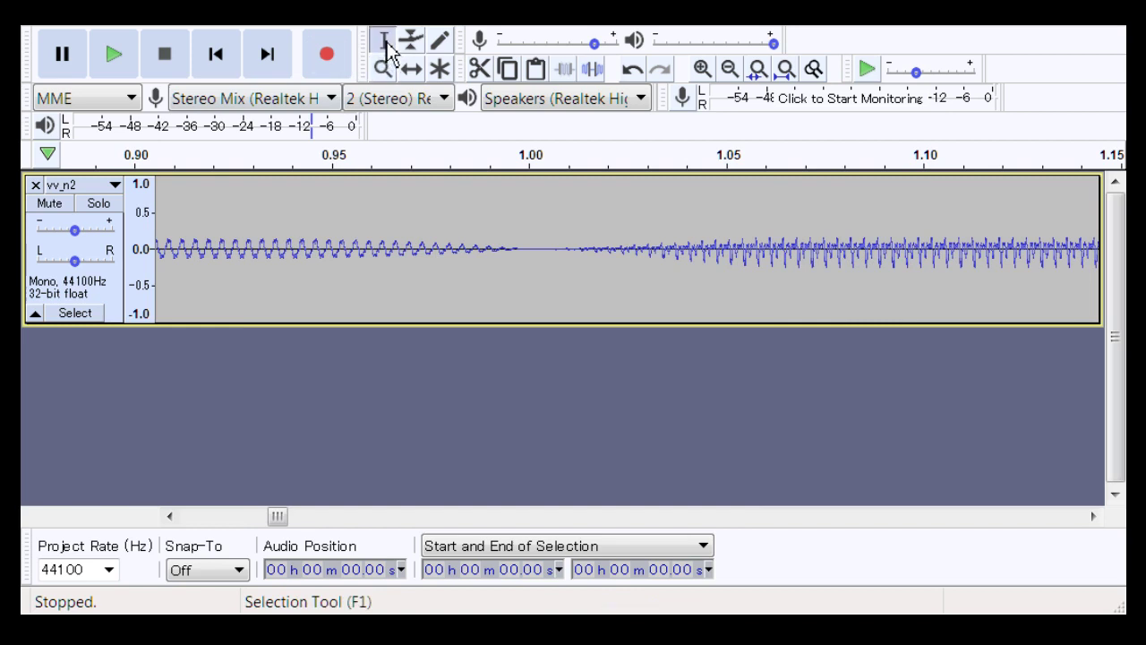
{"action": "left_click", "coordinate": [385, 69]}
{"action": "left_click_drag", "start_coordinate": [487, 229], "coordinate": [855, 235]}
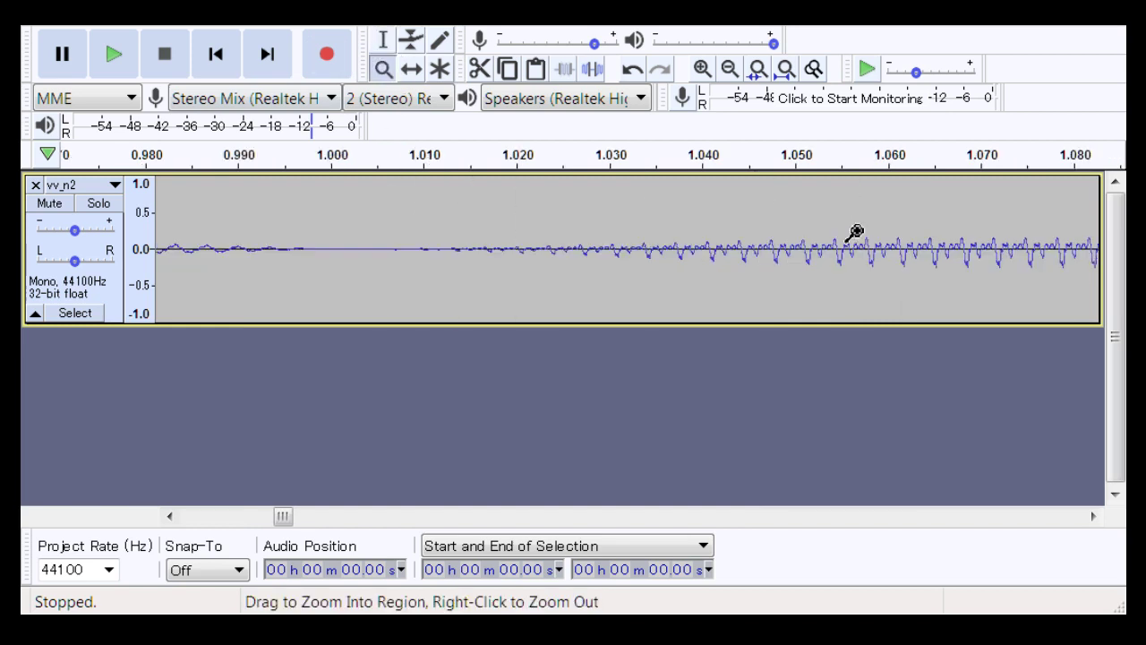
{"action": "right_click", "coordinate": [824, 237]}
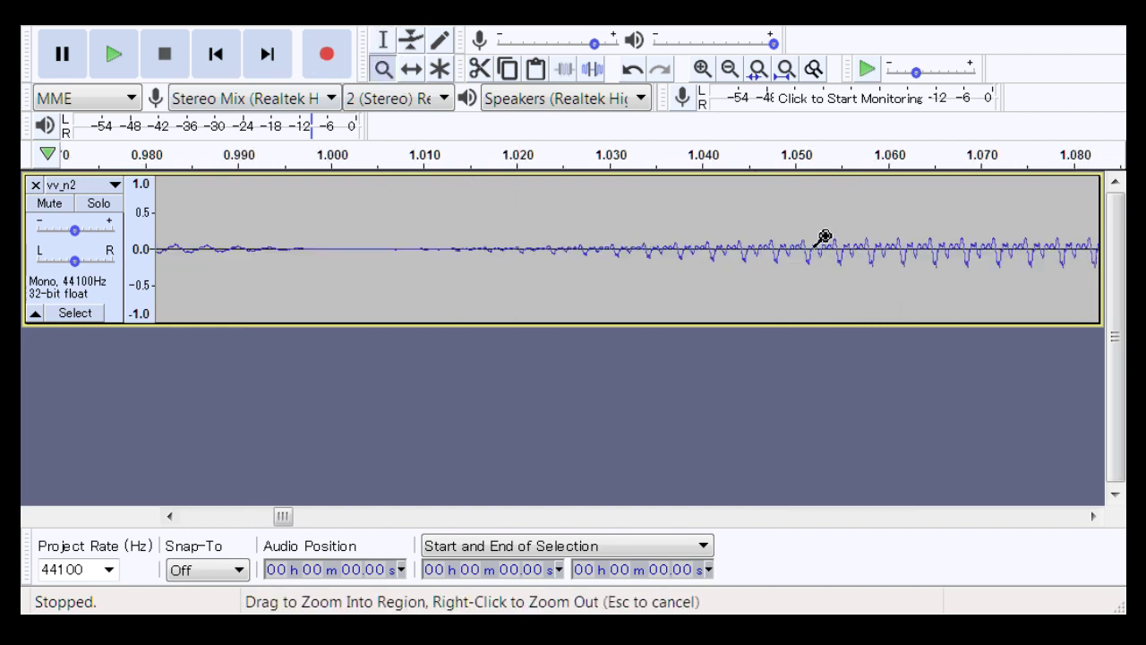
{"action": "left_click", "coordinate": [385, 40]}
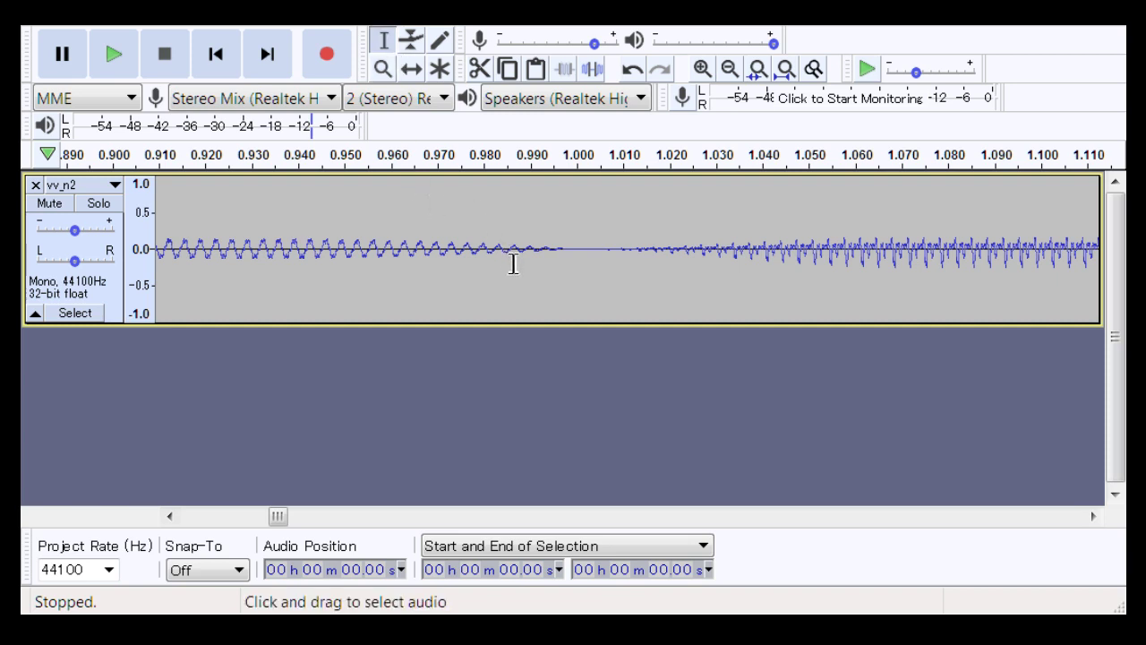
{"action": "left_click", "coordinate": [516, 268]}
{"action": "left_click_drag", "start_coordinate": [527, 279], "coordinate": [771, 287]}
{"action": "left_click", "coordinate": [382, 69]}
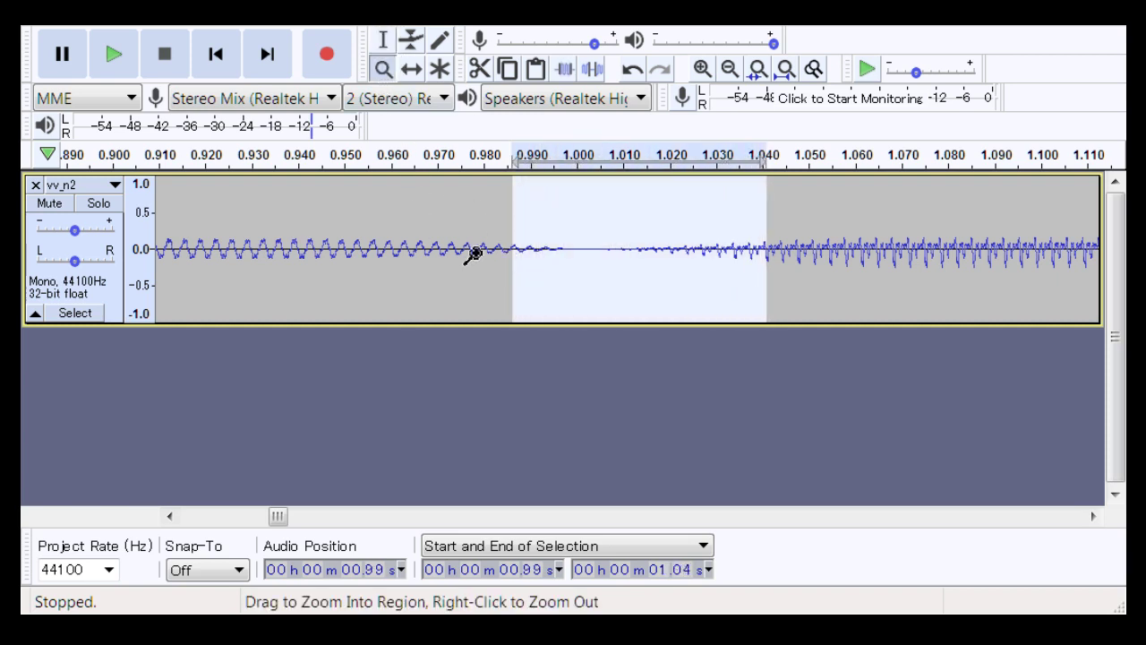
{"action": "left_click", "coordinate": [952, 264]}
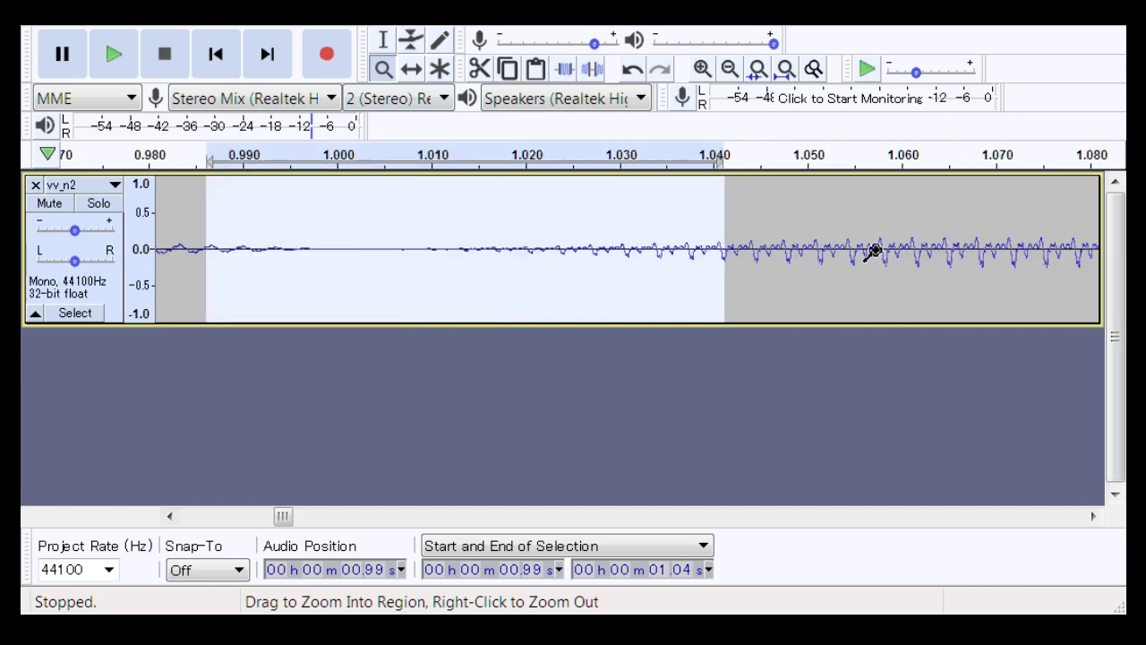
{"action": "left_click", "coordinate": [383, 40]}
{"action": "left_click_drag", "start_coordinate": [724, 297], "coordinate": [720, 307]}
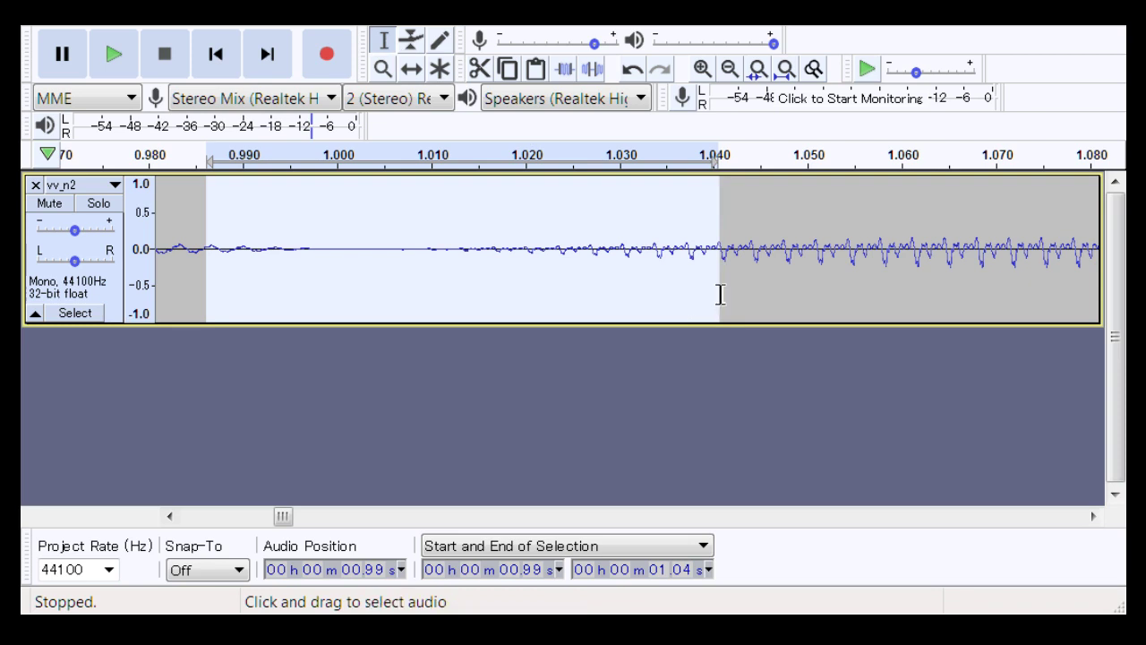
{"action": "key", "text": "Left"}
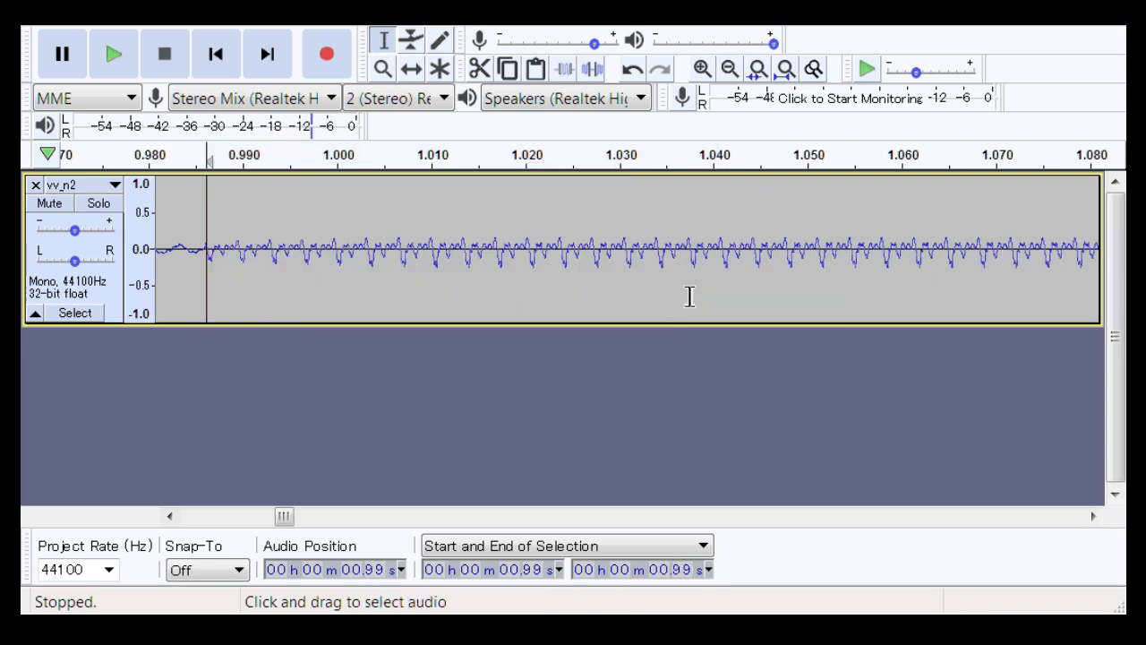
Play the first transition's new join closely, from about 0.955 to 1.041 s
{"action": "left_click_drag", "start_coordinate": [284, 516], "coordinate": [281, 516]}
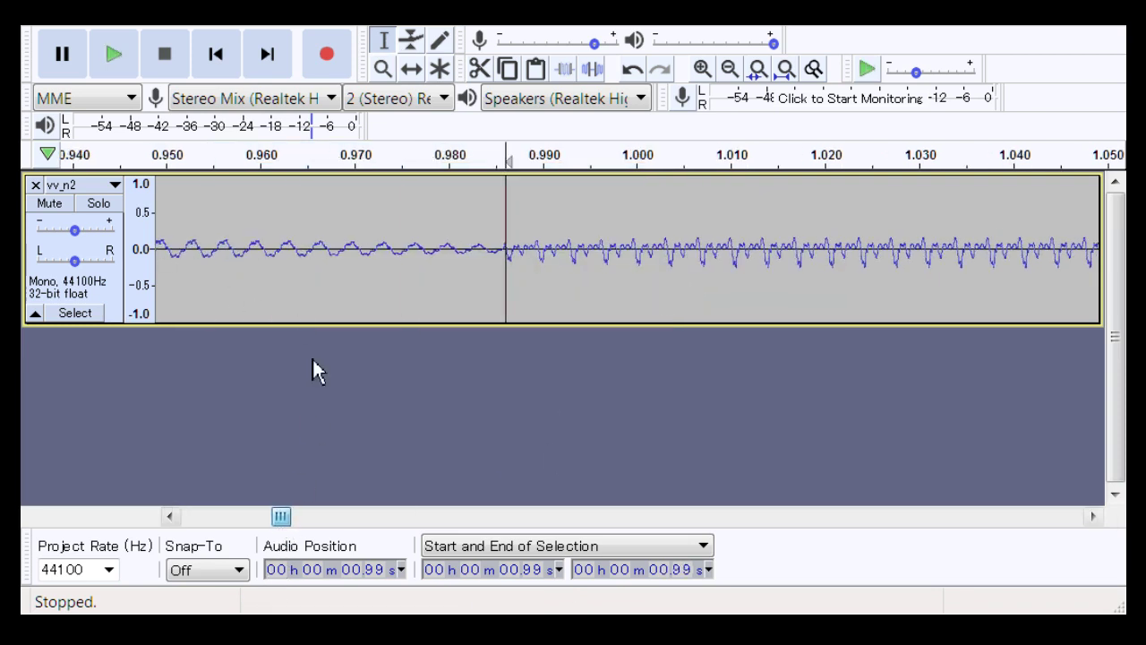
{"action": "left_click_drag", "start_coordinate": [271, 251], "coordinate": [1027, 249]}
{"action": "key", "text": "space"}
{"action": "left_click", "coordinate": [507, 276]}
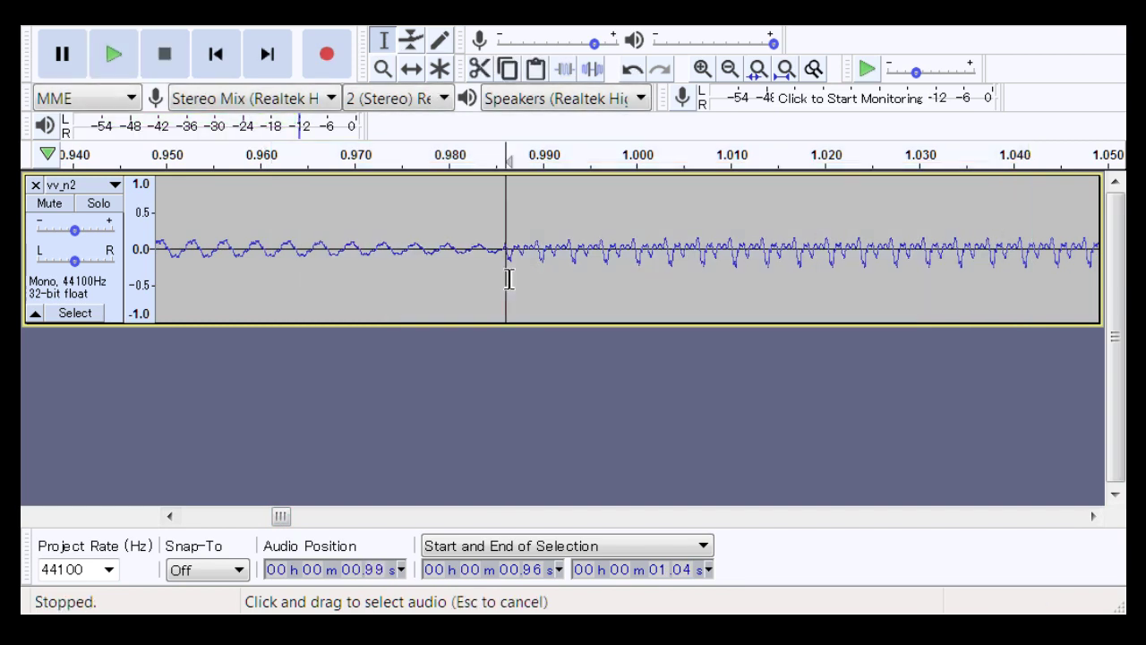
{"action": "left_click", "coordinate": [495, 285]}
{"action": "mouse_move", "coordinate": [492, 289]}
{"action": "left_mouse_down"}
{"action": "mouse_move", "coordinate": [523, 296]}
{"action": "mouse_move", "coordinate": [504, 299]}
{"action": "left_mouse_up"}
{"action": "key", "text": "Escape"}
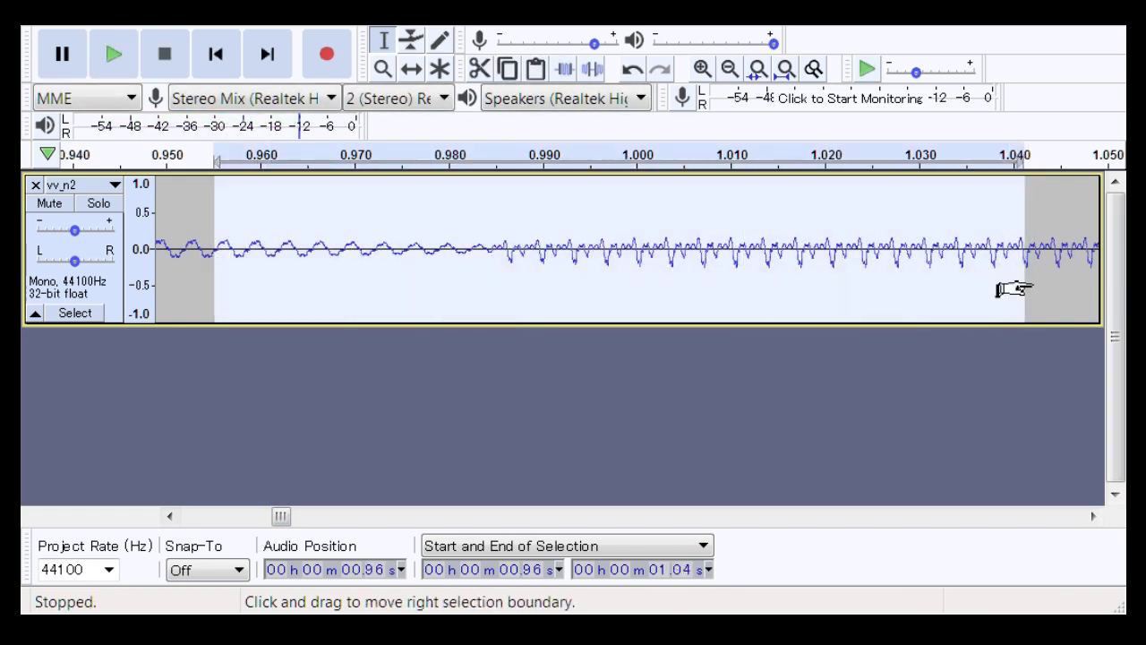
{"action": "key", "text": "space"}
Play the trimmed first transition in wider context, from about 0.80 to 1.15 s
{"action": "left_click", "coordinate": [383, 69]}
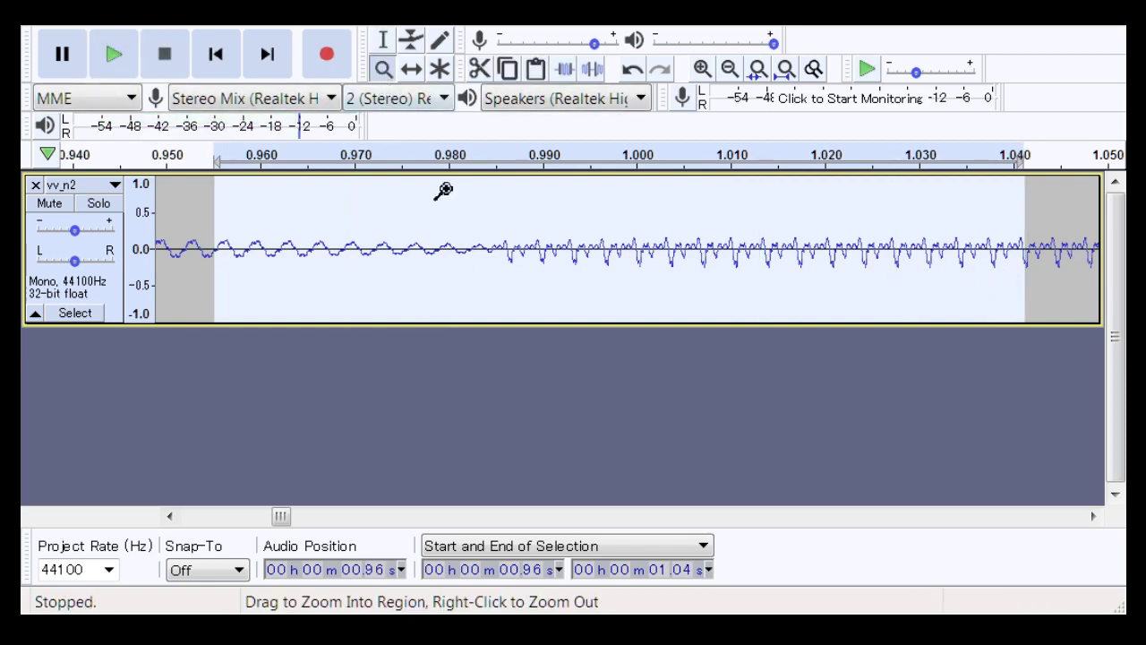
{"action": "right_click", "coordinate": [487, 253]}
{"action": "right_click", "coordinate": [486, 253]}
{"action": "right_click", "coordinate": [487, 254]}
{"action": "left_click", "coordinate": [383, 40]}
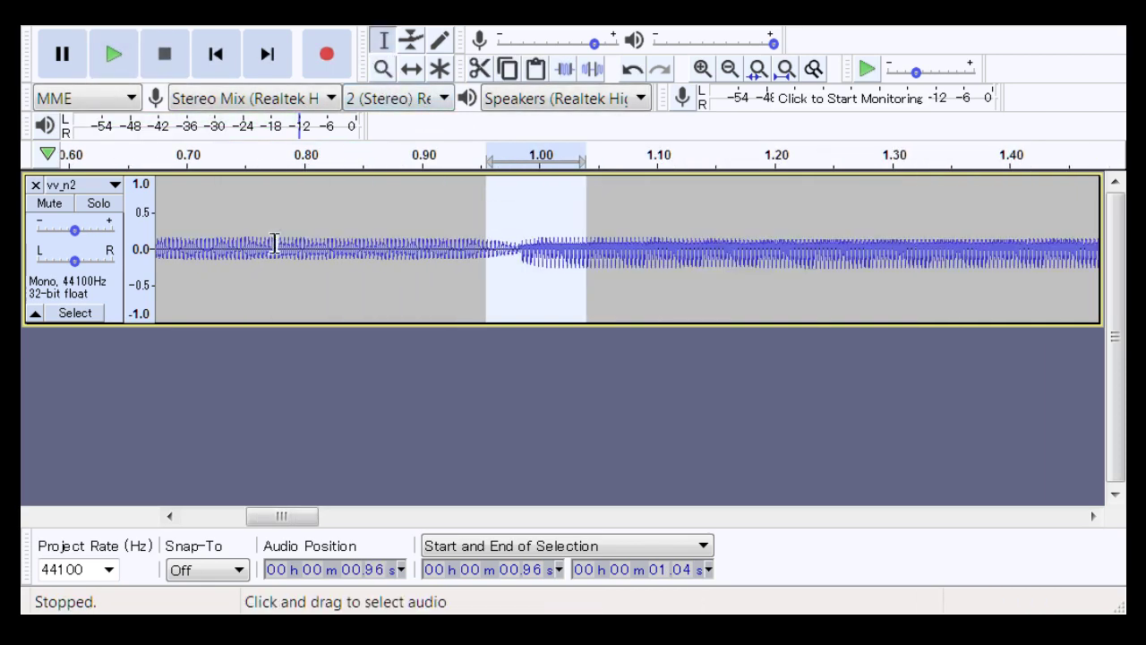
{"action": "left_click_drag", "start_coordinate": [299, 244], "coordinate": [714, 244]}
{"action": "key", "text": "space"}
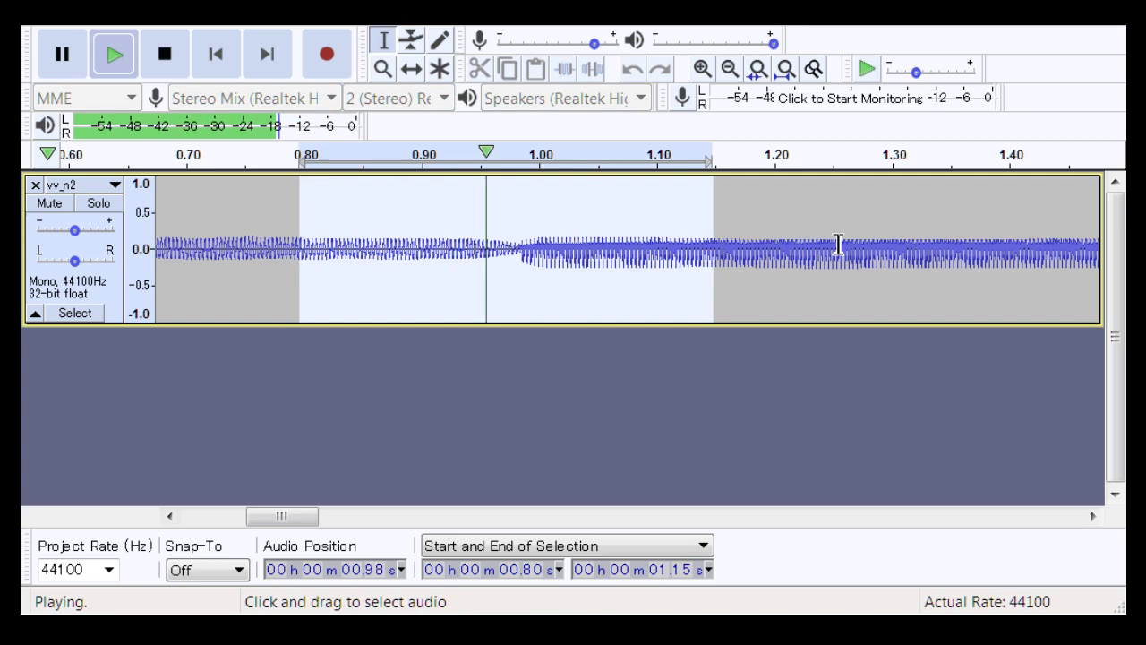
Shape the volume envelope at the first join into a dip lowest around 0.99 s, tapering from about 0.97 to 1.02 s
{"action": "left_click", "coordinate": [411, 40]}
{"action": "left_click", "coordinate": [590, 305]}
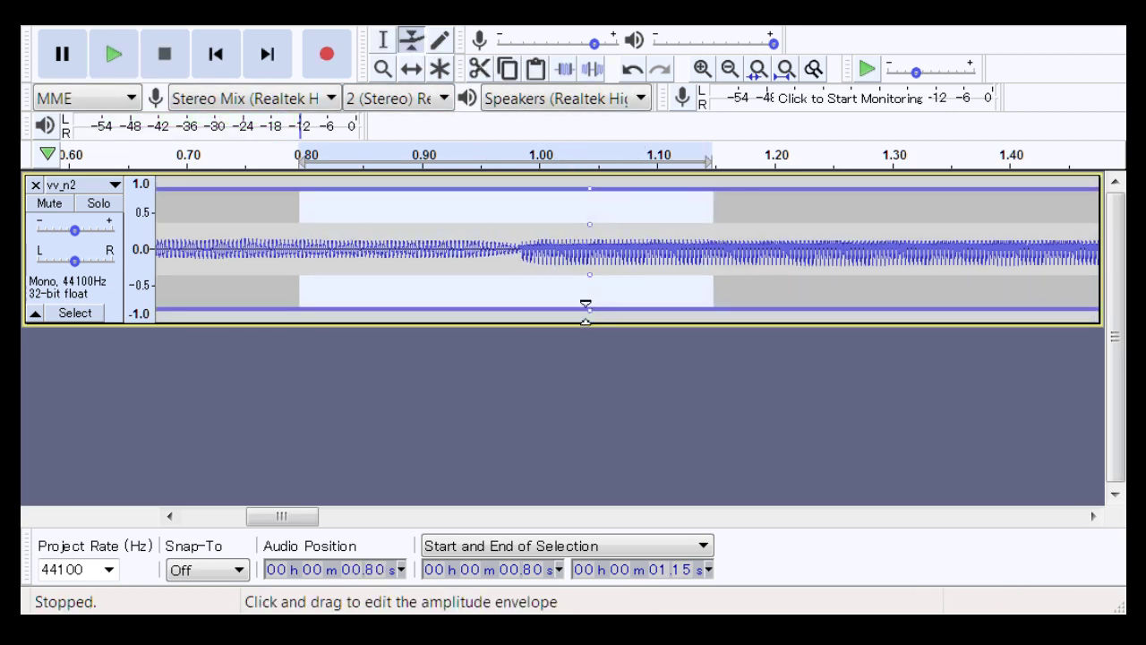
{"action": "left_click_drag", "start_coordinate": [460, 307], "coordinate": [484, 332]}
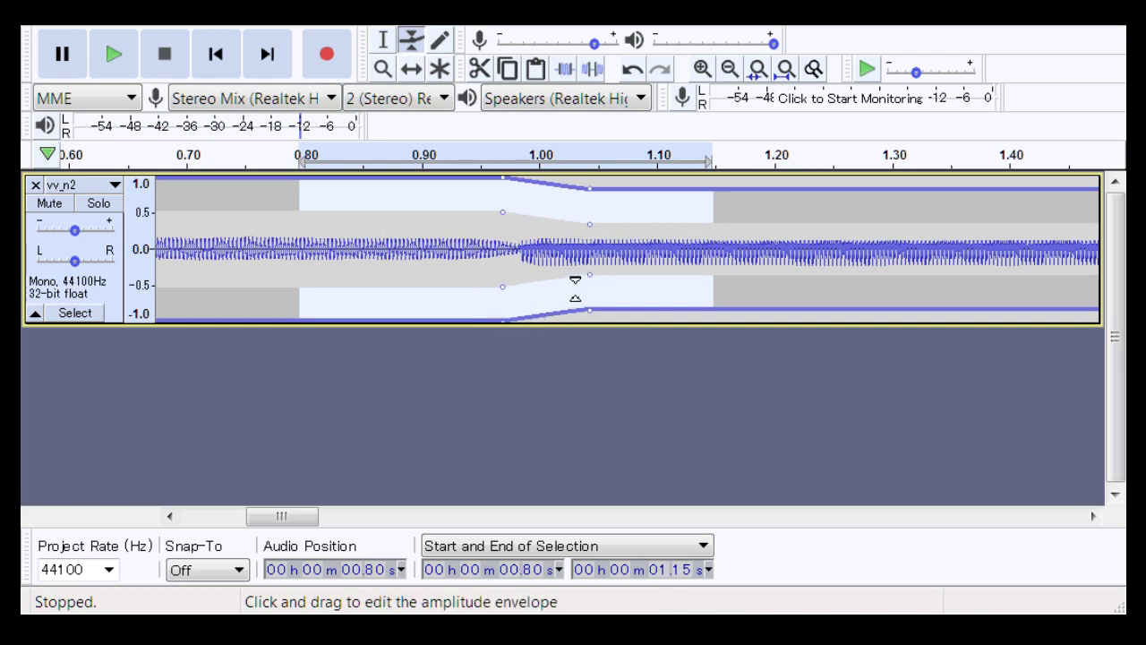
{"action": "left_click_drag", "start_coordinate": [599, 271], "coordinate": [530, 268]}
{"action": "left_click_drag", "start_coordinate": [642, 305], "coordinate": [561, 320]}
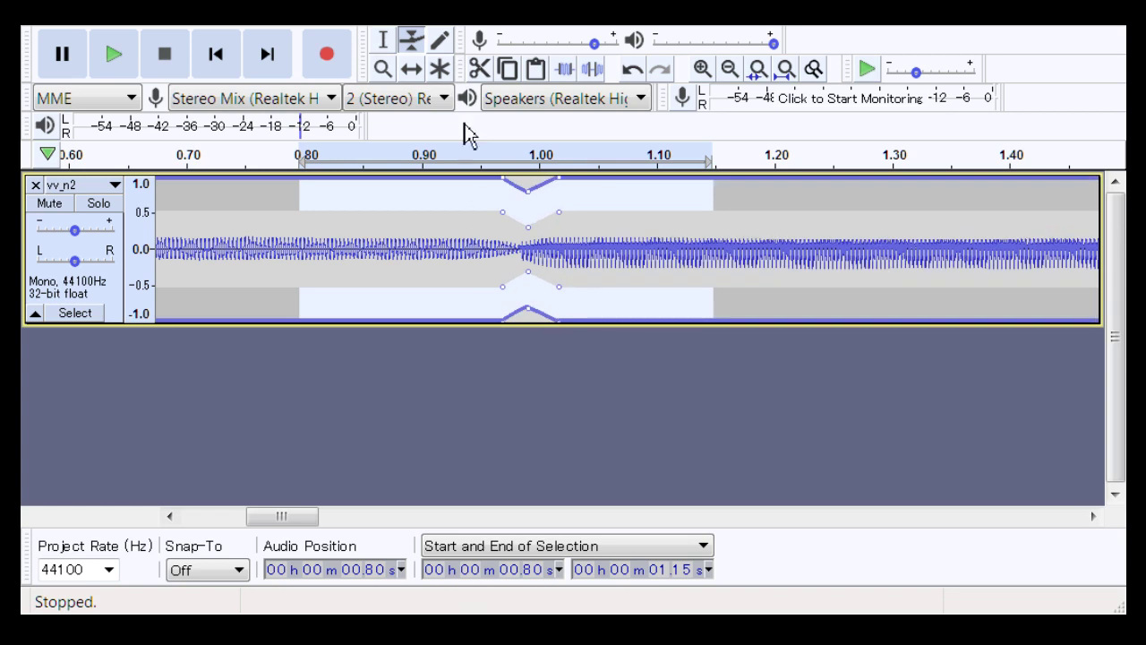
Play the envelope-shaped first transition from about 0.88 to 1.21 s
{"action": "left_click", "coordinate": [383, 40]}
{"action": "left_click_drag", "start_coordinate": [400, 251], "coordinate": [789, 258]}
{"action": "key", "text": "space"}
{"action": "key", "text": "space"}
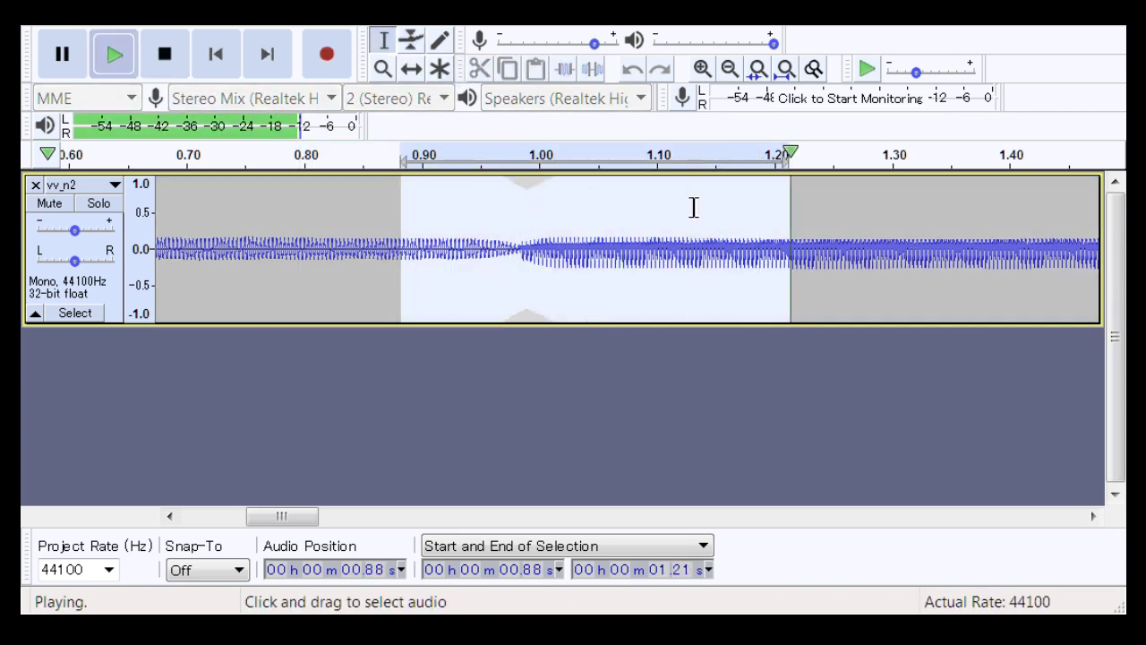
Adjust the amplitude envelope dip at about 0.99 s in vv_n2 and play the transition from 0.83 to 1.20 s
{"action": "left_click", "coordinate": [410, 47]}
{"action": "left_click_drag", "start_coordinate": [526, 260], "coordinate": [525, 268]}
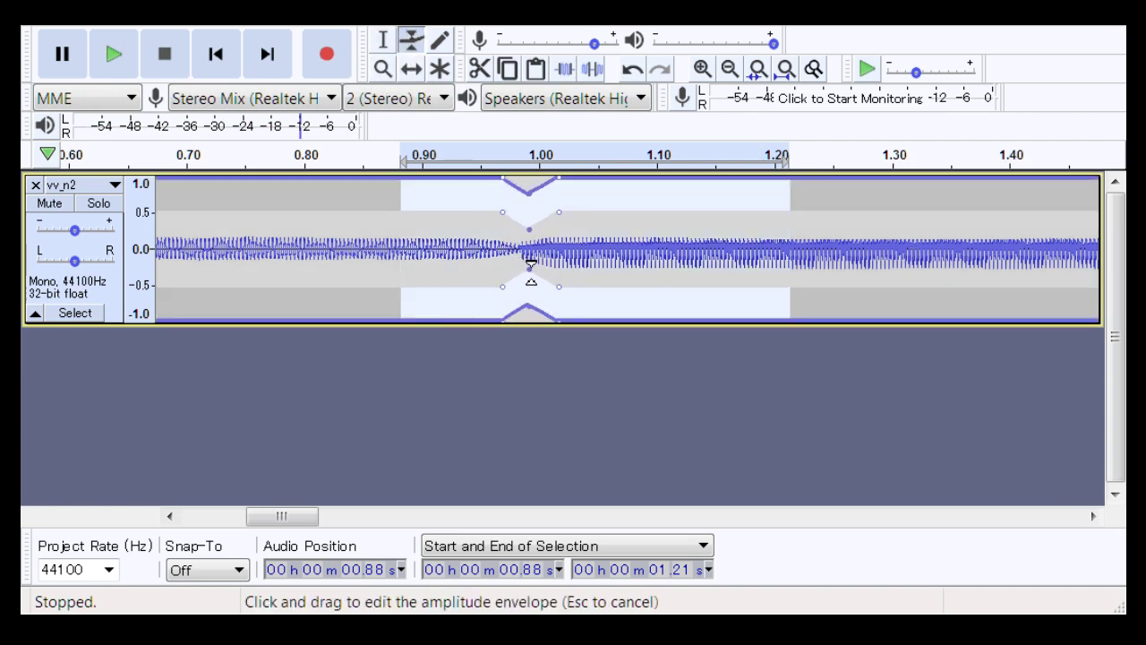
{"action": "left_click", "coordinate": [383, 40]}
{"action": "left_click_drag", "start_coordinate": [344, 284], "coordinate": [776, 280]}
{"action": "key", "text": "space"}
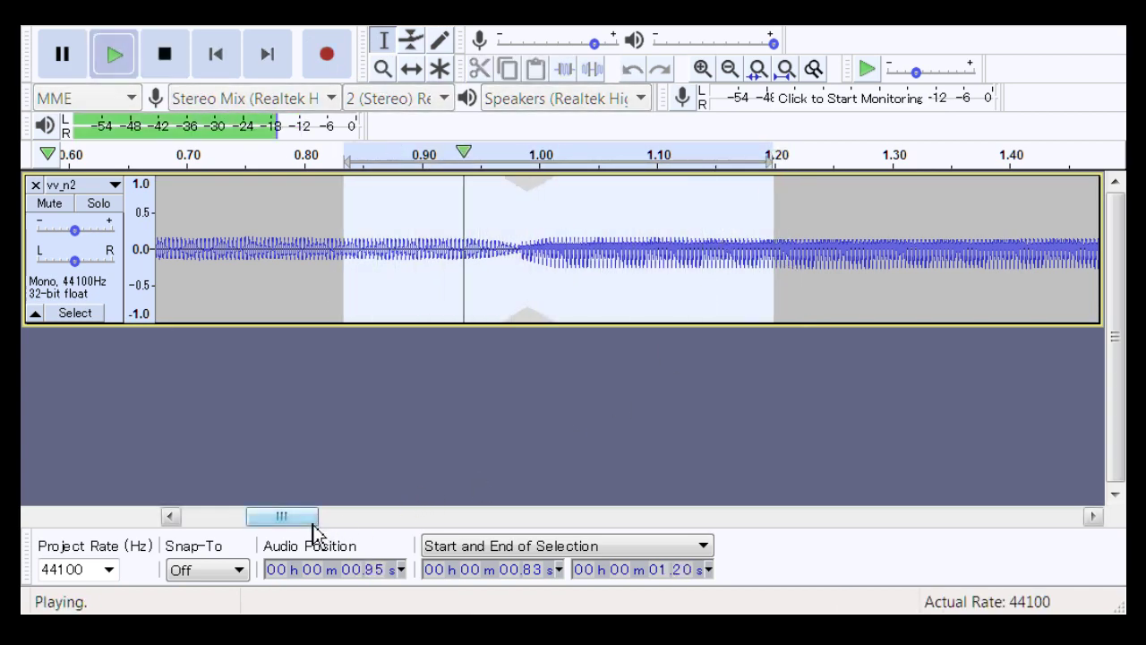
Delete the quiet gap between about 2.37 and 2.41 s in the vv_n2 track
{"action": "left_click_drag", "start_coordinate": [313, 527], "coordinate": [358, 525]}
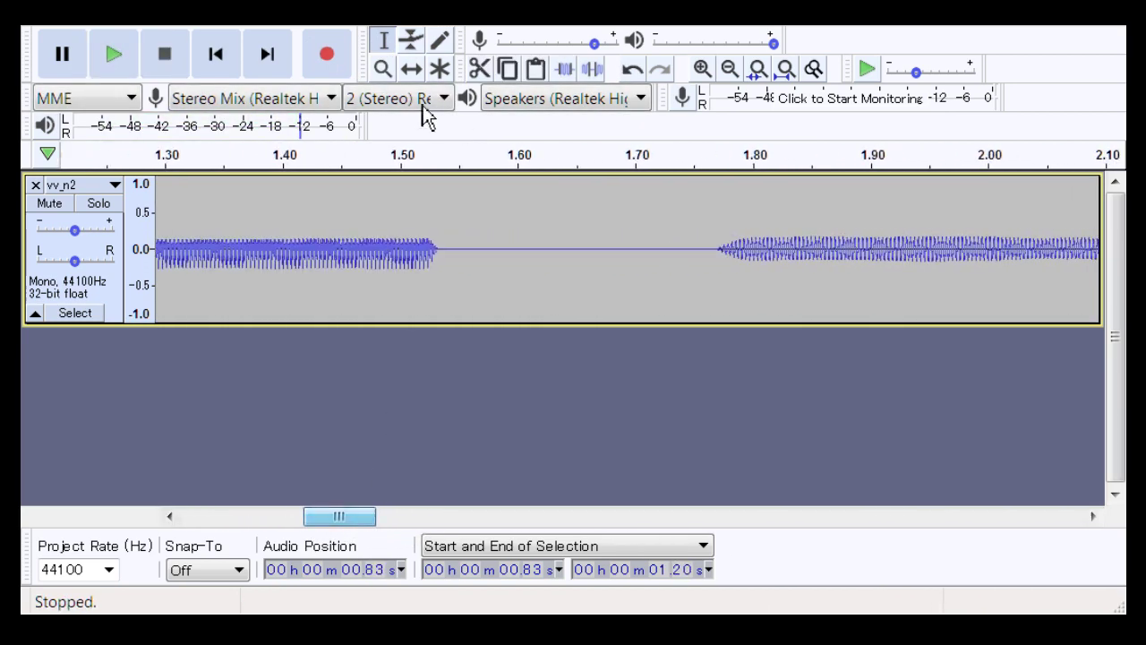
{"action": "left_click", "coordinate": [421, 47]}
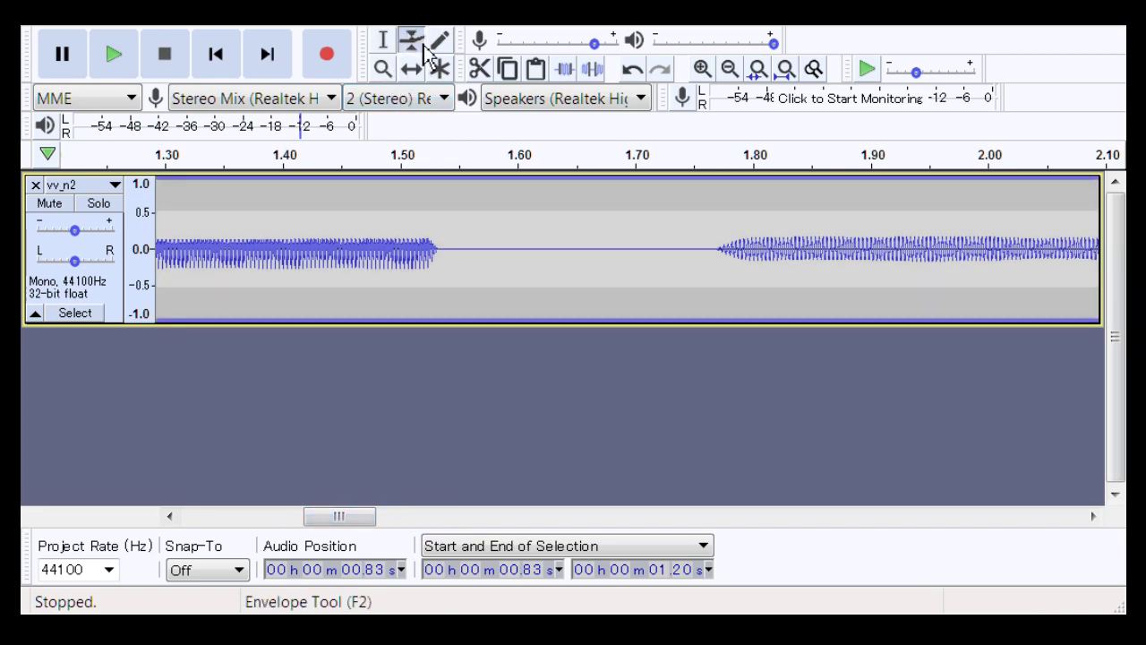
{"action": "left_click", "coordinate": [383, 43]}
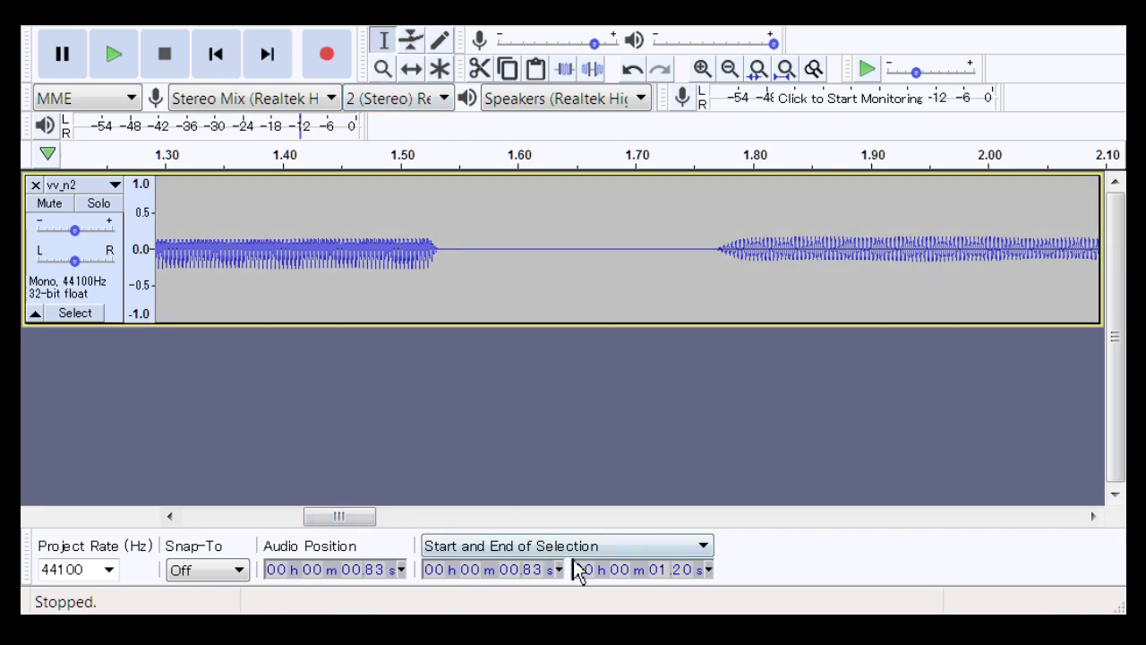
{"action": "left_click_drag", "start_coordinate": [350, 521], "coordinate": [416, 535]}
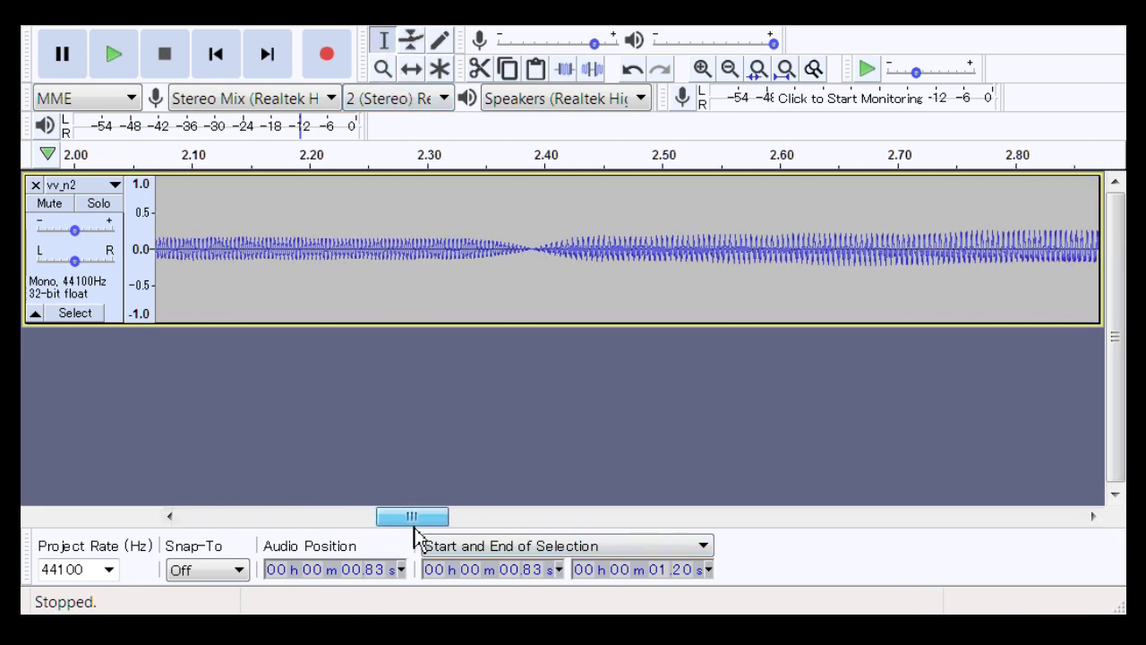
{"action": "left_click", "coordinate": [385, 69]}
{"action": "left_click_drag", "start_coordinate": [658, 283], "coordinate": [657, 283]}
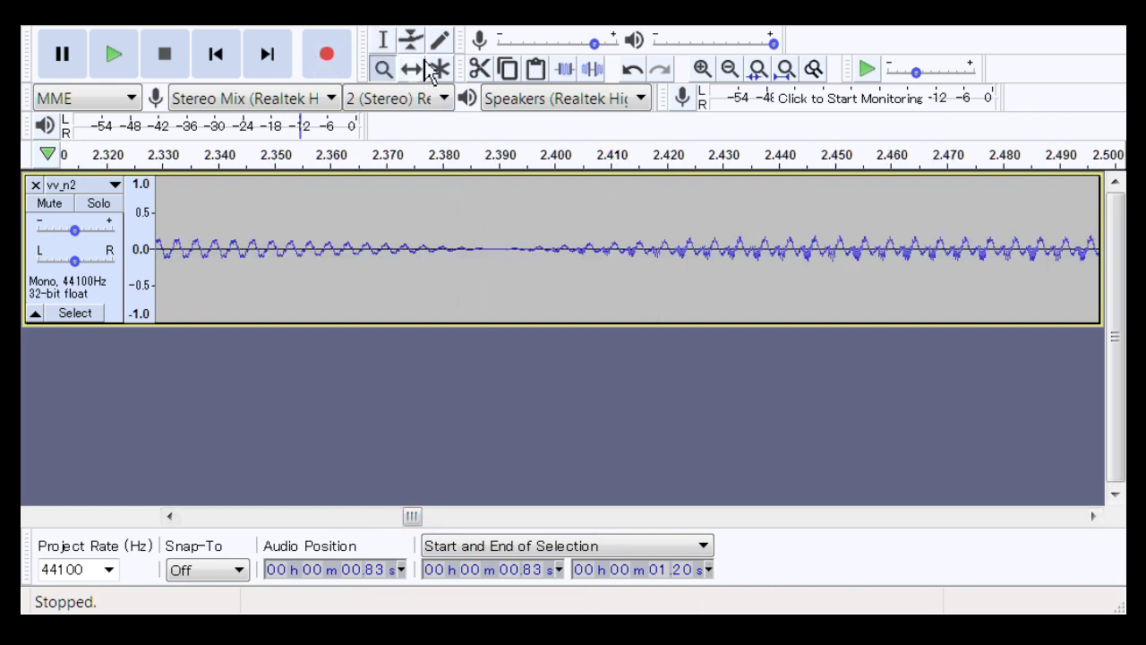
{"action": "left_click", "coordinate": [385, 41]}
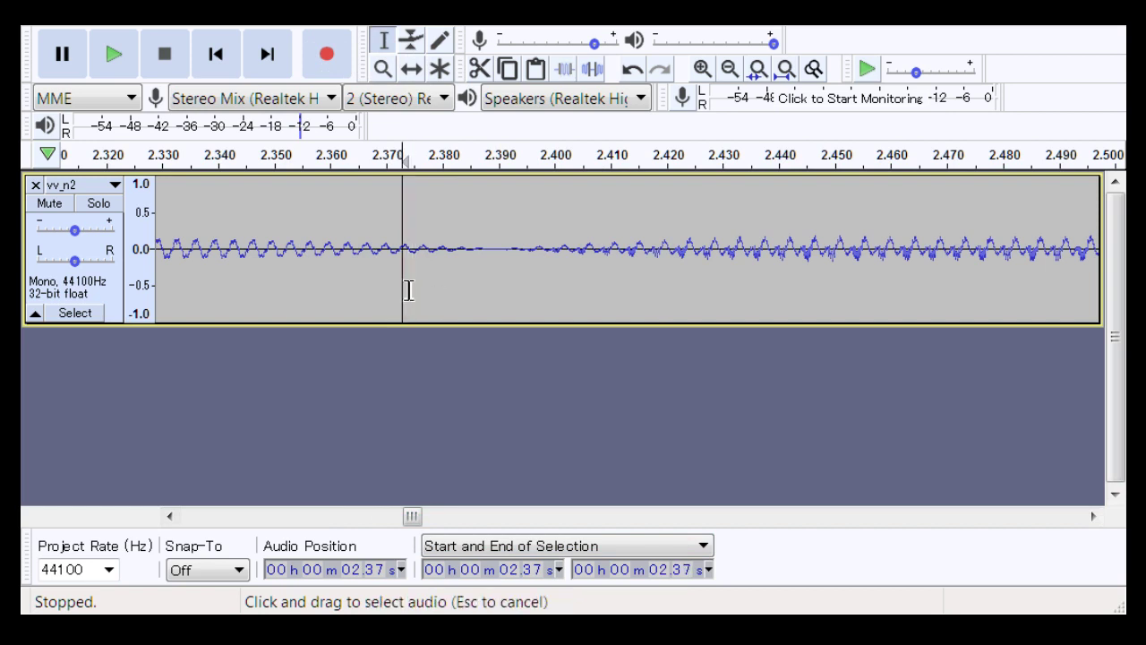
{"action": "left_click_drag", "start_coordinate": [403, 289], "coordinate": [580, 294]}
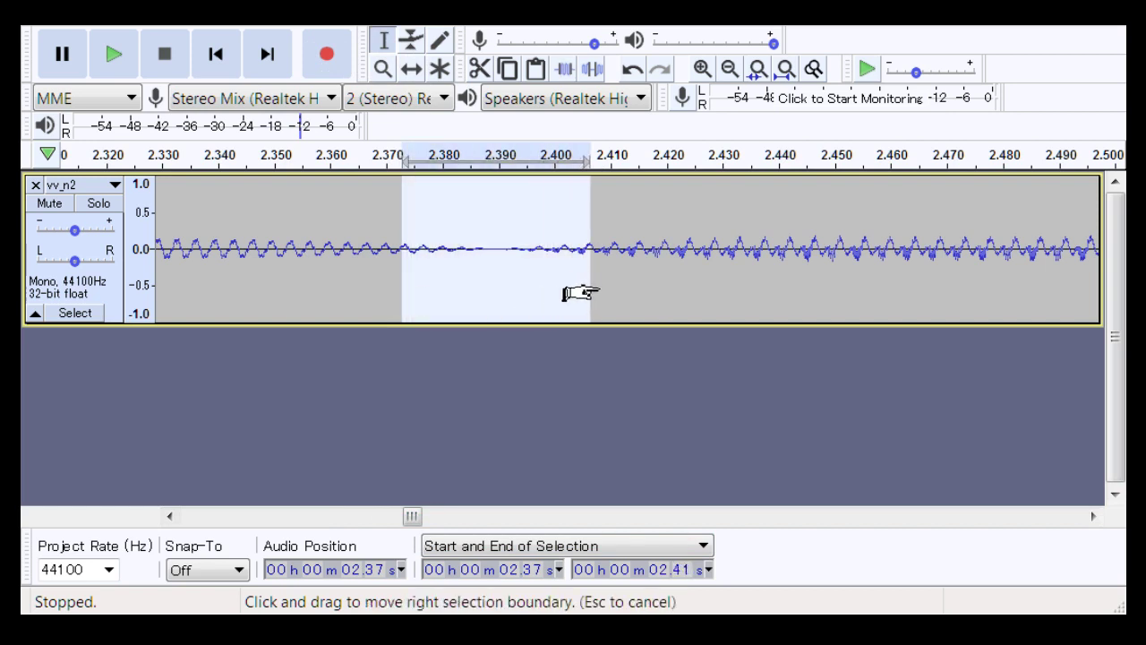
{"action": "left_click_drag", "start_coordinate": [403, 284], "coordinate": [410, 291]}
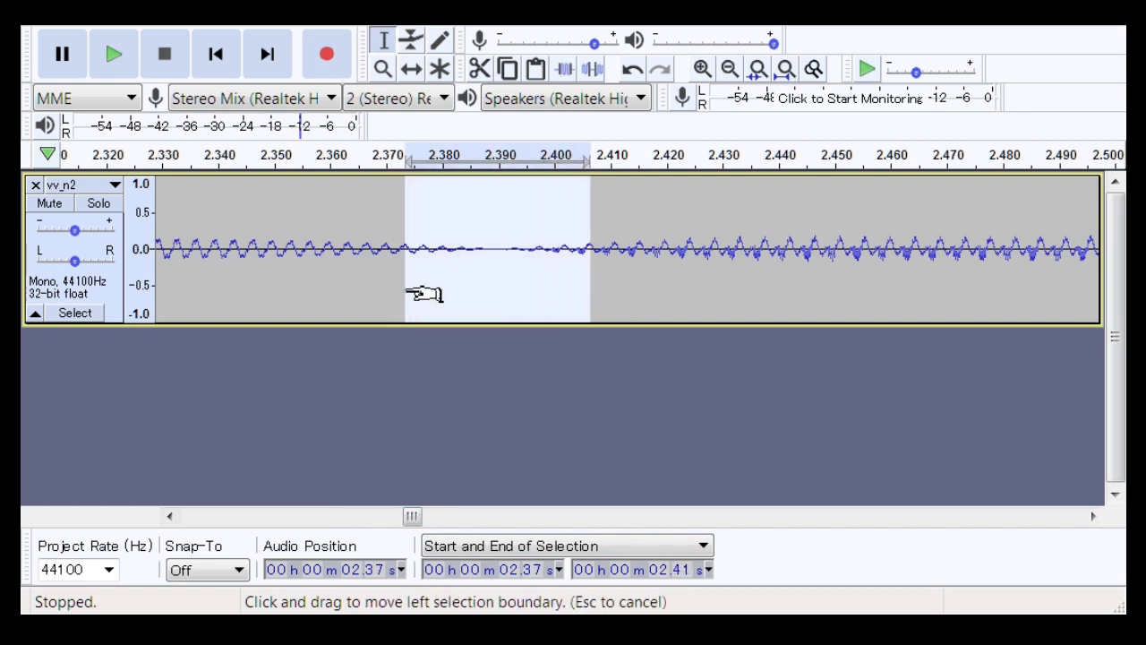
{"action": "left_click", "coordinate": [402, 295]}
Play the new joint near 2.37 s from 2.35 to 2.47 s and again from 2.08 to 2.64 s
{"action": "left_click_drag", "start_coordinate": [259, 260], "coordinate": [960, 283]}
{"action": "key", "text": "space"}
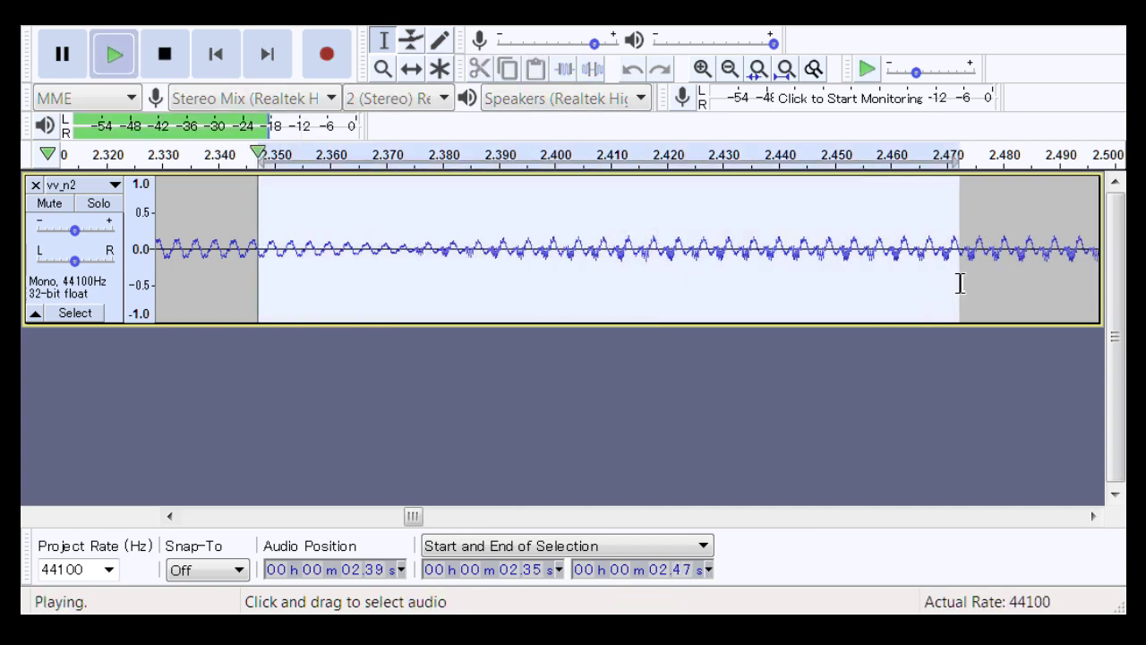
{"action": "left_click", "coordinate": [384, 69]}
{"action": "right_click", "coordinate": [525, 274]}
{"action": "right_click", "coordinate": [523, 273]}
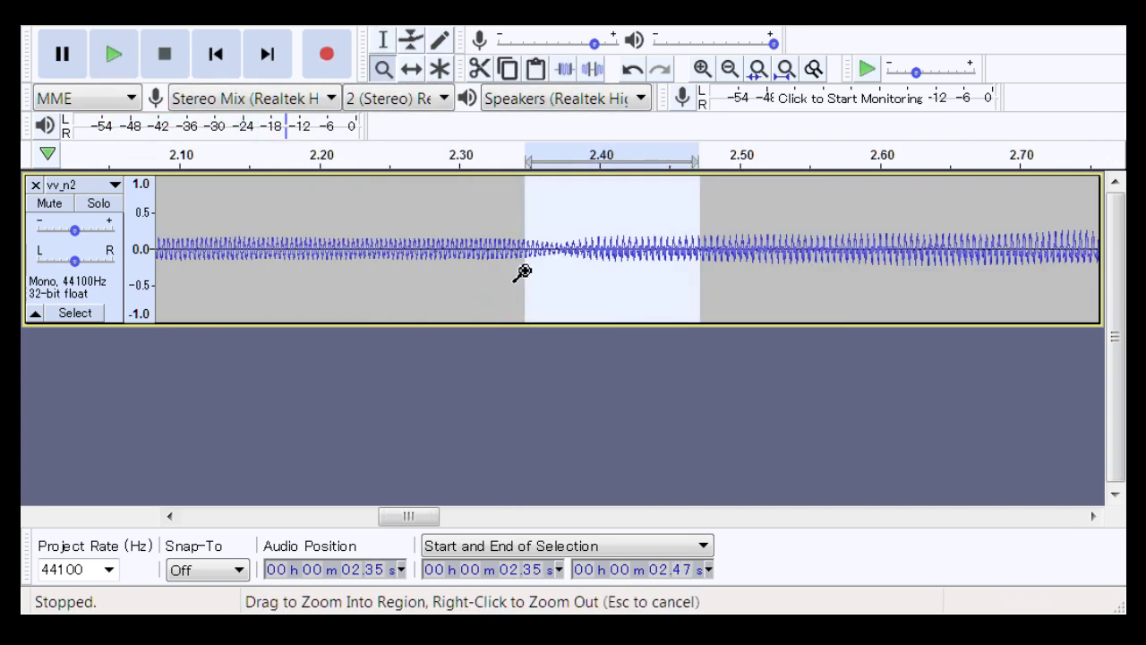
{"action": "right_click", "coordinate": [523, 272]}
{"action": "left_click", "coordinate": [383, 40]}
{"action": "left_click_drag", "start_coordinate": [338, 253], "coordinate": [725, 255]}
{"action": "key", "text": "space"}
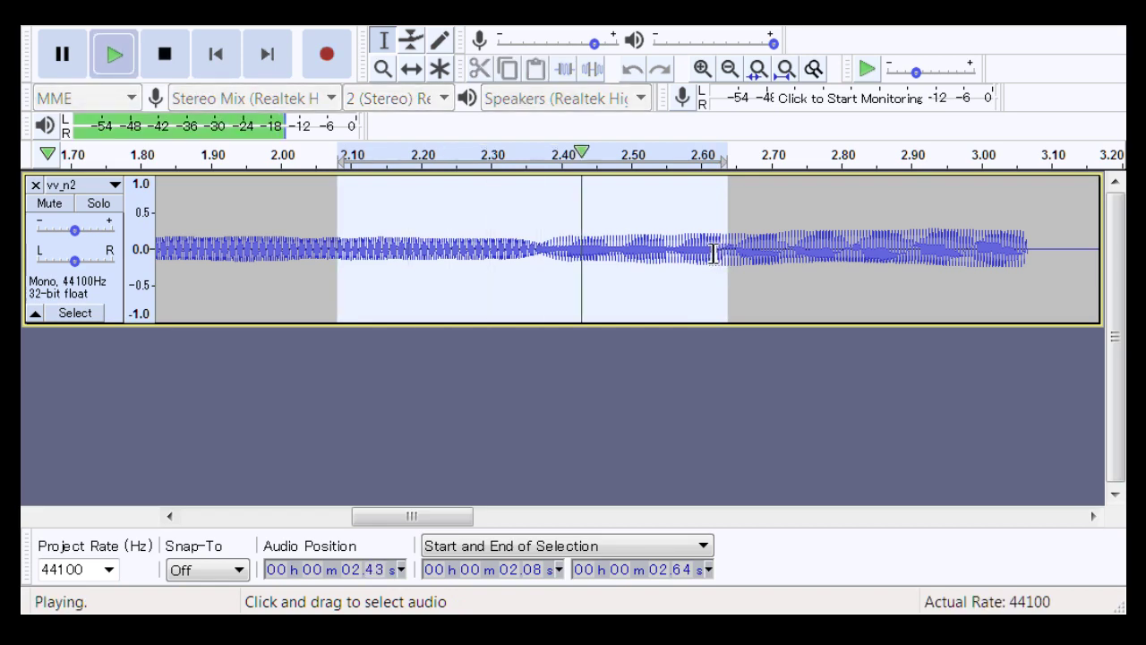
{"action": "key", "text": "space"}
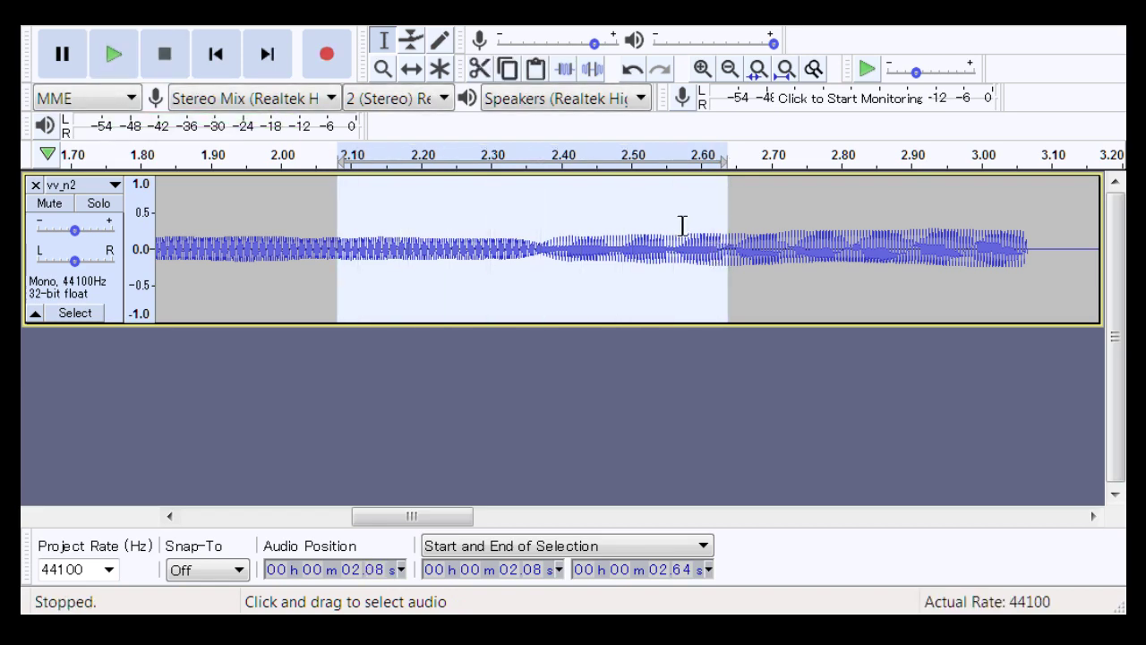
{"action": "key", "text": "space"}
Delete the quiet gap between about 3.85 and 3.91 s in the vv_n2 track
{"action": "left_click_drag", "start_coordinate": [448, 516], "coordinate": [602, 463]}
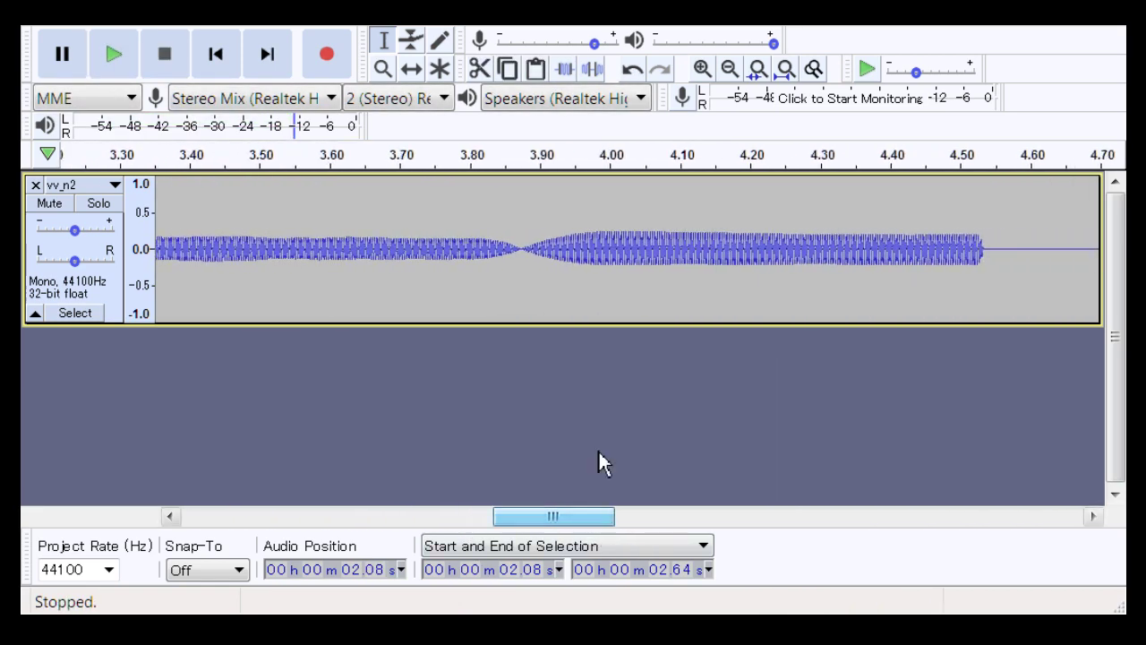
{"action": "left_click", "coordinate": [384, 70]}
{"action": "left_click_drag", "start_coordinate": [602, 283], "coordinate": [597, 266]}
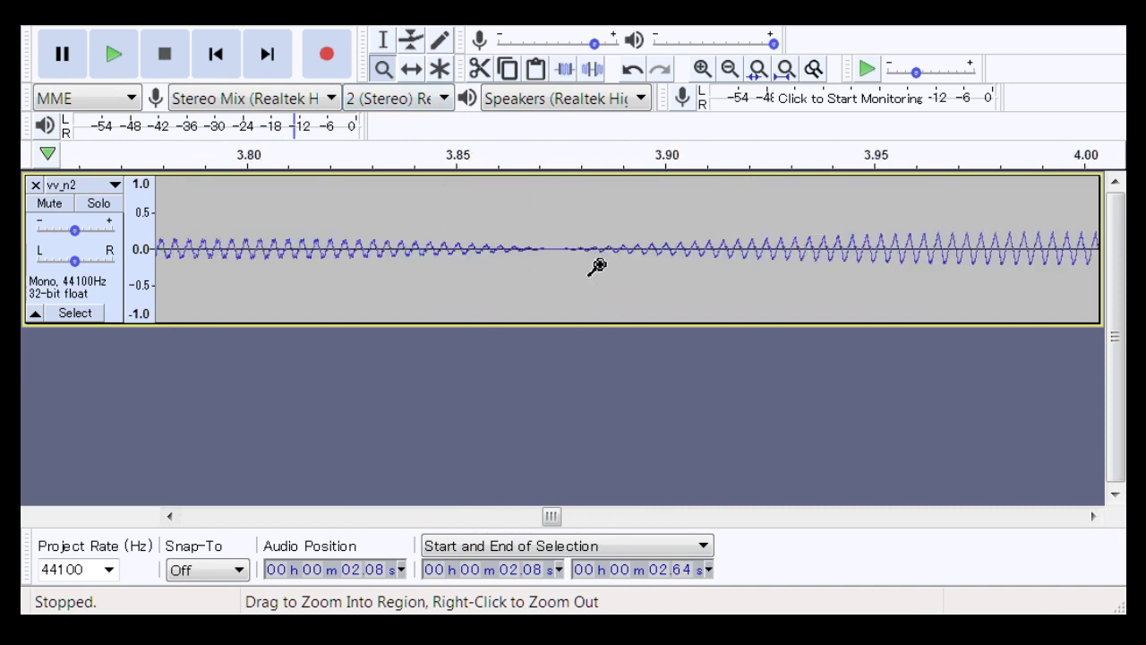
{"action": "left_click", "coordinate": [383, 41]}
{"action": "left_click", "coordinate": [462, 281]}
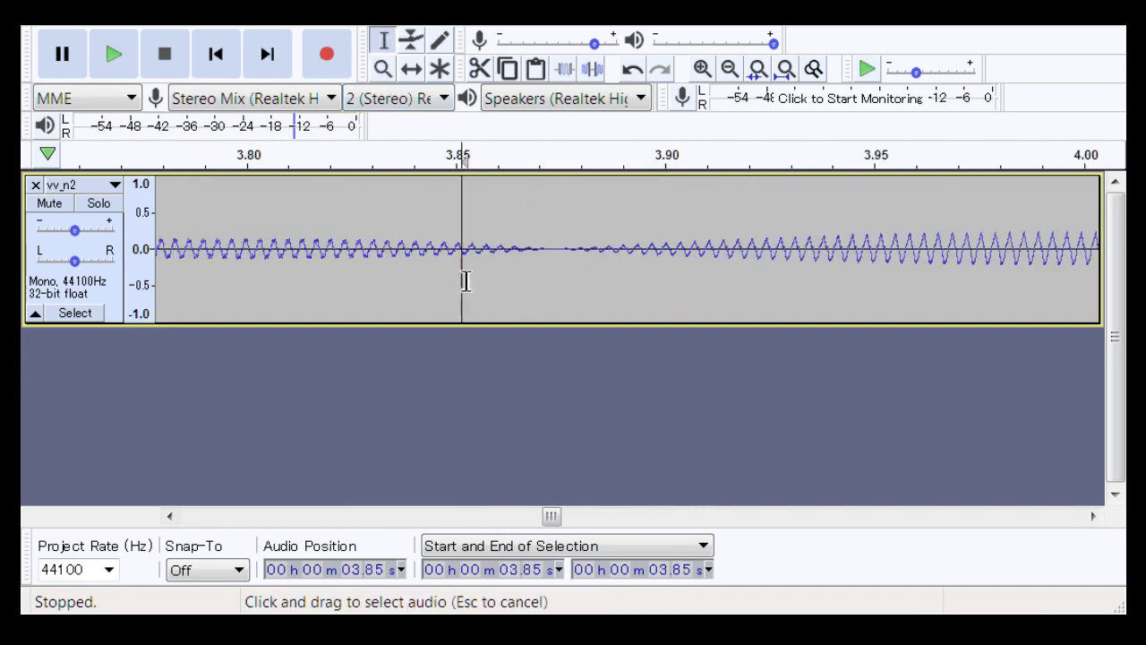
{"action": "left_click_drag", "start_coordinate": [464, 286], "coordinate": [697, 324]}
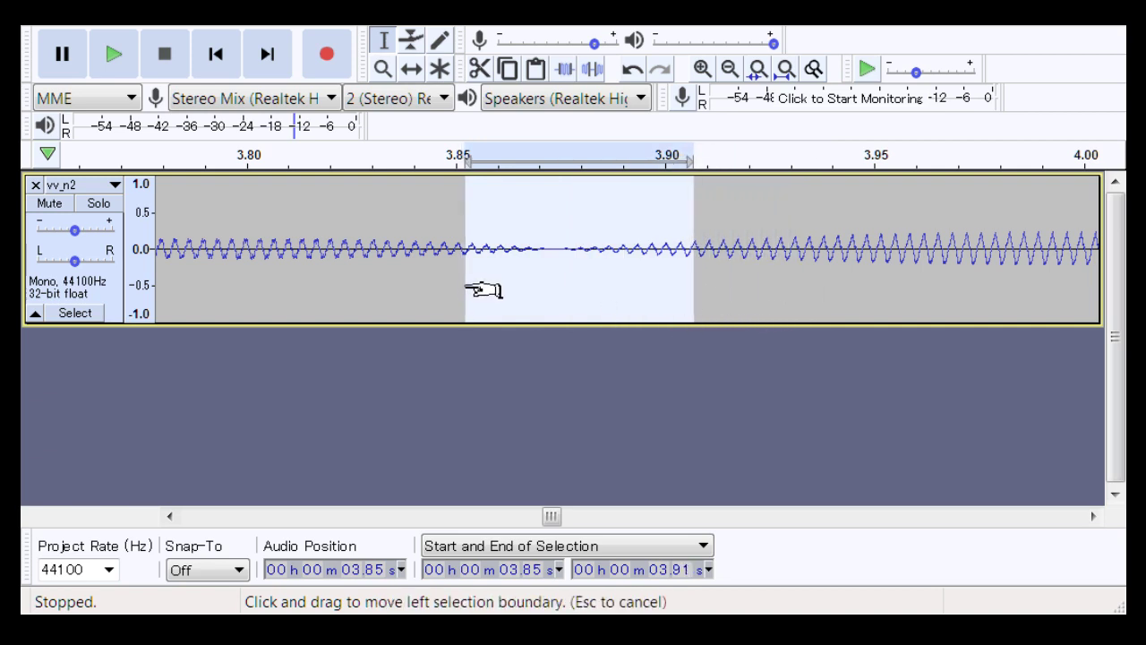
{"action": "left_click", "coordinate": [466, 289]}
Play the joint from 3.81 to 3.96 s, and trim out the waveform mismatch near 3.85 s
{"action": "left_click_drag", "start_coordinate": [292, 287], "coordinate": [921, 288]}
{"action": "key", "text": "space"}
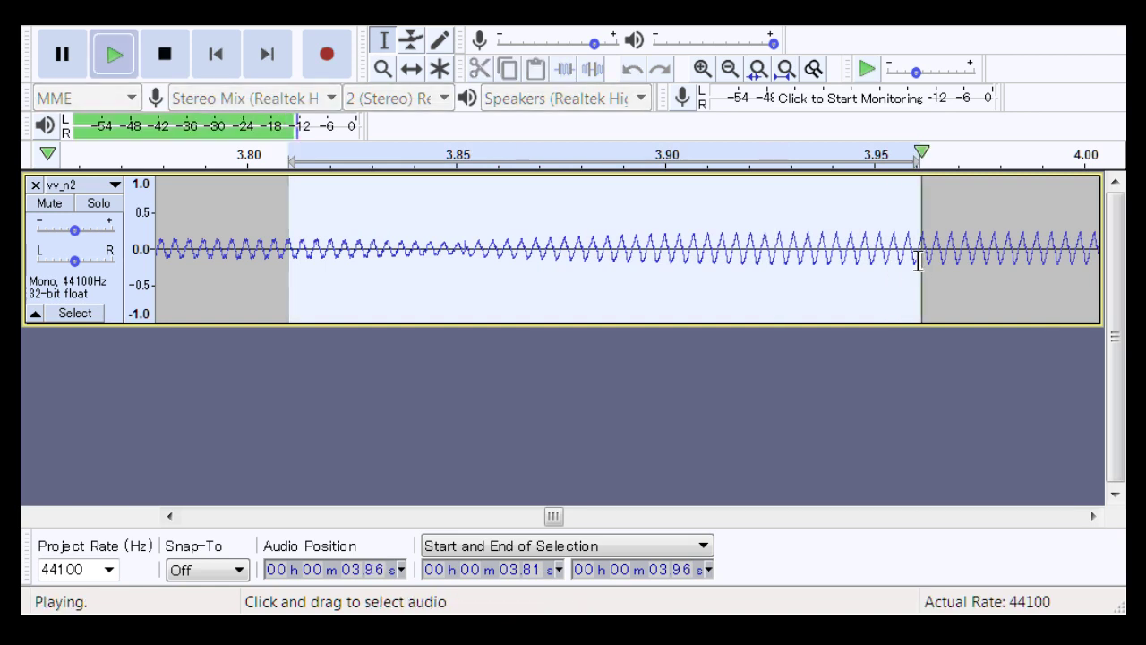
{"action": "left_click", "coordinate": [385, 74]}
{"action": "left_click_drag", "start_coordinate": [404, 277], "coordinate": [523, 278]}
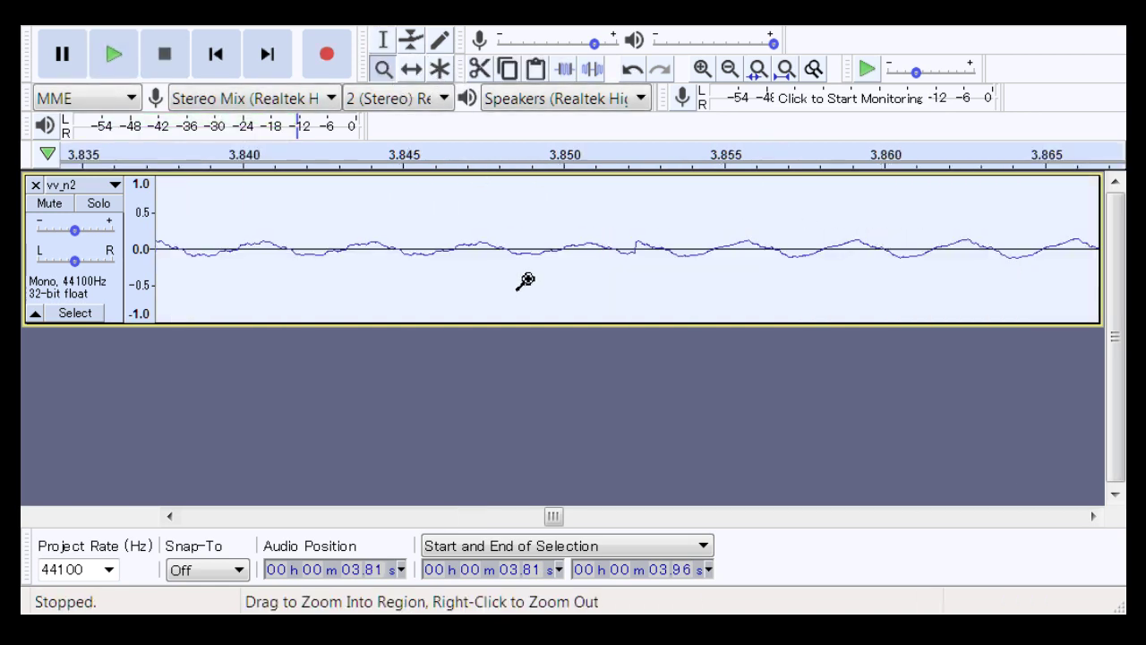
{"action": "left_click", "coordinate": [384, 42]}
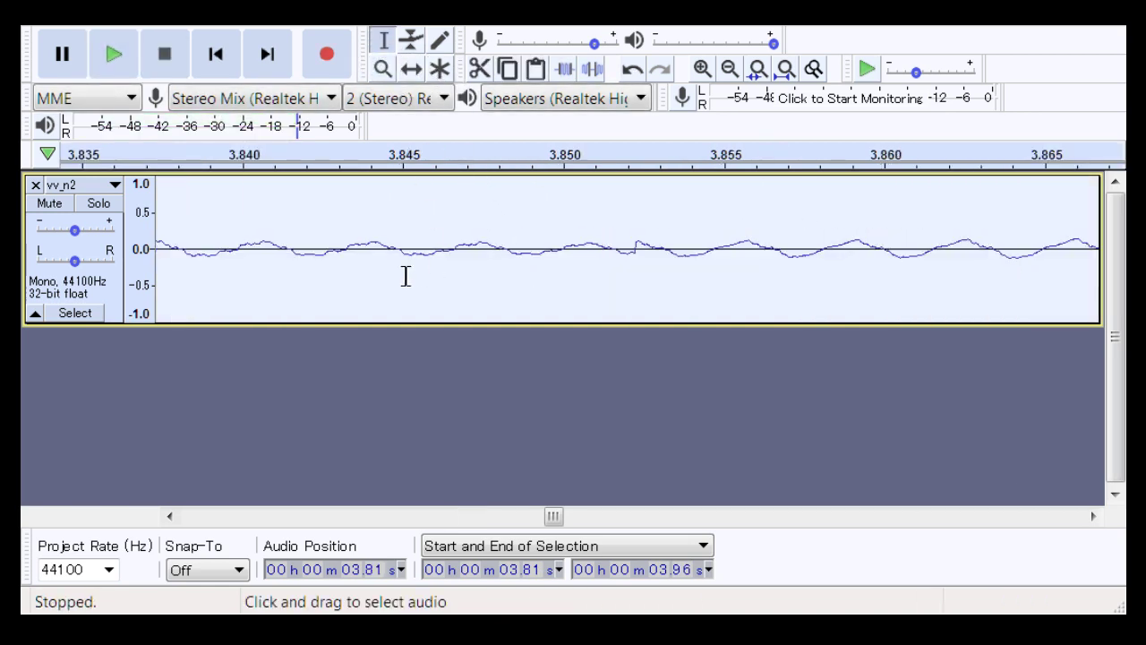
{"action": "left_click", "coordinate": [405, 277]}
{"action": "left_click_drag", "start_coordinate": [400, 277], "coordinate": [198, 288]}
{"action": "key", "text": "Left"}
Play the smoothed joint with more context, from 3.73 to 4.04 s
{"action": "left_click", "coordinate": [382, 69]}
{"action": "right_click", "coordinate": [455, 259]}
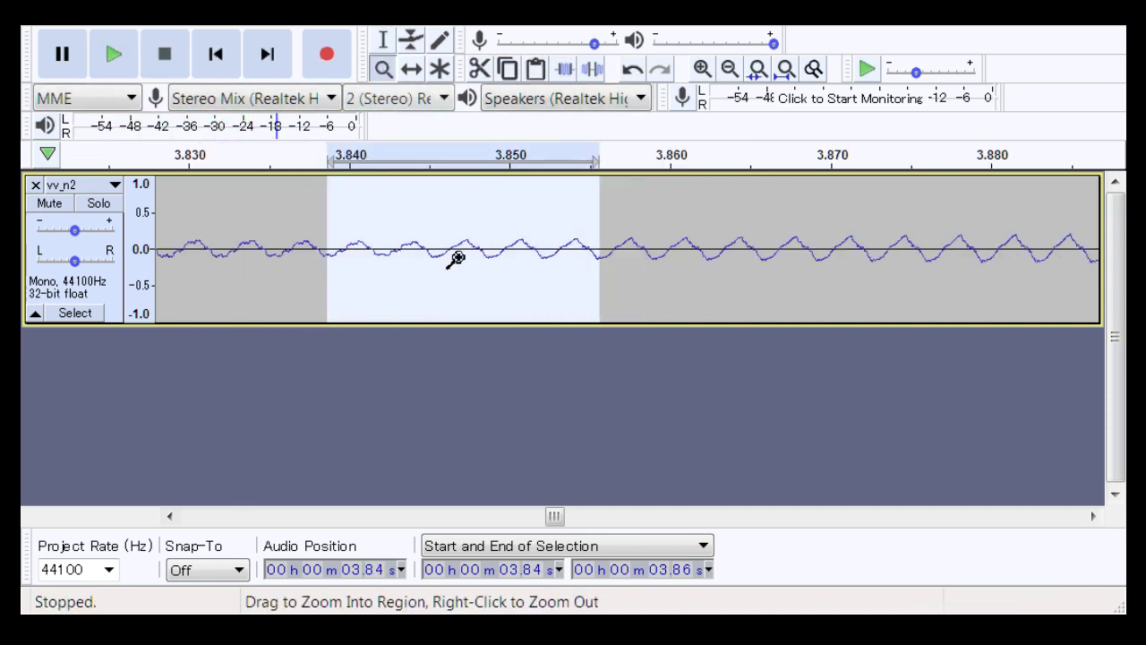
{"action": "right_click", "coordinate": [453, 259]}
{"action": "right_click", "coordinate": [453, 259]}
{"action": "right_click", "coordinate": [454, 258]}
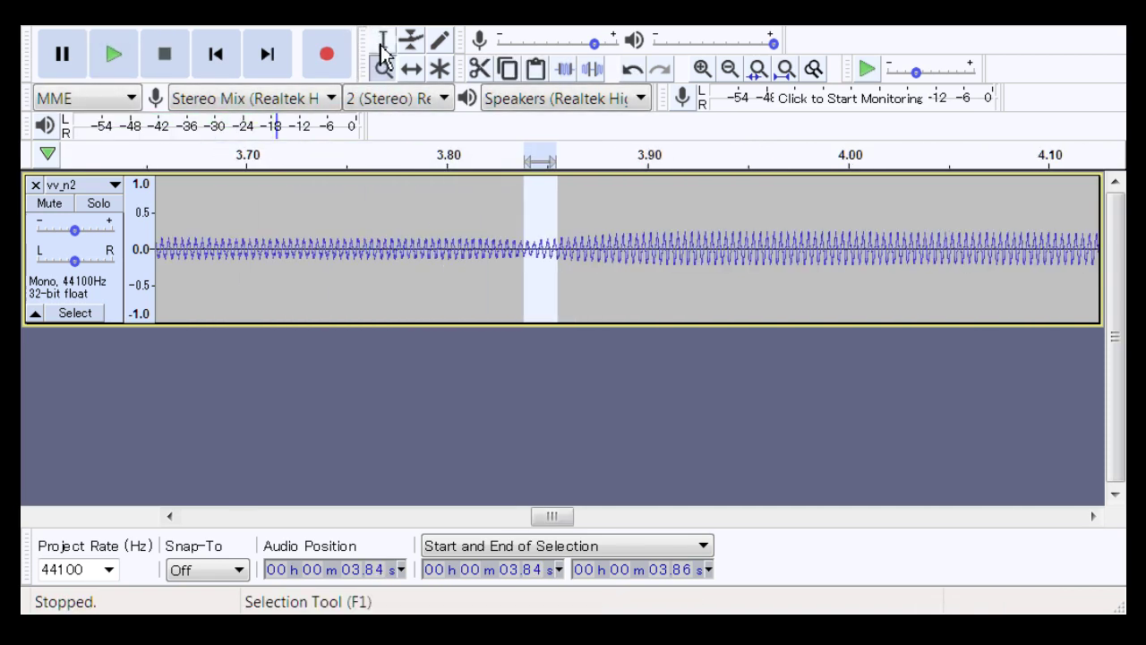
{"action": "left_click", "coordinate": [382, 40]}
{"action": "left_click_drag", "start_coordinate": [305, 269], "coordinate": [931, 274]}
{"action": "key", "text": "space"}
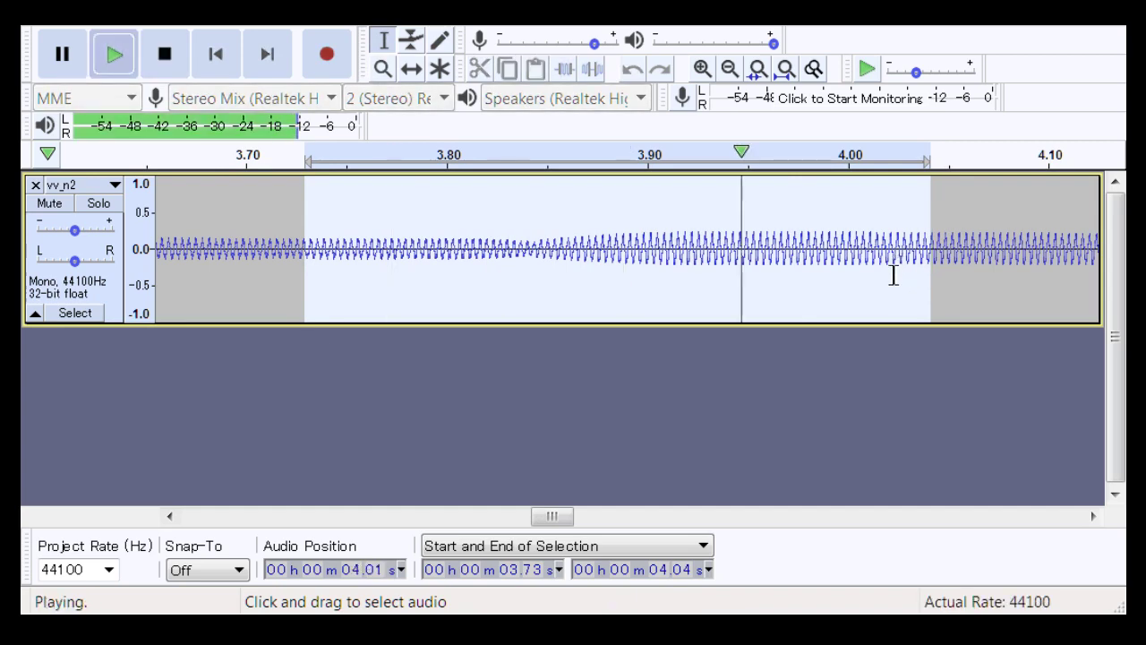
Delete the quiet gap between about 5.32 and 5.38 s in the vv_n2 track
{"action": "left_click_drag", "start_coordinate": [565, 528], "coordinate": [717, 529]}
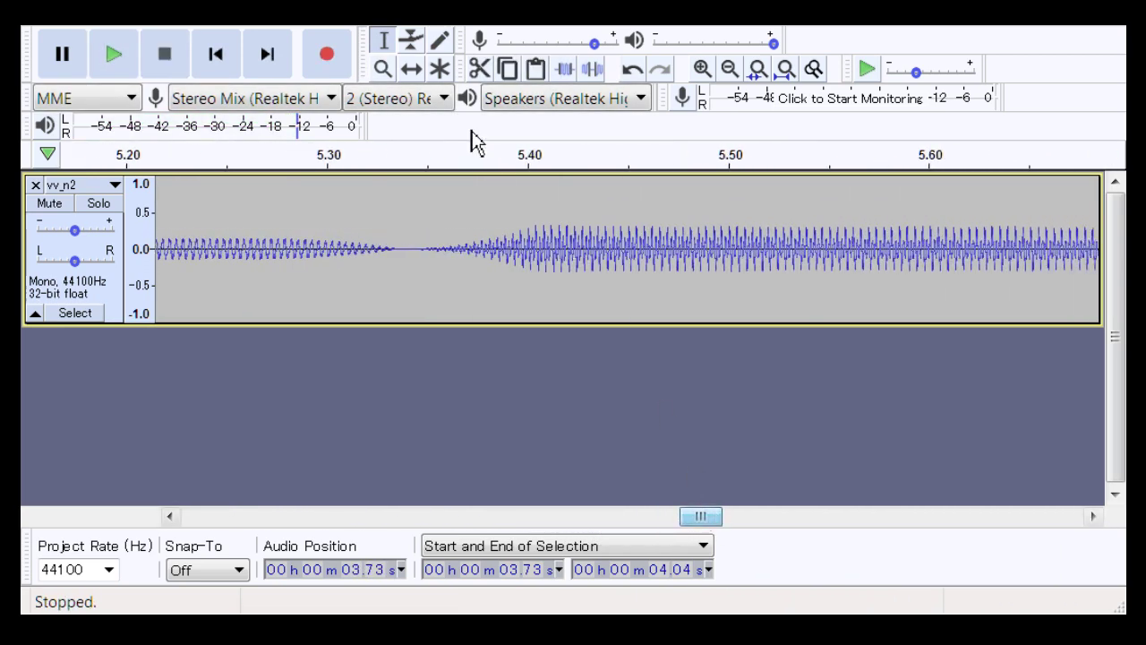
{"action": "left_click", "coordinate": [390, 77]}
{"action": "left_click_drag", "start_coordinate": [634, 285], "coordinate": [631, 286]}
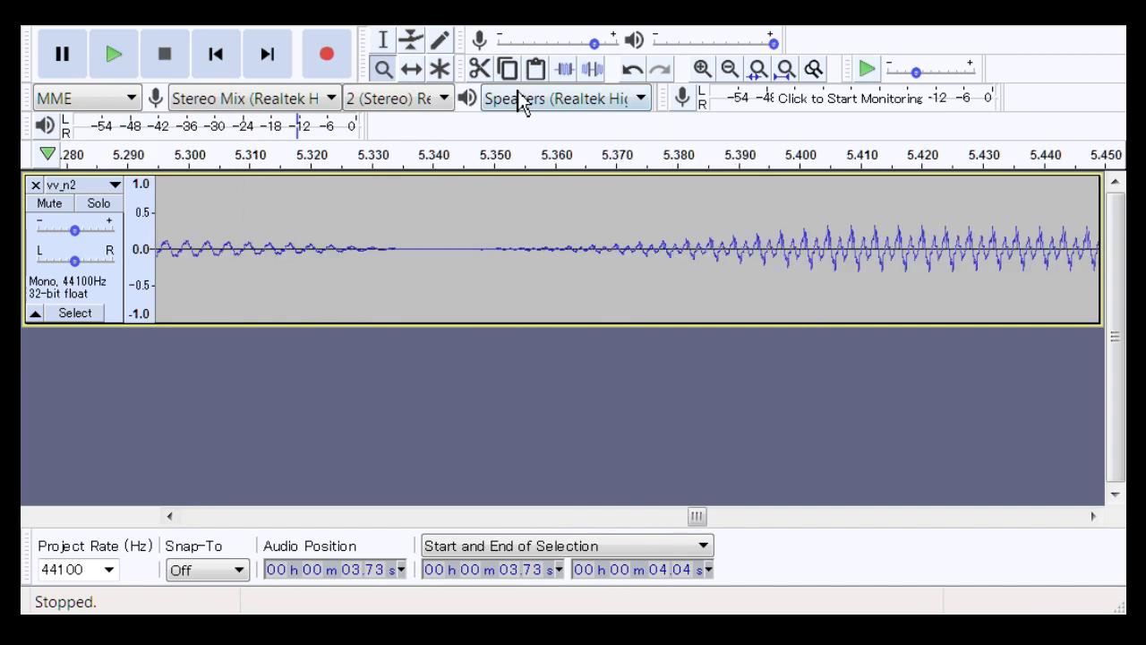
{"action": "left_click", "coordinate": [384, 41]}
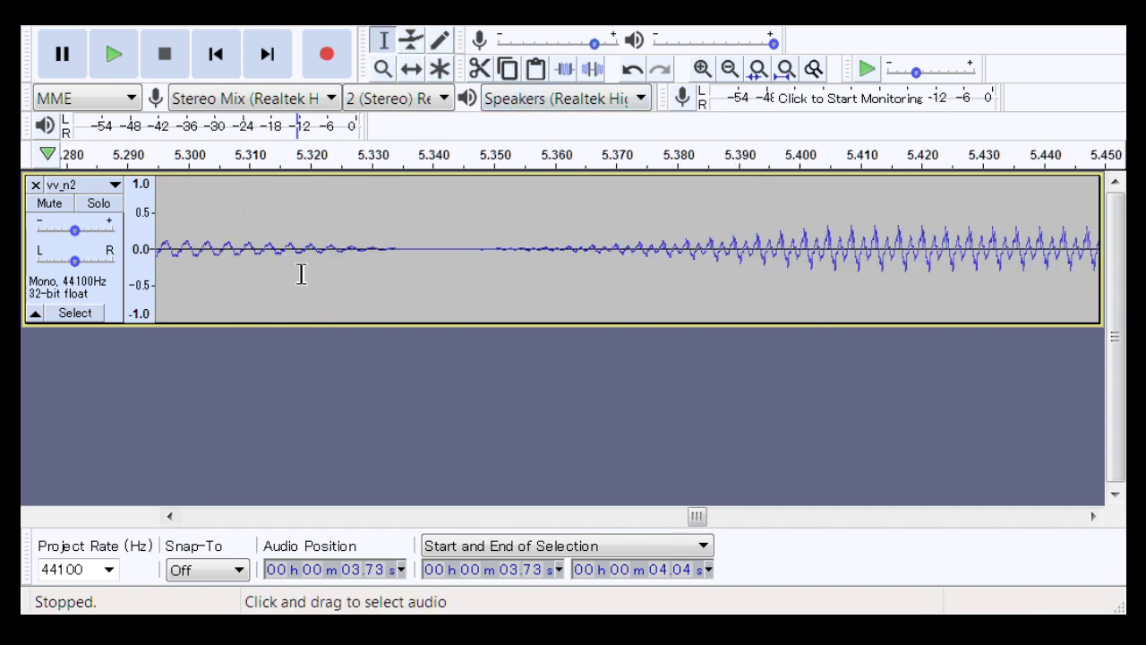
{"action": "left_click_drag", "start_coordinate": [290, 274], "coordinate": [698, 286]}
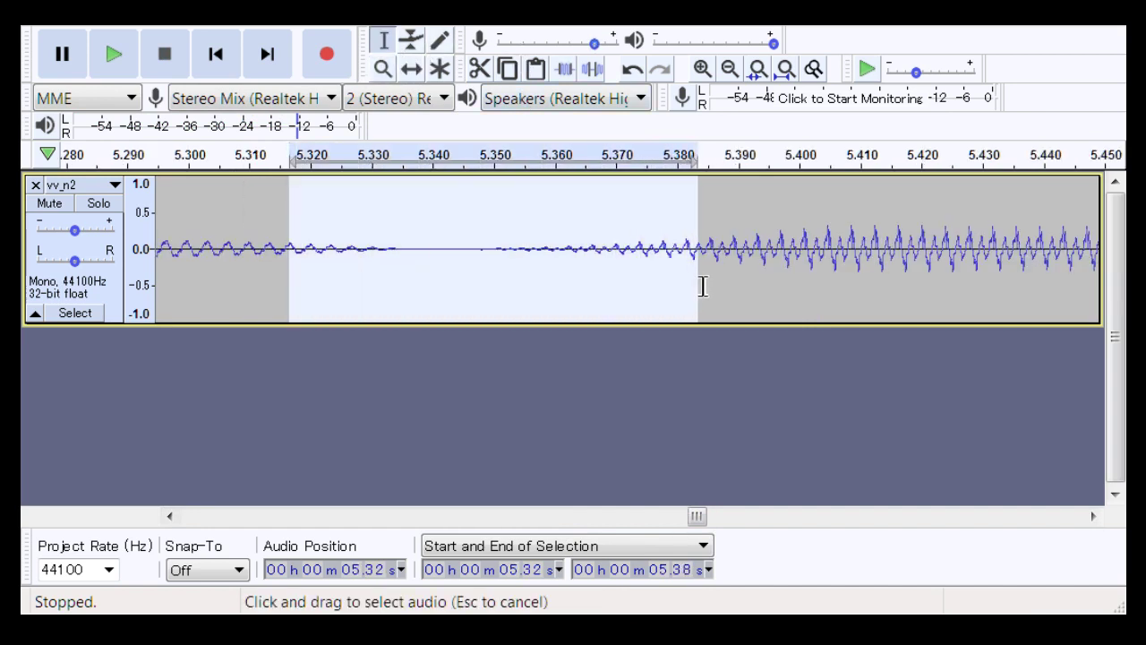
{"action": "key", "text": "Delete"}
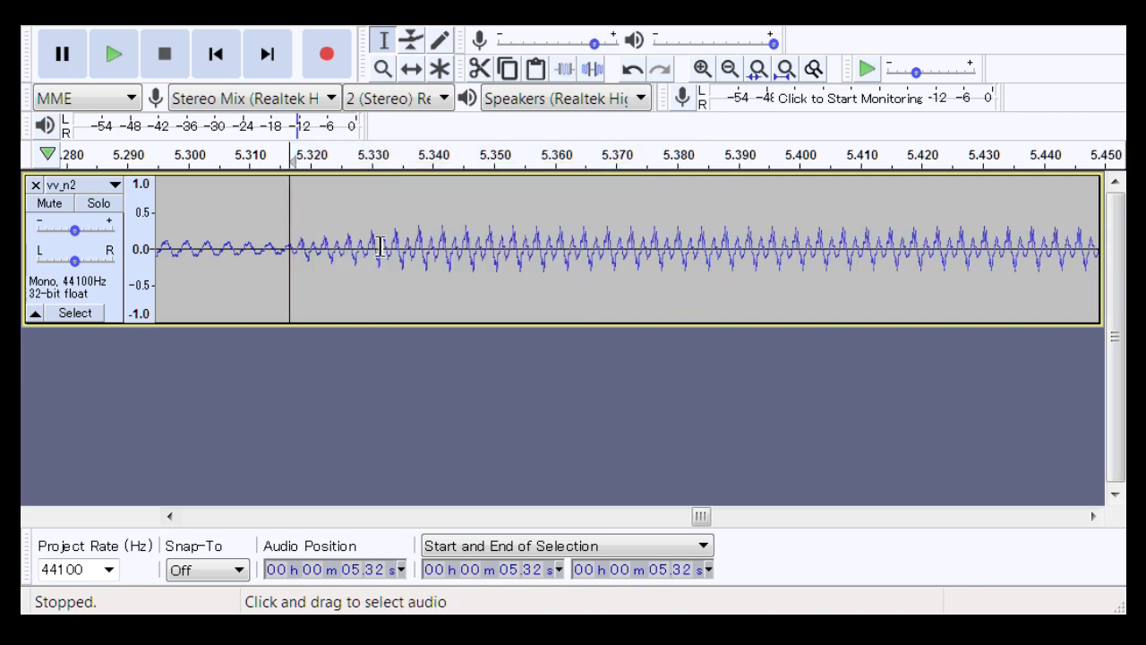
Play the new joint near 5.32 s from 5.27 to 5.39 s and again from 5.07 to 5.53 s
{"action": "left_click_drag", "start_coordinate": [212, 241], "coordinate": [907, 235]}
{"action": "key", "text": "space"}
{"action": "left_click_drag", "start_coordinate": [714, 519], "coordinate": [701, 520]}
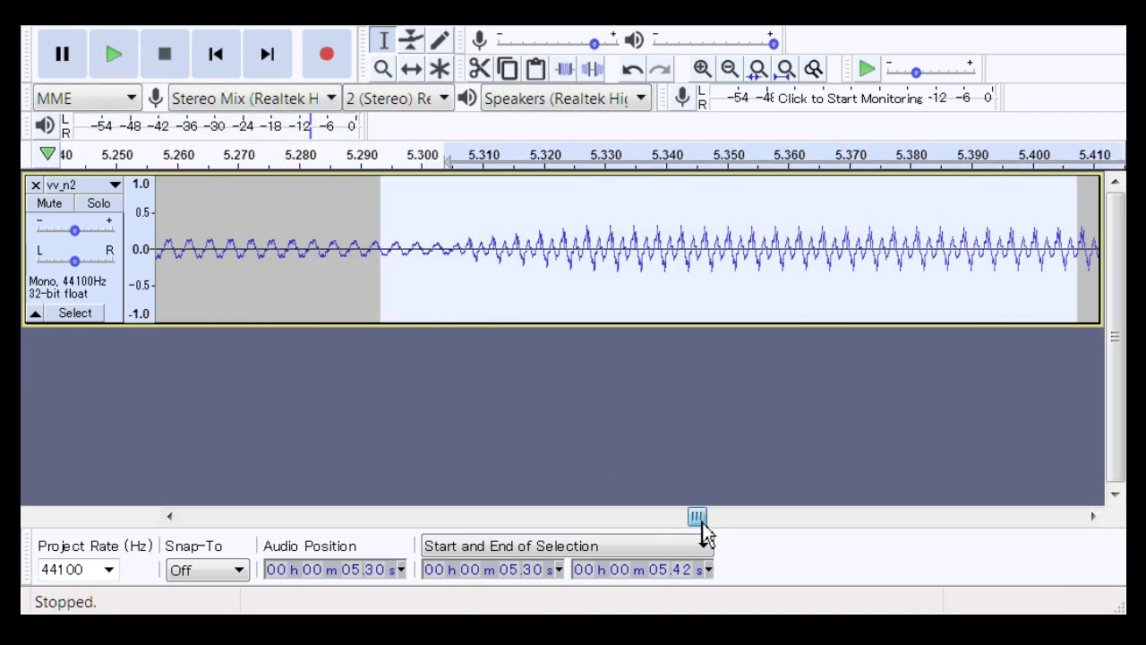
{"action": "left_click_drag", "start_coordinate": [215, 243], "coordinate": [964, 291]}
{"action": "key", "text": "space"}
{"action": "left_click", "coordinate": [384, 69]}
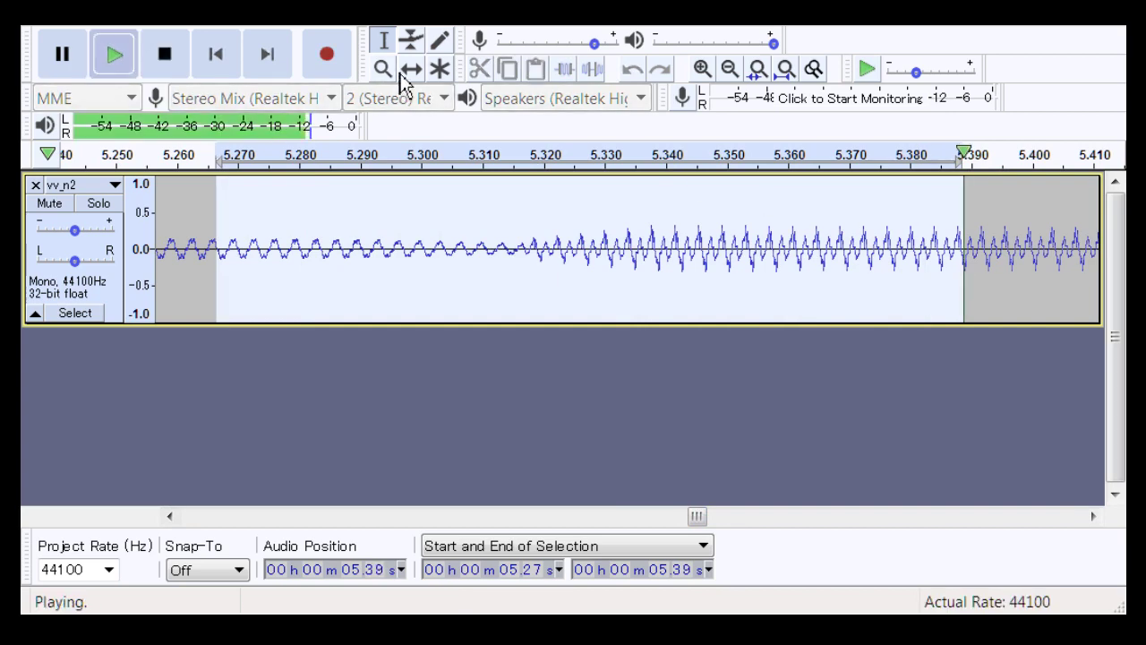
{"action": "right_click", "coordinate": [527, 304]}
{"action": "right_click", "coordinate": [527, 304]}
{"action": "left_click", "coordinate": [384, 40]}
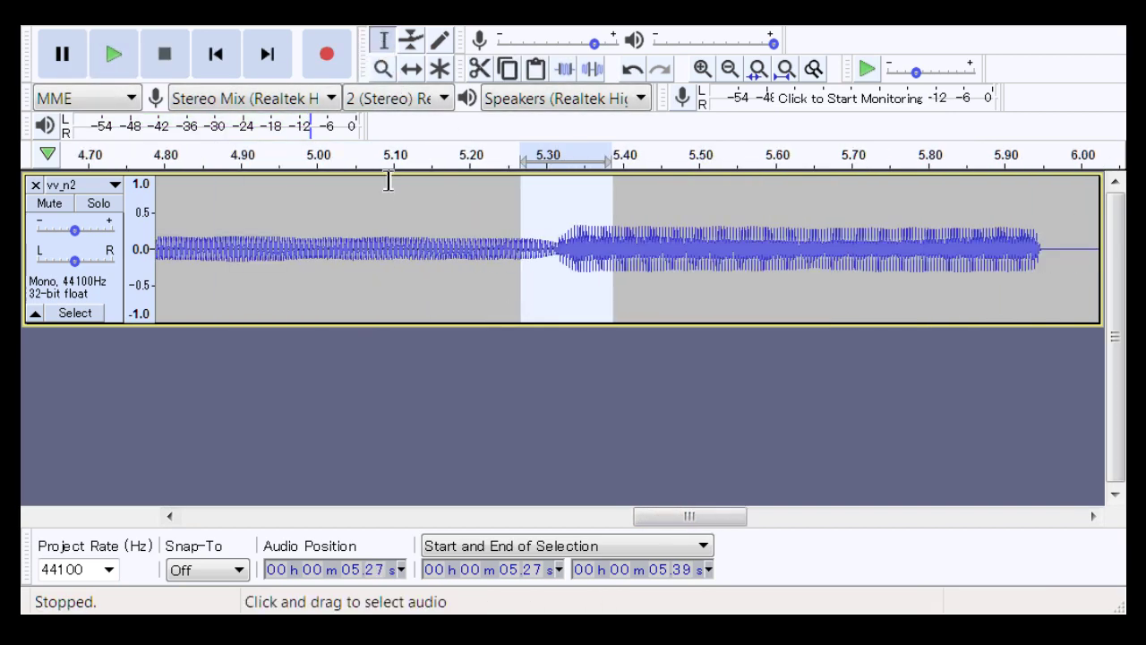
{"action": "left_click_drag", "start_coordinate": [372, 179], "coordinate": [723, 268]}
{"action": "key", "text": "space"}
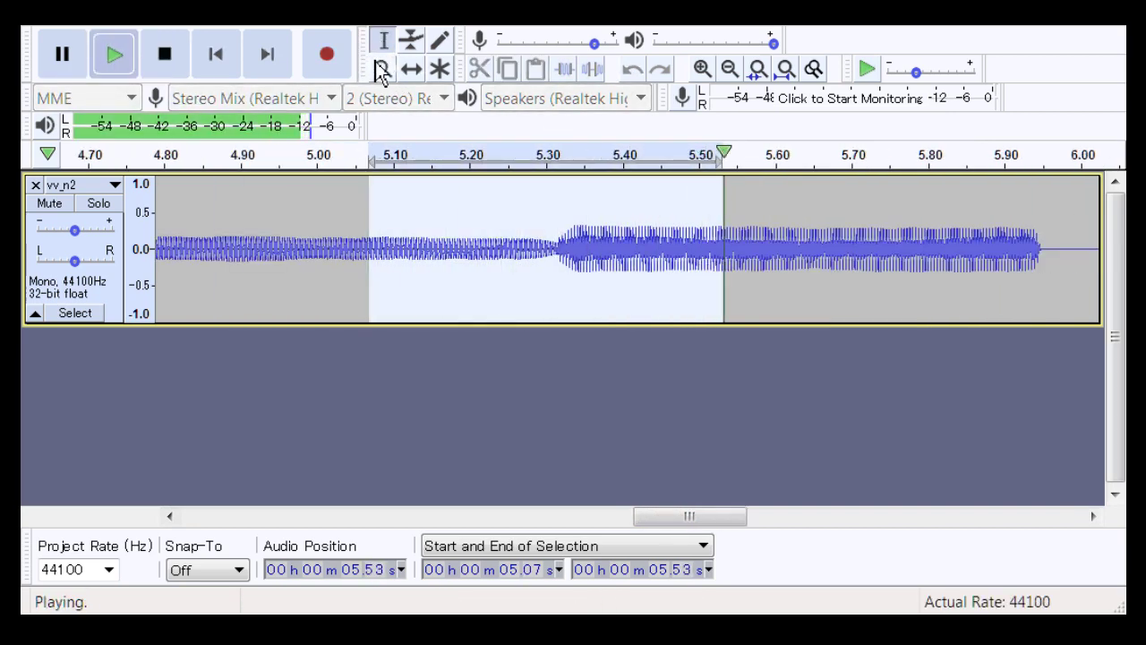
Dip the vv_n2 volume envelope at the joint near 5.32 s, ramping from about 5.29 s and back up to full level by about 5.6 s
{"action": "left_click", "coordinate": [412, 42]}
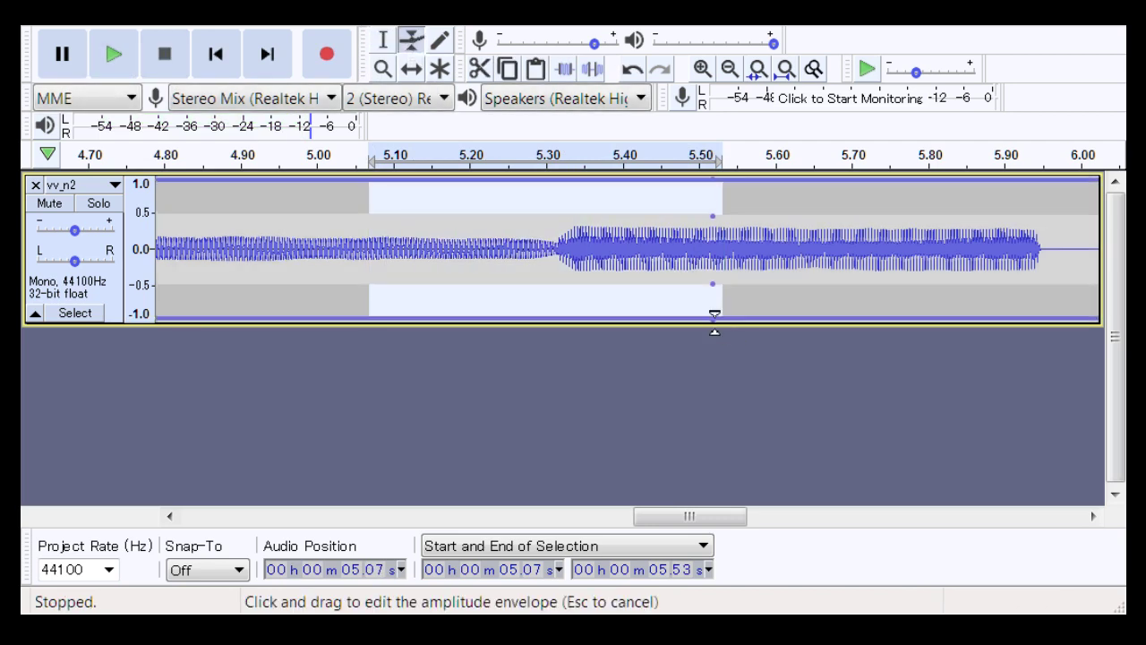
{"action": "left_click_drag", "start_coordinate": [786, 320], "coordinate": [788, 330]}
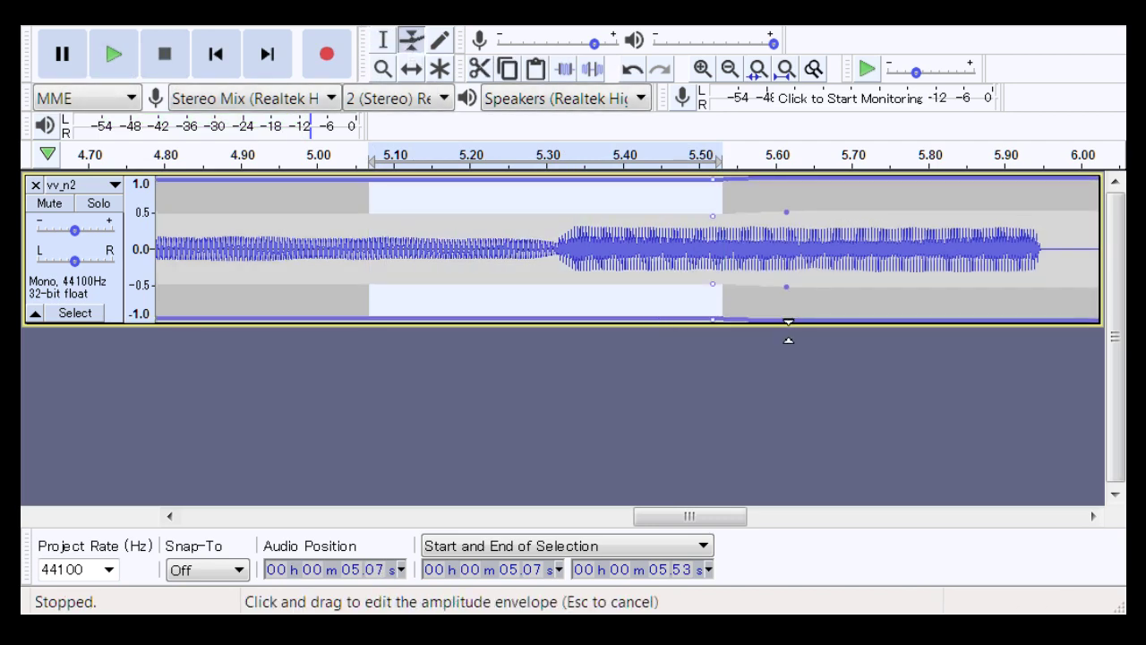
{"action": "left_click", "coordinate": [597, 319]}
{"action": "left_click", "coordinate": [510, 316]}
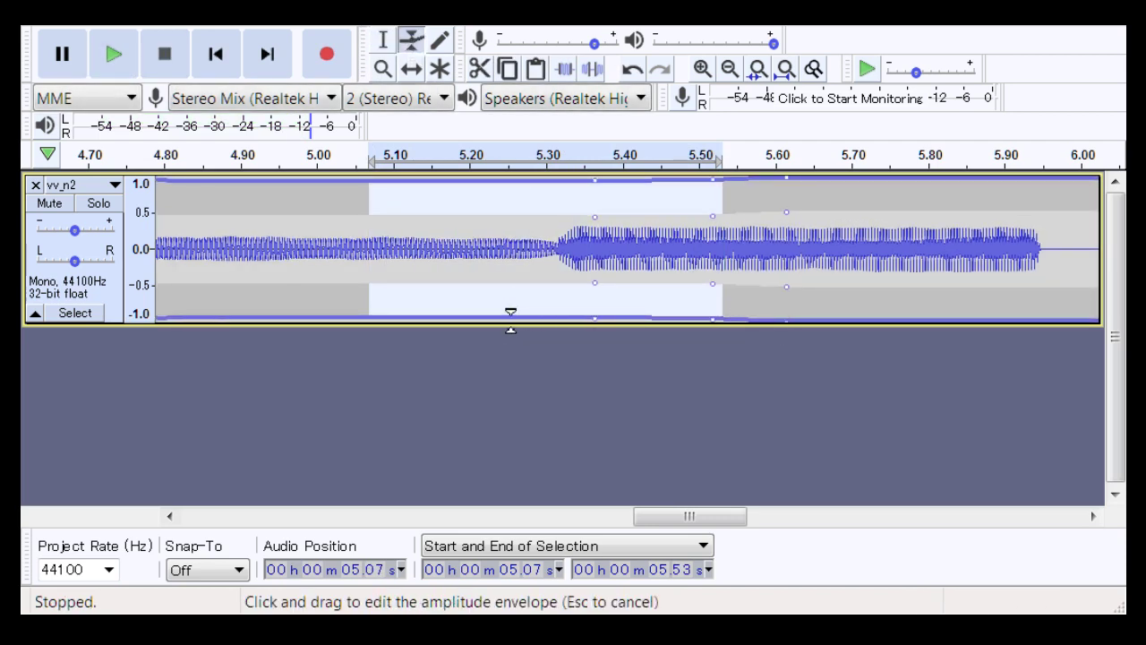
{"action": "left_click", "coordinate": [478, 316]}
{"action": "left_click_drag", "start_coordinate": [477, 324], "coordinate": [478, 329]}
{"action": "left_click_drag", "start_coordinate": [522, 292], "coordinate": [562, 269]}
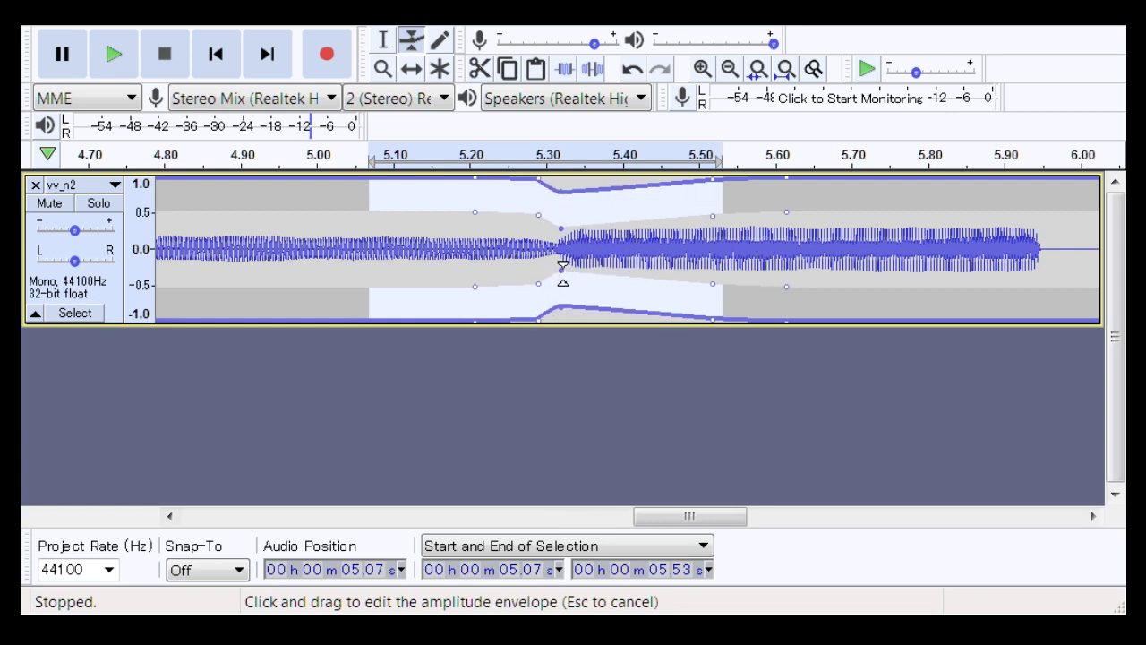
Play the enveloped joint with context, from 5.02 to 5.86 s
{"action": "left_click", "coordinate": [385, 43]}
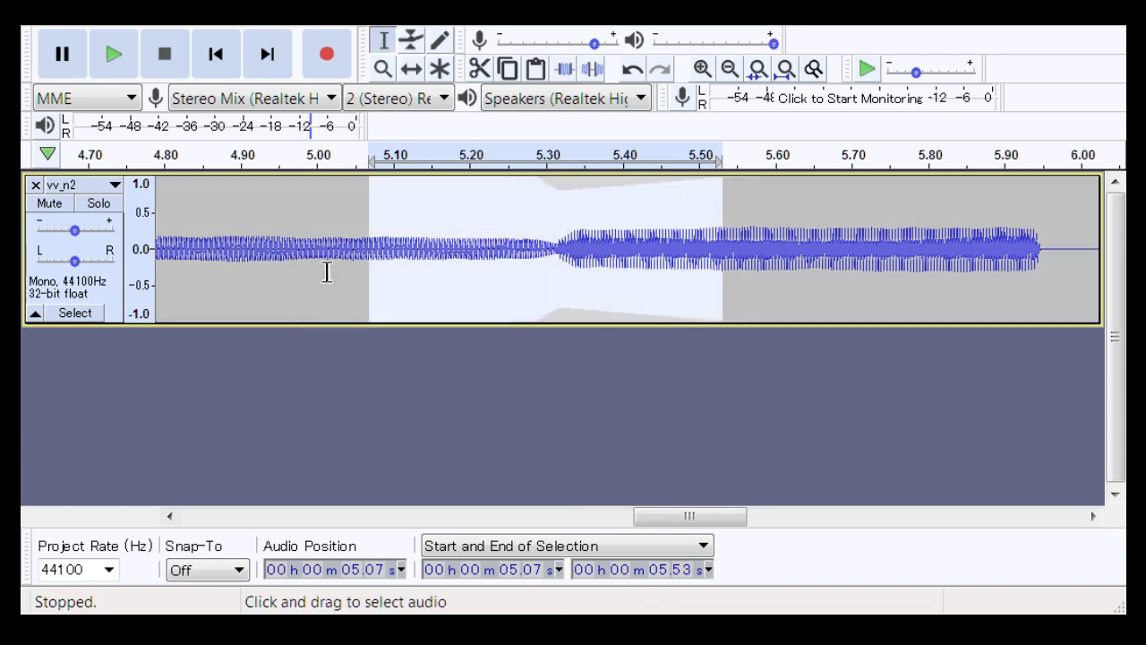
{"action": "left_click_drag", "start_coordinate": [332, 266], "coordinate": [976, 294]}
{"action": "key", "text": "space"}
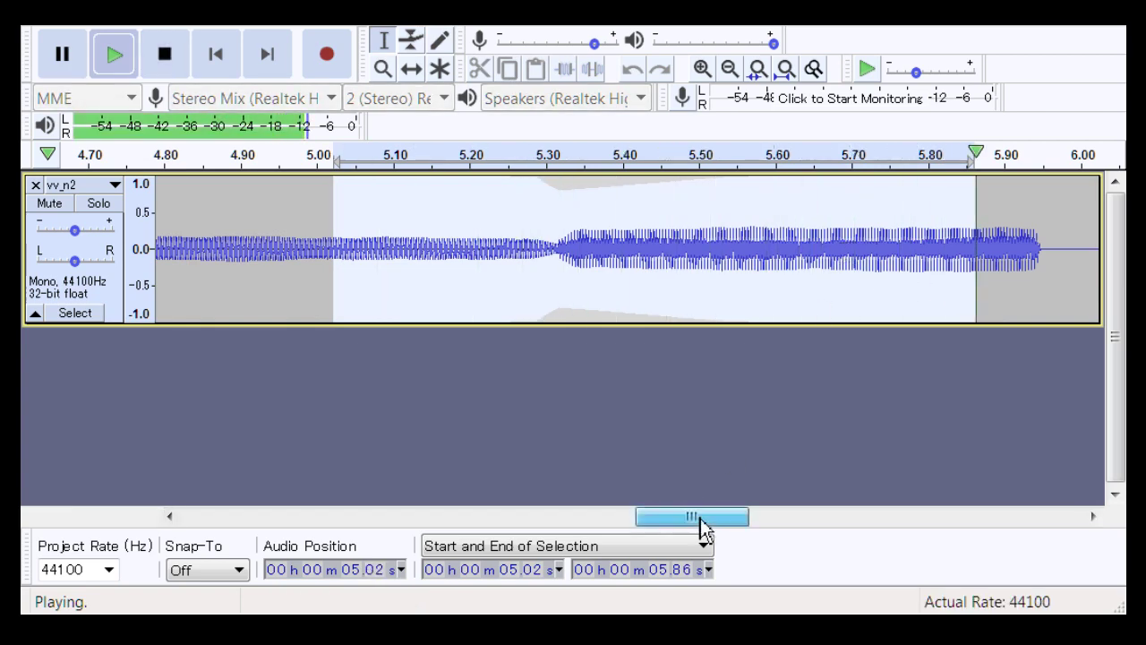
Delete the quiet gap between about 6.75 and 6.80 s in the vv_n2 track
{"action": "left_click_drag", "start_coordinate": [699, 518], "coordinate": [847, 527]}
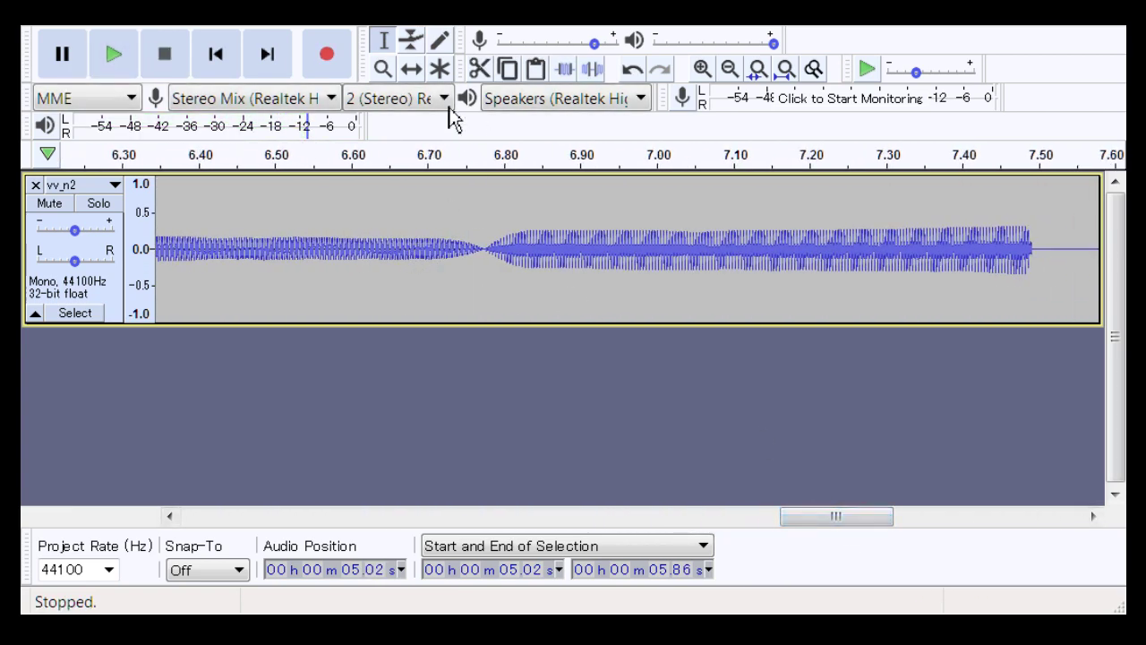
{"action": "left_click", "coordinate": [384, 69]}
{"action": "left_click_drag", "start_coordinate": [397, 257], "coordinate": [583, 257]}
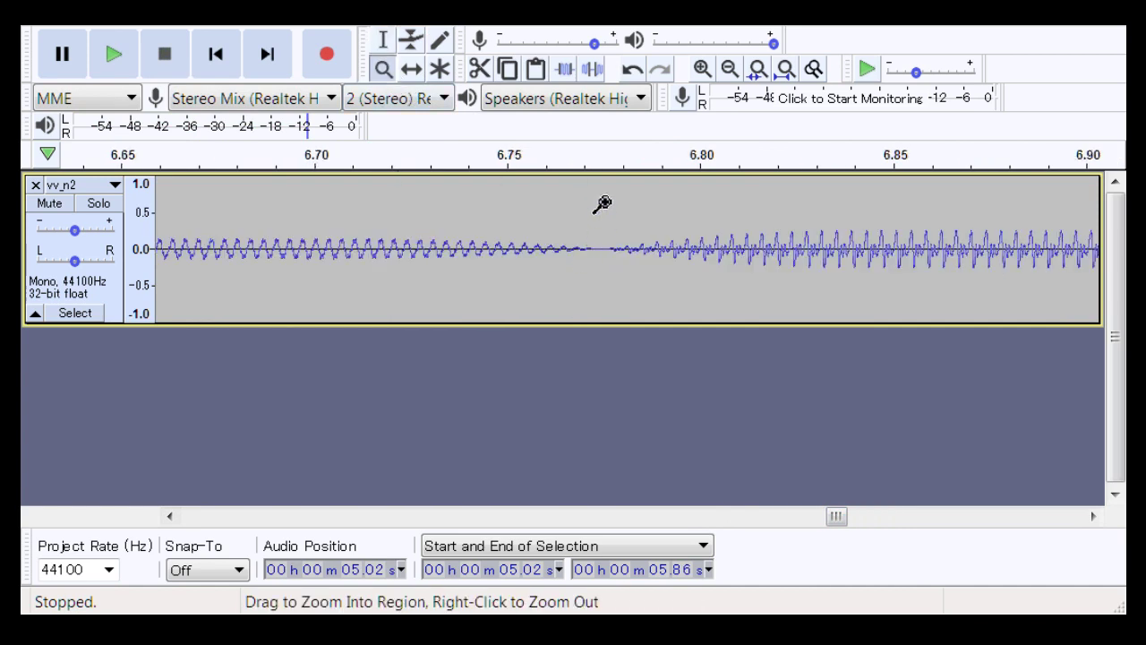
{"action": "left_click", "coordinate": [383, 40]}
{"action": "left_click", "coordinate": [524, 284]}
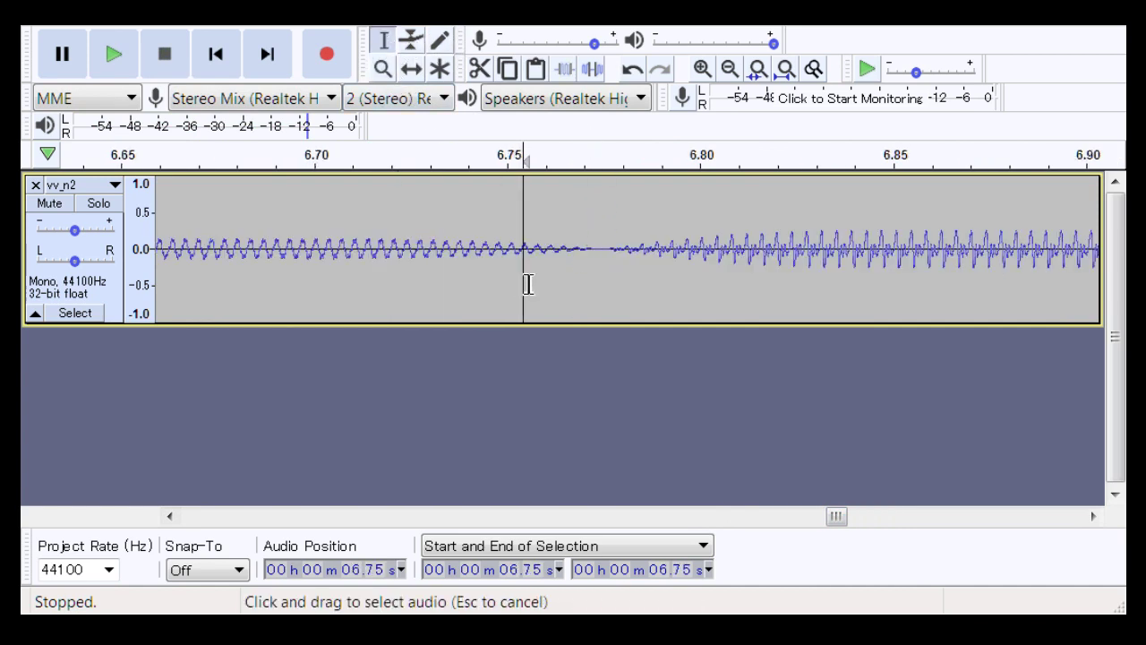
{"action": "left_click_drag", "start_coordinate": [527, 280], "coordinate": [686, 282]}
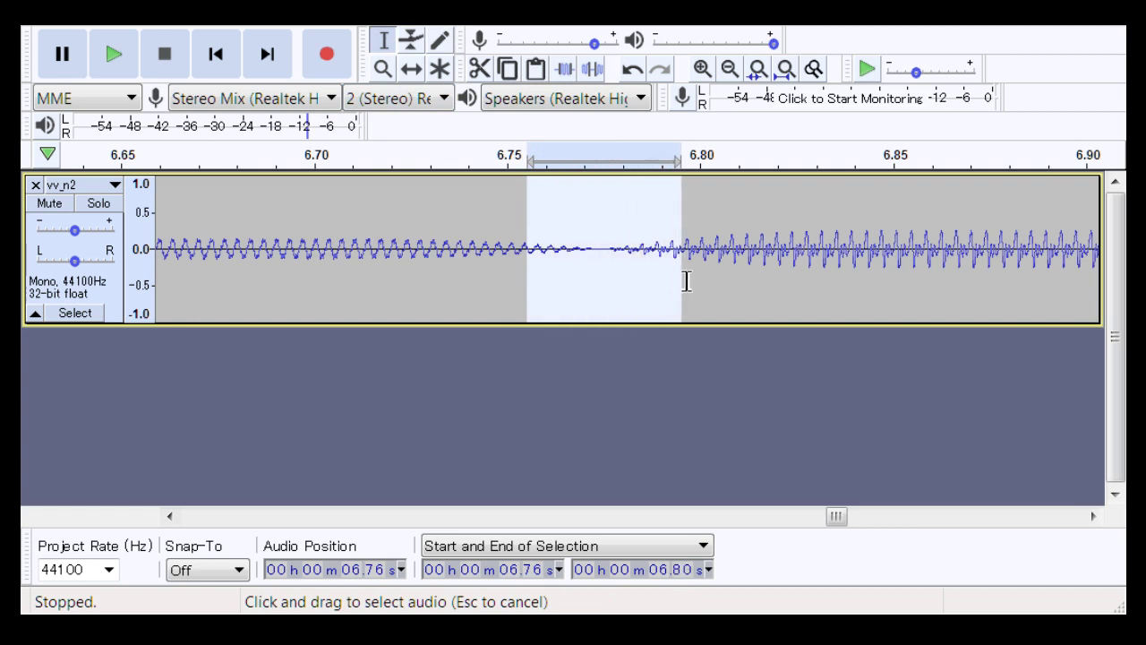
{"action": "left_click_drag", "start_coordinate": [475, 269], "coordinate": [717, 299]}
{"action": "left_click", "coordinate": [382, 69]}
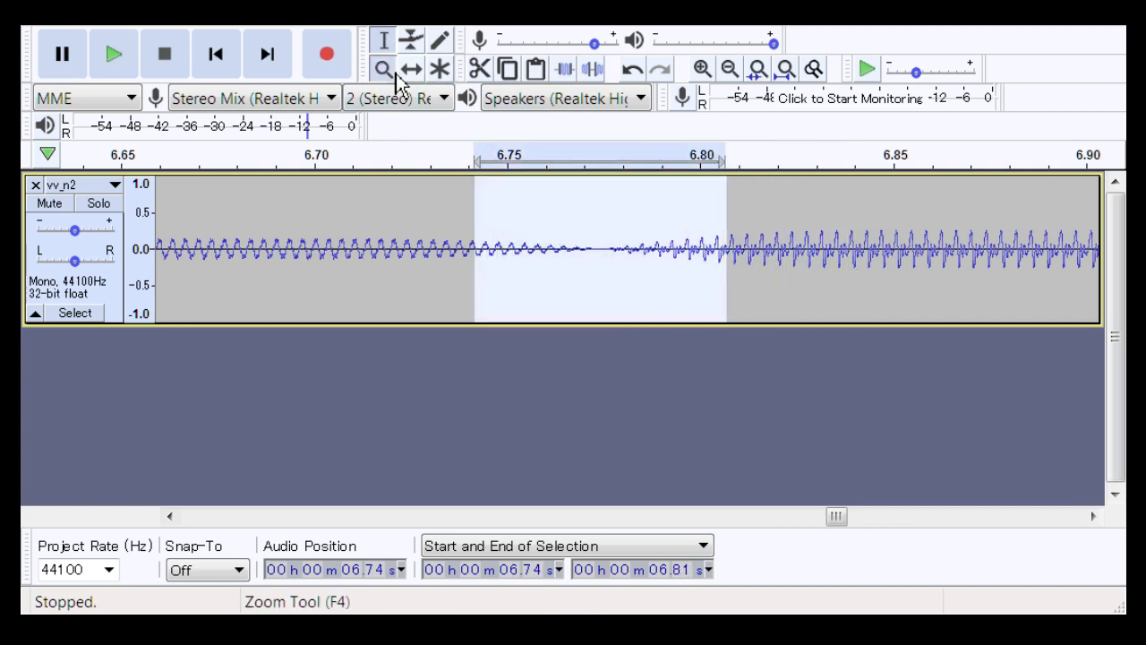
{"action": "left_click", "coordinate": [592, 267]}
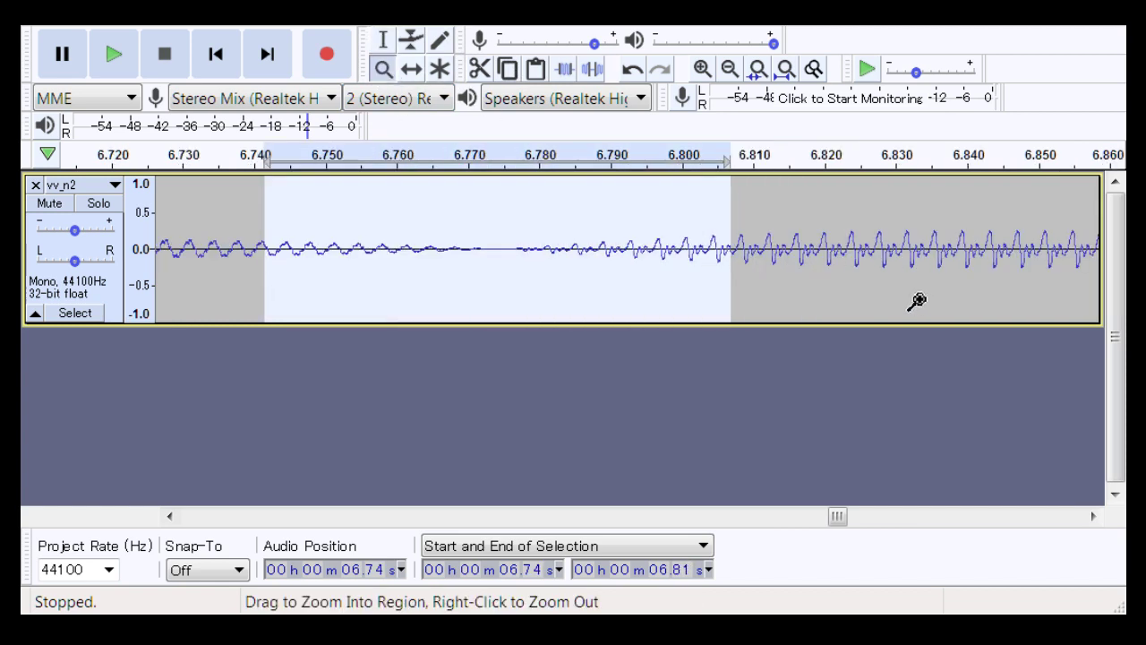
{"action": "left_click", "coordinate": [382, 49]}
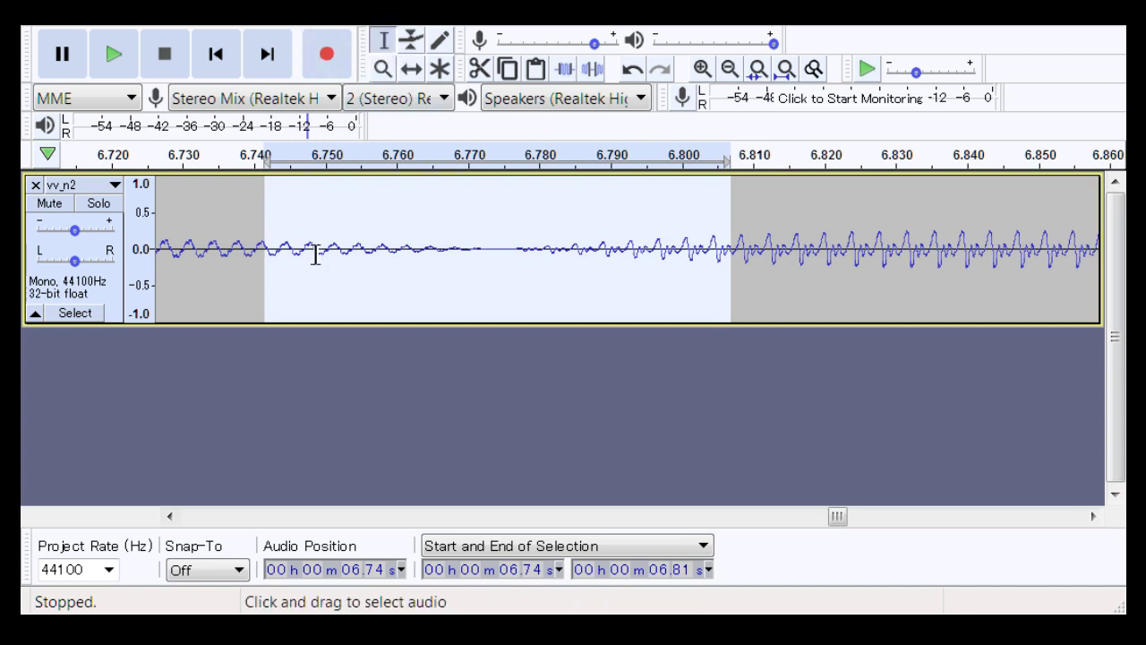
{"action": "left_click_drag", "start_coordinate": [311, 267], "coordinate": [687, 282]}
{"action": "key", "text": "ctrl+z"}
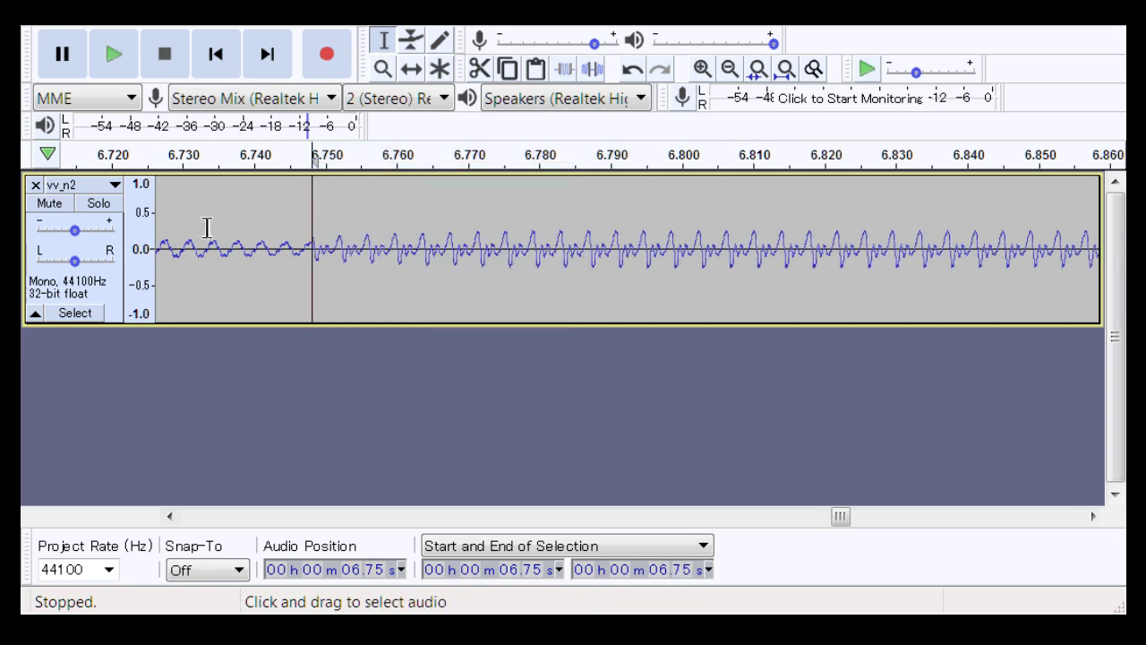
Play the new joint from 6.74 to 6.81 s, and trim out the waveform mismatch between about 6.746 and 6.749 s
{"action": "left_click_drag", "start_coordinate": [231, 242], "coordinate": [772, 251]}
{"action": "key", "text": "space"}
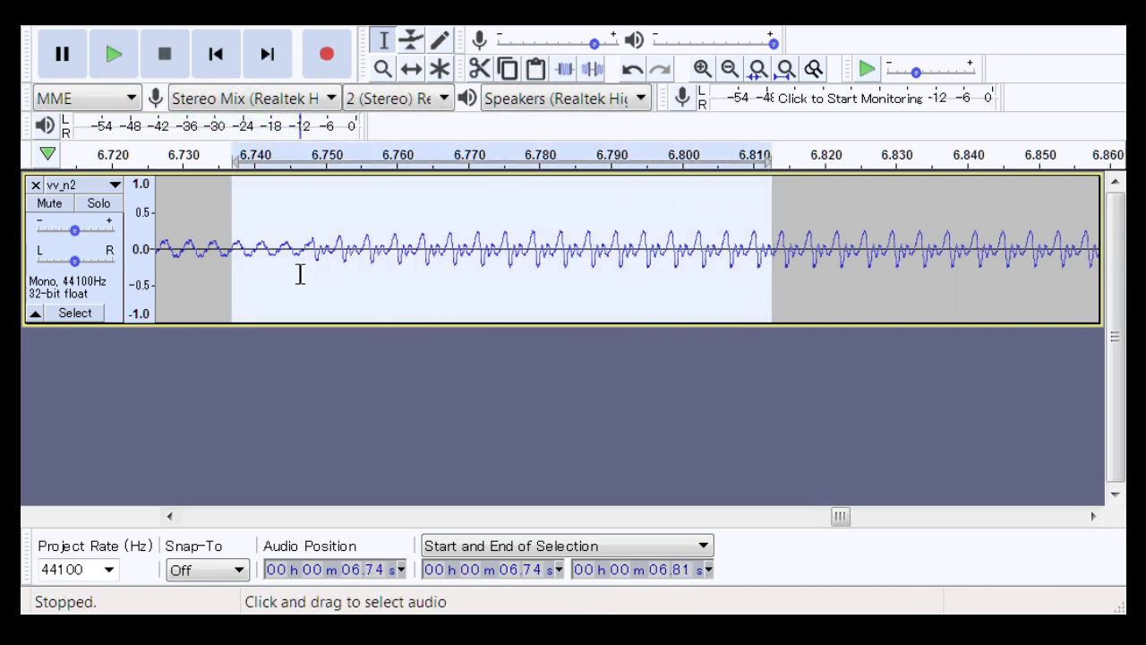
{"action": "left_click_drag", "start_coordinate": [300, 269], "coordinate": [320, 292]}
{"action": "left_click", "coordinate": [305, 296]}
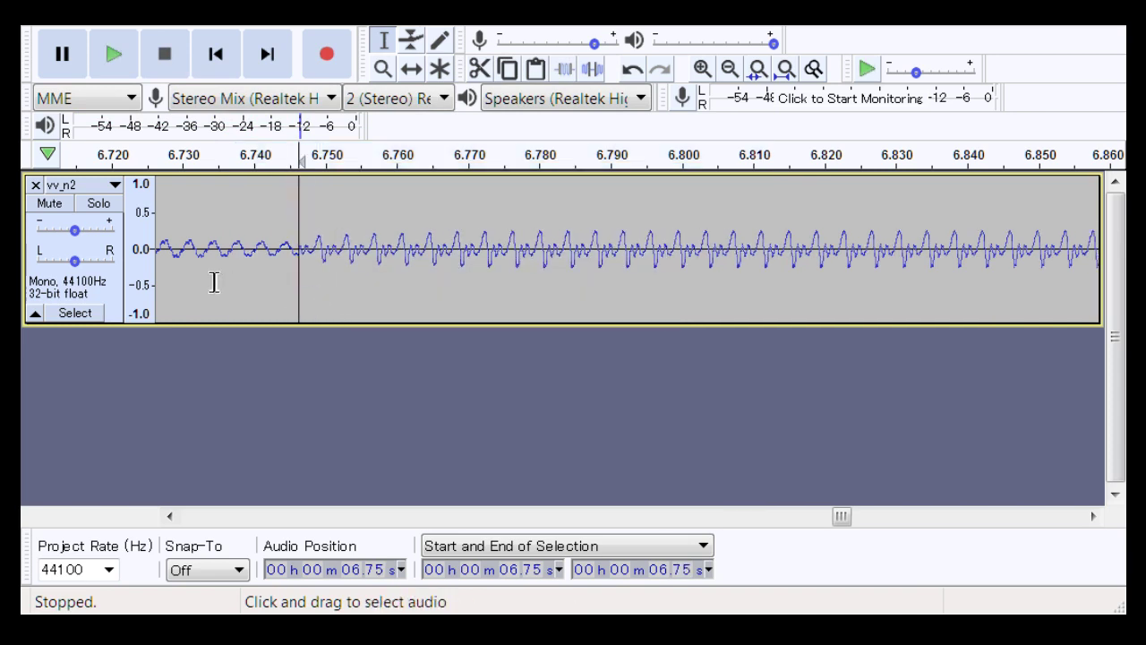
Play the trimmed joint from 6.73 to 6.78 s, and cut out one more small piece of waveform near 6.745 s
{"action": "left_click_drag", "start_coordinate": [212, 281], "coordinate": [538, 260]}
{"action": "key", "text": "space"}
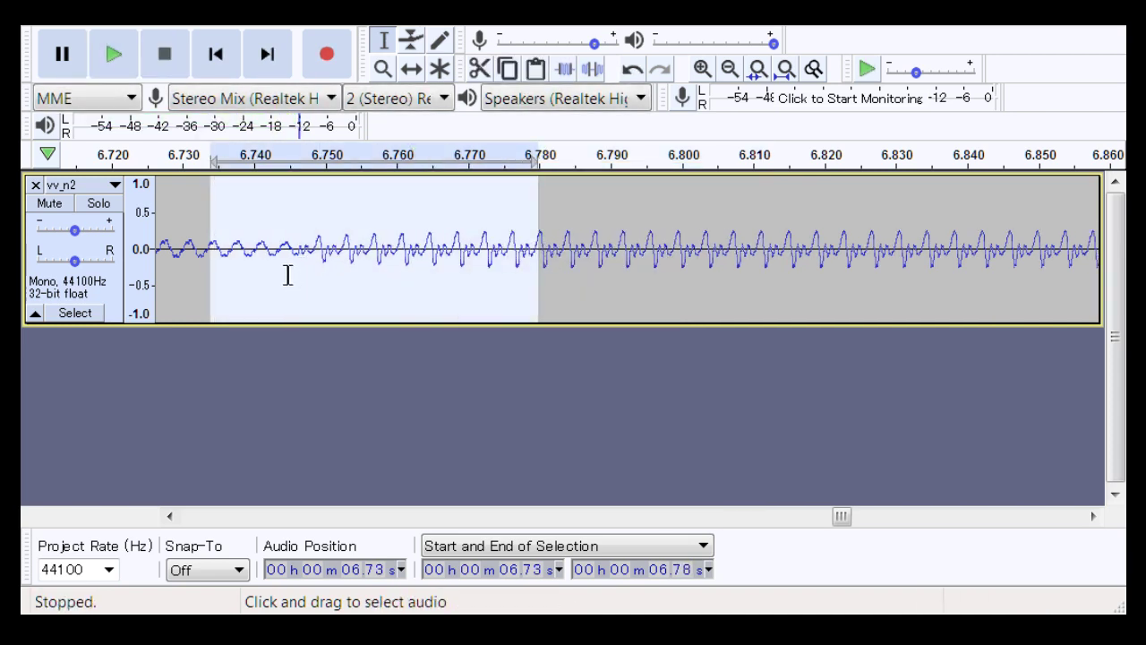
{"action": "left_click_drag", "start_coordinate": [286, 274], "coordinate": [329, 278]}
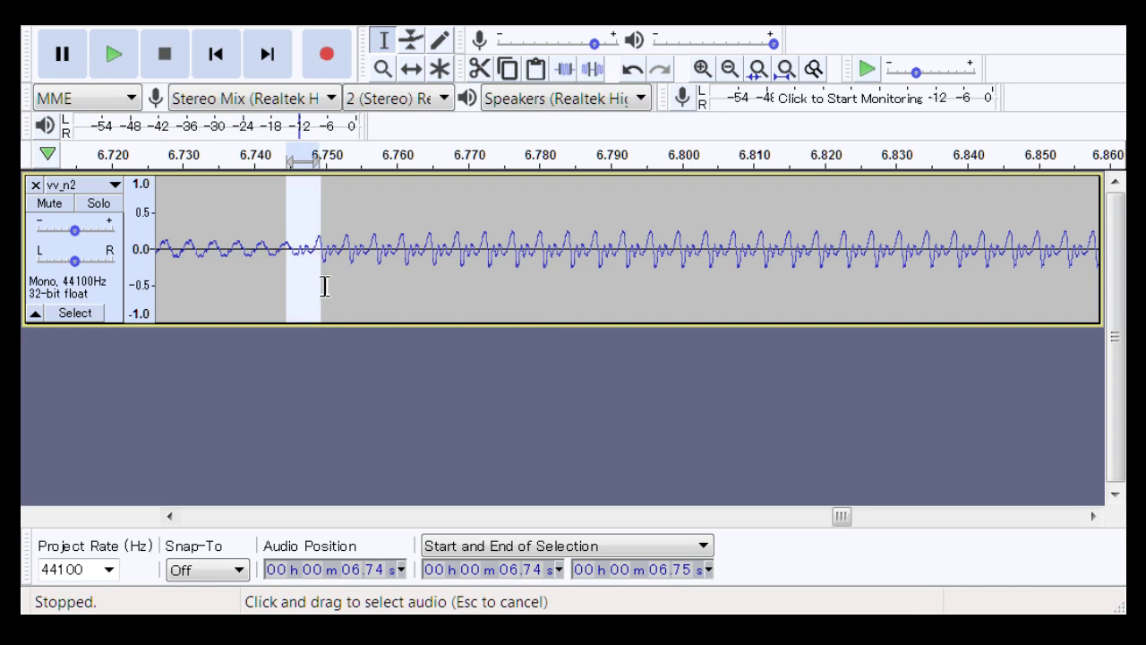
{"action": "left_click_drag", "start_coordinate": [324, 287], "coordinate": [301, 295]}
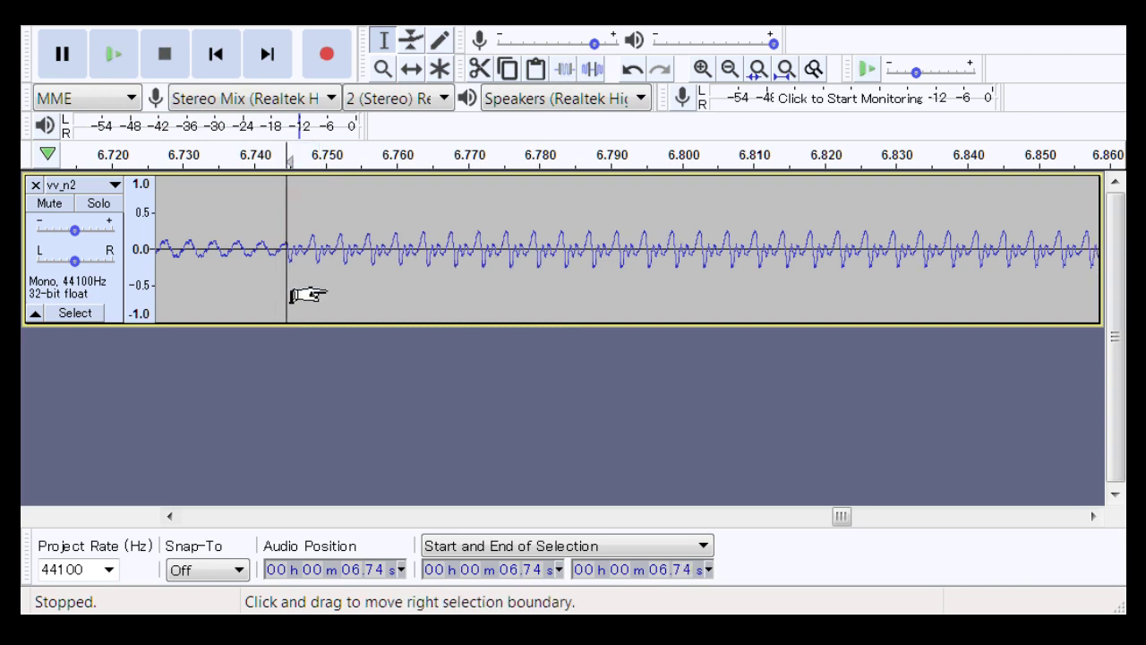
Play the joint near 6.745 s from 6.74 to 6.80 s and again with more context from 6.63 to 7.05 s
{"action": "left_click_drag", "start_coordinate": [221, 269], "coordinate": [665, 243]}
{"action": "key", "text": "space"}
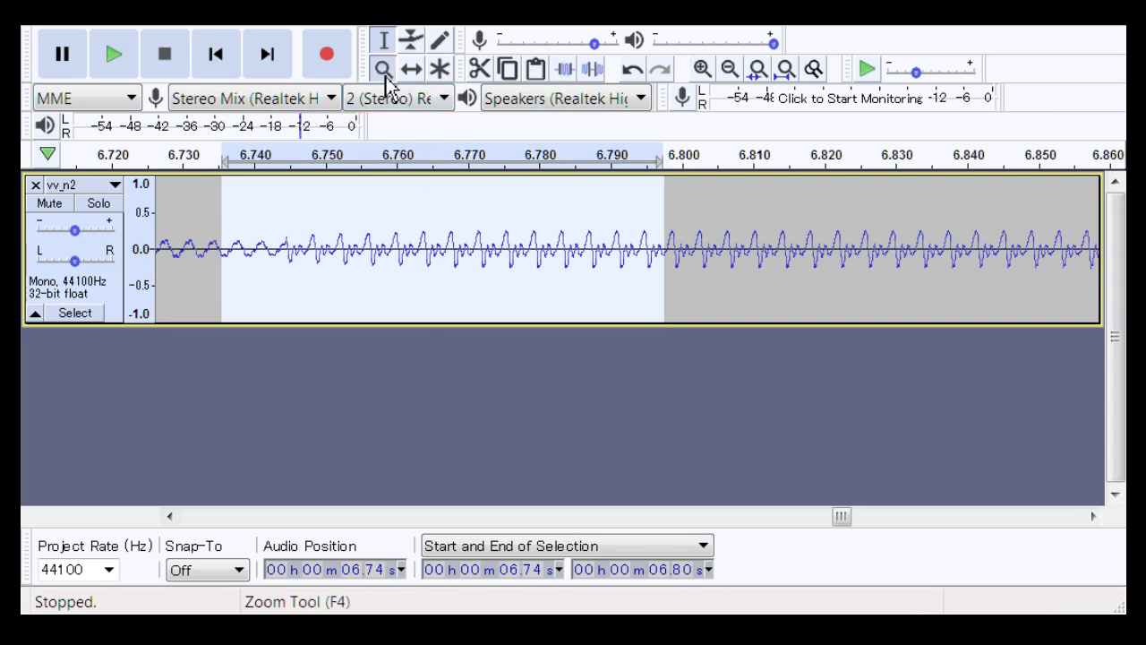
{"action": "left_click", "coordinate": [382, 68]}
{"action": "right_click", "coordinate": [455, 243]}
{"action": "right_click", "coordinate": [453, 211]}
{"action": "right_click", "coordinate": [453, 211]}
{"action": "left_click", "coordinate": [384, 40]}
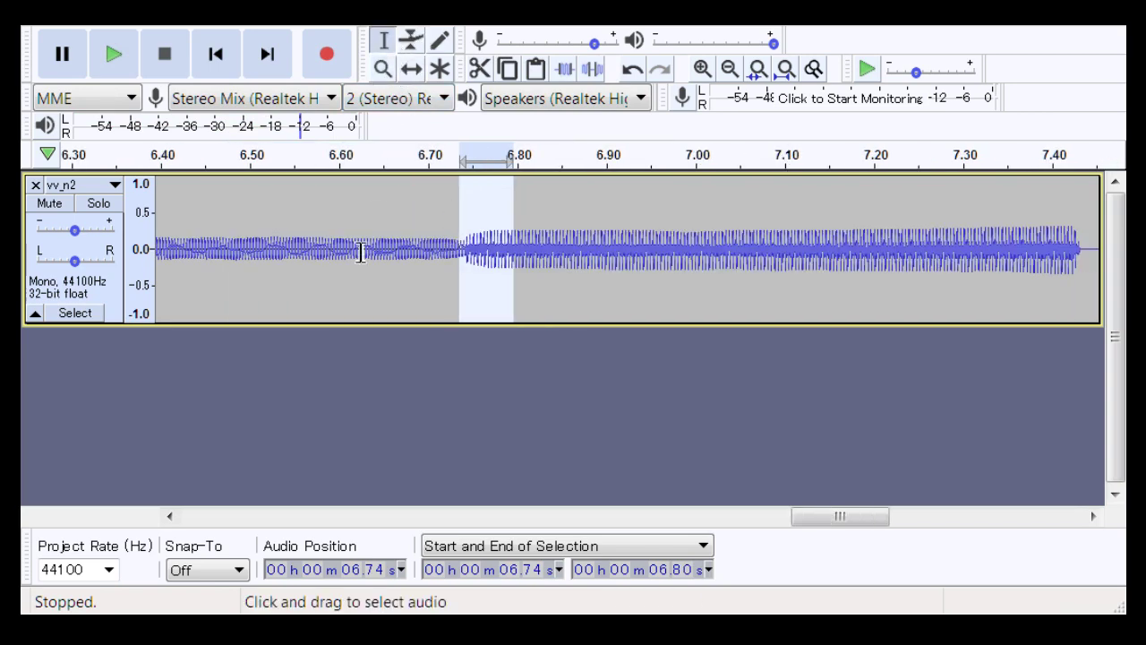
{"action": "left_click_drag", "start_coordinate": [366, 252], "coordinate": [740, 255]}
{"action": "key", "text": "space"}
{"action": "key", "text": "space"}
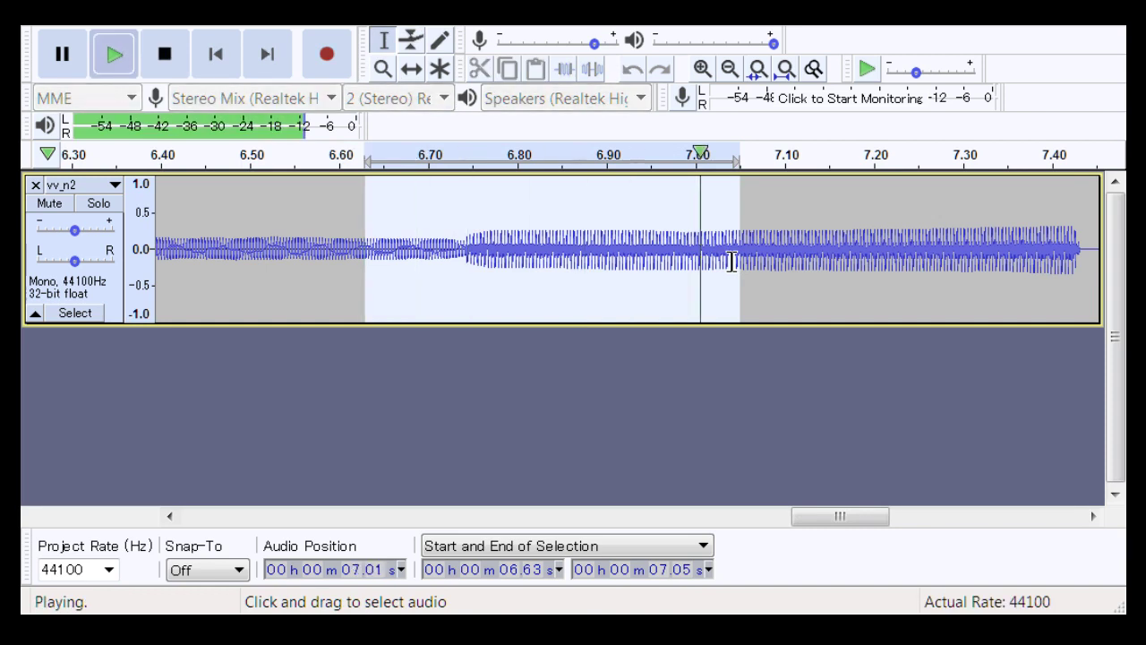
Dip the volume envelope just after the joint at about 6.75 s, keeping full level before about 6.73 s and restoring it by about 6.90 s
{"action": "key", "text": "F2"}
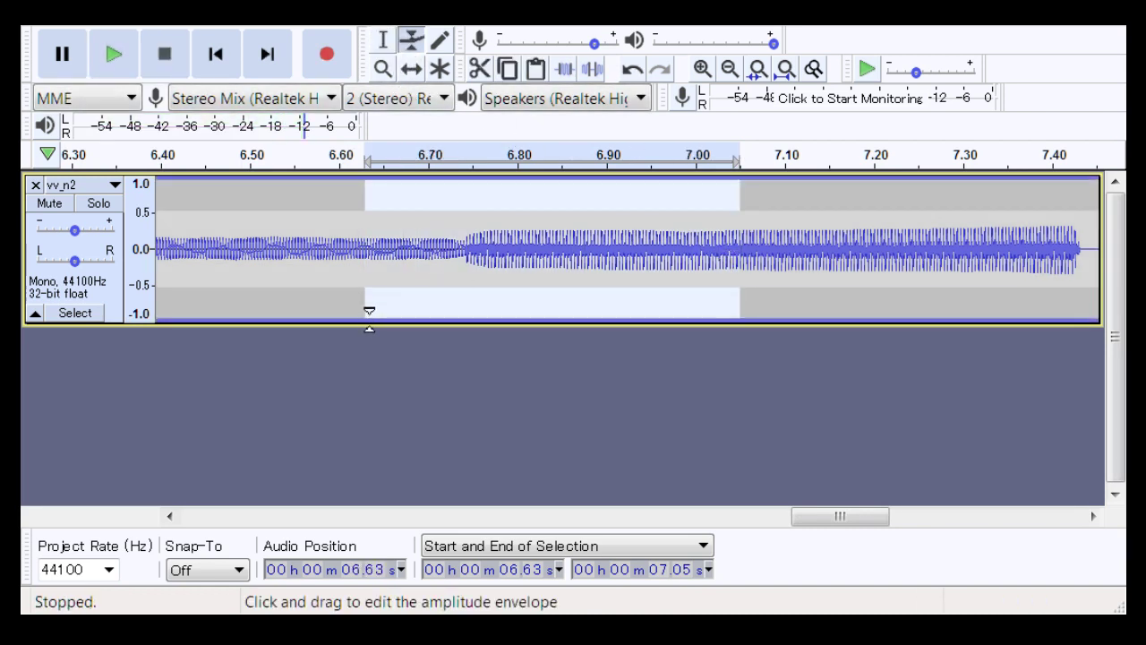
{"action": "left_click", "coordinate": [335, 319]}
{"action": "left_click", "coordinate": [443, 316]}
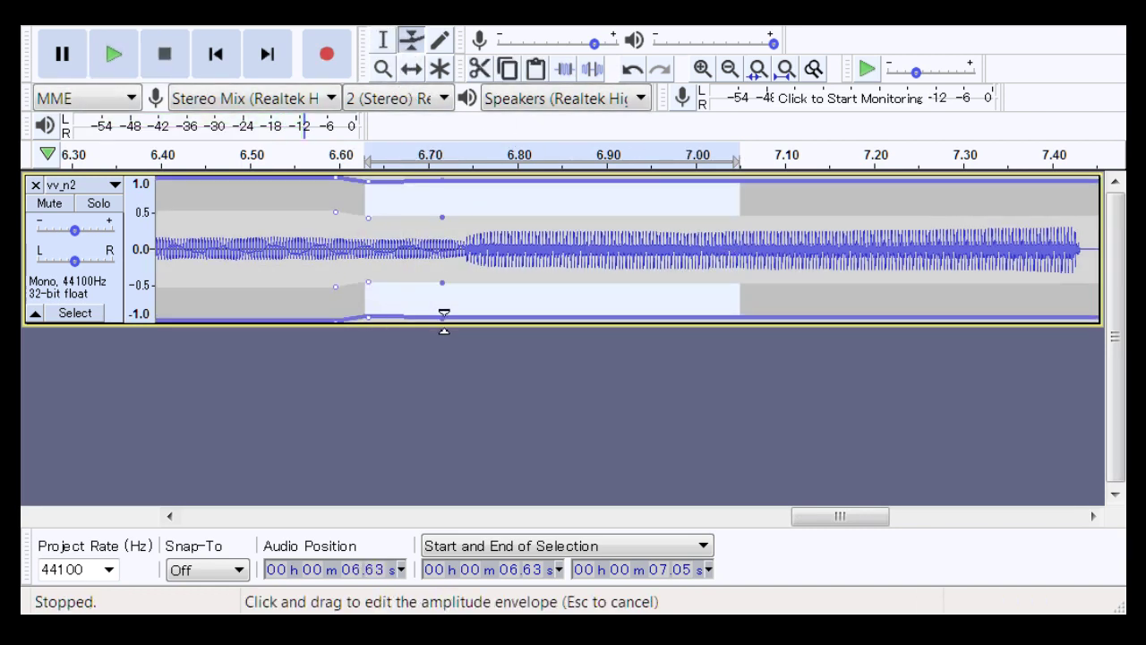
{"action": "left_click_drag", "start_coordinate": [444, 315], "coordinate": [469, 318]}
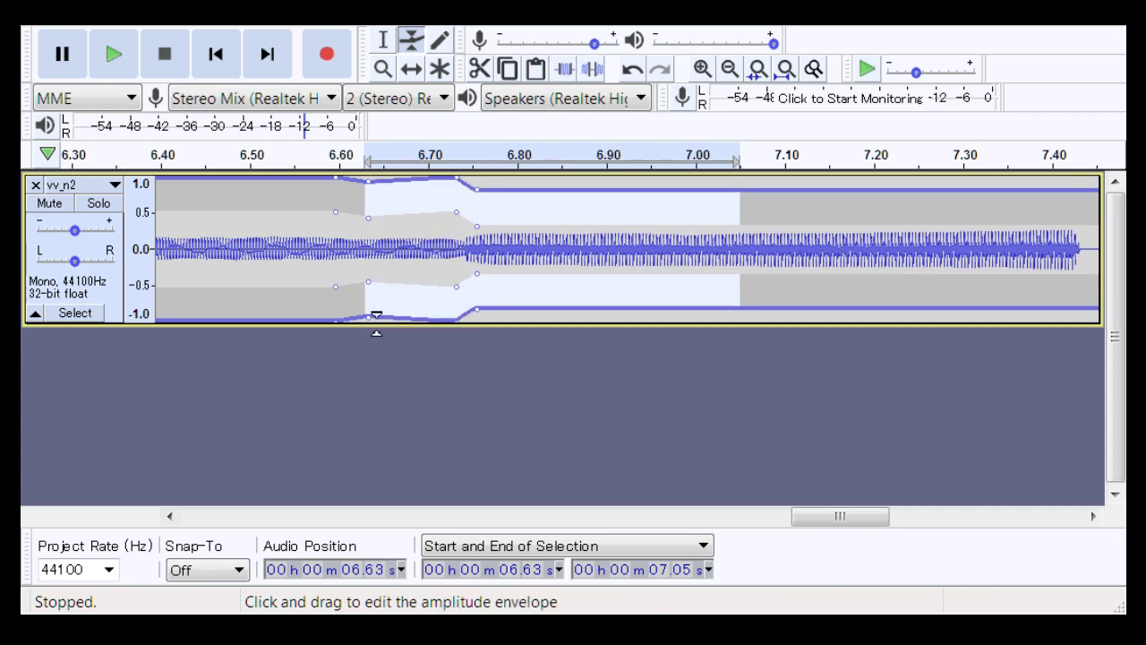
{"action": "left_click_drag", "start_coordinate": [376, 315], "coordinate": [376, 337]}
{"action": "left_click_drag", "start_coordinate": [578, 308], "coordinate": [613, 320]}
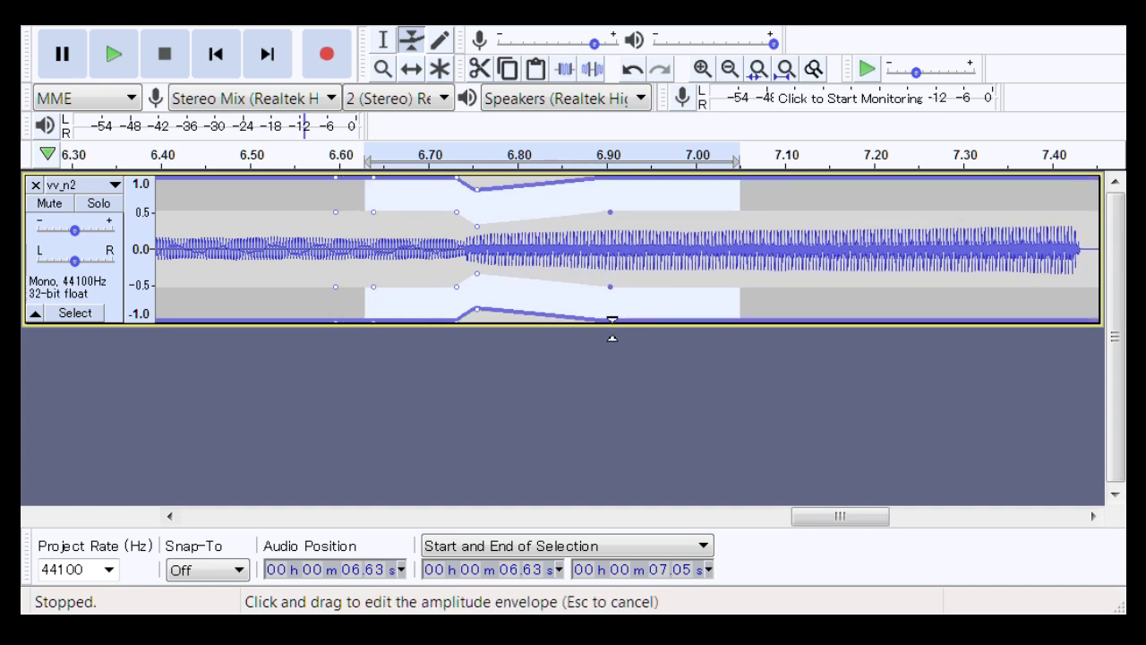
{"action": "left_click_drag", "start_coordinate": [478, 268], "coordinate": [473, 267]}
Play the enveloped joint twice with wider context, from 6.49 to 7.16 s
{"action": "left_click", "coordinate": [387, 76]}
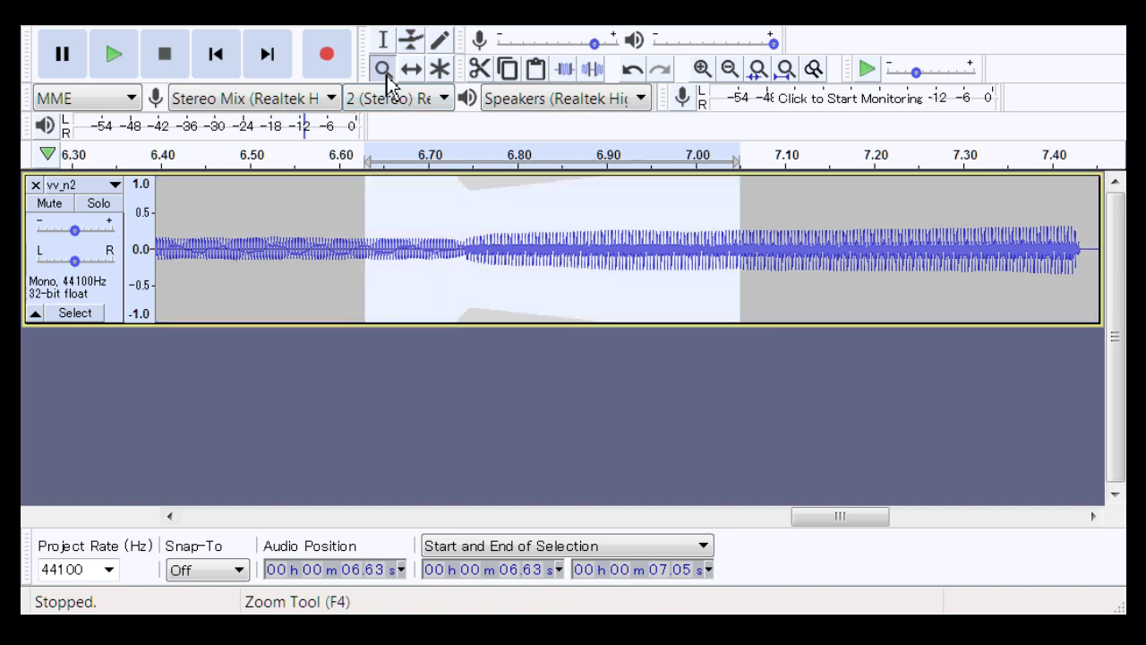
{"action": "left_click", "coordinate": [786, 291]}
{"action": "right_click", "coordinate": [461, 225]}
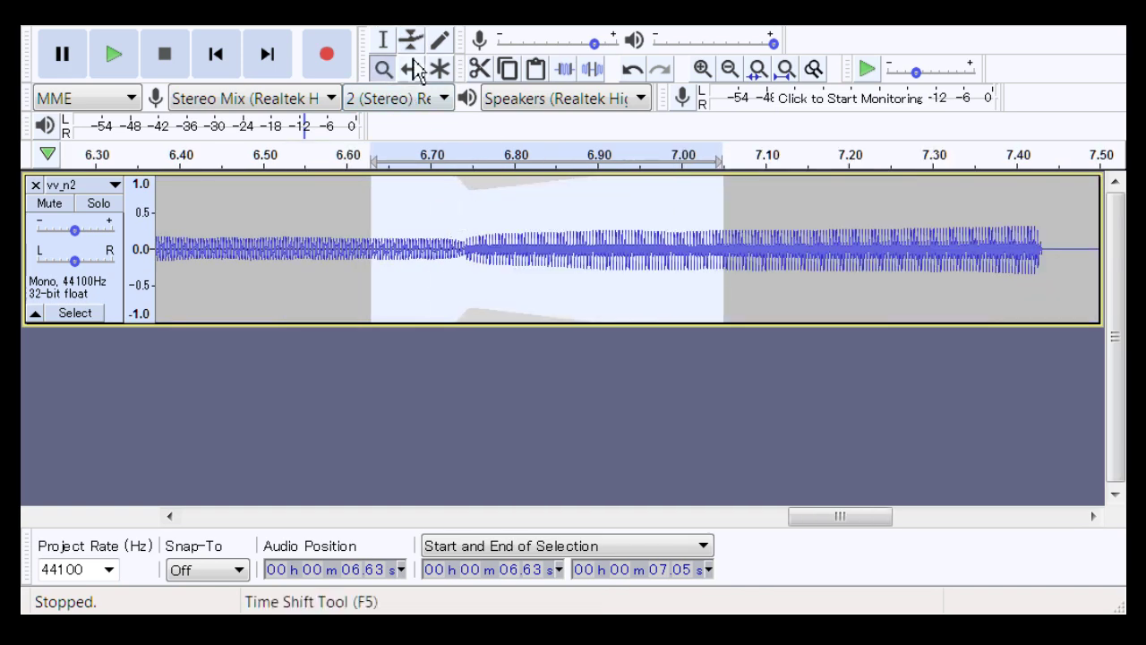
{"action": "left_click", "coordinate": [384, 40]}
{"action": "left_click_drag", "start_coordinate": [255, 251], "coordinate": [819, 304]}
{"action": "key", "text": "space"}
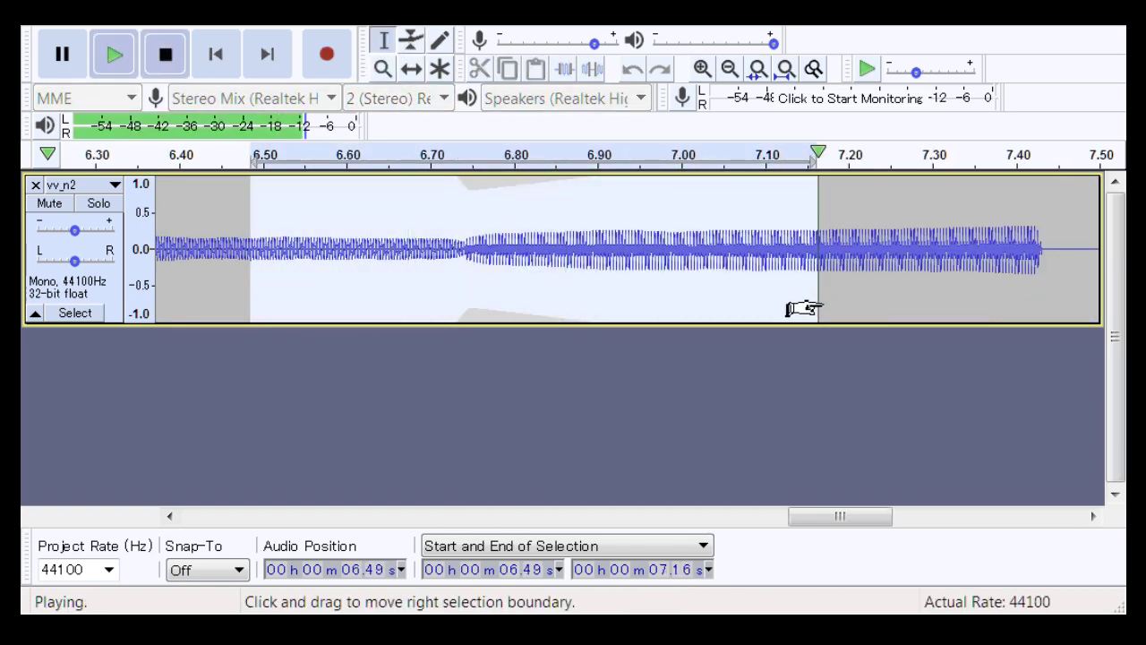
{"action": "key", "text": "space"}
{"action": "key", "text": "space"}
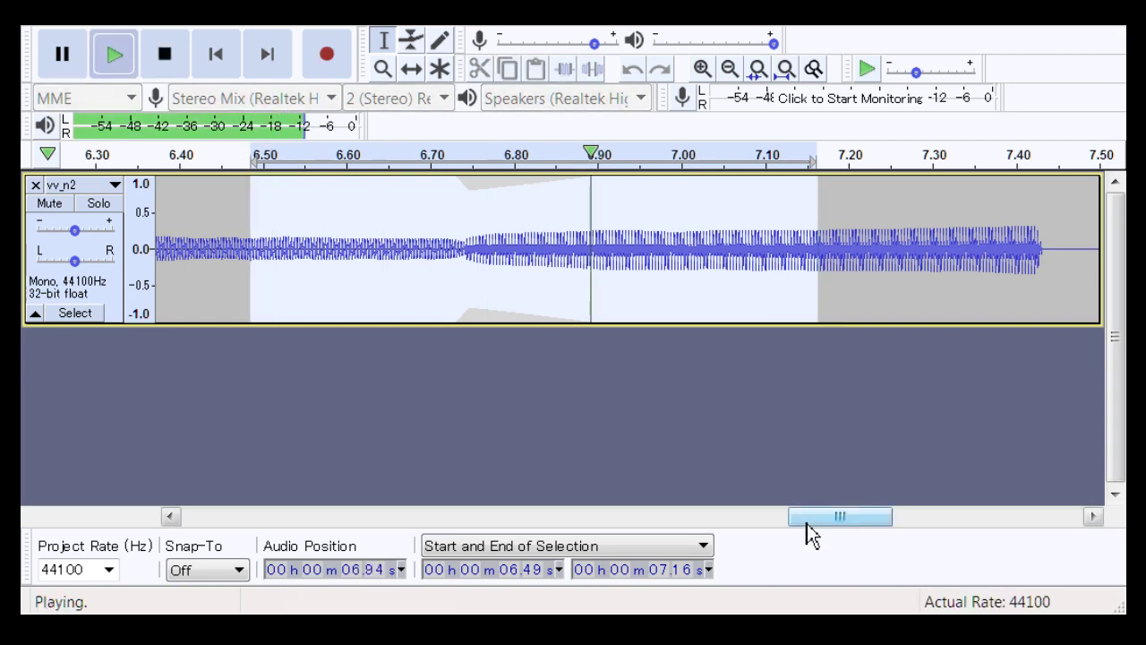
Redock the displaced Tools, Mixer, Edit and Play-at-Speed toolbars beside the transport controls
{"action": "left_click_drag", "start_coordinate": [807, 523], "coordinate": [942, 541]}
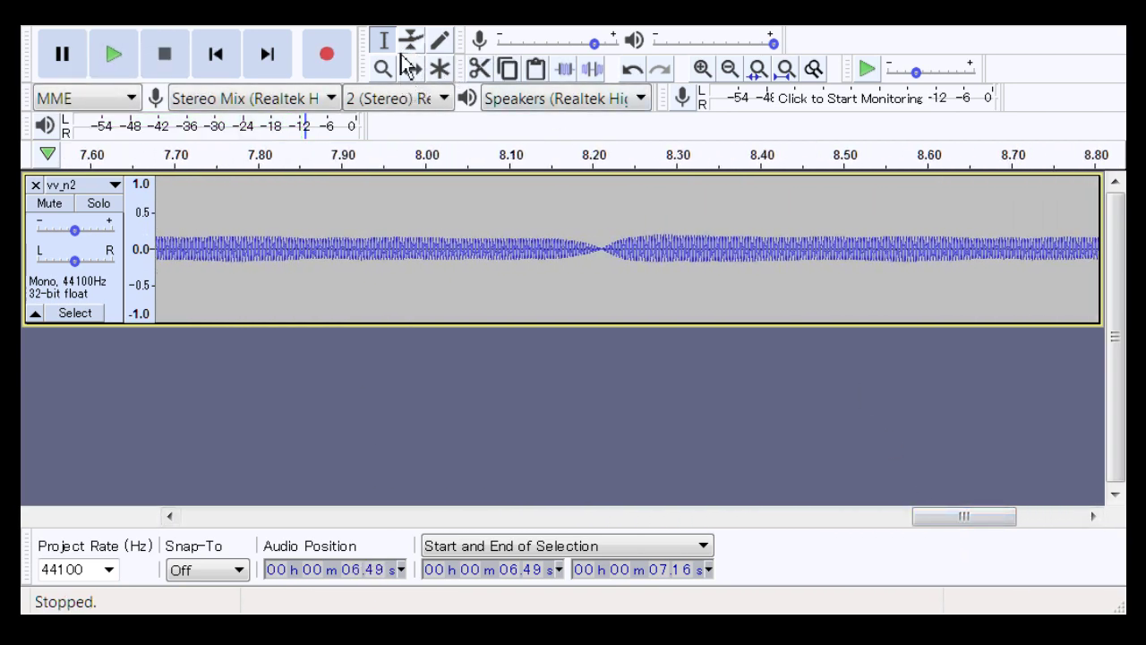
{"action": "left_click_drag", "start_coordinate": [372, 63], "coordinate": [369, 79]}
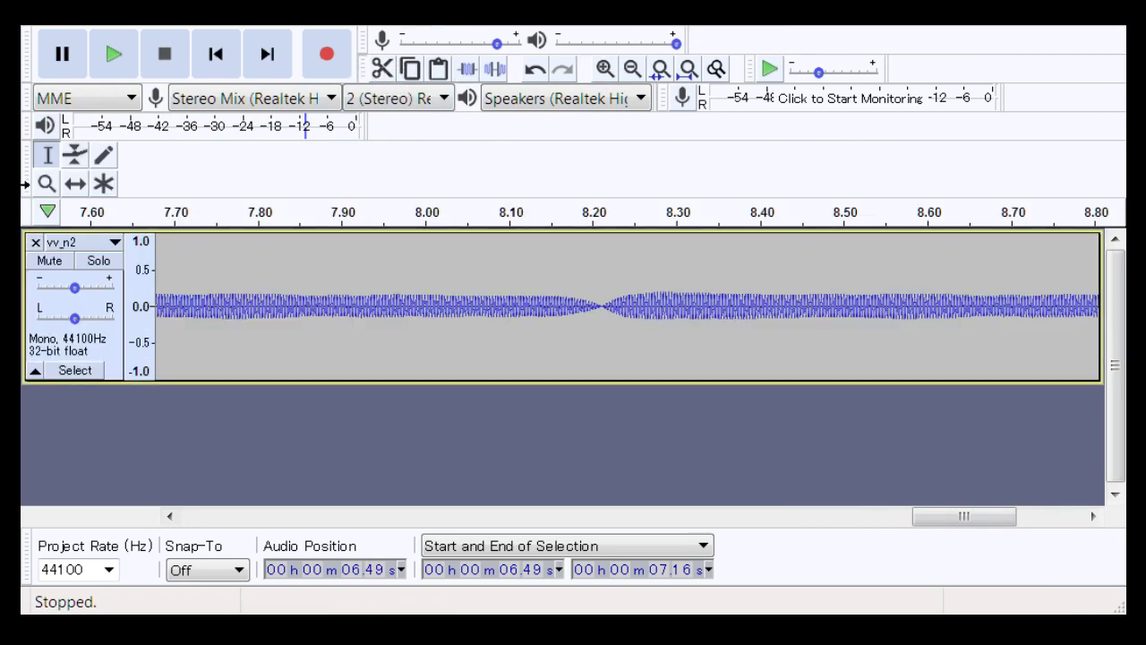
{"action": "left_click_drag", "start_coordinate": [29, 184], "coordinate": [392, 63]}
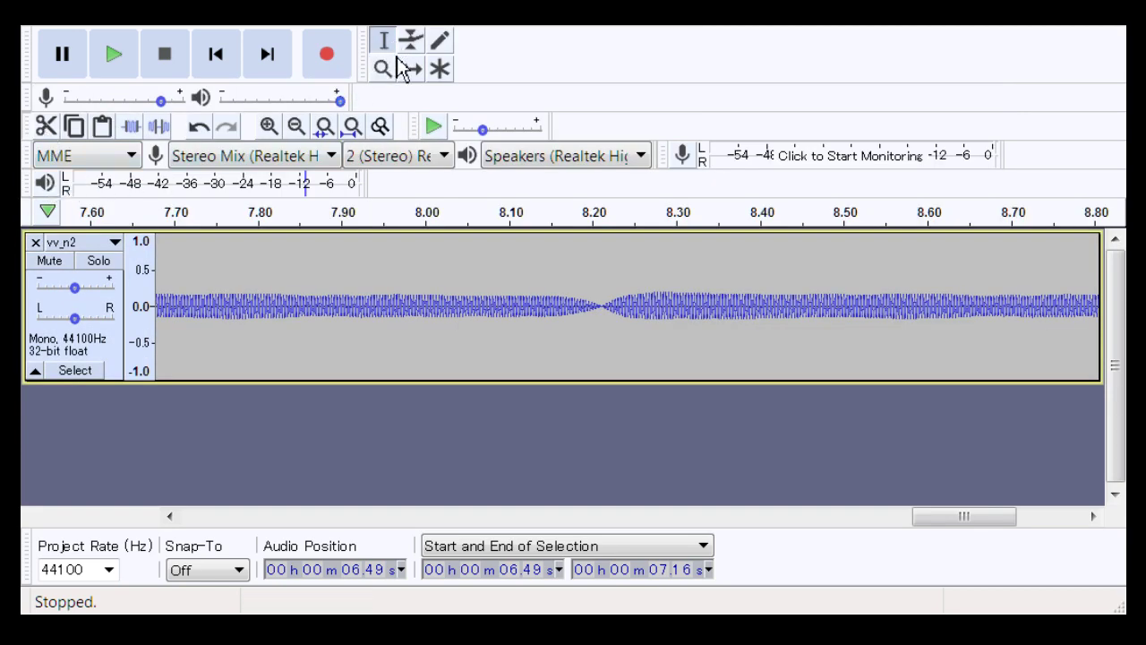
{"action": "left_click_drag", "start_coordinate": [367, 74], "coordinate": [526, 107]}
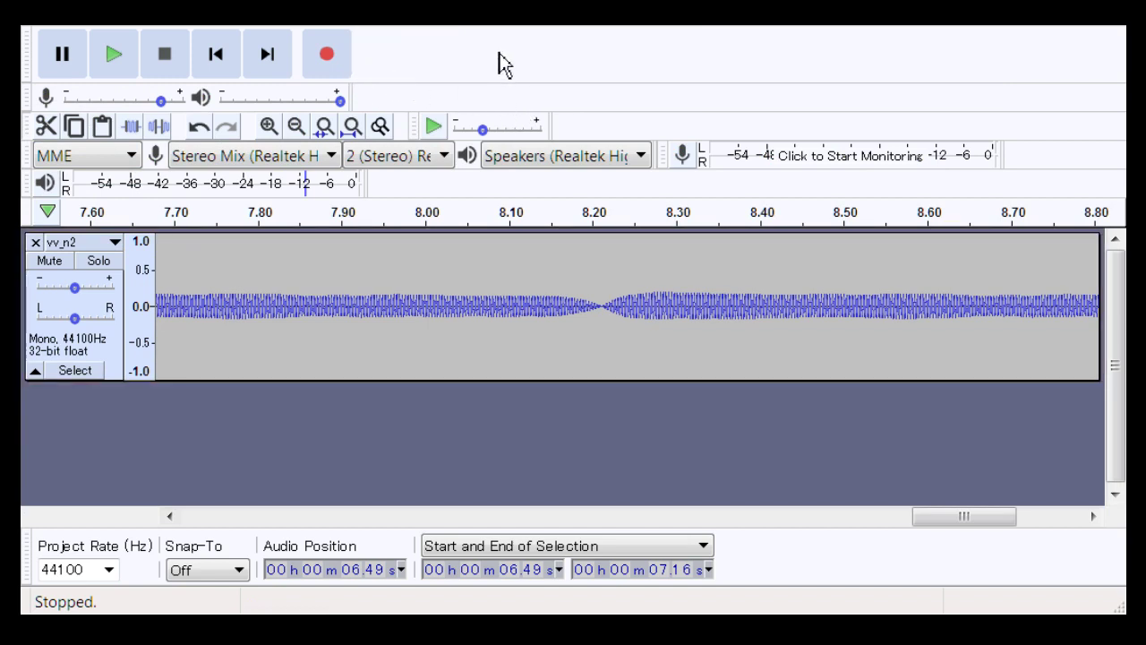
{"action": "left_click_drag", "start_coordinate": [505, 64], "coordinate": [440, 56]}
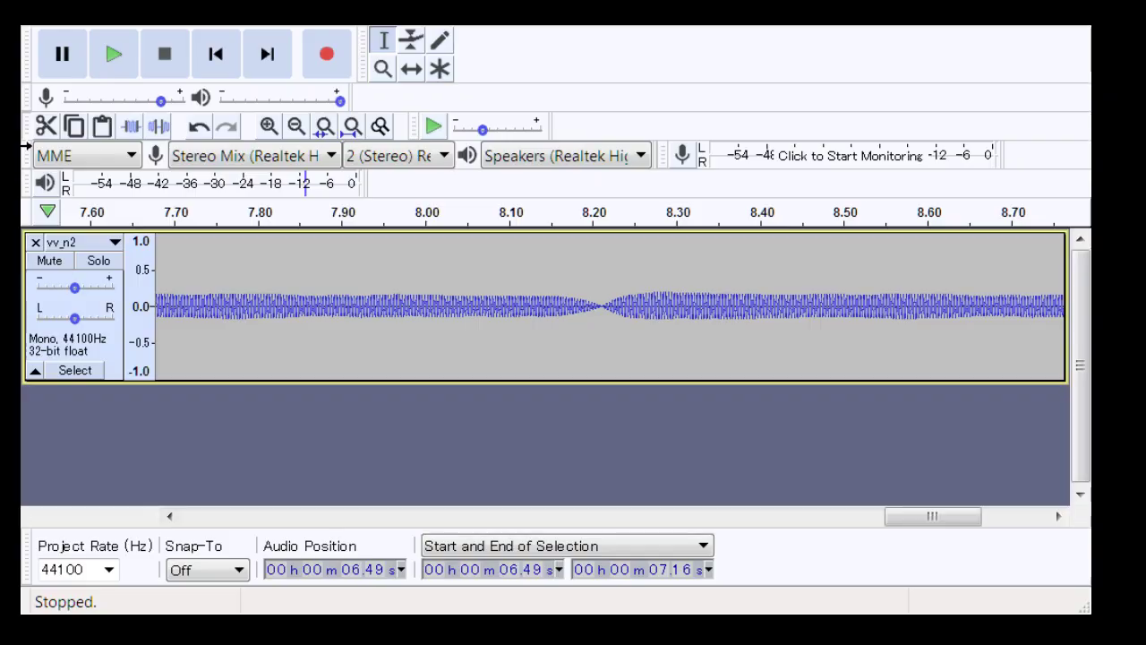
{"action": "left_click", "coordinate": [36, 103]}
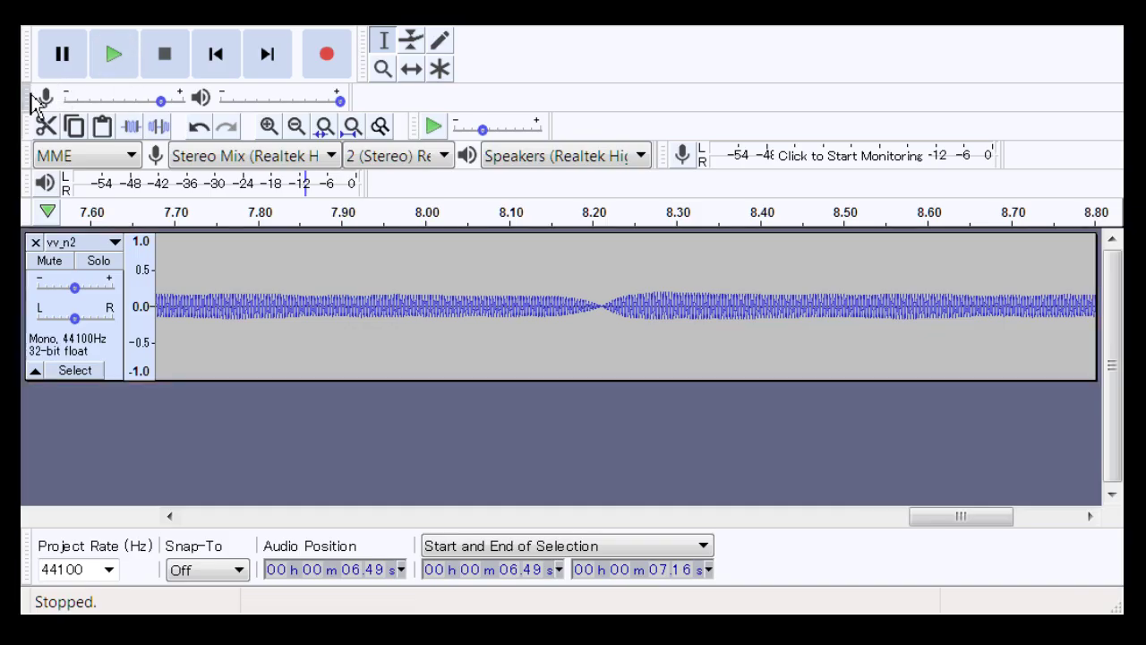
{"action": "left_click_drag", "start_coordinate": [36, 103], "coordinate": [484, 49]}
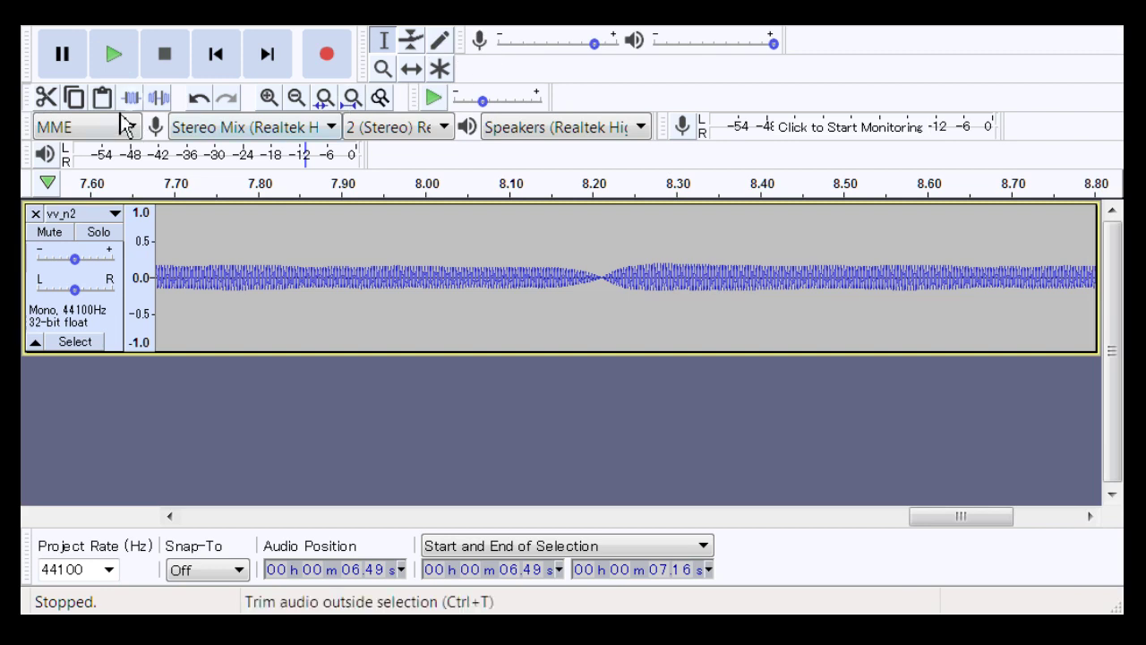
{"action": "left_click_drag", "start_coordinate": [27, 98], "coordinate": [27, 106]}
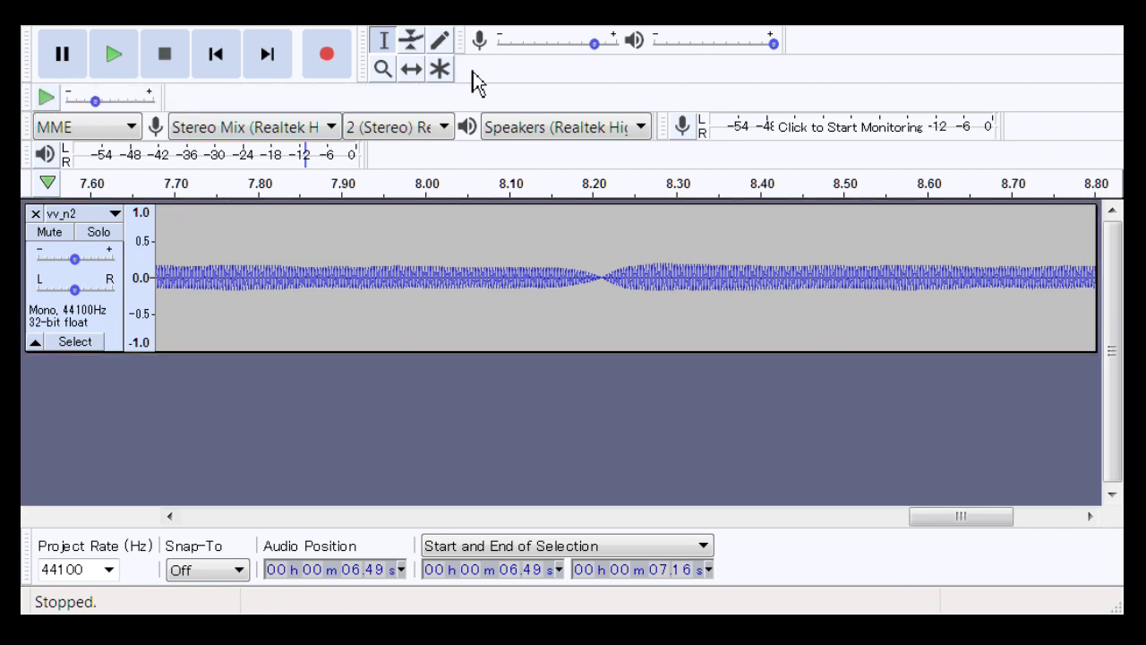
{"action": "left_click_drag", "start_coordinate": [477, 83], "coordinate": [474, 83]}
{"action": "left_click_drag", "start_coordinate": [31, 105], "coordinate": [826, 59]}
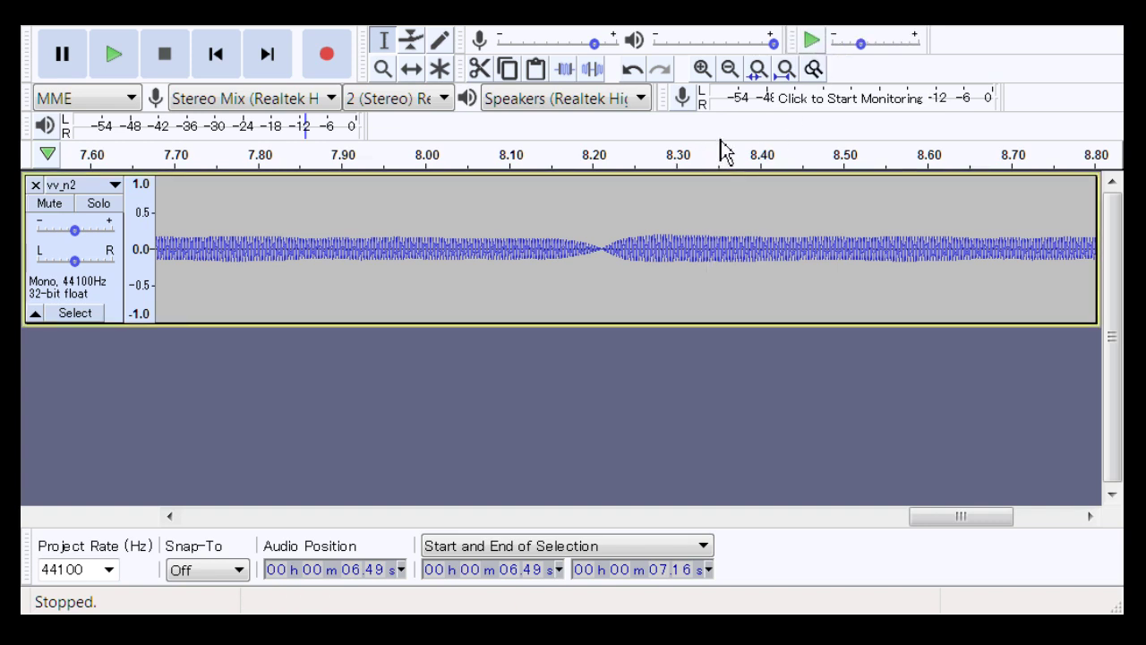
Cut out the quiet gap inside the last sound pair, from about 8.20 to 8.23 s
{"action": "left_click", "coordinate": [385, 72]}
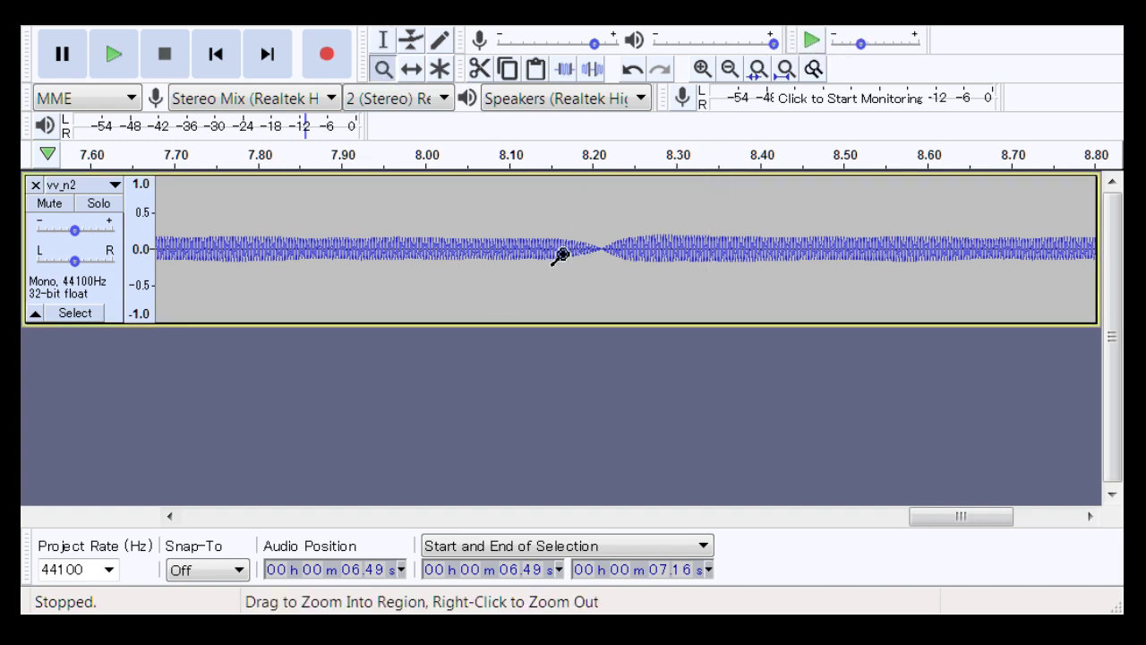
{"action": "left_click_drag", "start_coordinate": [558, 256], "coordinate": [686, 257]}
{"action": "left_click", "coordinate": [384, 40]}
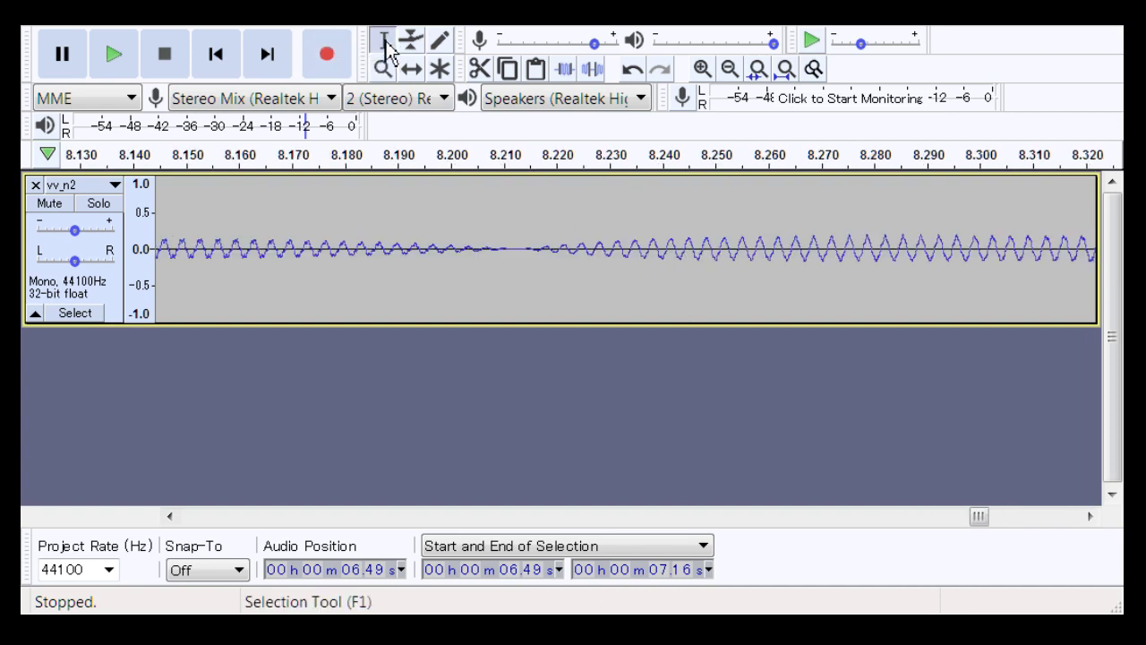
{"action": "left_click_drag", "start_coordinate": [470, 273], "coordinate": [636, 286]}
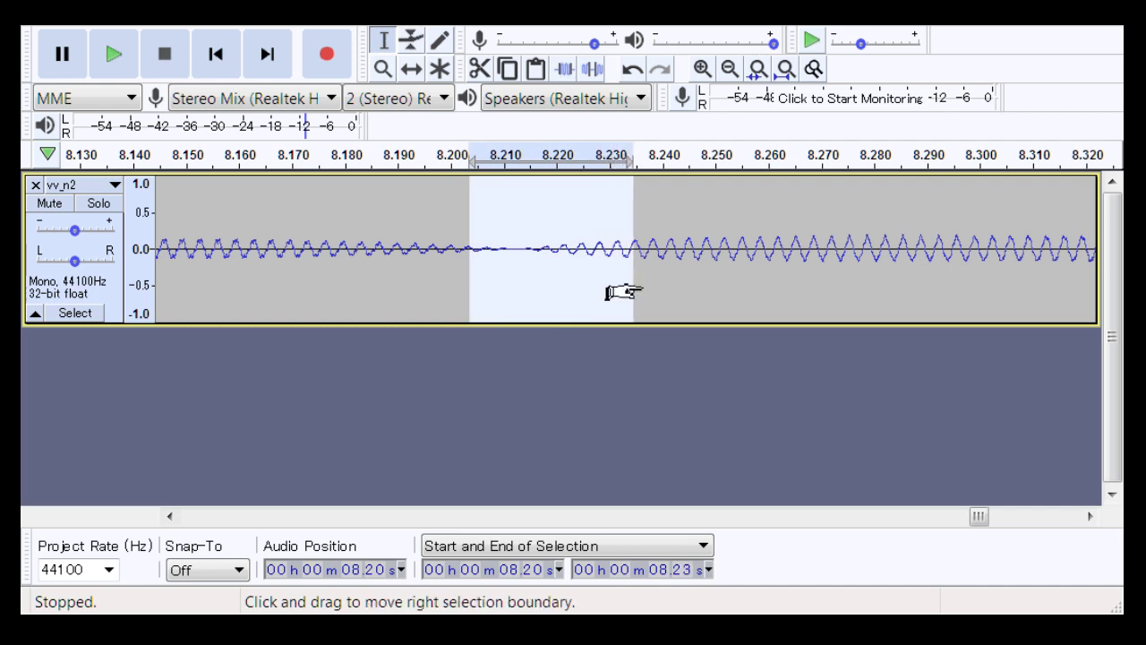
{"action": "key", "text": "Delete"}
Play the joint at about 8.20 s from 8.16 to 8.29 s and again with wider context from 8.01 to 8.42 s
{"action": "left_click_drag", "start_coordinate": [242, 269], "coordinate": [950, 283]}
{"action": "key", "text": "space"}
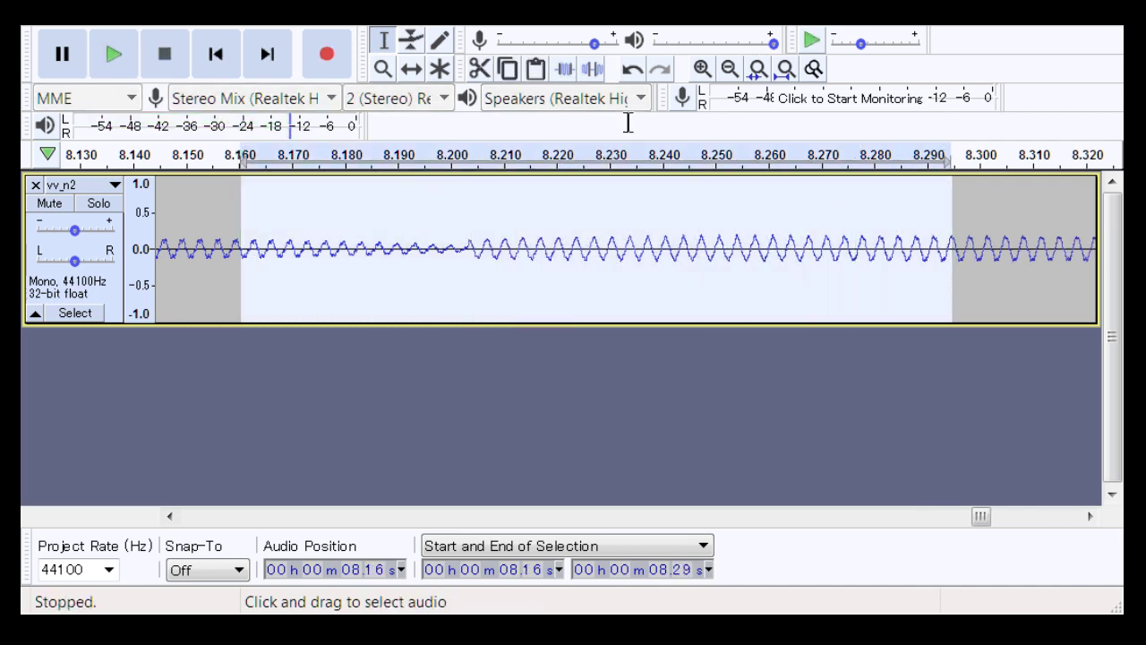
{"action": "left_click", "coordinate": [383, 69]}
{"action": "right_click", "coordinate": [347, 228]}
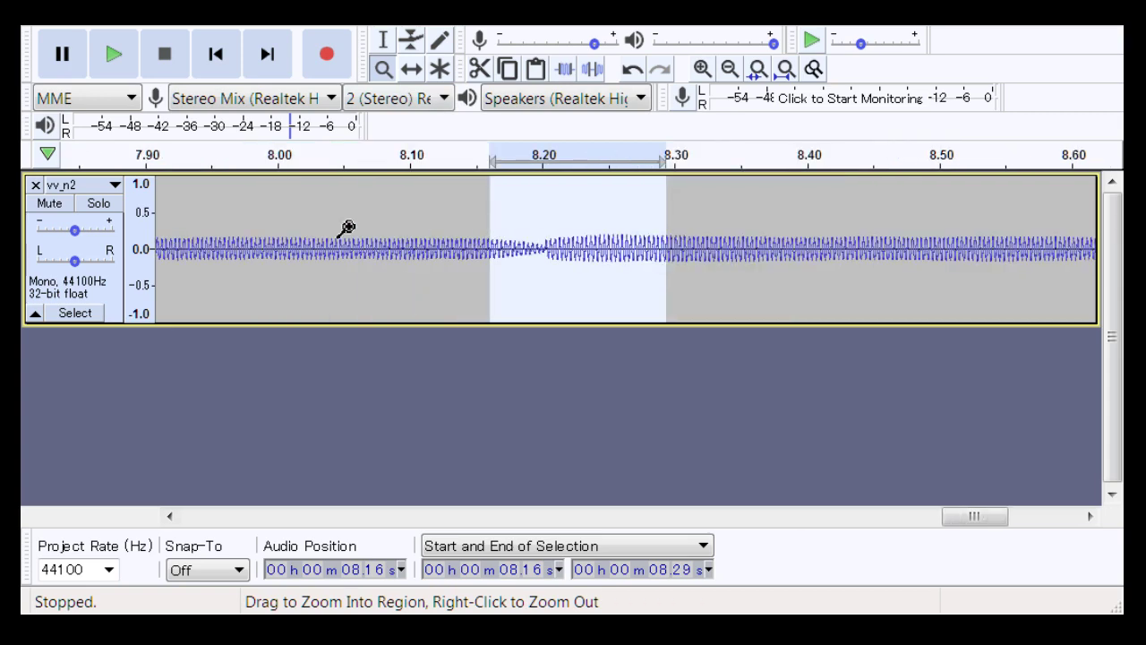
{"action": "left_click", "coordinate": [382, 41]}
{"action": "left_click_drag", "start_coordinate": [291, 260], "coordinate": [831, 266]}
{"action": "key", "text": "space"}
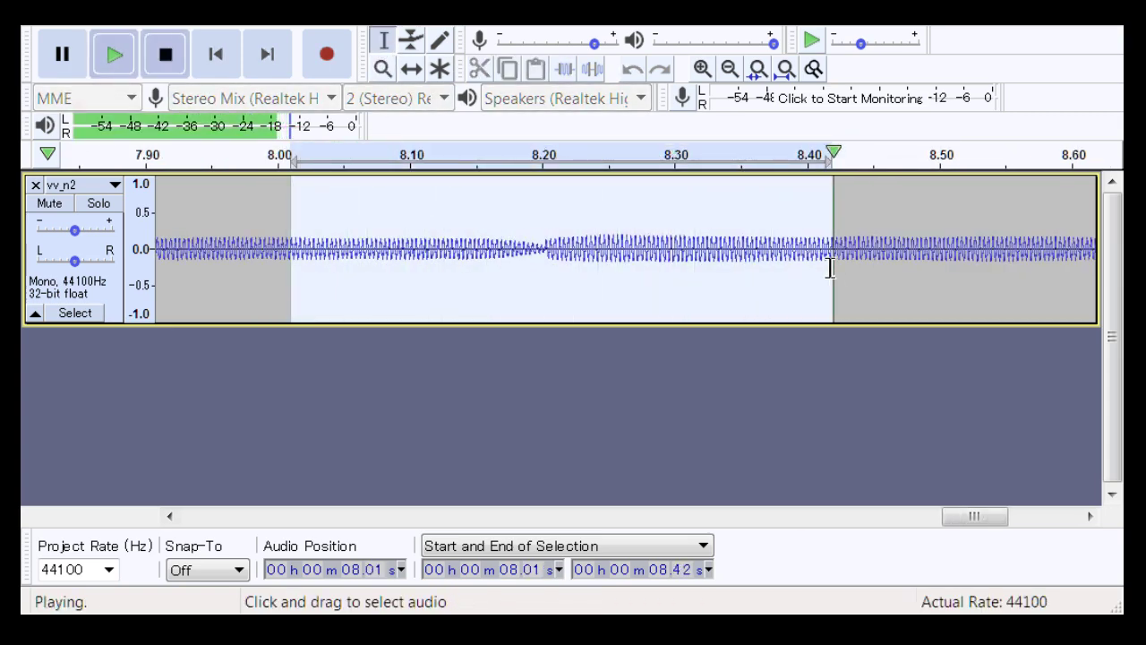
{"action": "key", "text": "space"}
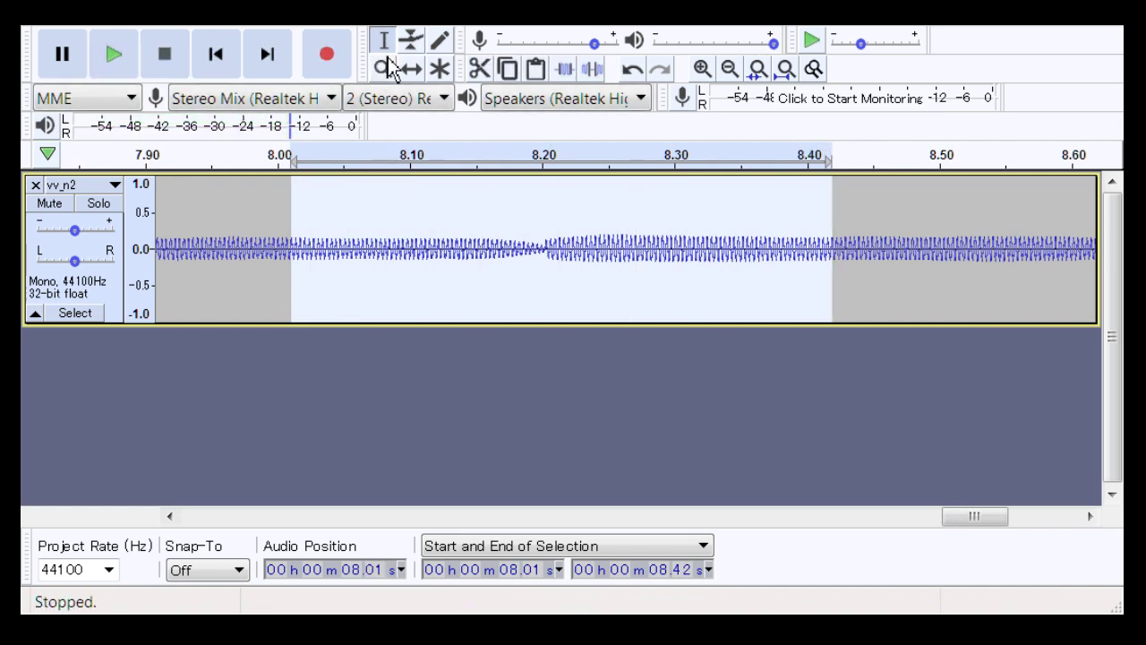
Dip the volume envelope just after the joint at about 8.21 s, keeping full level before about 8.15 s and restoring it by about 8.27 s
{"action": "left_click", "coordinate": [411, 40]}
{"action": "left_click", "coordinate": [471, 320]}
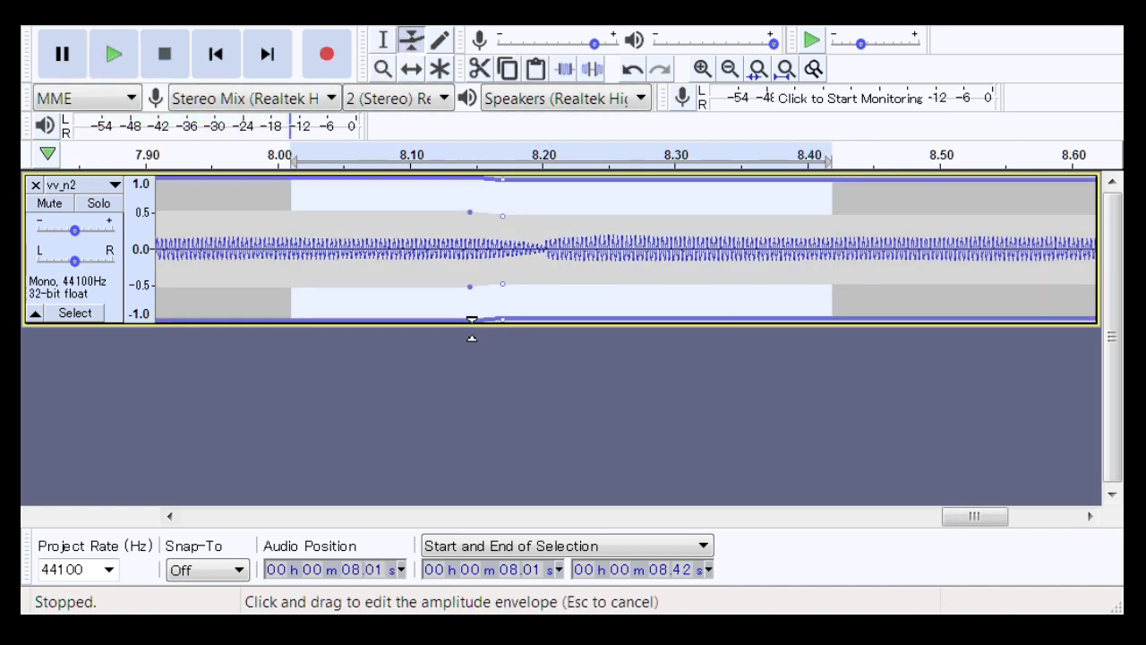
{"action": "left_click_drag", "start_coordinate": [552, 320], "coordinate": [627, 336]}
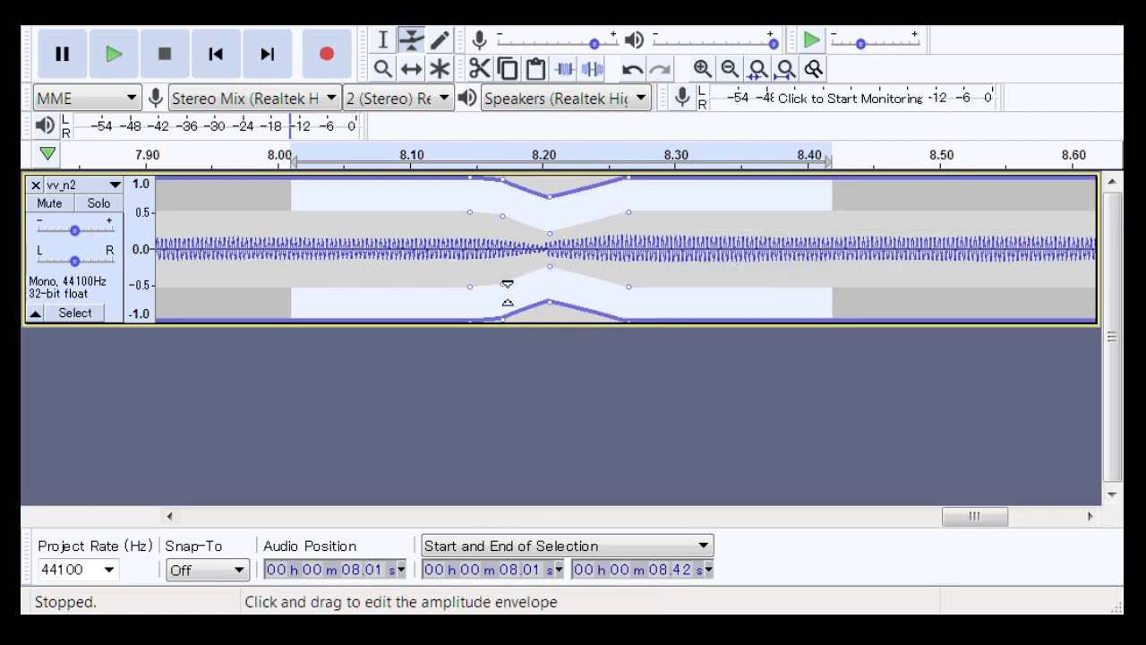
{"action": "left_click_drag", "start_coordinate": [507, 293], "coordinate": [561, 265]}
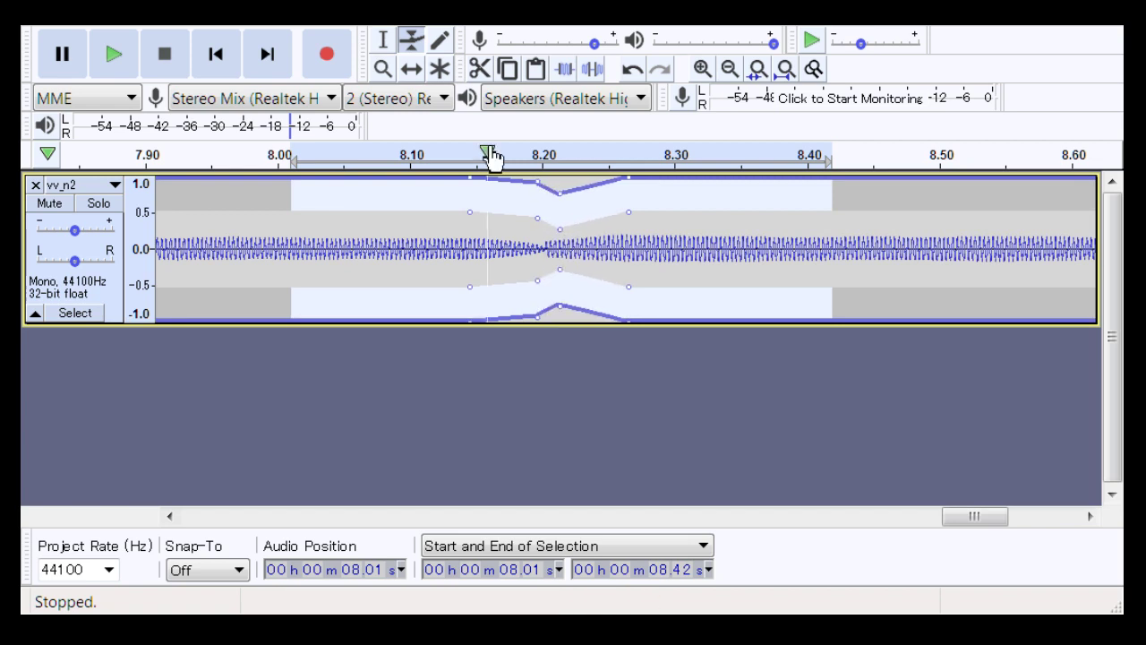
Play the enveloped joint from 7.97 to 8.53 s
{"action": "left_click", "coordinate": [384, 40]}
{"action": "left_click_drag", "start_coordinate": [238, 224], "coordinate": [977, 303]}
{"action": "key", "text": "space"}
{"action": "key", "text": "space"}
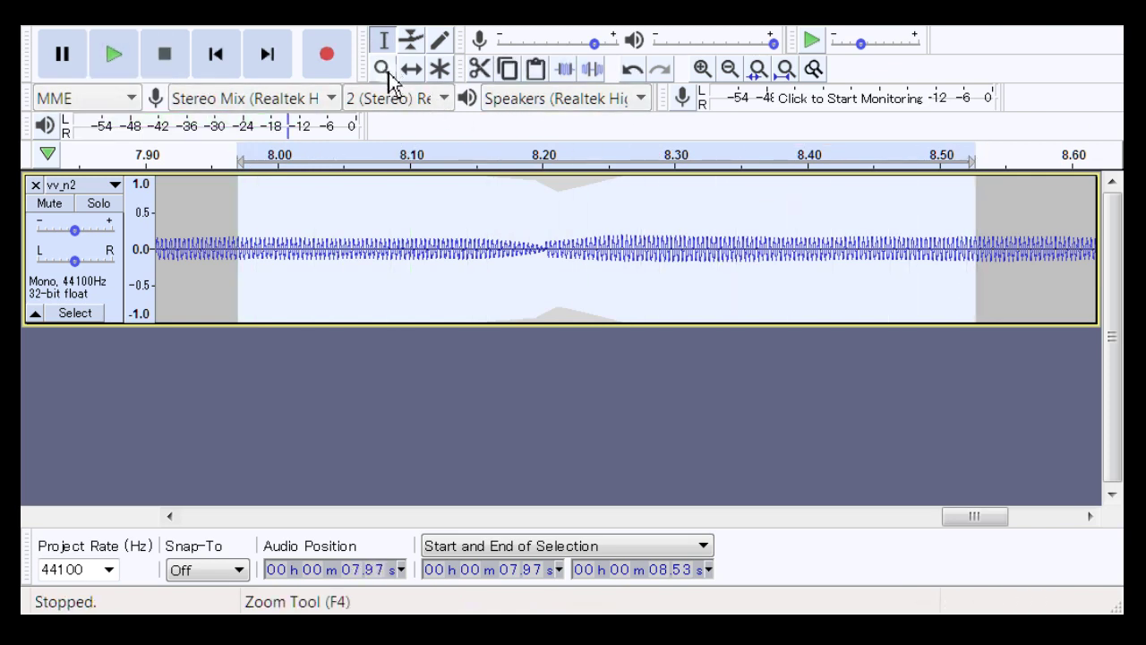
Reshape the envelope dip, placing its lowest point closer to the joint at about 8.20 s
{"action": "left_click", "coordinate": [410, 43]}
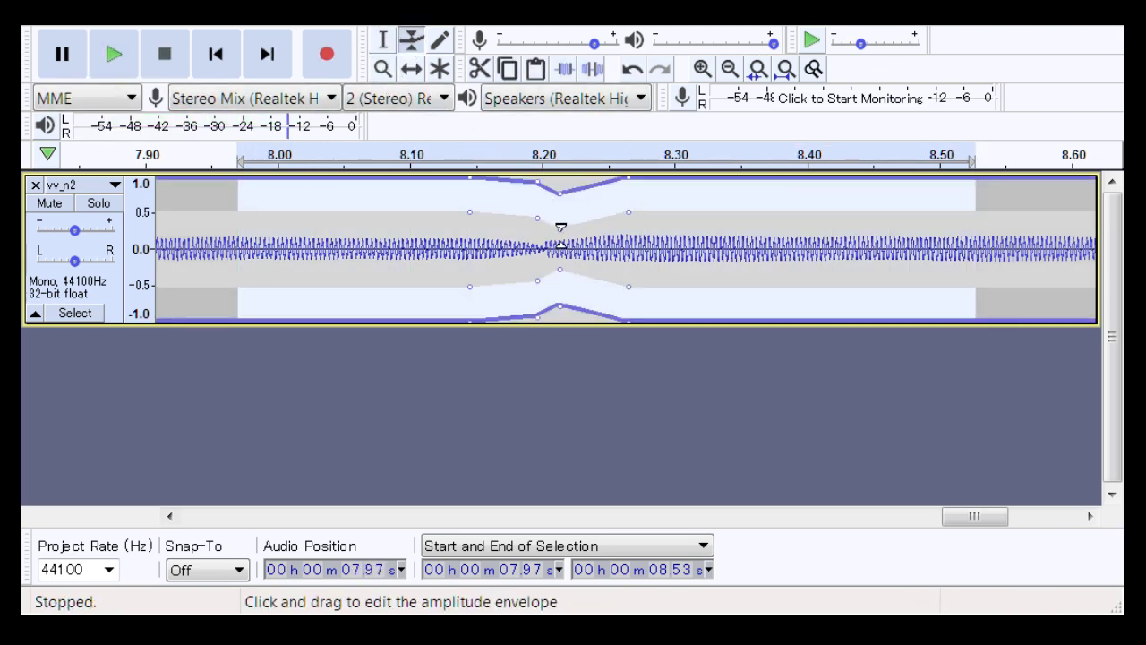
{"action": "mouse_move", "coordinate": [561, 227]}
{"action": "left_mouse_down"}
{"action": "mouse_move", "coordinate": [542, 223]}
{"action": "mouse_move", "coordinate": [570, 221]}
{"action": "left_mouse_up"}
Play the reshaped joint from about 7.88 to 8.22 s and again with wider context from 7.84 to 8.63 s
{"action": "left_click", "coordinate": [382, 69]}
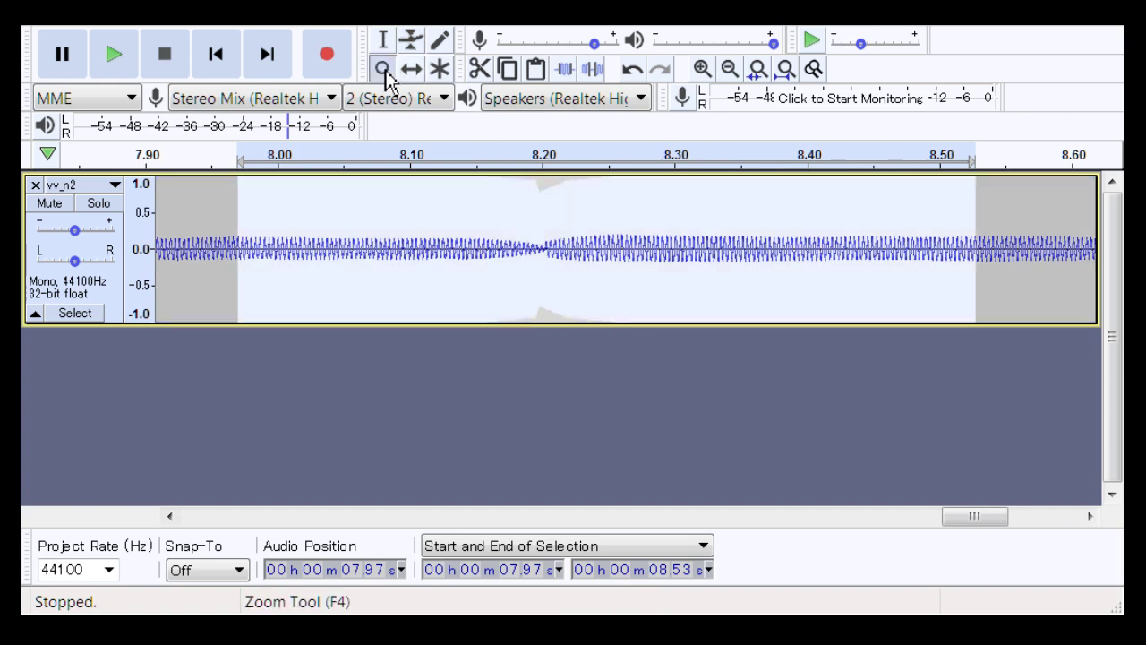
{"action": "left_click_drag", "start_coordinate": [349, 268], "coordinate": [909, 327]}
{"action": "key", "text": "space"}
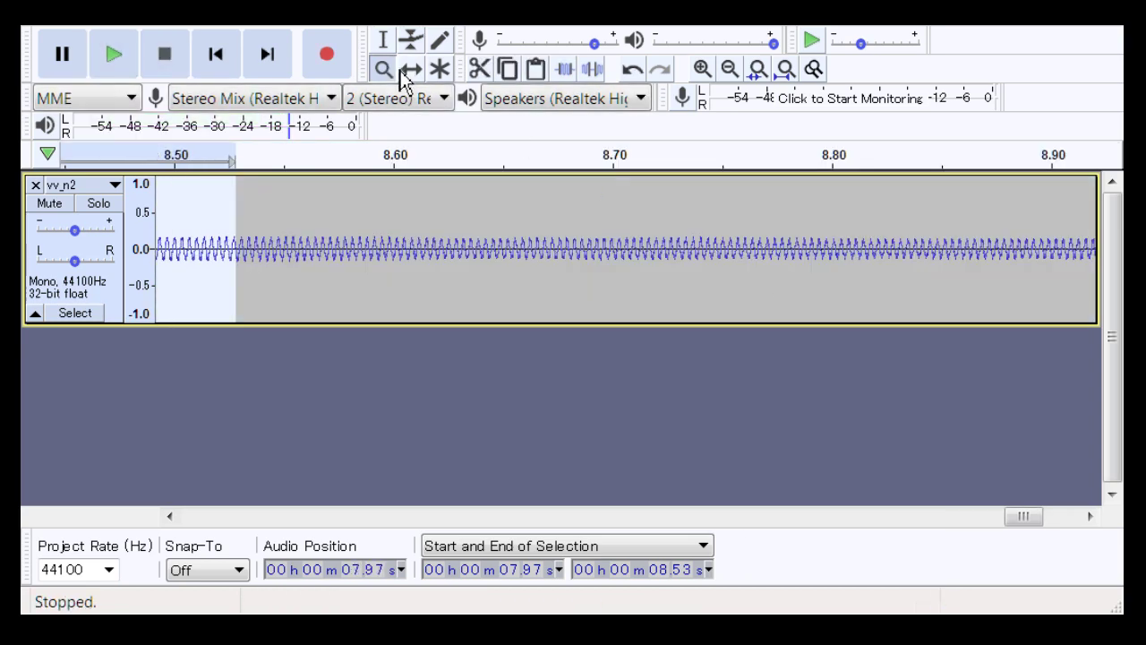
{"action": "right_click", "coordinate": [469, 248]}
{"action": "right_click", "coordinate": [468, 247]}
{"action": "right_click", "coordinate": [468, 246]}
{"action": "left_click", "coordinate": [382, 40]}
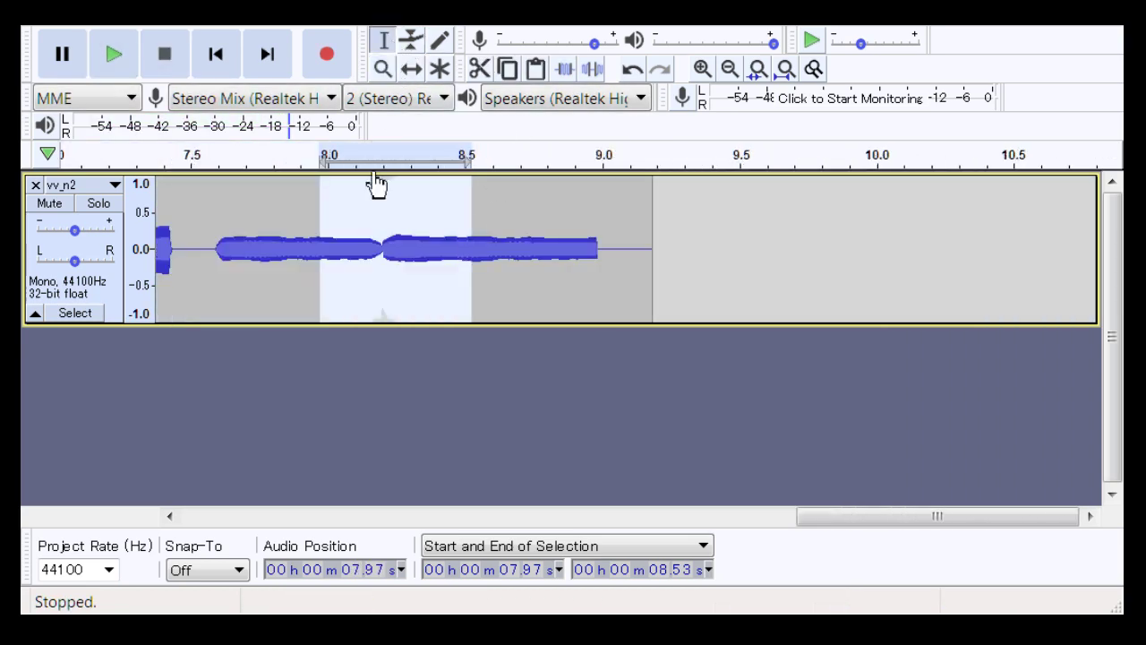
{"action": "left_click_drag", "start_coordinate": [298, 251], "coordinate": [391, 244]}
{"action": "key", "text": "space"}
{"action": "left_click_drag", "start_coordinate": [284, 259], "coordinate": [498, 265]}
{"action": "key", "text": "space"}
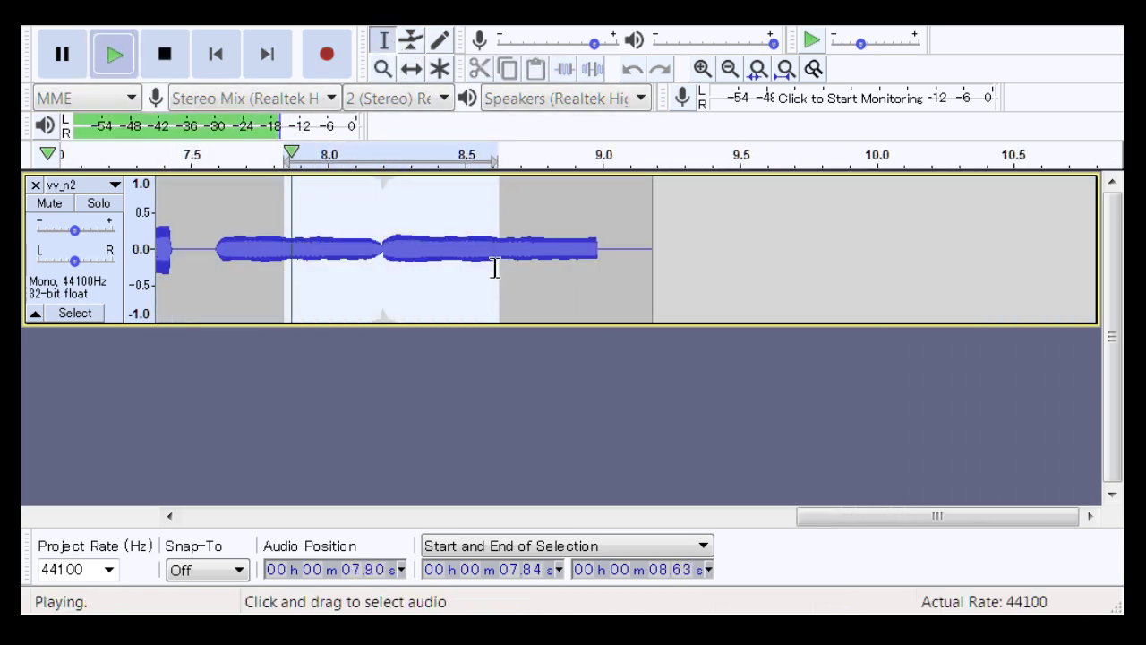
Play the whole edited vv_n2 recording from 0.21 s, and close its track
{"action": "left_click_drag", "start_coordinate": [909, 516], "coordinate": [274, 350]}
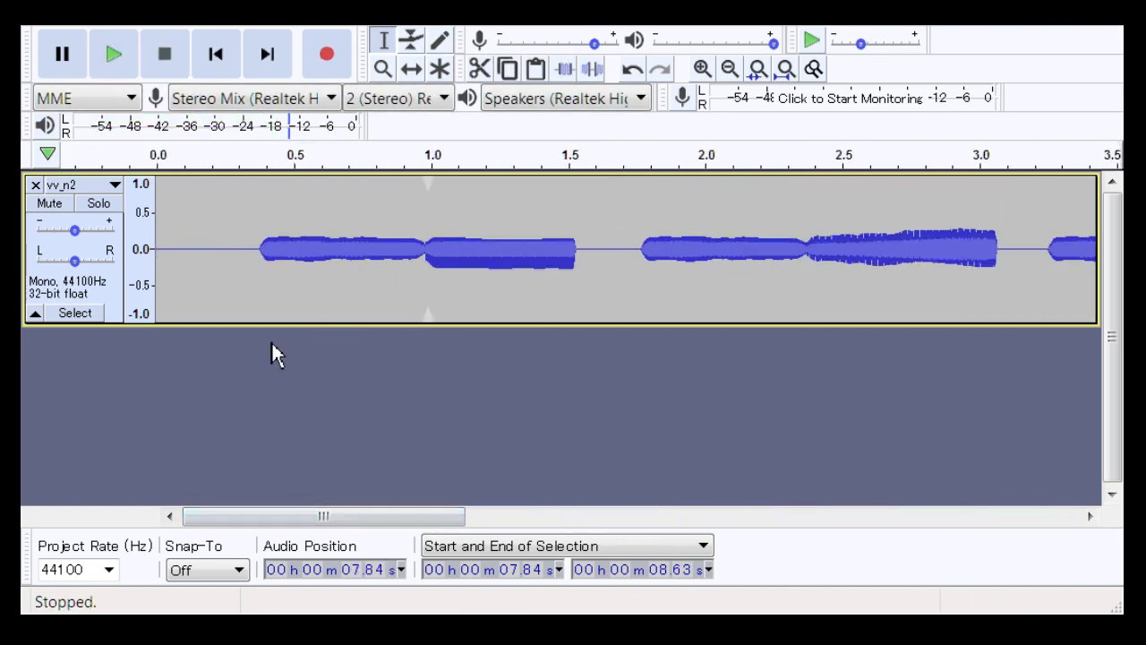
{"action": "left_click", "coordinate": [213, 249]}
{"action": "key", "text": "space"}
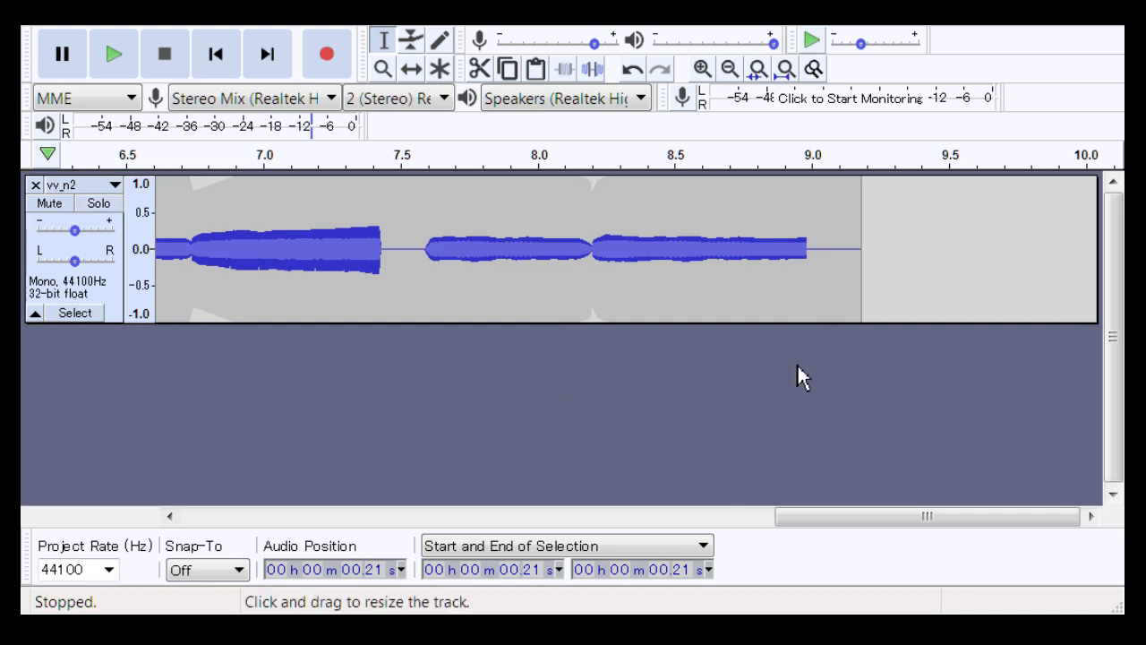
{"action": "left_click", "coordinate": [35, 185]}
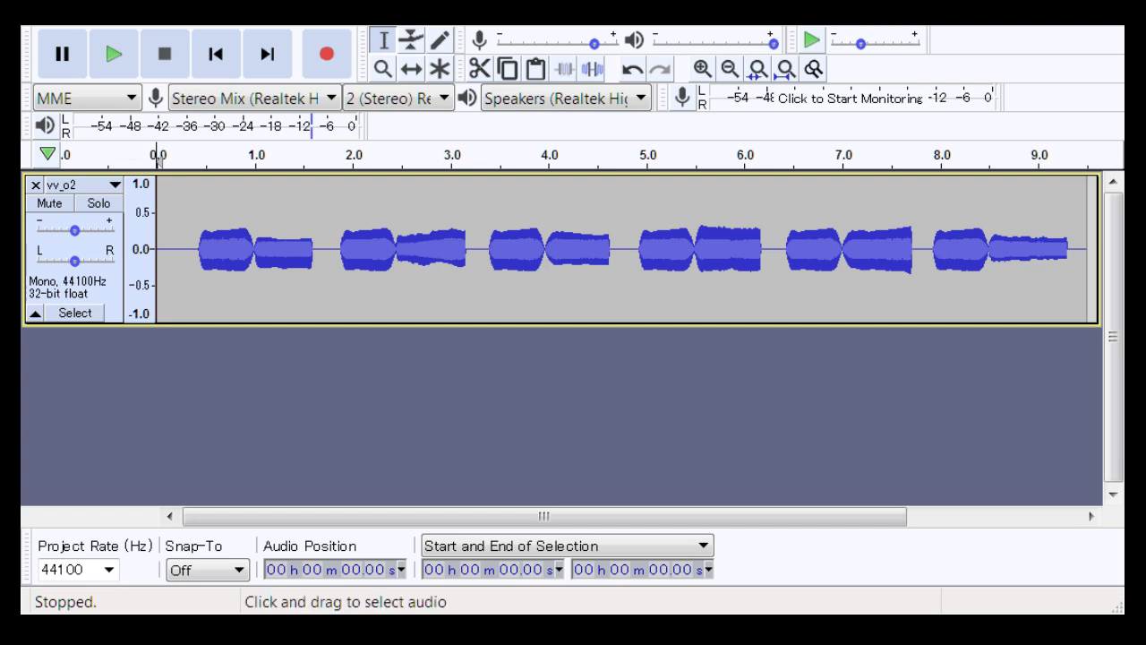
Cut out the quiet gap inside the first sound pair of vv_o2, from about 0.97 to 1.03 s
{"action": "left_click", "coordinate": [383, 69]}
{"action": "left_click_drag", "start_coordinate": [247, 299], "coordinate": [271, 312]}
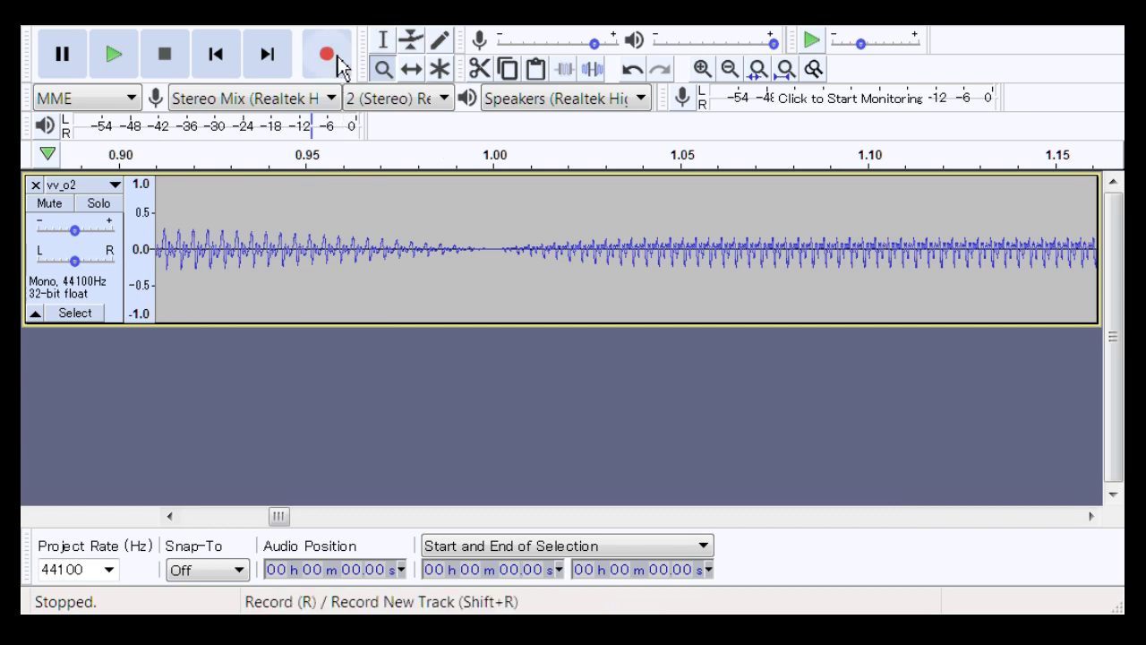
{"action": "left_click", "coordinate": [383, 40]}
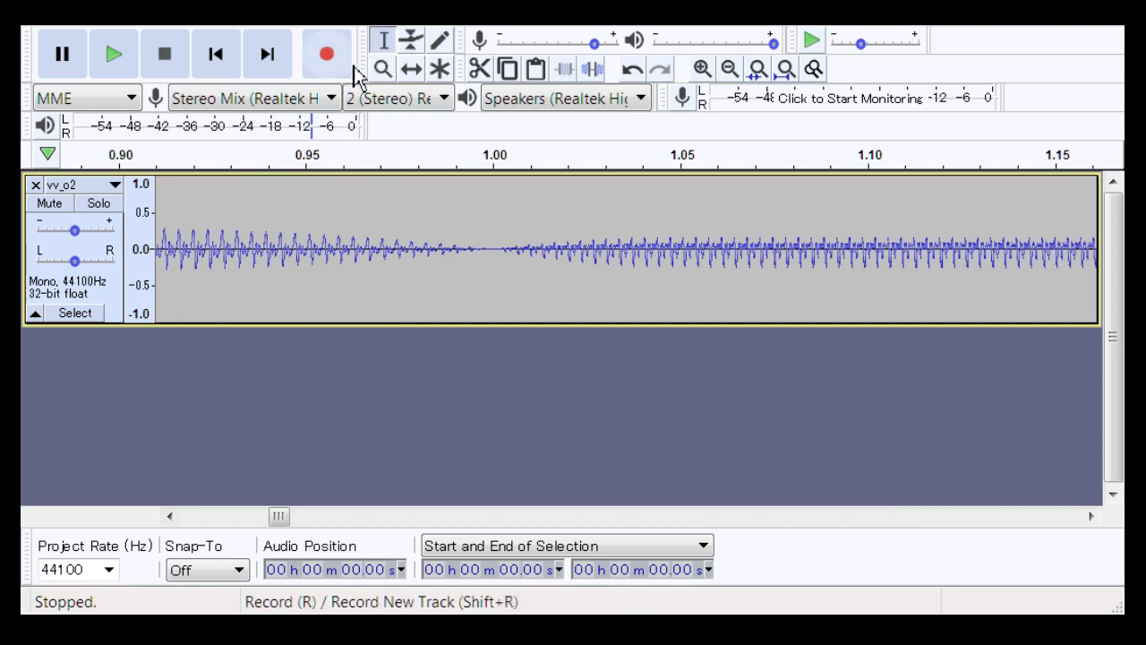
{"action": "left_click", "coordinate": [384, 69]}
{"action": "left_click_drag", "start_coordinate": [286, 224], "coordinate": [670, 217]}
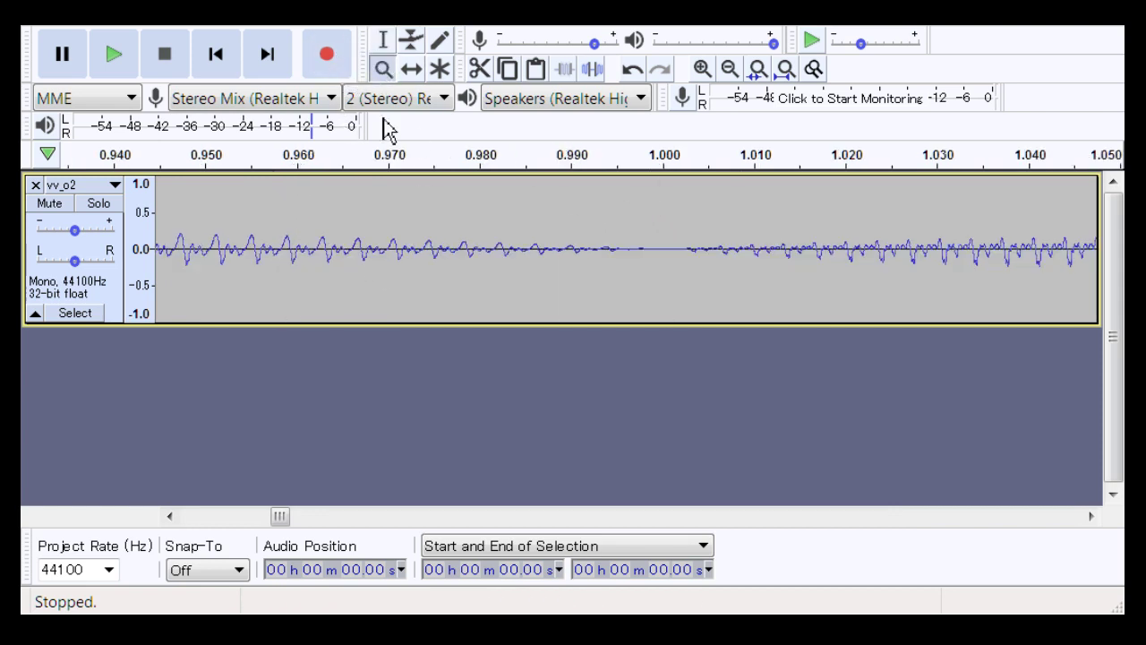
{"action": "left_click", "coordinate": [384, 40]}
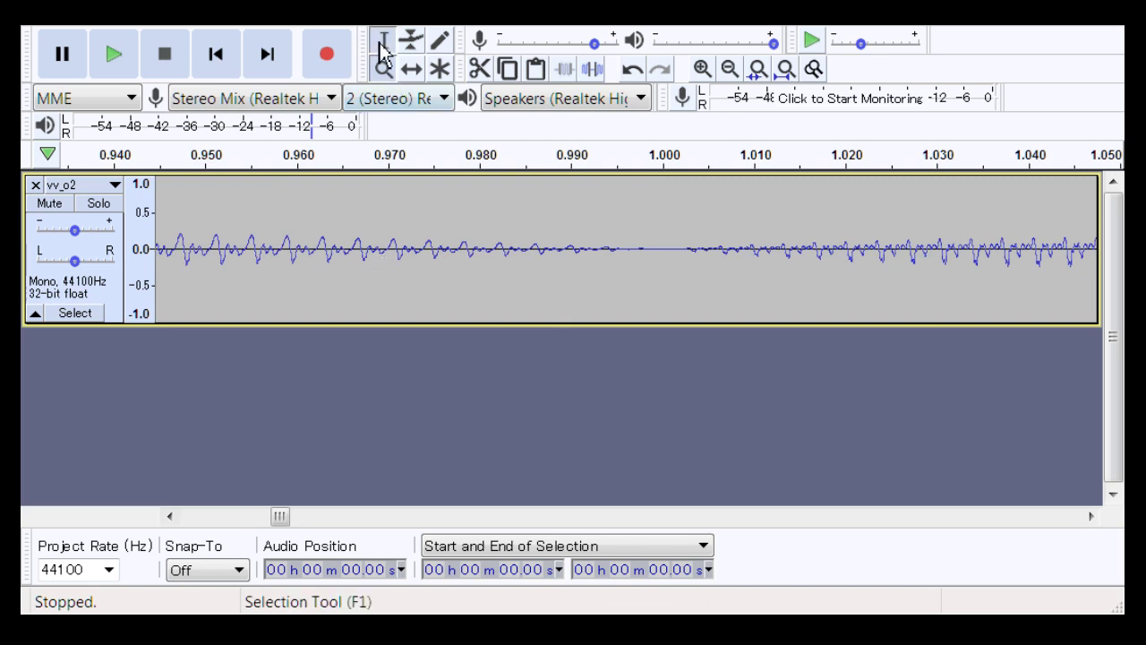
{"action": "left_click_drag", "start_coordinate": [365, 305], "coordinate": [914, 303]}
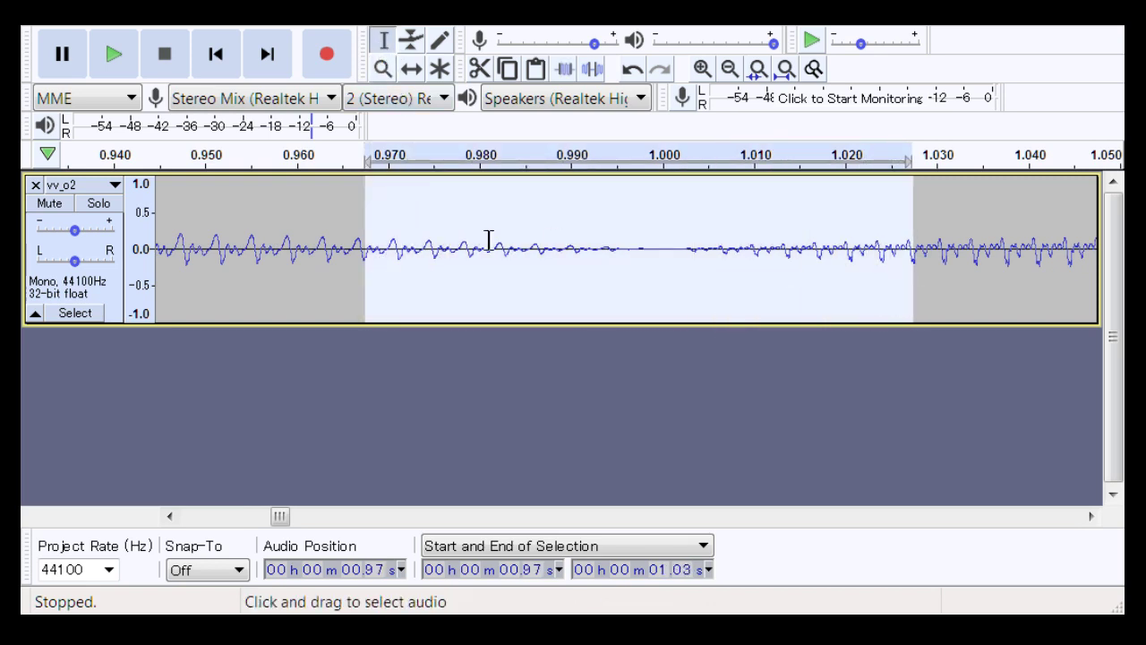
{"action": "key", "text": "Delete"}
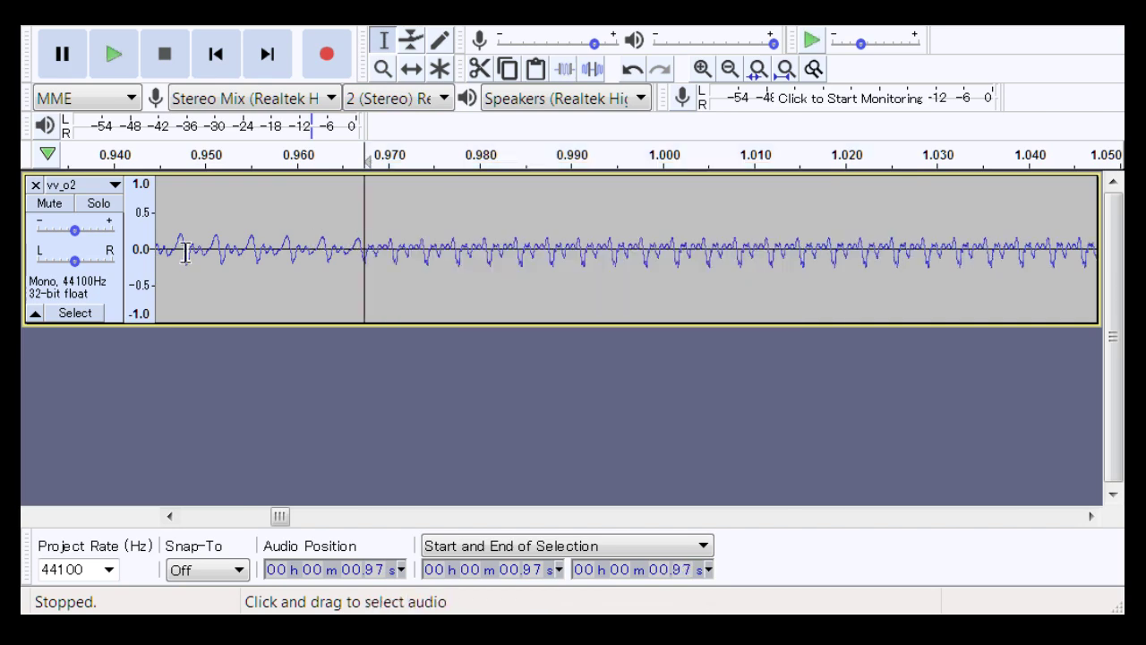
Play the first joint from about 0.95 to 1.02 s and again with wider context from 0.80 to 1.24 s
{"action": "left_click_drag", "start_coordinate": [181, 248], "coordinate": [871, 235]}
{"action": "left_click", "coordinate": [383, 69]}
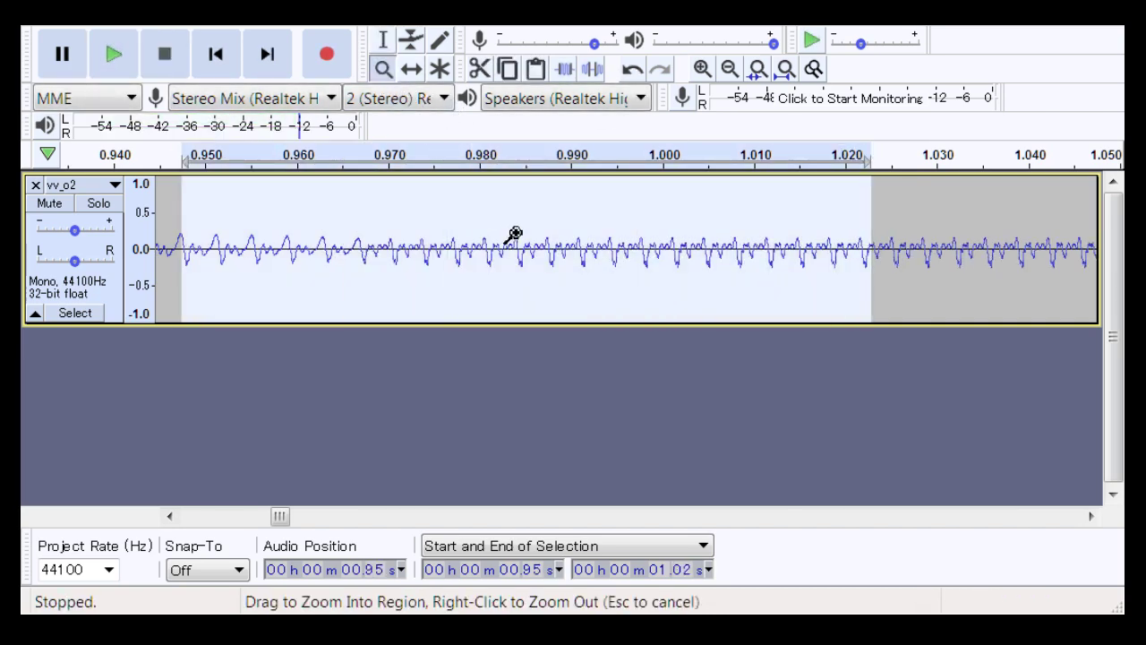
{"action": "right_click", "coordinate": [511, 236]}
{"action": "left_click", "coordinate": [383, 40]}
{"action": "left_click_drag", "start_coordinate": [340, 248], "coordinate": [843, 247]}
{"action": "key", "text": "space"}
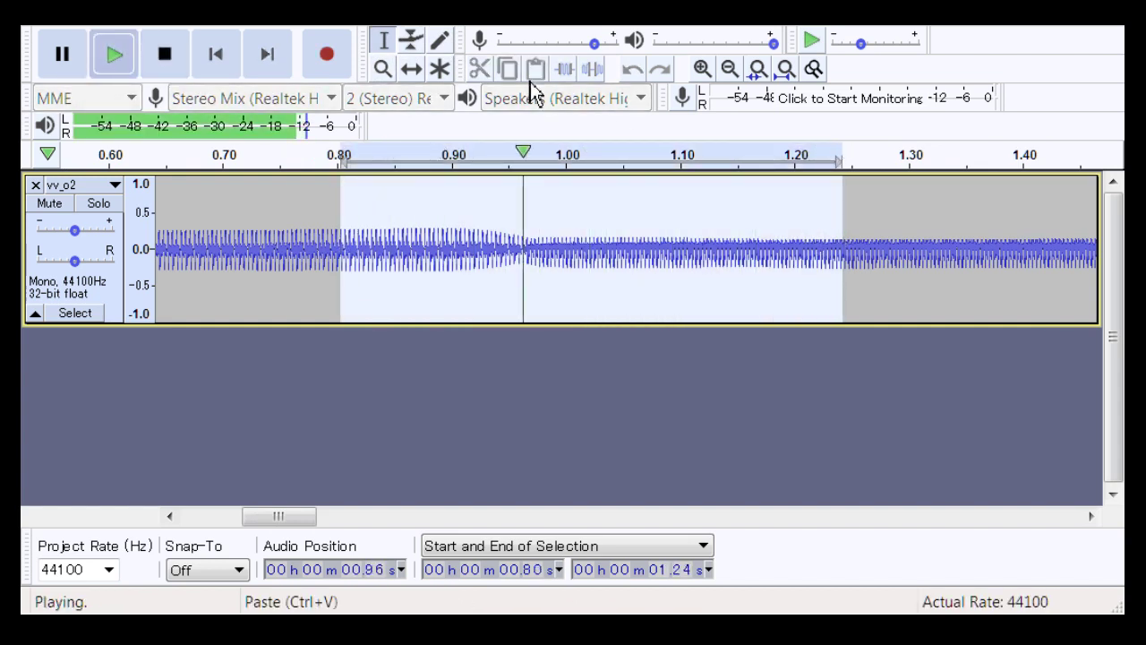
Shape the first joint's envelope: fade from about 0.76 s to a dip at 0.96 s, and boost at 0.98 s, tapering until about 1.12 s
{"action": "left_click", "coordinate": [411, 41]}
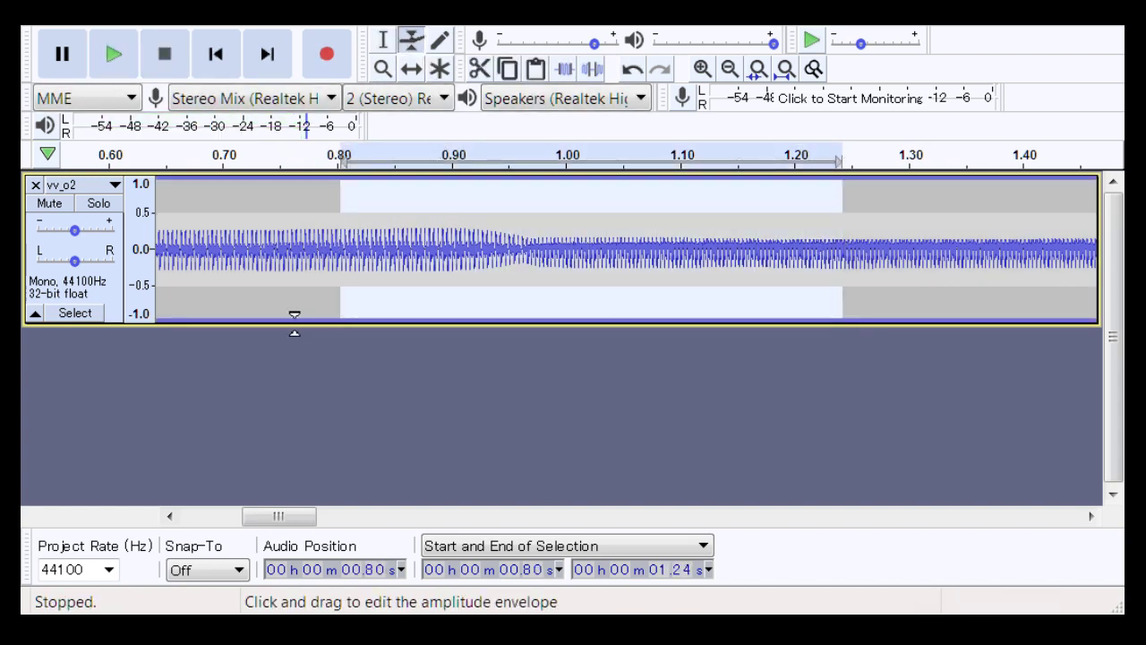
{"action": "left_click_drag", "start_coordinate": [292, 319], "coordinate": [278, 328]}
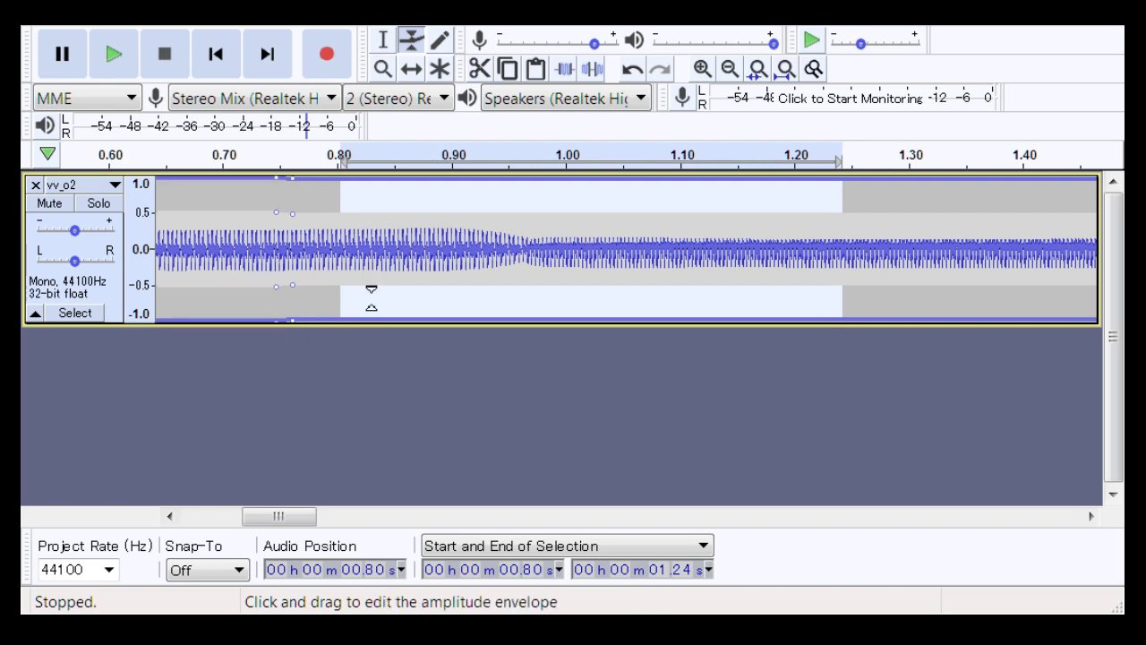
{"action": "left_click_drag", "start_coordinate": [506, 304], "coordinate": [540, 339]}
{"action": "left_click_drag", "start_coordinate": [642, 322], "coordinate": [648, 342]}
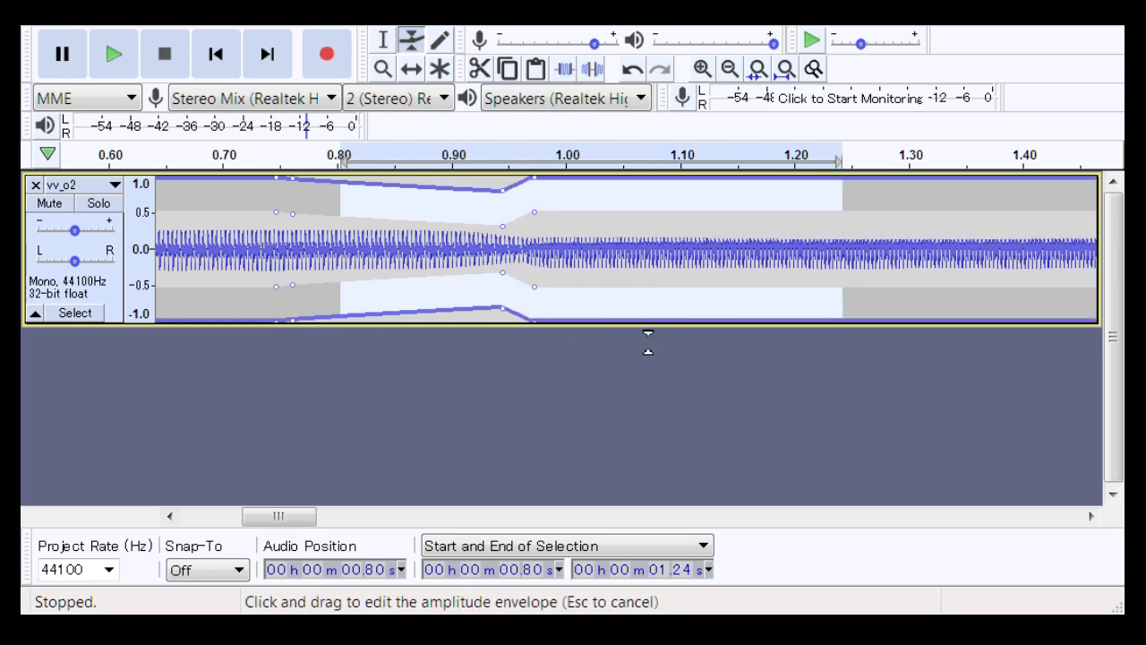
{"action": "left_click_drag", "start_coordinate": [538, 295], "coordinate": [536, 301]}
{"action": "left_click_drag", "start_coordinate": [679, 305], "coordinate": [703, 319]}
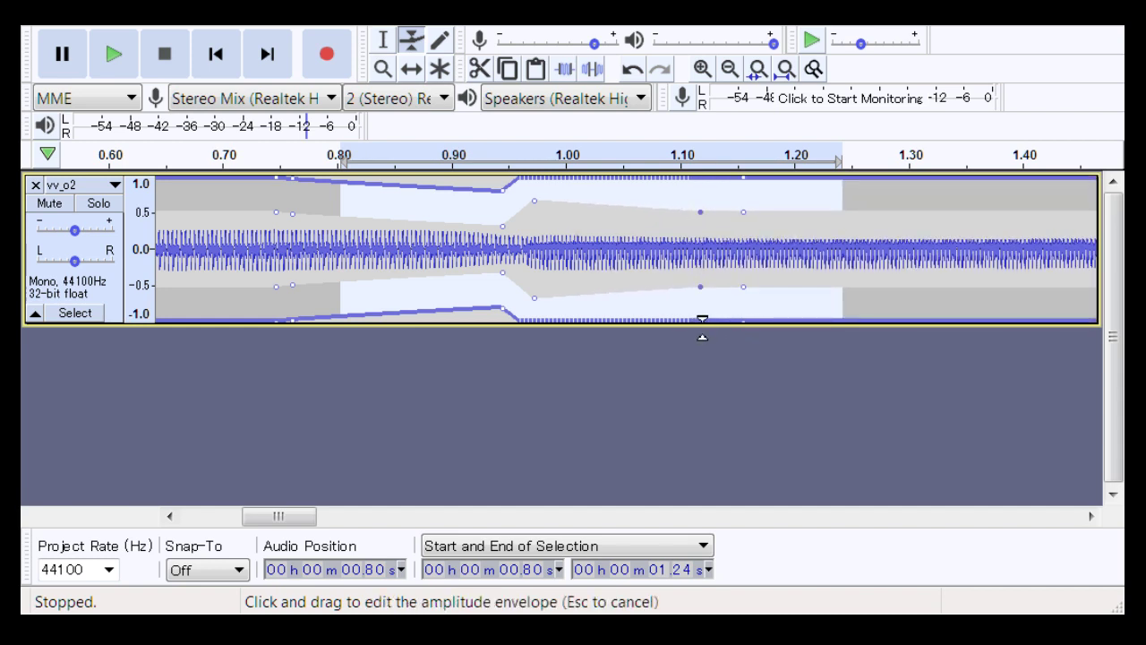
{"action": "left_click_drag", "start_coordinate": [561, 290], "coordinate": [527, 259]}
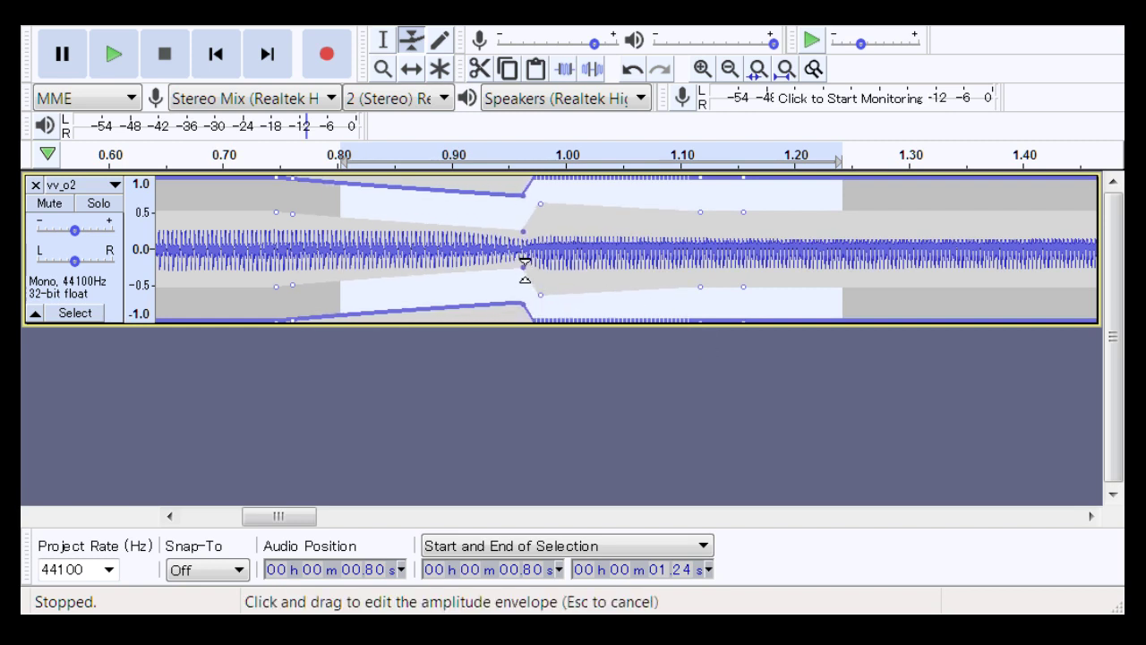
Play the reshaped first joint from about 0.75 to 1.30 s
{"action": "left_click", "coordinate": [384, 69]}
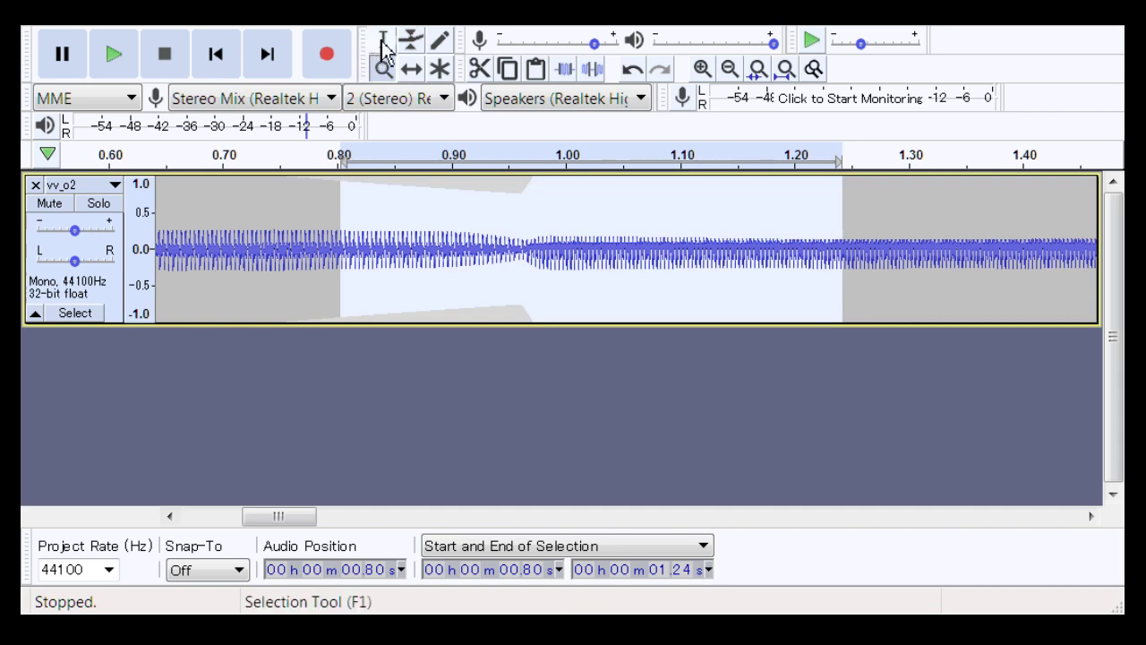
{"action": "left_click", "coordinate": [383, 41]}
{"action": "left_click_drag", "start_coordinate": [281, 295], "coordinate": [903, 314]}
{"action": "key", "text": "shift+space"}
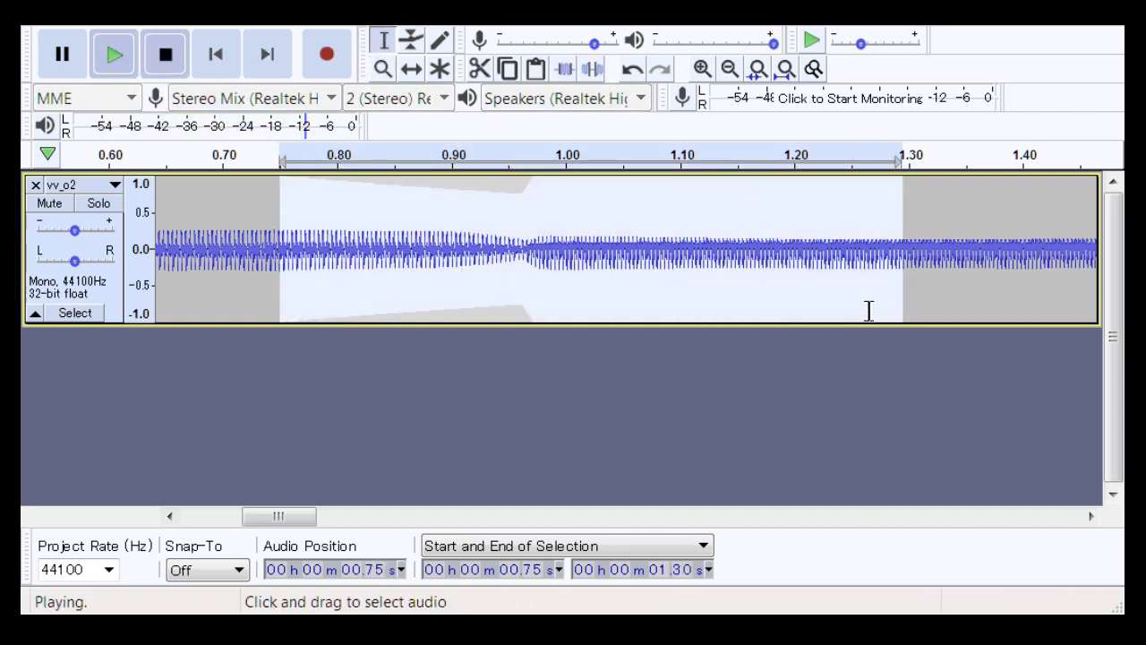
{"action": "key", "text": "space"}
Cut out the quiet gap inside the second sound pair, from about 2.36 to 2.41 s, and play the joint from 2.33 to 2.45 s
{"action": "left_click_drag", "start_coordinate": [307, 517], "coordinate": [445, 546]}
{"action": "left_click", "coordinate": [383, 69]}
{"action": "left_click_drag", "start_coordinate": [354, 261], "coordinate": [656, 278]}
{"action": "left_click", "coordinate": [384, 41]}
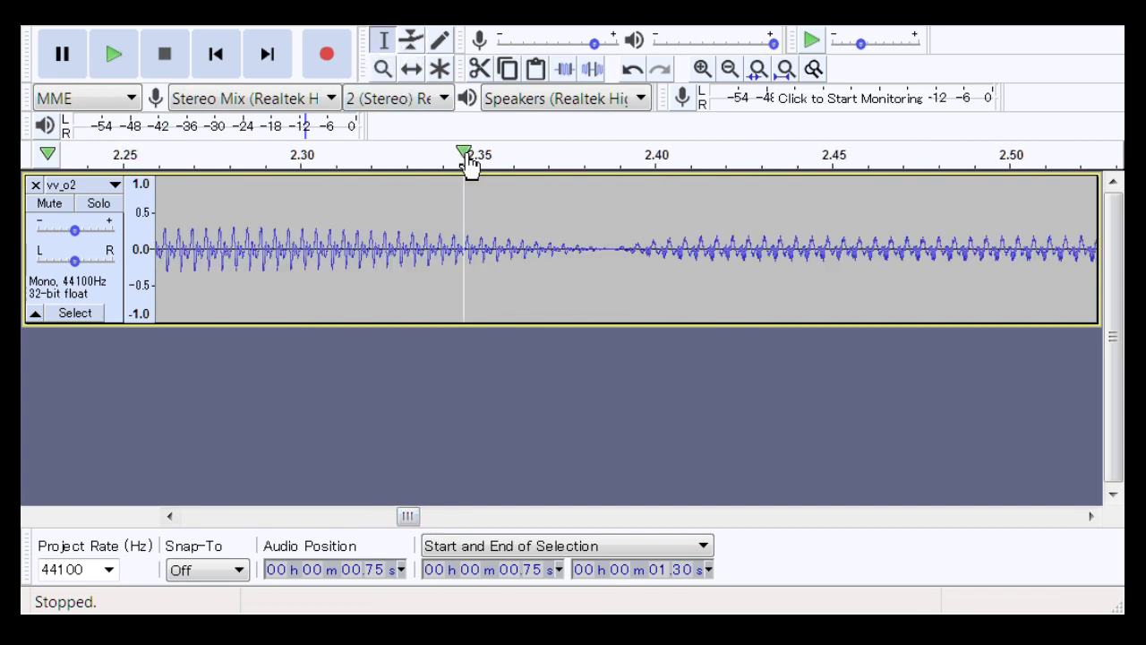
{"action": "left_click", "coordinate": [384, 69]}
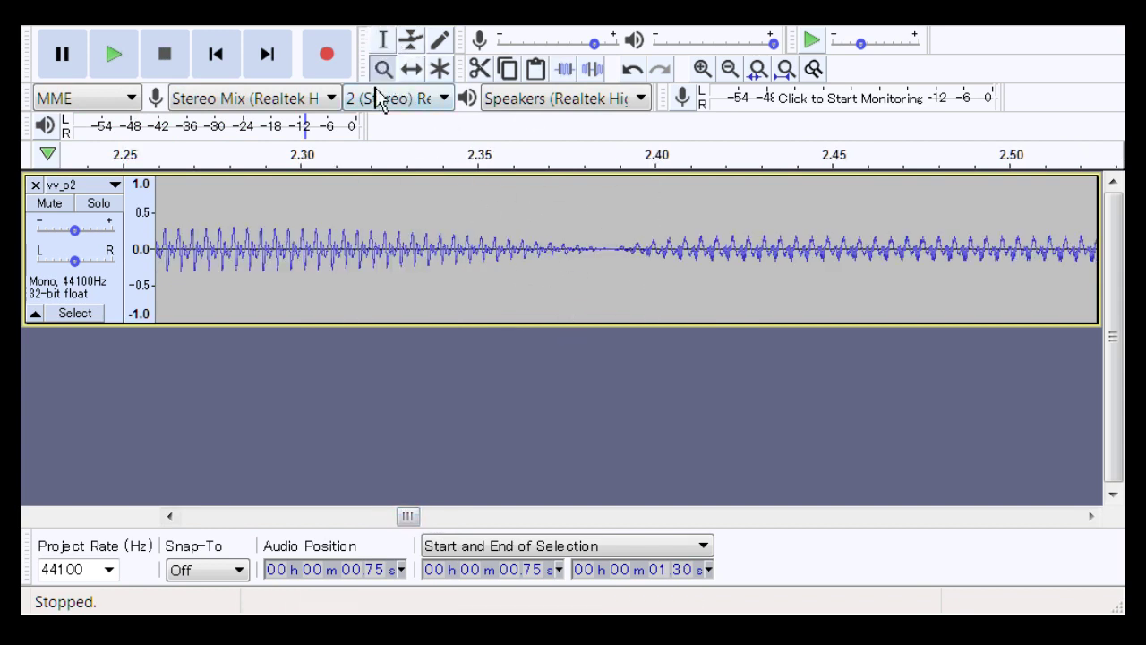
{"action": "left_click_drag", "start_coordinate": [339, 295], "coordinate": [914, 309]}
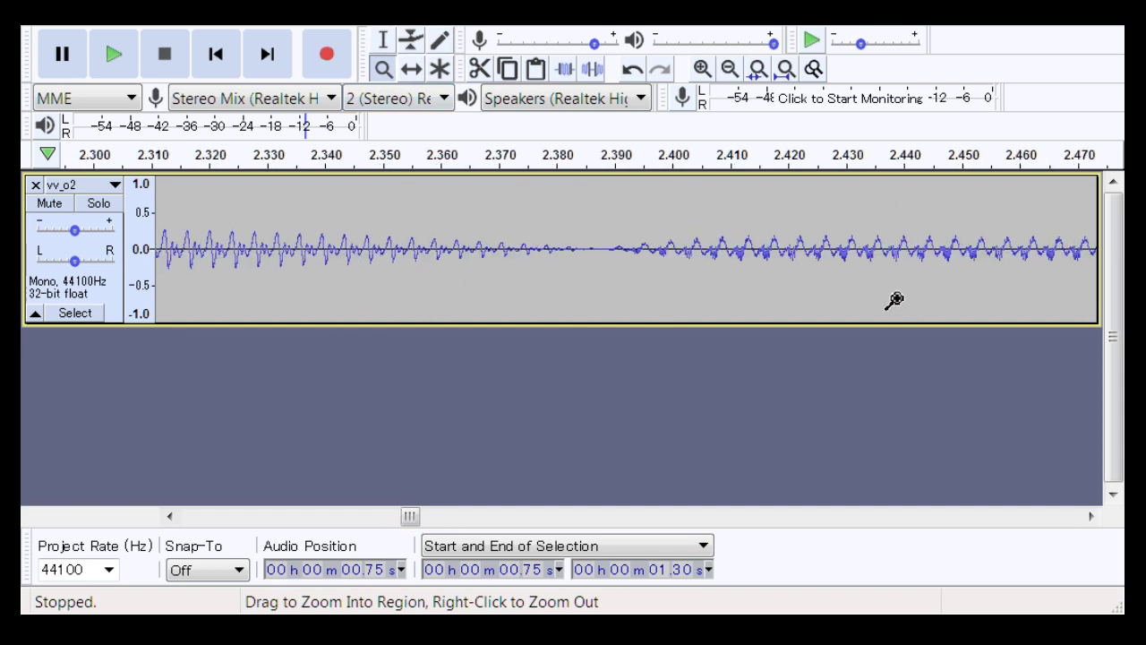
{"action": "left_click", "coordinate": [383, 40]}
{"action": "left_click_drag", "start_coordinate": [460, 281], "coordinate": [727, 317]}
{"action": "left_click", "coordinate": [460, 268]}
{"action": "left_click_drag", "start_coordinate": [265, 256], "coordinate": [957, 271]}
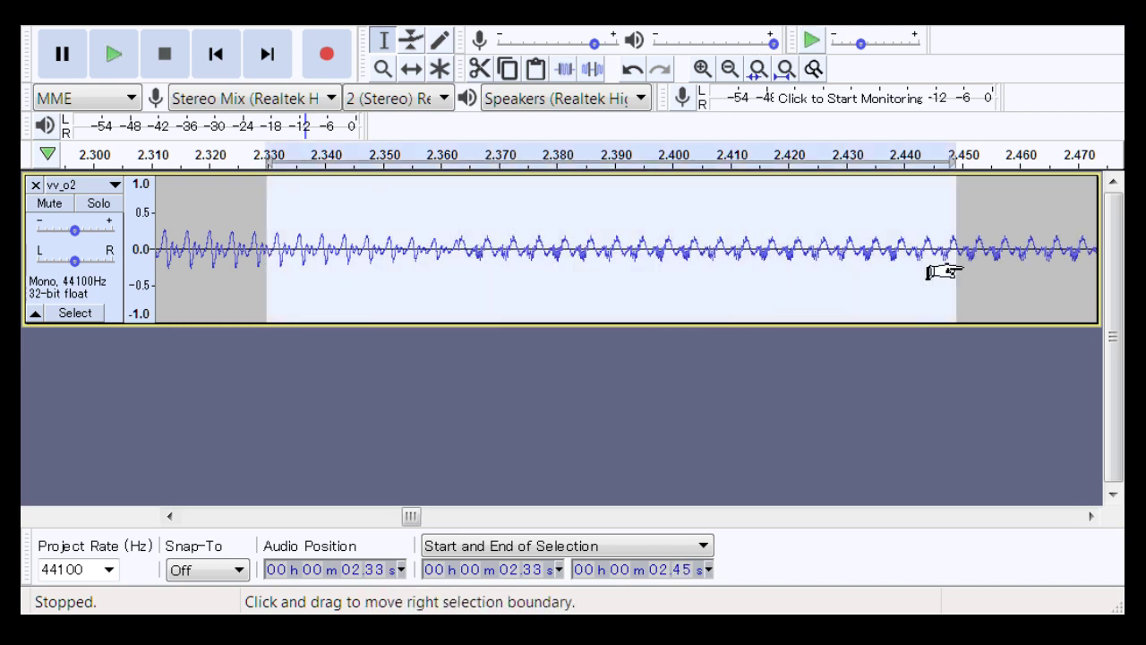
{"action": "key", "text": "space"}
{"action": "left_click_drag", "start_coordinate": [372, 81], "coordinate": [358, 236]}
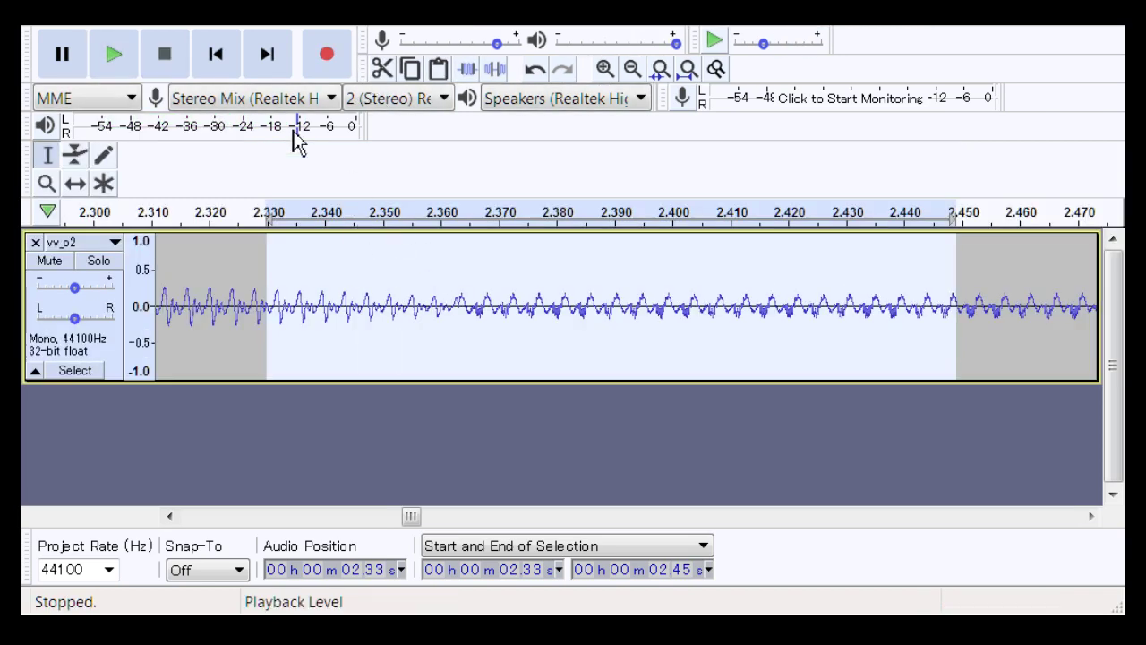
{"action": "left_click_drag", "start_coordinate": [29, 170], "coordinate": [358, 57]}
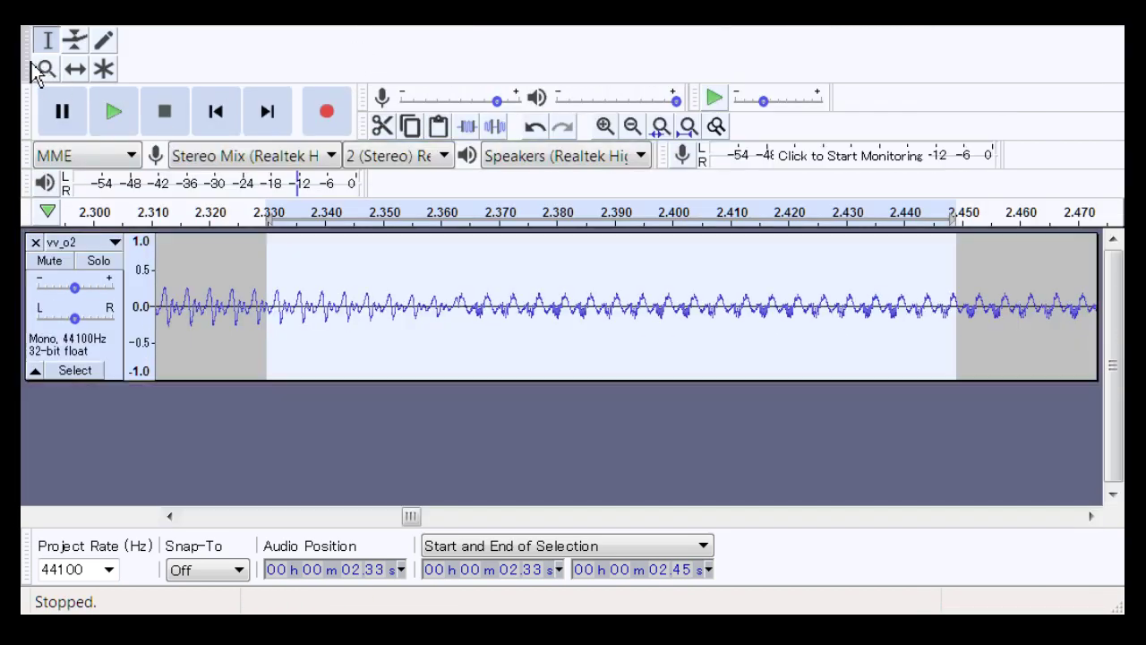
{"action": "left_click_drag", "start_coordinate": [32, 65], "coordinate": [385, 71]}
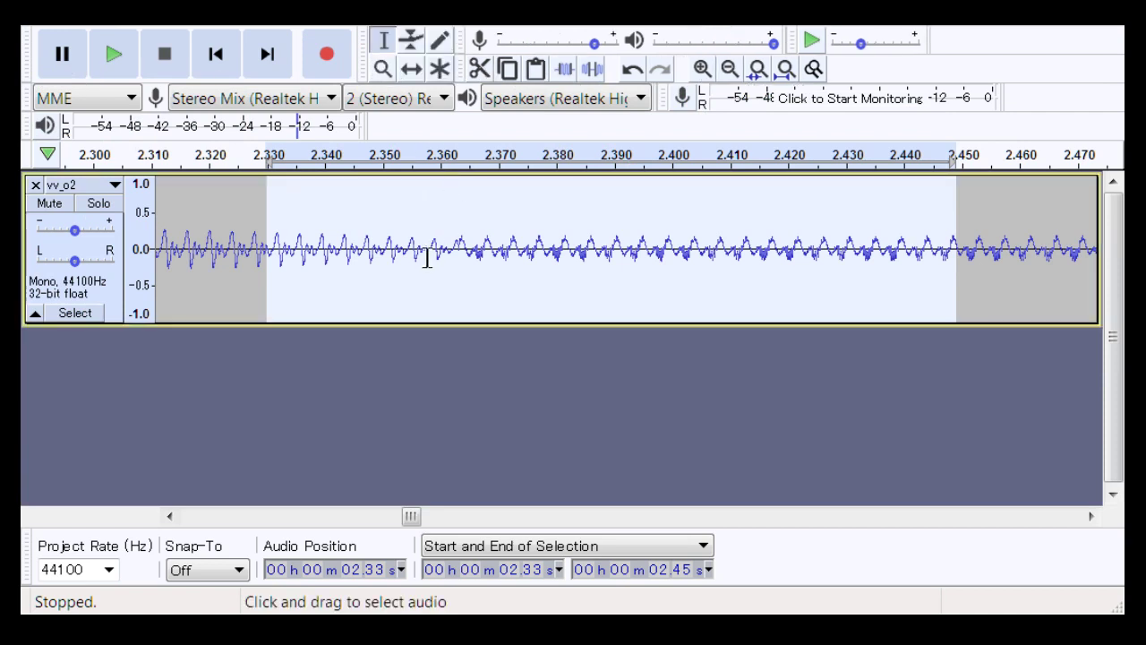
Trim a sliver from about 2.36 to 2.37 s at the second joint, and select its surroundings from 2.32 to 2.45 s
{"action": "left_click_drag", "start_coordinate": [470, 265], "coordinate": [441, 275]}
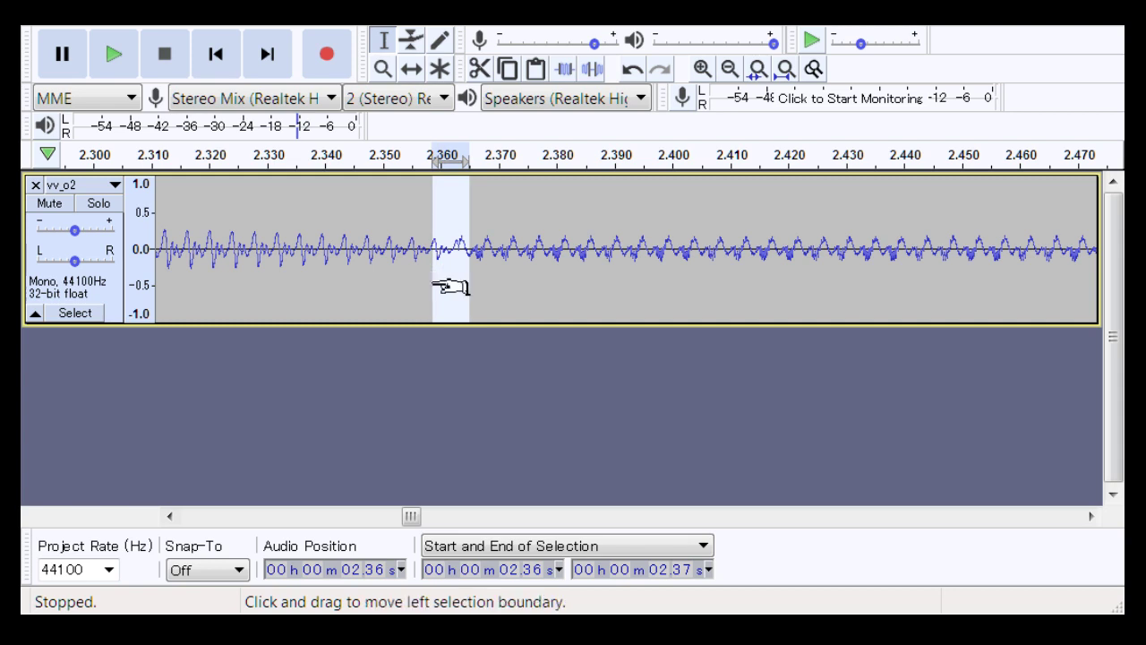
{"action": "left_click_drag", "start_coordinate": [230, 251], "coordinate": [934, 243]}
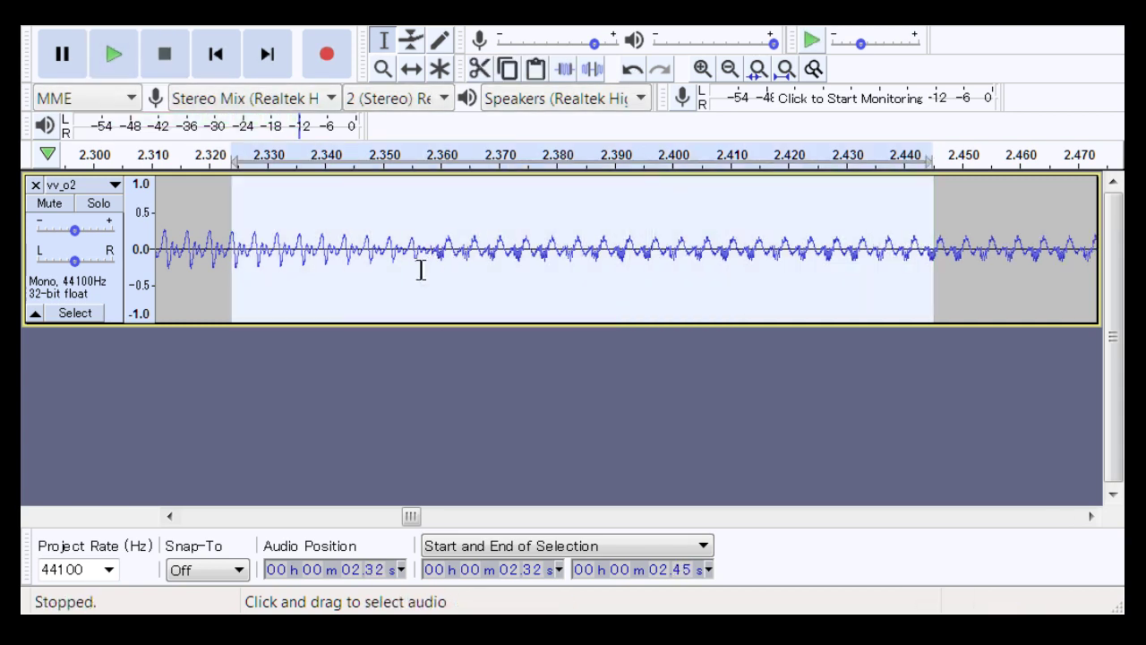
Try trimming another sliver from about 2.35 to 2.36 s, and play the joint from 2.34 to 2.41 s
{"action": "left_click_drag", "start_coordinate": [439, 259], "coordinate": [397, 287]}
{"action": "left_click_drag", "start_coordinate": [707, 296], "coordinate": [299, 300]}
{"action": "key", "text": "space"}
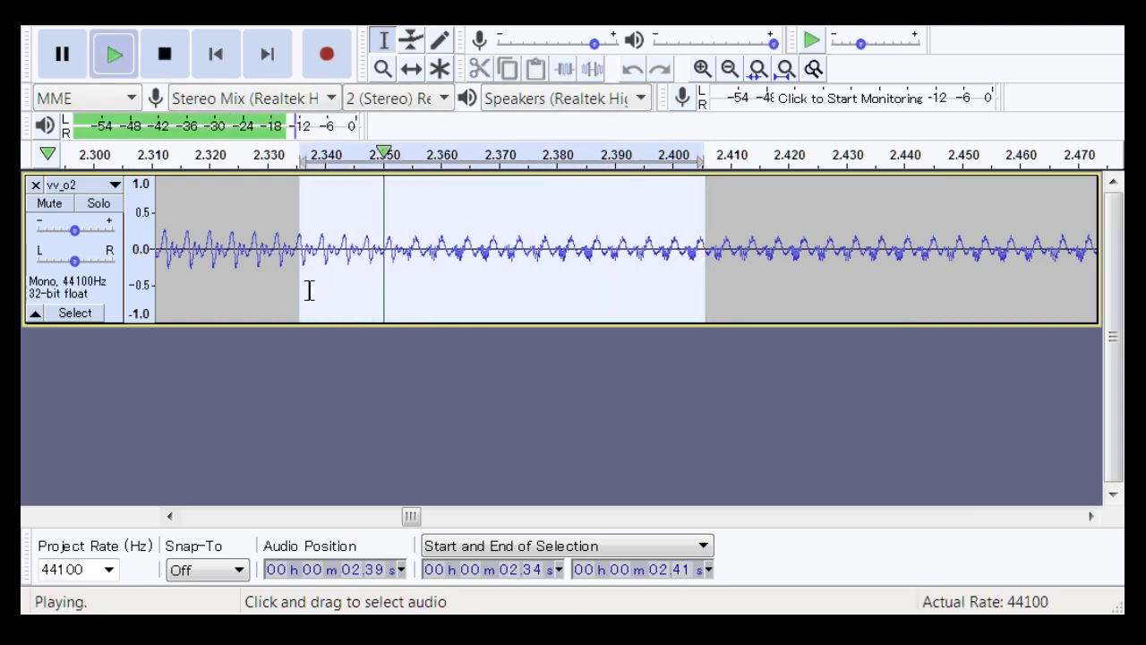
Undo the last trim and cut out the stretch from about 2.355 to 2.361 s at the second joint instead
{"action": "left_click_drag", "start_coordinate": [408, 269], "coordinate": [439, 255]}
{"action": "left_click", "coordinate": [383, 71]}
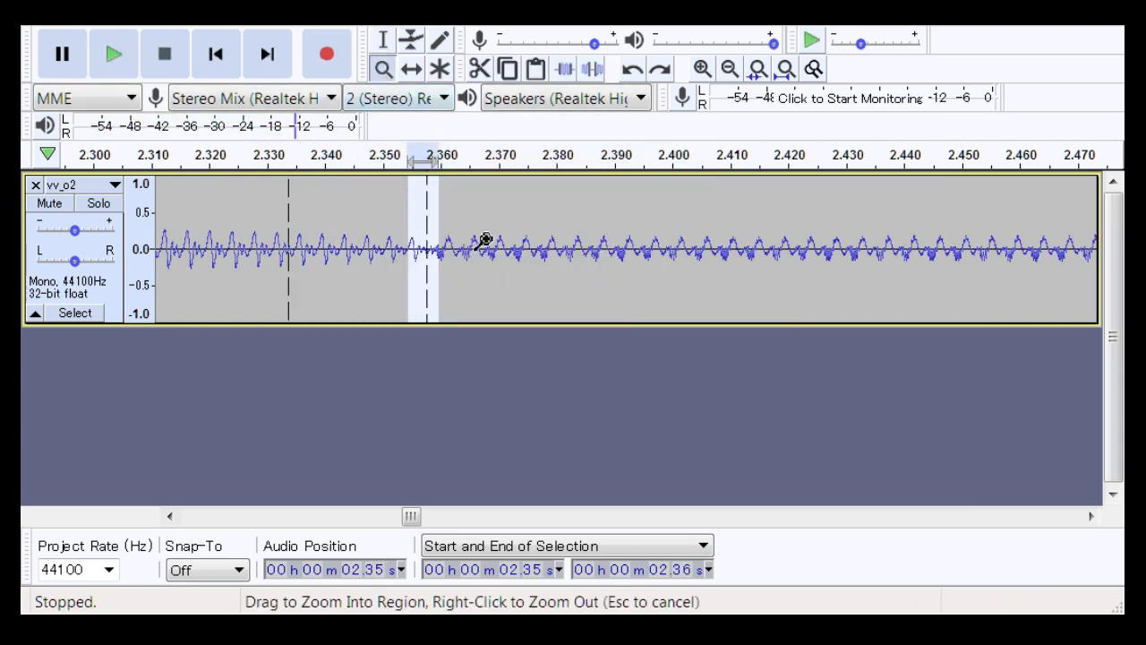
{"action": "left_click", "coordinate": [436, 246]}
{"action": "left_click", "coordinate": [385, 42]}
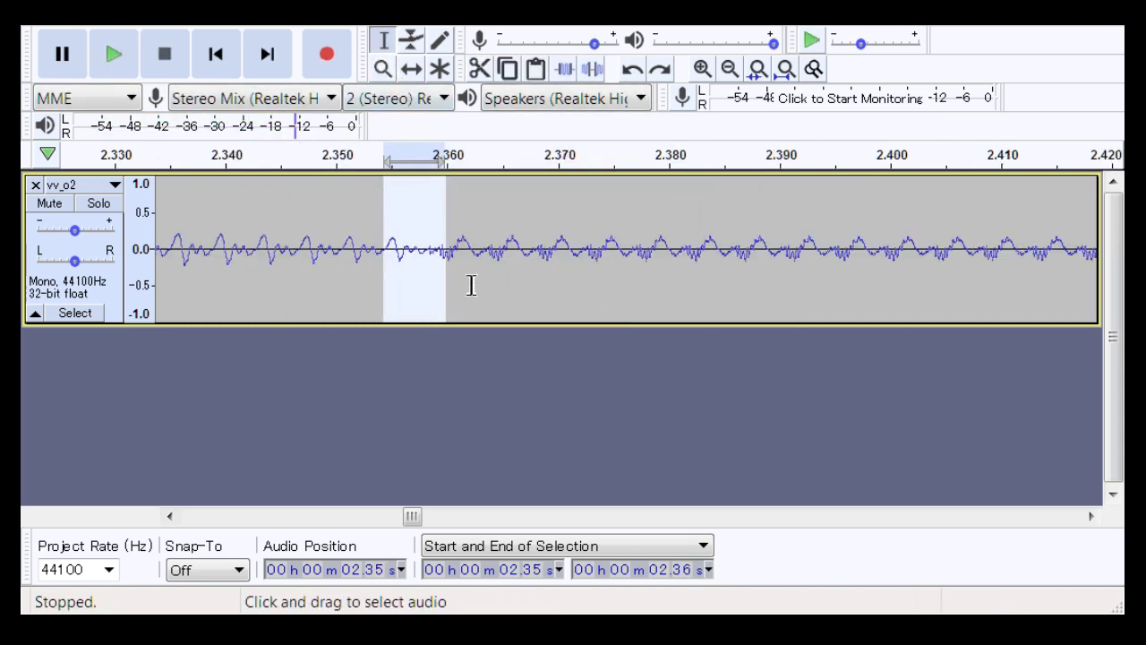
{"action": "left_click_drag", "start_coordinate": [466, 282], "coordinate": [396, 282]}
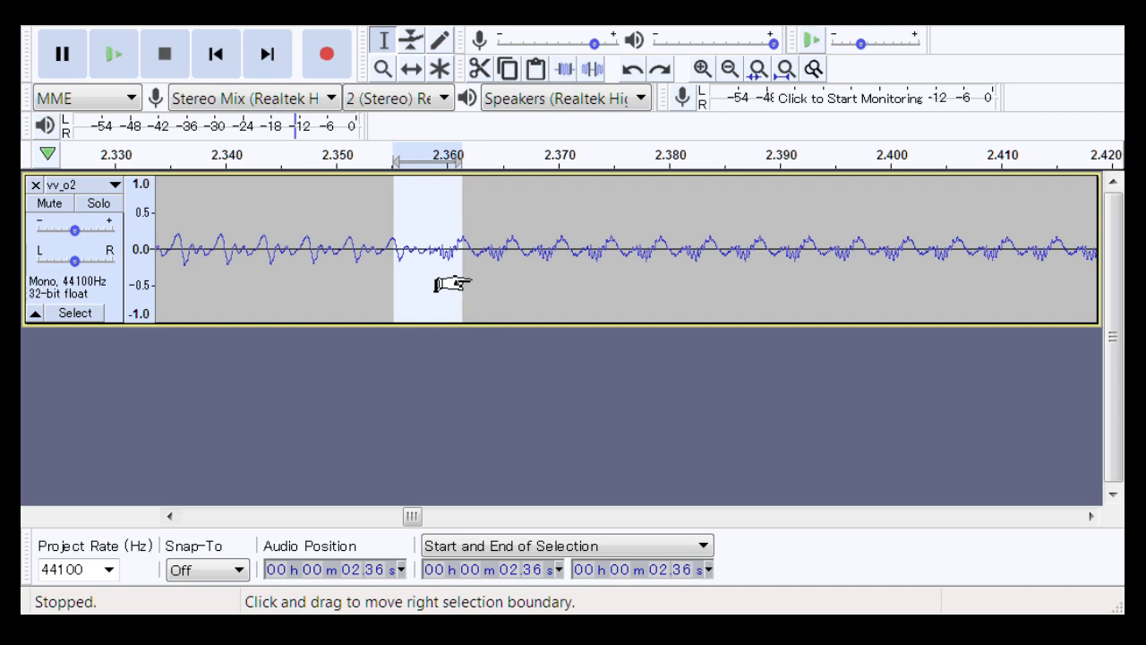
Play the second joint from about 2.34 to 2.40 s, and repeatedly with wider context from 2.16 to 2.68 s
{"action": "left_click_drag", "start_coordinate": [231, 238], "coordinate": [903, 199]}
{"action": "key", "text": "space"}
{"action": "left_click", "coordinate": [383, 69]}
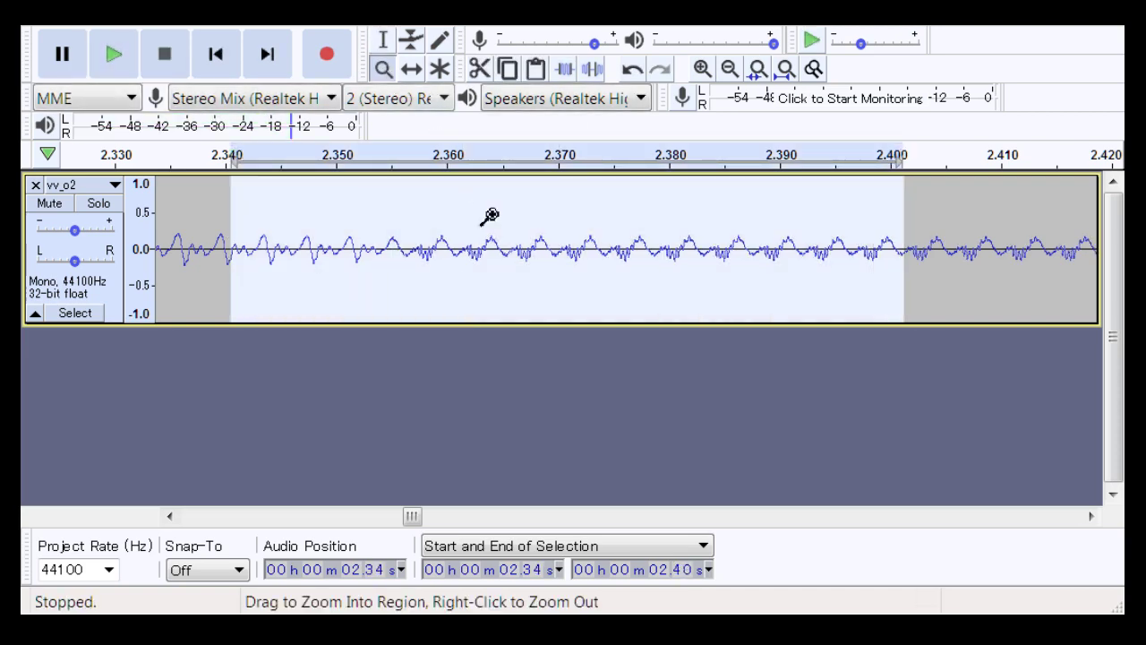
{"action": "right_click", "coordinate": [493, 220]}
{"action": "right_click", "coordinate": [501, 226]}
{"action": "right_click", "coordinate": [506, 230]}
{"action": "left_click", "coordinate": [383, 40]}
{"action": "left_click_drag", "start_coordinate": [262, 242], "coordinate": [960, 249]}
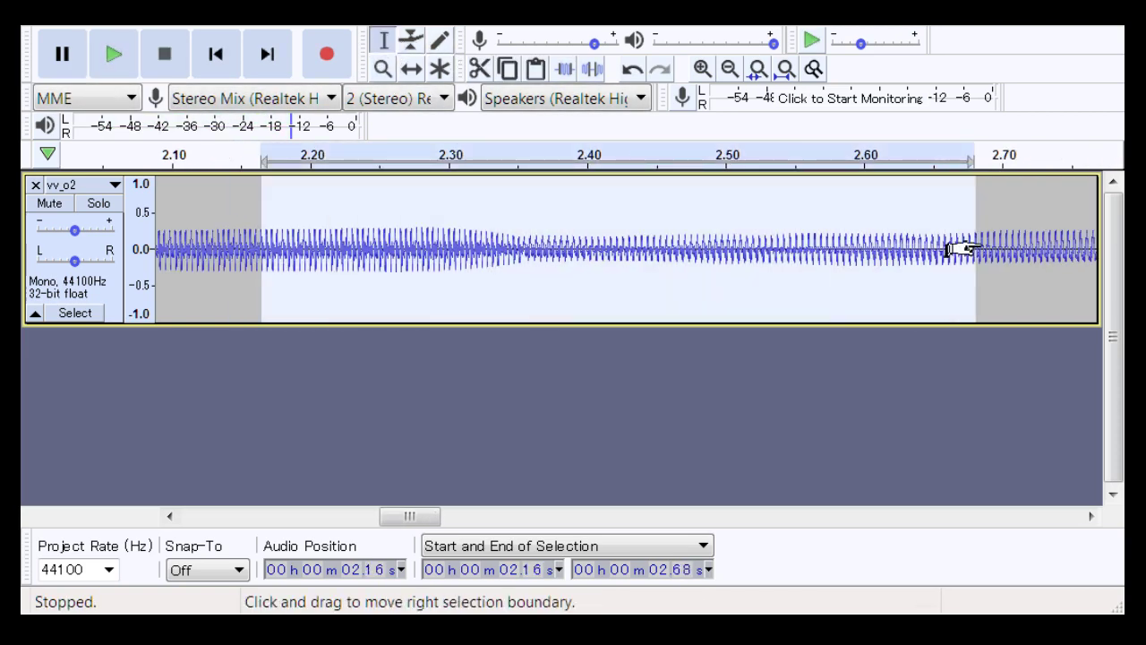
{"action": "key", "text": "space"}
{"action": "key", "text": "space"}
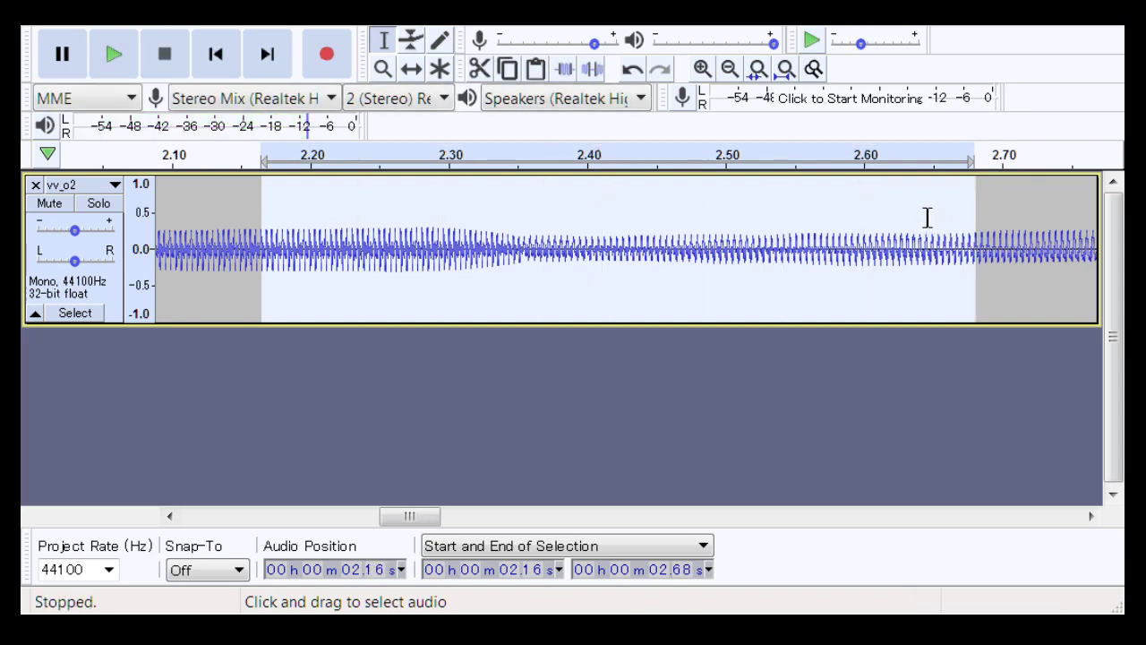
{"action": "key", "text": "space"}
{"action": "key", "text": "space"}
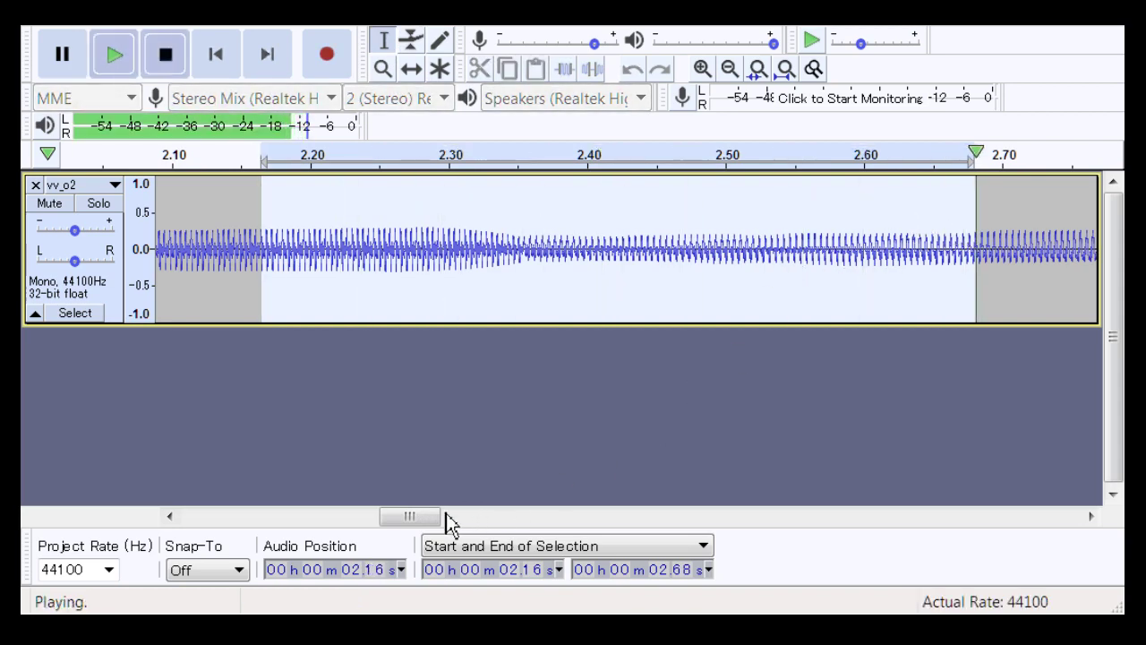
Cut out the quiet gap inside the third sound pair, from about 3.81 to 3.87 s
{"action": "left_click_drag", "start_coordinate": [446, 517], "coordinate": [563, 550]}
{"action": "left_click", "coordinate": [383, 69]}
{"action": "left_click_drag", "start_coordinate": [456, 255], "coordinate": [712, 259]}
{"action": "left_click", "coordinate": [390, 45]}
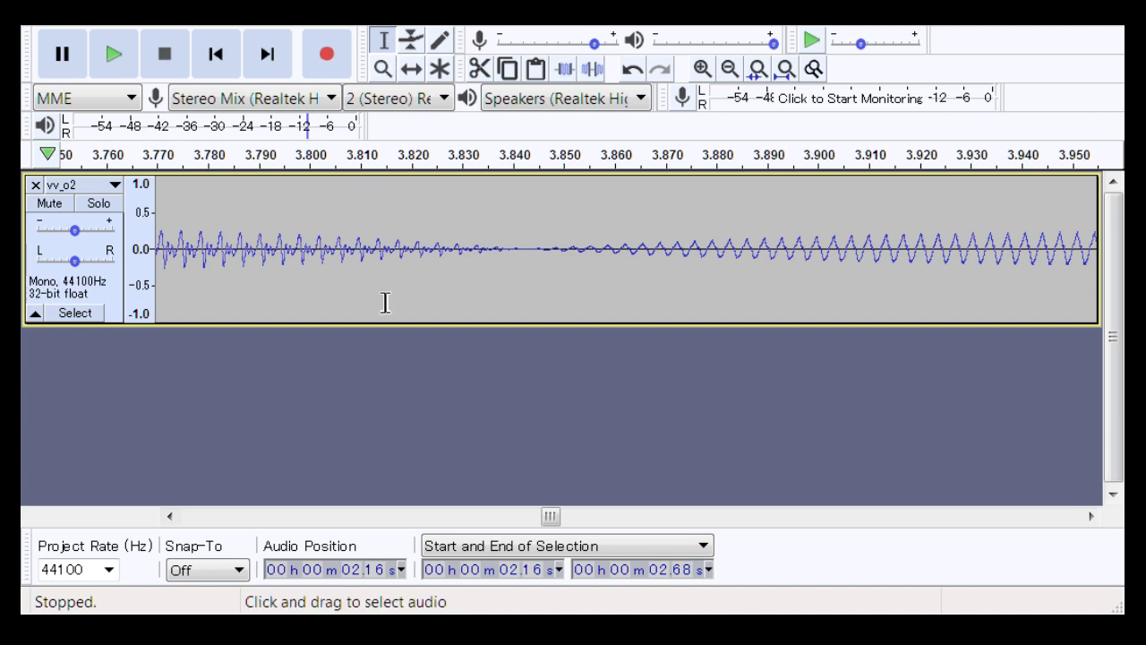
{"action": "left_click_drag", "start_coordinate": [387, 298], "coordinate": [653, 306]}
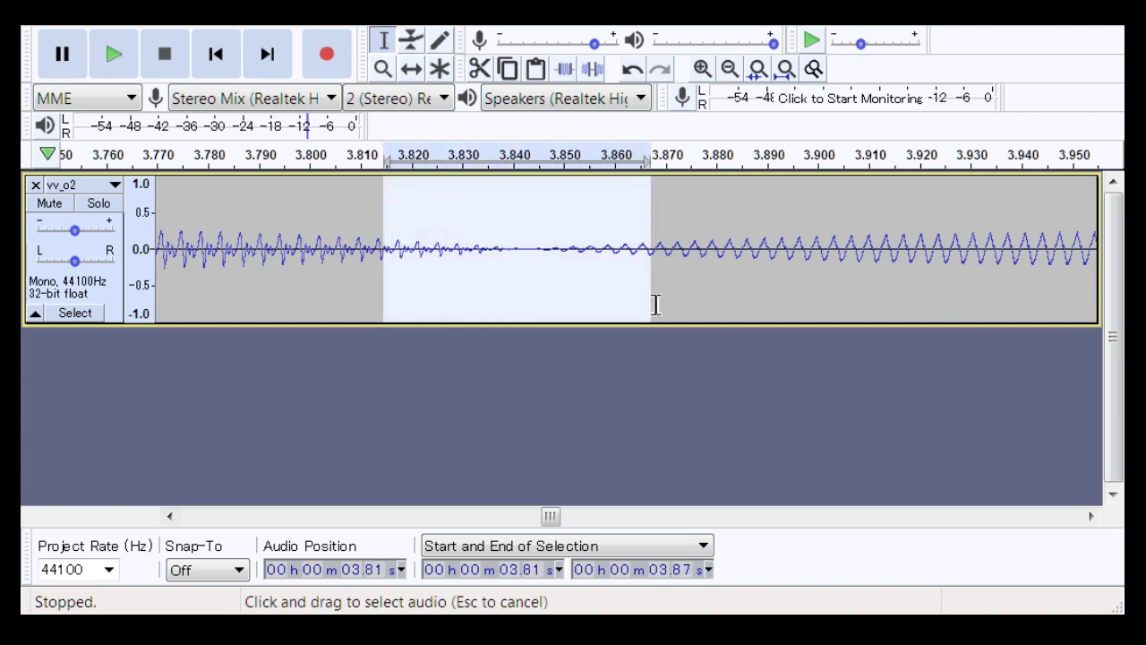
{"action": "key", "text": "Escape"}
Play the third joint from about 3.79 to 3.89 s, and repeatedly play the whole transition starting at 3.53 s
{"action": "left_click_drag", "start_coordinate": [281, 305], "coordinate": [792, 273]}
{"action": "key", "text": "space"}
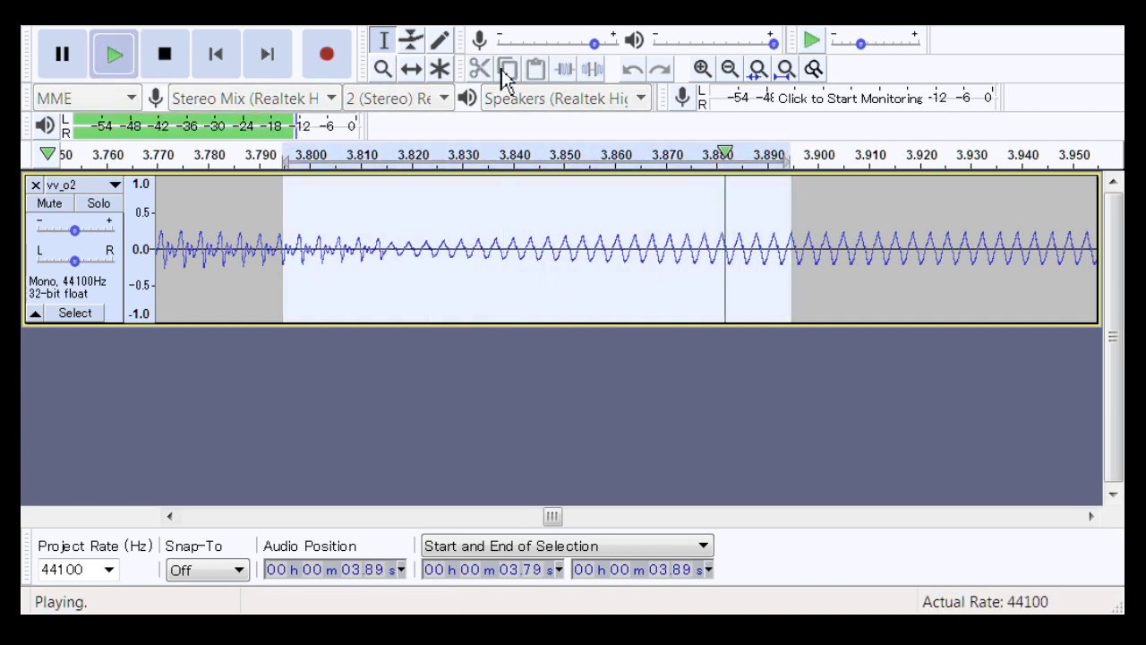
{"action": "left_click", "coordinate": [382, 69]}
{"action": "right_click", "coordinate": [555, 292]}
{"action": "right_click", "coordinate": [552, 292]}
{"action": "right_click", "coordinate": [553, 292]}
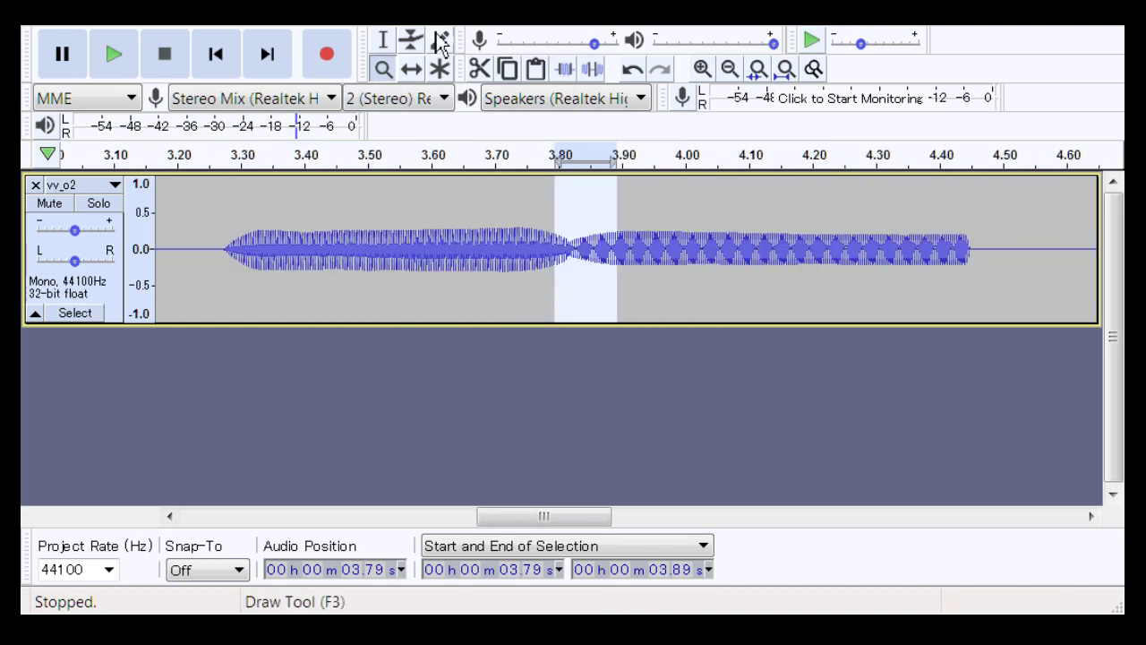
{"action": "left_click", "coordinate": [383, 41]}
{"action": "left_click", "coordinate": [388, 265]}
{"action": "key", "text": "space"}
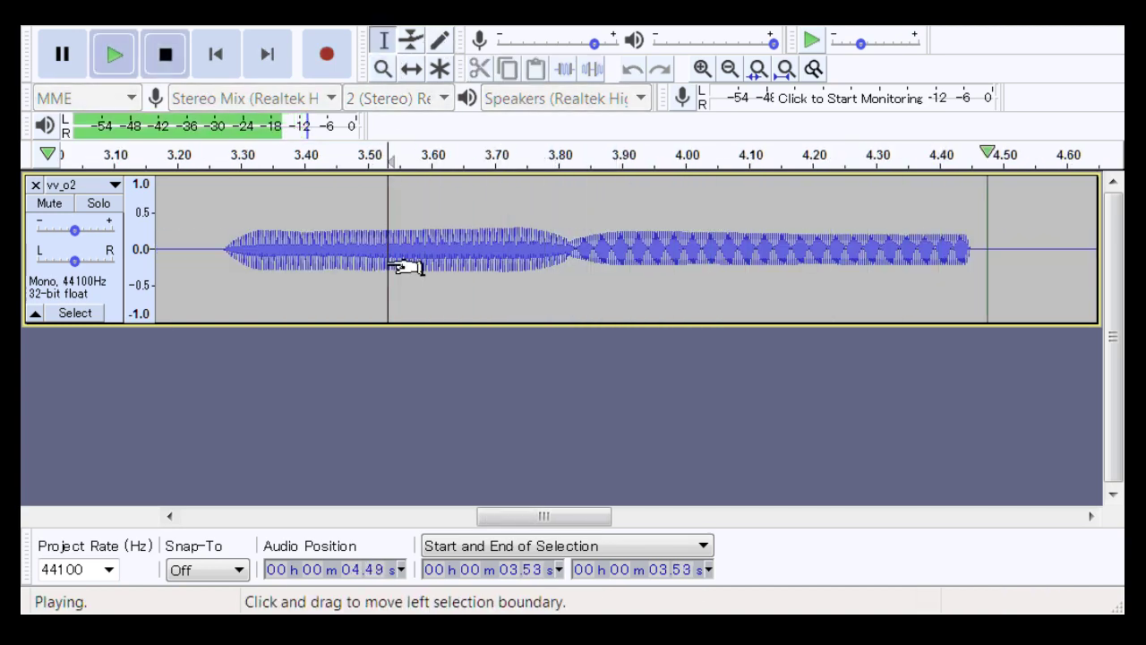
{"action": "key", "text": "space"}
{"action": "key", "text": "space"}
{"action": "key", "text": "space"}
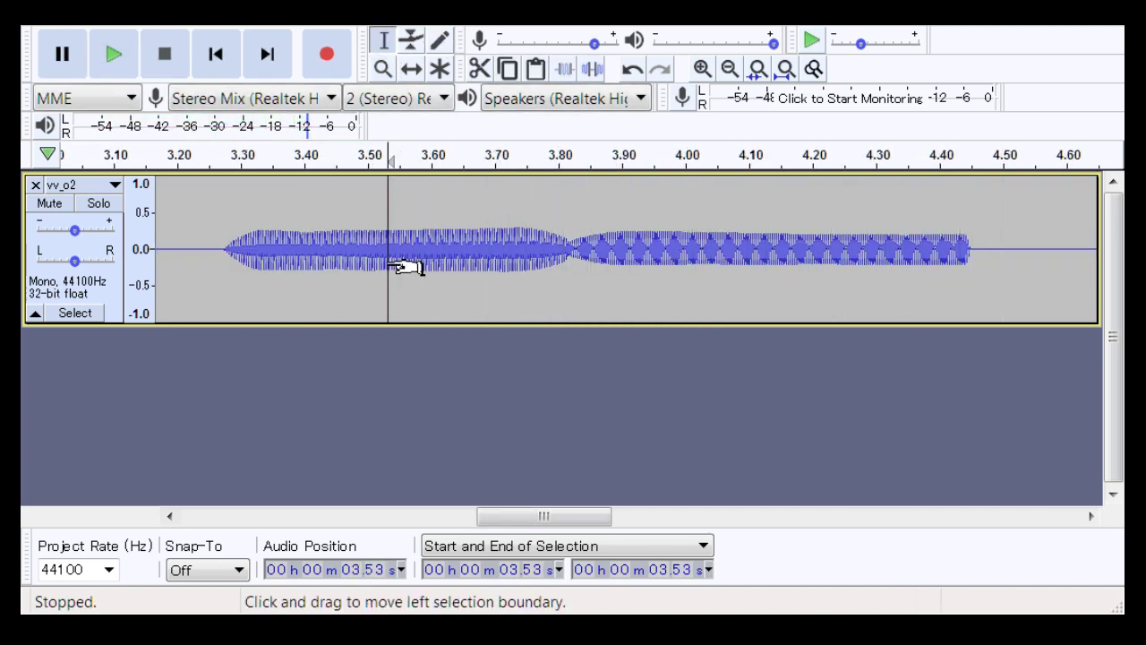
{"action": "key", "text": "space"}
{"action": "key", "text": "space"}
Cut out the quiet gap inside the fourth sound pair, from about 5.29 to 5.34 s, and play the joint from 5.24 to 5.36 s
{"action": "left_click_drag", "start_coordinate": [556, 517], "coordinate": [692, 544]}
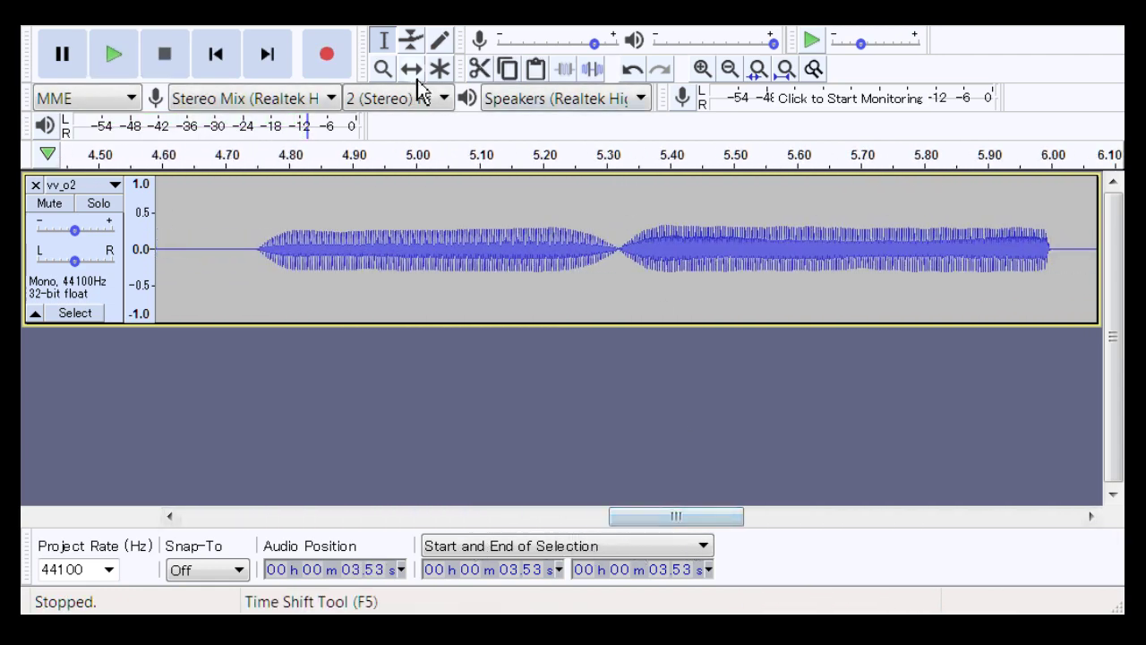
{"action": "left_click", "coordinate": [382, 69]}
{"action": "left_click_drag", "start_coordinate": [616, 265], "coordinate": [707, 256]}
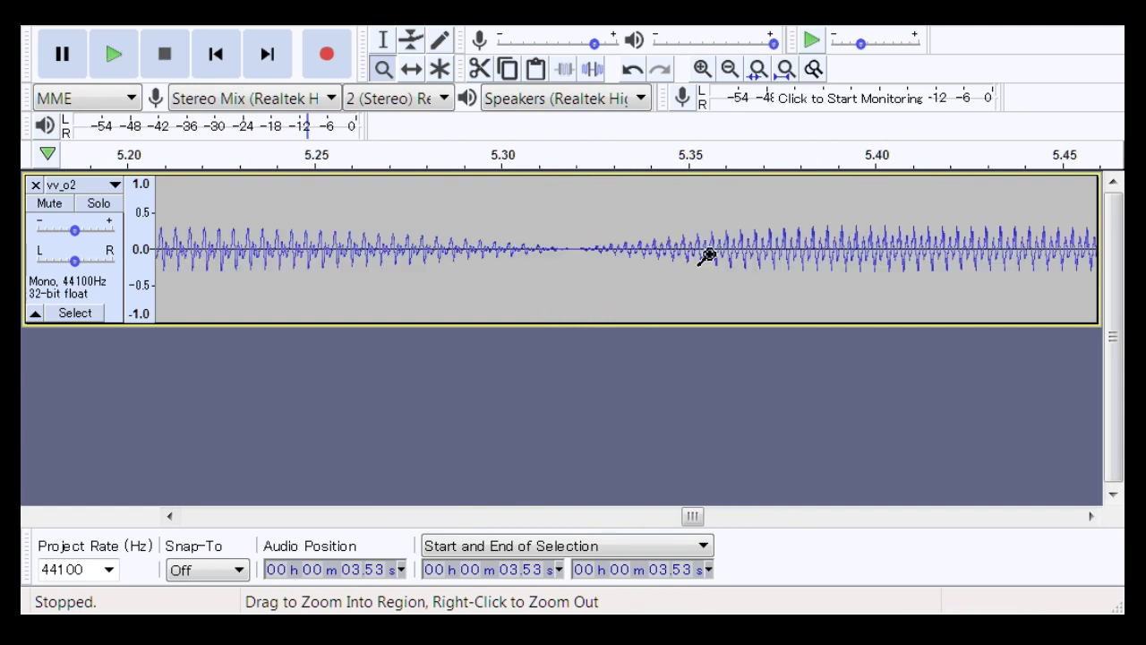
{"action": "left_click", "coordinate": [384, 41]}
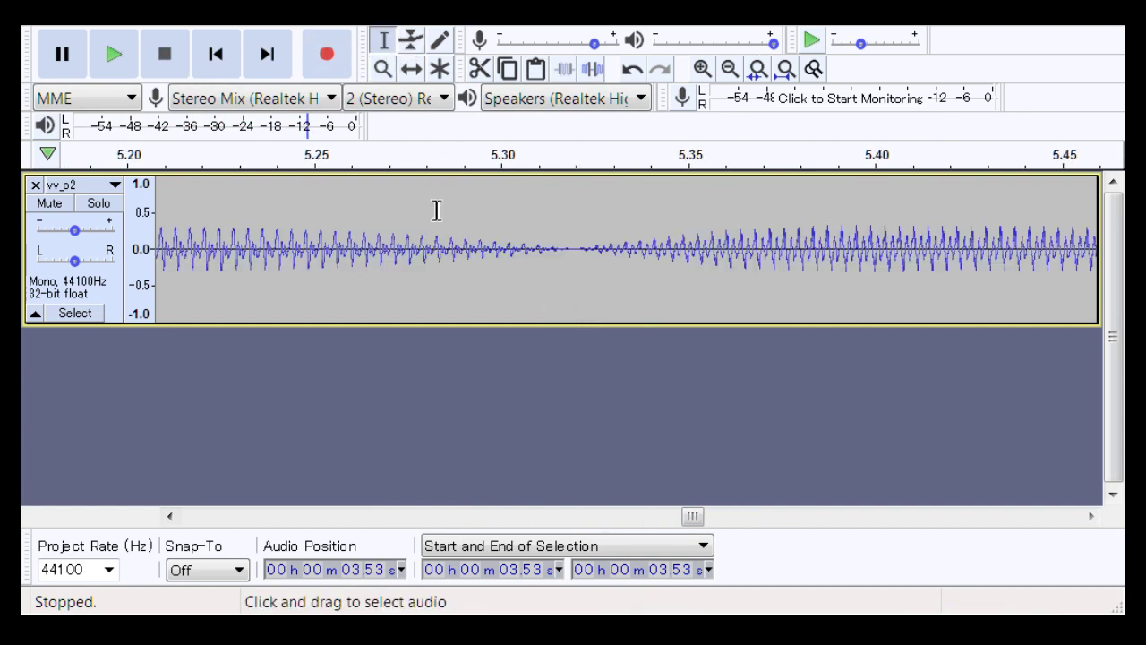
{"action": "left_click_drag", "start_coordinate": [480, 280], "coordinate": [662, 299]}
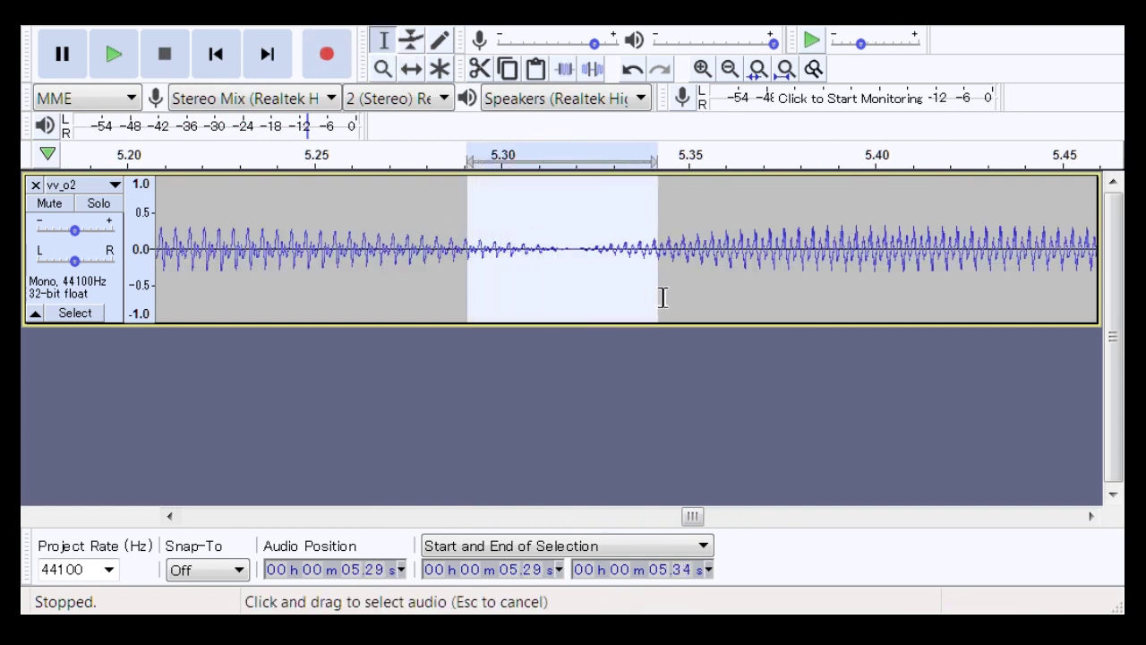
{"action": "key", "text": "Delete"}
{"action": "left_click_drag", "start_coordinate": [278, 273], "coordinate": [729, 289]}
{"action": "key", "text": "space"}
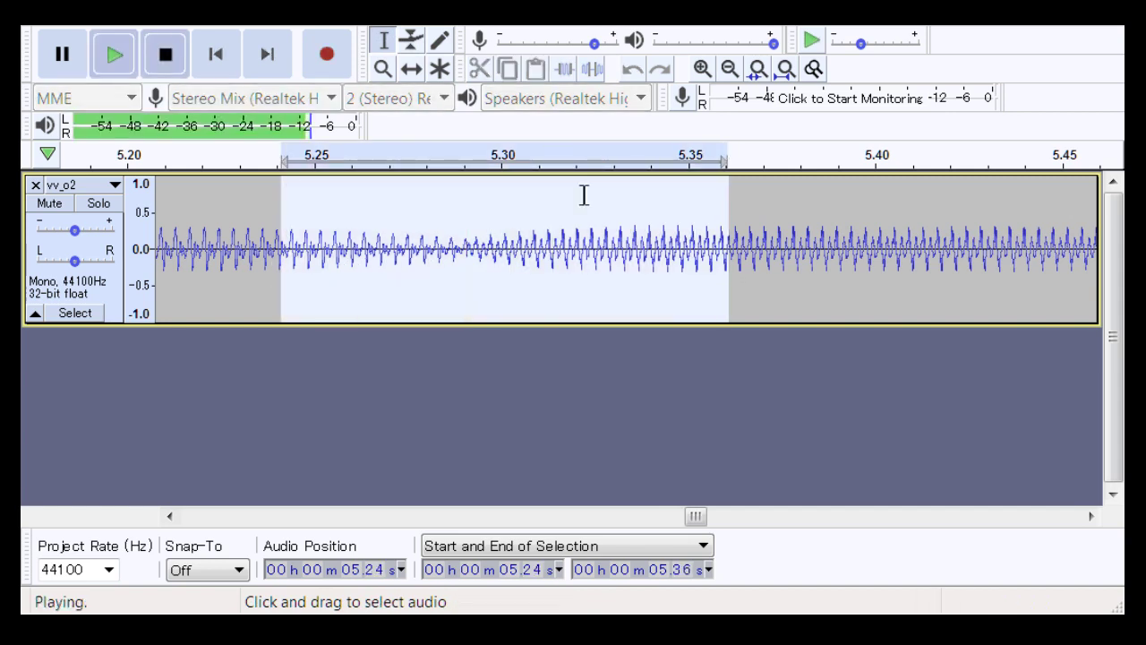
Trim two short slivers out of the fourth joint at about 5.29 s, checking the stretch from 5.26 to 5.33 s between cuts
{"action": "left_click", "coordinate": [383, 69]}
{"action": "left_click_drag", "start_coordinate": [340, 265], "coordinate": [735, 296]}
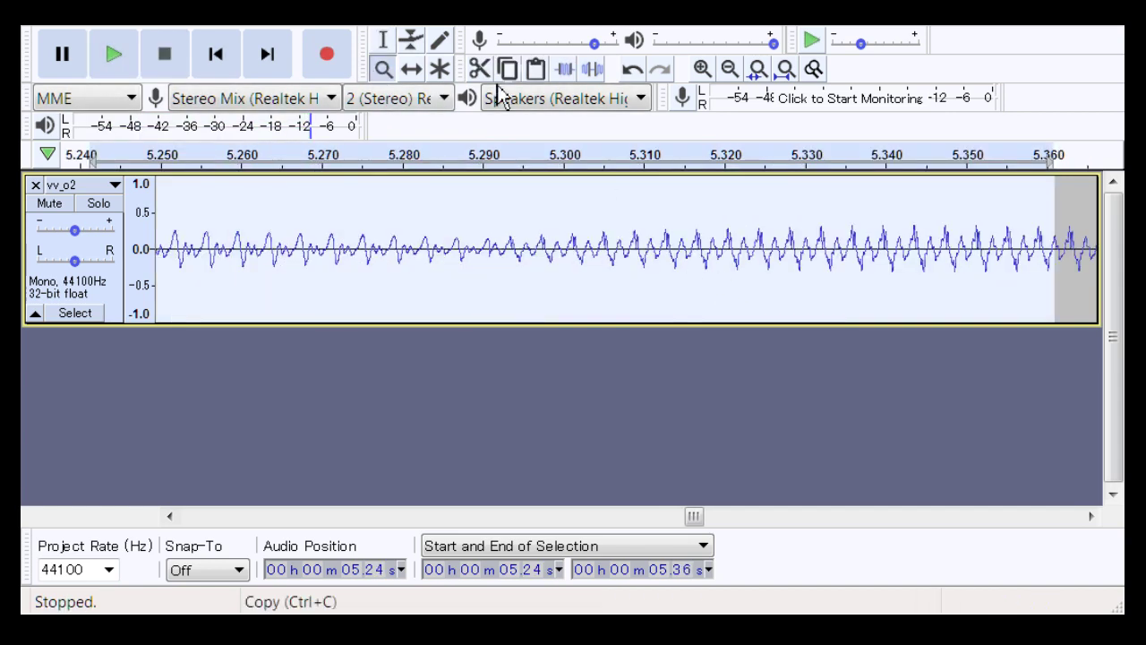
{"action": "key", "text": "F1"}
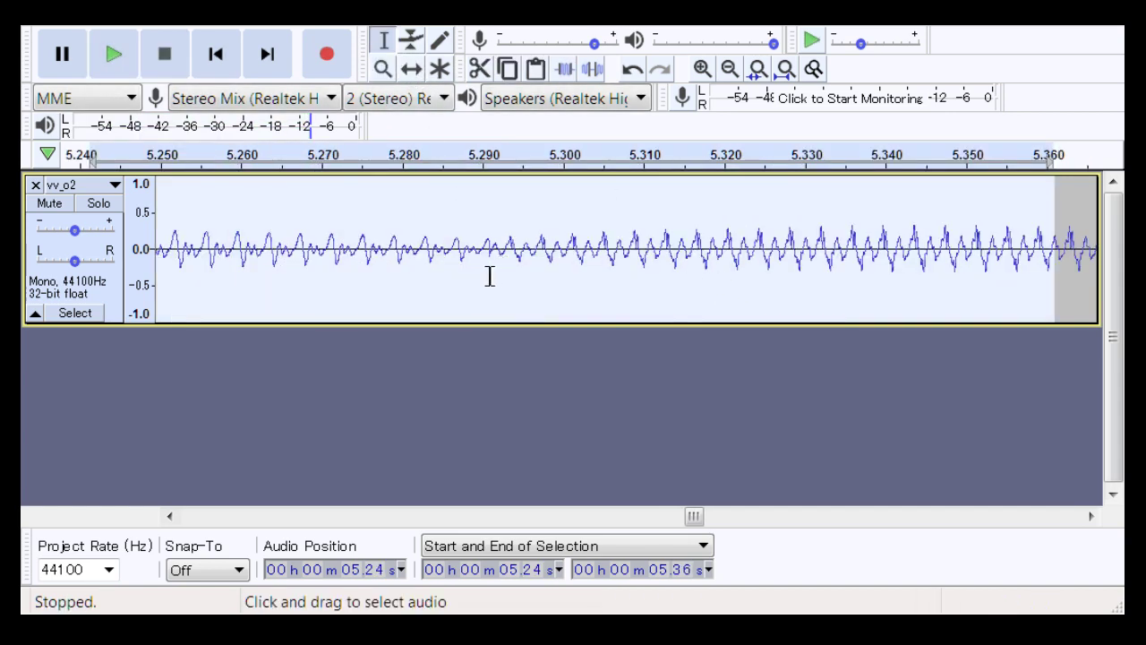
{"action": "mouse_move", "coordinate": [490, 275]}
{"action": "left_mouse_down"}
{"action": "mouse_move", "coordinate": [530, 282]}
{"action": "mouse_move", "coordinate": [476, 269]}
{"action": "left_mouse_up"}
{"action": "left_click_drag", "start_coordinate": [256, 274], "coordinate": [781, 285]}
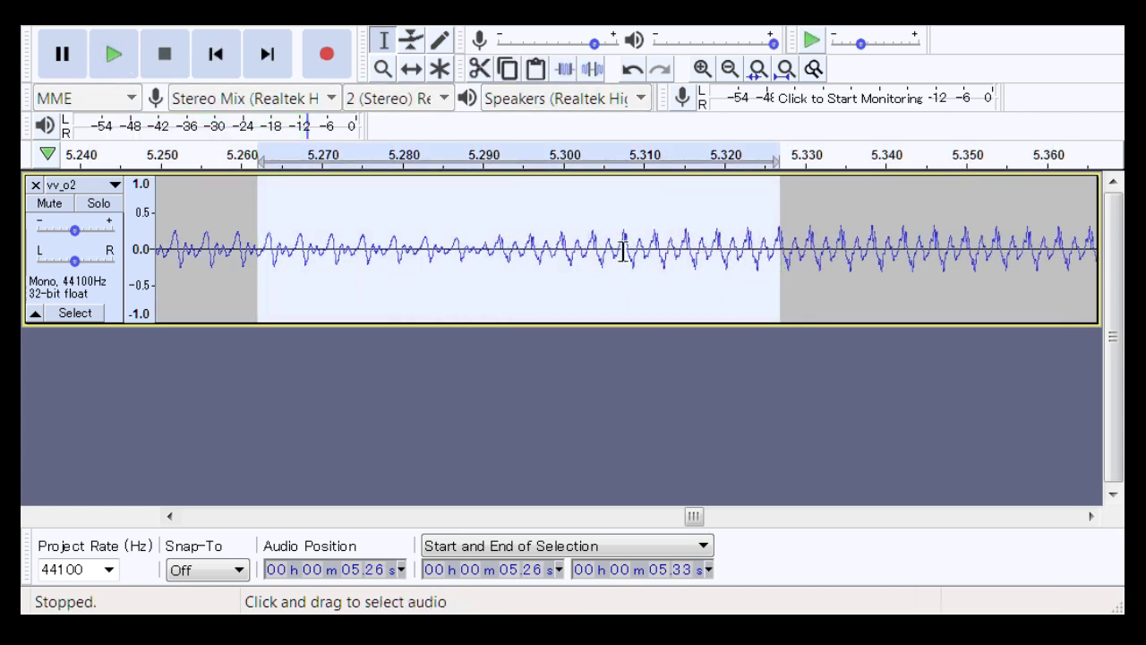
{"action": "left_click_drag", "start_coordinate": [491, 275], "coordinate": [482, 282]}
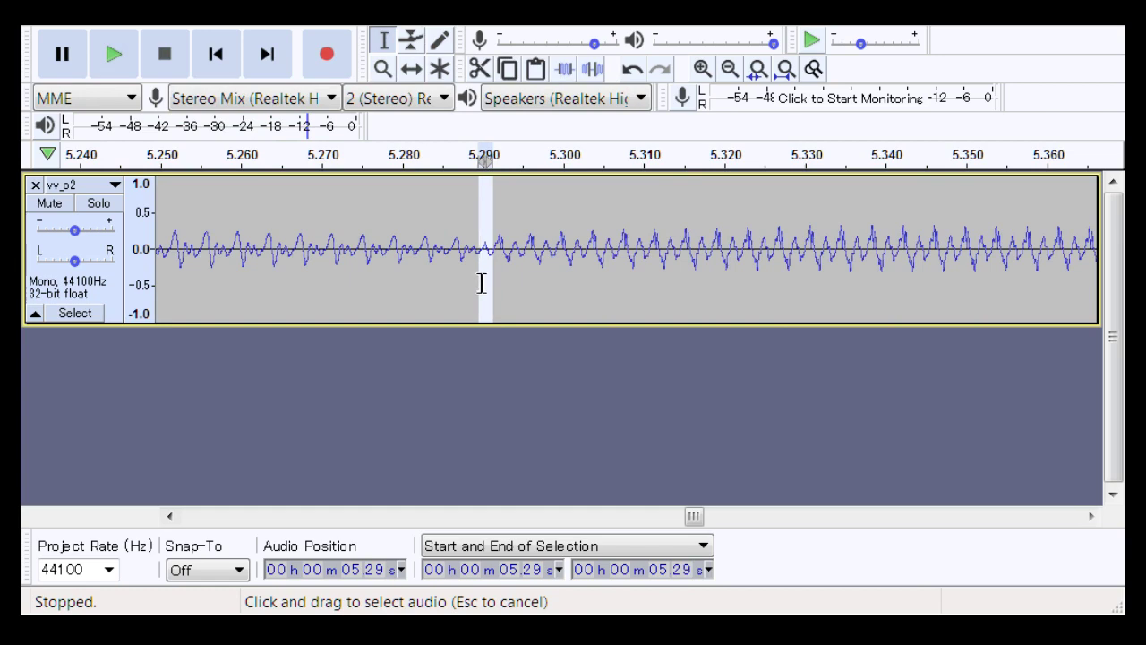
{"action": "left_click", "coordinate": [475, 284]}
Play the fourth joint from about 5.27 to 5.35 s, and with more context from 5.21 to 5.41 s
{"action": "left_click_drag", "start_coordinate": [302, 273], "coordinate": [924, 268]}
{"action": "key", "text": "space"}
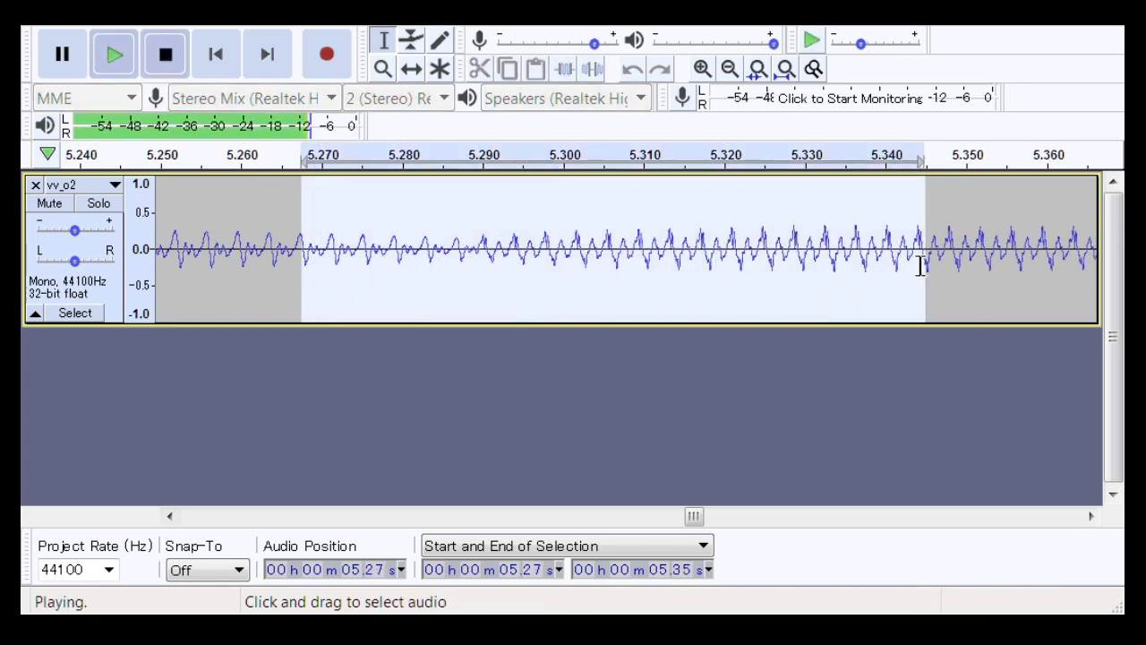
{"action": "left_click", "coordinate": [382, 69]}
{"action": "left_click", "coordinate": [504, 262]}
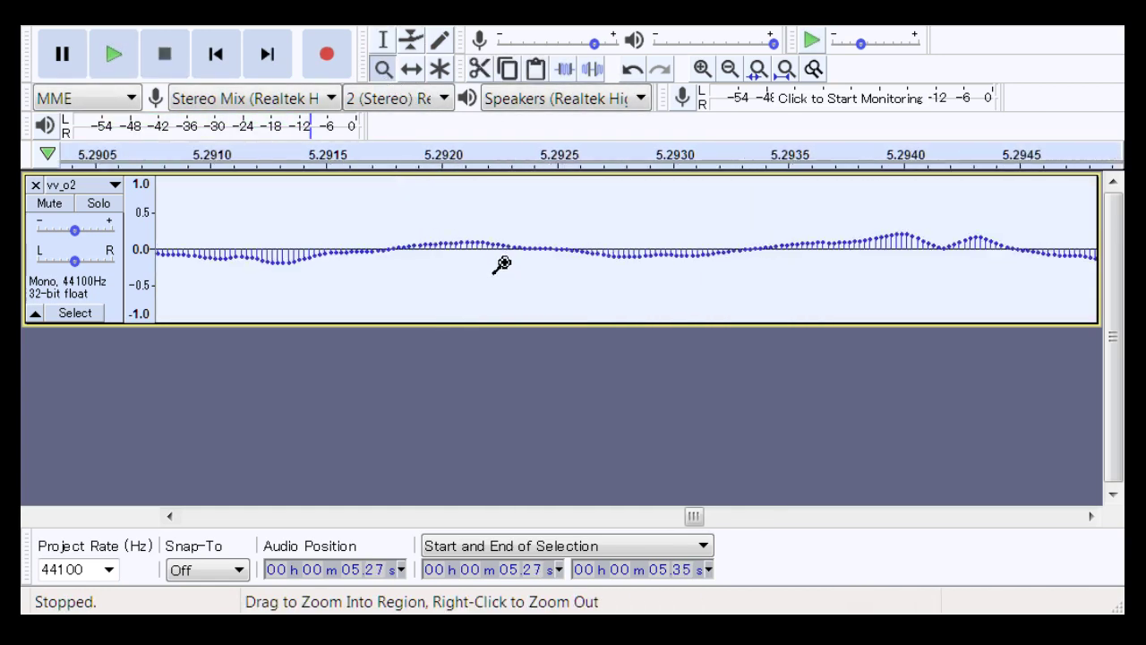
{"action": "right_click", "coordinate": [502, 263]}
{"action": "right_click", "coordinate": [502, 264]}
{"action": "right_click", "coordinate": [502, 263]}
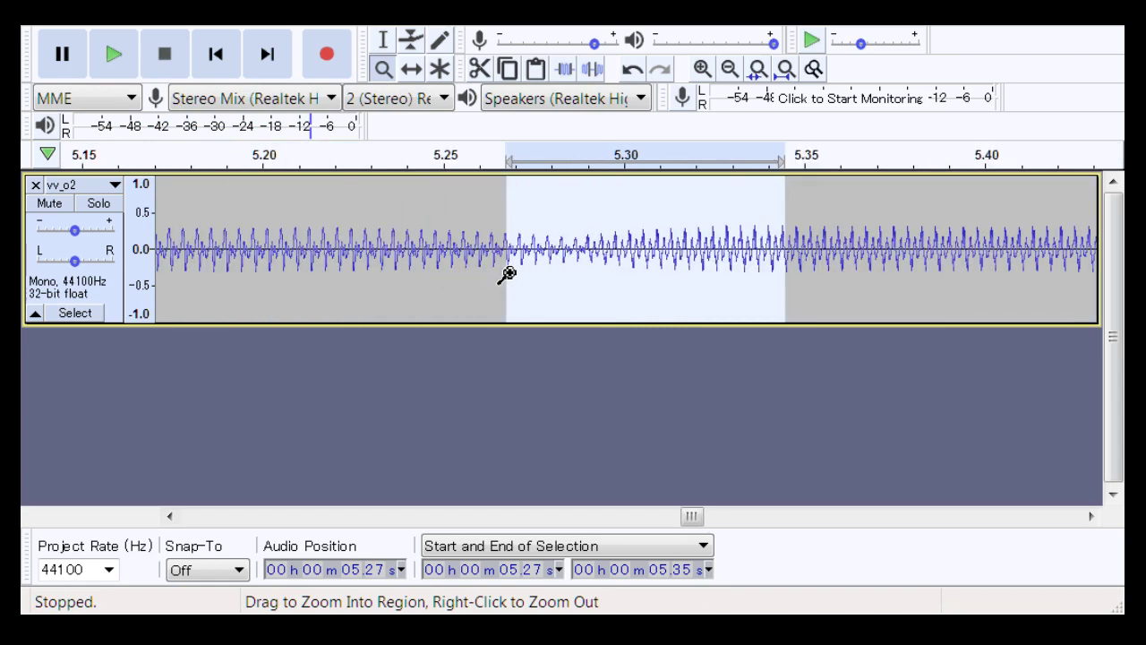
{"action": "left_click", "coordinate": [385, 40]}
{"action": "left_click_drag", "start_coordinate": [302, 251], "coordinate": [1030, 251]}
{"action": "key", "text": "space"}
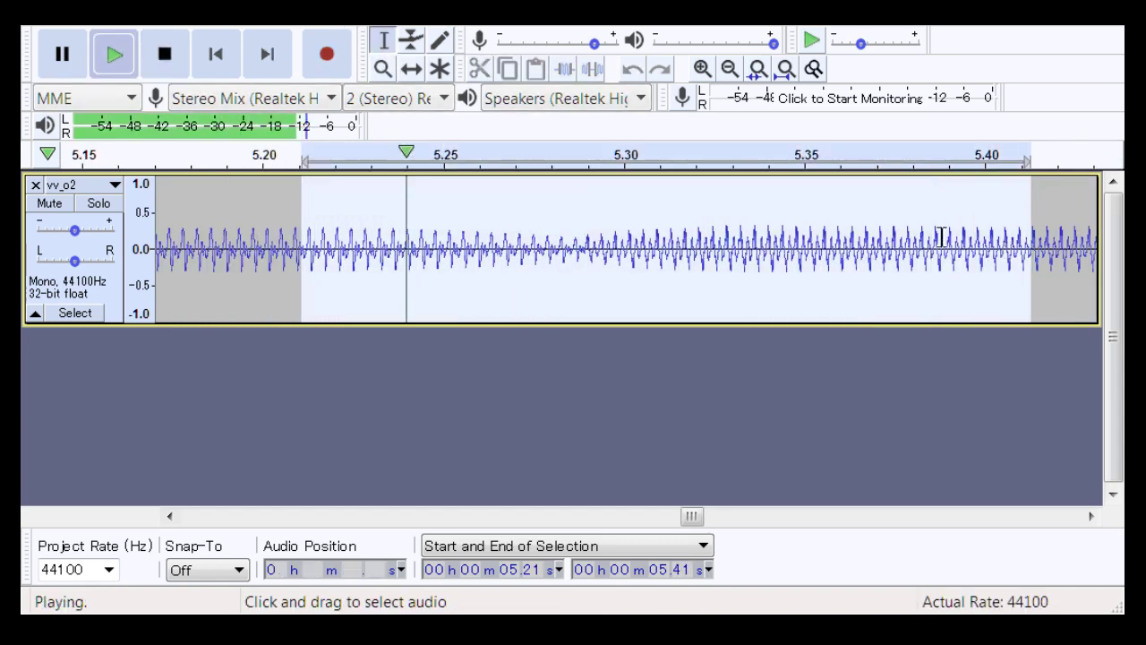
Play the fourth transition from about 5.21 to 5.48 s
{"action": "left_click", "coordinate": [382, 69]}
{"action": "right_click", "coordinate": [486, 258]}
{"action": "right_click", "coordinate": [487, 258]}
{"action": "left_click", "coordinate": [384, 40]}
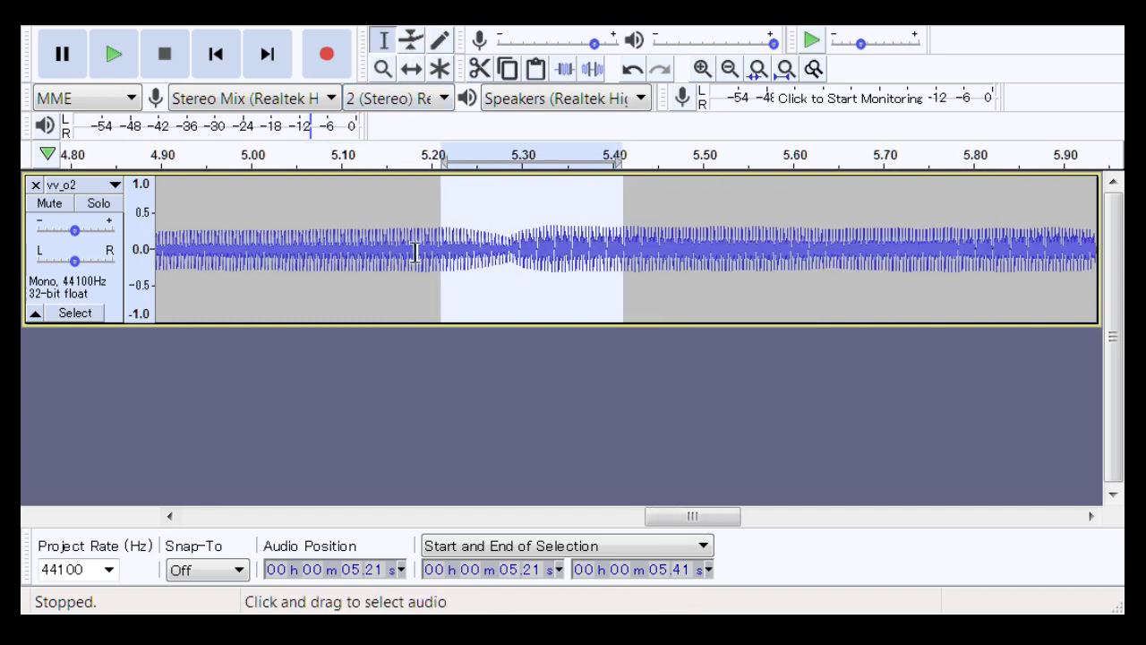
{"action": "left_click_drag", "start_coordinate": [624, 251], "coordinate": [685, 251]}
{"action": "key", "text": "space"}
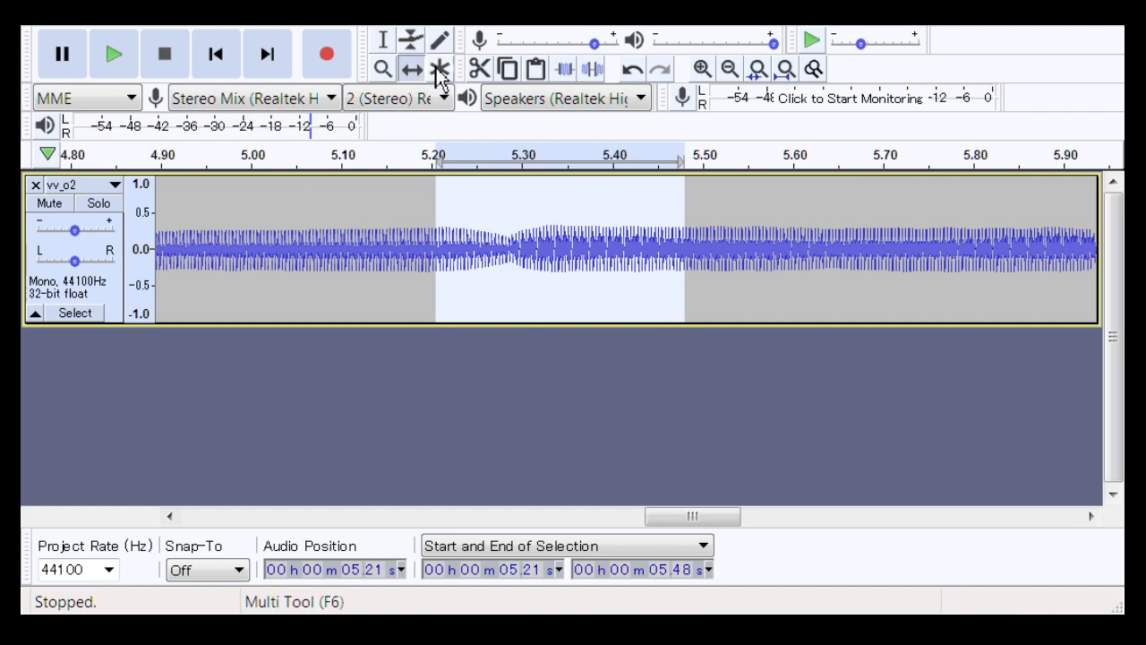
Shape the amplitude envelope around the fourth joint into a dip from about 5.06 to 5.42 s, lowest at about 5.27 s
{"action": "left_click", "coordinate": [418, 44]}
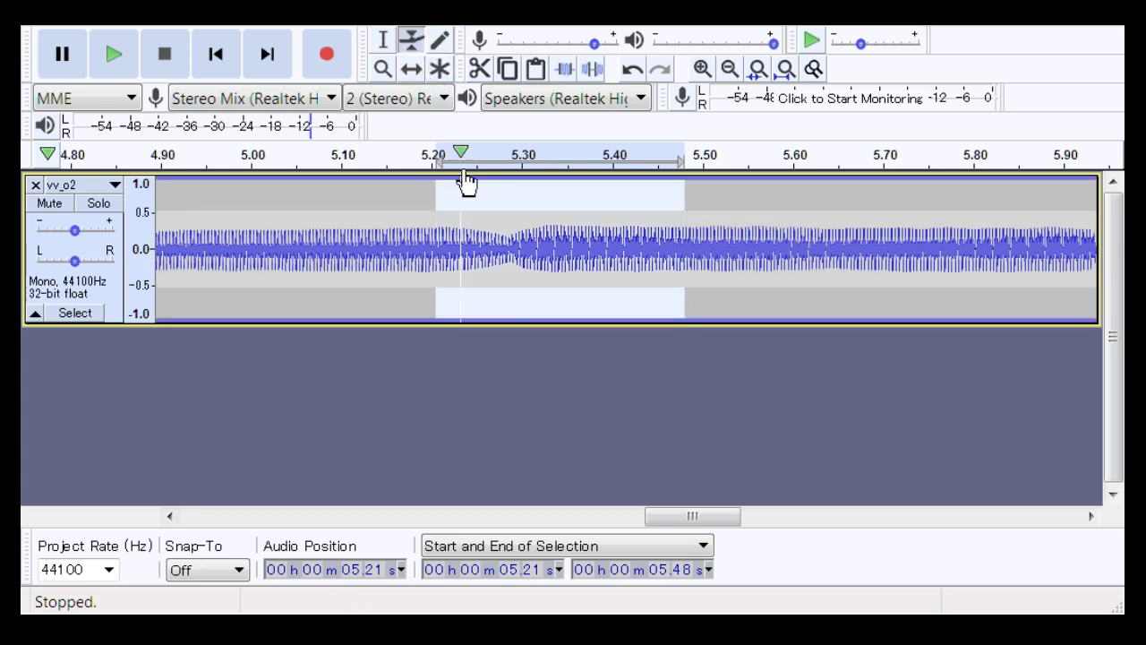
{"action": "left_click", "coordinate": [592, 315]}
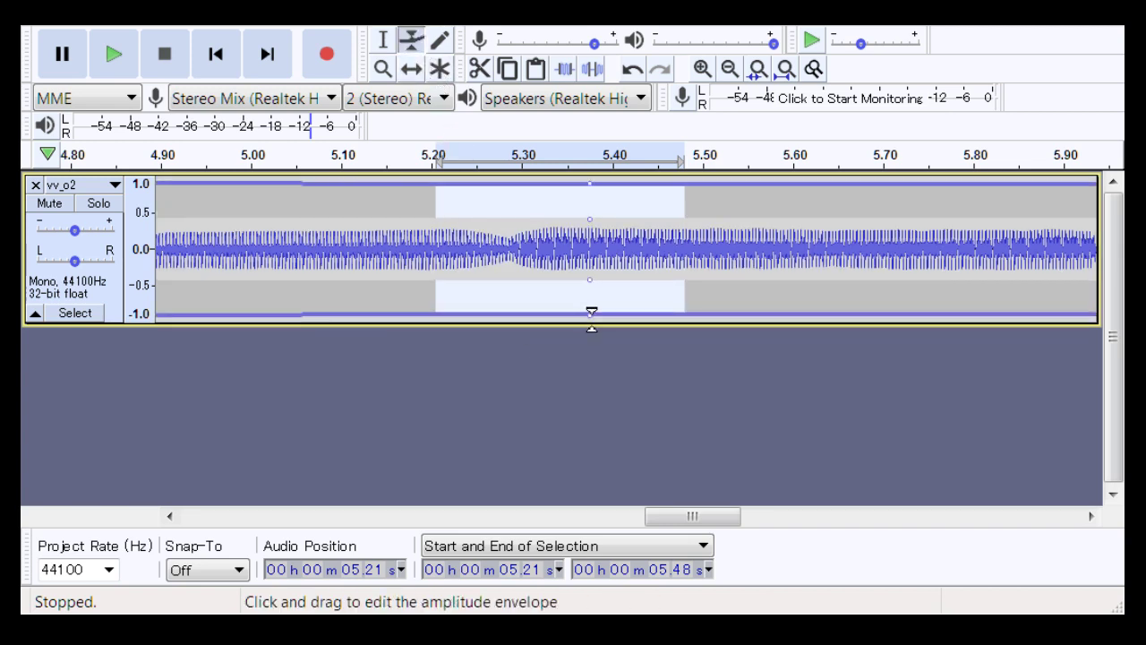
{"action": "left_click_drag", "start_coordinate": [589, 315], "coordinate": [498, 300]}
{"action": "left_click_drag", "start_coordinate": [379, 295], "coordinate": [302, 328]}
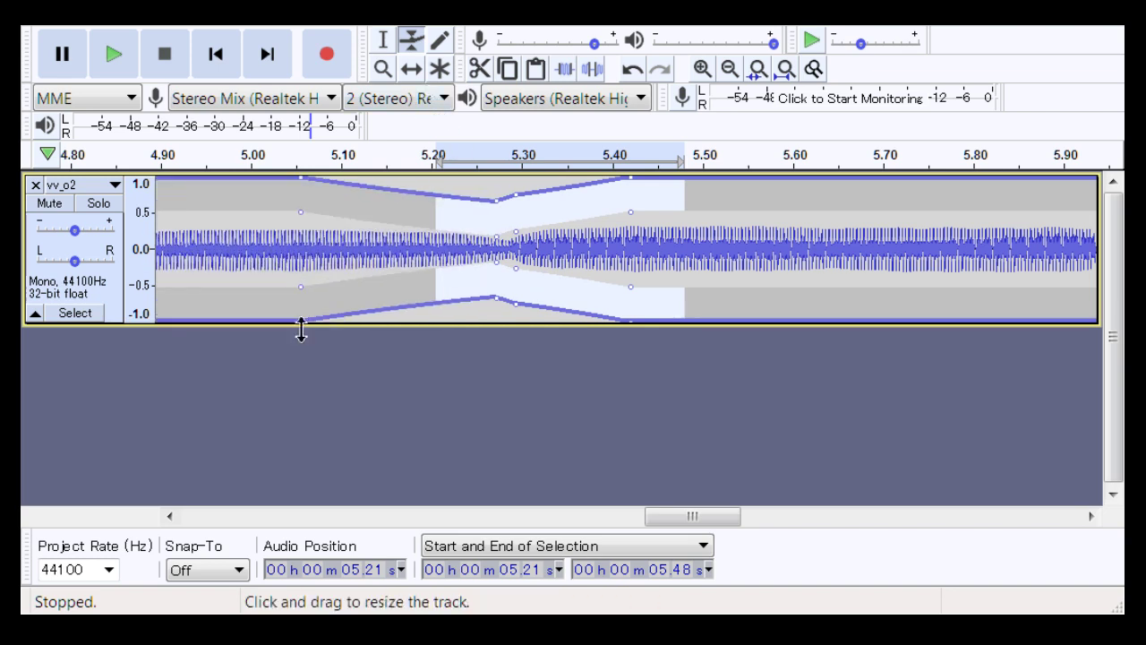
Play the envelope-shaped fourth transition from about 4.99 to 5.73 s
{"action": "left_click", "coordinate": [382, 40]}
{"action": "left_click_drag", "start_coordinate": [243, 269], "coordinate": [910, 278]}
{"action": "key", "text": "space"}
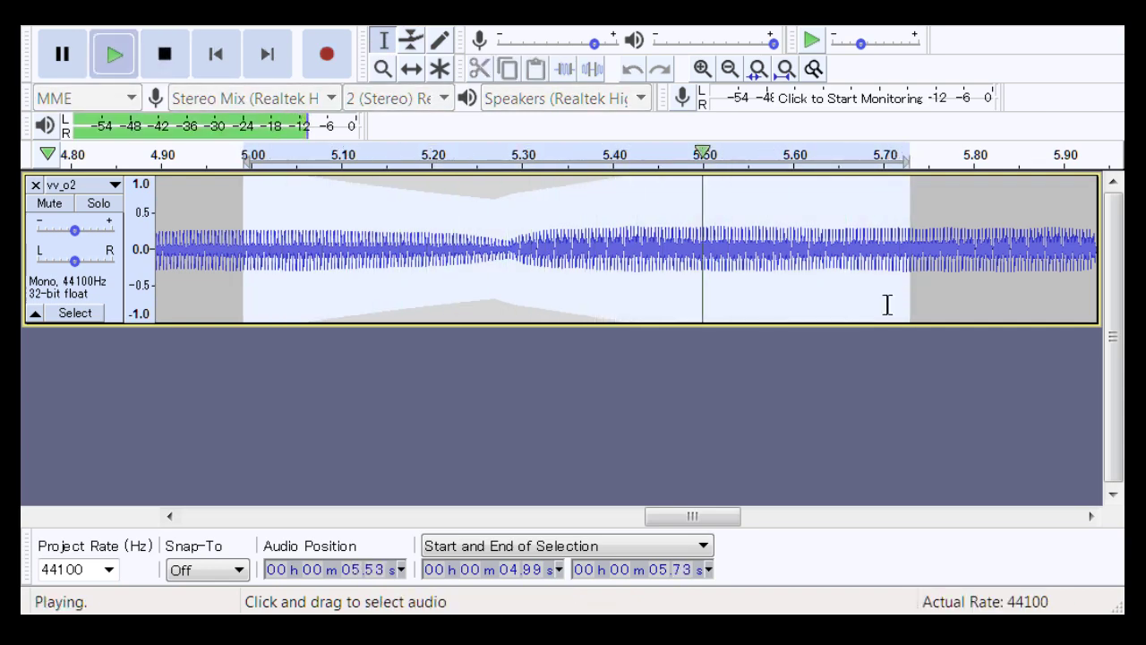
{"action": "key", "text": "space"}
Cut out the quiet gap inside the fifth sound pair, from about 6.76 to 6.79 s
{"action": "left_click_drag", "start_coordinate": [726, 517], "coordinate": [853, 525]}
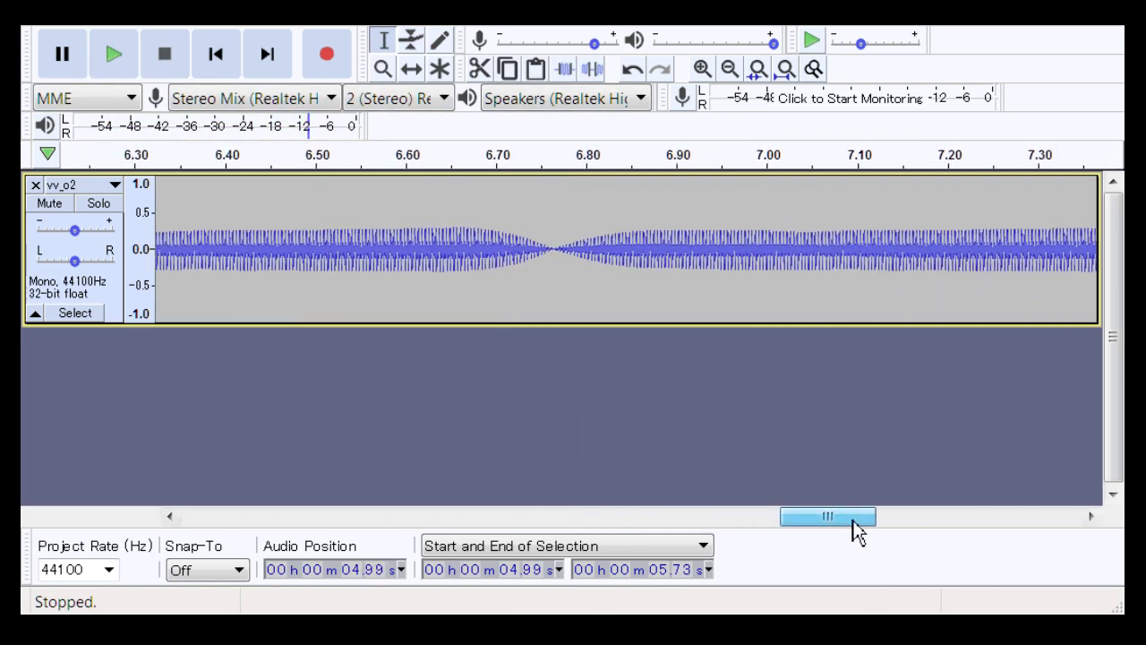
{"action": "left_click", "coordinate": [383, 71]}
{"action": "left_click_drag", "start_coordinate": [712, 292], "coordinate": [711, 292]}
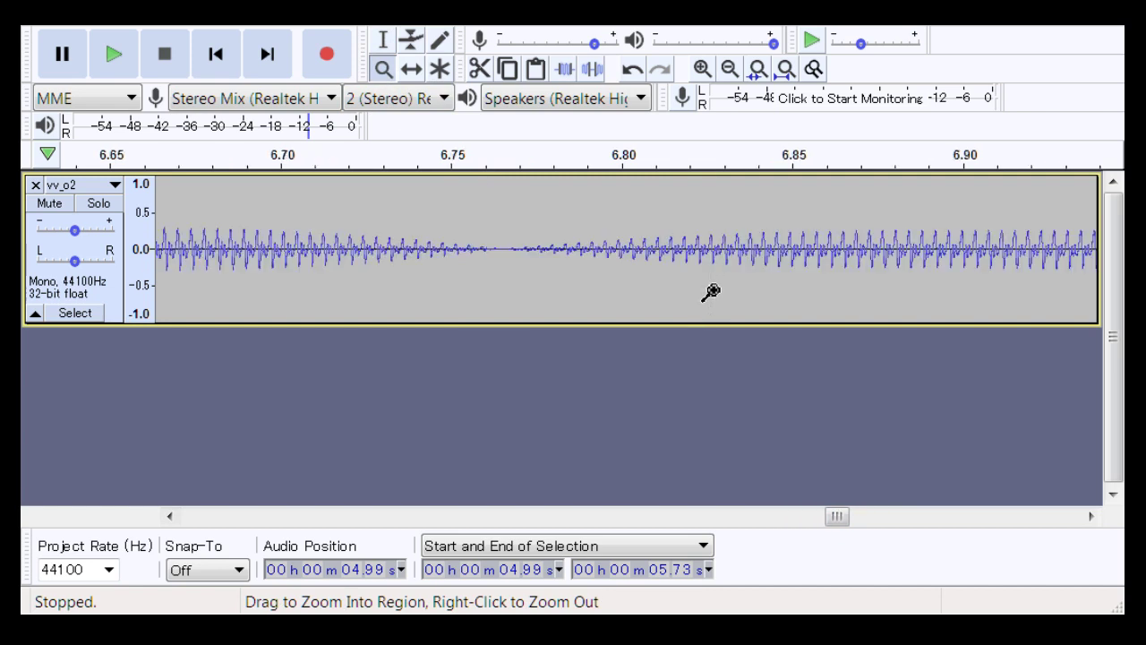
{"action": "left_click", "coordinate": [383, 40]}
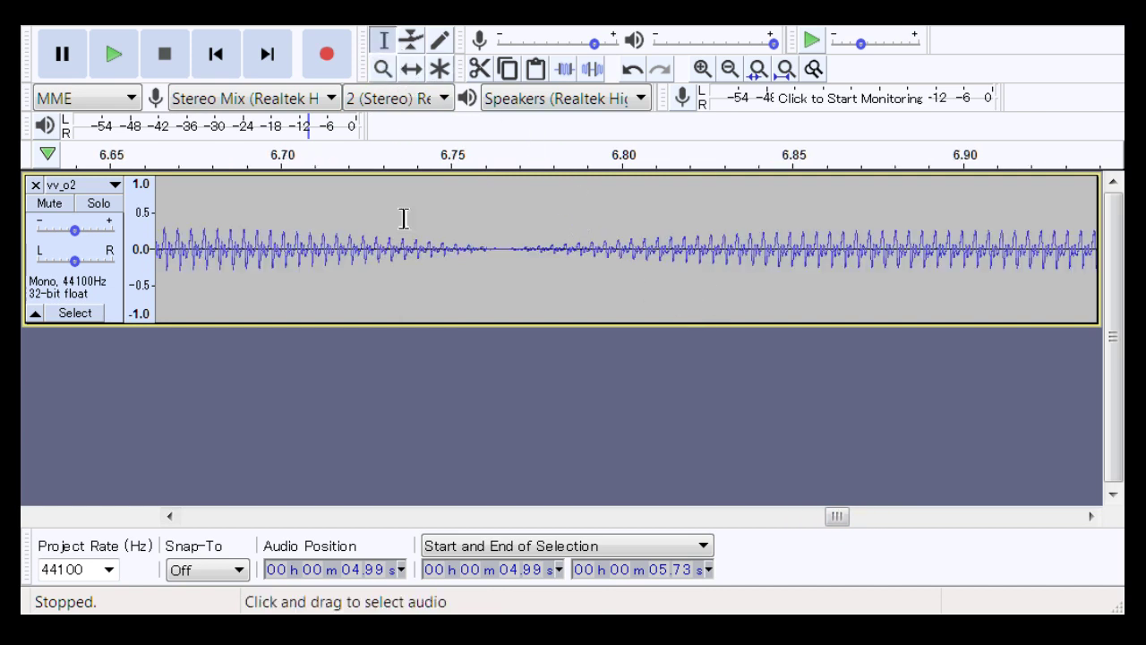
{"action": "left_click", "coordinate": [384, 73]}
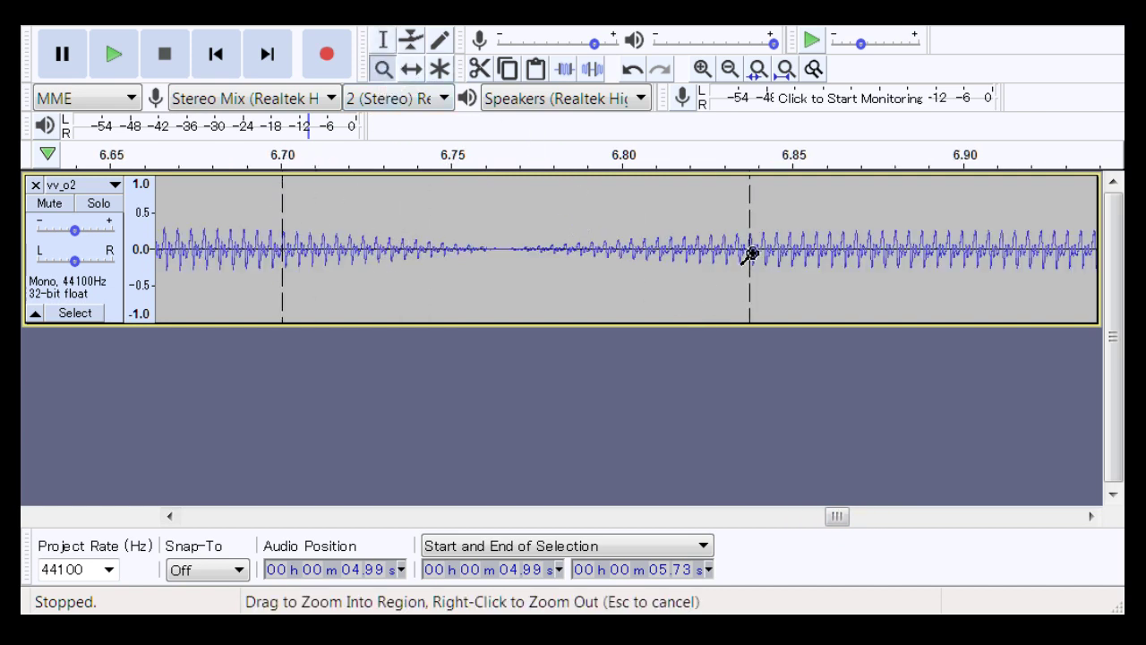
{"action": "left_click_drag", "start_coordinate": [750, 255], "coordinate": [748, 256]}
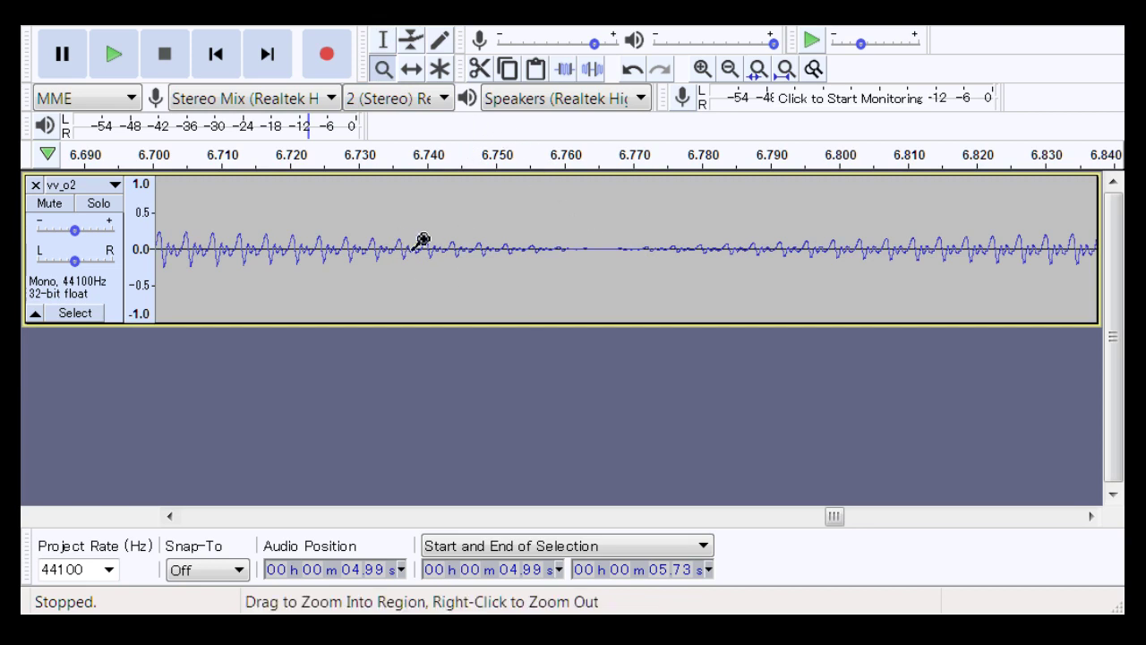
{"action": "left_click_drag", "start_coordinate": [883, 255], "coordinate": [882, 256]}
{"action": "right_click", "coordinate": [327, 251]}
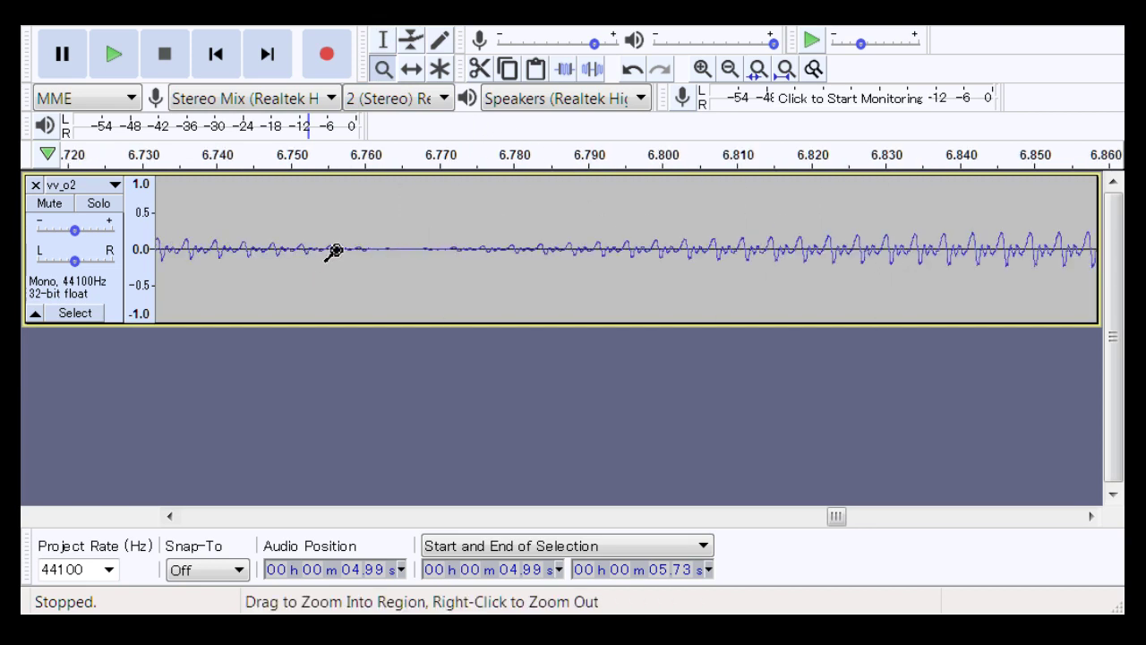
{"action": "left_click", "coordinate": [384, 41]}
{"action": "left_click_drag", "start_coordinate": [338, 278], "coordinate": [624, 285]}
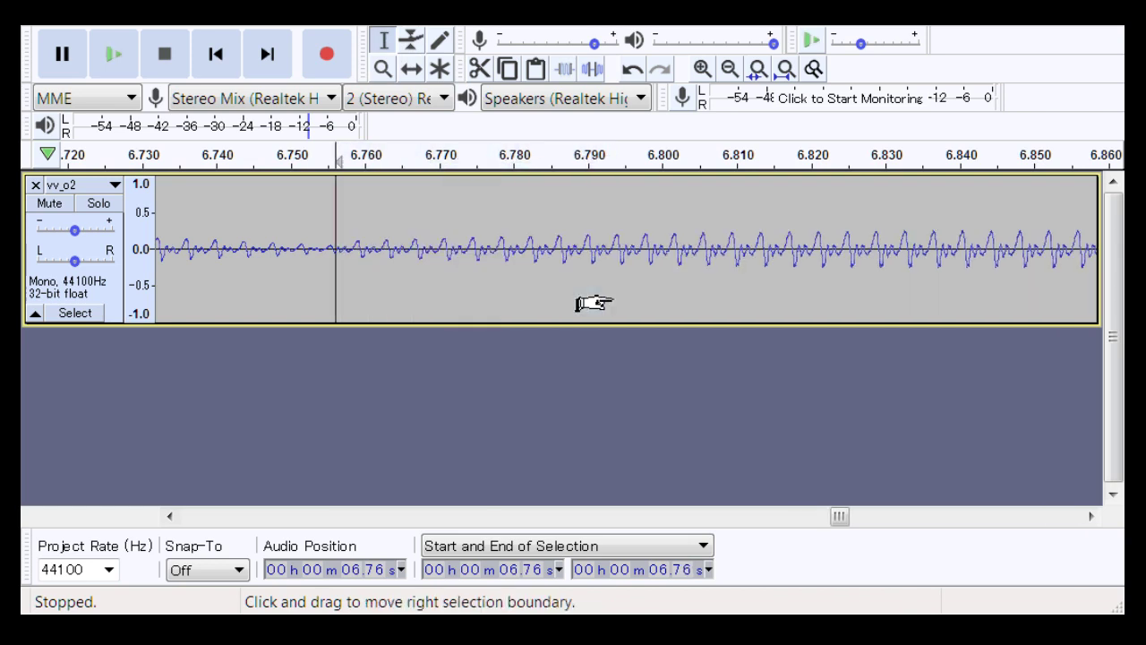
Play the fifth joint from about 6.74 to 6.80 s and examine its waveform up close
{"action": "left_click_drag", "start_coordinate": [197, 269], "coordinate": [663, 251]}
{"action": "key", "text": "space"}
{"action": "left_click", "coordinate": [384, 69]}
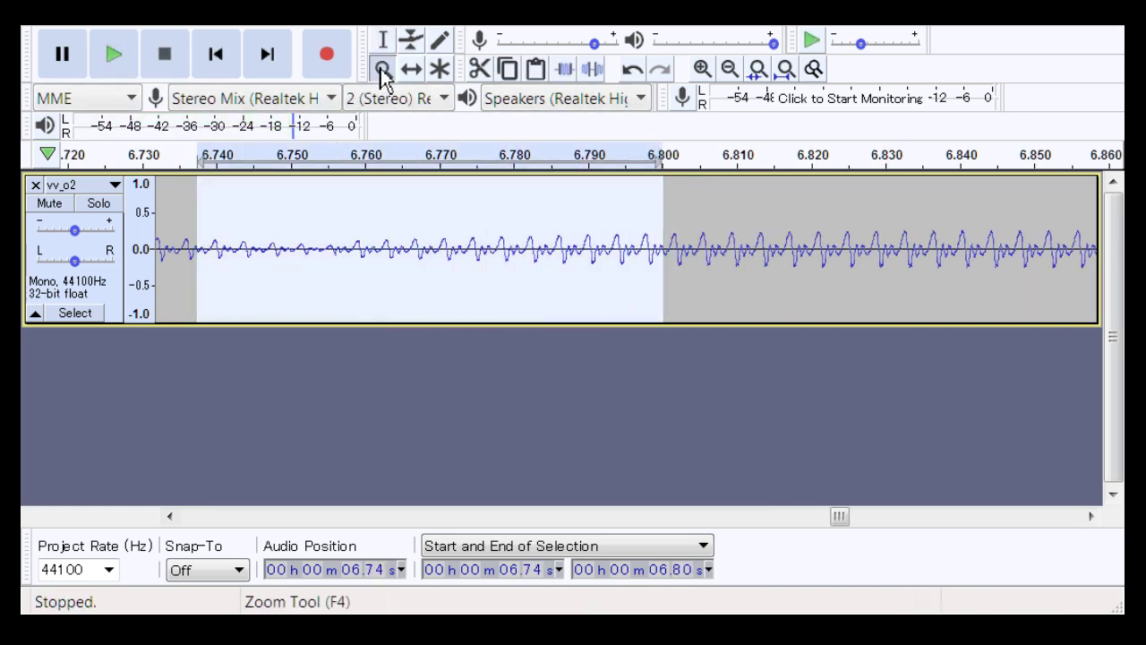
{"action": "left_click_drag", "start_coordinate": [223, 235], "coordinate": [558, 236]}
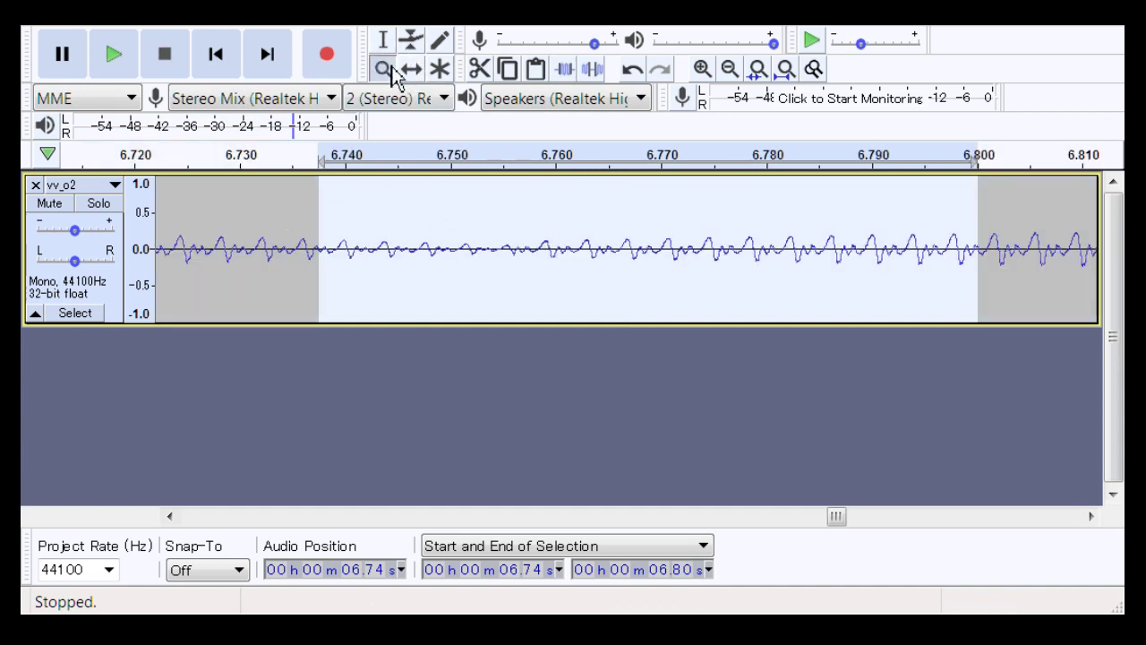
{"action": "right_click", "coordinate": [474, 247]}
{"action": "right_click", "coordinate": [474, 247]}
{"action": "right_click", "coordinate": [474, 247]}
{"action": "right_click", "coordinate": [474, 247]}
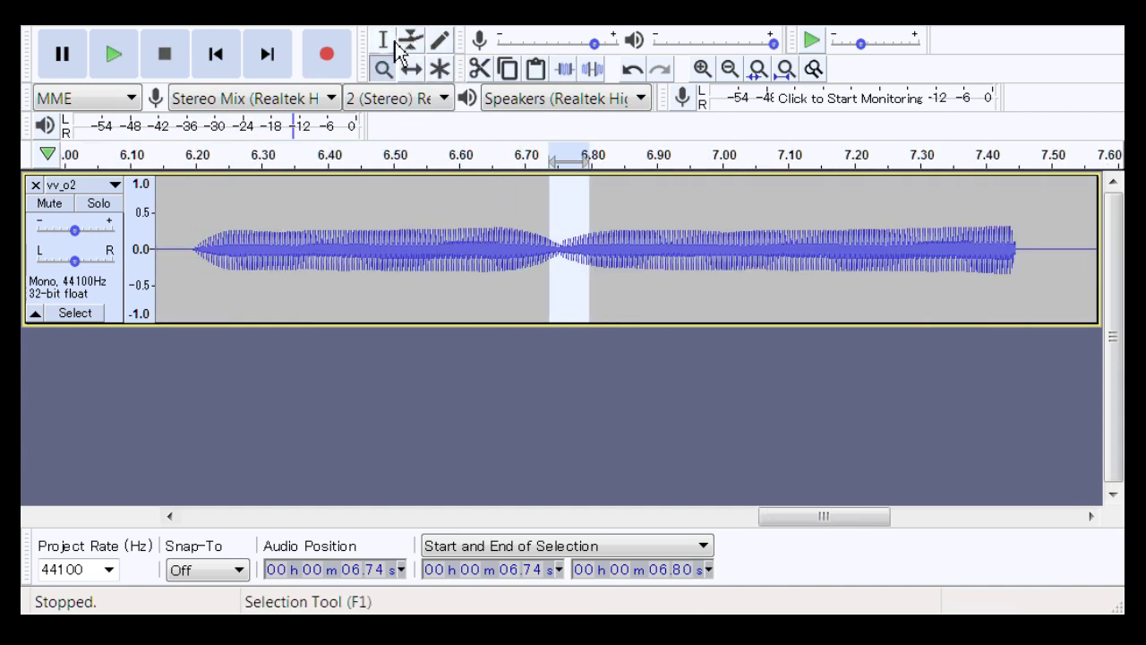
Play the fifth transition repeatedly with wider context, from about 6.55 to 7.01 s
{"action": "left_click_drag", "start_coordinate": [315, 236], "coordinate": [819, 241]}
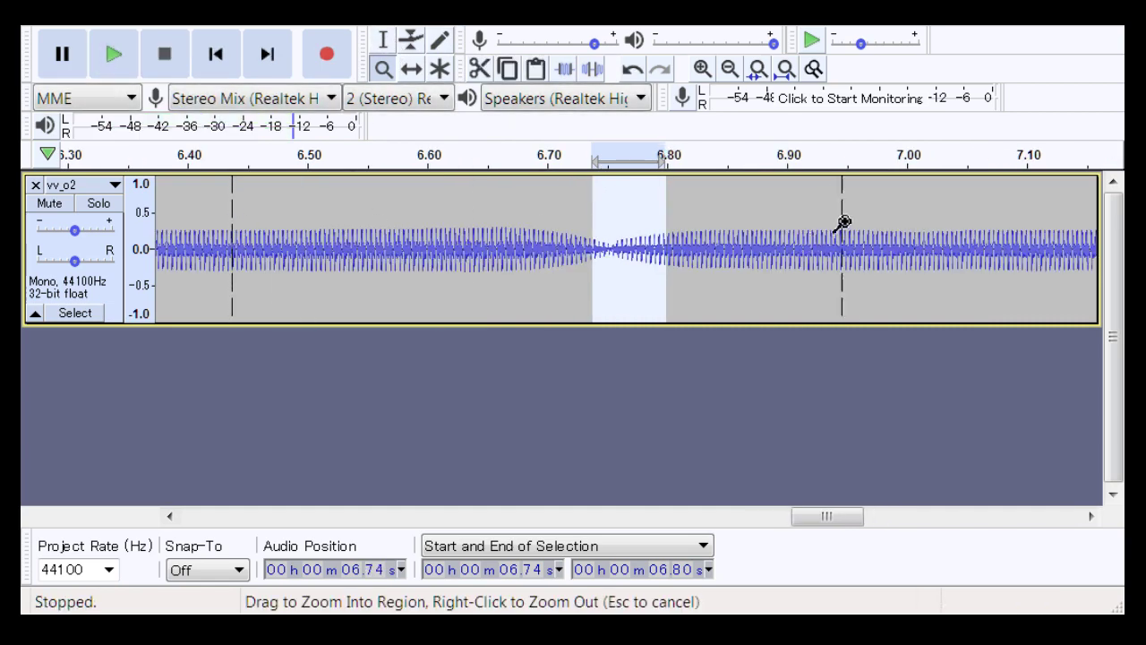
{"action": "right_click", "coordinate": [814, 243]}
{"action": "right_click", "coordinate": [800, 248]}
{"action": "right_click", "coordinate": [801, 248]}
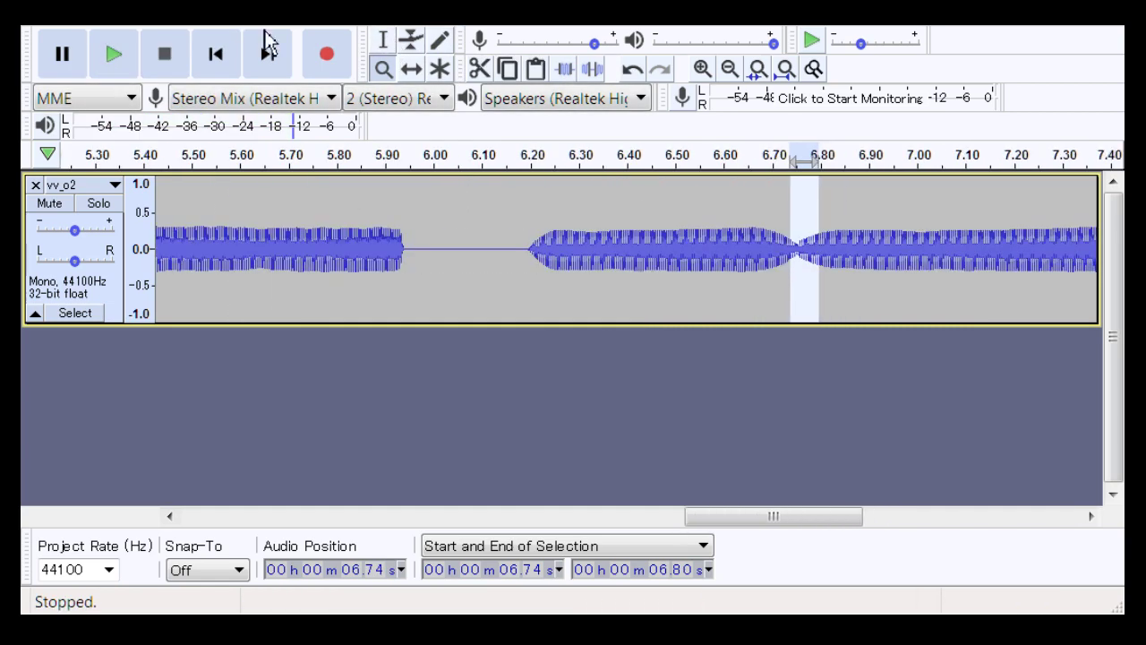
{"action": "left_click", "coordinate": [382, 41]}
{"action": "left_click_drag", "start_coordinate": [699, 234], "coordinate": [923, 255]}
{"action": "key", "text": "space"}
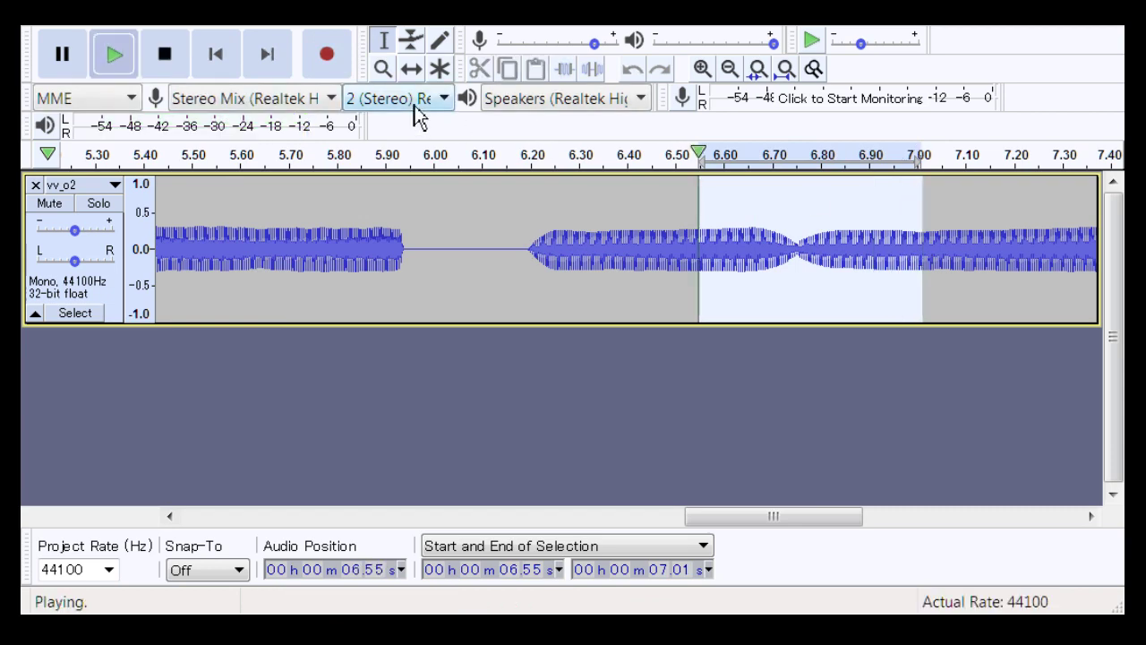
{"action": "left_click", "coordinate": [382, 69]}
{"action": "right_click", "coordinate": [811, 260]}
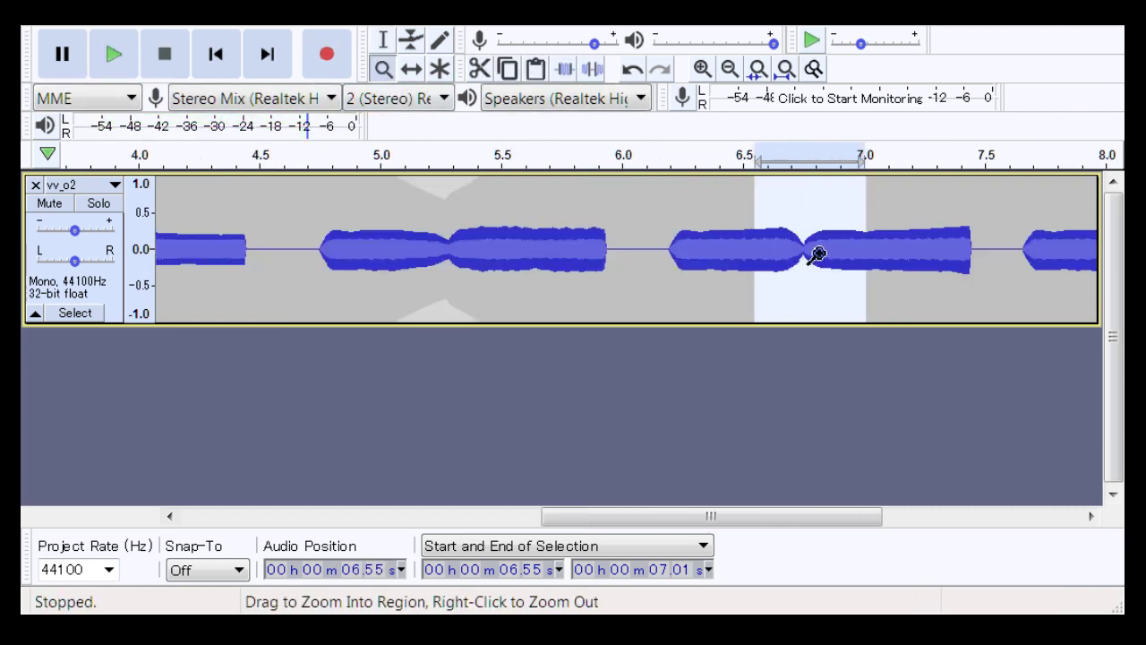
{"action": "left_click", "coordinate": [817, 255]}
{"action": "left_click", "coordinate": [817, 254]}
{"action": "left_click", "coordinate": [814, 256]}
{"action": "key", "text": "space"}
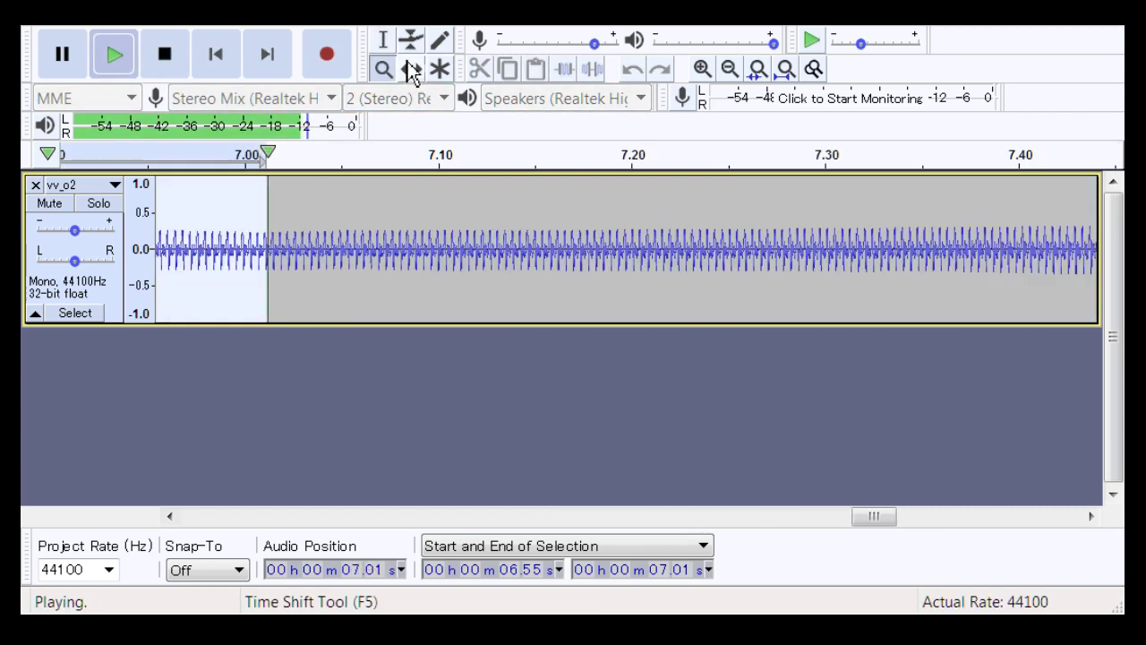
Shape the fifth joint's amplitude envelope to fall gradually from about 6.56 to 6.74 s and recover by about 6.77 s
{"action": "left_click", "coordinate": [410, 41]}
{"action": "left_click_drag", "start_coordinate": [891, 519], "coordinate": [841, 535]}
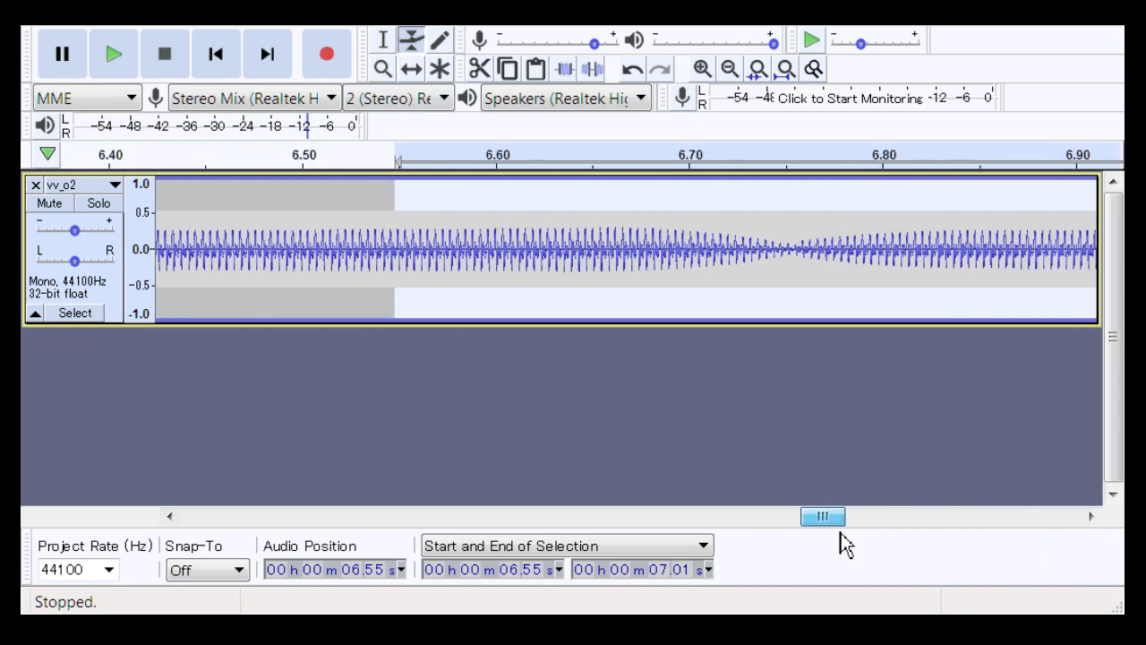
{"action": "left_click", "coordinate": [797, 312]}
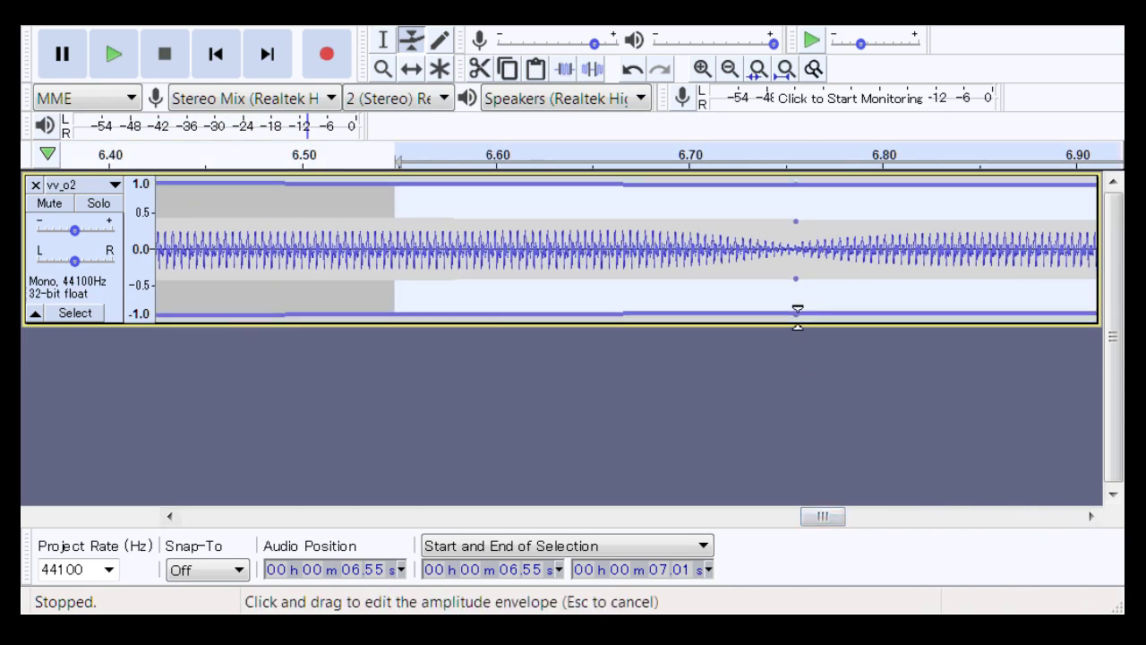
{"action": "left_click", "coordinate": [606, 313]}
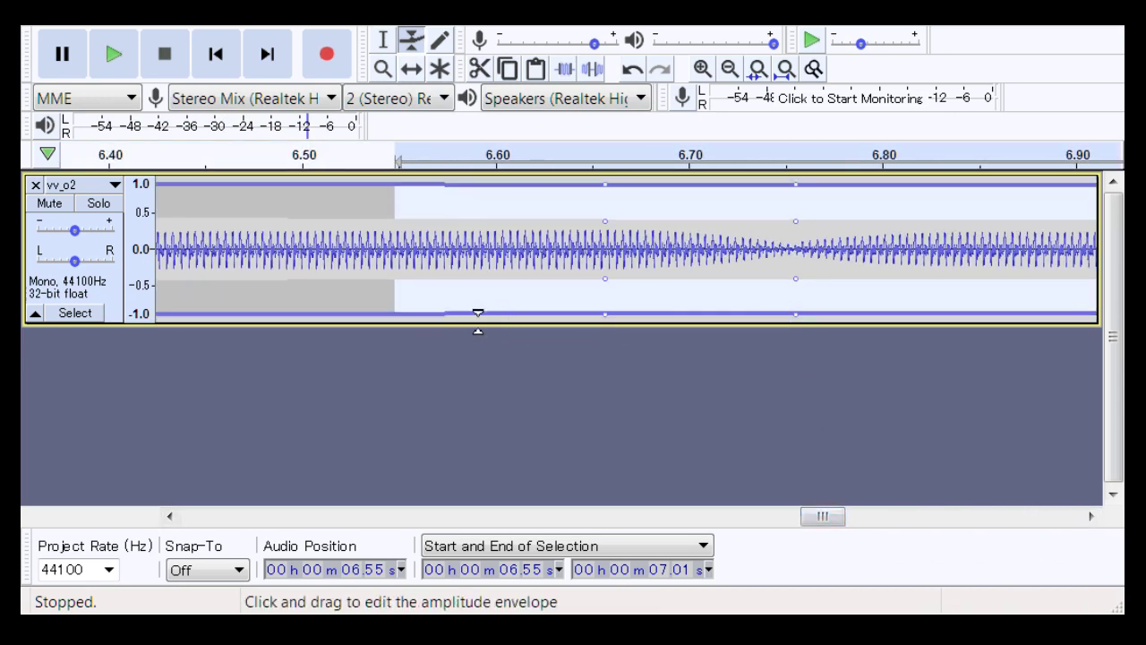
{"action": "left_click_drag", "start_coordinate": [431, 314], "coordinate": [424, 340]}
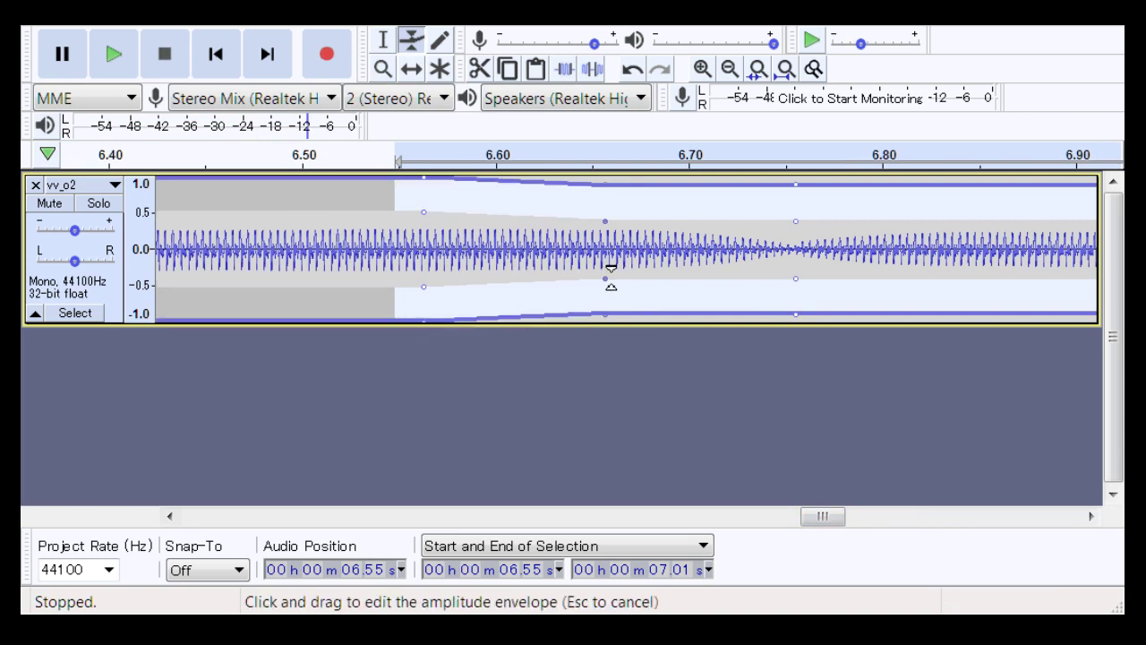
{"action": "left_click_drag", "start_coordinate": [611, 269], "coordinate": [822, 291]}
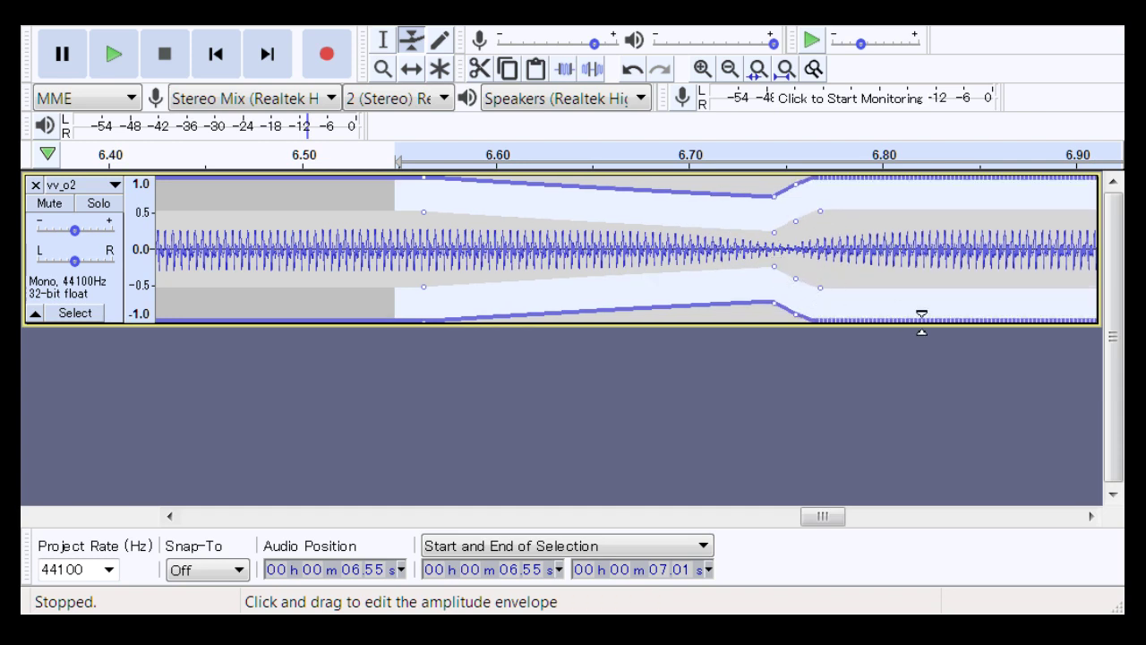
{"action": "key", "text": "ctrl+z"}
{"action": "left_click_drag", "start_coordinate": [883, 312], "coordinate": [895, 320]}
{"action": "left_click_drag", "start_coordinate": [796, 279], "coordinate": [818, 286]}
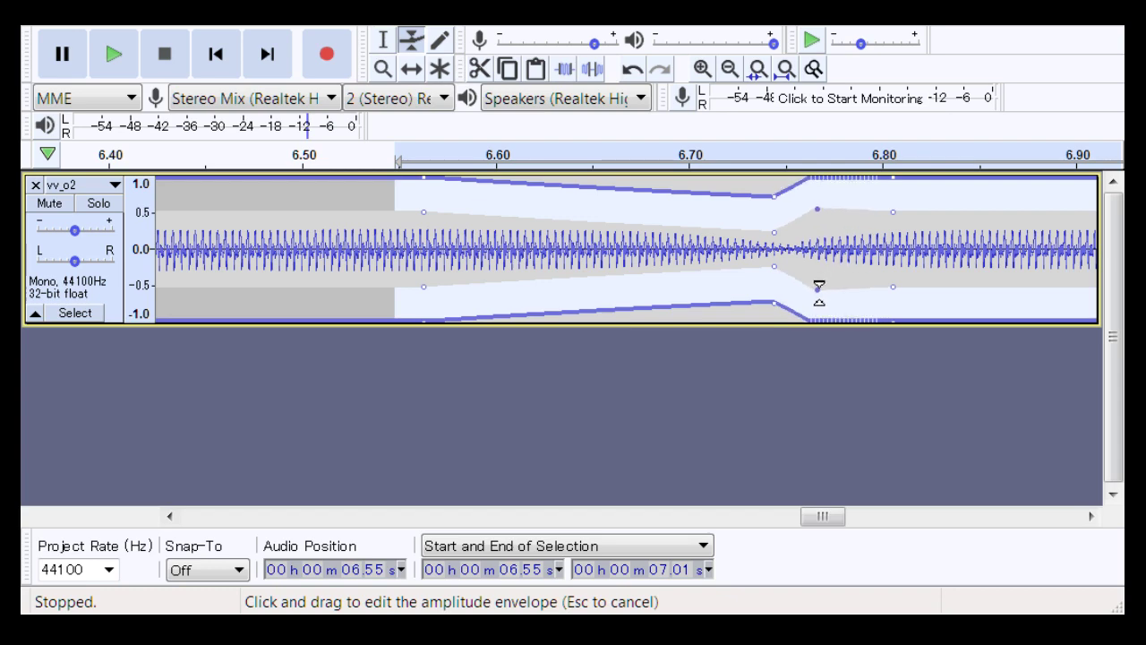
Play the envelope-shaped fifth transition repeatedly, from about 6.39 to 7.05 s
{"action": "left_click", "coordinate": [383, 69]}
{"action": "right_click", "coordinate": [613, 269]}
{"action": "right_click", "coordinate": [612, 268]}
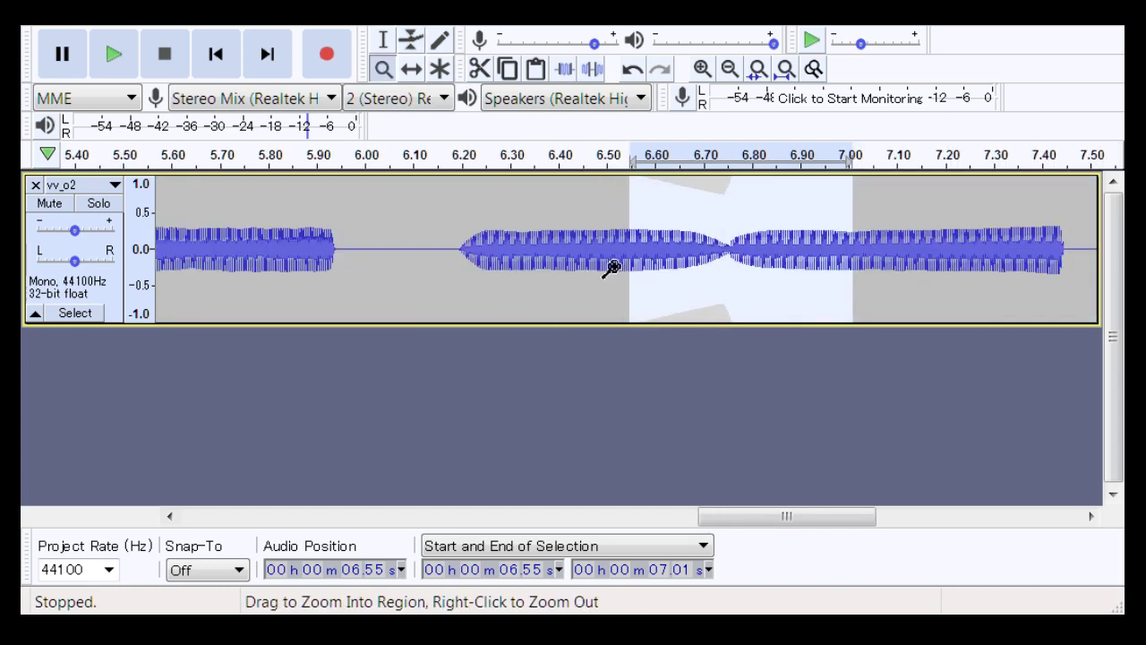
{"action": "left_click", "coordinate": [384, 42]}
{"action": "left_click_drag", "start_coordinate": [552, 244], "coordinate": [865, 273]}
{"action": "key", "text": "space"}
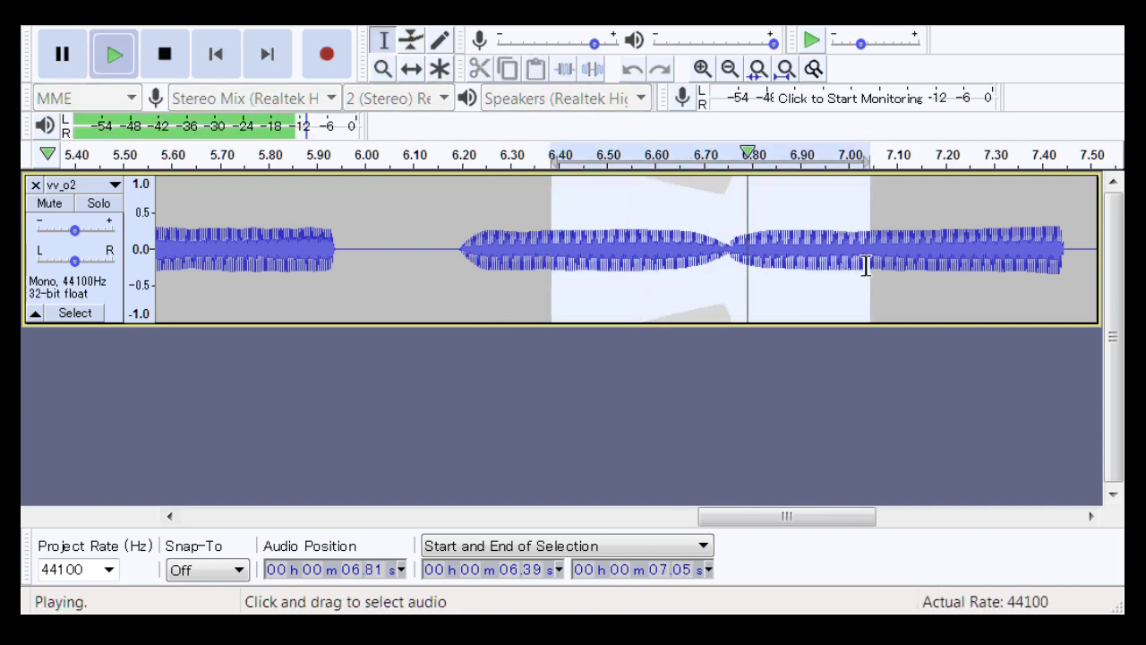
{"action": "key", "text": "space"}
{"action": "key", "text": "space"}
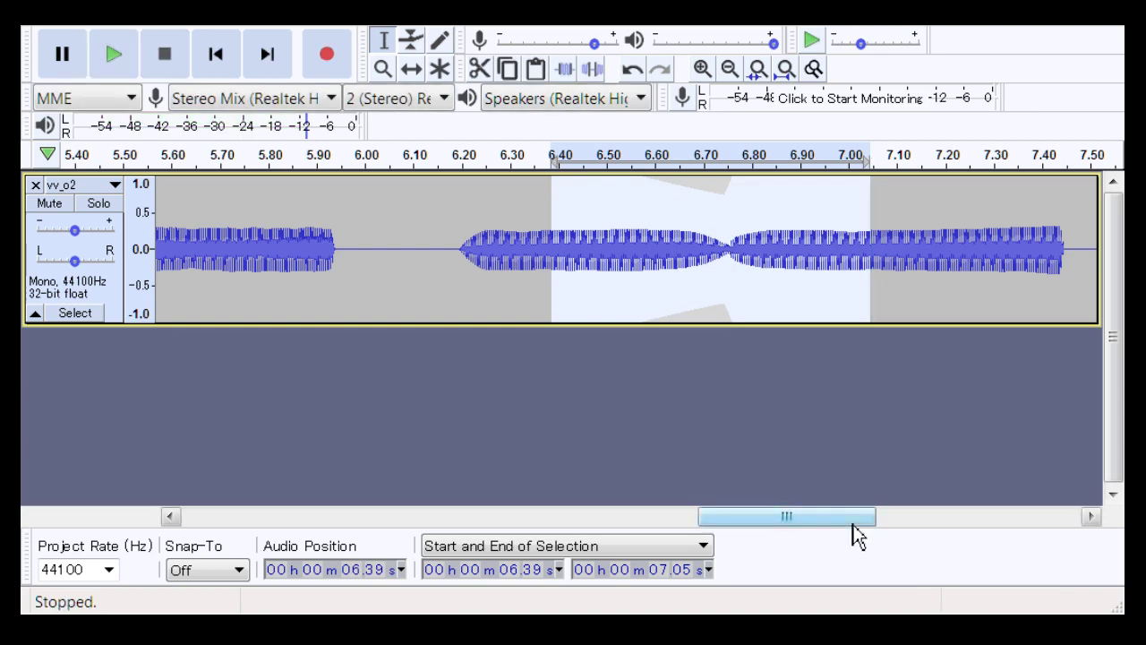
{"action": "key", "text": "space"}
Cut out the quiet gap inside the sixth sound pair, starting at about 8.21 s
{"action": "left_click_drag", "start_coordinate": [854, 526], "coordinate": [1015, 528]}
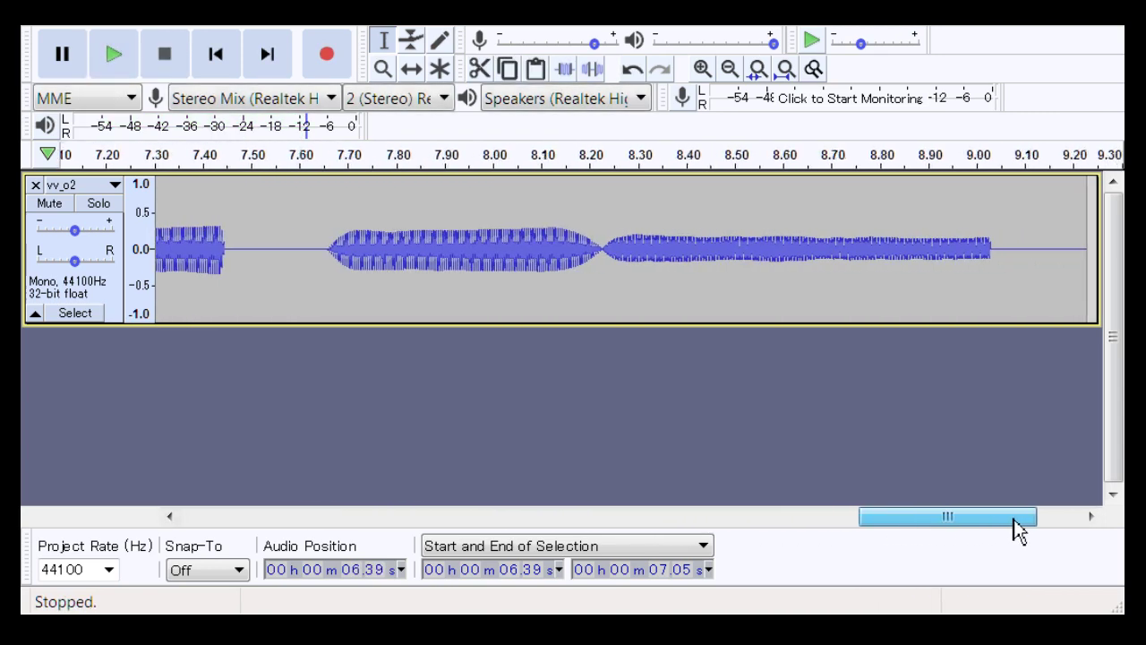
{"action": "left_click", "coordinate": [383, 69]}
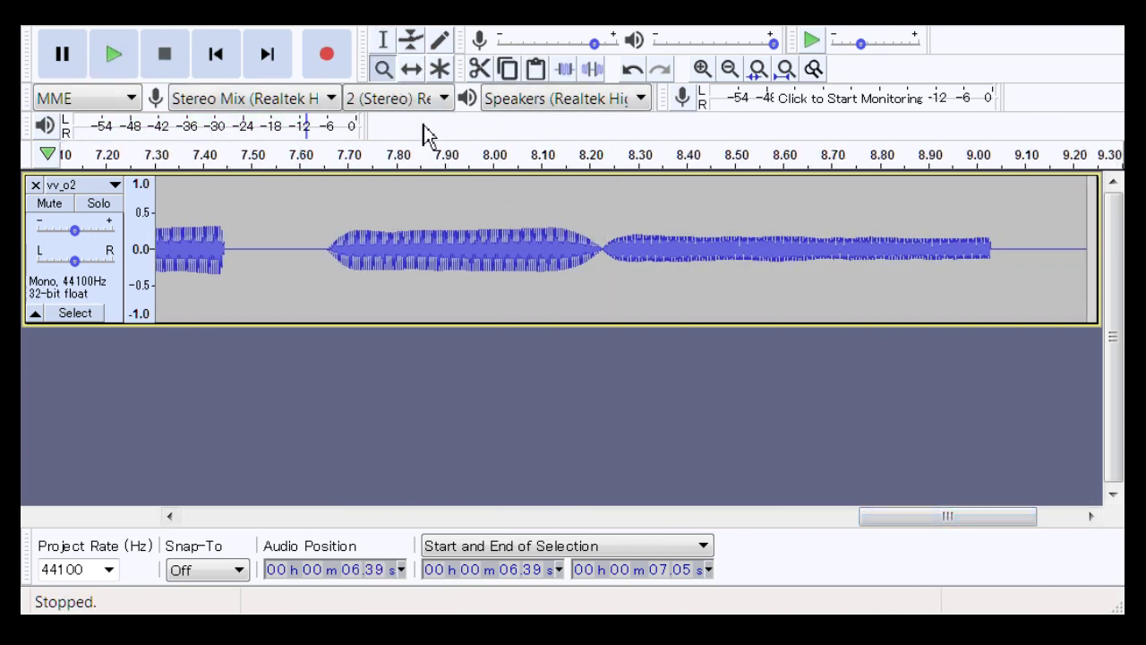
{"action": "left_click_drag", "start_coordinate": [550, 265], "coordinate": [691, 281]}
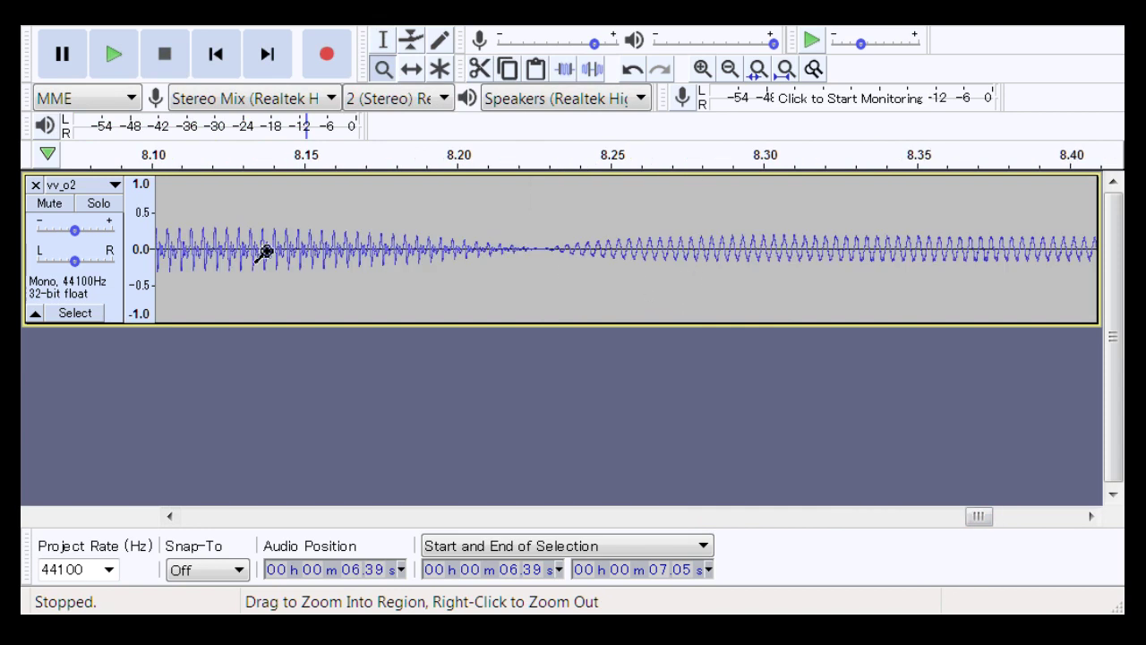
{"action": "left_click_drag", "start_coordinate": [264, 253], "coordinate": [832, 301]}
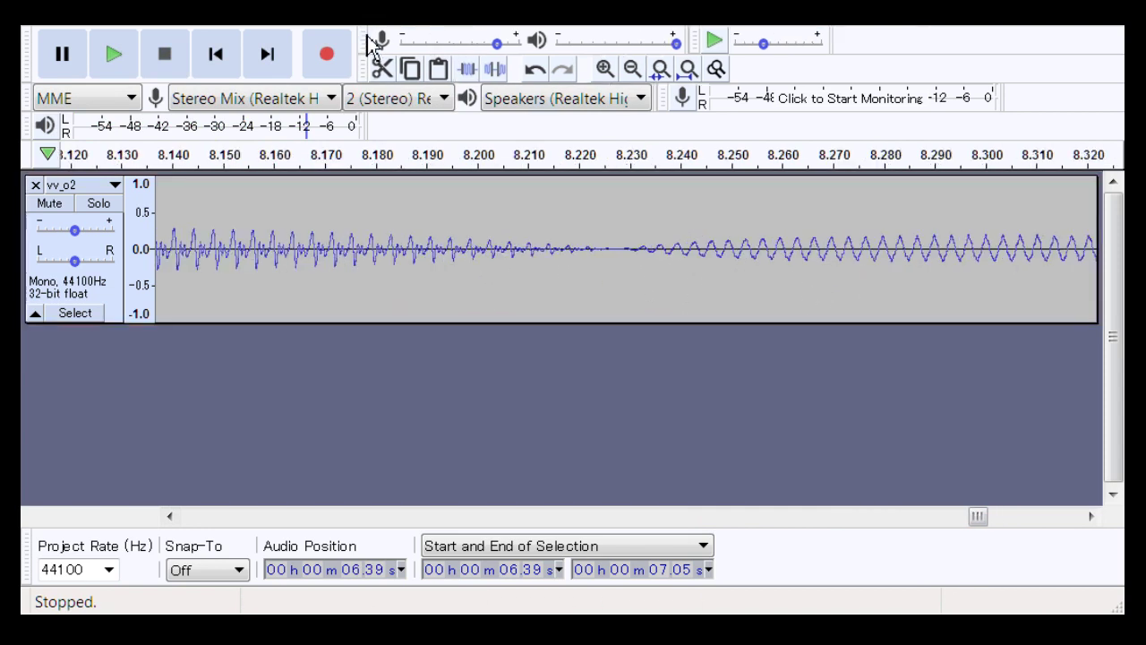
{"action": "left_click", "coordinate": [381, 41]}
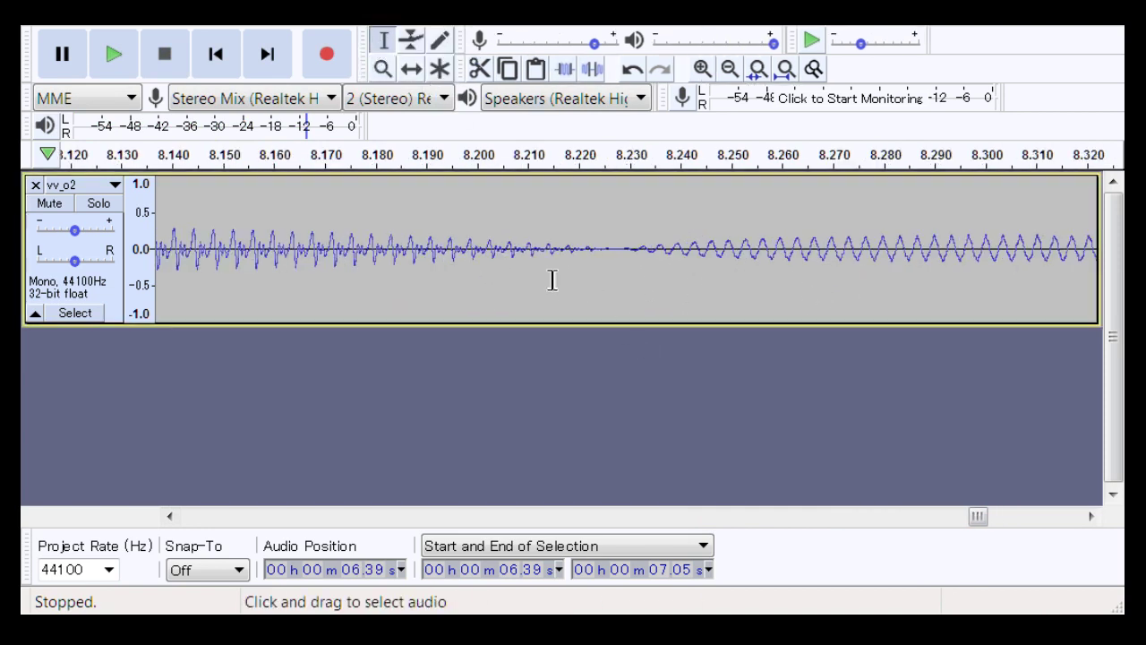
{"action": "mouse_move", "coordinate": [538, 284]}
{"action": "left_mouse_down"}
{"action": "mouse_move", "coordinate": [714, 293]}
{"action": "mouse_move", "coordinate": [535, 268]}
{"action": "left_mouse_up"}
Play the sixth joint from about 8.18 to 8.29 s, and up close from 8.19 to 8.23 s
{"action": "left_click_drag", "start_coordinate": [351, 259], "coordinate": [912, 296]}
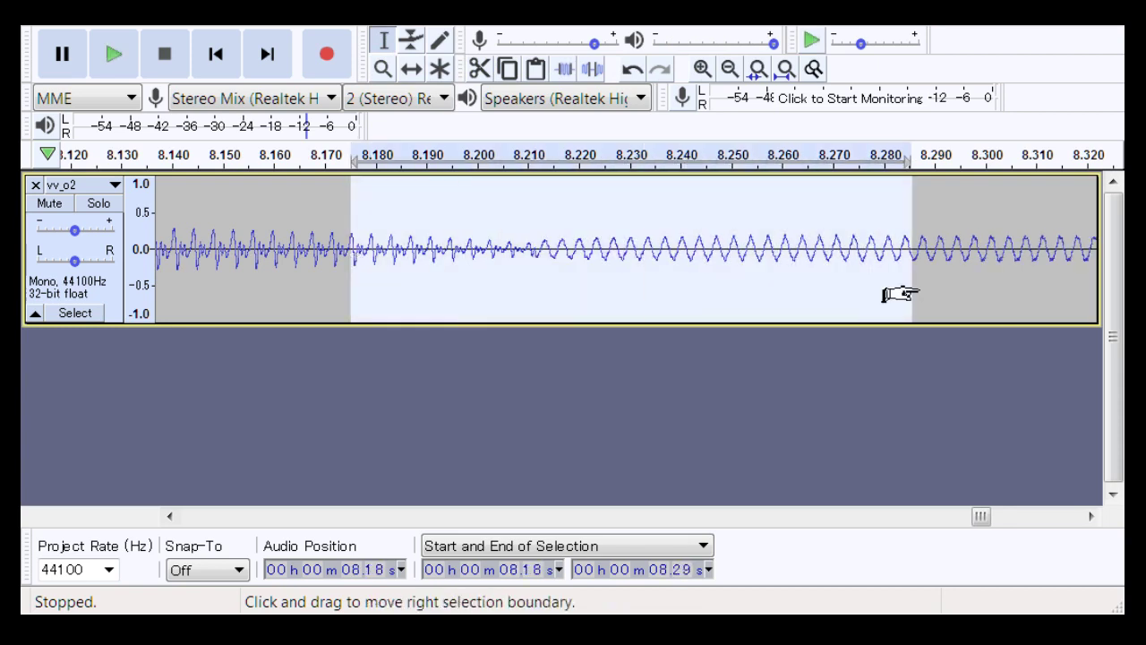
{"action": "left_click", "coordinate": [383, 69]}
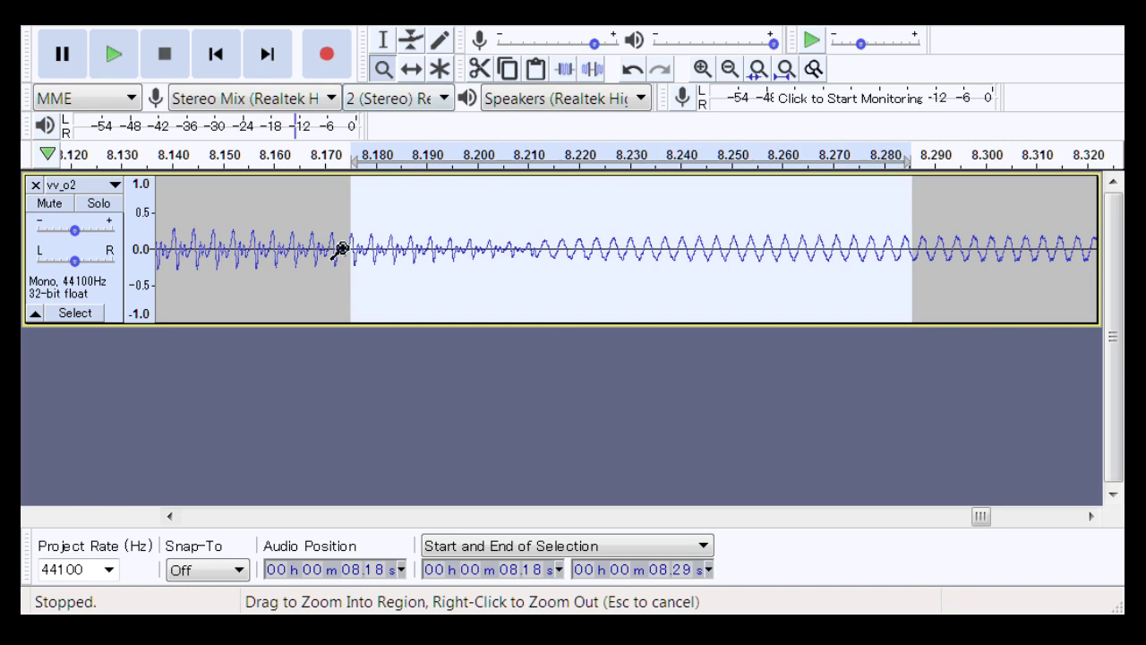
{"action": "left_click", "coordinate": [664, 258]}
{"action": "left_click", "coordinate": [384, 40]}
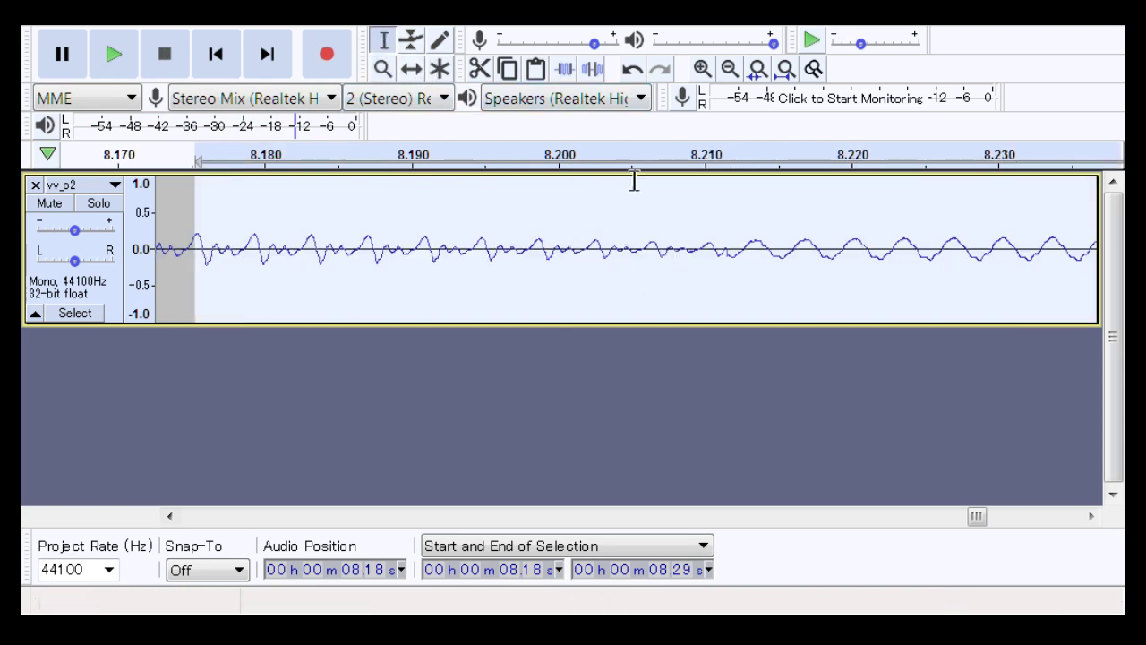
{"action": "mouse_move", "coordinate": [711, 277]}
{"action": "left_mouse_down"}
{"action": "mouse_move", "coordinate": [755, 282]}
{"action": "mouse_move", "coordinate": [708, 282]}
{"action": "left_mouse_up"}
{"action": "left_click_drag", "start_coordinate": [404, 260], "coordinate": [1002, 233]}
{"action": "key", "text": "space"}
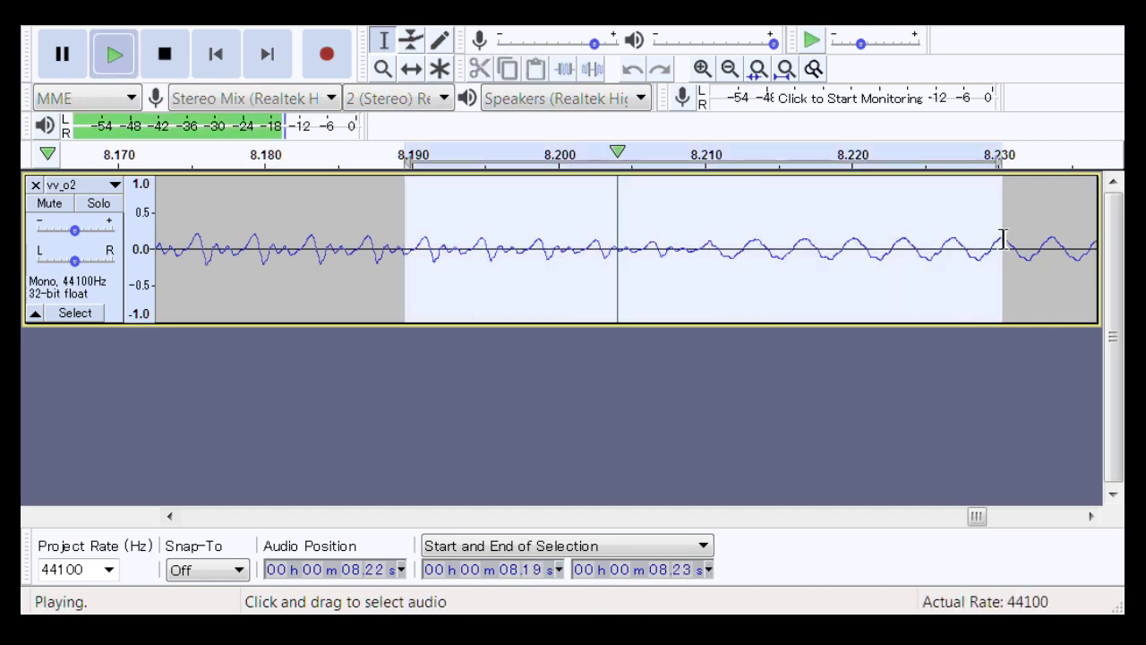
Play the sixth transition with wider context, from about 7.93 to 8.84 s
{"action": "right_click", "coordinate": [566, 249]}
{"action": "right_click", "coordinate": [566, 249]}
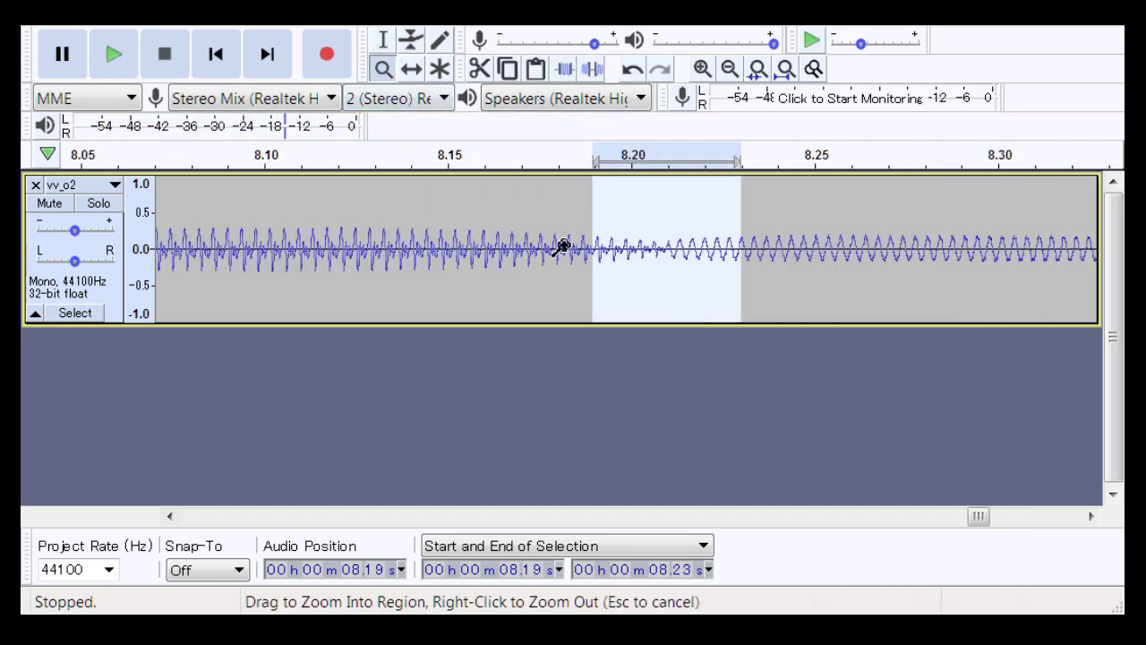
{"action": "right_click", "coordinate": [566, 249]}
{"action": "right_click", "coordinate": [566, 249]}
{"action": "right_click", "coordinate": [566, 249]}
{"action": "left_click", "coordinate": [384, 41]}
{"action": "left_click_drag", "start_coordinate": [476, 251], "coordinate": [897, 264]}
{"action": "key", "text": "space"}
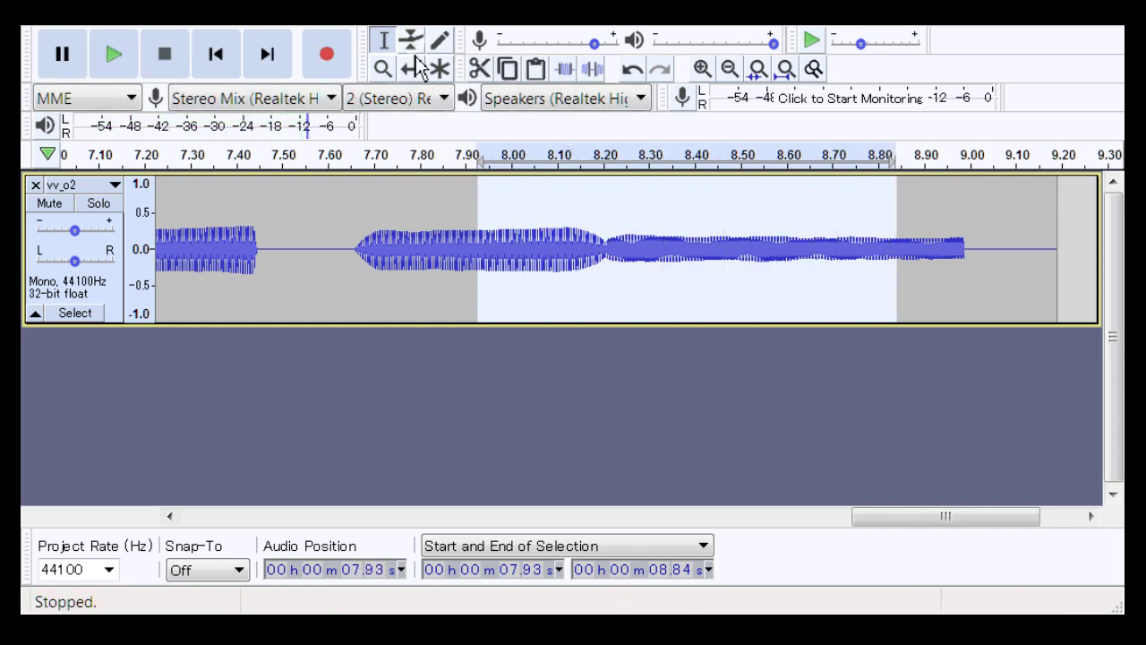
Lower the sixth joint's envelope gradually from about 8.00 to 8.18 s, raise it again by about 8.21 s, and play the result
{"action": "left_click", "coordinate": [411, 45]}
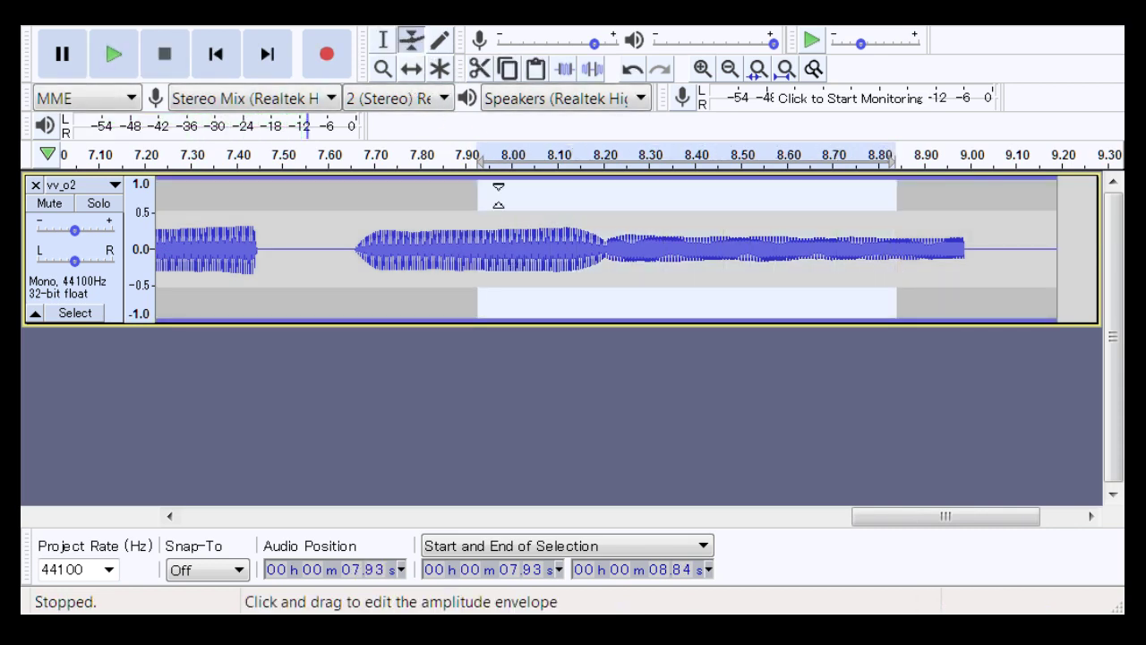
{"action": "left_click_drag", "start_coordinate": [536, 307], "coordinate": [660, 325]}
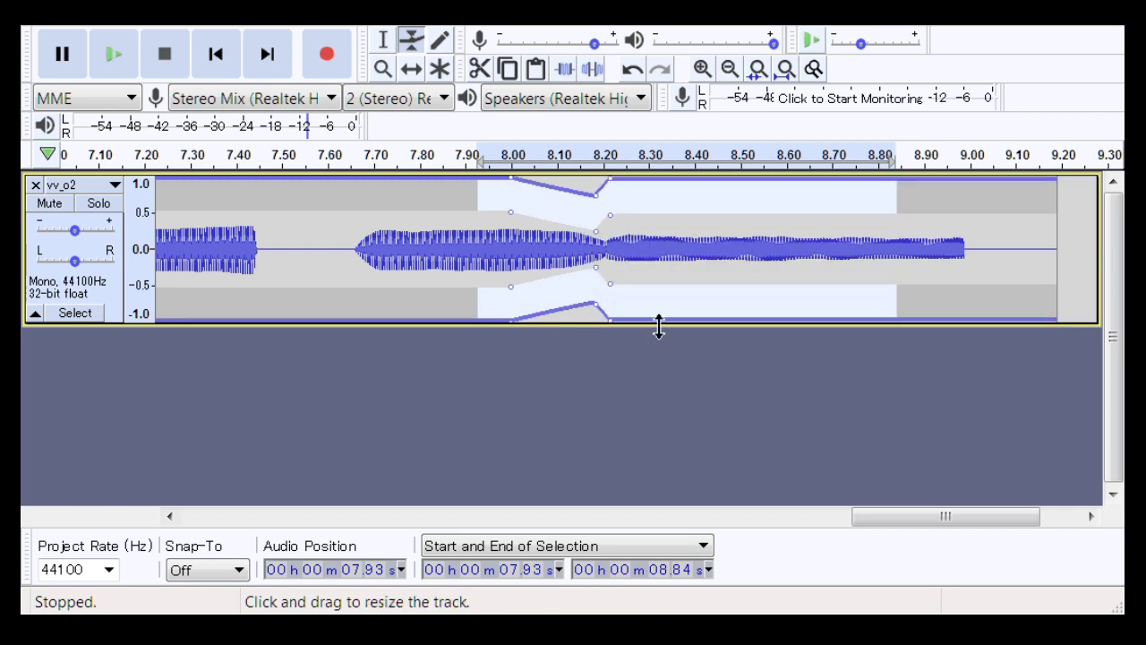
{"action": "left_click", "coordinate": [385, 75]}
{"action": "left_click_drag", "start_coordinate": [397, 251], "coordinate": [760, 270]}
{"action": "key", "text": "space"}
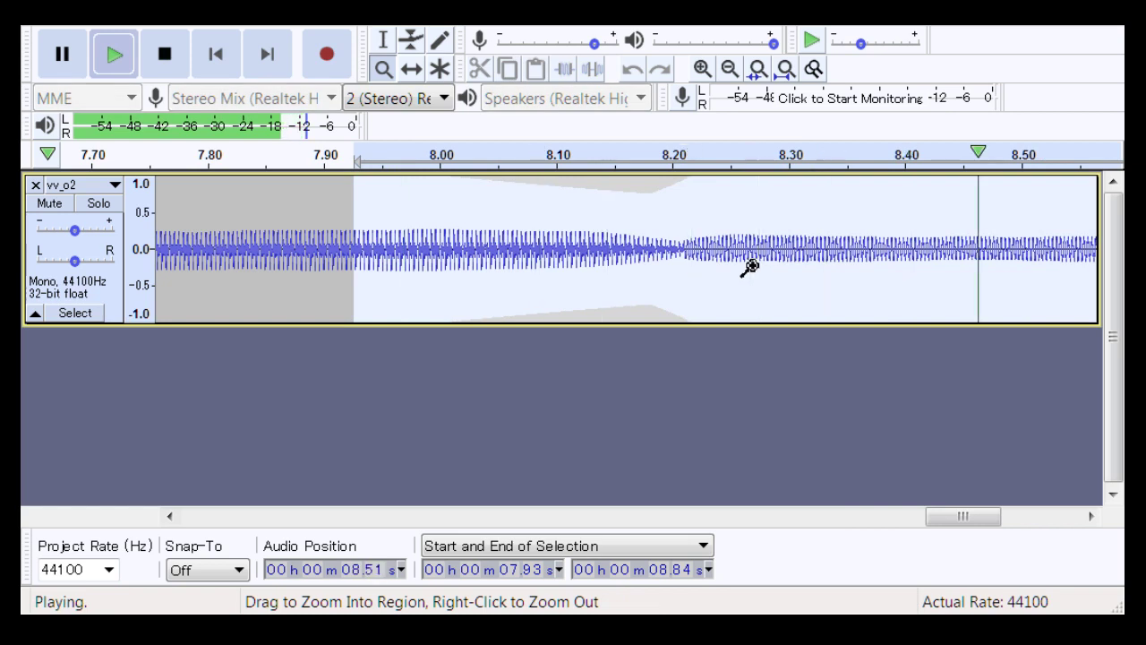
Play the envelope-shaped sixth transition from about 7.90 to 8.44 s
{"action": "left_click", "coordinate": [383, 40]}
{"action": "left_click_drag", "start_coordinate": [326, 248], "coordinate": [969, 235]}
{"action": "key", "text": "space"}
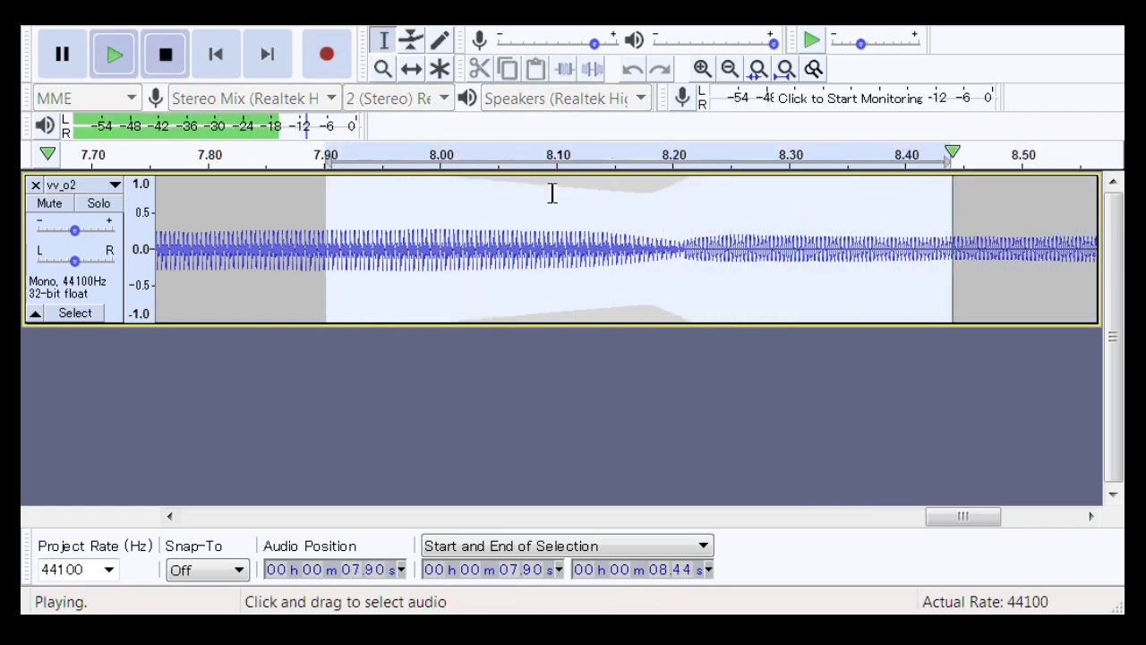
Play the vv_o2 recording from about 0.34 s through to its end
{"action": "left_click_drag", "start_coordinate": [981, 519], "coordinate": [205, 464]}
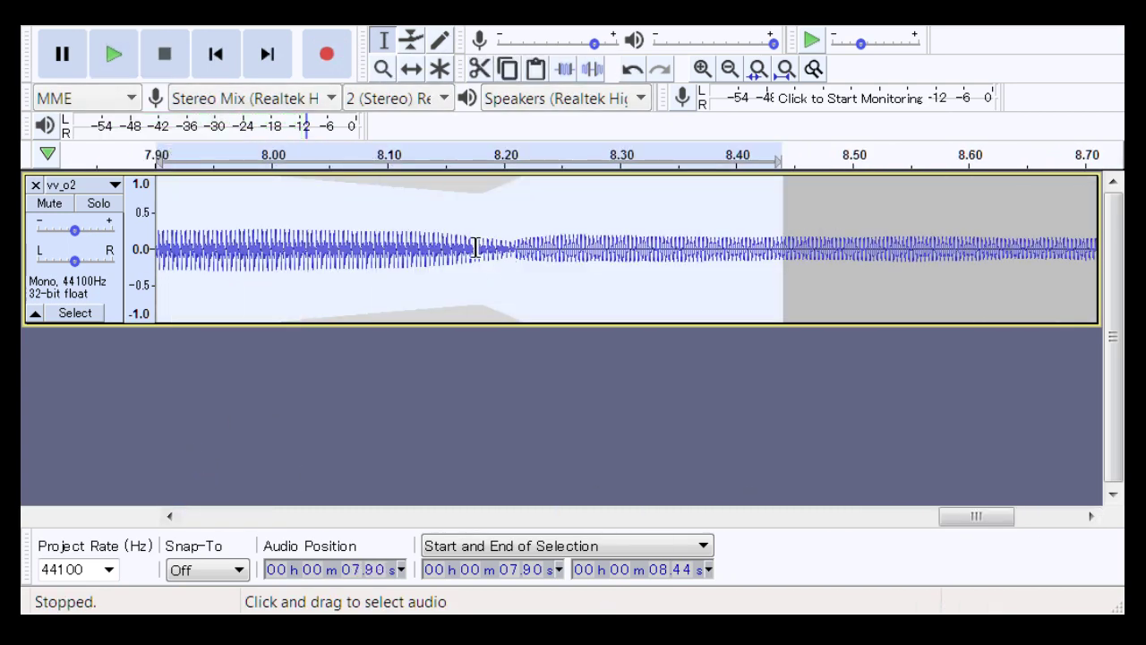
{"action": "left_click_drag", "start_coordinate": [974, 515], "coordinate": [239, 511]}
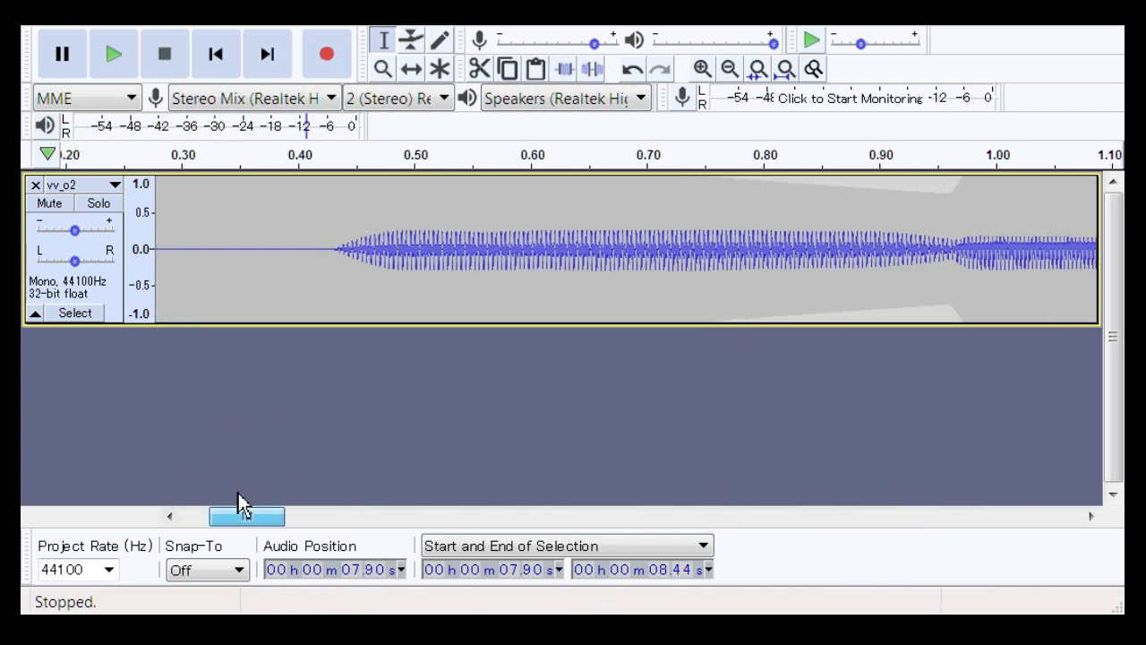
{"action": "left_click", "coordinate": [306, 246]}
{"action": "key", "text": "space"}
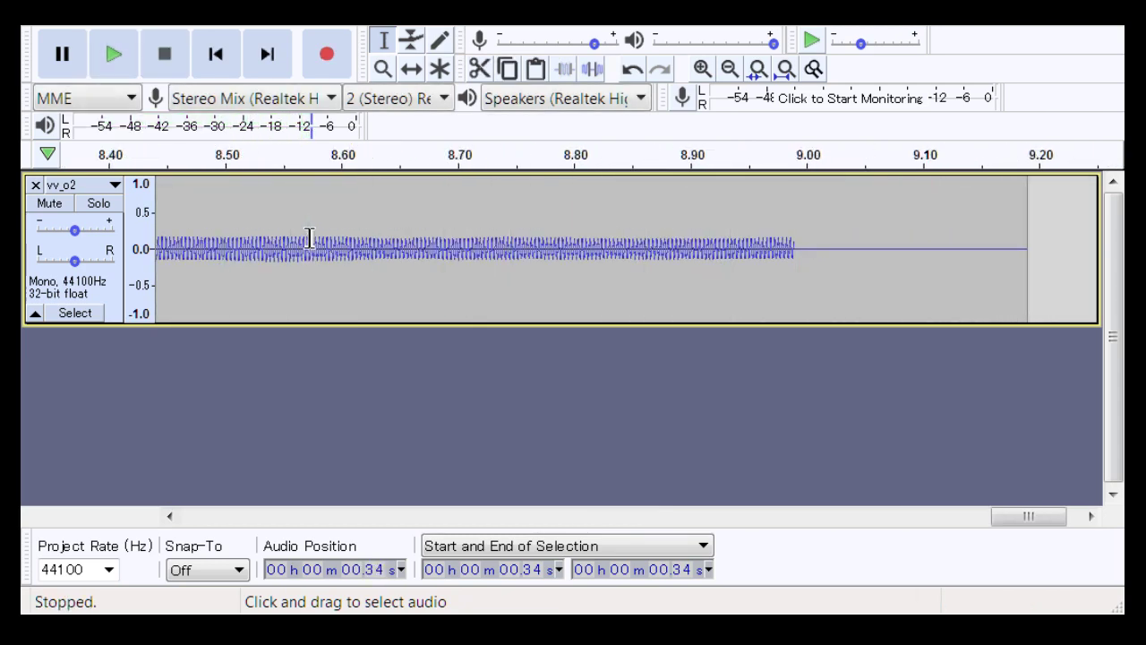
Play the sixth transition again from about 8.06 to 8.48 s
{"action": "left_click_drag", "start_coordinate": [1001, 516], "coordinate": [957, 538]}
{"action": "left_click_drag", "start_coordinate": [439, 254], "coordinate": [925, 333]}
{"action": "key", "text": "space"}
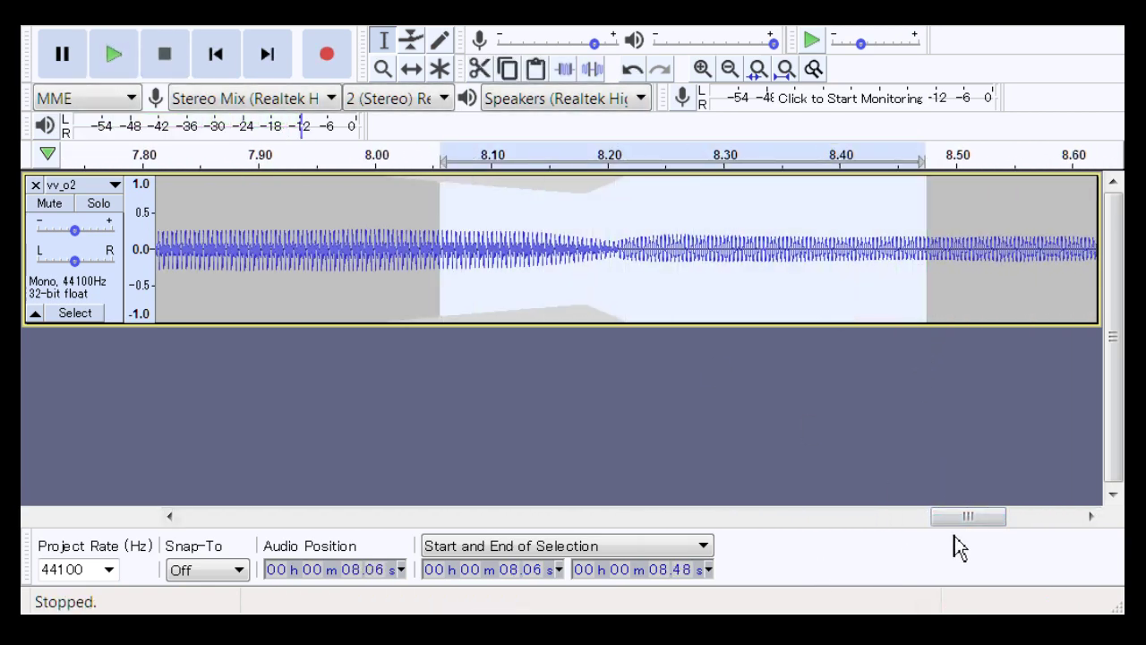
Replay the fifth transition from about 6.52 to 6.98 s
{"action": "left_click_drag", "start_coordinate": [973, 521], "coordinate": [835, 547]}
{"action": "left_click_drag", "start_coordinate": [320, 269], "coordinate": [860, 336]}
{"action": "key", "text": "space"}
{"action": "key", "text": "space"}
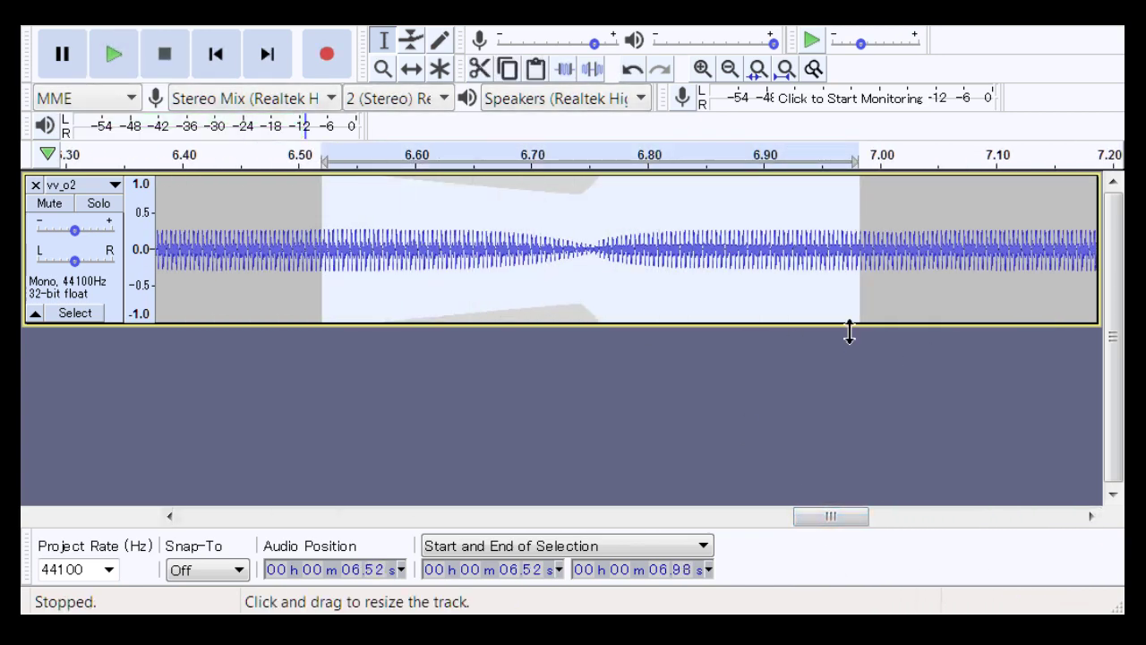
Cut out the remaining low-level section at the fifth joint, from about 6.74 to 6.79 s
{"action": "left_click", "coordinate": [383, 69]}
{"action": "left_click_drag", "start_coordinate": [512, 250], "coordinate": [704, 267]}
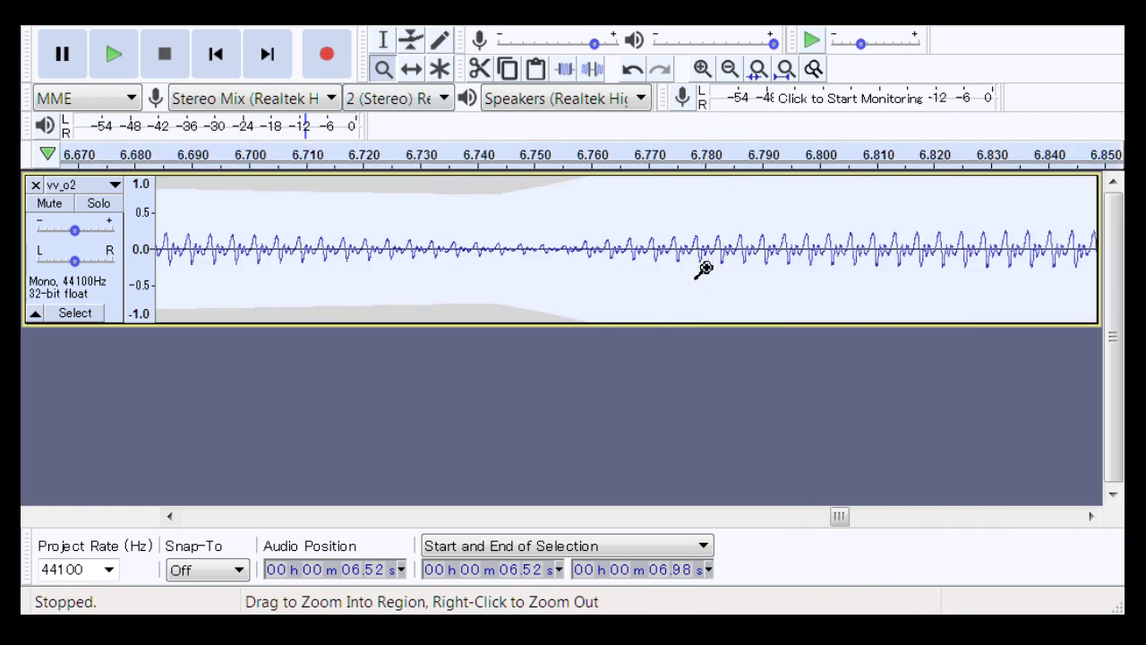
{"action": "left_click", "coordinate": [379, 43]}
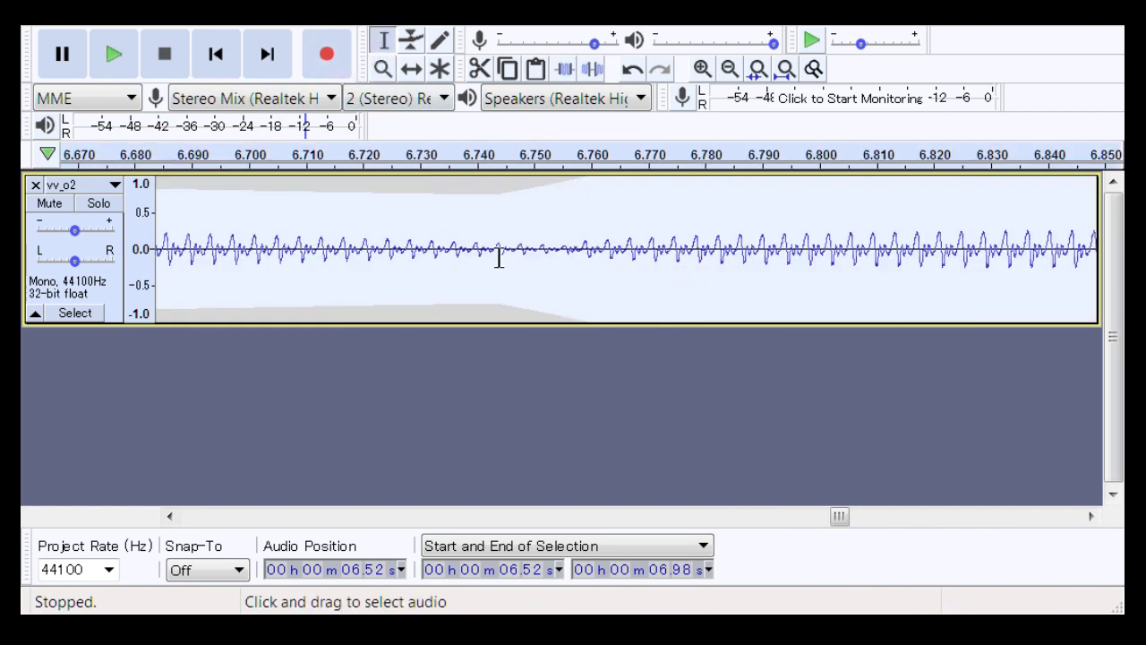
{"action": "left_click_drag", "start_coordinate": [458, 277], "coordinate": [740, 300]}
{"action": "key", "text": "Left"}
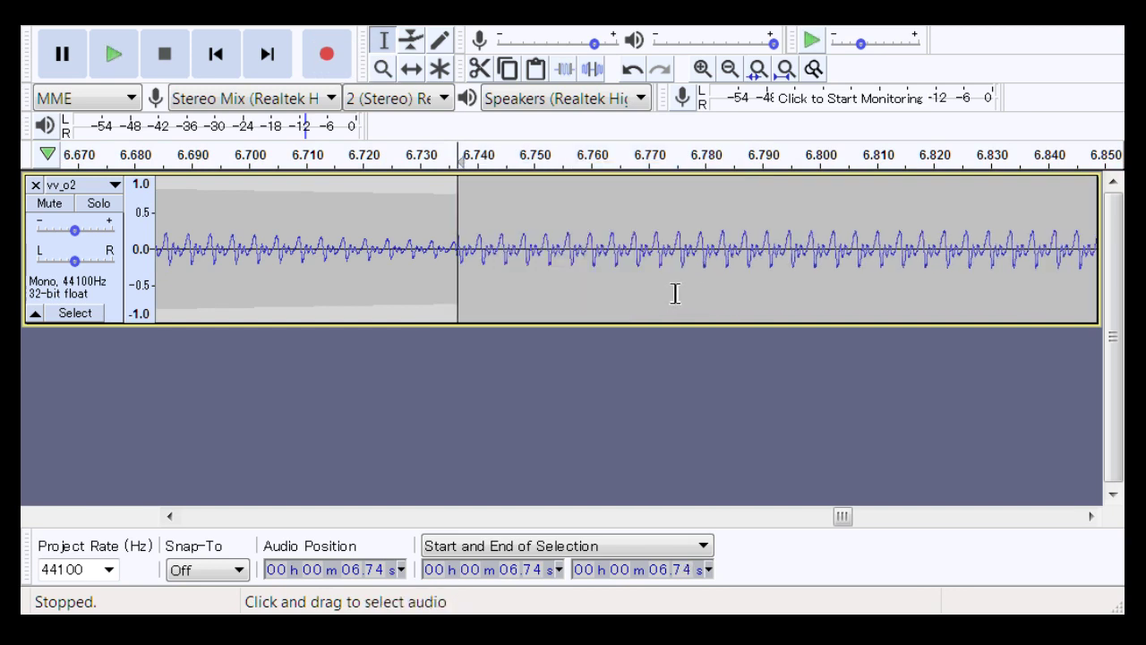
Play the fifth joint from about 6.71 to 6.83 s and cut out the section from about 6.73 to 6.74 s
{"action": "left_click_drag", "start_coordinate": [299, 251], "coordinate": [968, 209]}
{"action": "key", "text": "space"}
{"action": "left_click", "coordinate": [383, 68]}
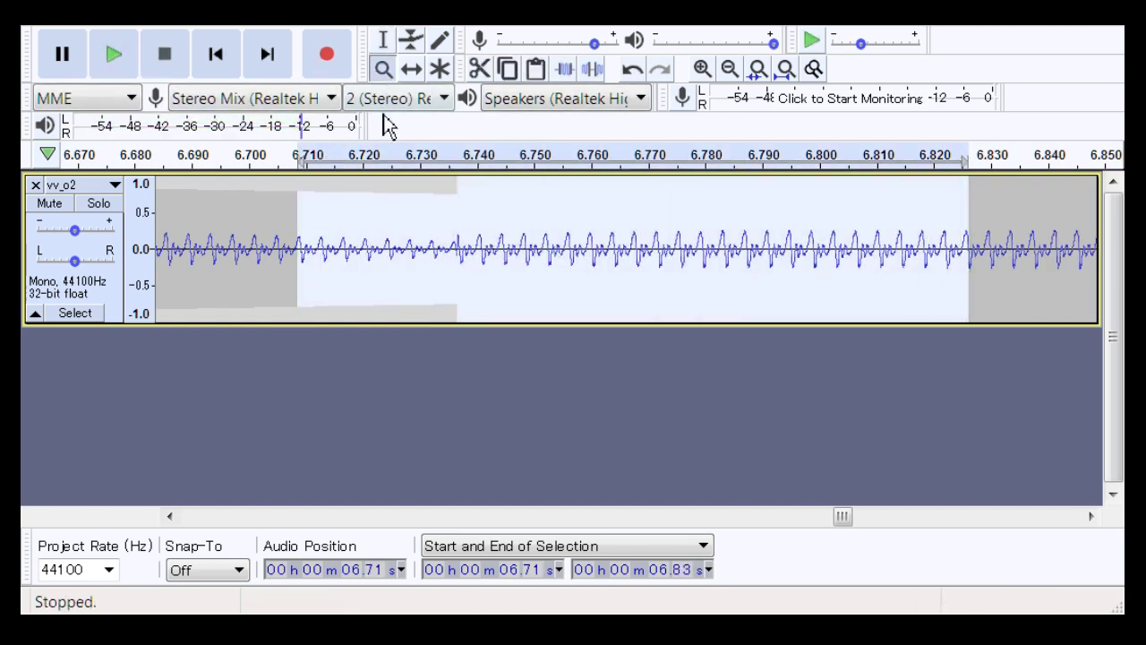
{"action": "left_click_drag", "start_coordinate": [392, 238], "coordinate": [582, 238]}
{"action": "left_click", "coordinate": [383, 40]}
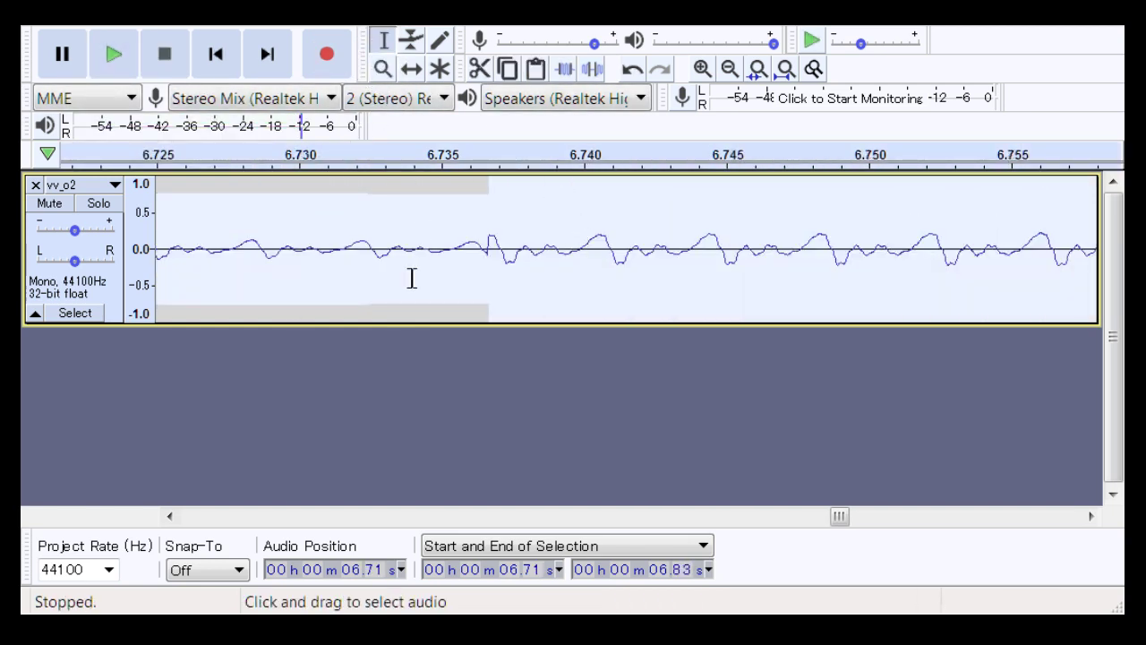
{"action": "left_click_drag", "start_coordinate": [403, 272], "coordinate": [635, 274]}
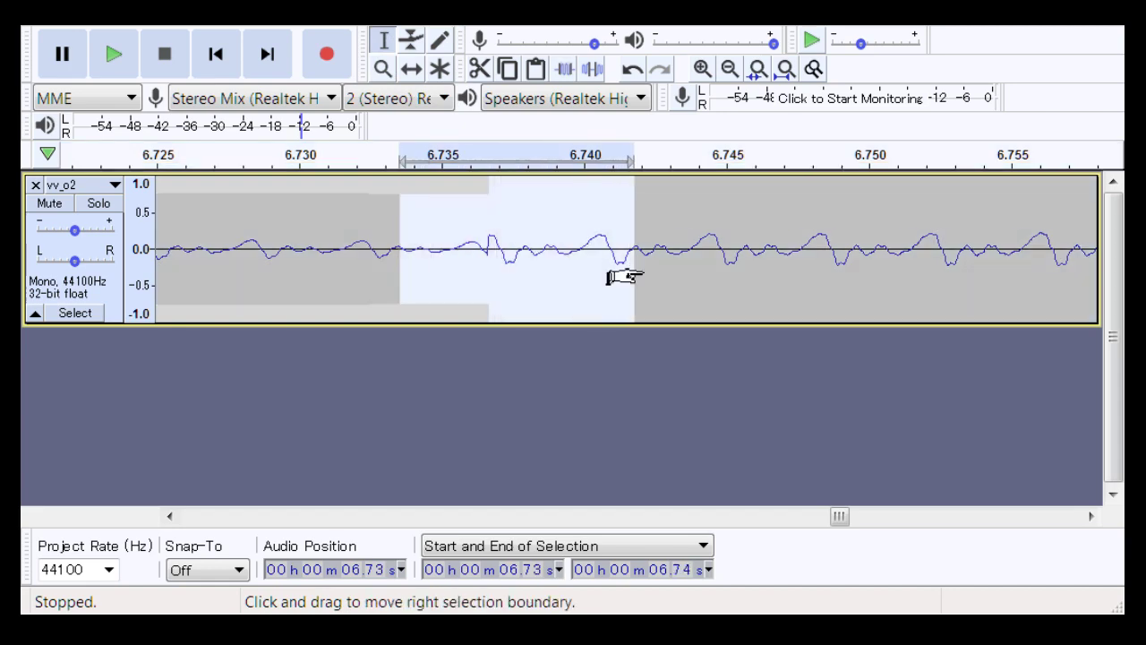
Check the fifth joint by playing from about 6.73 to 6.75 s and again from about 6.58 to 6.92 s
{"action": "left_click", "coordinate": [205, 232]}
{"action": "left_click_drag", "start_coordinate": [205, 233], "coordinate": [811, 231]}
{"action": "left_click", "coordinate": [383, 68]}
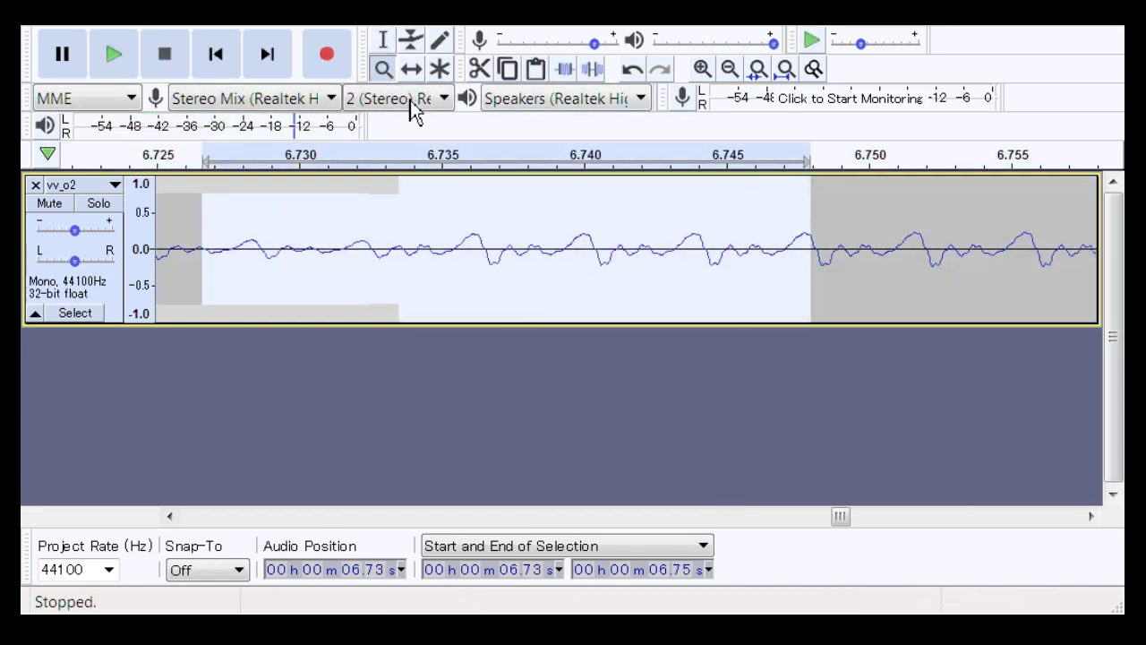
{"action": "right_click", "coordinate": [554, 249]}
{"action": "right_click", "coordinate": [554, 249]}
{"action": "right_click", "coordinate": [553, 249]}
{"action": "right_click", "coordinate": [552, 248]}
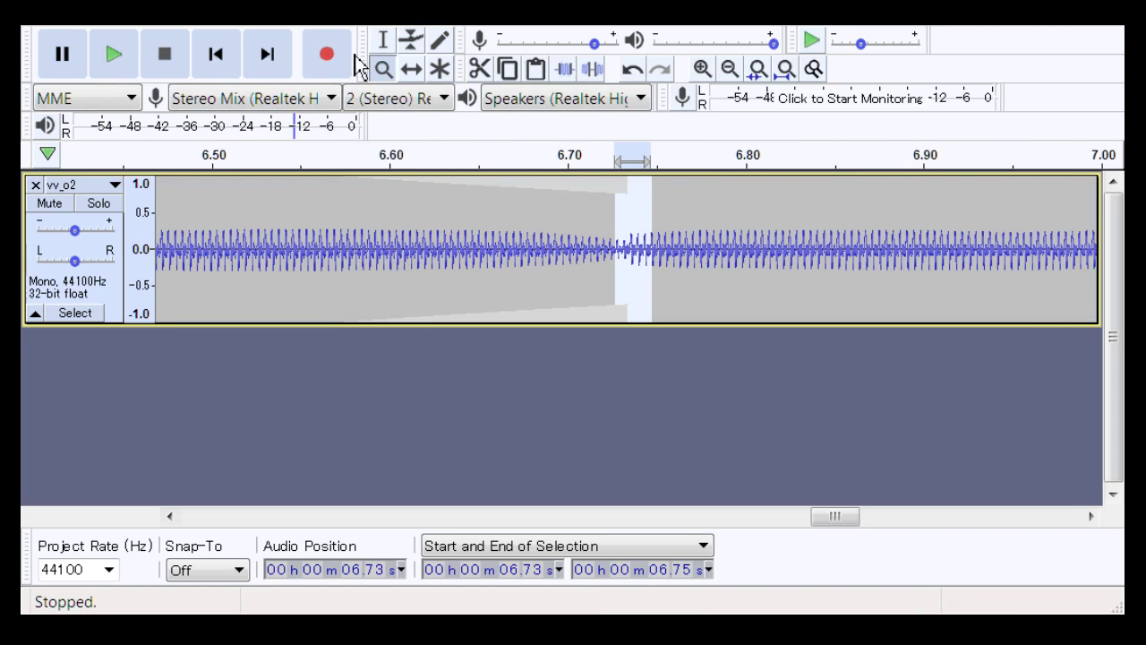
{"action": "left_click", "coordinate": [383, 42]}
{"action": "left_click_drag", "start_coordinate": [352, 239], "coordinate": [953, 212]}
{"action": "key", "text": "space"}
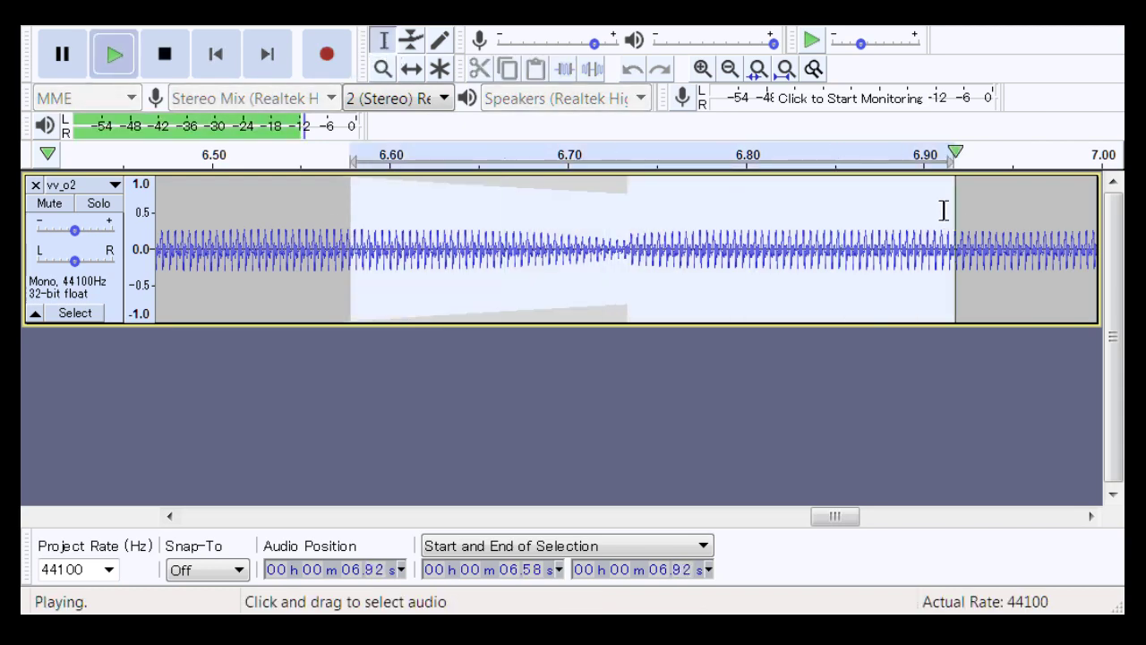
{"action": "key", "text": "space"}
Play the sixth transition from about 8.02 to 8.30 s
{"action": "left_click_drag", "start_coordinate": [853, 516], "coordinate": [985, 528]}
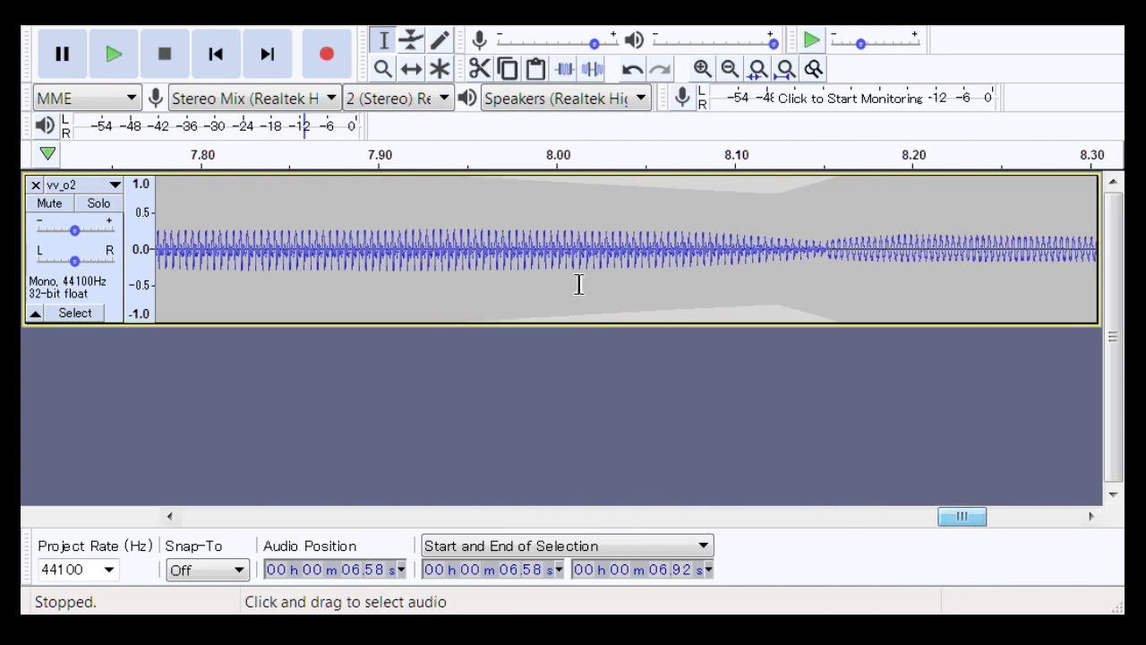
{"action": "left_click_drag", "start_coordinate": [584, 281], "coordinate": [1109, 317]}
{"action": "key", "text": "space"}
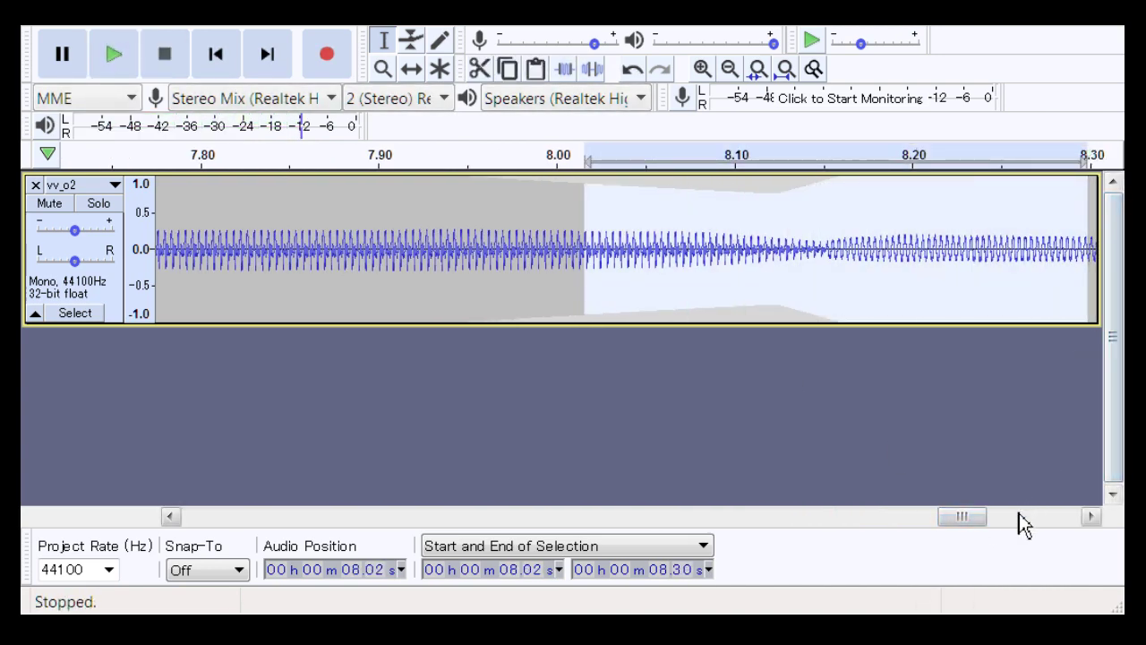
Play the vv_o2 recording from about 0.33 s into the fifth pair, and replay the fifth transition from about 6.62 to 7.04 s
{"action": "left_click", "coordinate": [915, 528]}
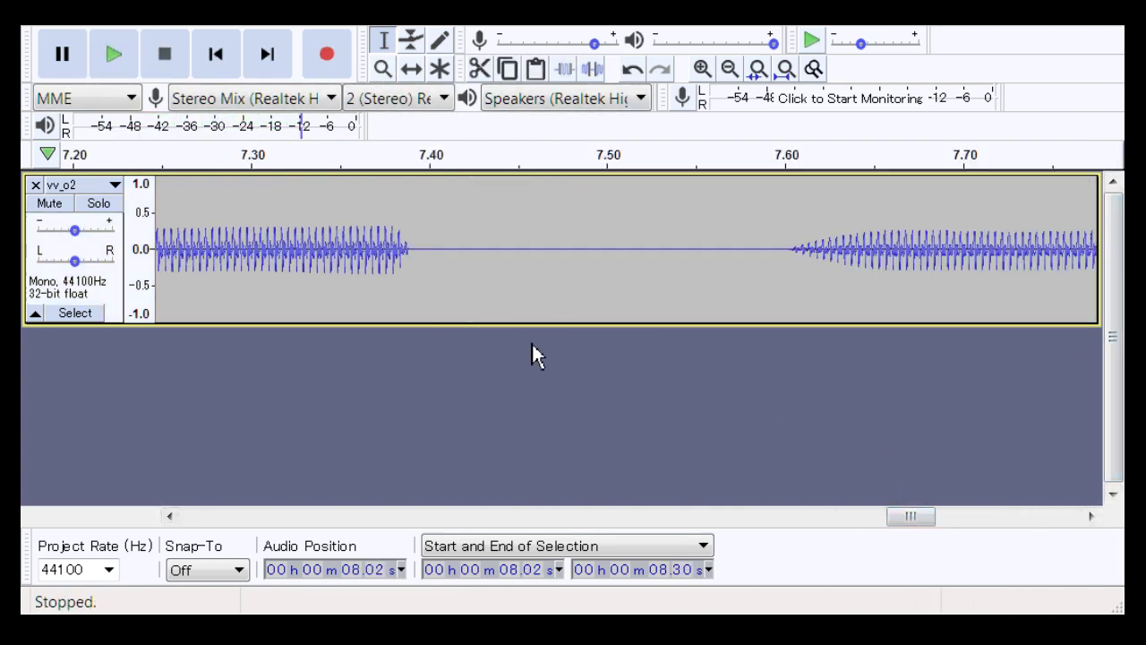
{"action": "left_click", "coordinate": [382, 69]}
{"action": "right_click", "coordinate": [537, 289]}
{"action": "right_click", "coordinate": [535, 288]}
{"action": "right_click", "coordinate": [536, 289]}
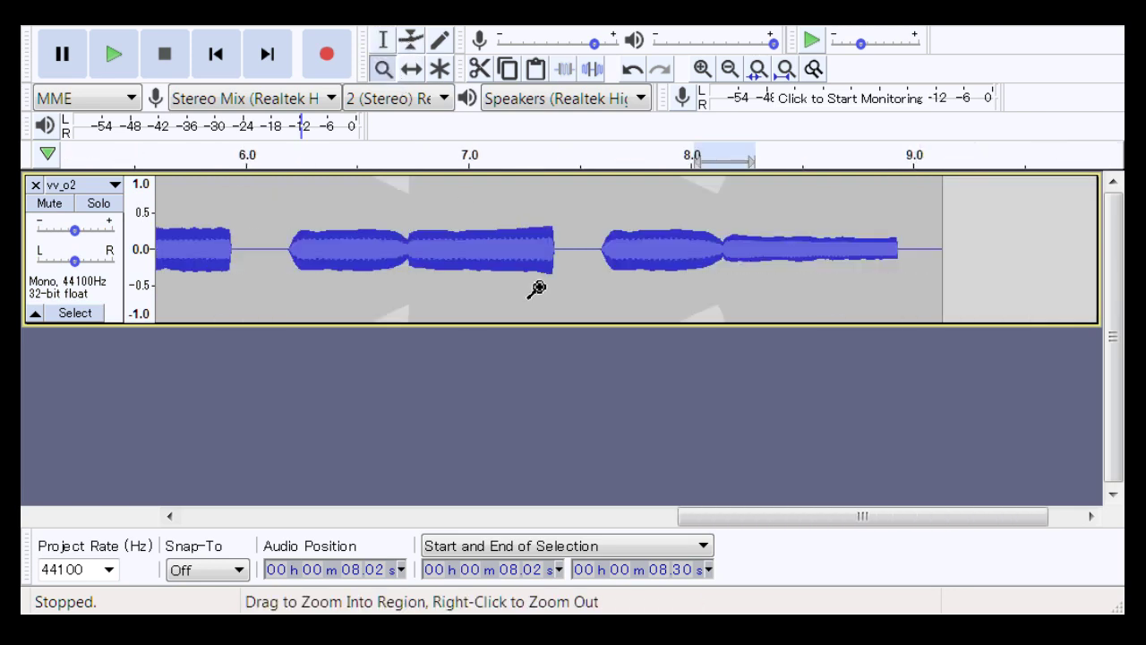
{"action": "left_click_drag", "start_coordinate": [892, 514], "coordinate": [343, 487]}
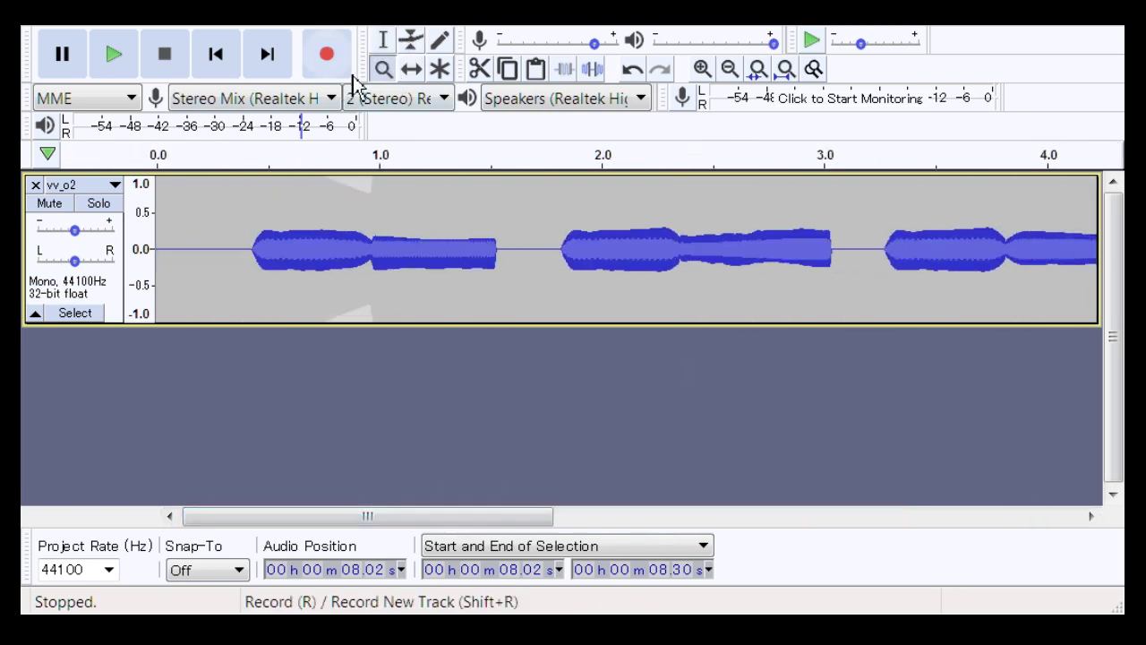
{"action": "left_click", "coordinate": [383, 44]}
{"action": "left_click", "coordinate": [231, 231]}
{"action": "key", "text": "space"}
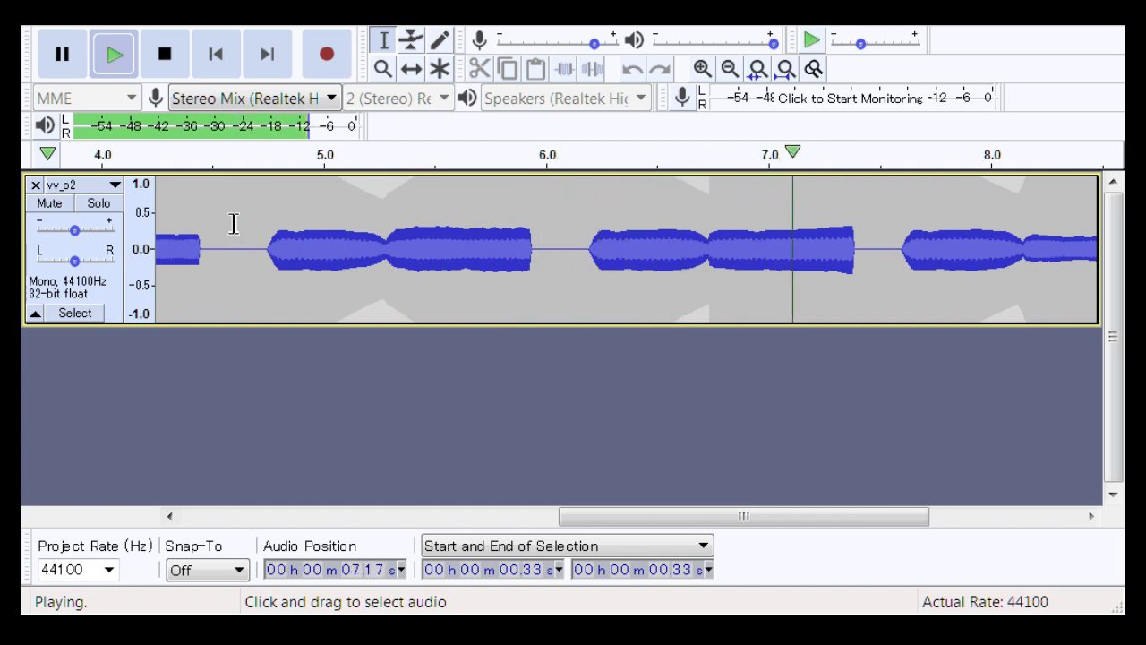
{"action": "key", "text": "space"}
{"action": "left_click_drag", "start_coordinate": [685, 263], "coordinate": [777, 273]}
{"action": "key", "text": "space"}
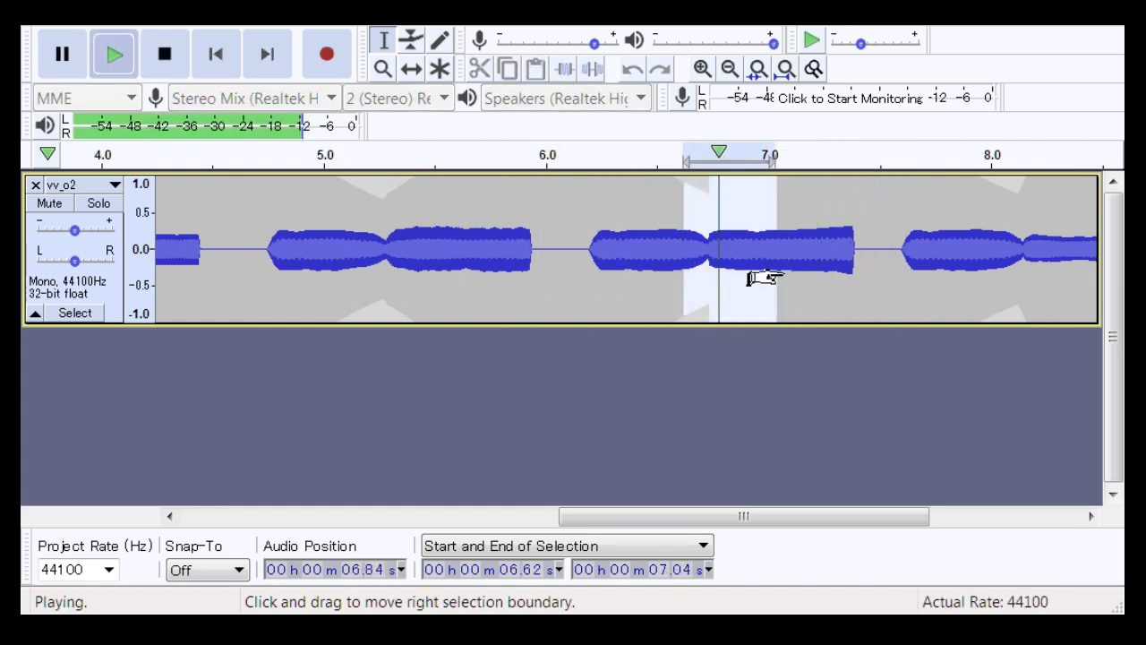
Undo the last two cuts at the fifth joint and play the pair from about 6.36 to 7.65 s
{"action": "key", "text": "x"}
{"action": "key", "text": "ctrl+v"}
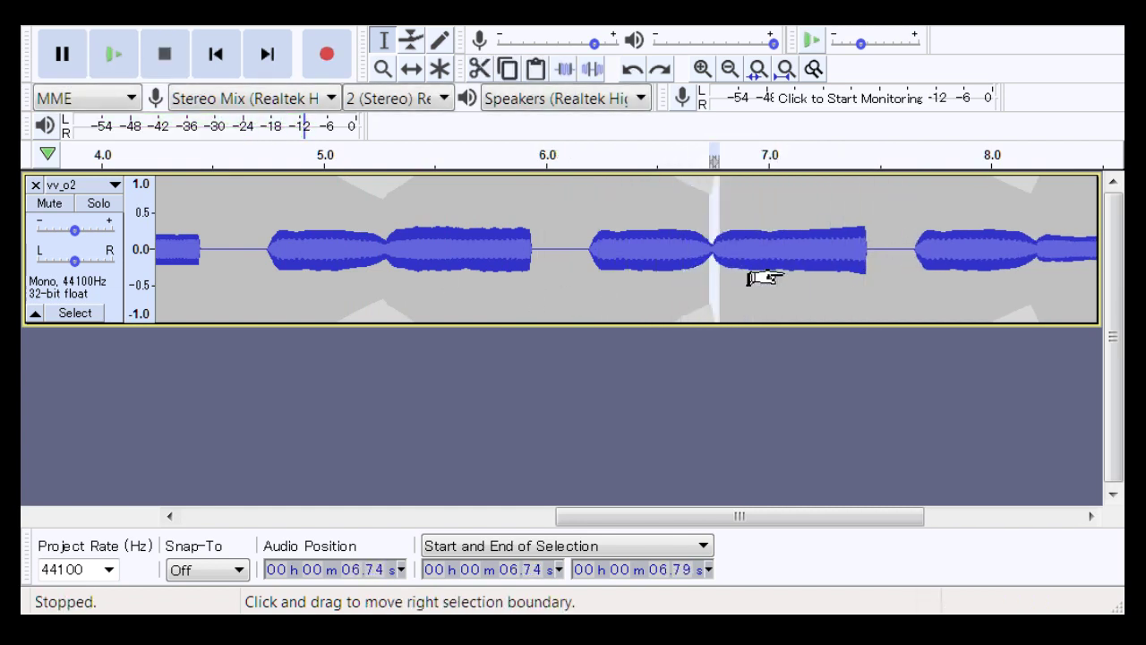
{"action": "left_click_drag", "start_coordinate": [628, 267], "coordinate": [913, 260]}
{"action": "key", "text": "space"}
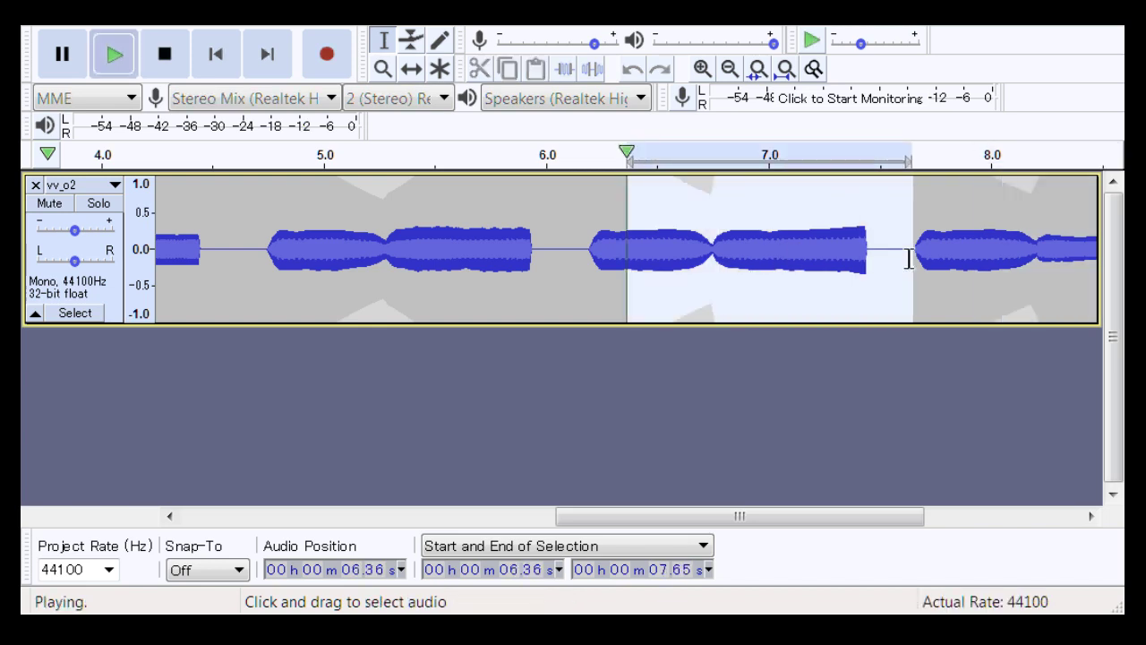
Play the sixth sound pair from about 7.74 to 8.75 s
{"action": "scroll", "coordinate": [905, 527], "scroll_direction": "right", "scroll_amount": 1}
{"action": "scroll", "coordinate": [905, 535], "scroll_direction": "right", "scroll_amount": 5}
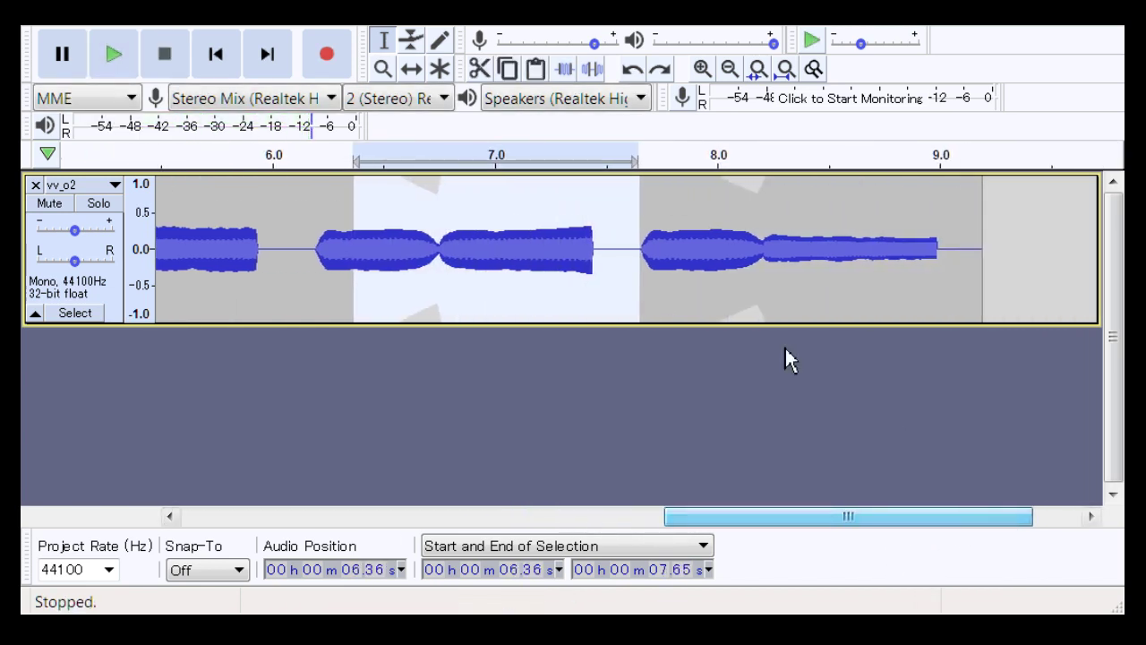
{"action": "left_click_drag", "start_coordinate": [660, 268], "coordinate": [883, 284]}
{"action": "key", "text": "space"}
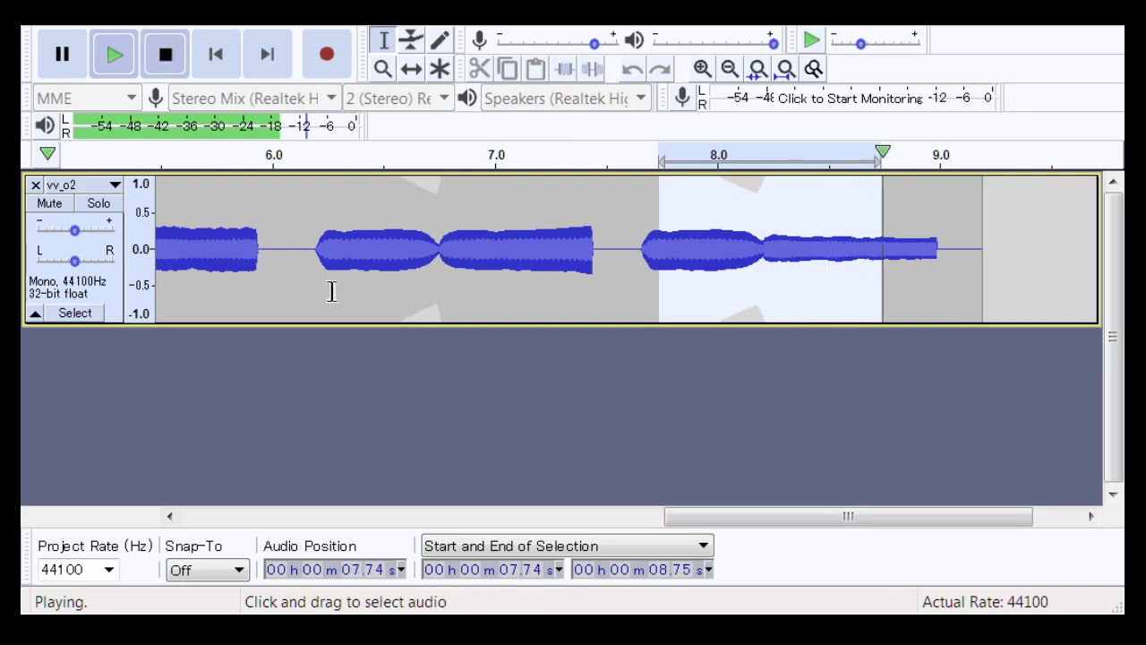
Play the fifth sound pair from about 6.20 to 6.98 s and its transition from about 6.63 to 7.03 s
{"action": "left_click_drag", "start_coordinate": [318, 289], "coordinate": [491, 291]}
{"action": "key", "text": "space"}
{"action": "left_click_drag", "start_coordinate": [744, 510], "coordinate": [693, 511]}
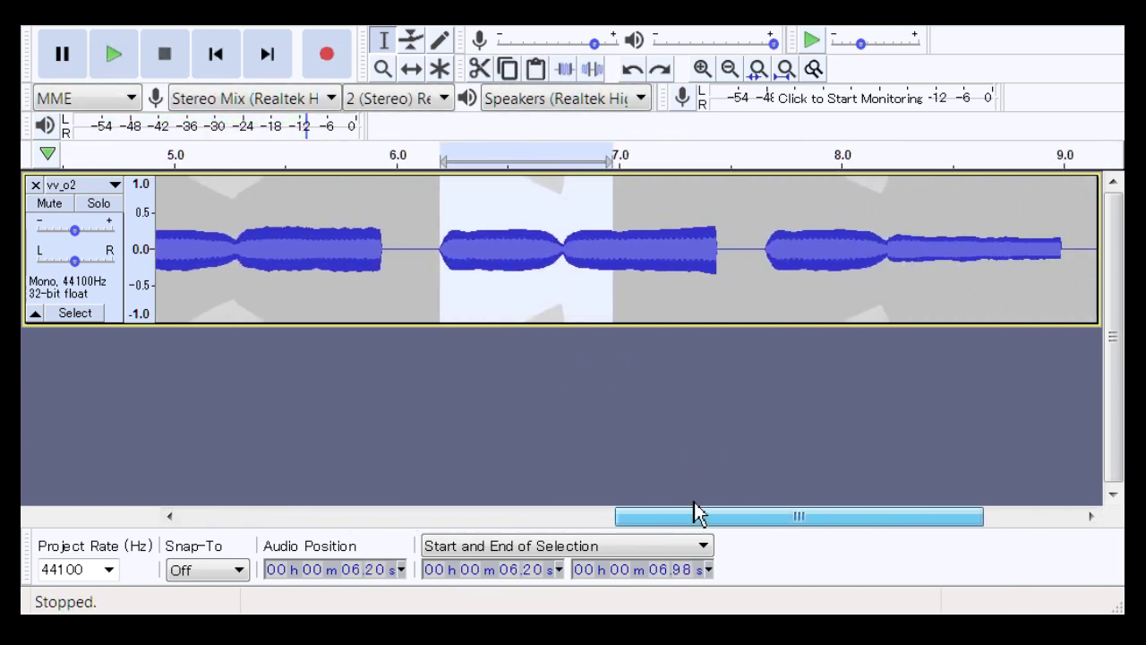
{"action": "left_click_drag", "start_coordinate": [538, 264], "coordinate": [626, 281]}
{"action": "key", "text": "space"}
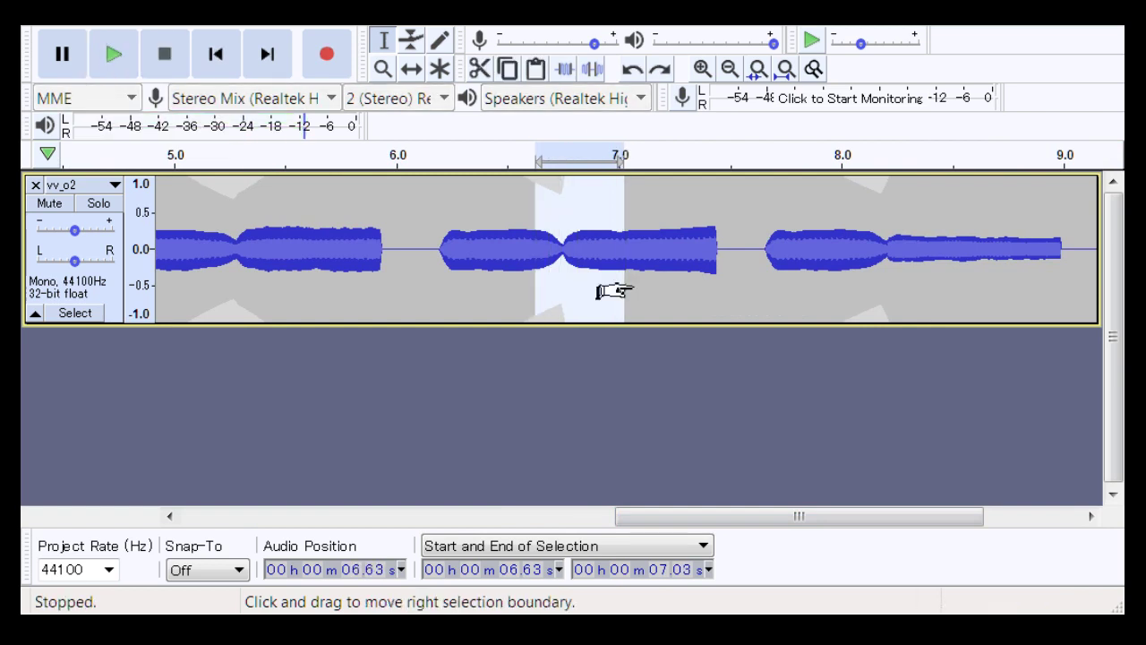
Redo the two undone cuts at the fifth joint and play the result from about 6.56 to 6.93 s
{"action": "left_click", "coordinate": [382, 69]}
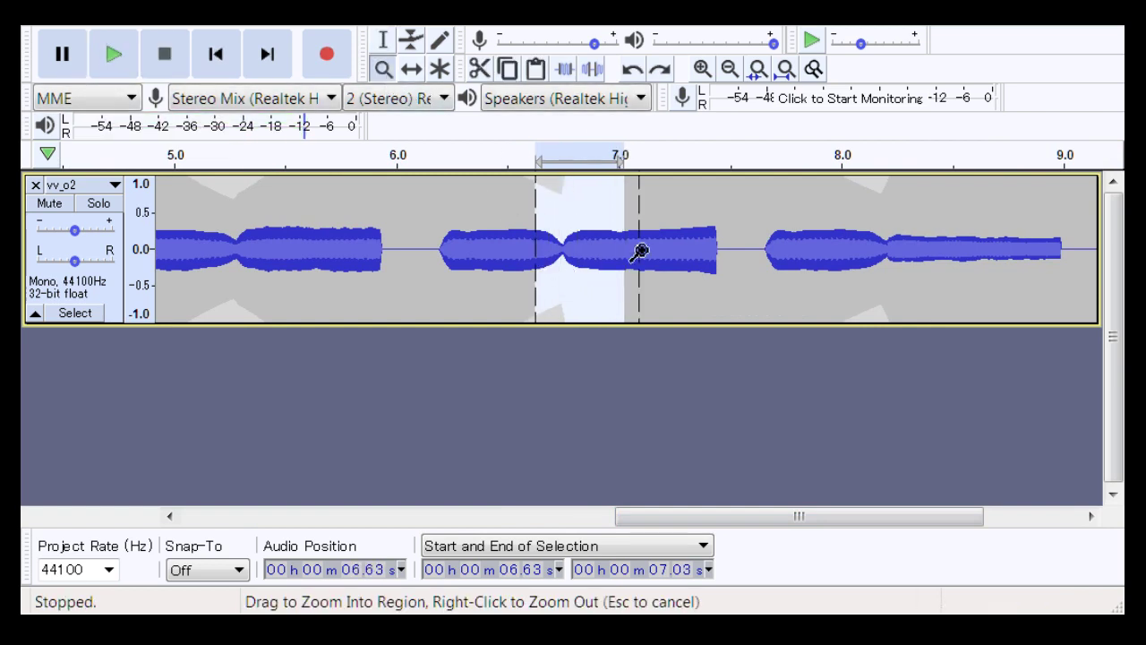
{"action": "left_click_drag", "start_coordinate": [594, 272], "coordinate": [594, 271]}
{"action": "left_click_drag", "start_coordinate": [736, 274], "coordinate": [558, 289]}
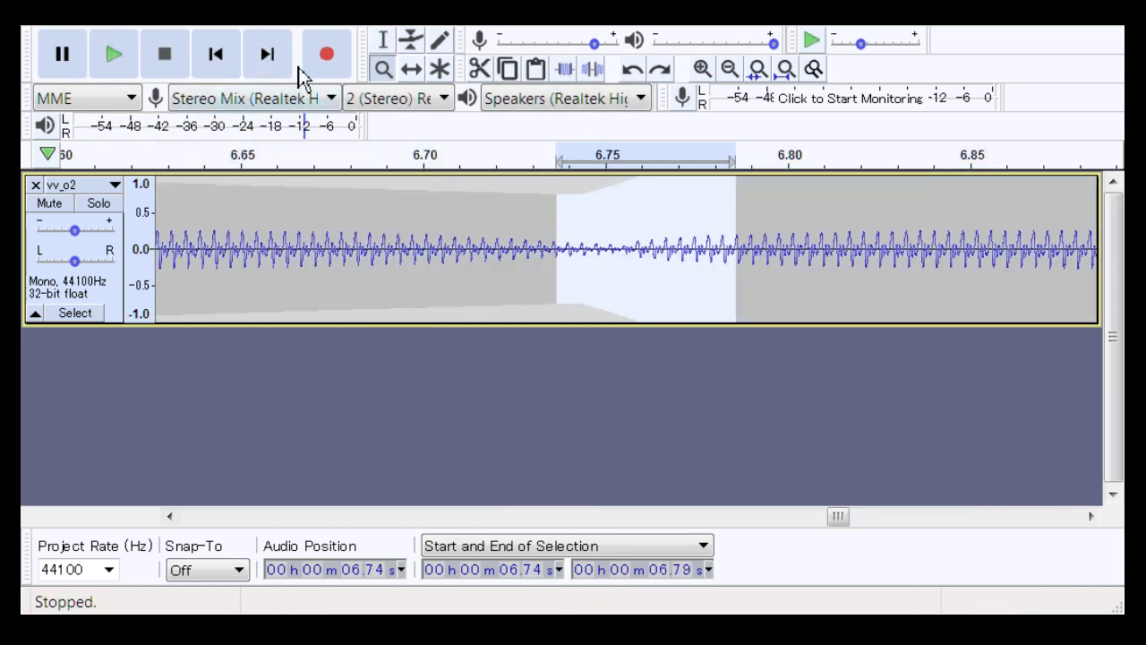
{"action": "right_click", "coordinate": [448, 222]}
{"action": "right_click", "coordinate": [448, 222]}
{"action": "right_click", "coordinate": [448, 222]}
{"action": "key", "text": "Delete"}
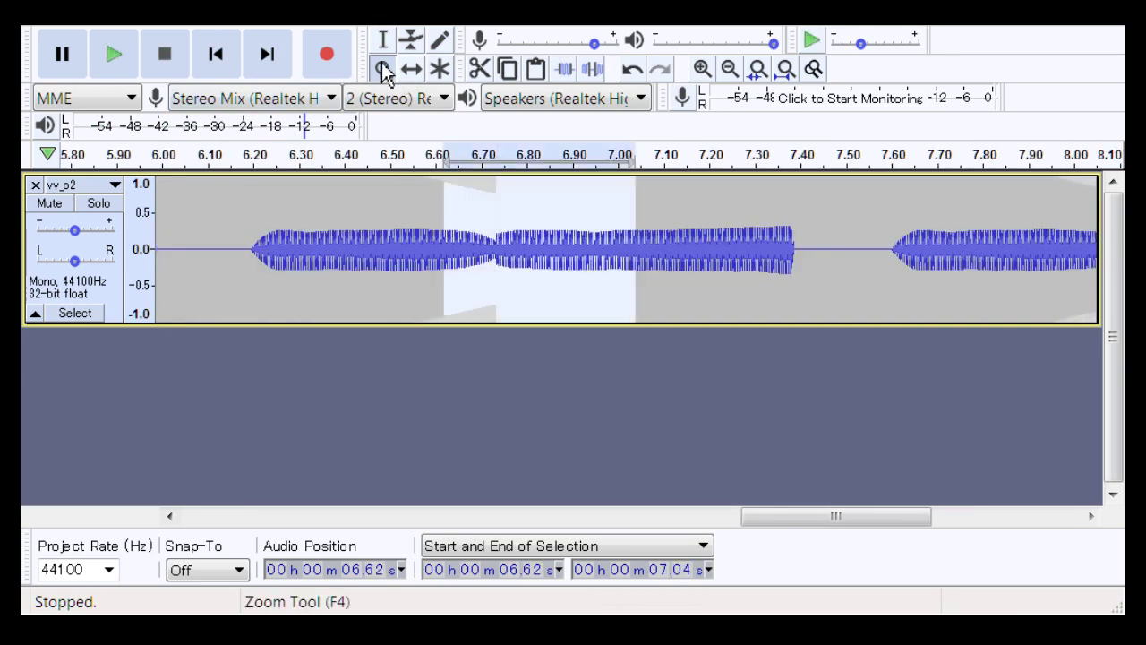
{"action": "left_click_drag", "start_coordinate": [419, 248], "coordinate": [583, 248]}
{"action": "key", "text": "space"}
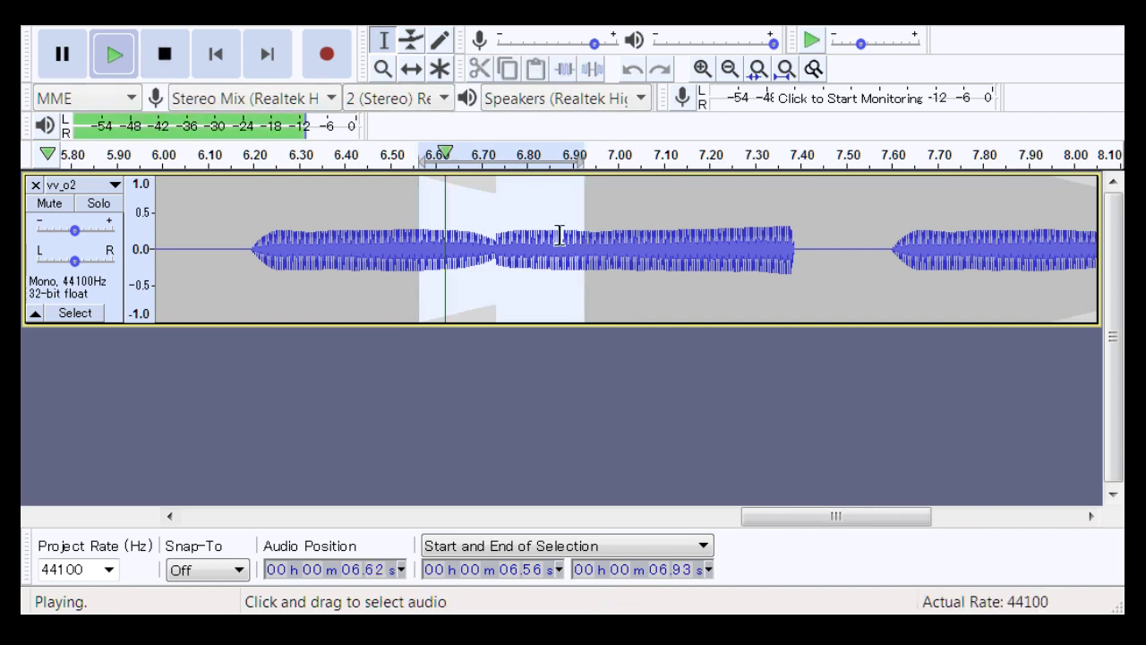
Reshape the amplitude envelope at the fifth joint with a deeper dip at about 6.74 s and a steep rise to full level near 6.75 s
{"action": "left_click", "coordinate": [411, 39]}
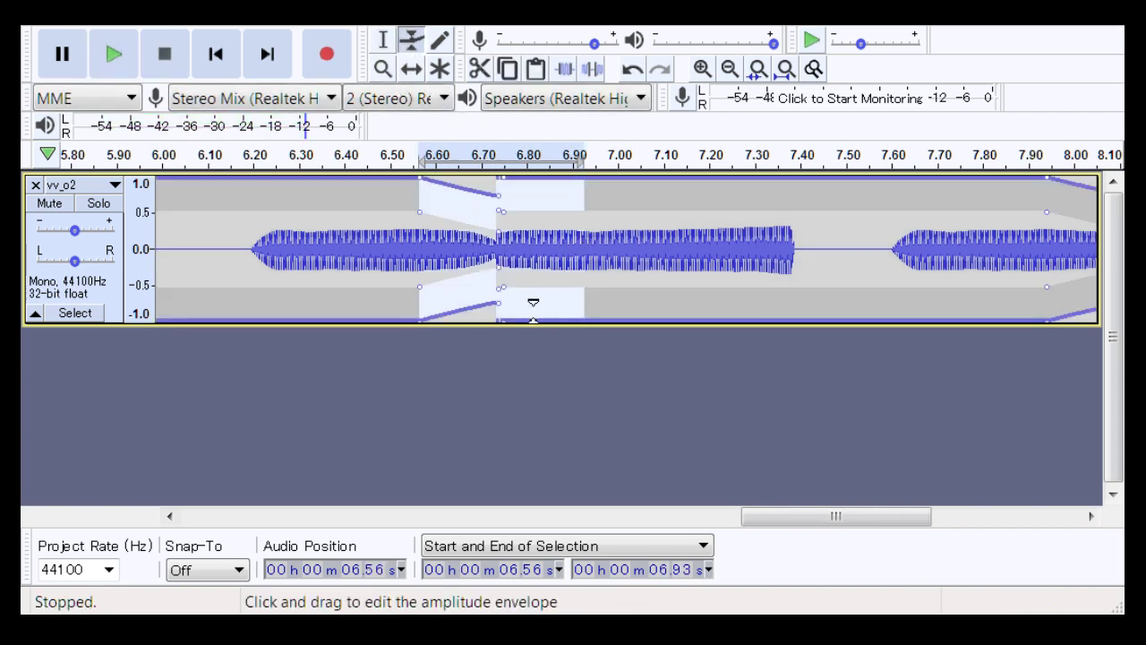
{"action": "left_click", "coordinate": [383, 69]}
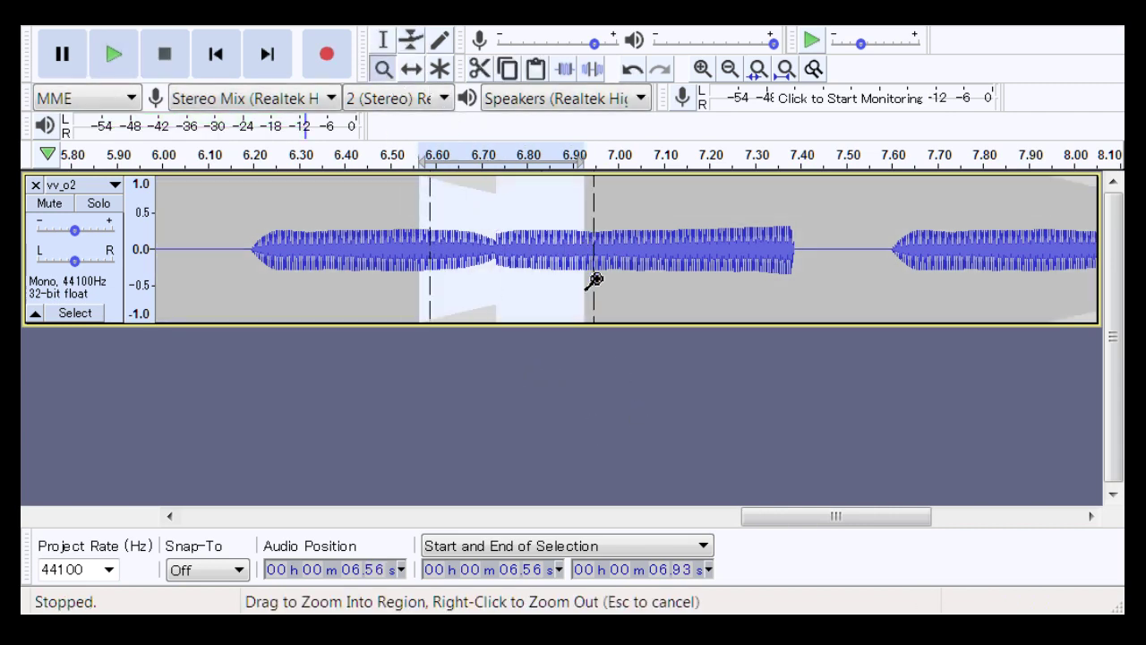
{"action": "key", "text": "ctrl+e"}
{"action": "left_click", "coordinate": [411, 52]}
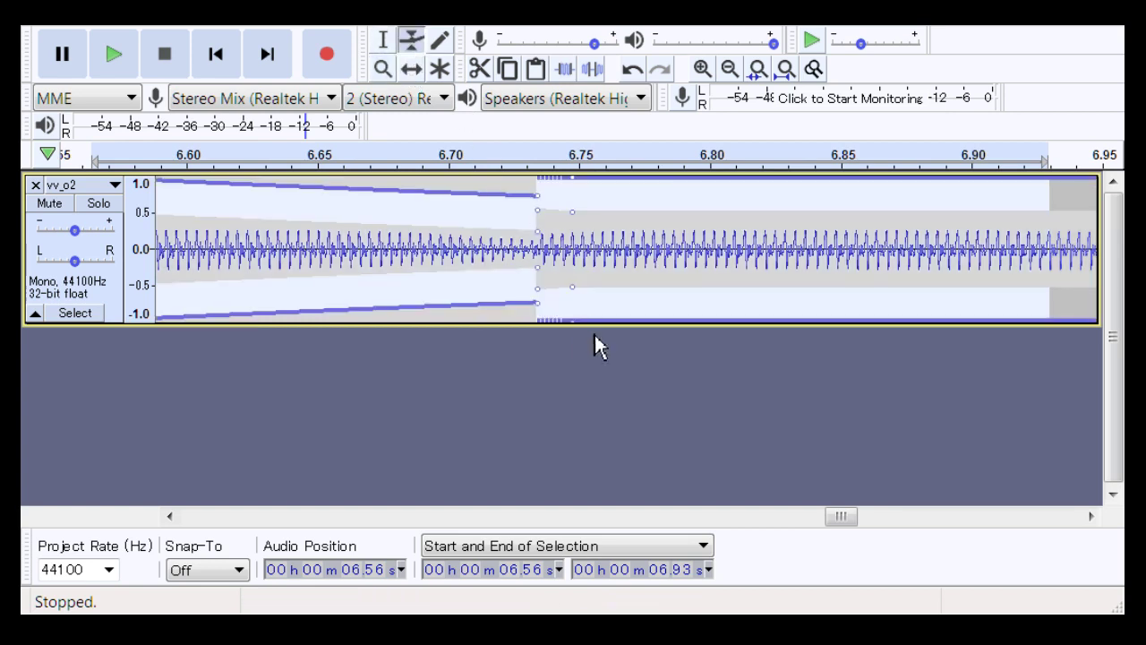
{"action": "left_click_drag", "start_coordinate": [671, 313], "coordinate": [674, 313]}
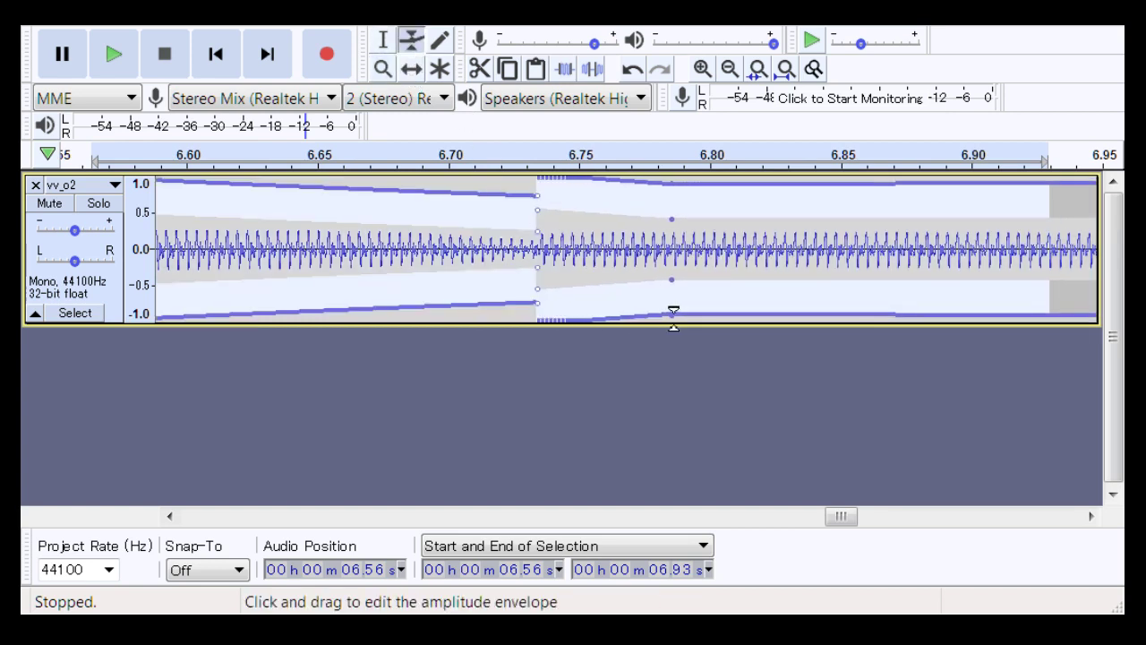
{"action": "left_click_drag", "start_coordinate": [548, 305], "coordinate": [611, 320]}
{"action": "left_click_drag", "start_coordinate": [722, 316], "coordinate": [810, 320]}
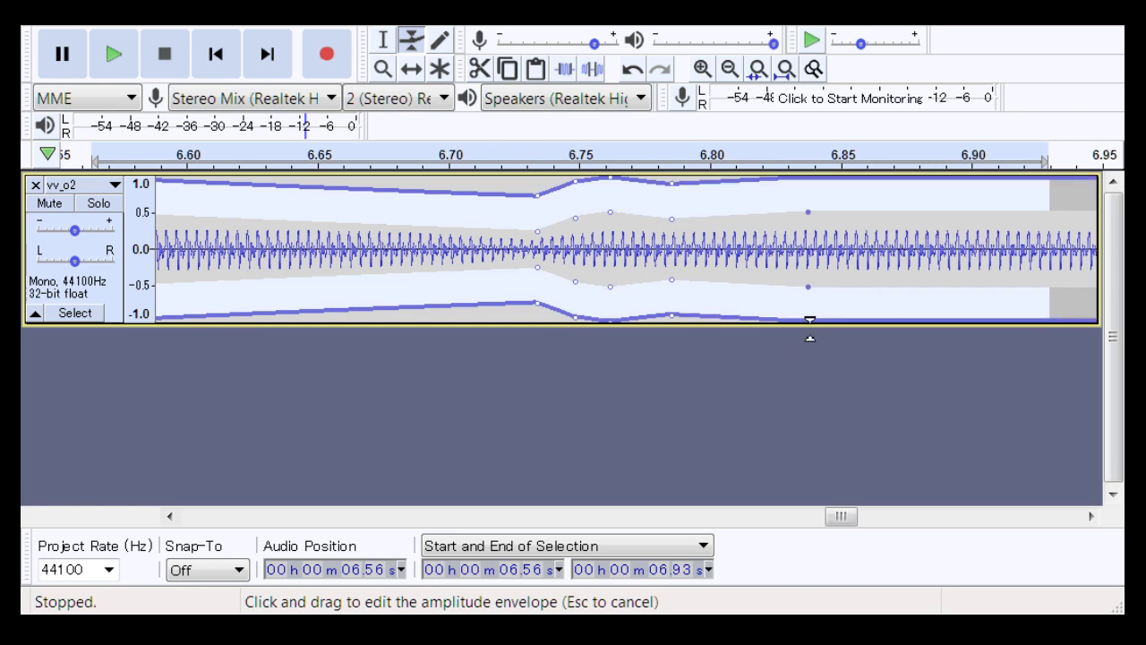
{"action": "left_click_drag", "start_coordinate": [681, 309], "coordinate": [709, 326]}
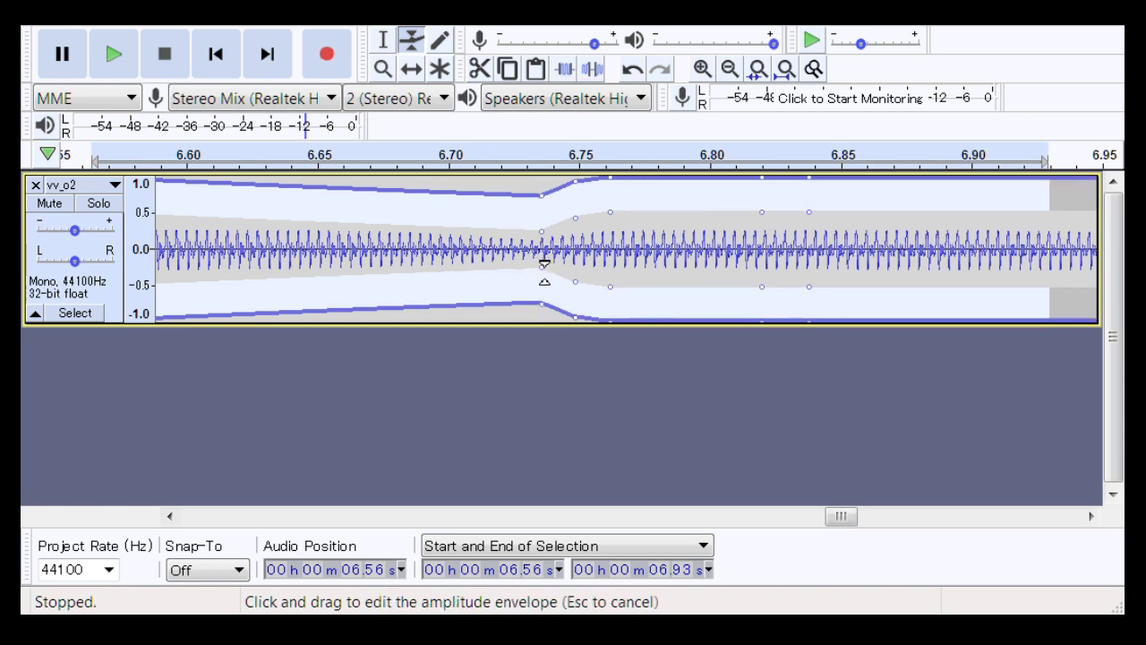
{"action": "left_click_drag", "start_coordinate": [547, 263], "coordinate": [558, 284]}
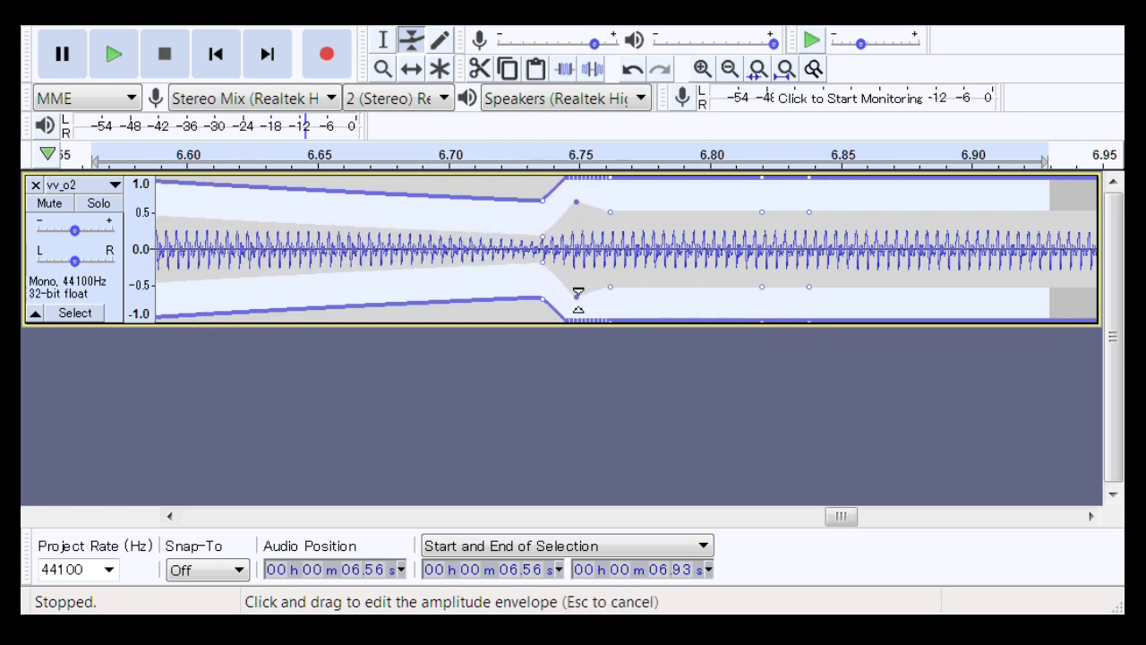
Play the reshaped fifth transition from about 6.44 to 7.00 s
{"action": "left_click", "coordinate": [382, 69]}
{"action": "right_click", "coordinate": [555, 309]}
{"action": "right_click", "coordinate": [556, 309]}
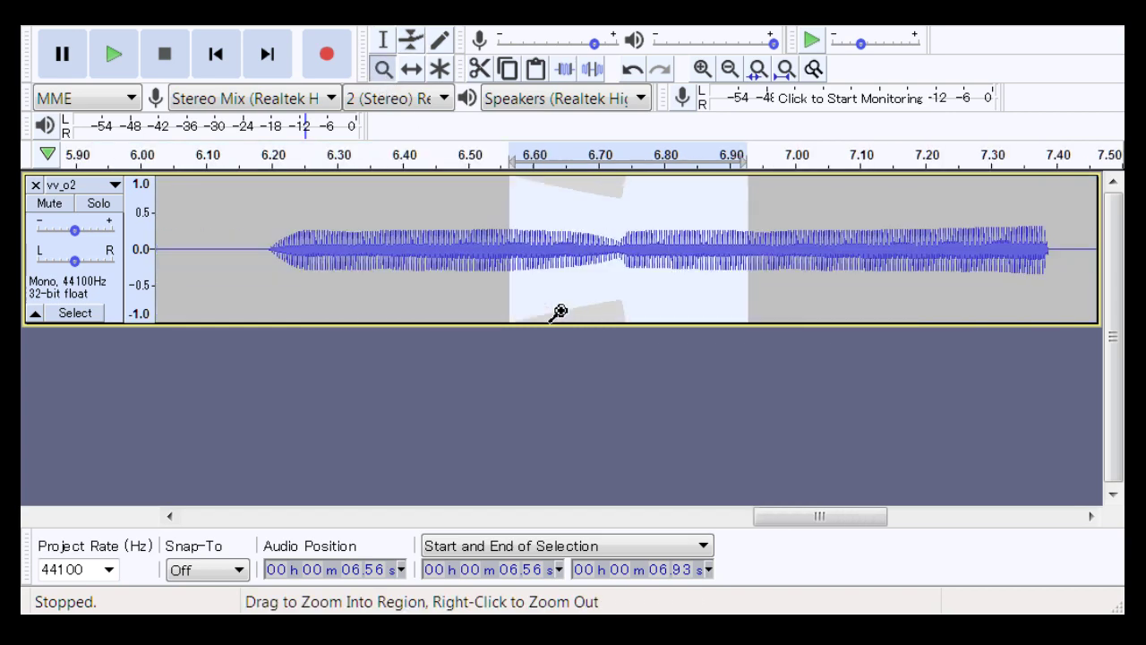
{"action": "left_click", "coordinate": [382, 41]}
{"action": "left_click_drag", "start_coordinate": [431, 274], "coordinate": [792, 296]}
{"action": "key", "text": "space"}
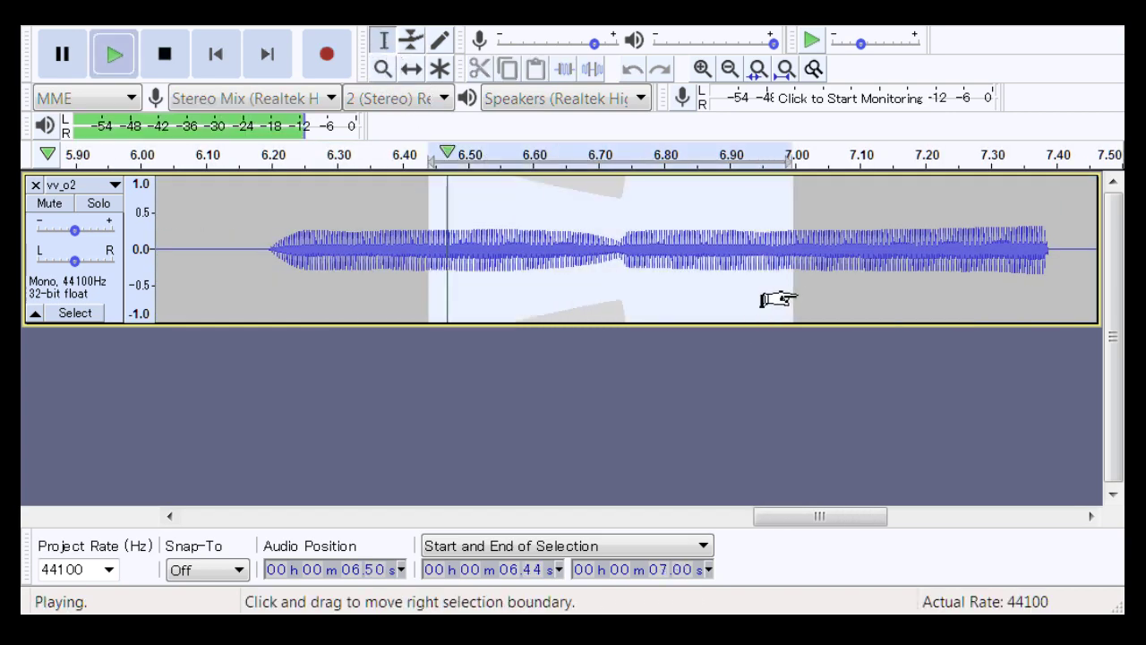
Play the sixth transition from about 7.85 to 8.31 s
{"action": "left_click_drag", "start_coordinate": [851, 518], "coordinate": [957, 515]}
{"action": "left_click_drag", "start_coordinate": [457, 273], "coordinate": [758, 287]}
{"action": "key", "text": "space"}
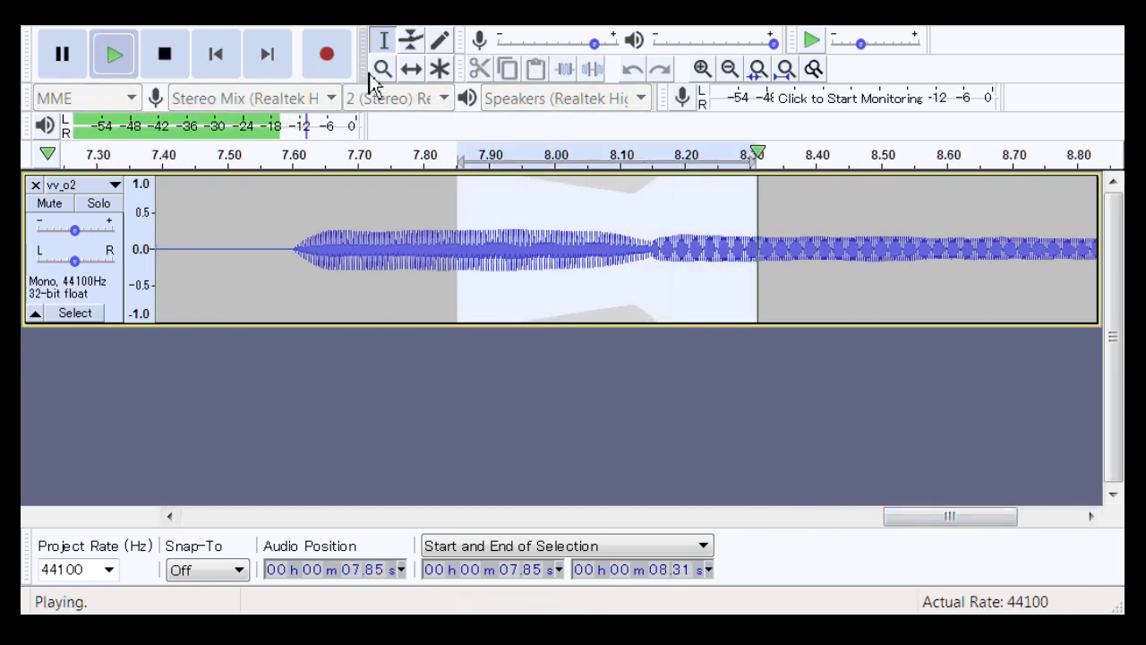
Smooth the sixth joint's envelope recovery at about 8.14 s and play the transition from about 7.78 to 8.53 s
{"action": "left_click", "coordinate": [416, 42]}
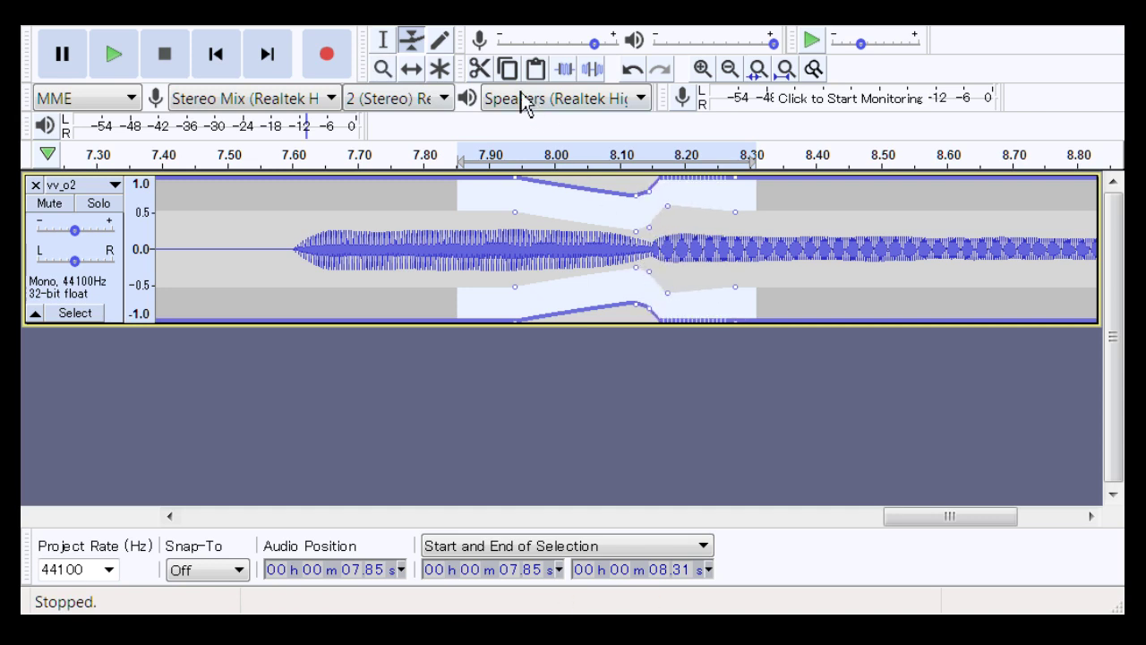
{"action": "left_click", "coordinate": [397, 50]}
{"action": "left_click_drag", "start_coordinate": [409, 218], "coordinate": [900, 256]}
{"action": "key", "text": "space"}
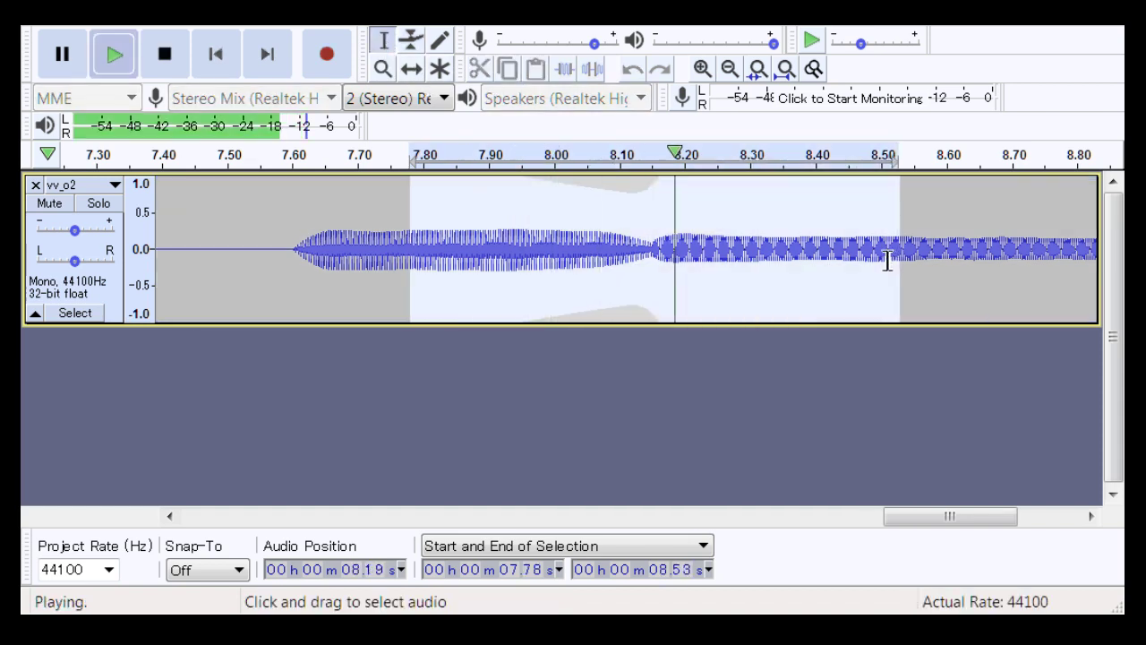
Play the sixth sound pair from about 7.53 s
{"action": "left_click", "coordinate": [242, 225]}
{"action": "key", "text": "space"}
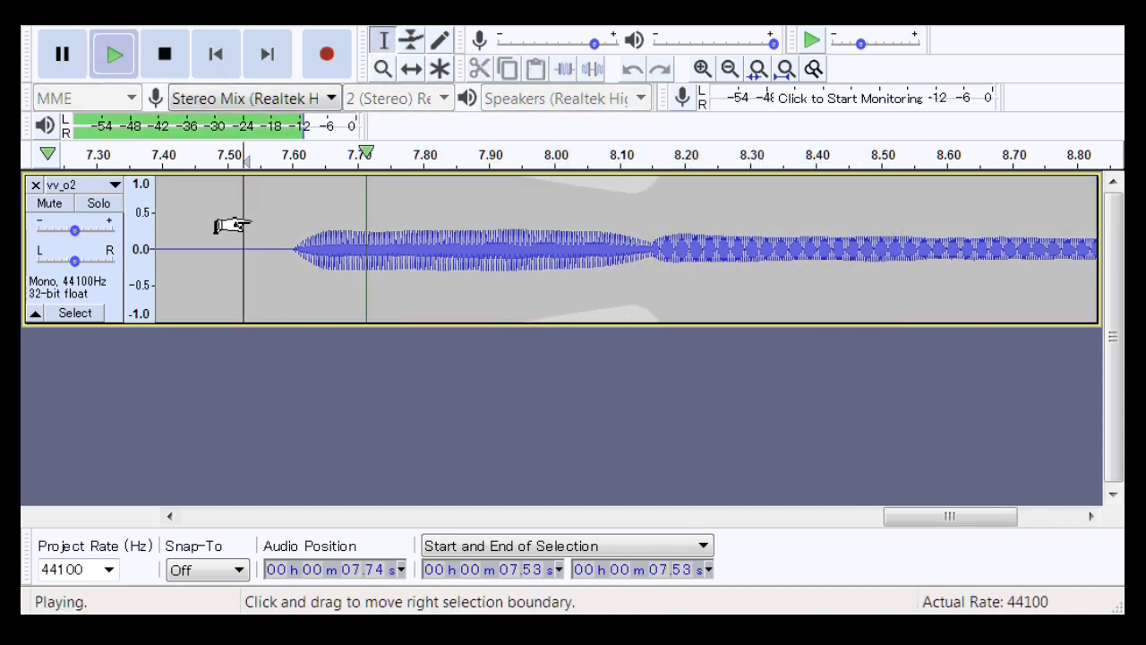
{"action": "key", "text": "space"}
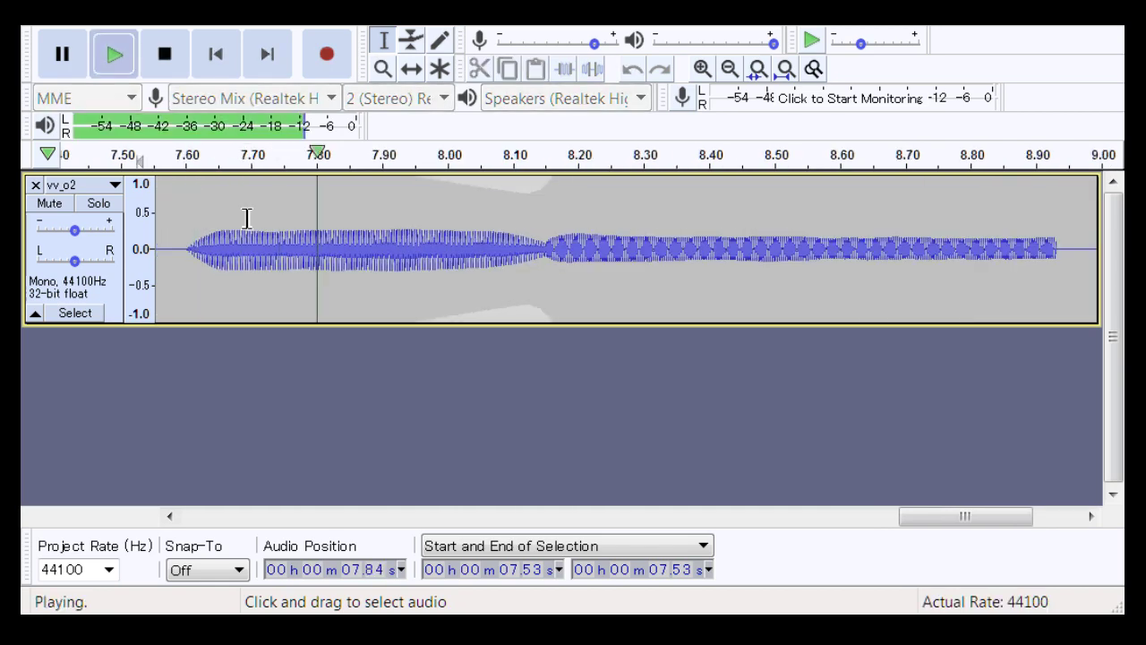
Play the edited vv_o2 recording from about 0.31 s and close its track
{"action": "left_click_drag", "start_coordinate": [965, 517], "coordinate": [221, 480]}
{"action": "left_click", "coordinate": [361, 218]}
{"action": "key", "text": "space"}
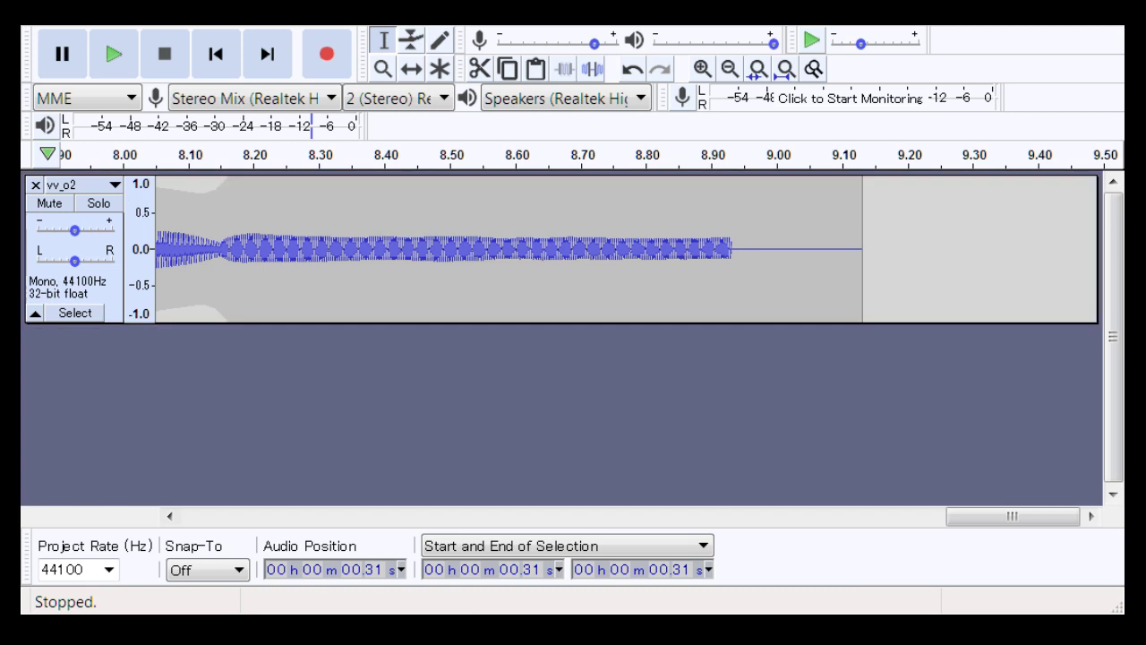
{"action": "left_click", "coordinate": [34, 186]}
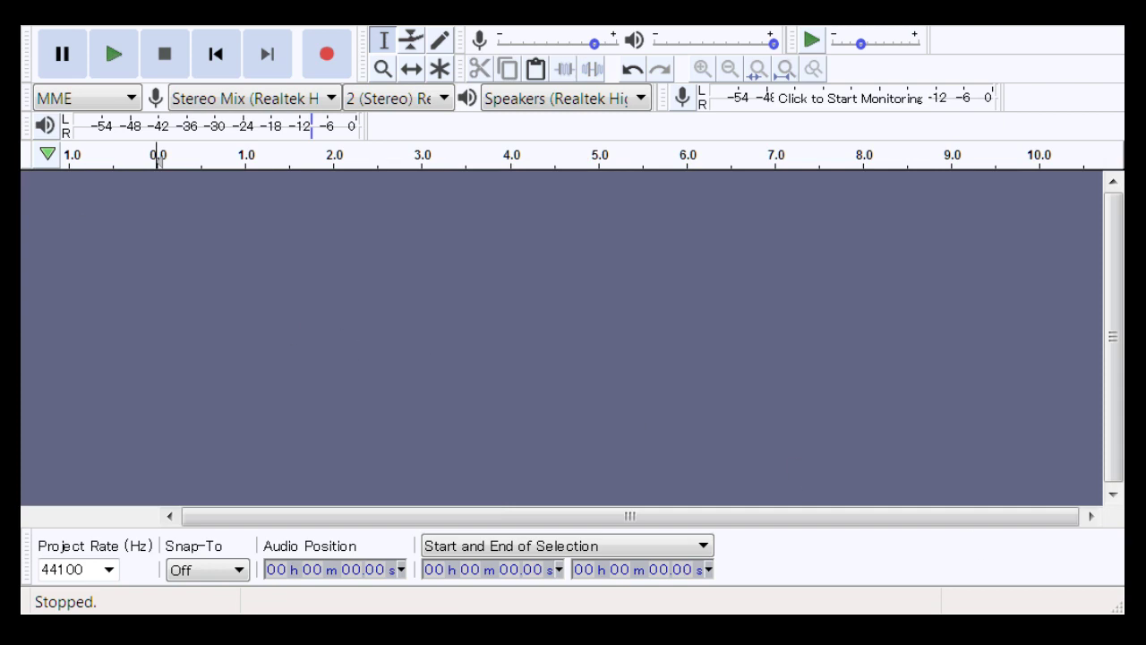
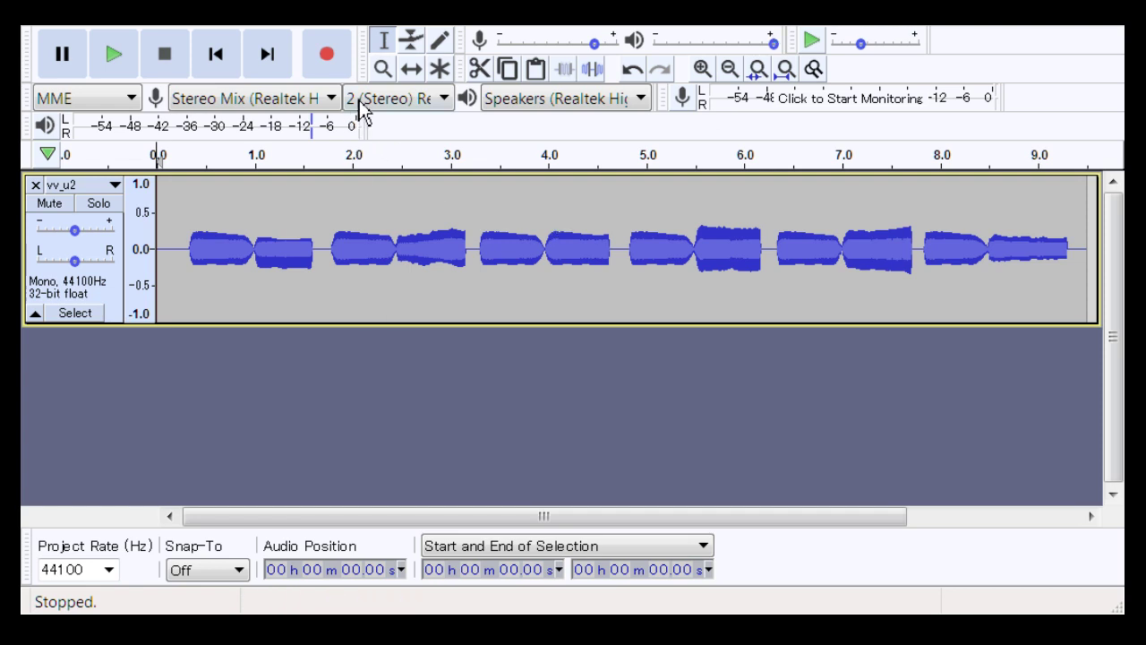
Delete the quiet gap from about 0.98 to 1.02 s at the first joint of vv_u2
{"action": "left_click", "coordinate": [383, 69]}
{"action": "left_click_drag", "start_coordinate": [228, 247], "coordinate": [297, 249]}
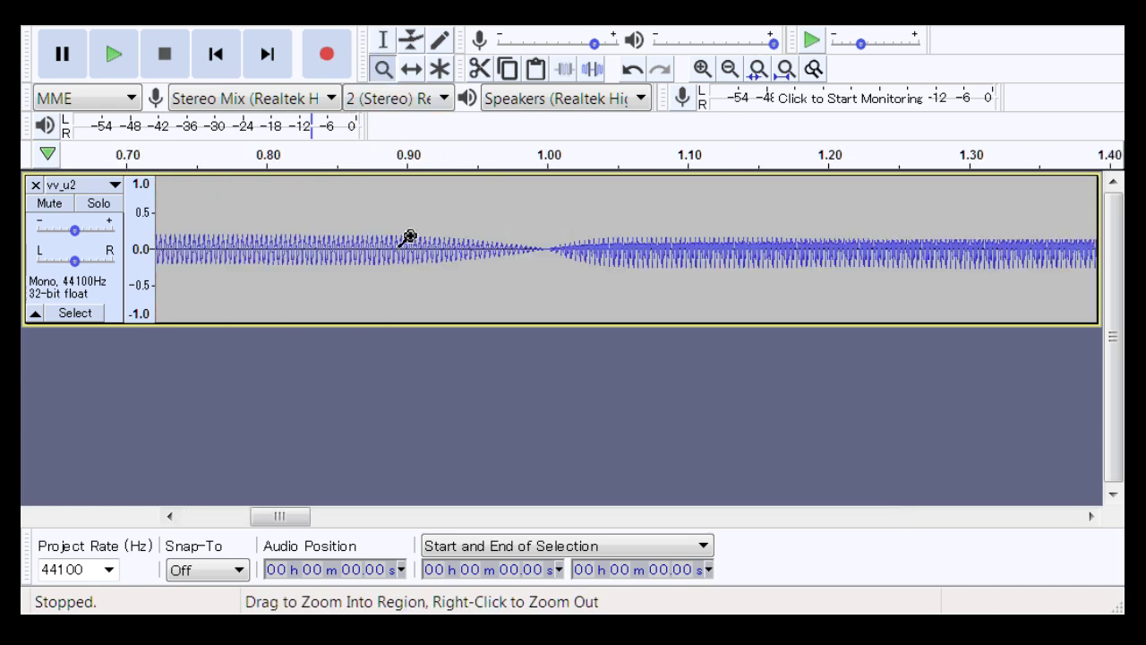
{"action": "left_click_drag", "start_coordinate": [376, 248], "coordinate": [686, 266]}
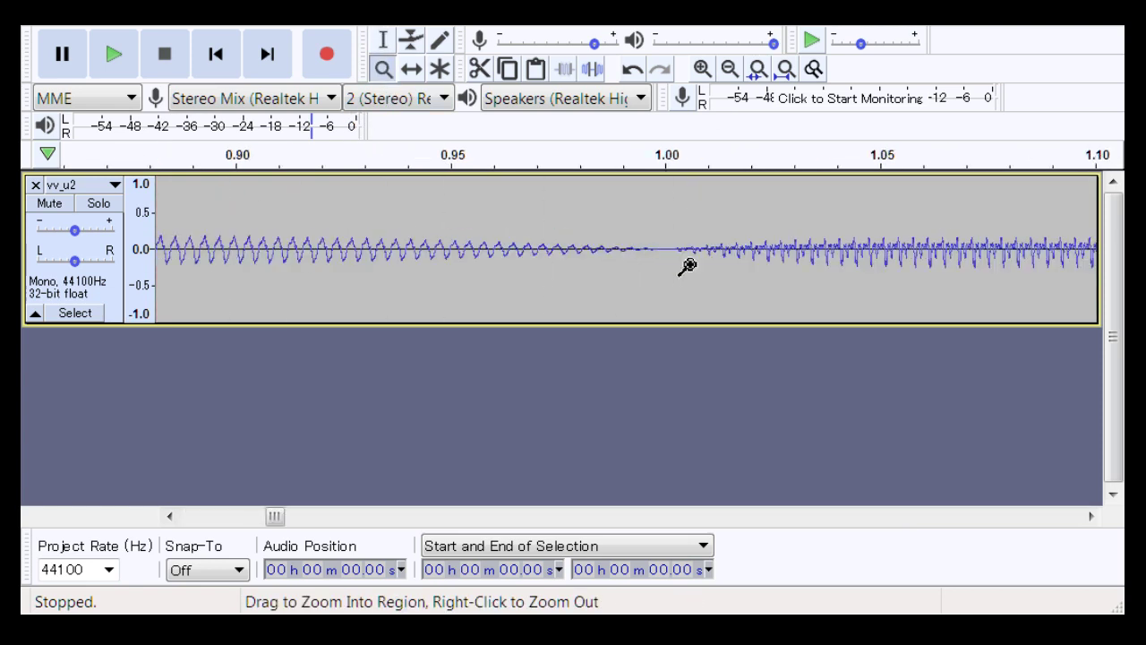
{"action": "left_click", "coordinate": [385, 40]}
{"action": "left_click", "coordinate": [384, 69]}
{"action": "left_click_drag", "start_coordinate": [361, 250], "coordinate": [994, 248]}
{"action": "left_click", "coordinate": [384, 40]}
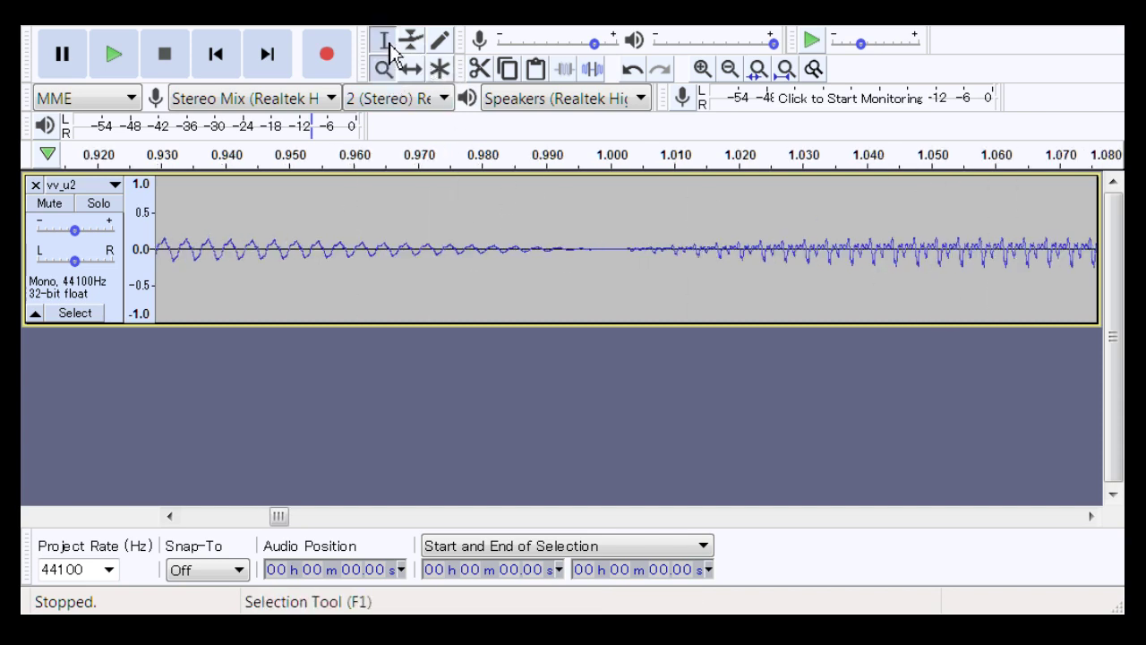
{"action": "left_click_drag", "start_coordinate": [458, 273], "coordinate": [774, 307]}
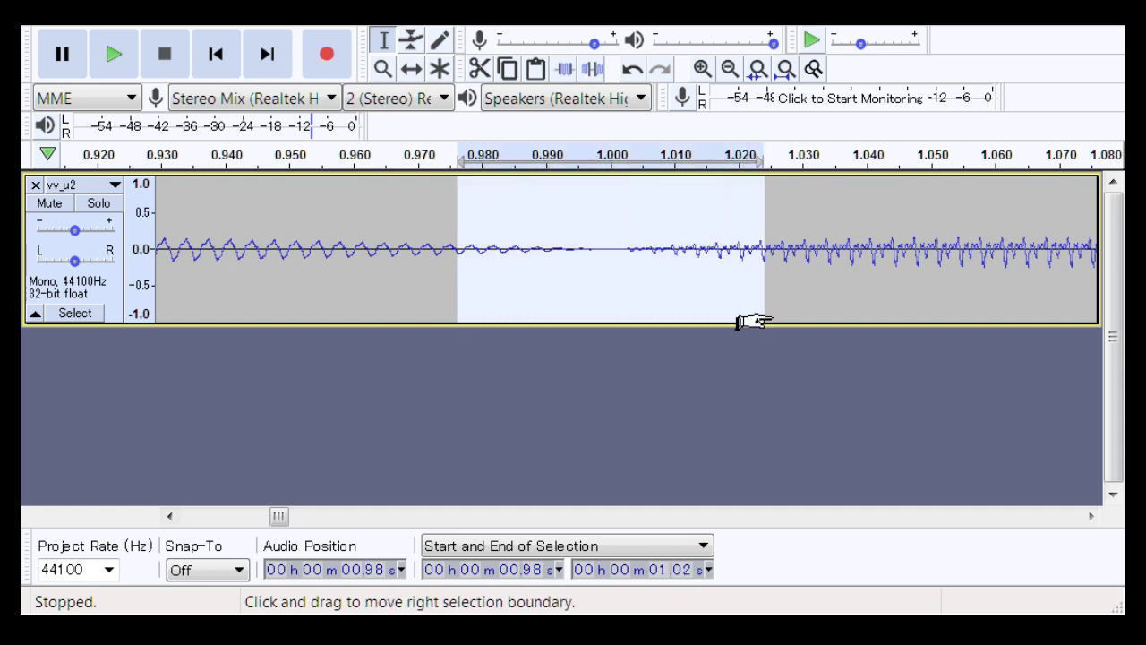
{"action": "key", "text": "Delete"}
Play the first joint from about 0.94 to 1.06 s and trim another short piece starting at about 0.973 s
{"action": "left_click_drag", "start_coordinate": [252, 268], "coordinate": [1021, 295]}
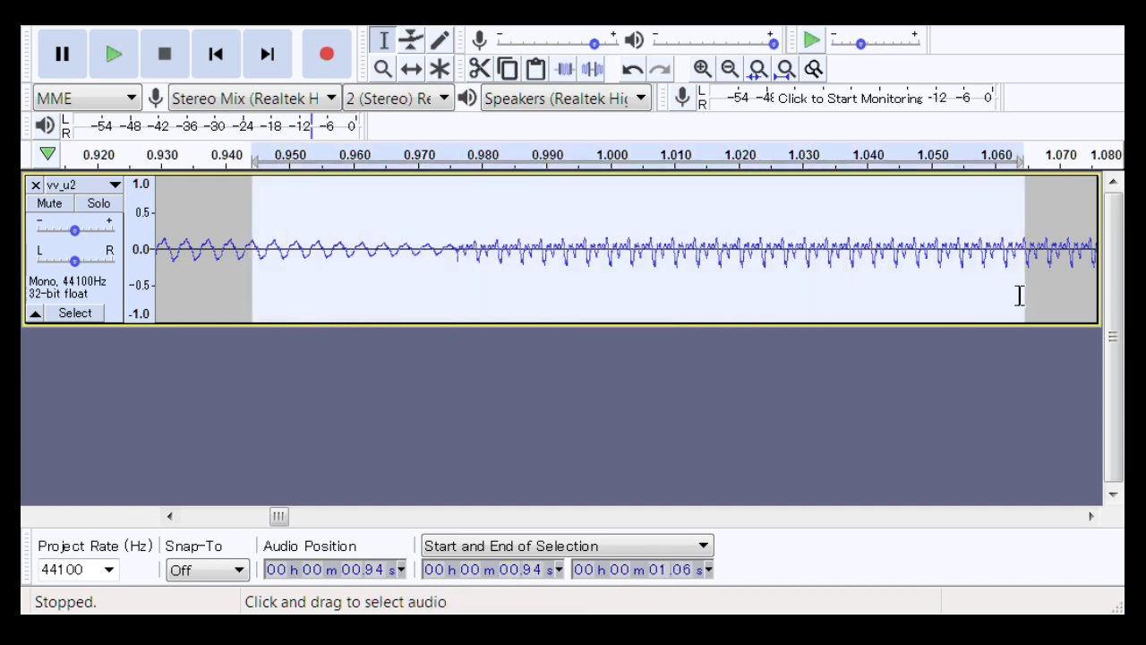
{"action": "left_click", "coordinate": [383, 70]}
{"action": "left_click_drag", "start_coordinate": [352, 269], "coordinate": [595, 268]}
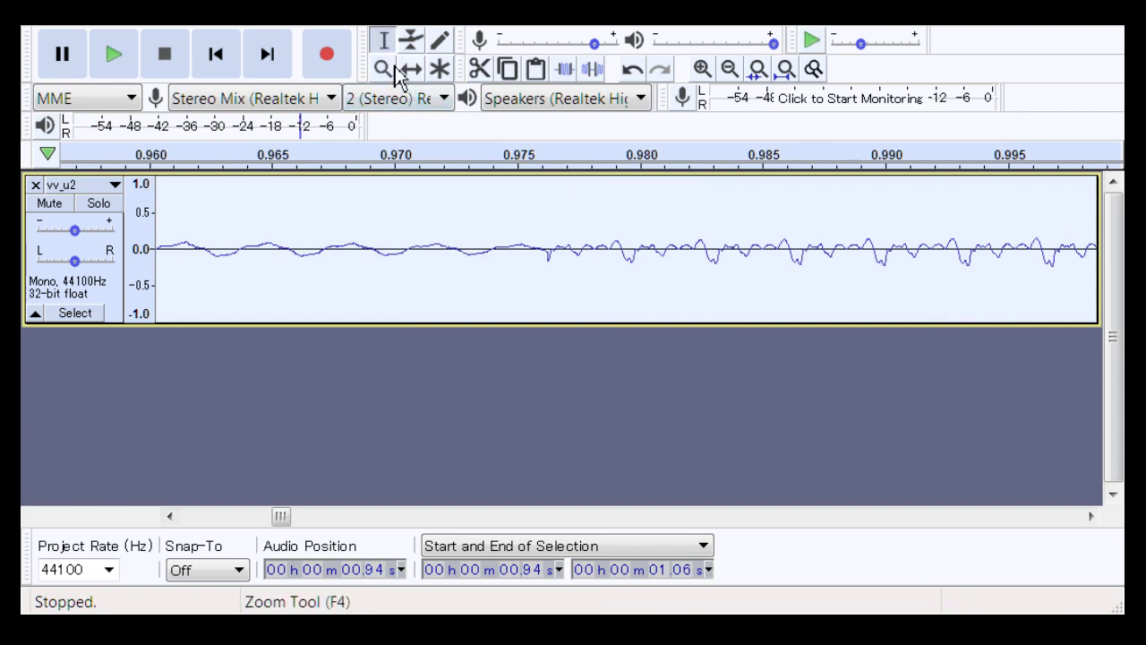
{"action": "left_click", "coordinate": [383, 40]}
{"action": "left_click_drag", "start_coordinate": [469, 272], "coordinate": [637, 296]}
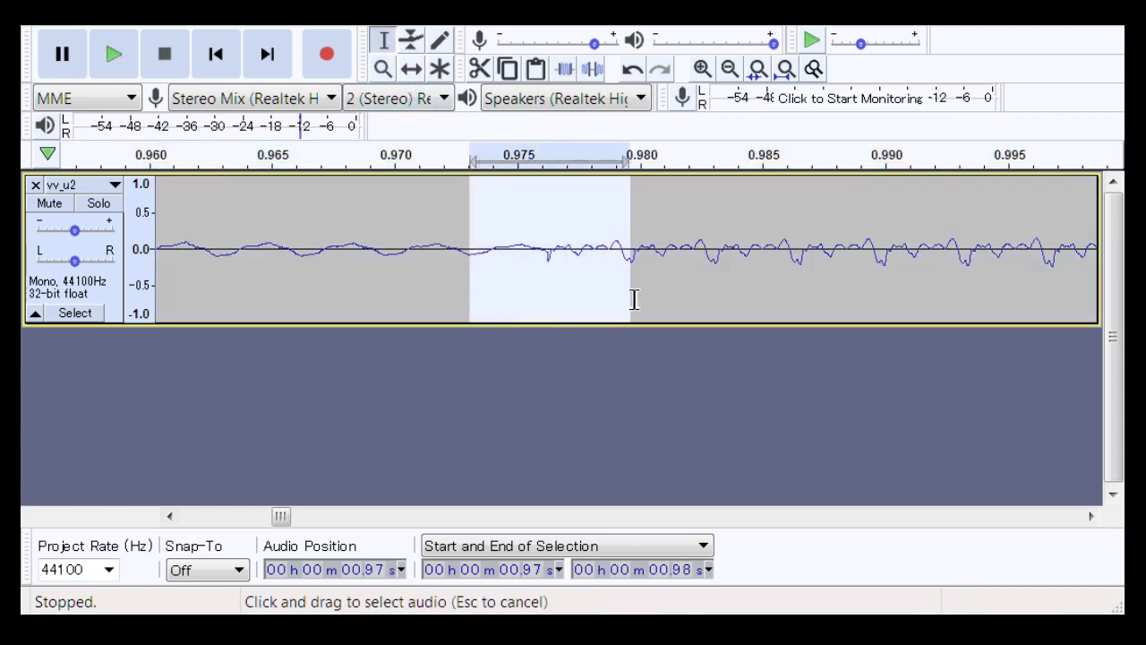
{"action": "left_click", "coordinate": [468, 278]}
Play the trimmed first joint from about 0.96 to 0.99 s and again from about 0.74 to 1.17 s
{"action": "left_click_drag", "start_coordinate": [247, 255], "coordinate": [917, 260]}
{"action": "key", "text": "space"}
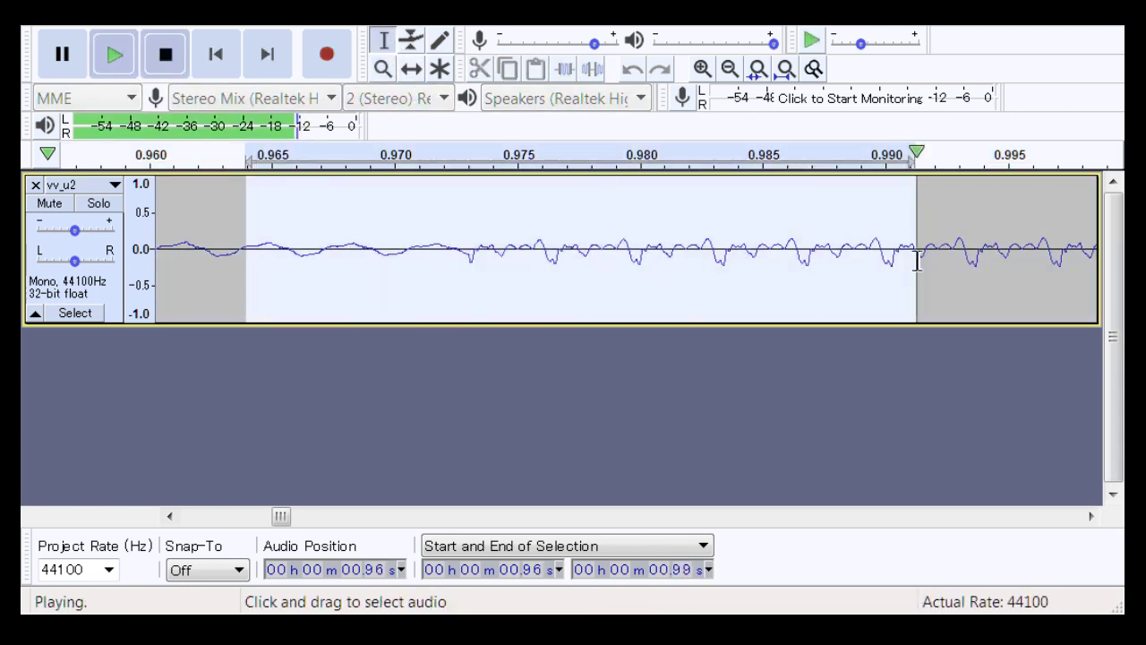
{"action": "key", "text": "space"}
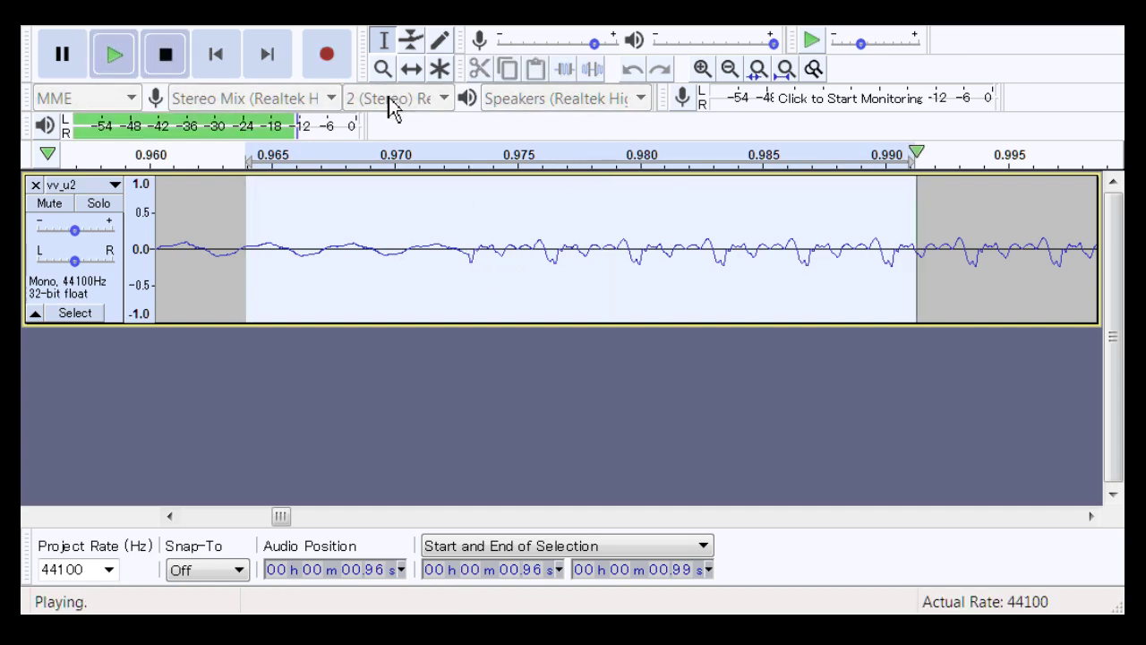
{"action": "left_click", "coordinate": [382, 69]}
{"action": "right_click", "coordinate": [497, 266]}
{"action": "right_click", "coordinate": [496, 266]}
{"action": "right_click", "coordinate": [496, 269]}
{"action": "right_click", "coordinate": [496, 269]}
{"action": "right_click", "coordinate": [483, 258]}
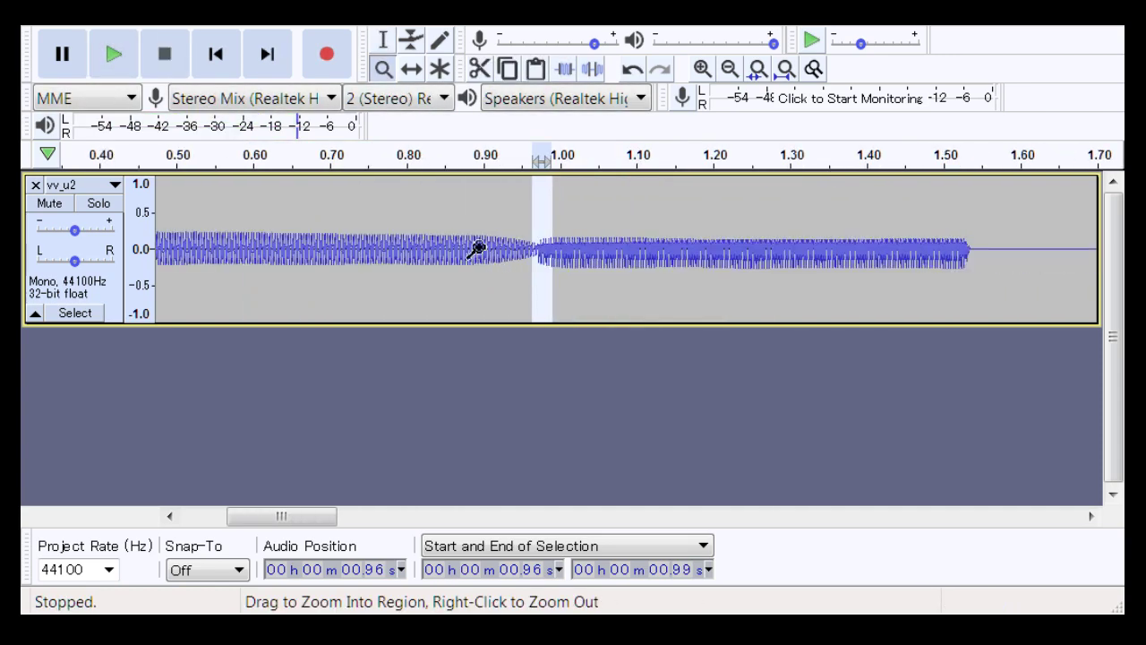
{"action": "left_click", "coordinate": [383, 40]}
{"action": "left_click_drag", "start_coordinate": [358, 251], "coordinate": [686, 273]}
{"action": "key", "text": "space"}
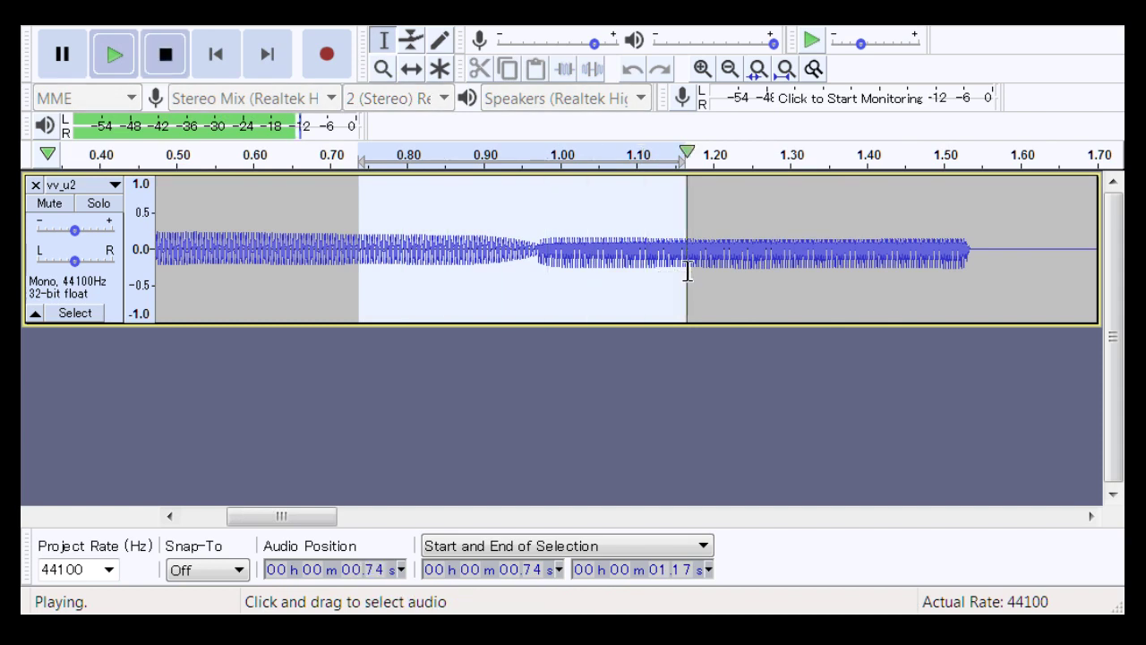
Shape the first joint's amplitude envelope with a fall from about 0.68 s, a dip at 0.96 s, a steep recovery, and anchors near 1.20 and 1.25 s
{"action": "left_click", "coordinate": [411, 41]}
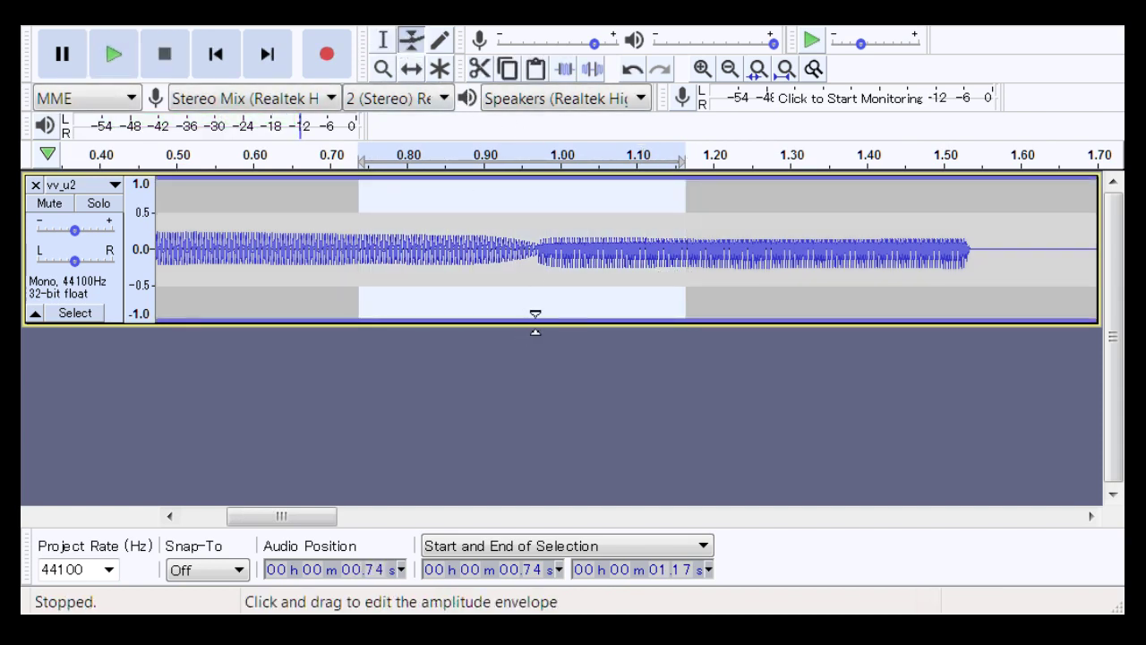
{"action": "left_click", "coordinate": [709, 316]}
{"action": "left_click_drag", "start_coordinate": [750, 319], "coordinate": [752, 333]}
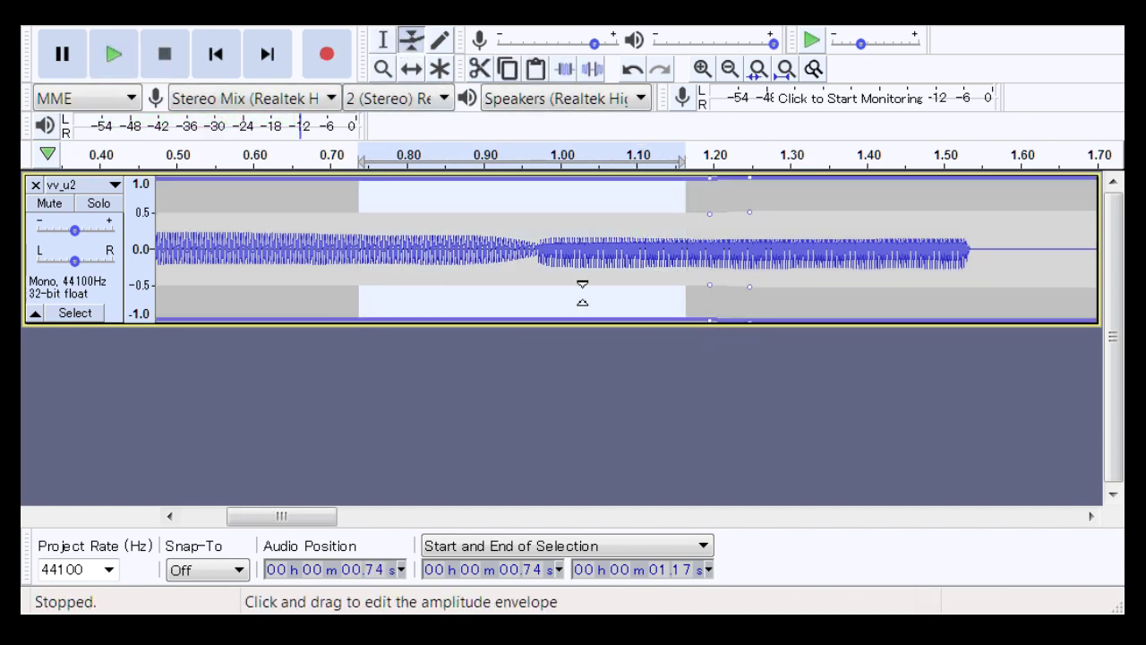
{"action": "left_click_drag", "start_coordinate": [555, 309], "coordinate": [530, 302]}
{"action": "left_click_drag", "start_coordinate": [410, 300], "coordinate": [314, 320]}
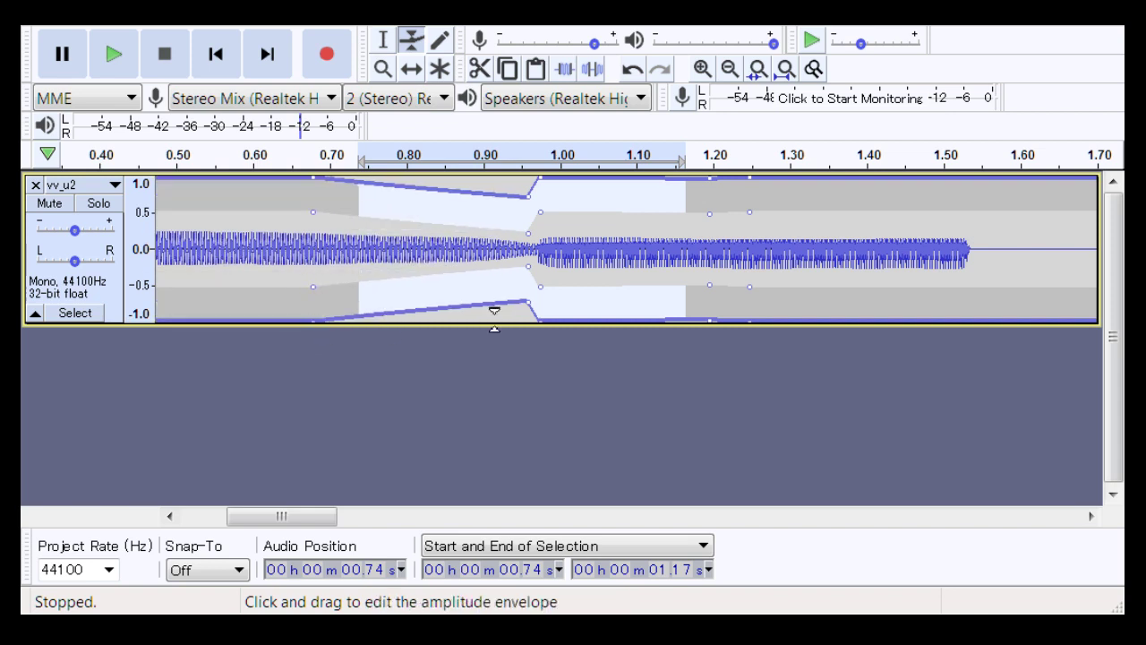
{"action": "left_click_drag", "start_coordinate": [547, 293], "coordinate": [485, 184]}
Play the reshaped first transition from about 0.75 to 1.22 s
{"action": "left_click", "coordinate": [383, 39]}
{"action": "left_click_drag", "start_coordinate": [726, 273], "coordinate": [371, 288]}
{"action": "key", "text": "space"}
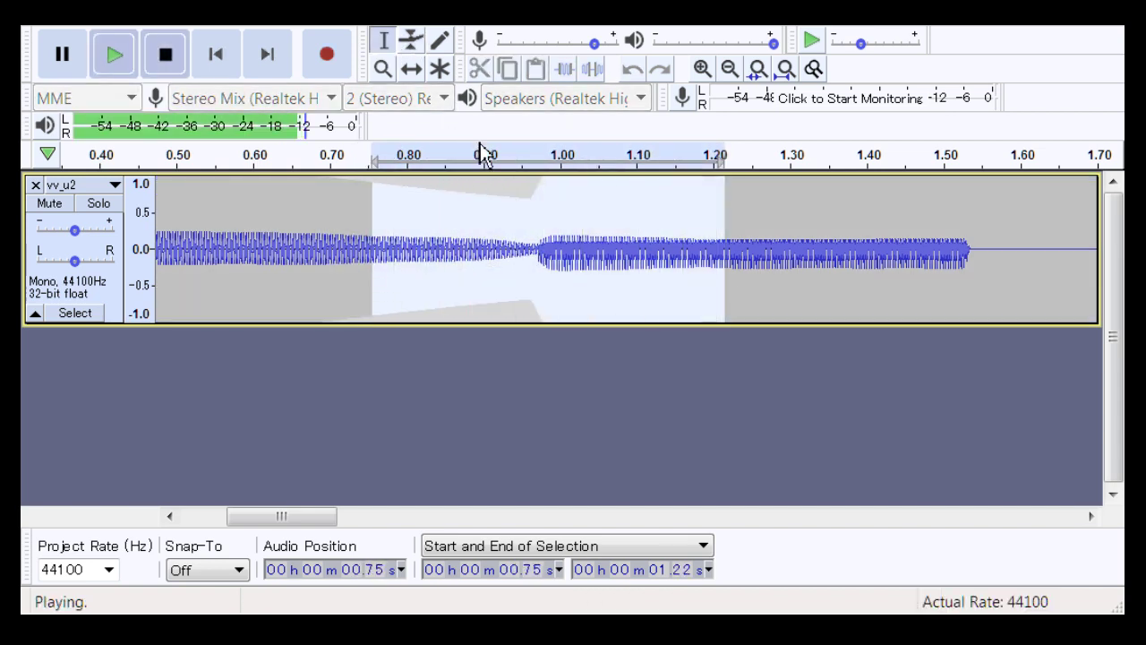
Move the first joint's envelope recovery point to about 1.00 s and play the transition from about 0.71 to 1.42 s
{"action": "left_click", "coordinate": [411, 39]}
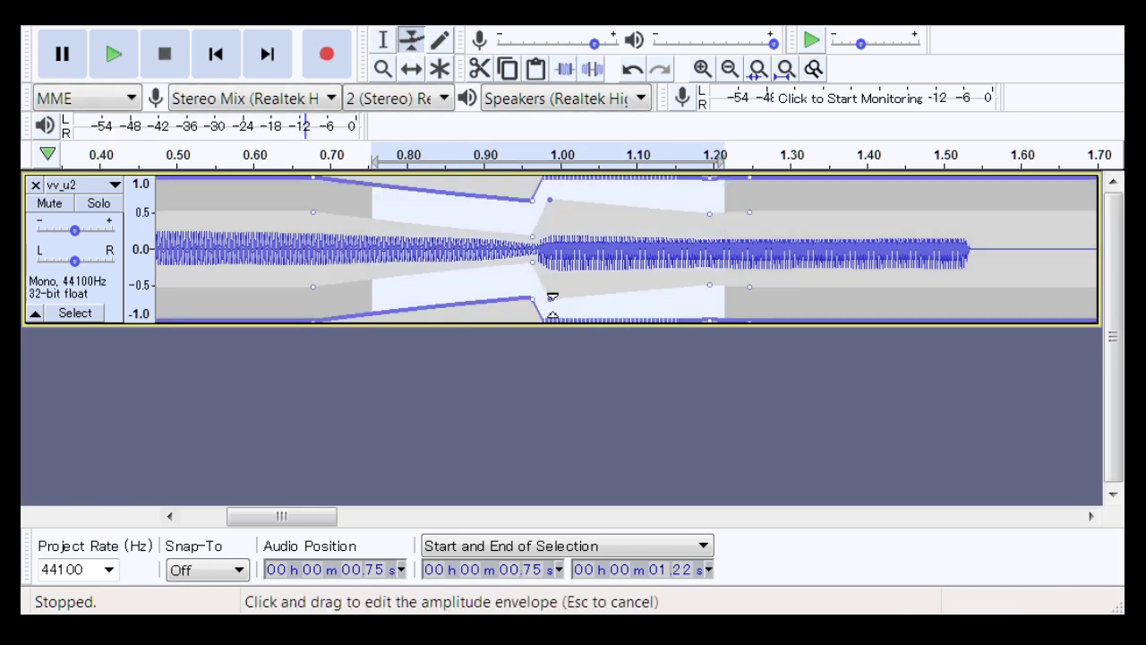
{"action": "left_click_drag", "start_coordinate": [552, 298], "coordinate": [558, 291]}
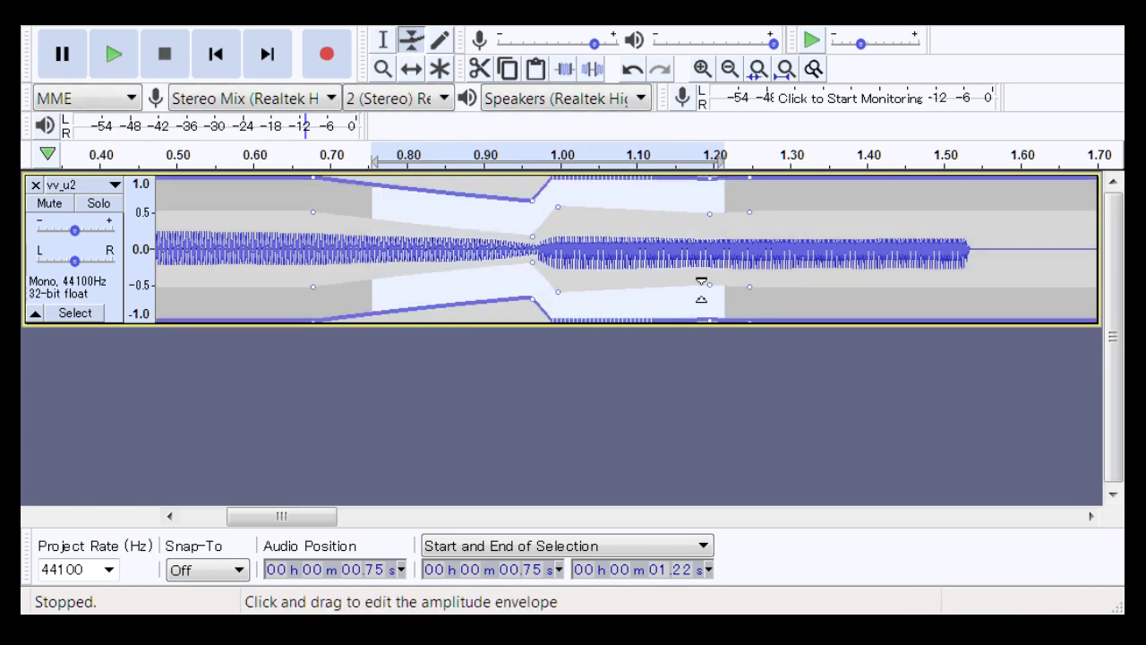
{"action": "left_click", "coordinate": [383, 40]}
{"action": "left_click_drag", "start_coordinate": [336, 287], "coordinate": [868, 287]}
{"action": "key", "text": "space"}
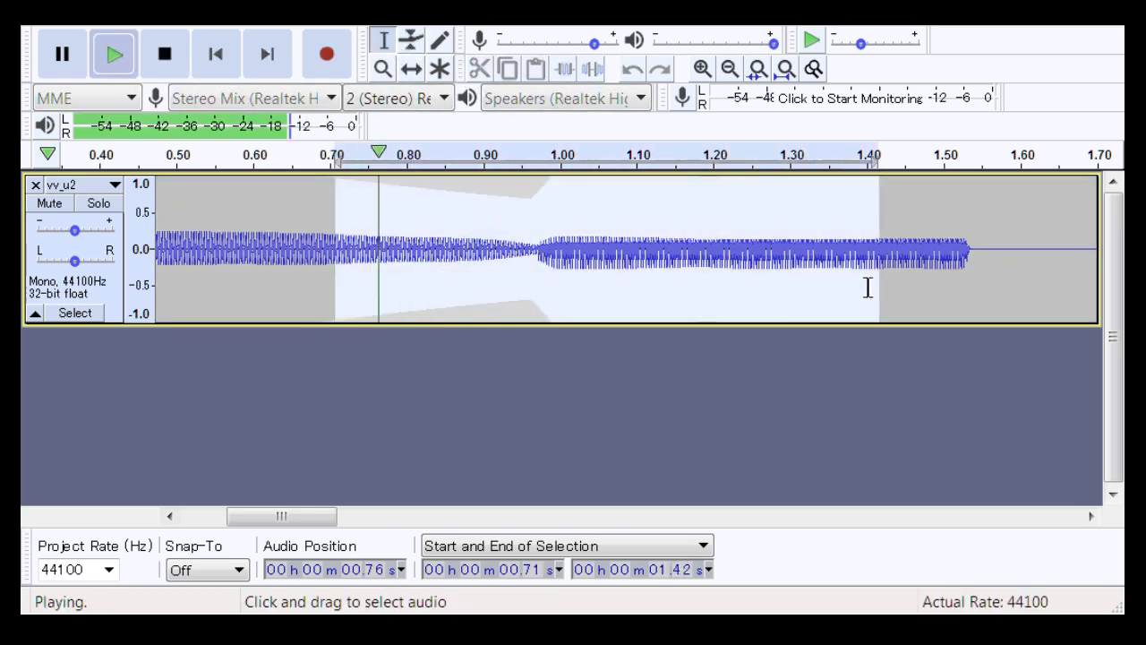
Delete the quiet gap from about 2.36 to 2.41 s at the second joint
{"action": "left_click_drag", "start_coordinate": [330, 518], "coordinate": [478, 518]}
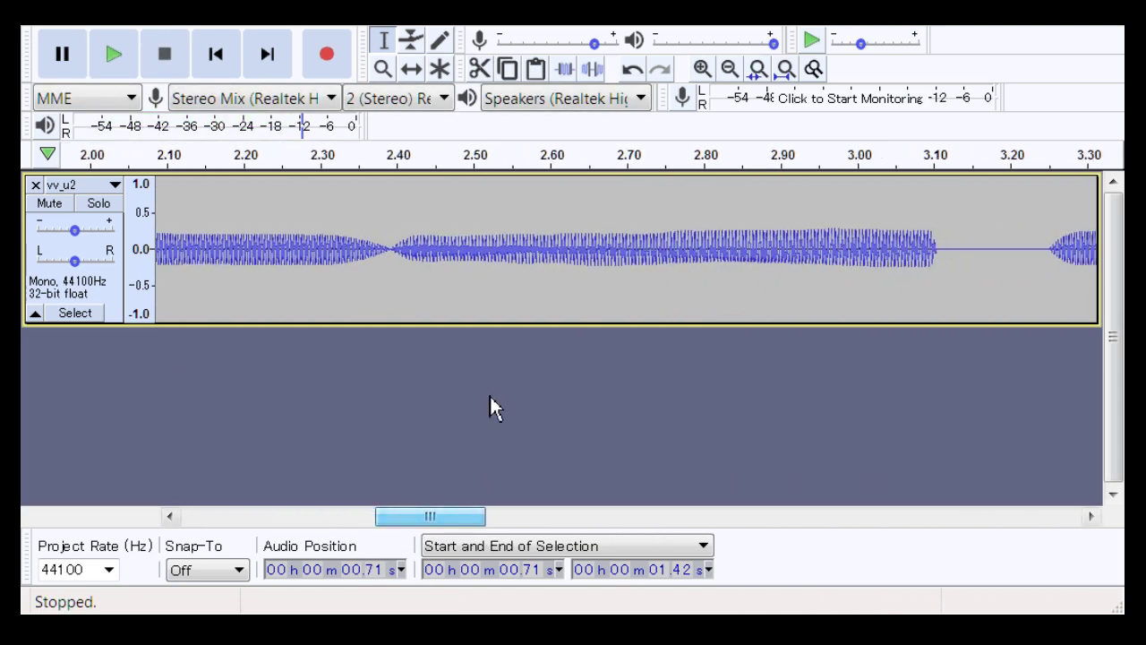
{"action": "left_click", "coordinate": [383, 69]}
{"action": "left_click_drag", "start_coordinate": [325, 263], "coordinate": [531, 274]}
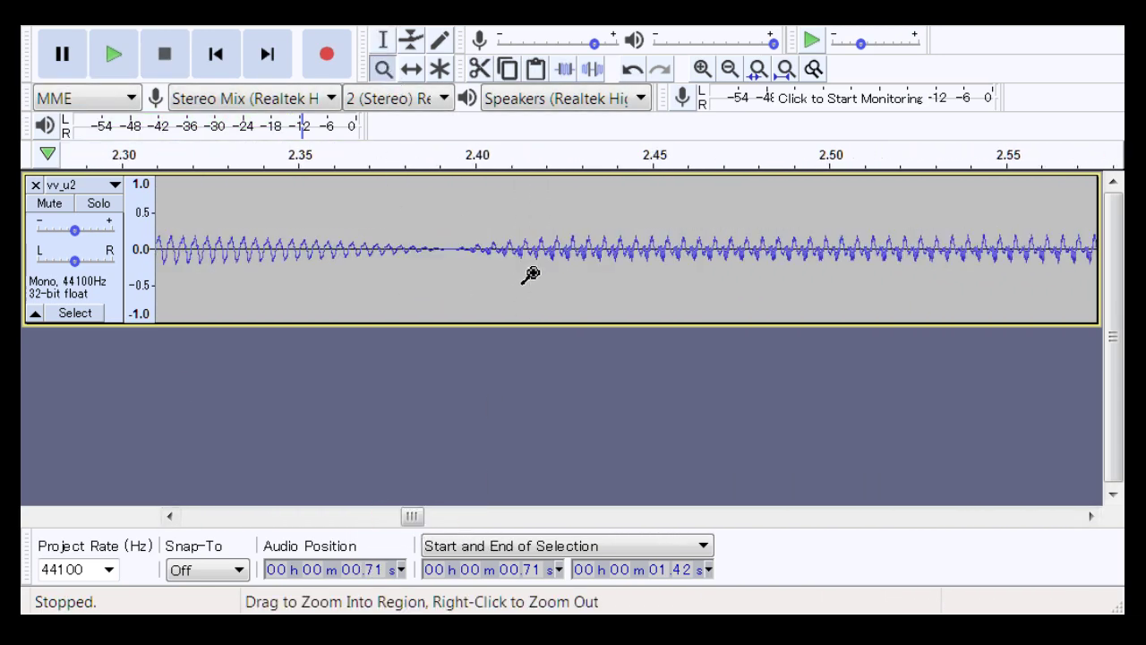
{"action": "left_click_drag", "start_coordinate": [248, 238], "coordinate": [632, 257]}
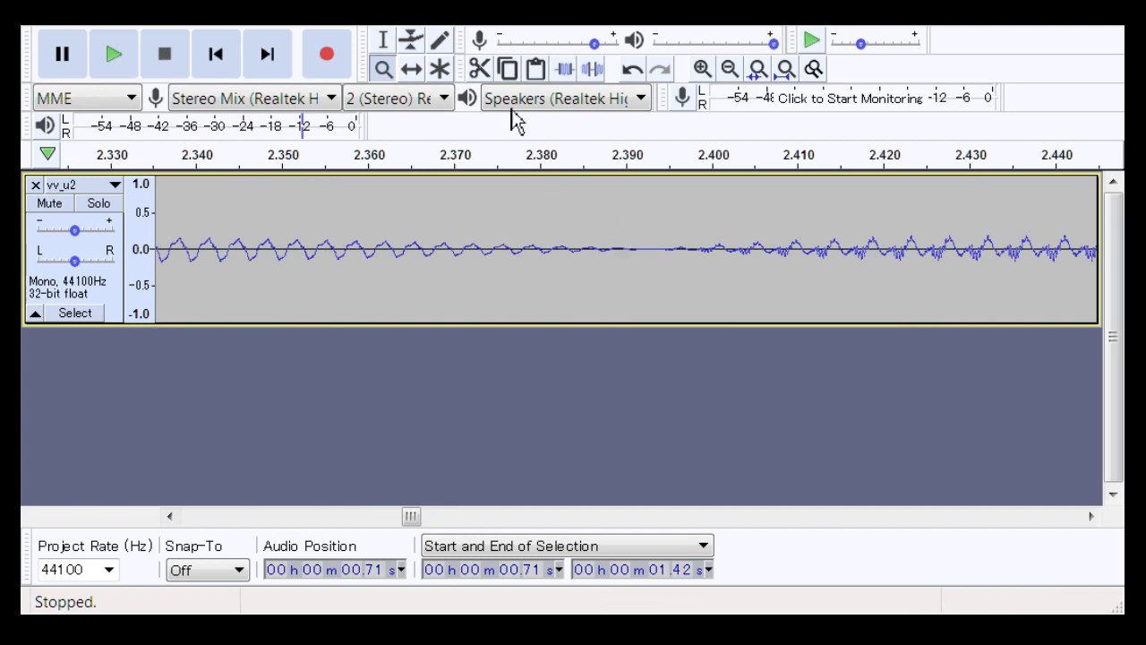
{"action": "left_click", "coordinate": [393, 47]}
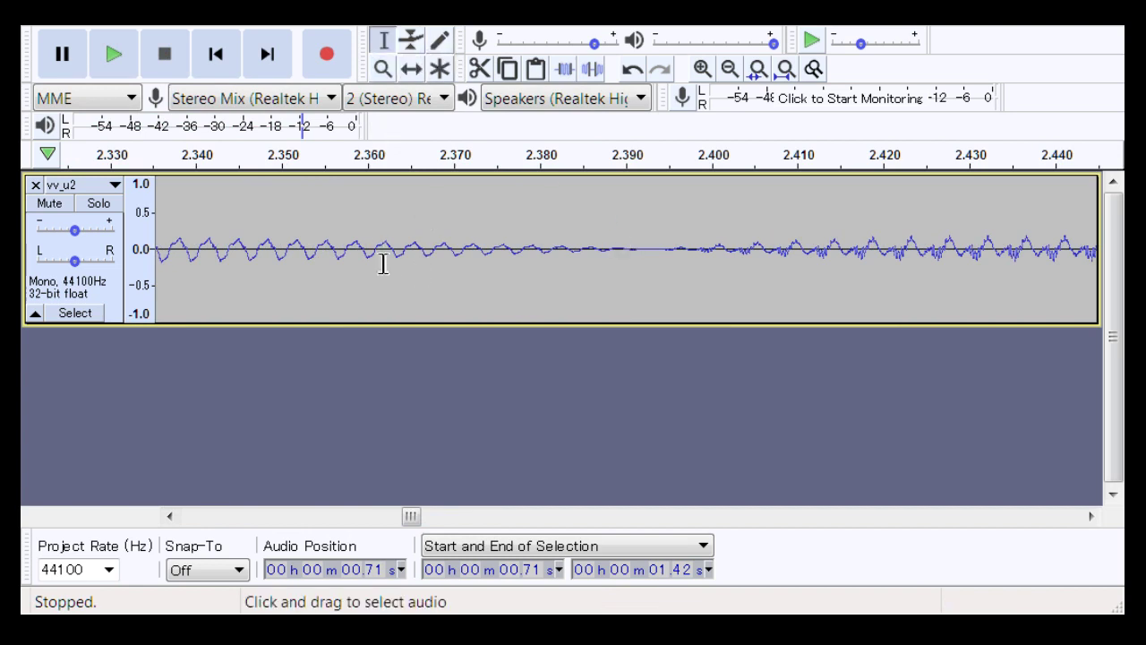
{"action": "left_click_drag", "start_coordinate": [388, 263], "coordinate": [835, 287]}
{"action": "key", "text": "Delete"}
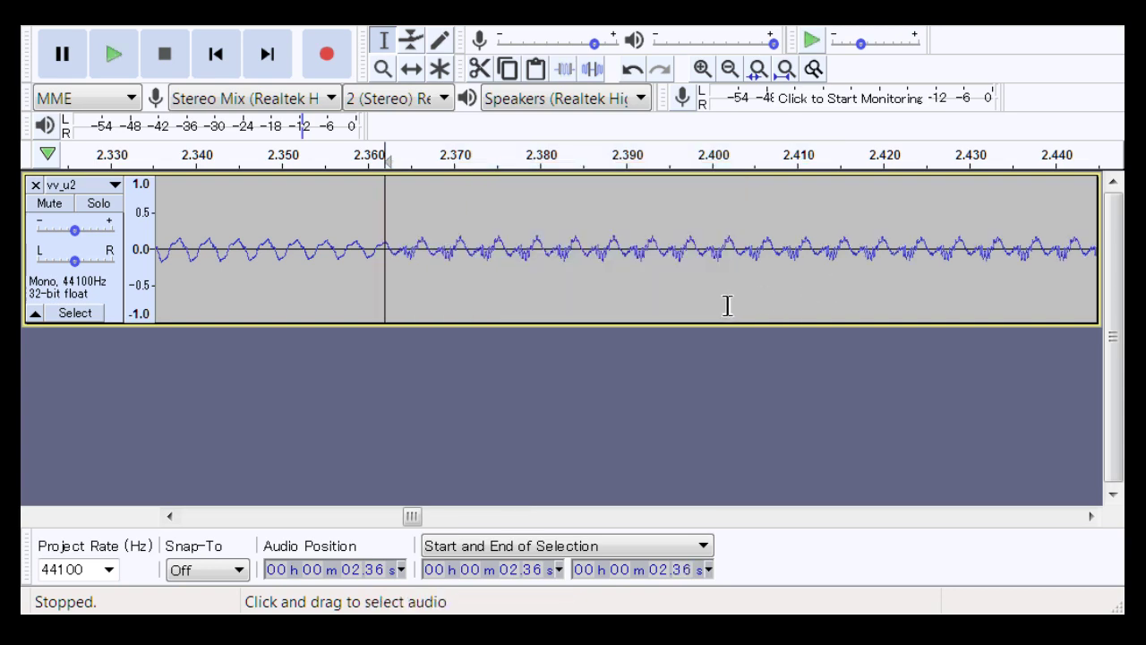
Play the trimmed second joint from about 2.34 to 2.42 s and again from about 2.06 to 2.64 s
{"action": "left_click_drag", "start_coordinate": [200, 242], "coordinate": [883, 256]}
{"action": "key", "text": "space"}
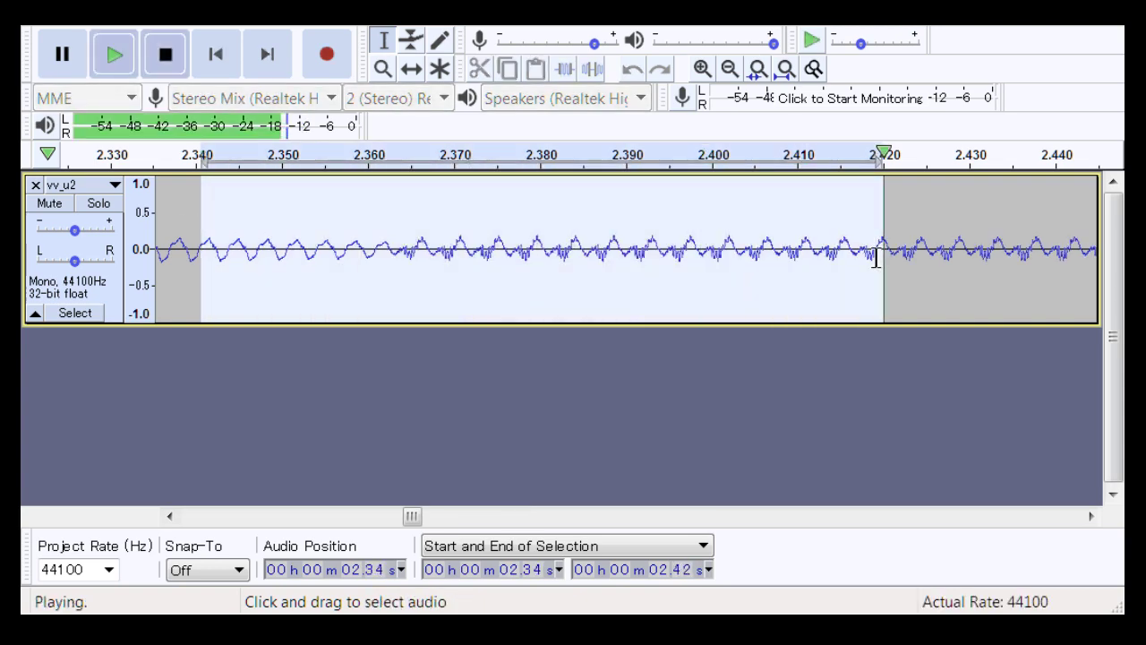
{"action": "left_click", "coordinate": [382, 69]}
{"action": "right_click", "coordinate": [490, 263]}
{"action": "right_click", "coordinate": [488, 264]}
{"action": "right_click", "coordinate": [488, 264]}
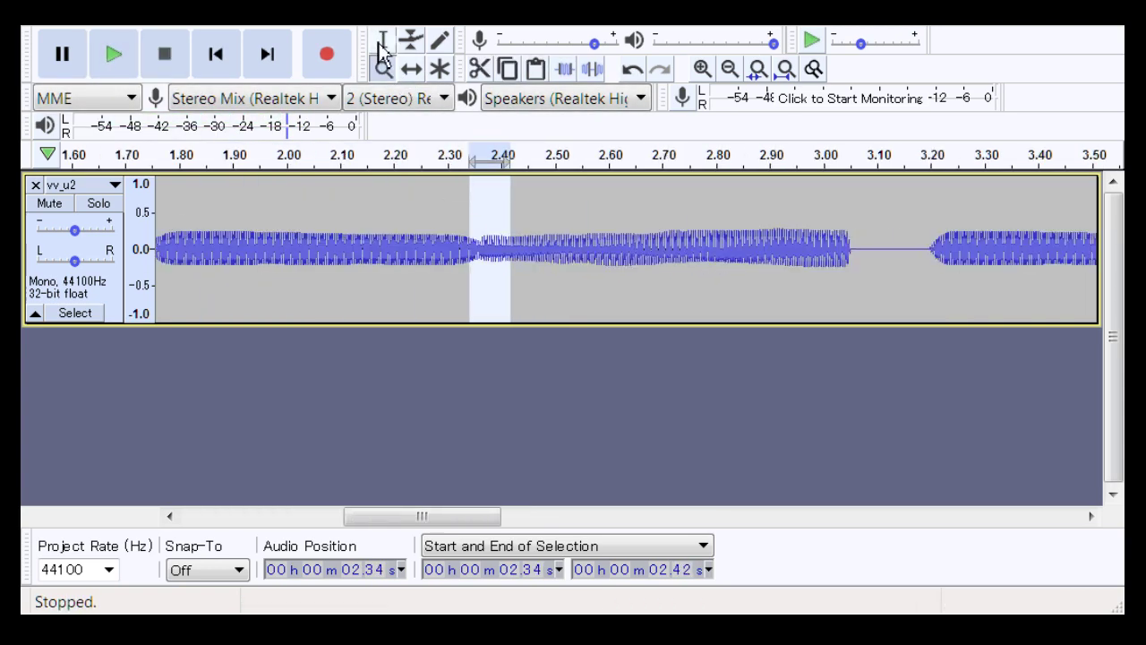
{"action": "left_click", "coordinate": [383, 40]}
{"action": "left_click_drag", "start_coordinate": [320, 296], "coordinate": [630, 281]}
{"action": "key", "text": "space"}
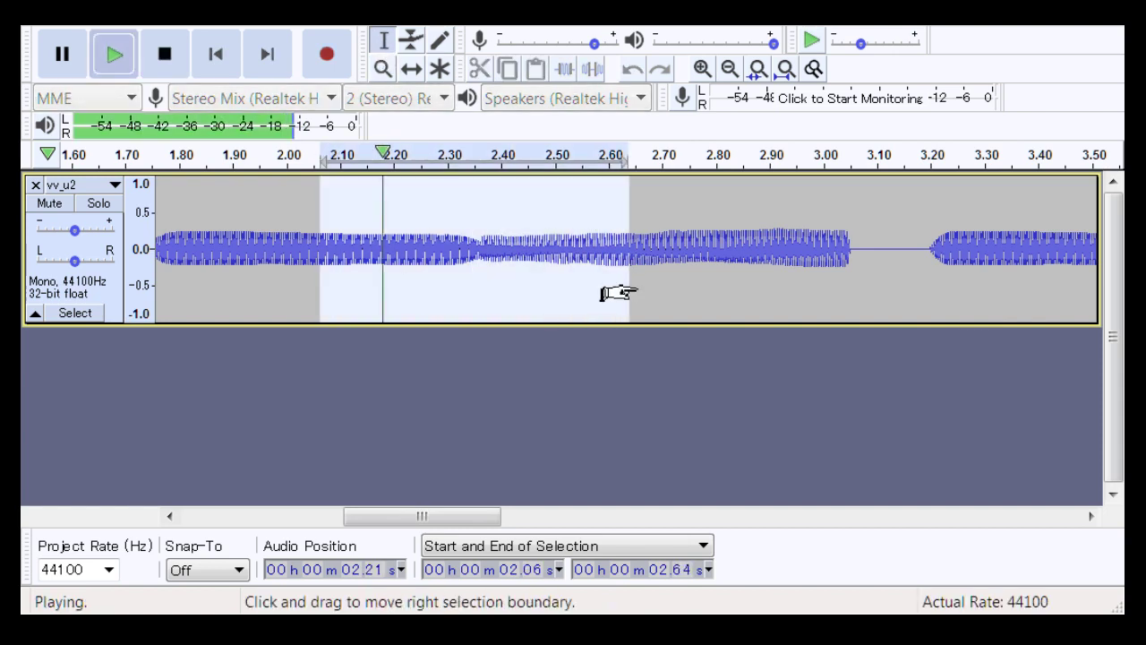
Shape the second joint's amplitude envelope with a slight fall from 2.17 to 2.36 s, a boost at 2.37 s, and anchors near 2.47 and 2.49 s
{"action": "left_click", "coordinate": [411, 40]}
{"action": "left_click", "coordinate": [383, 69]}
{"action": "left_click_drag", "start_coordinate": [340, 268], "coordinate": [640, 287]}
{"action": "left_click", "coordinate": [401, 40]}
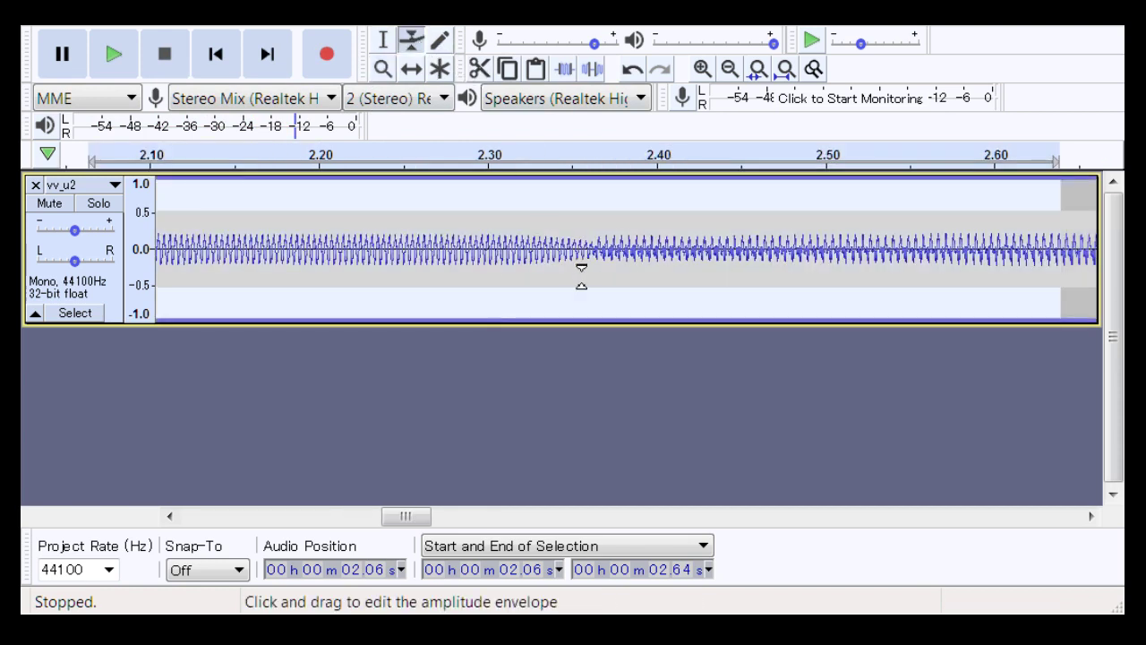
{"action": "left_click", "coordinate": [577, 285]}
{"action": "mouse_move", "coordinate": [595, 279]}
{"action": "left_mouse_down"}
{"action": "mouse_move", "coordinate": [606, 281]}
{"action": "mouse_move", "coordinate": [606, 304]}
{"action": "mouse_move", "coordinate": [609, 296]}
{"action": "mouse_move", "coordinate": [819, 329]}
{"action": "left_mouse_up"}
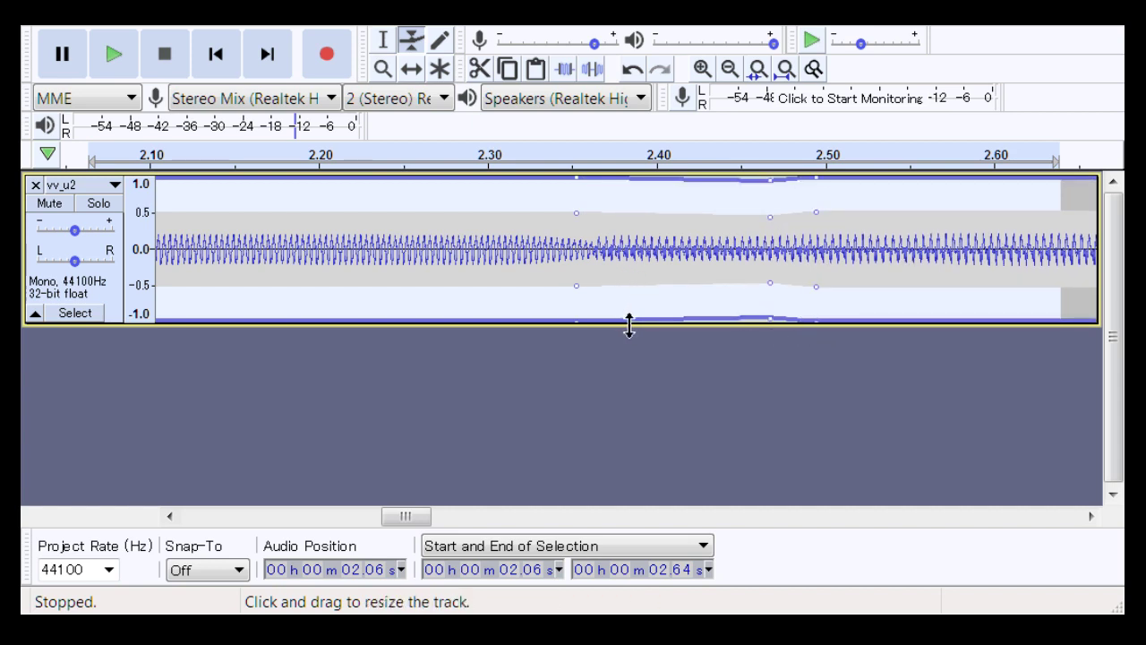
{"action": "mouse_move", "coordinate": [629, 309]}
{"action": "left_mouse_down"}
{"action": "mouse_move", "coordinate": [630, 296]}
{"action": "mouse_move", "coordinate": [582, 288]}
{"action": "mouse_move", "coordinate": [596, 277]}
{"action": "mouse_move", "coordinate": [632, 294]}
{"action": "mouse_move", "coordinate": [612, 297]}
{"action": "left_mouse_up"}
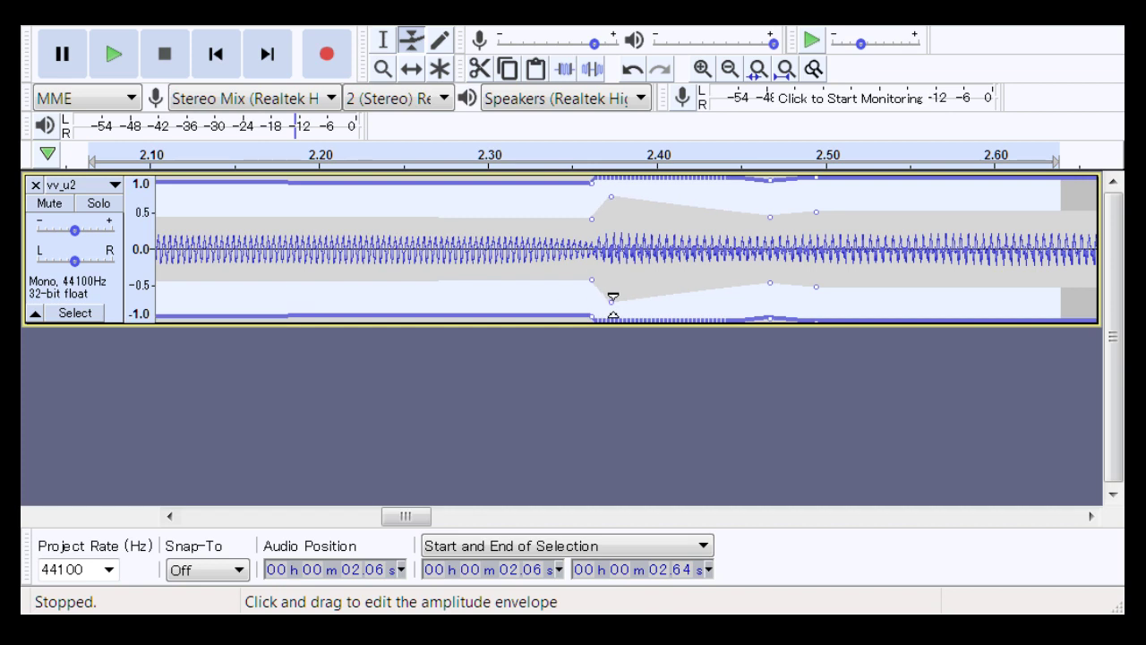
{"action": "left_click_drag", "start_coordinate": [508, 313], "coordinate": [273, 335]}
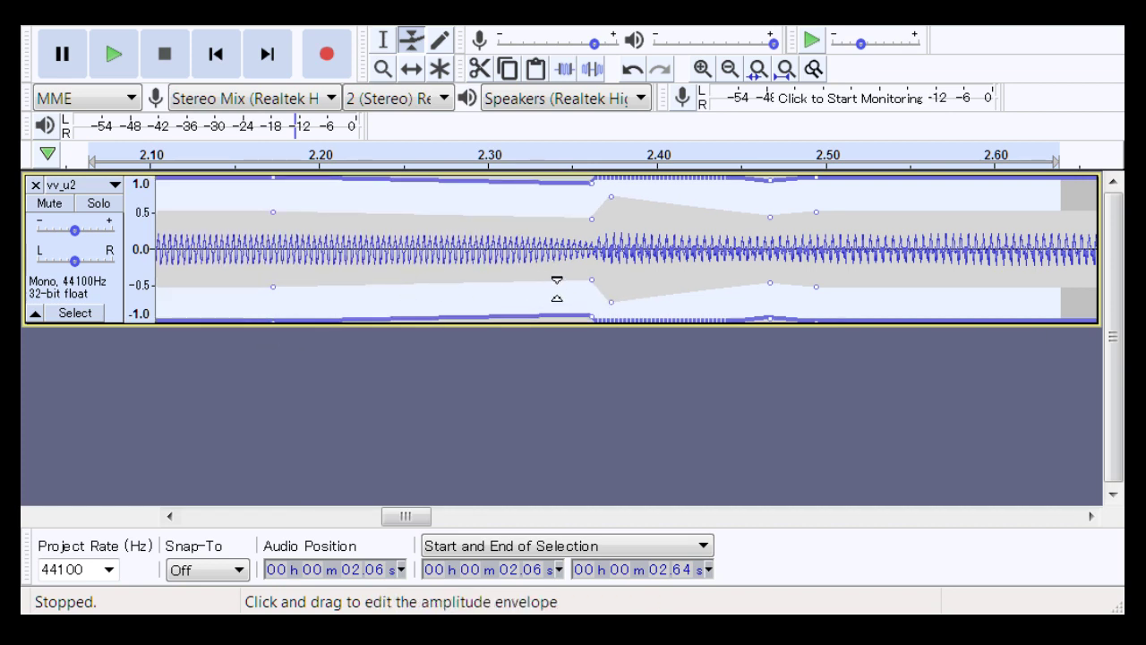
Add an envelope point at about 2.34 s just before the second joint to deepen the fall there
{"action": "left_click_drag", "start_coordinate": [556, 286], "coordinate": [556, 274]}
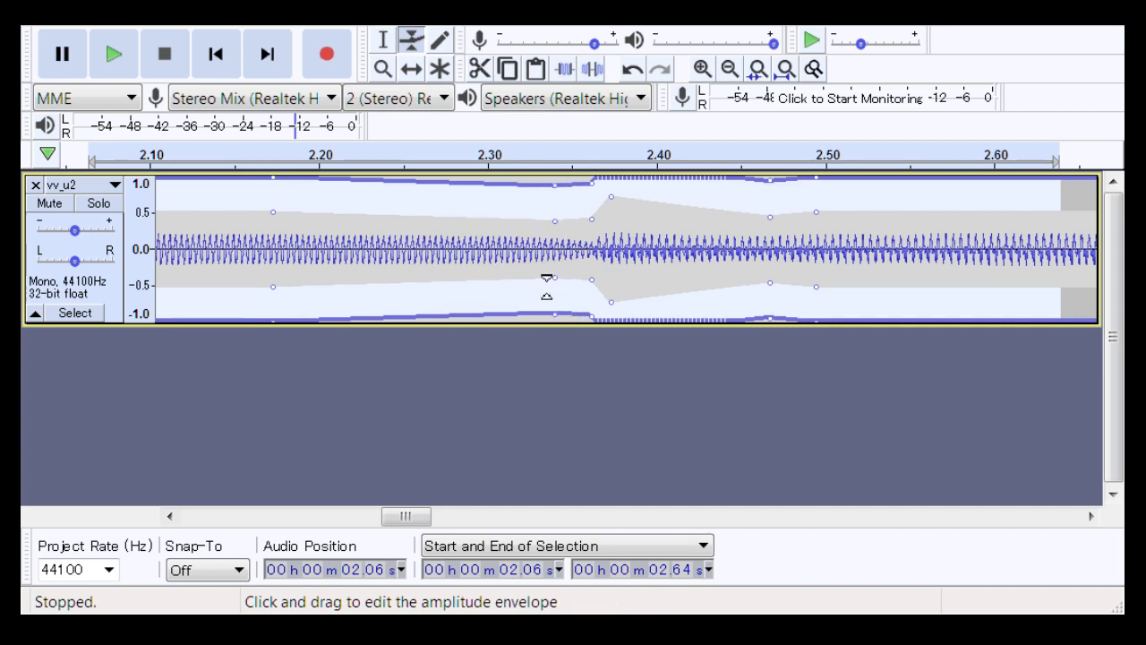
Delete the quiet gap from about 3.830 to 3.895 s at the third joint
{"action": "left_click_drag", "start_coordinate": [409, 522], "coordinate": [568, 538]}
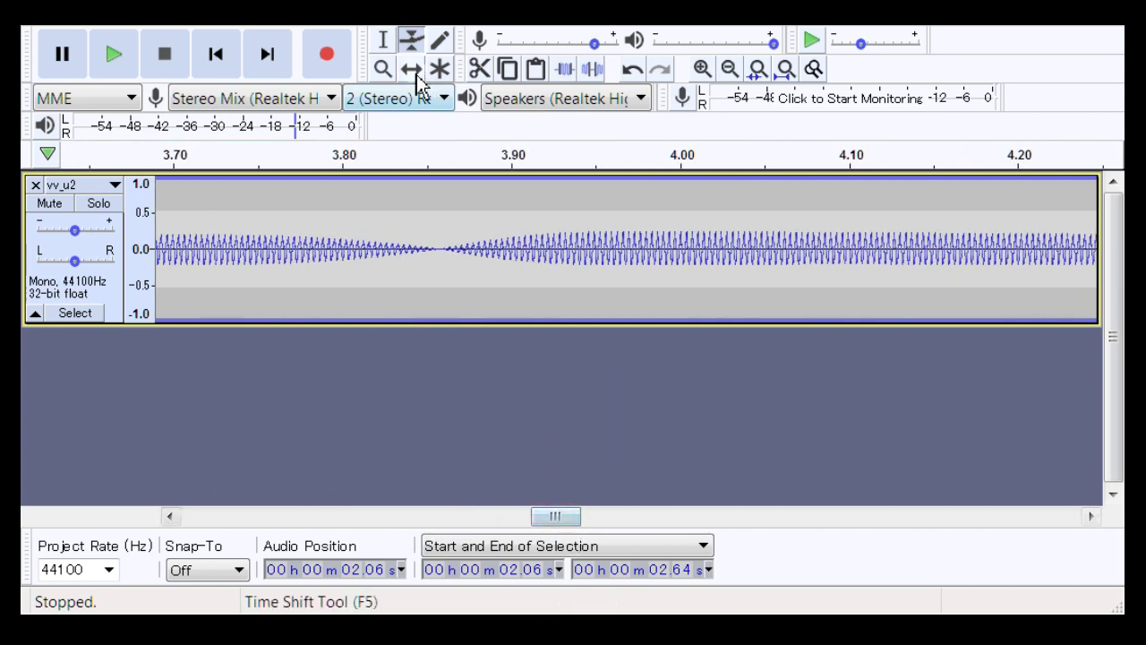
{"action": "left_click", "coordinate": [385, 79]}
{"action": "left_click_drag", "start_coordinate": [281, 281], "coordinate": [564, 283]}
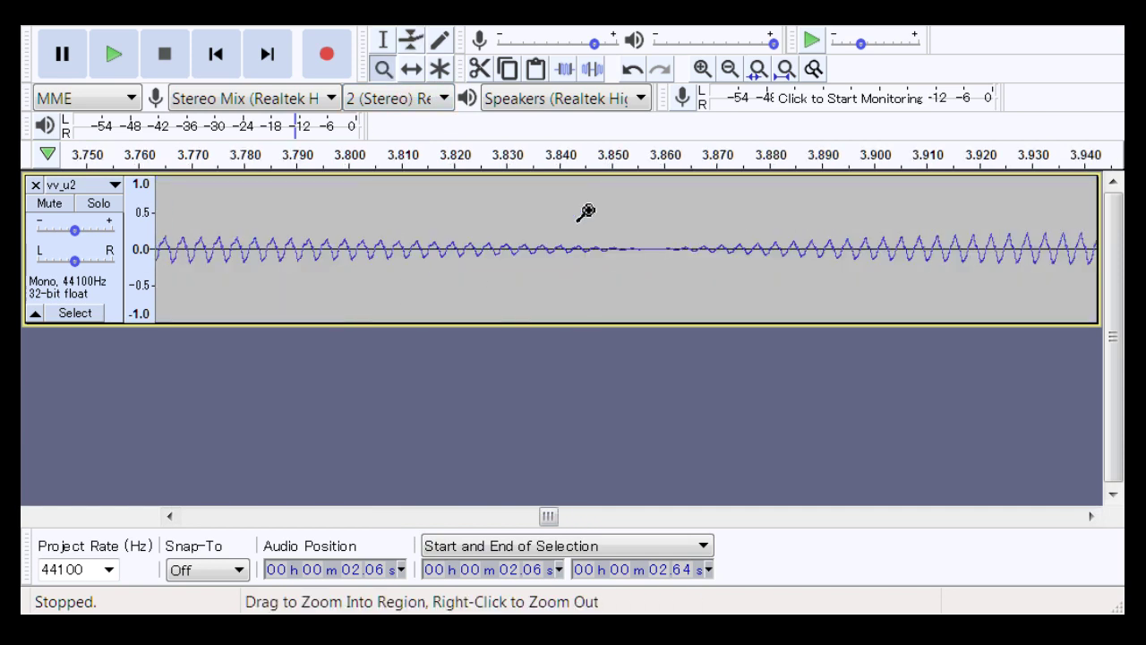
{"action": "left_click", "coordinate": [395, 41]}
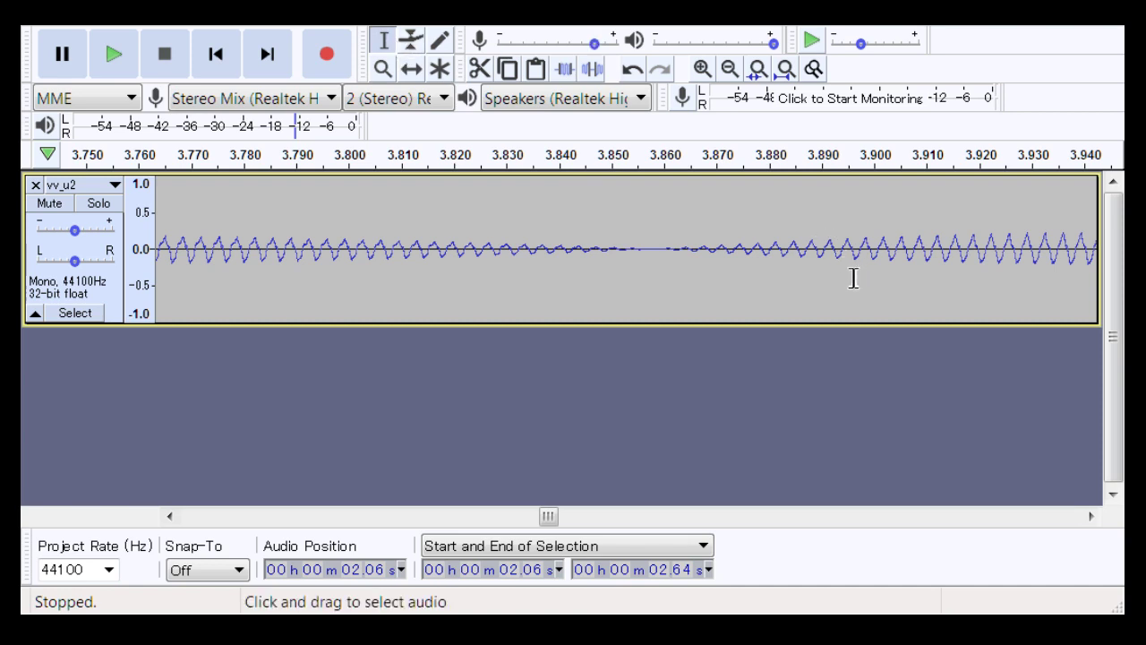
{"action": "left_click_drag", "start_coordinate": [849, 279], "coordinate": [507, 304]}
{"action": "left_click", "coordinate": [507, 304]}
Play the third joint from about 3.78 to 3.89 s and cut a further sliver at about 3.83 s
{"action": "left_click_drag", "start_coordinate": [236, 302], "coordinate": [829, 296]}
{"action": "key", "text": "space"}
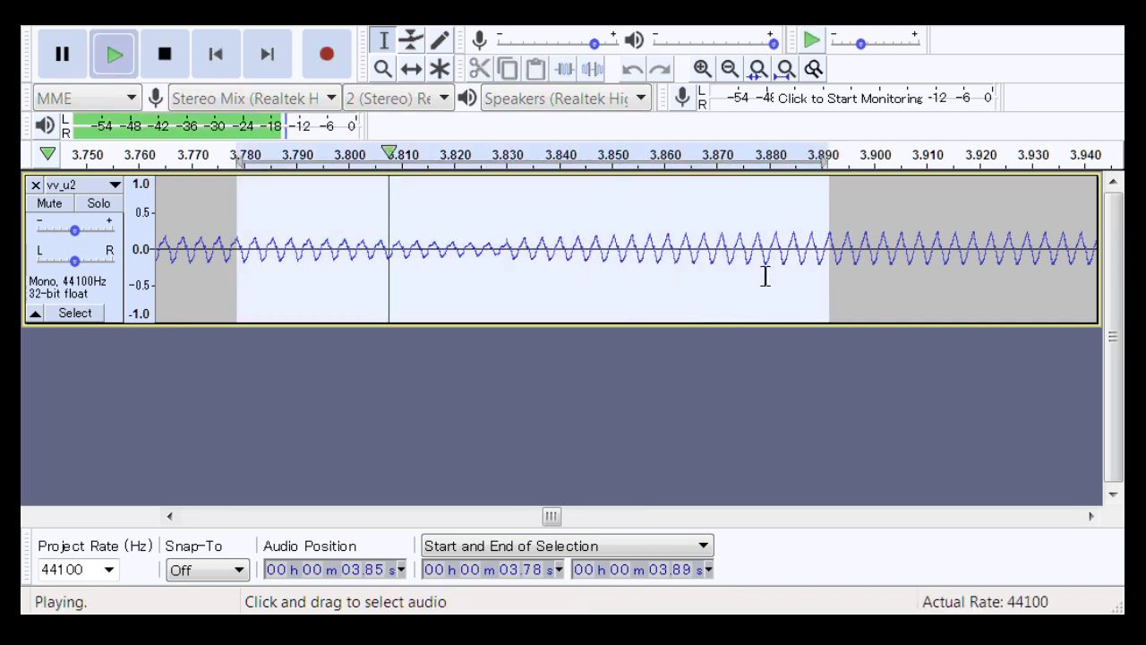
{"action": "left_click_drag", "start_coordinate": [516, 277], "coordinate": [501, 281]}
Play the trimmed third joint from about 3.78 to 3.90 s and again from about 3.62 to 4.07 s
{"action": "left_click_drag", "start_coordinate": [265, 250], "coordinate": [891, 256]}
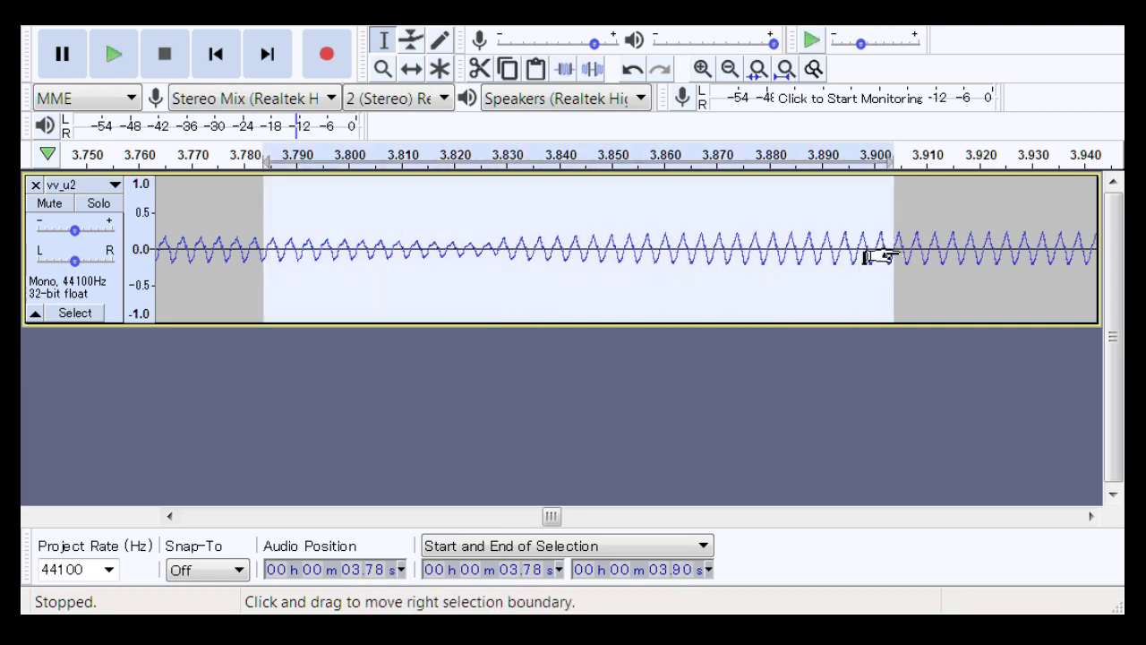
{"action": "key", "text": "shift+space"}
{"action": "left_click", "coordinate": [383, 69]}
{"action": "key", "text": "space"}
{"action": "right_click", "coordinate": [481, 259]}
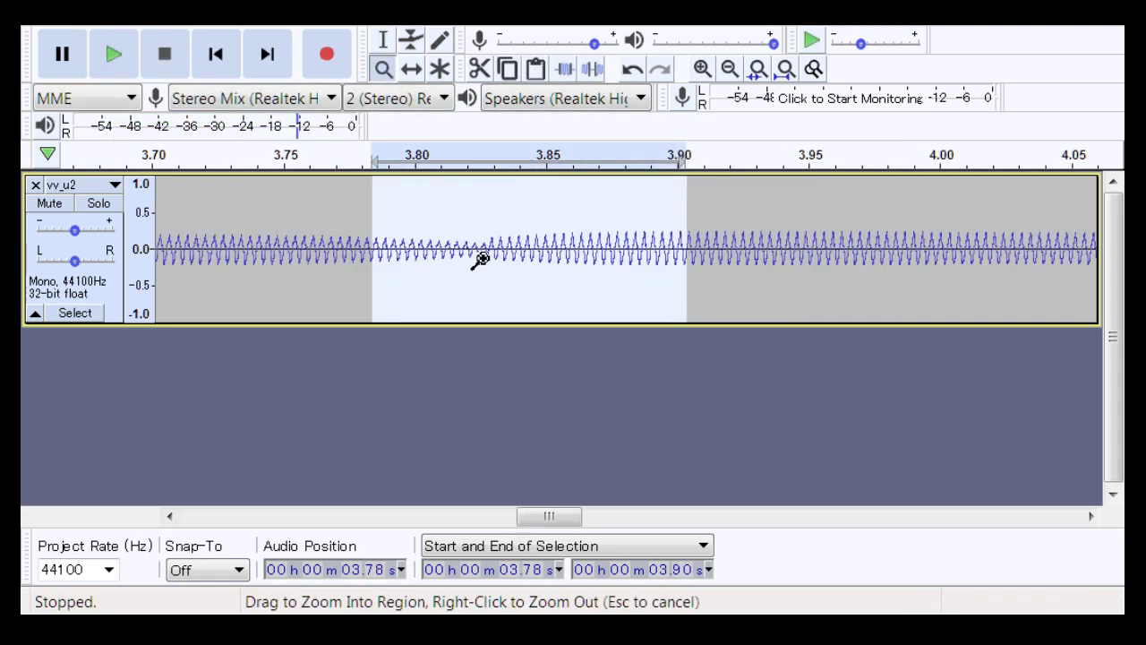
{"action": "right_click", "coordinate": [481, 259]}
{"action": "left_click", "coordinate": [383, 41]}
{"action": "left_click_drag", "start_coordinate": [382, 285], "coordinate": [676, 265]}
{"action": "key", "text": "space"}
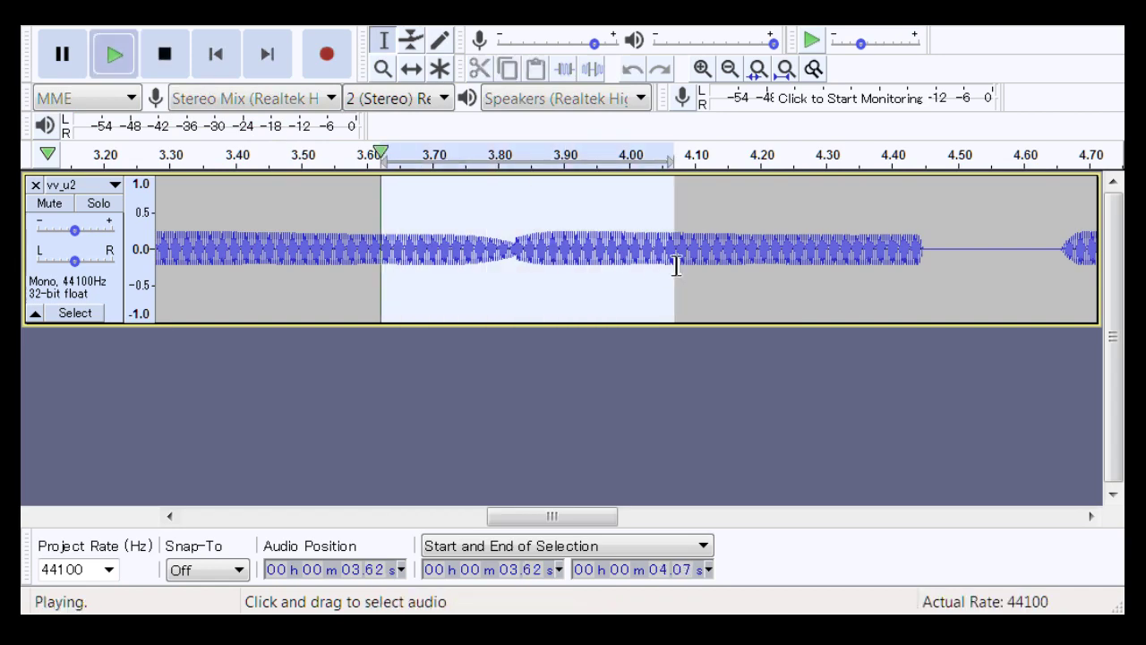
{"action": "key", "text": "space"}
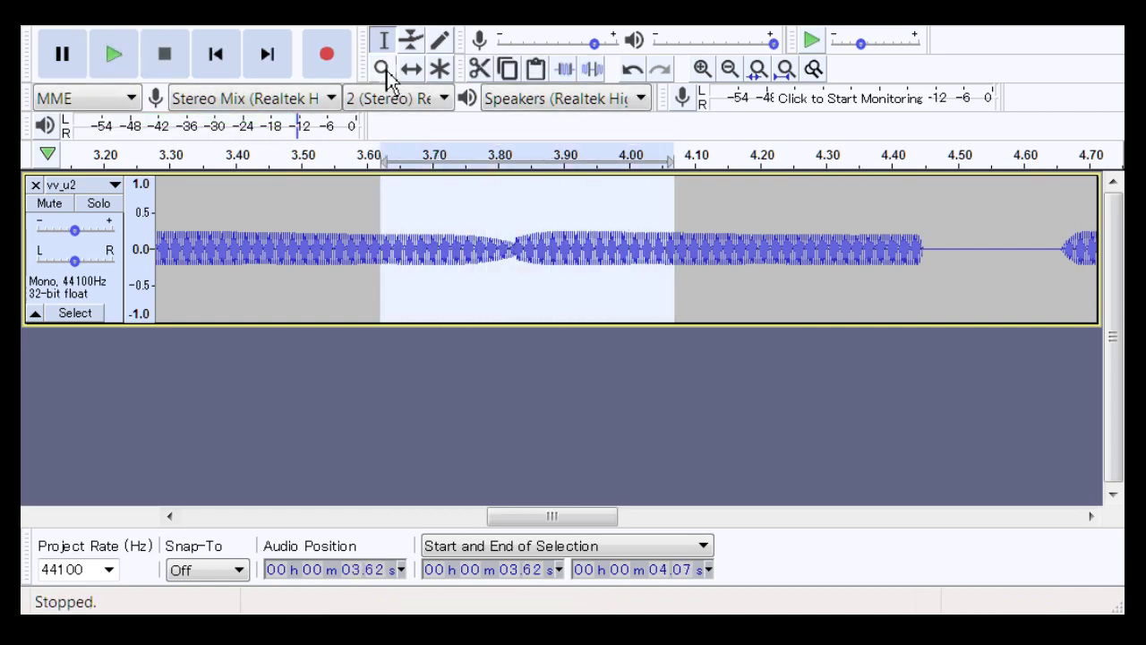
Shape the third joint's amplitude envelope with a gradual fall from about 3.53 to 3.81 s and a recovery at about 3.90 s
{"action": "left_click", "coordinate": [383, 69]}
{"action": "left_click_drag", "start_coordinate": [380, 260], "coordinate": [627, 281]}
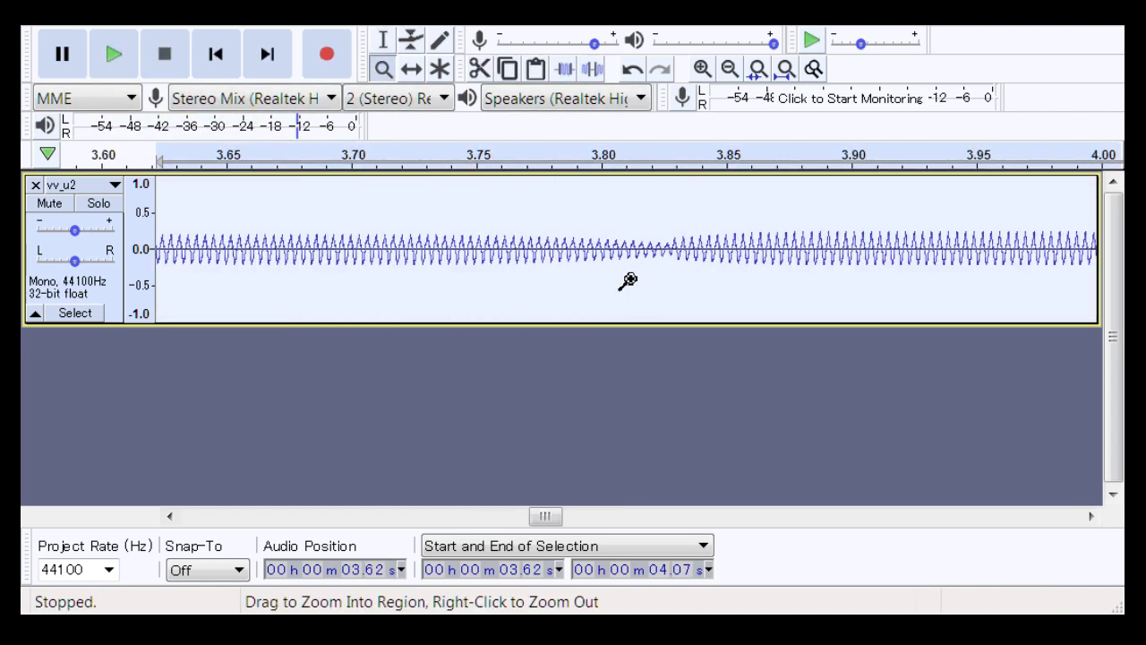
{"action": "right_click", "coordinate": [627, 281]}
{"action": "left_click", "coordinate": [411, 39]}
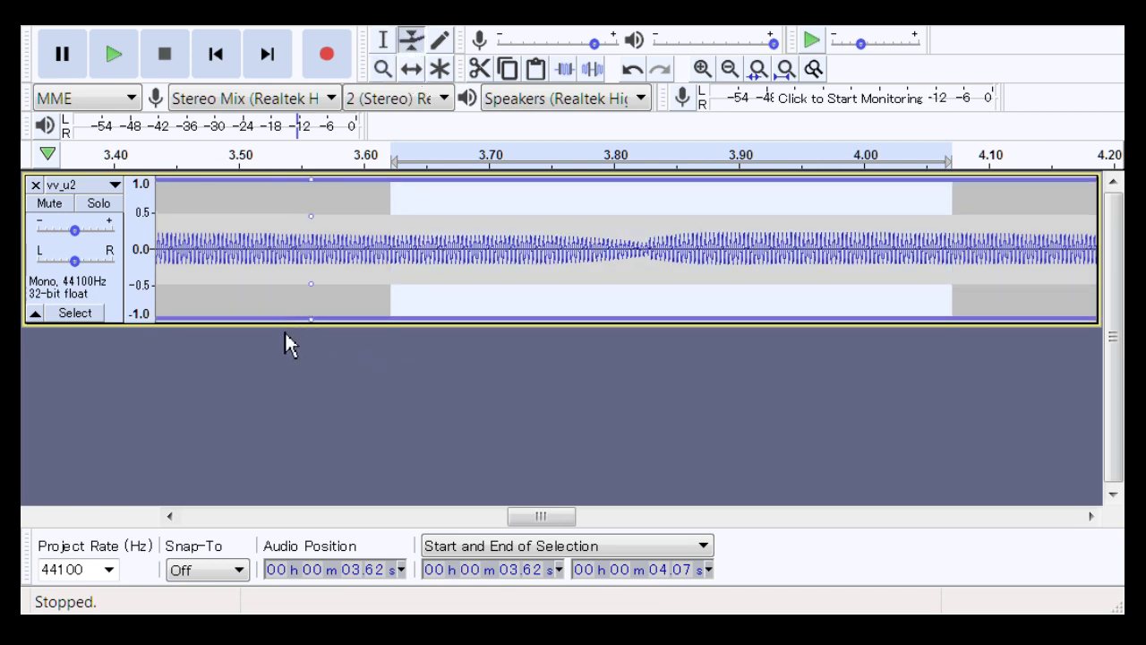
{"action": "mouse_move", "coordinate": [281, 324]}
{"action": "left_mouse_down"}
{"action": "mouse_move", "coordinate": [287, 341]}
{"action": "mouse_move", "coordinate": [283, 323]}
{"action": "left_mouse_up"}
{"action": "mouse_move", "coordinate": [618, 321]}
{"action": "left_mouse_down"}
{"action": "mouse_move", "coordinate": [645, 308]}
{"action": "mouse_move", "coordinate": [628, 311]}
{"action": "left_mouse_up"}
{"action": "left_click_drag", "start_coordinate": [714, 303], "coordinate": [736, 338]}
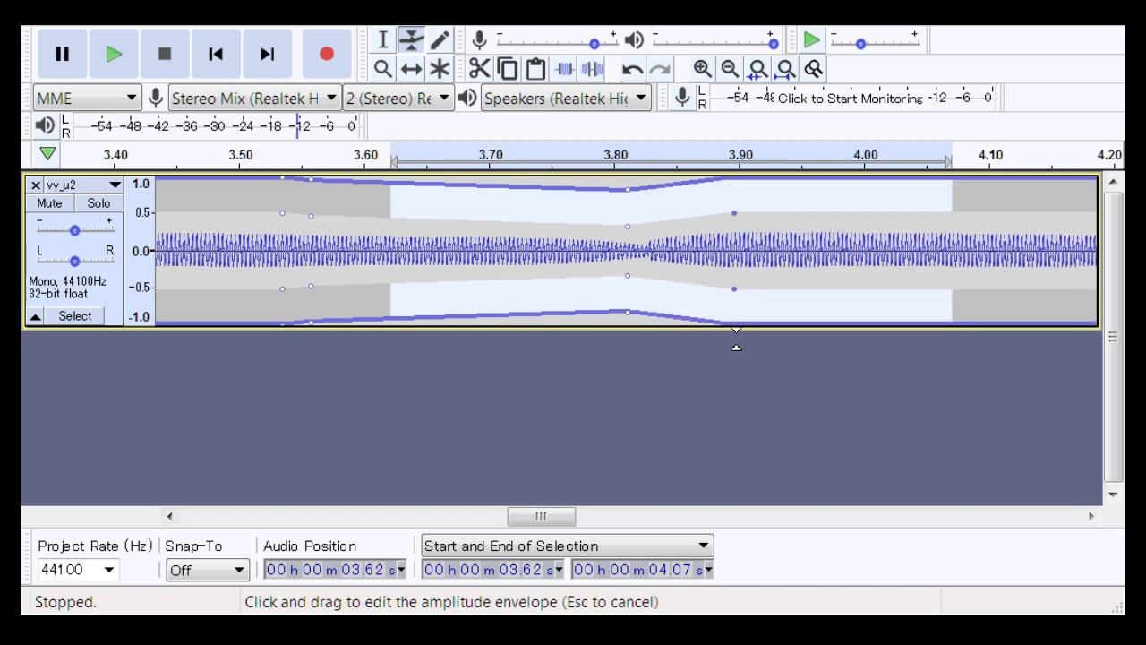
Shift the third joint's envelope low point to about 3.82 s and add a boost at about 3.85 s
{"action": "left_click_drag", "start_coordinate": [629, 281], "coordinate": [636, 280]}
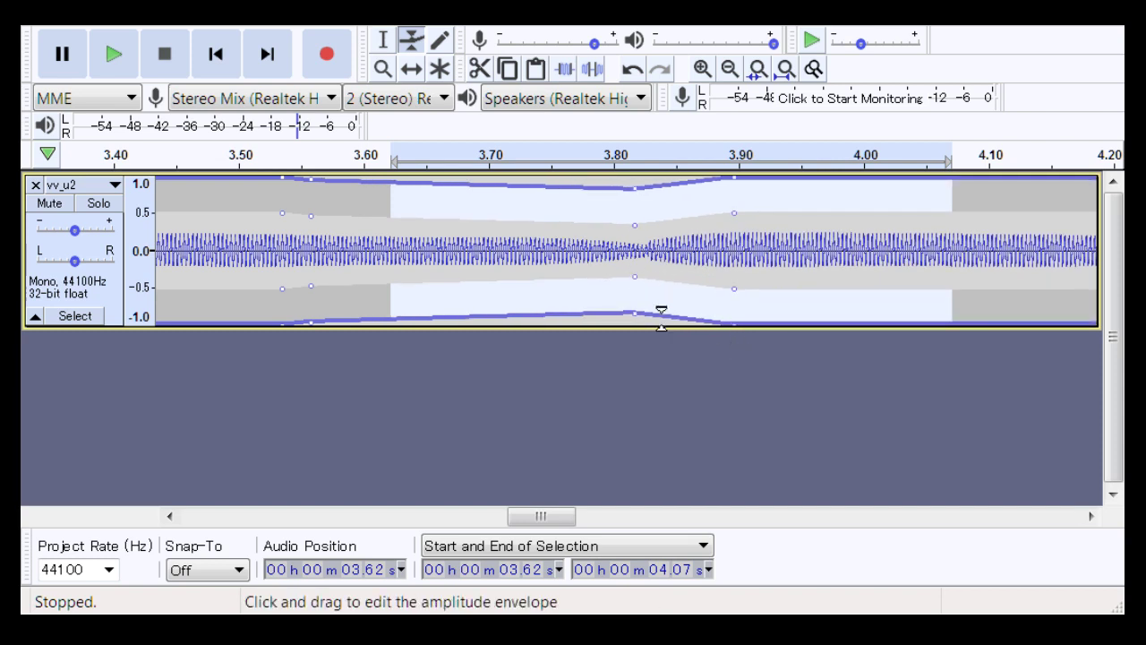
{"action": "left_click_drag", "start_coordinate": [661, 317], "coordinate": [661, 332]}
{"action": "mouse_move", "coordinate": [670, 287]}
{"action": "left_mouse_down"}
{"action": "mouse_move", "coordinate": [651, 296]}
{"action": "mouse_move", "coordinate": [660, 300]}
{"action": "mouse_move", "coordinate": [642, 276]}
{"action": "mouse_move", "coordinate": [678, 293]}
{"action": "left_mouse_up"}
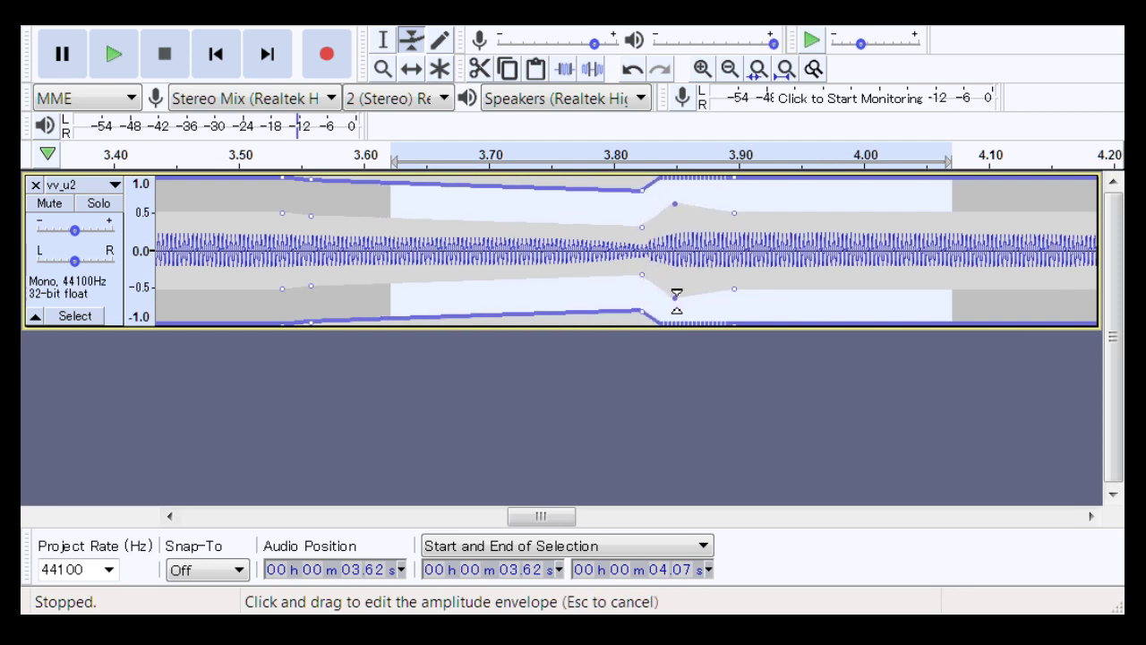
Play the reshaped third joint from about 3.62 to 4.07 s and again from about 3.67 to 4.32 s
{"action": "left_click", "coordinate": [382, 69]}
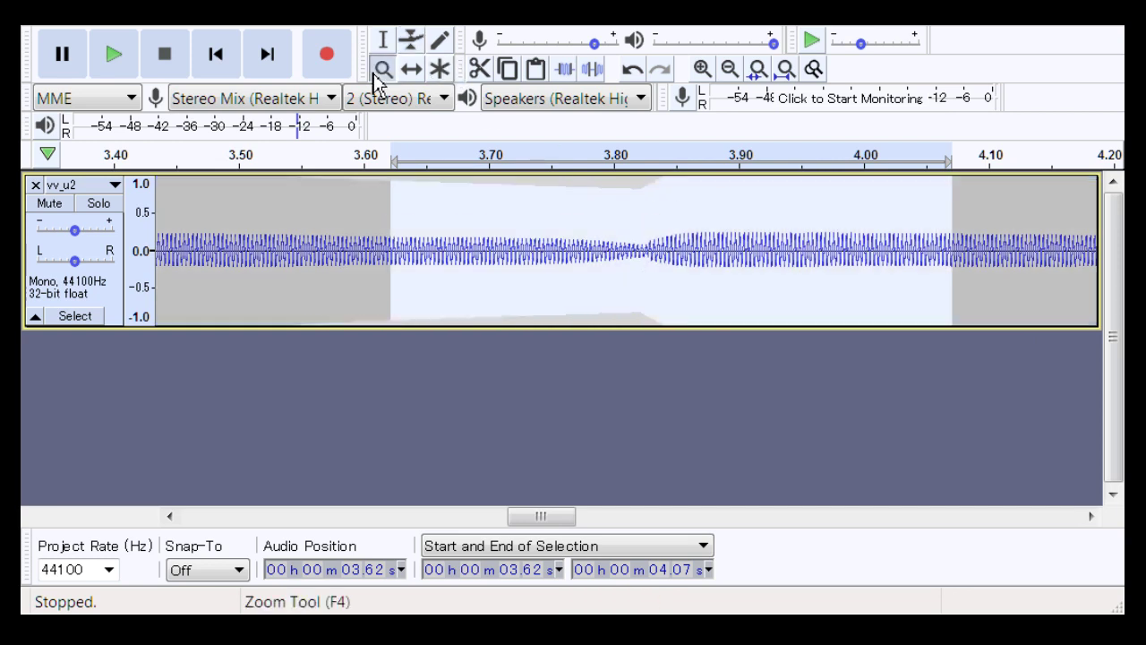
{"action": "left_click_drag", "start_coordinate": [327, 249], "coordinate": [914, 266]}
{"action": "key", "text": "space"}
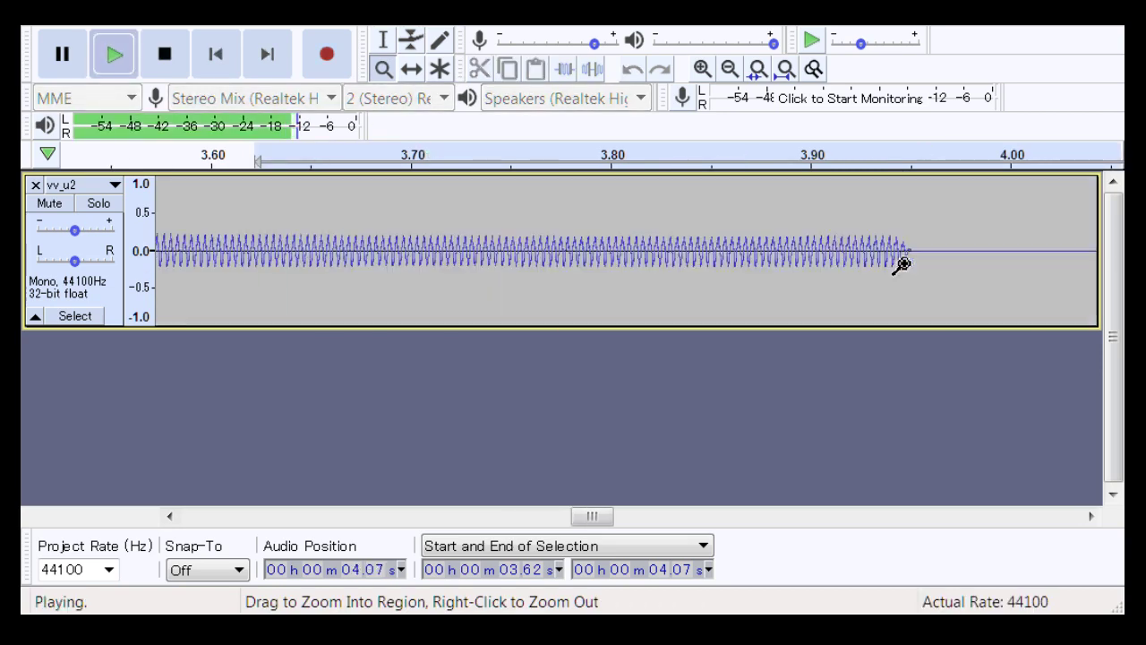
{"action": "right_click", "coordinate": [509, 310]}
{"action": "right_click", "coordinate": [517, 263]}
{"action": "right_click", "coordinate": [517, 264]}
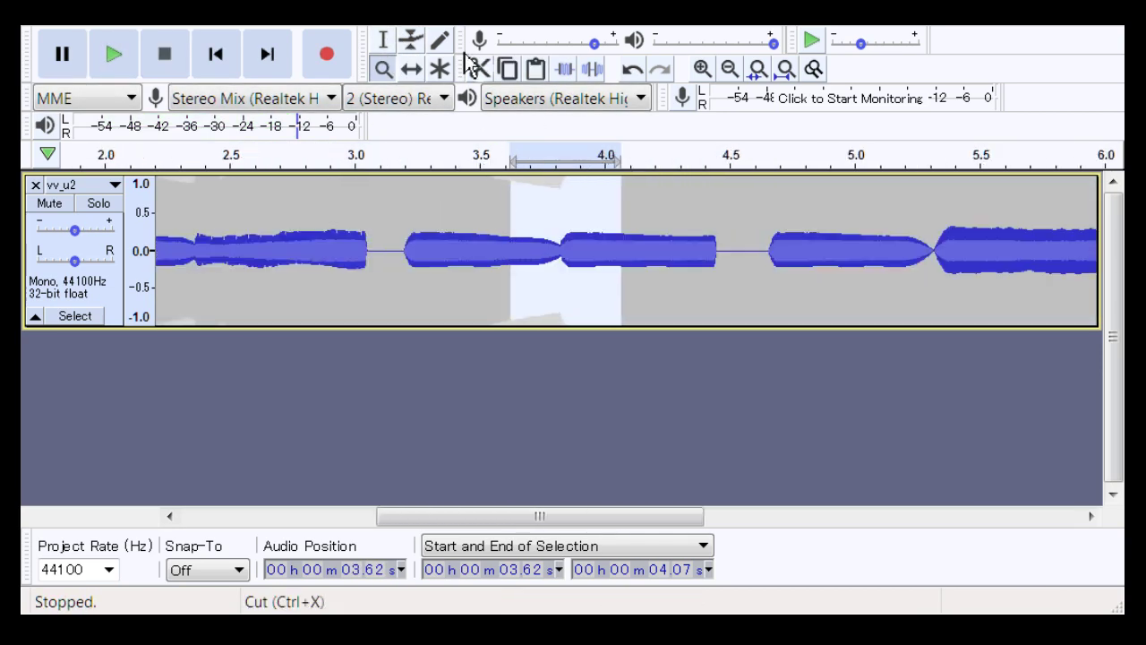
{"action": "left_click", "coordinate": [384, 40]}
{"action": "left_click_drag", "start_coordinate": [524, 249], "coordinate": [686, 256]}
{"action": "key", "text": "space"}
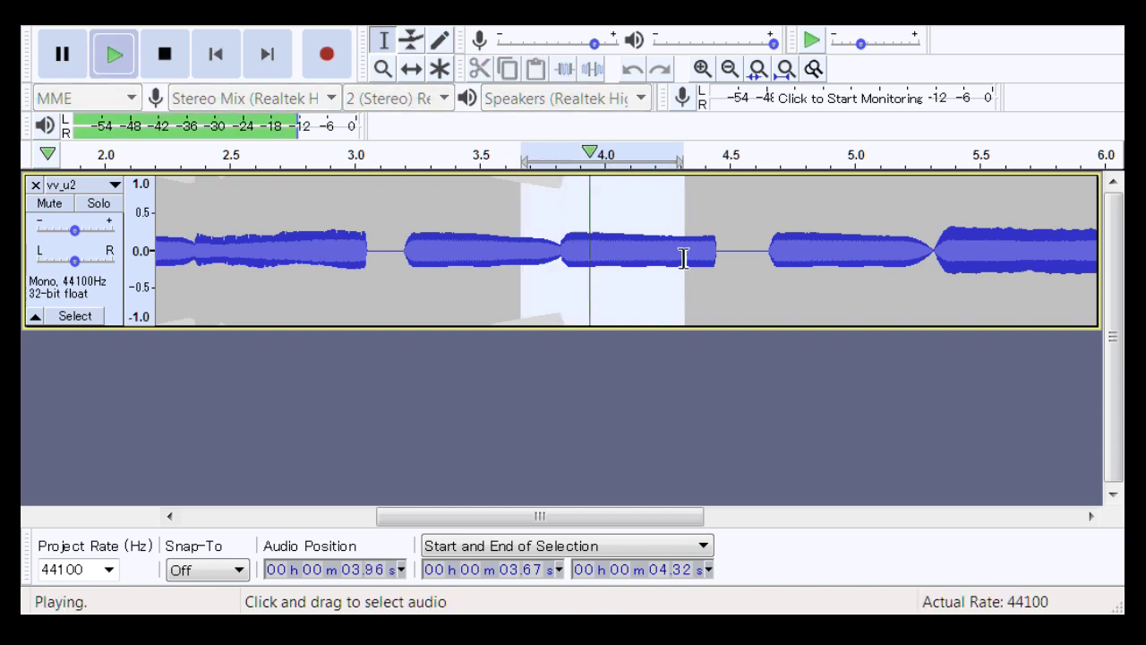
{"action": "key", "text": "space"}
Delete the quiet gap from about 5.286 to 5.340 s at the fourth joint
{"action": "left_click_drag", "start_coordinate": [652, 519], "coordinate": [790, 535]}
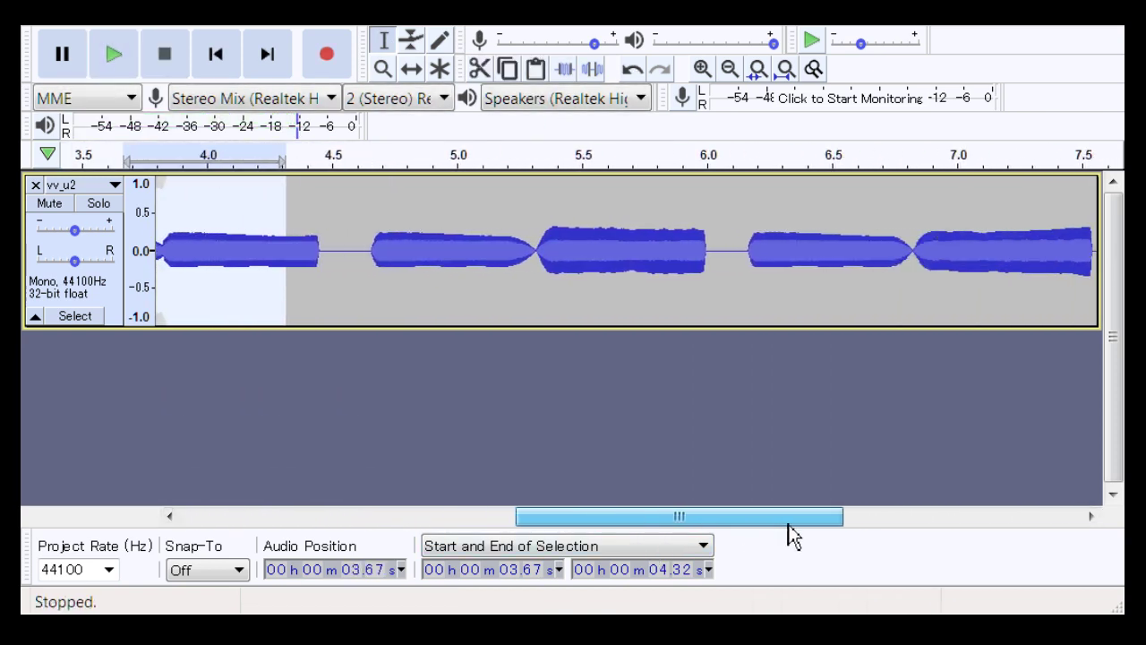
{"action": "left_click", "coordinate": [383, 68]}
{"action": "left_click_drag", "start_coordinate": [481, 264], "coordinate": [606, 267]}
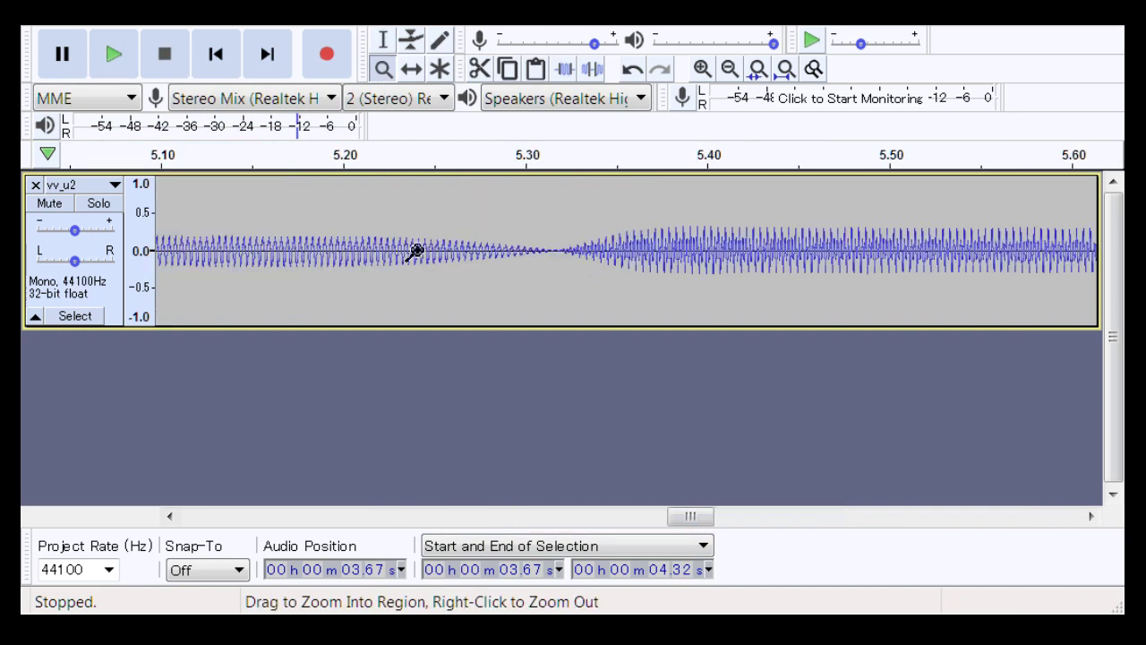
{"action": "left_click_drag", "start_coordinate": [453, 287], "coordinate": [725, 287]}
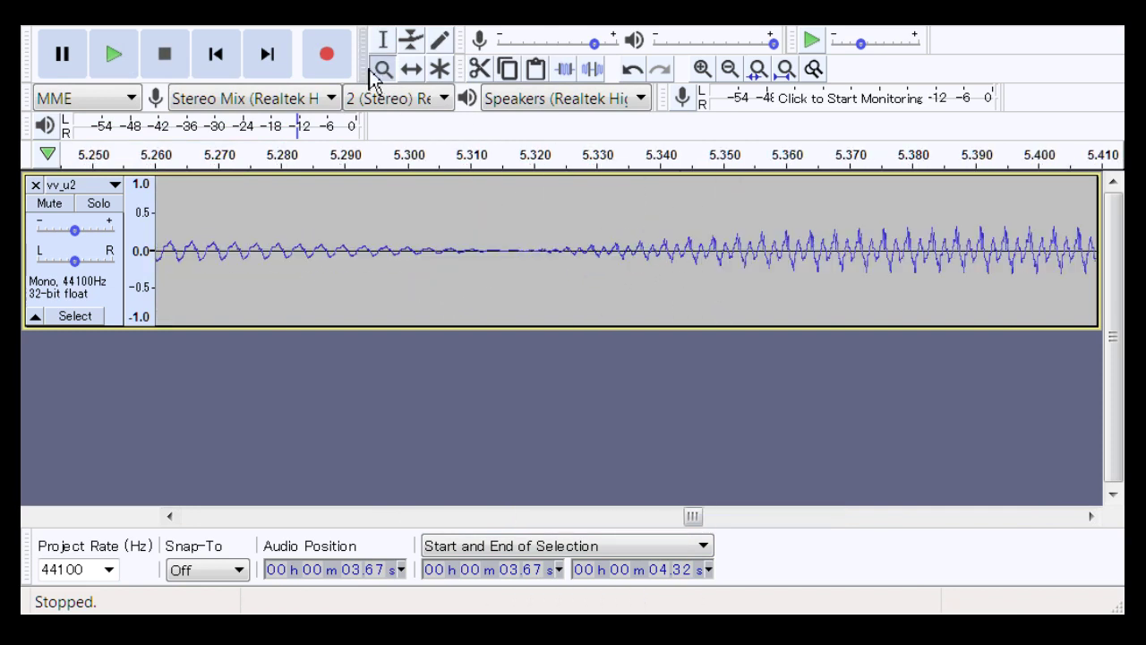
{"action": "left_click", "coordinate": [383, 40]}
{"action": "left_click", "coordinate": [324, 287]}
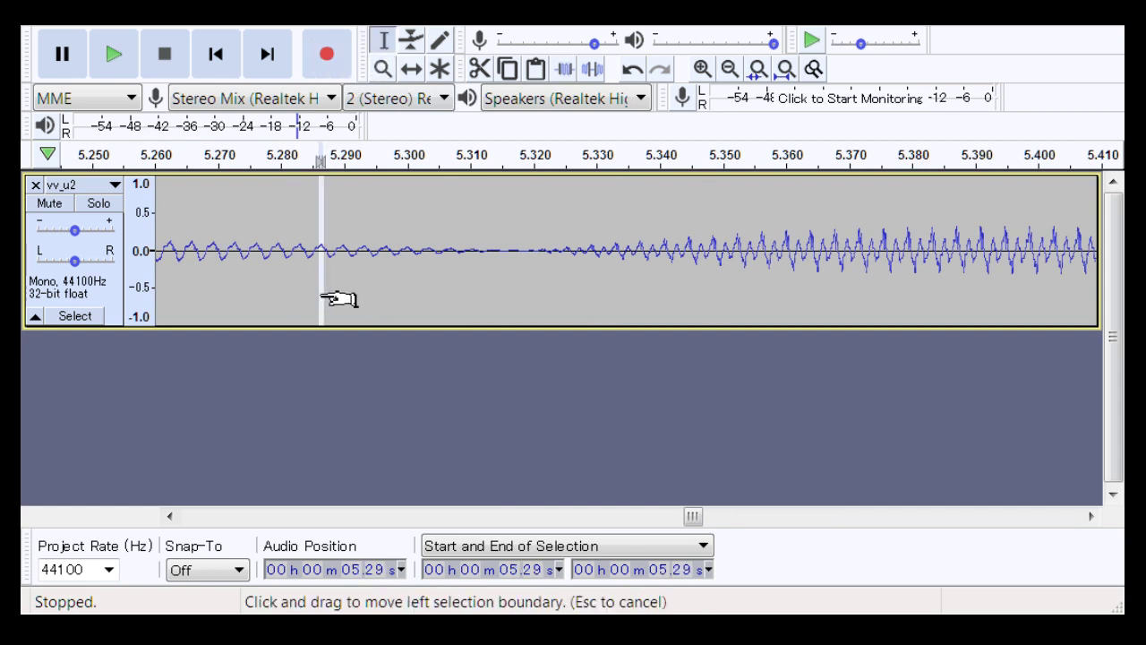
{"action": "left_click_drag", "start_coordinate": [324, 291], "coordinate": [663, 307]}
{"action": "left_click", "coordinate": [320, 278]}
Play the trimmed fourth joint from about 5.27 to 5.35 s and again from about 5.09 to 5.51 s
{"action": "left_click_drag", "start_coordinate": [202, 260], "coordinate": [735, 274]}
{"action": "key", "text": "space"}
{"action": "left_click", "coordinate": [382, 69]}
{"action": "right_click", "coordinate": [492, 233]}
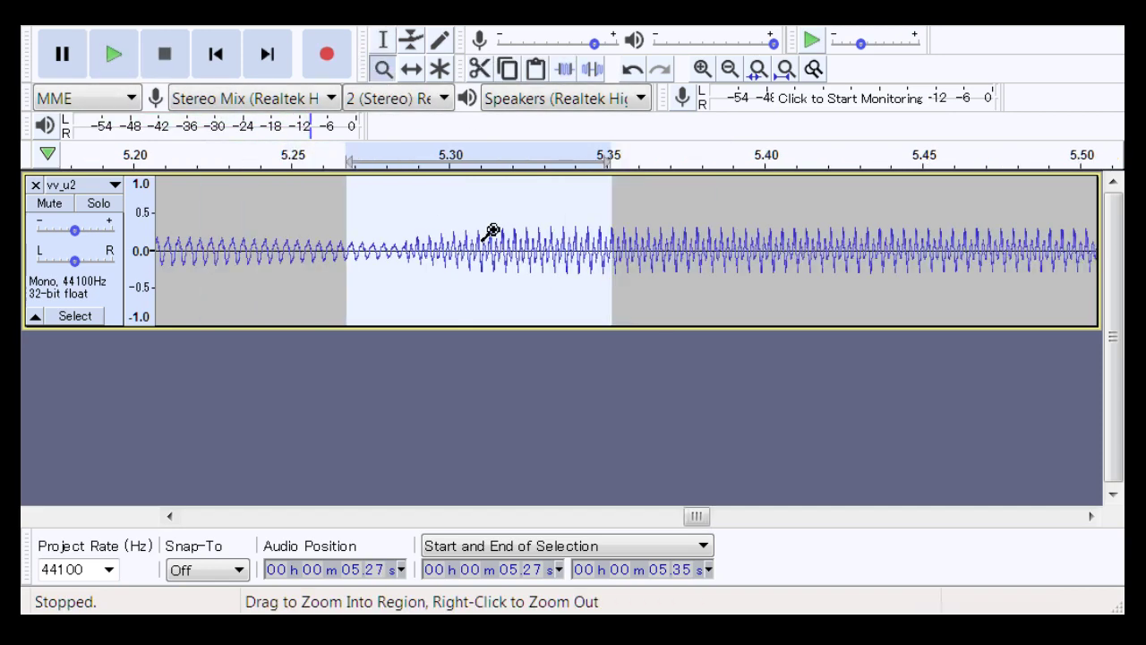
{"action": "right_click", "coordinate": [467, 179]}
{"action": "right_click", "coordinate": [467, 179]}
{"action": "left_click_drag", "start_coordinate": [333, 274], "coordinate": [509, 280]}
{"action": "right_click", "coordinate": [425, 249]}
{"action": "right_click", "coordinate": [445, 223]}
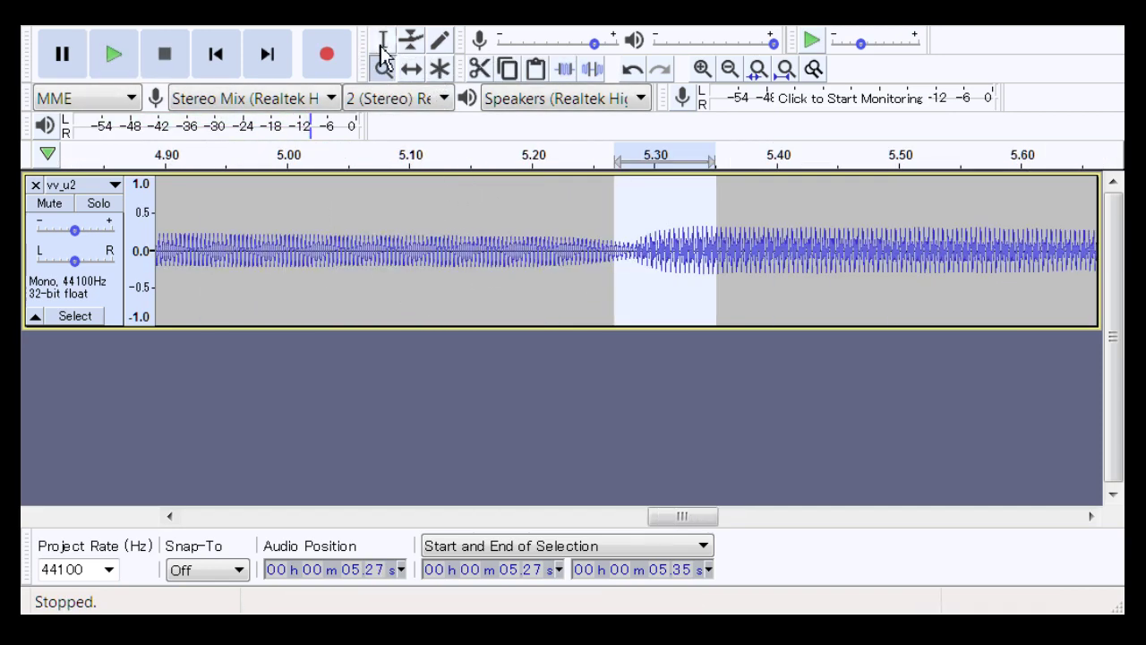
{"action": "left_click", "coordinate": [383, 40]}
{"action": "left_click", "coordinate": [394, 246]}
{"action": "left_click_drag", "start_coordinate": [403, 246], "coordinate": [896, 266]}
{"action": "key", "text": "space"}
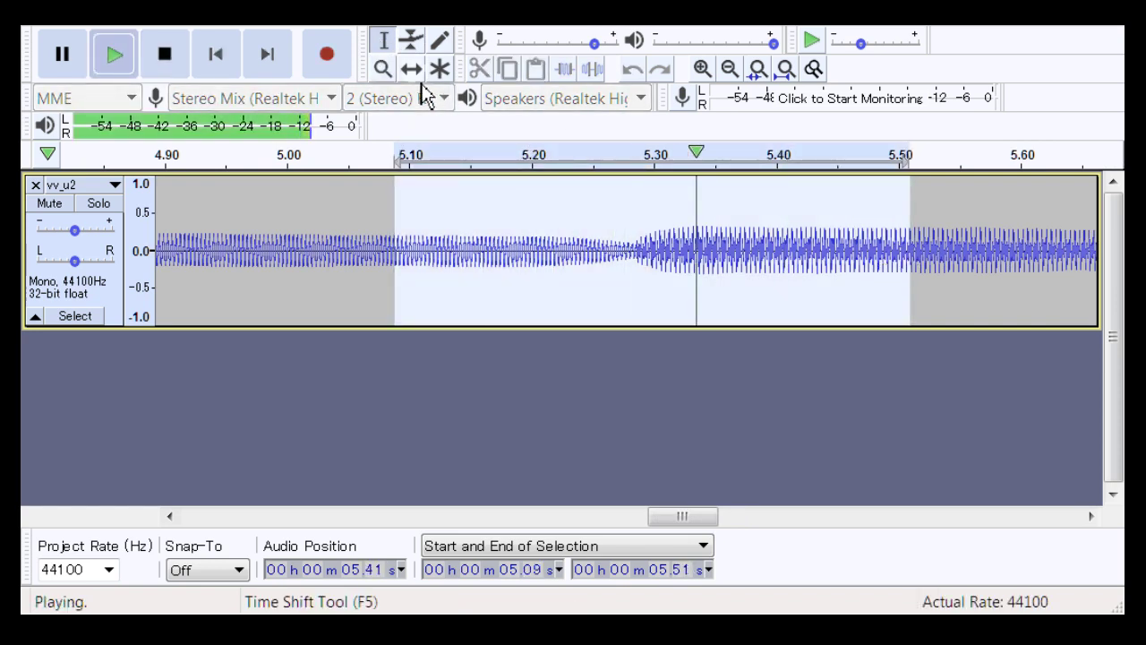
Shape the fourth joint's amplitude envelope with a fall from about 5.01 to 5.27 s and a recovery at about 5.30 s
{"action": "left_click", "coordinate": [411, 40]}
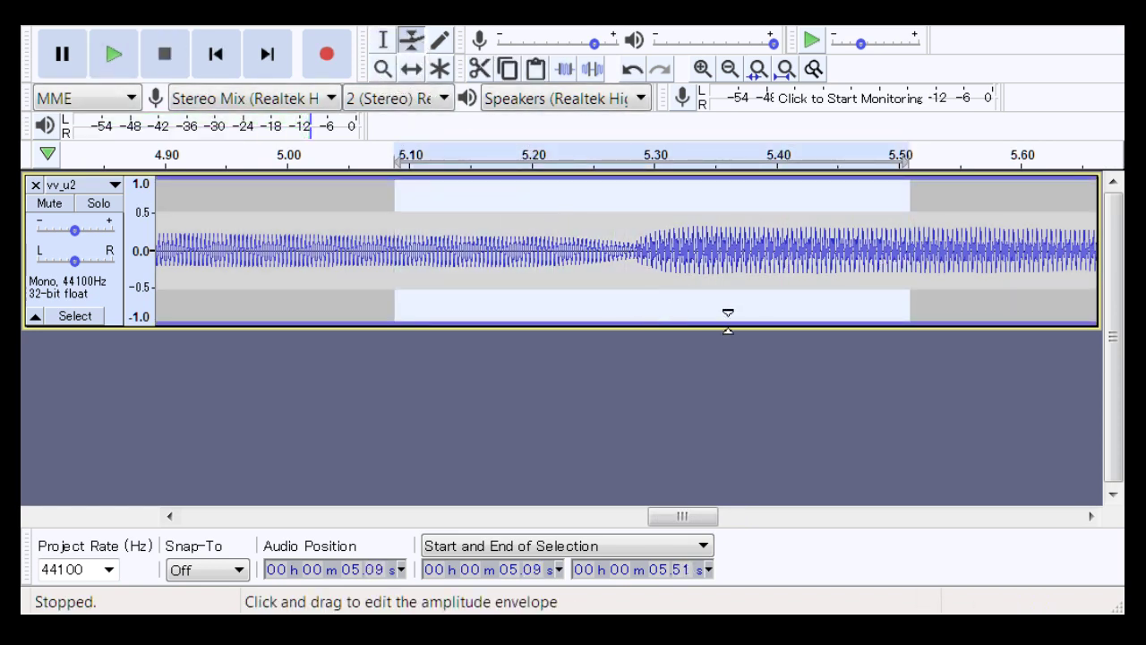
{"action": "left_click_drag", "start_coordinate": [678, 332], "coordinate": [614, 346]}
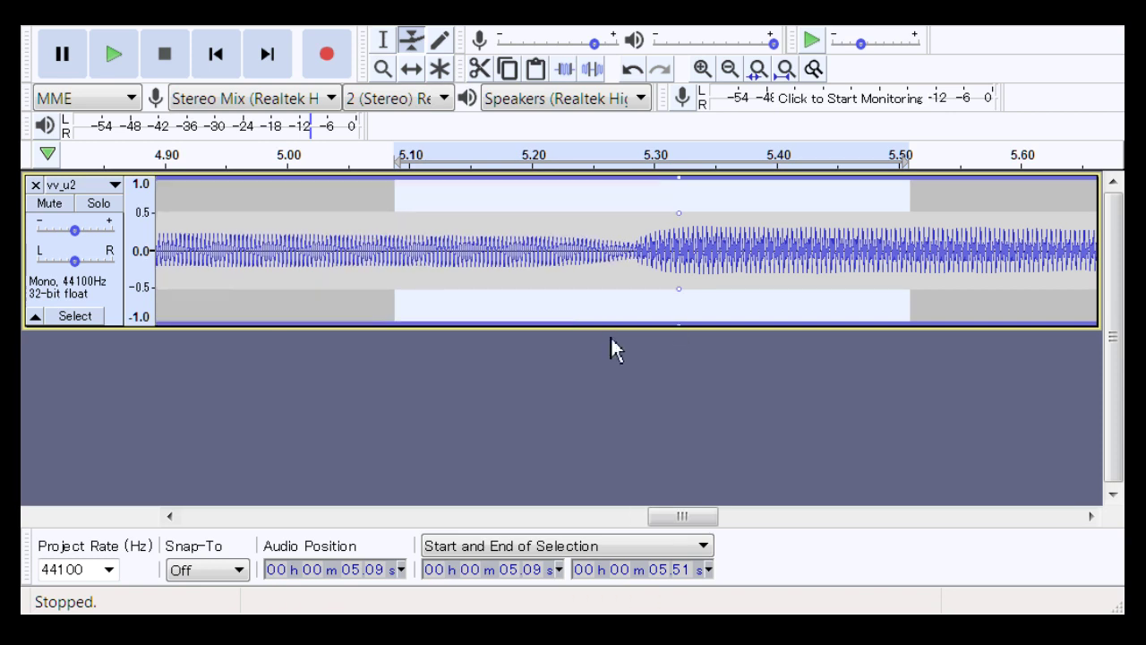
{"action": "left_click", "coordinate": [347, 320]}
{"action": "left_click_drag", "start_coordinate": [298, 320], "coordinate": [621, 306]}
{"action": "left_click_drag", "start_coordinate": [684, 289], "coordinate": [655, 288]}
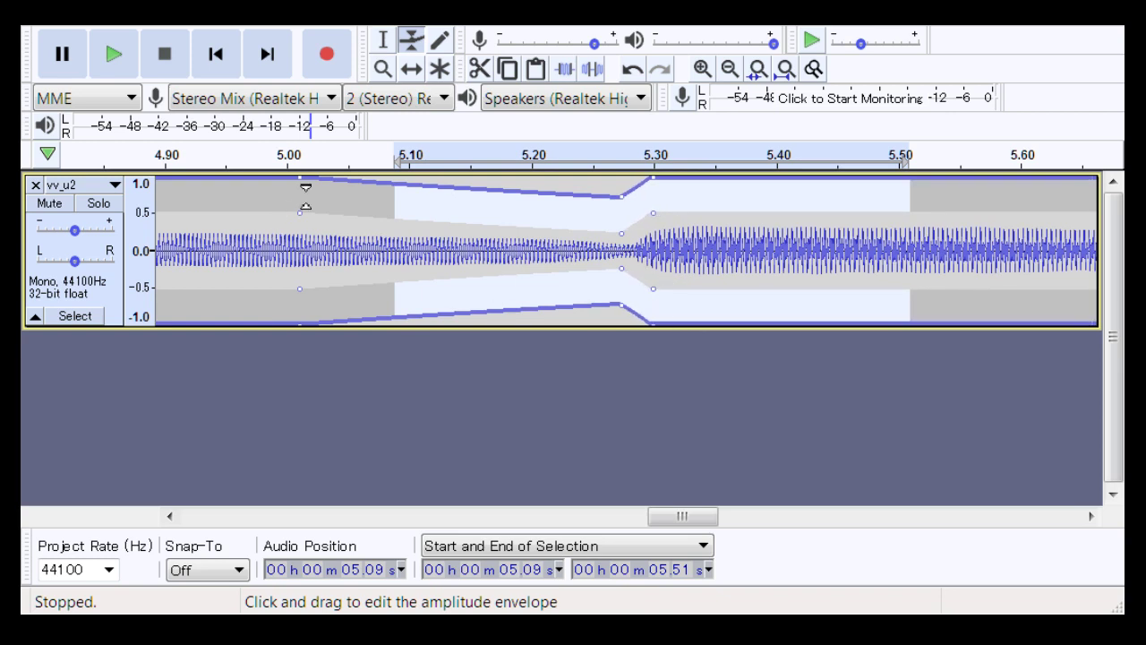
Play the reshaped fourth joint repeatedly from about 5.00 to 5.50 s
{"action": "left_click", "coordinate": [385, 45]}
{"action": "left_click_drag", "start_coordinate": [289, 215], "coordinate": [901, 221]}
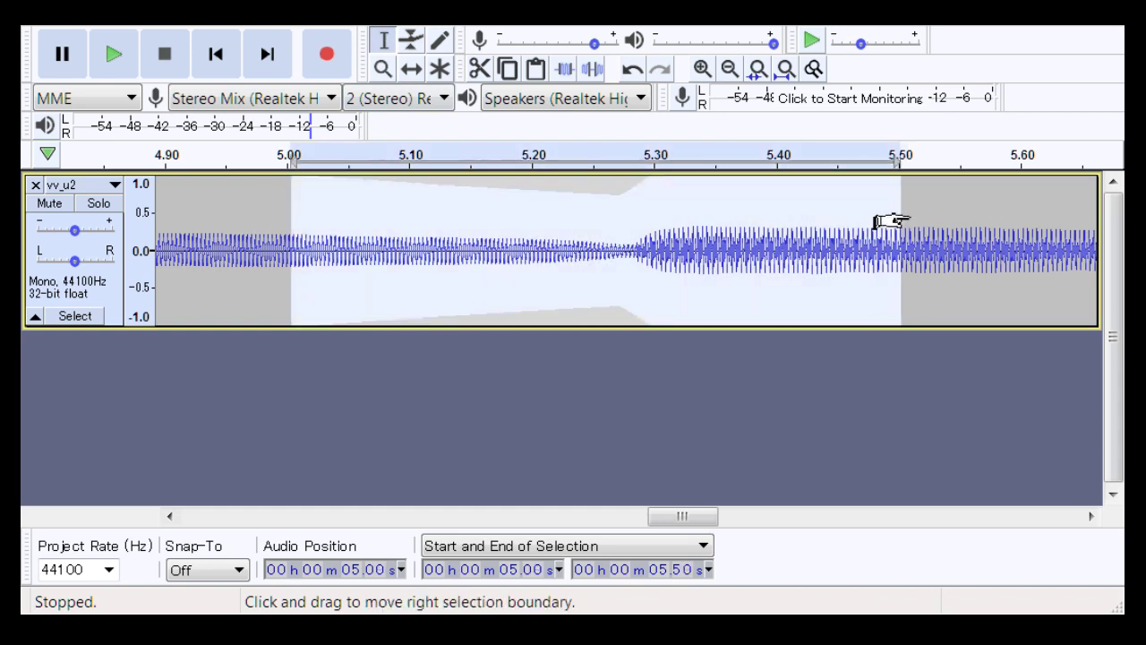
{"action": "key", "text": "space"}
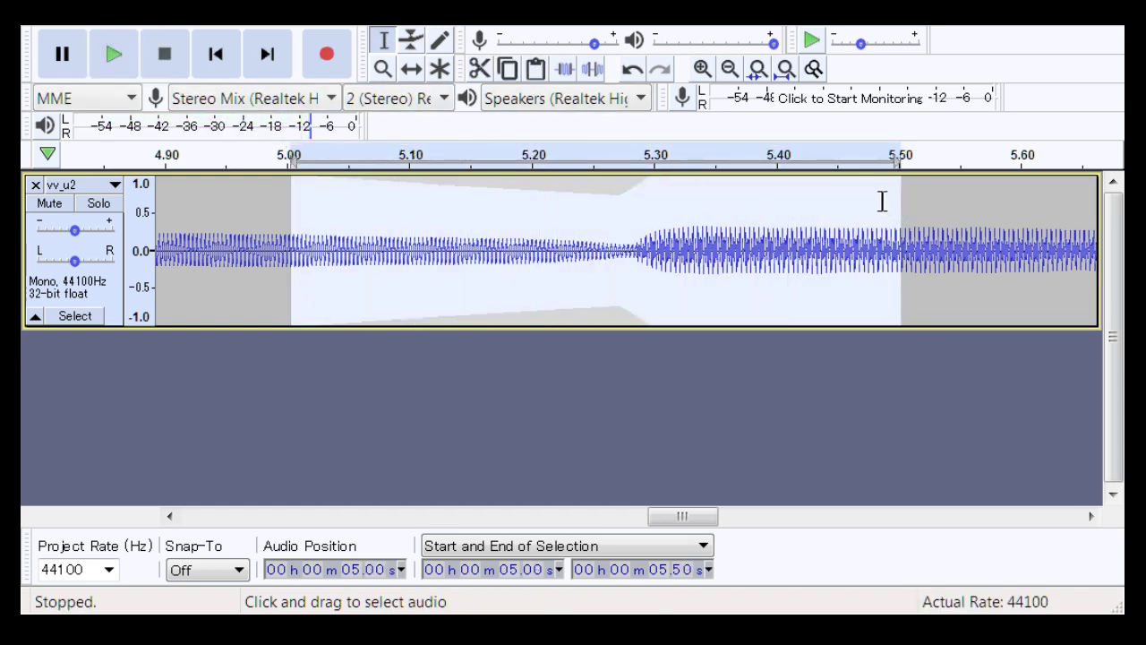
{"action": "key", "text": "space"}
{"action": "key", "text": "shift+space"}
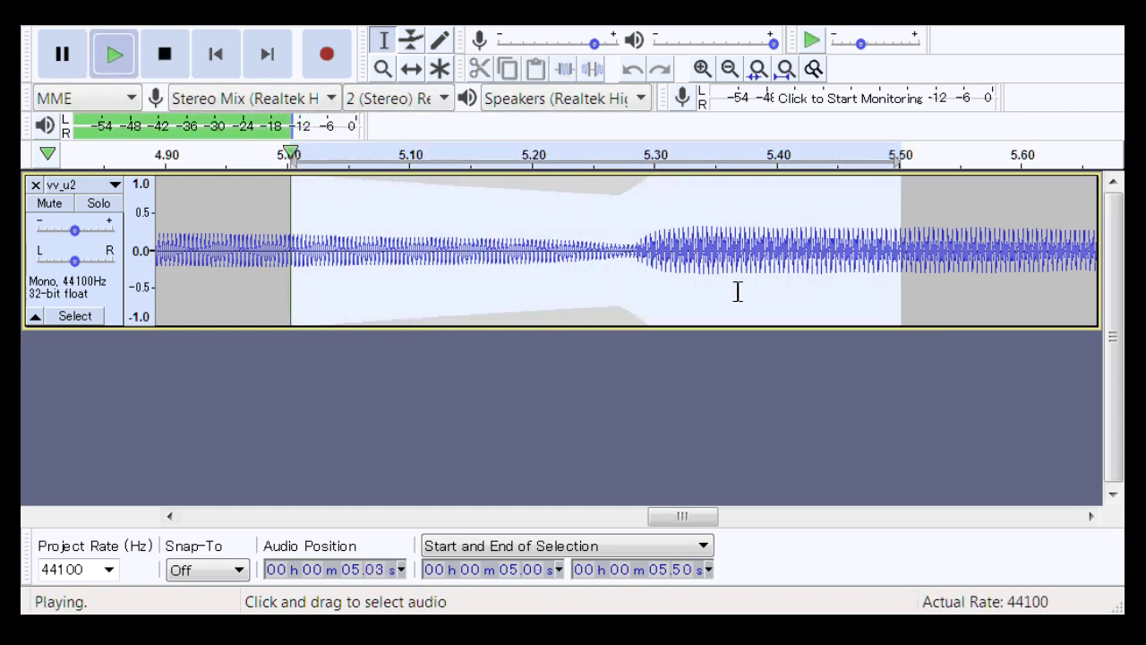
Go to the fifth joint near 6.77 s in the recording
{"action": "left_click_drag", "start_coordinate": [686, 525], "coordinate": [810, 519]}
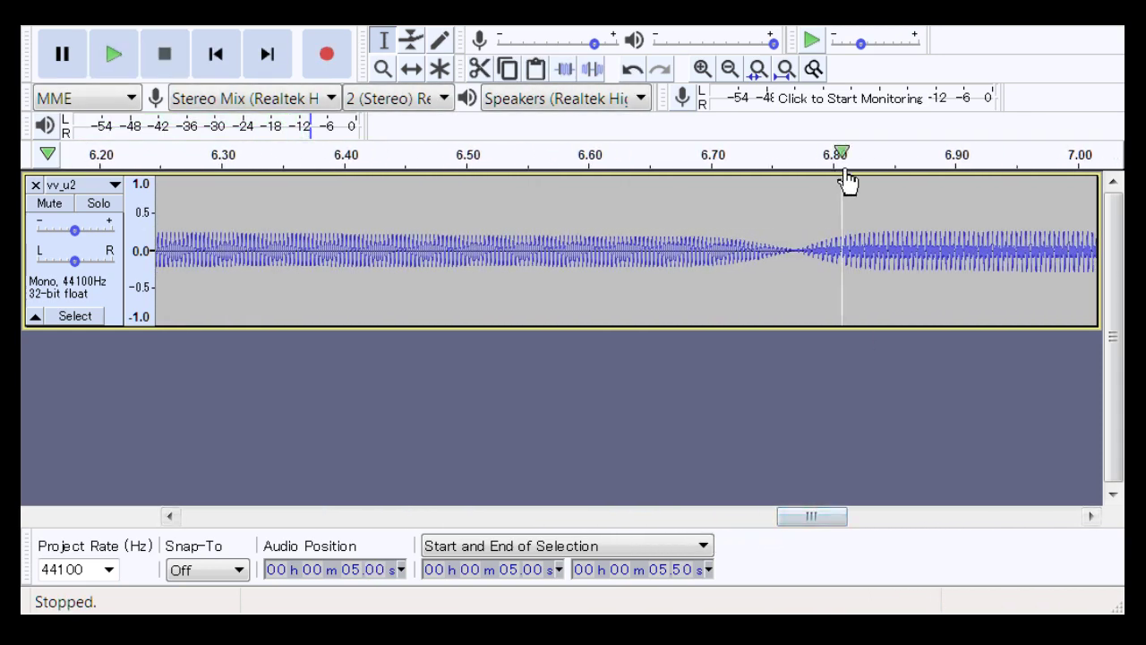